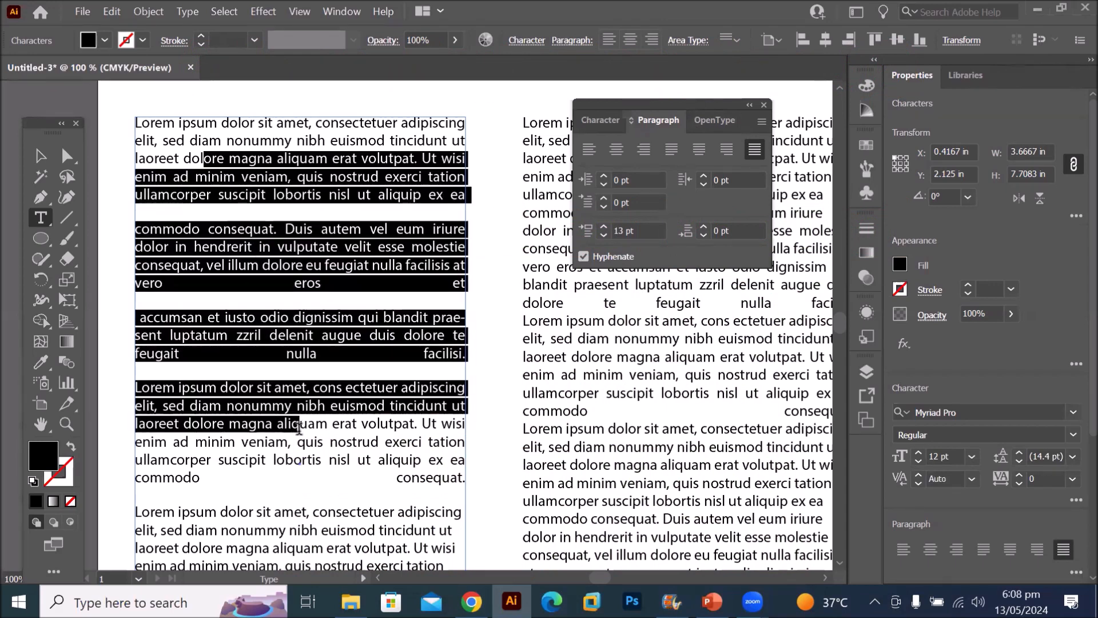
Set the left indent of the selected first-column paragraphs to 27 pt
click(604, 176)
click(604, 176)
click(604, 176)
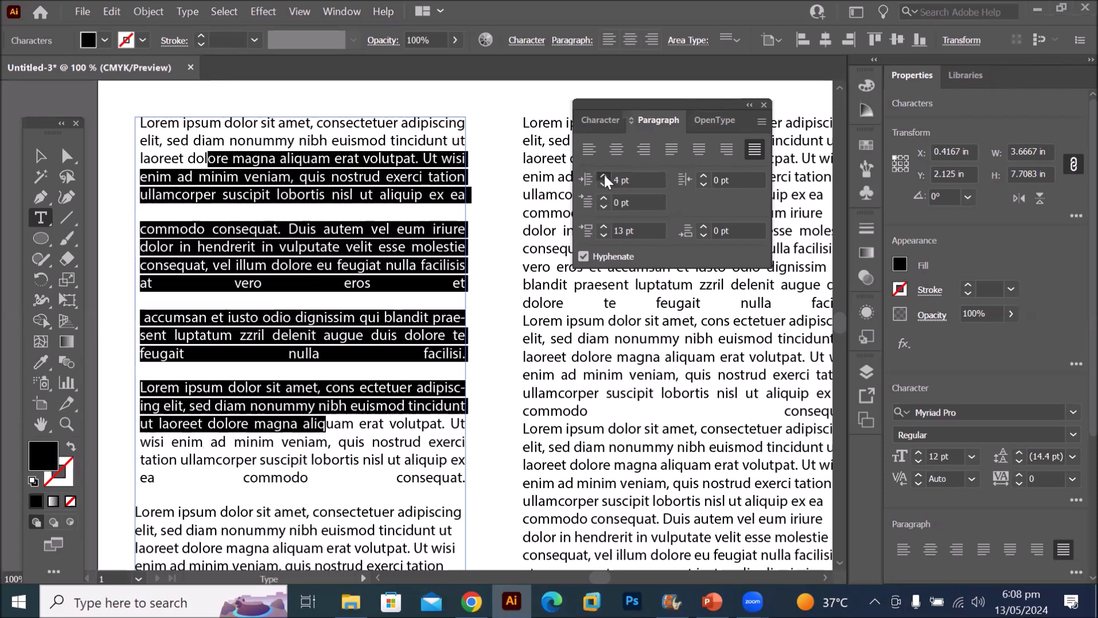
click(604, 176)
click(604, 176)
click(605, 177)
click(605, 176)
click(604, 177)
click(604, 176)
click(604, 177)
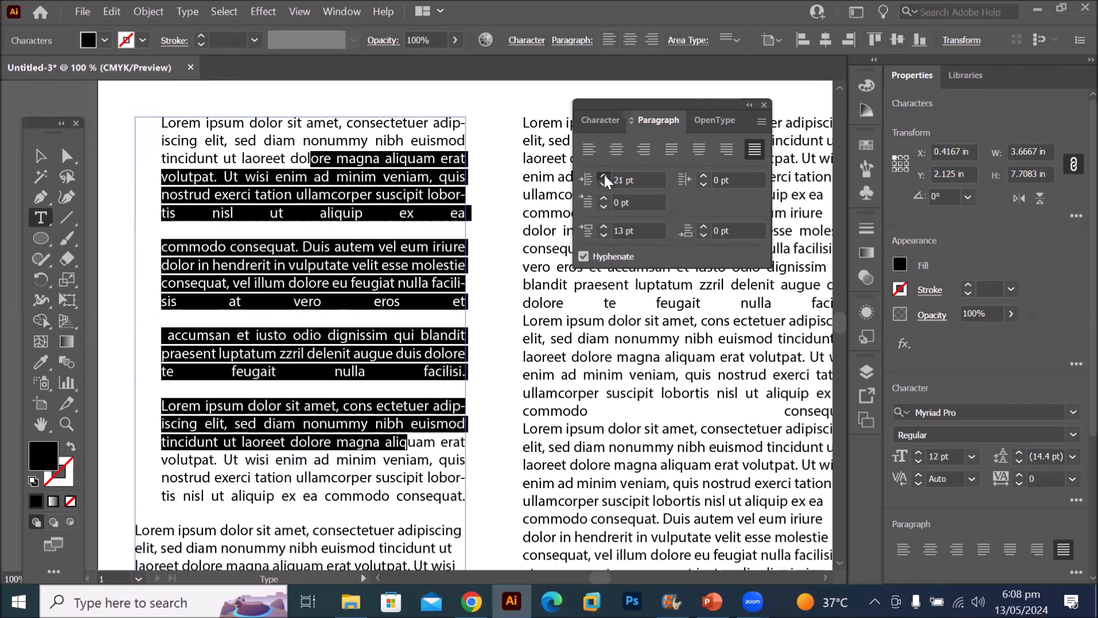
click(604, 176)
click(604, 176)
click(604, 176)
click(604, 177)
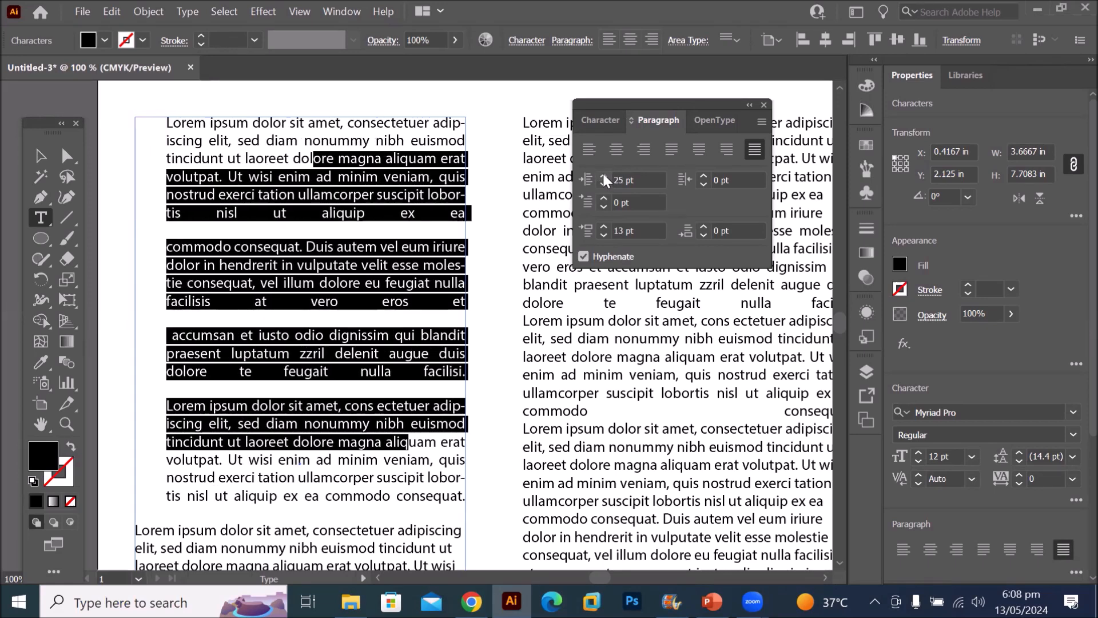
click(604, 176)
click(604, 176)
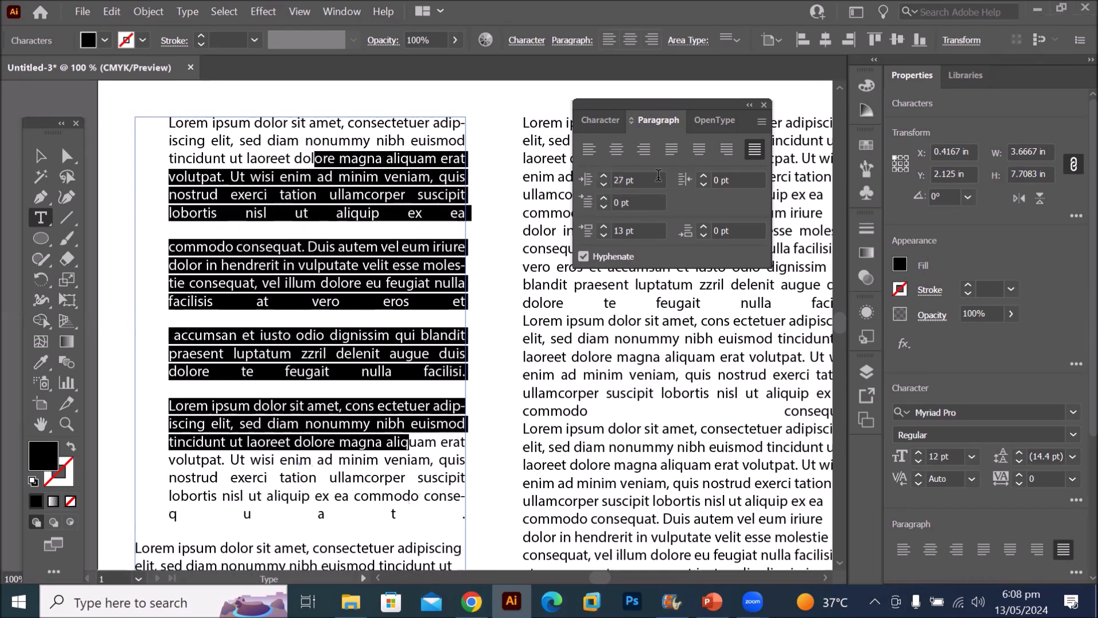
Set the right indent of the selected first-column paragraphs to 11 pt
click(704, 178)
click(704, 177)
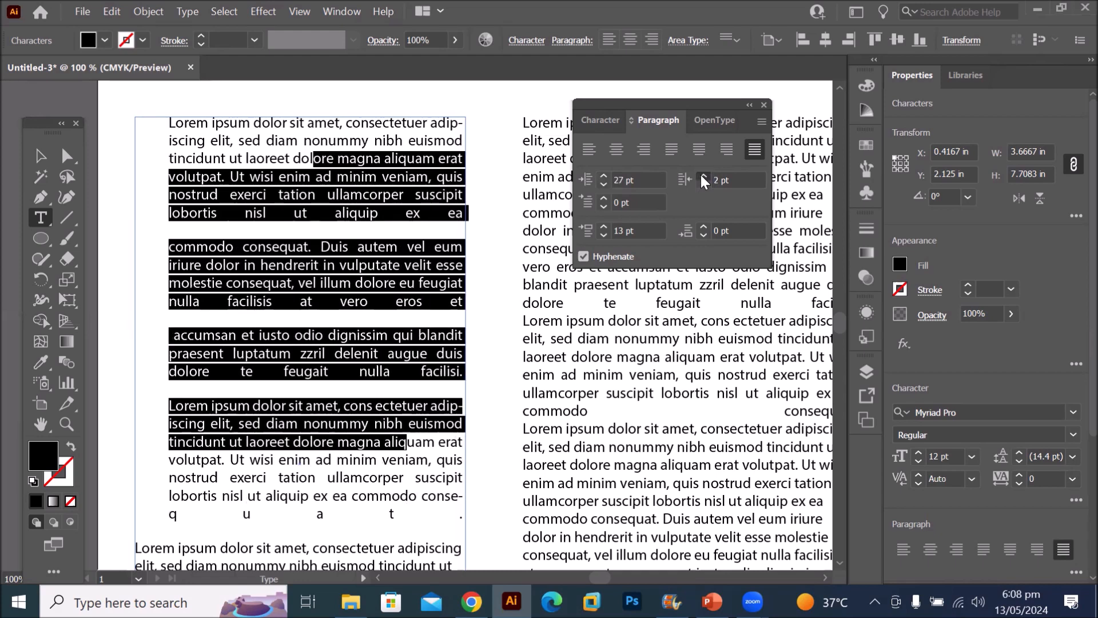
click(703, 177)
click(703, 178)
click(703, 178)
click(703, 177)
click(703, 177)
click(703, 178)
click(703, 178)
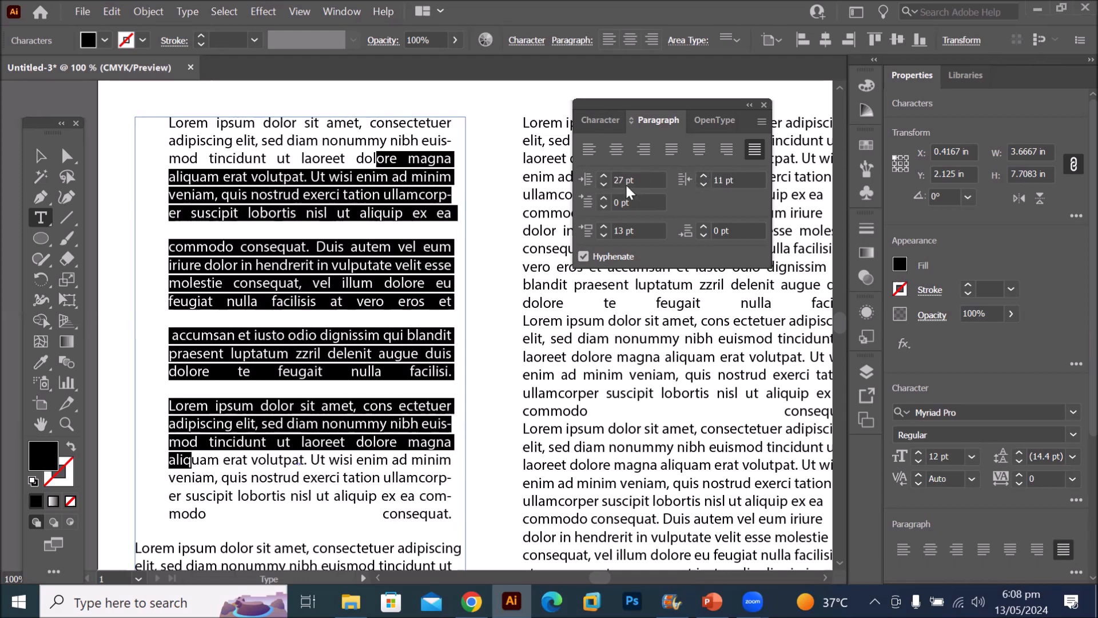
Lower the left indent of the selected first-column paragraphs to -17 pt
click(606, 184)
click(605, 184)
click(605, 184)
click(606, 184)
click(606, 184)
click(606, 184)
click(605, 184)
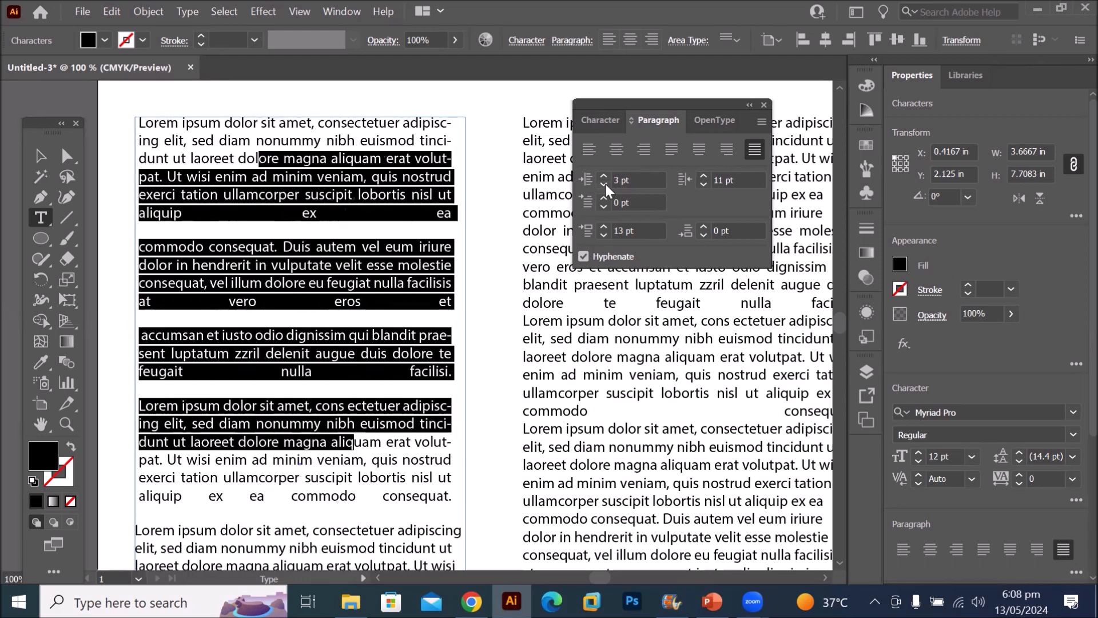
click(605, 184)
click(605, 183)
click(605, 184)
click(605, 183)
click(606, 184)
click(606, 184)
click(606, 183)
click(605, 184)
click(606, 184)
click(605, 184)
click(605, 184)
click(605, 184)
click(605, 184)
click(605, 184)
click(605, 184)
click(604, 184)
click(604, 184)
click(604, 184)
click(604, 184)
click(605, 184)
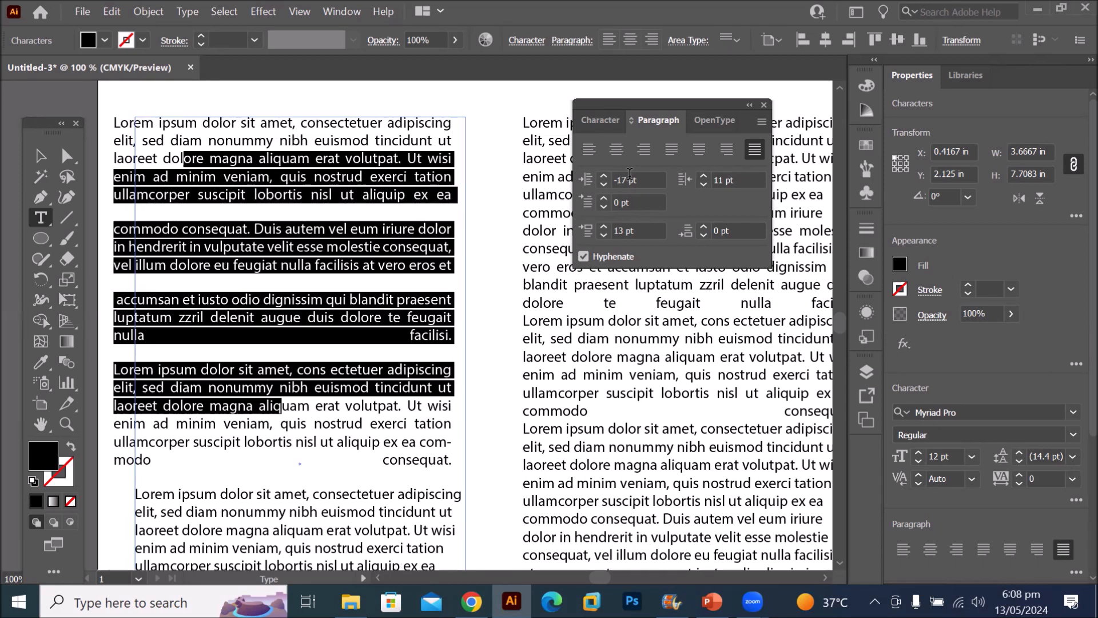
Set both the left and right indents of the selected first-column paragraphs to 0 pt
click(628, 179)
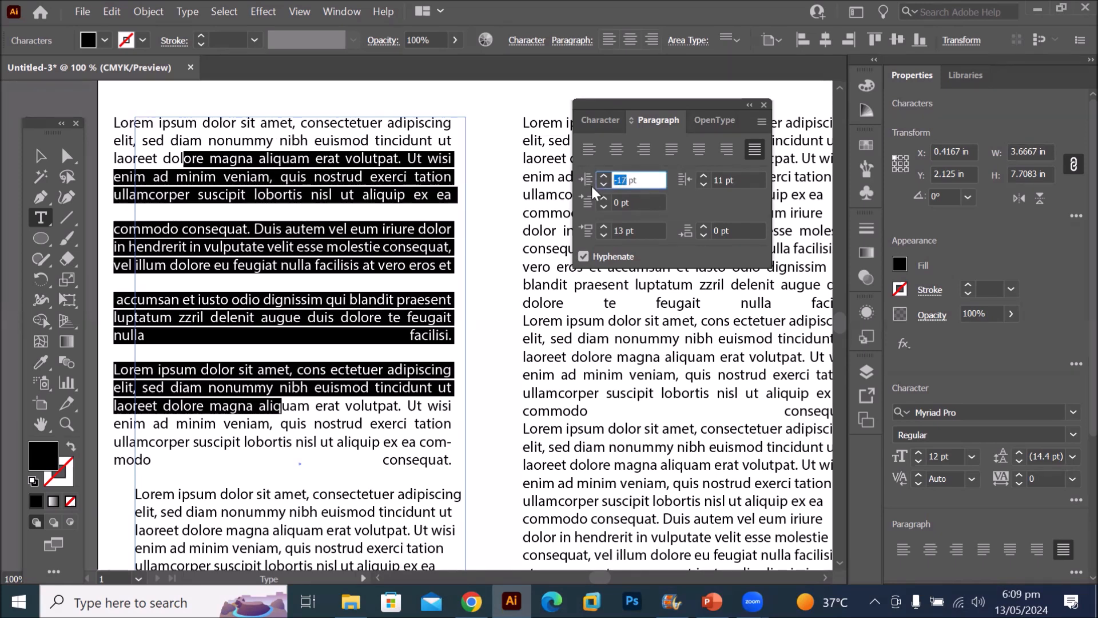
text(0)
key(Return)
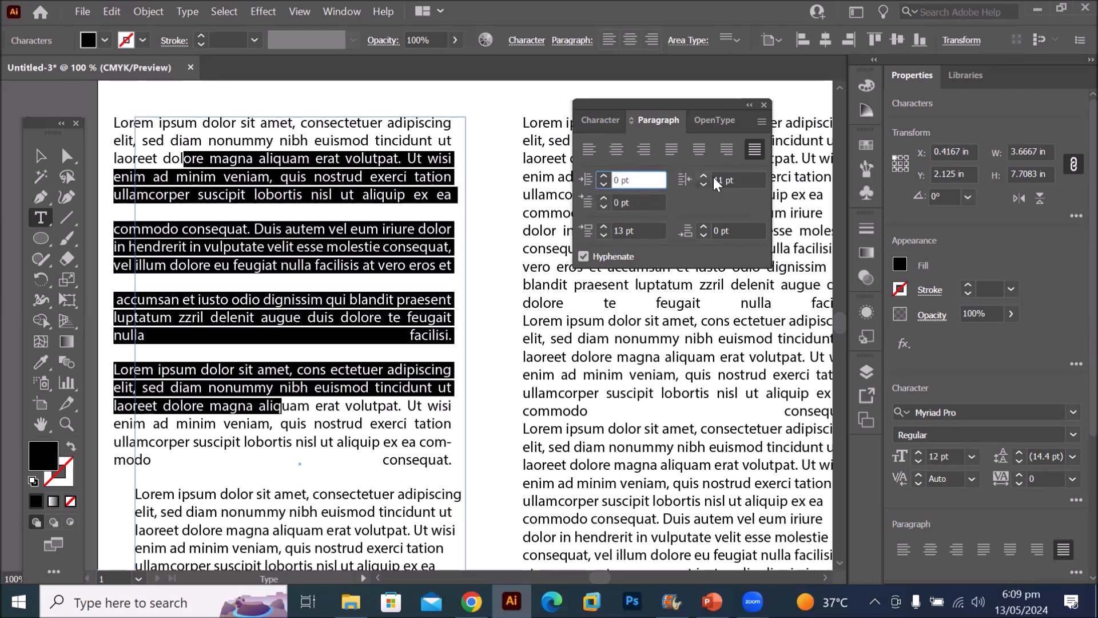
drag(725, 178, 685, 176)
text(0)
Set the first-line indent of the selected first-column paragraphs to 25 pt
click(642, 205)
click(603, 198)
click(603, 198)
click(603, 198)
click(603, 198)
click(603, 198)
click(603, 198)
click(603, 198)
click(603, 198)
click(603, 198)
click(603, 198)
click(603, 198)
click(603, 198)
click(603, 198)
click(603, 198)
click(603, 198)
click(603, 198)
click(603, 198)
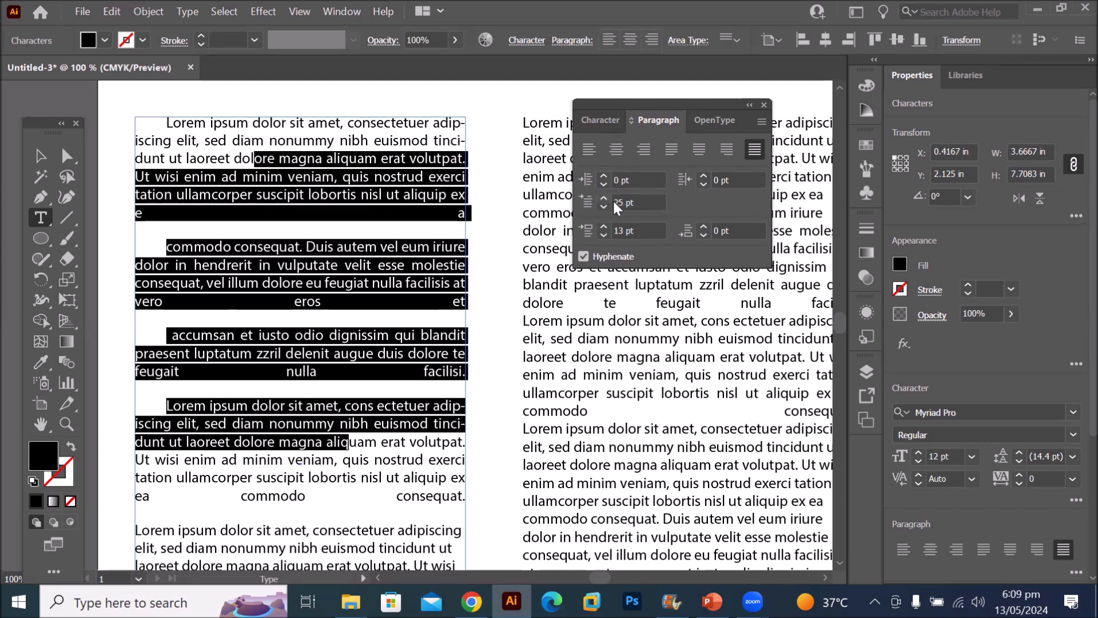
Set the first-line indent and the space before paragraph to 0 pt for the selected first-column text
click(623, 202)
text(0)
click(637, 226)
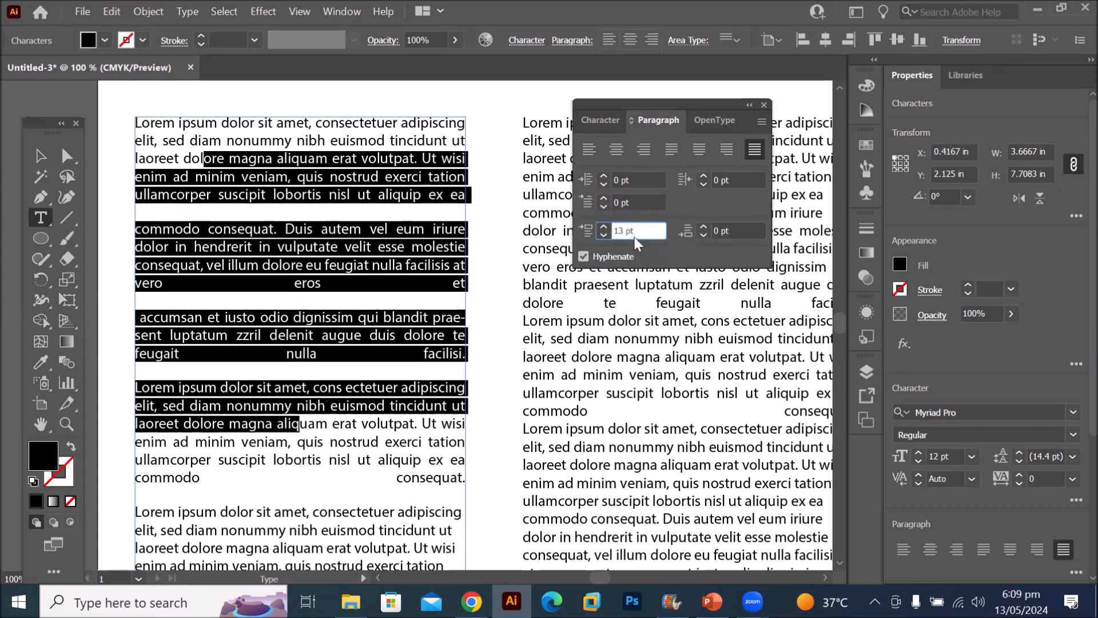
drag(623, 230, 579, 227)
text(0)
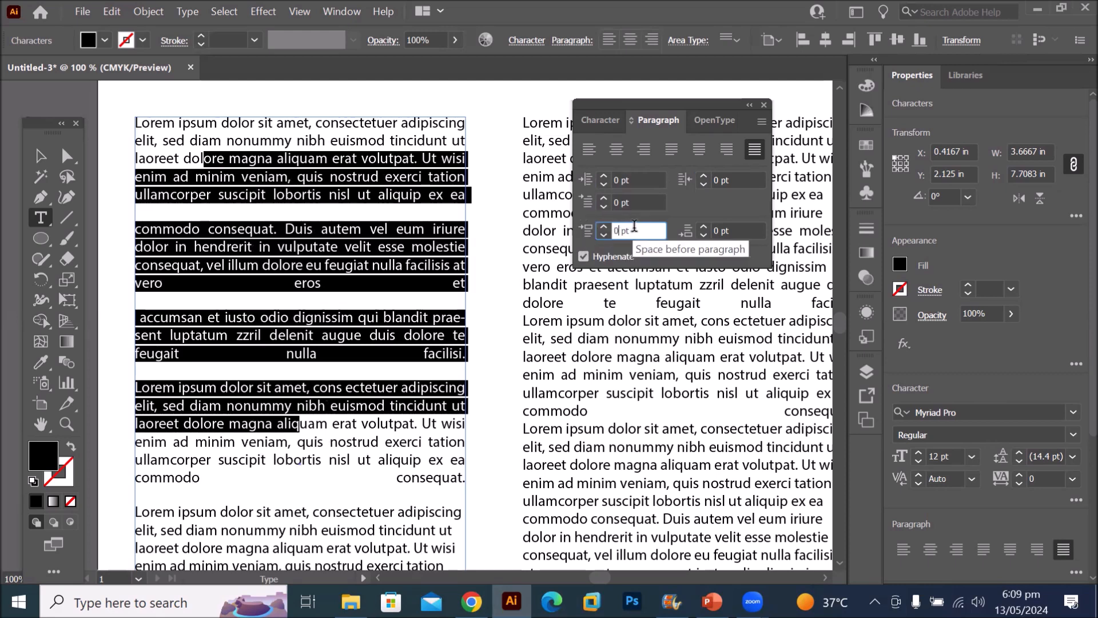
click(737, 232)
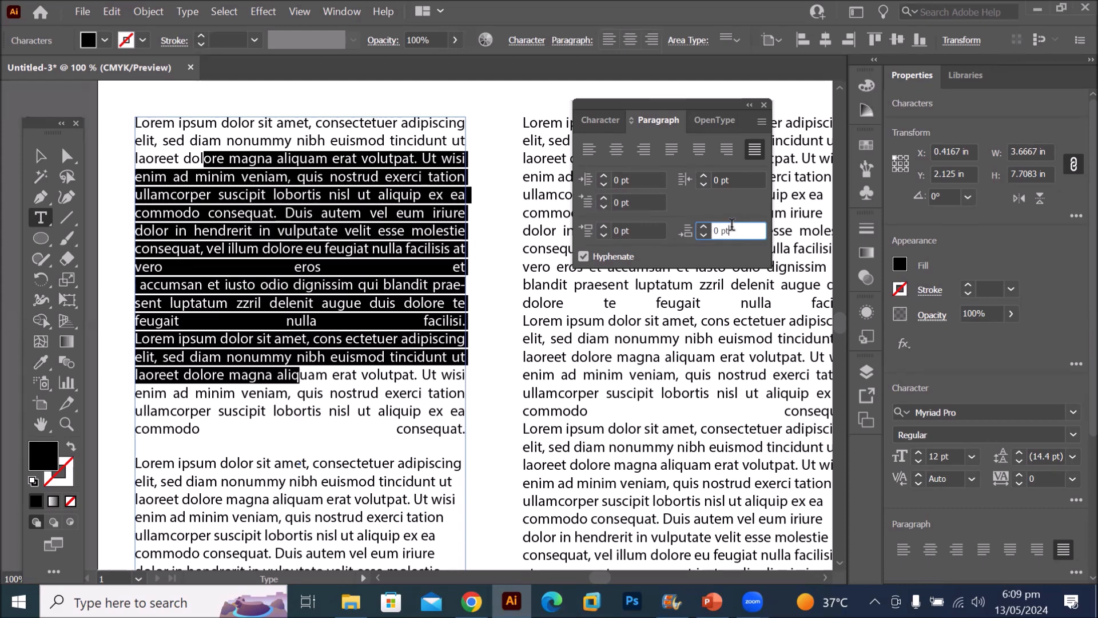
click(637, 230)
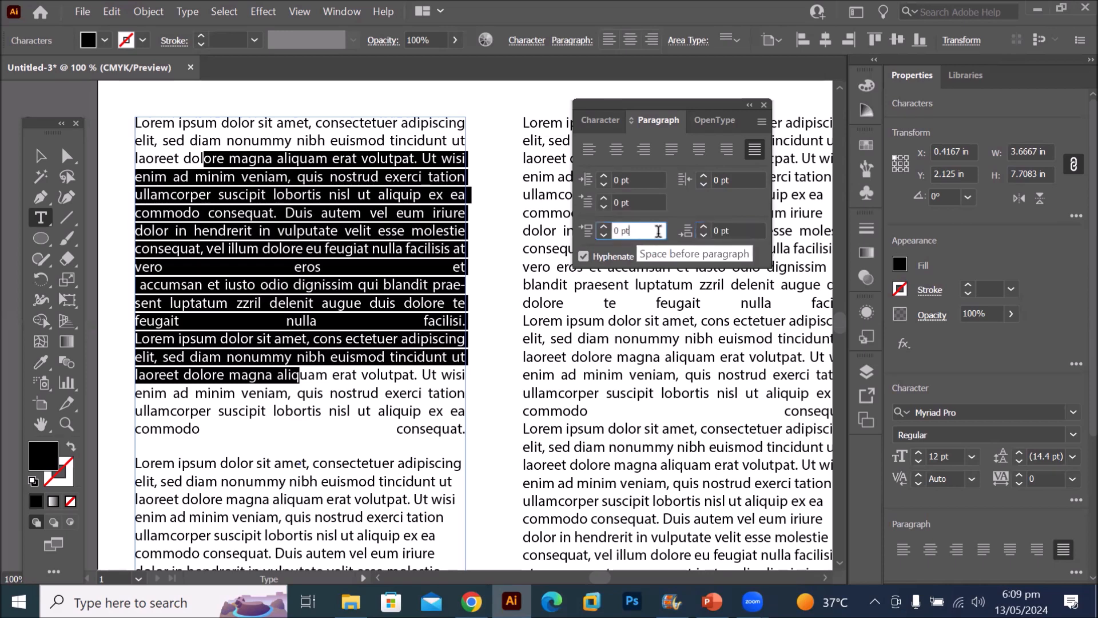
Set the space after paragraph to 21 pt for the selected first-column text
click(738, 229)
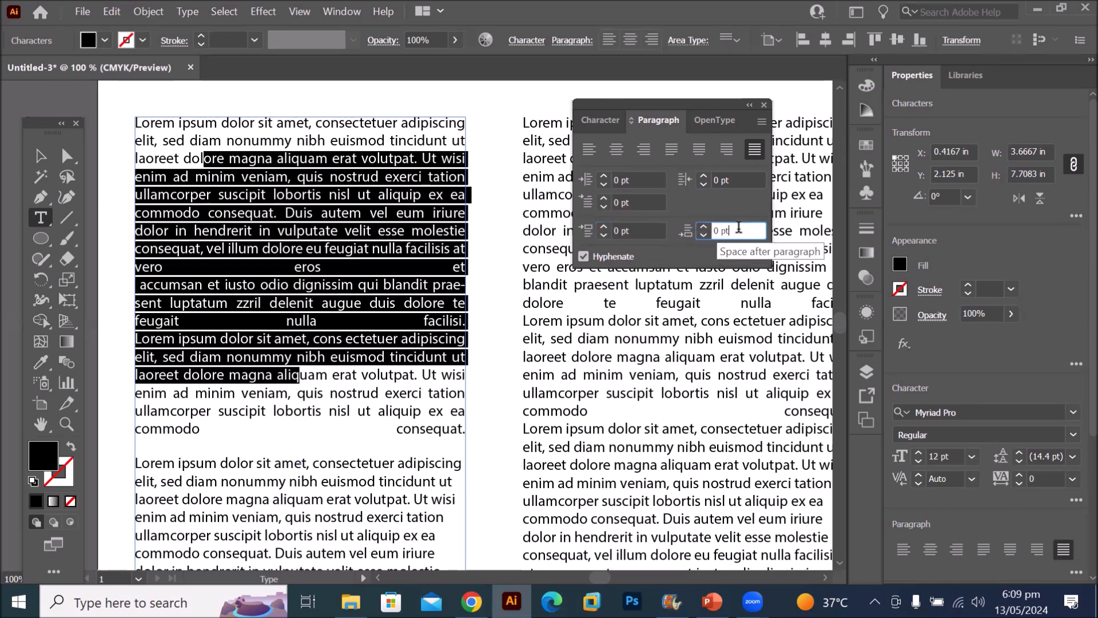
click(704, 226)
click(704, 226)
click(703, 226)
click(704, 226)
click(704, 227)
click(703, 227)
click(702, 227)
click(702, 227)
click(702, 226)
click(702, 227)
click(703, 227)
click(702, 227)
click(703, 227)
click(703, 226)
click(703, 227)
click(702, 226)
click(703, 226)
click(702, 227)
click(703, 227)
click(703, 226)
click(703, 227)
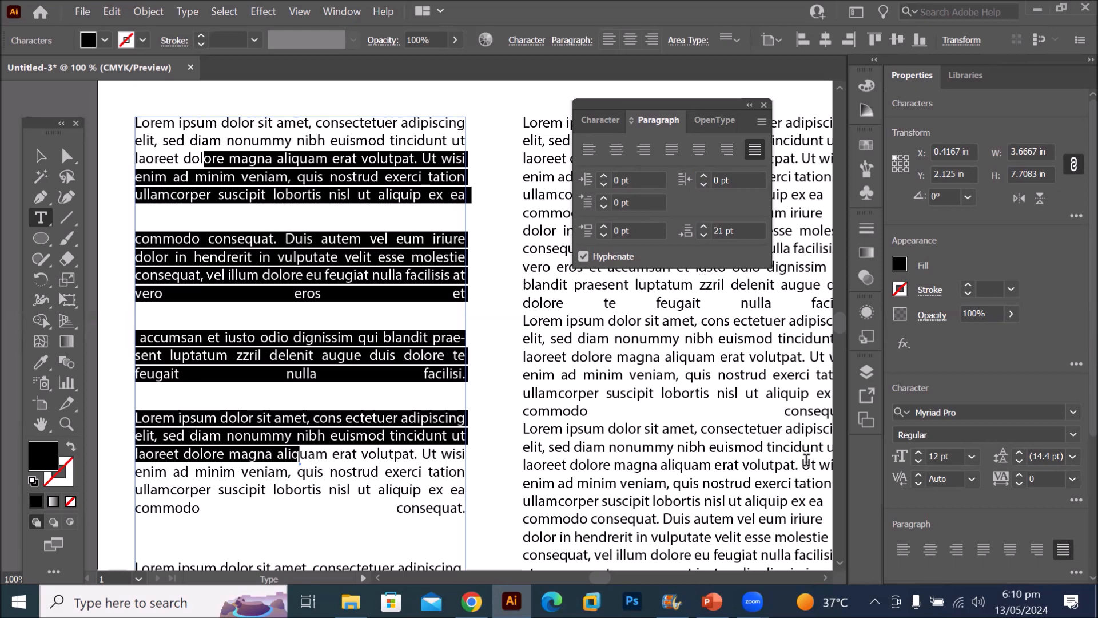
Select the second column's text from its beginning down to its second-last line and set its first-line indent to 20 pt
scroll(837, 520, down, 3)
scroll(838, 520, up, 1)
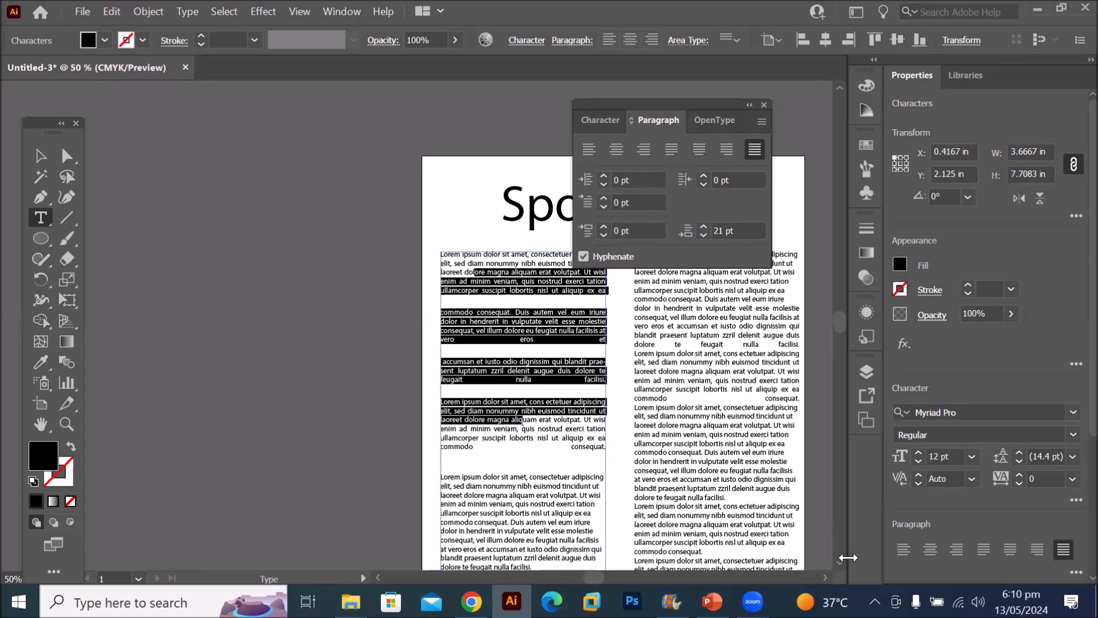
click(825, 577)
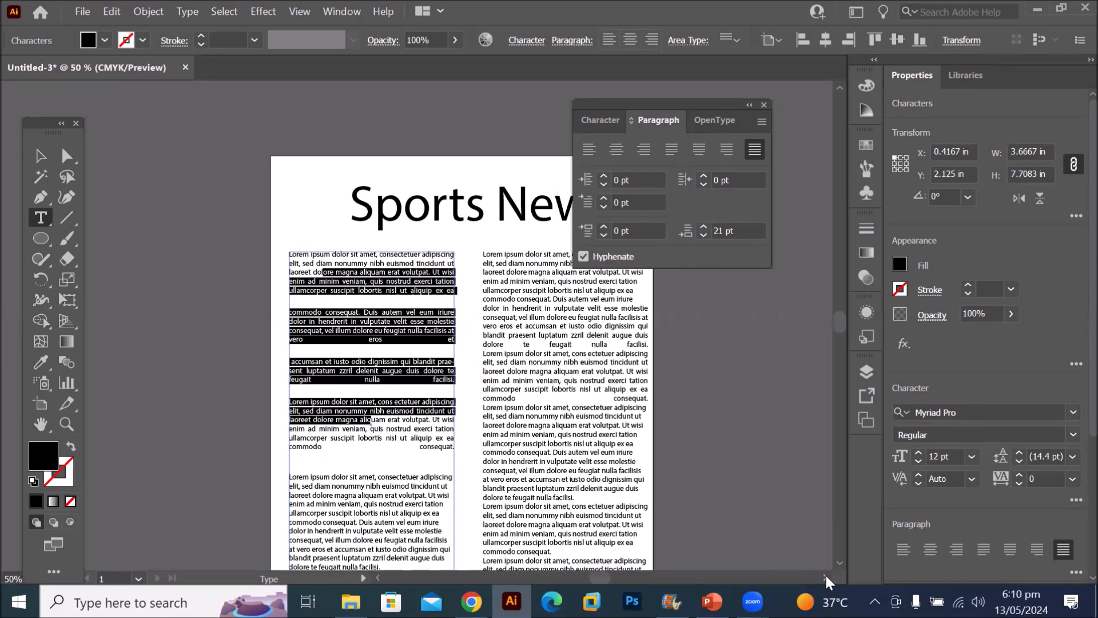
click(826, 576)
click(840, 563)
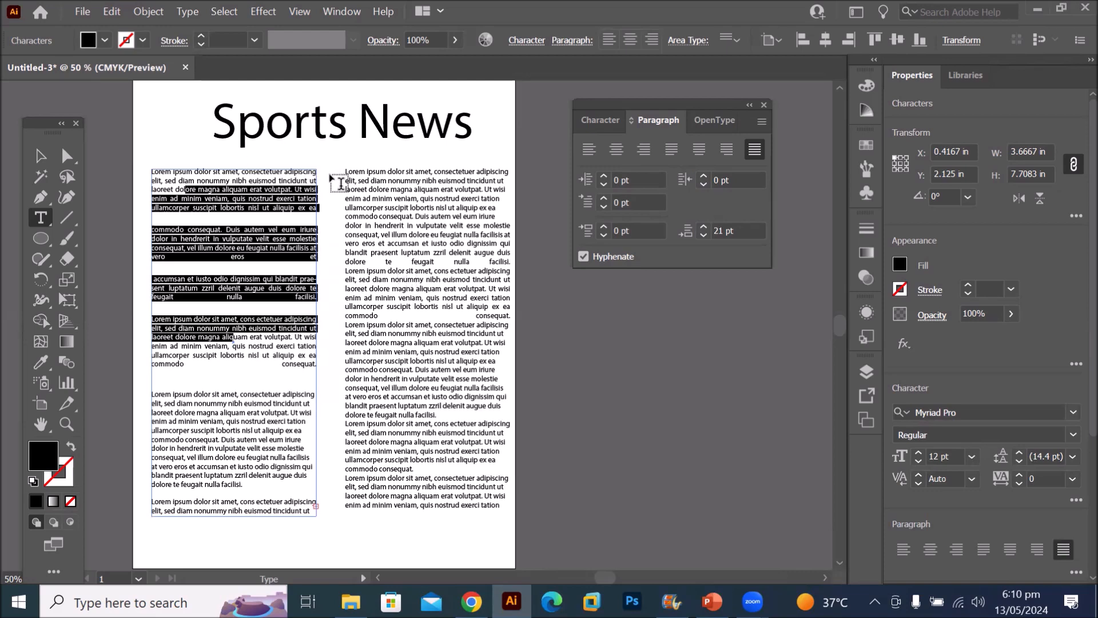
drag(347, 171, 492, 497)
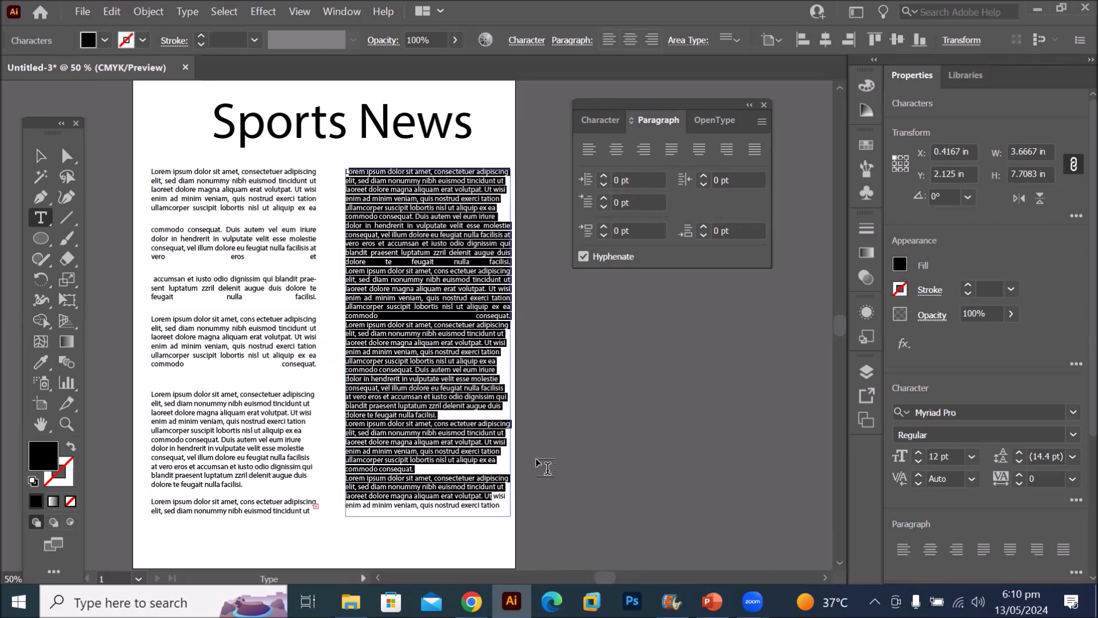
click(604, 199)
click(603, 199)
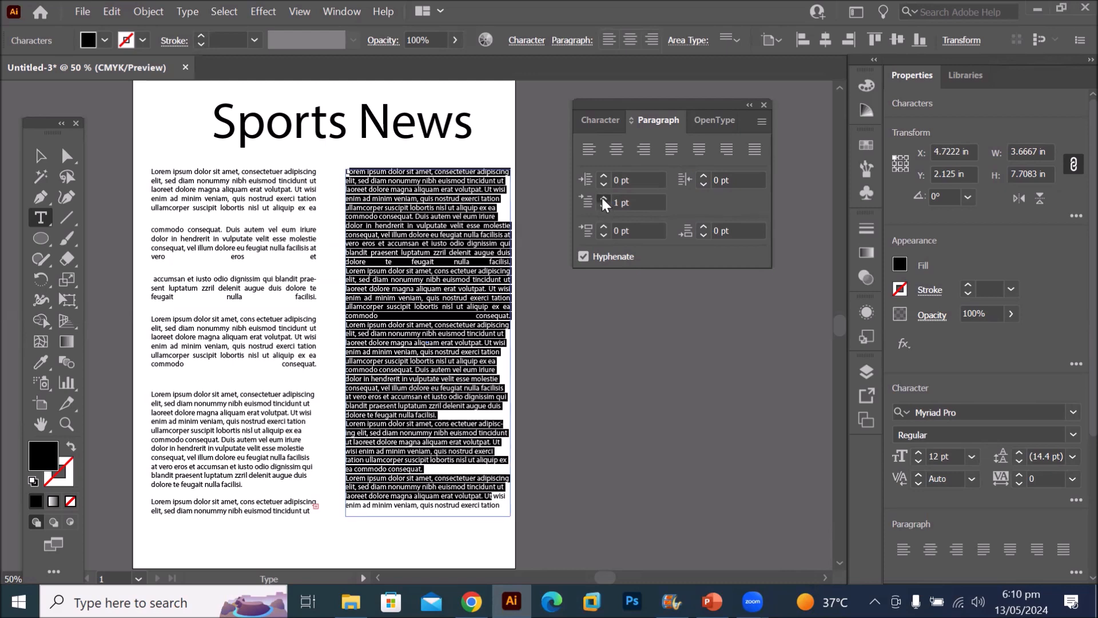
click(604, 199)
click(603, 199)
click(604, 199)
click(604, 199)
click(603, 199)
click(603, 199)
click(604, 199)
click(603, 199)
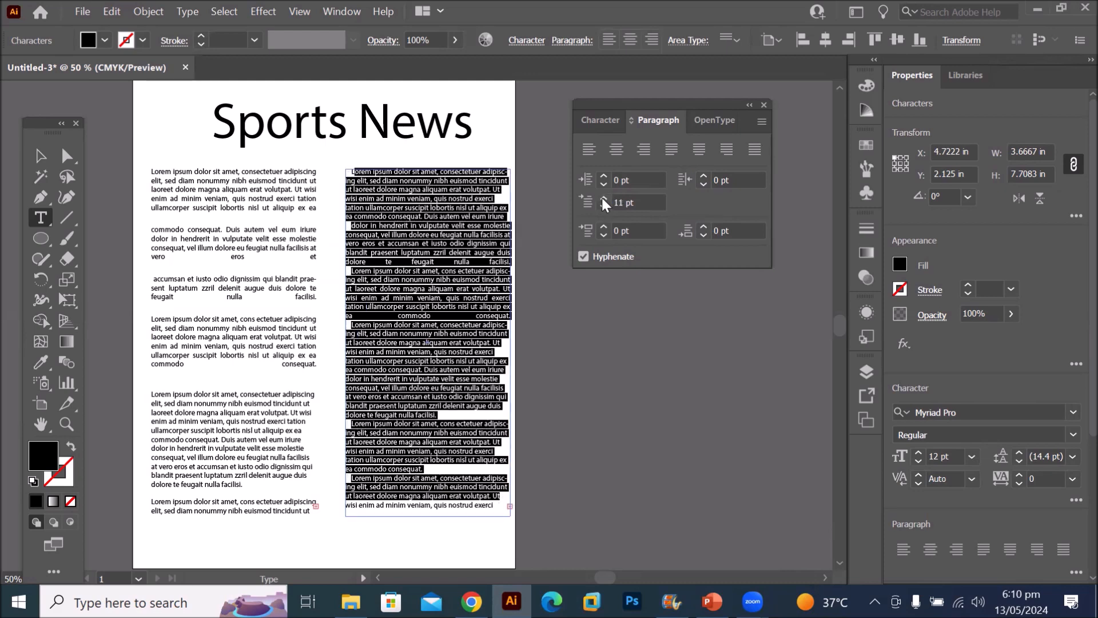
click(604, 199)
click(604, 199)
click(604, 199)
click(604, 199)
click(604, 199)
click(603, 198)
click(603, 199)
click(603, 198)
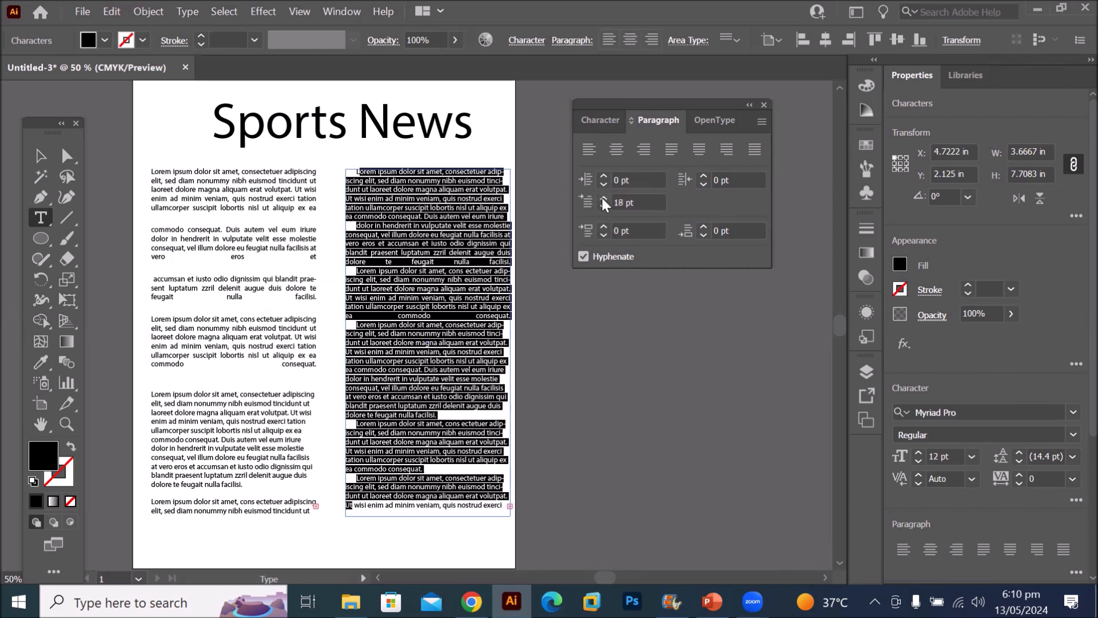
click(603, 199)
click(603, 198)
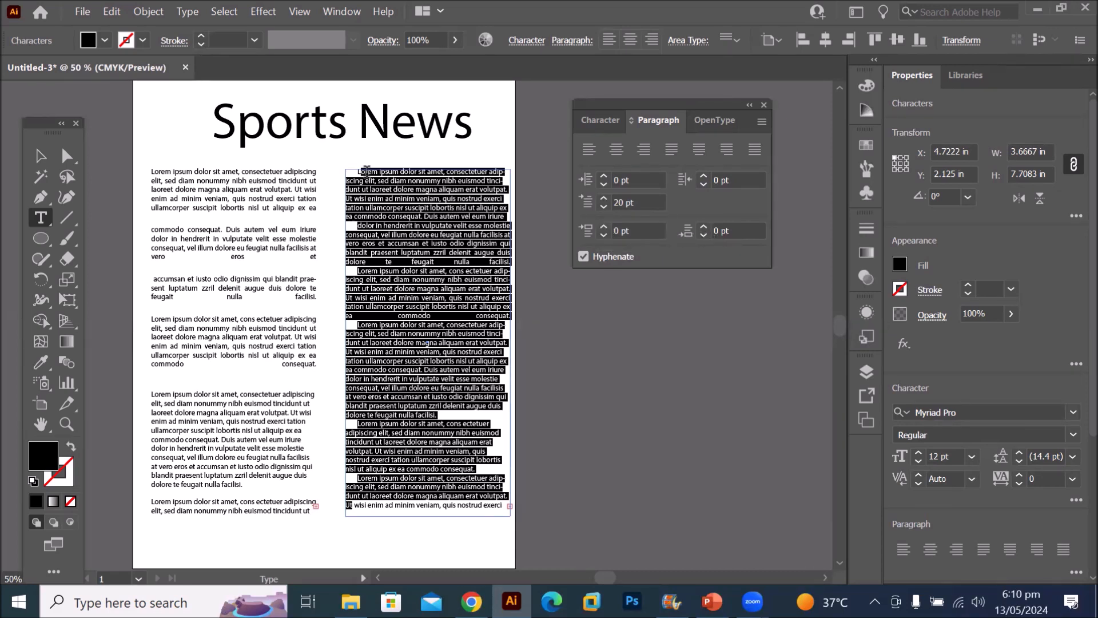
Set the space after paragraph to 12 pt for the selected second-column text
click(703, 227)
click(702, 227)
click(703, 227)
click(702, 227)
click(702, 227)
click(703, 227)
click(703, 227)
click(703, 227)
click(703, 227)
click(702, 227)
click(702, 227)
click(702, 227)
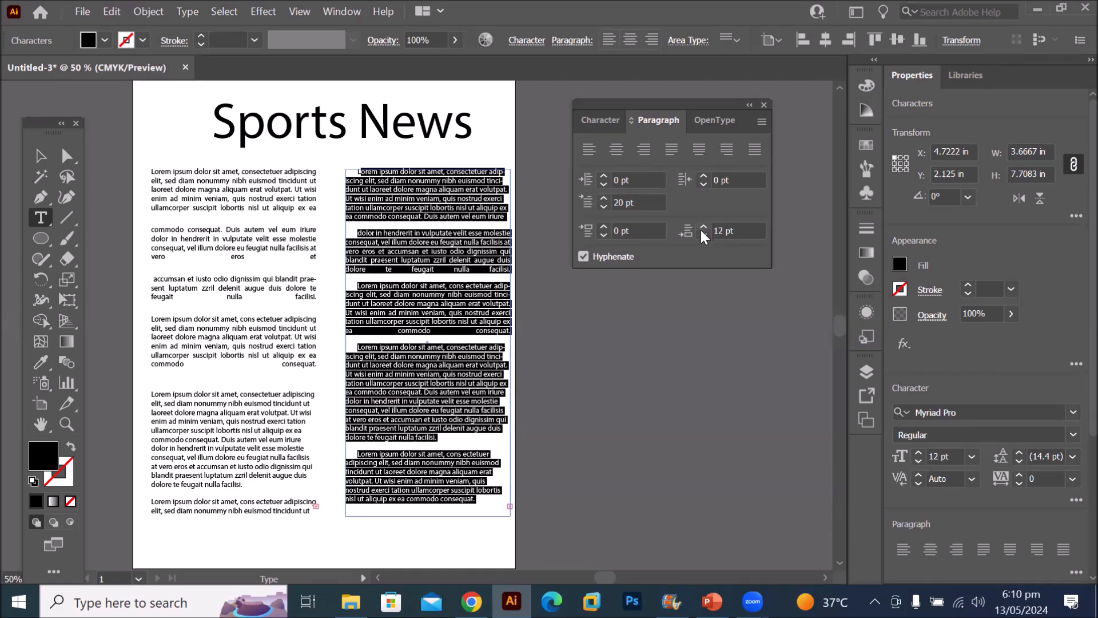
Turn off hyphenation for the selected second-column paragraphs, moving the paragraph settings clear of the column's line endings
scroll(520, 180, up, 3)
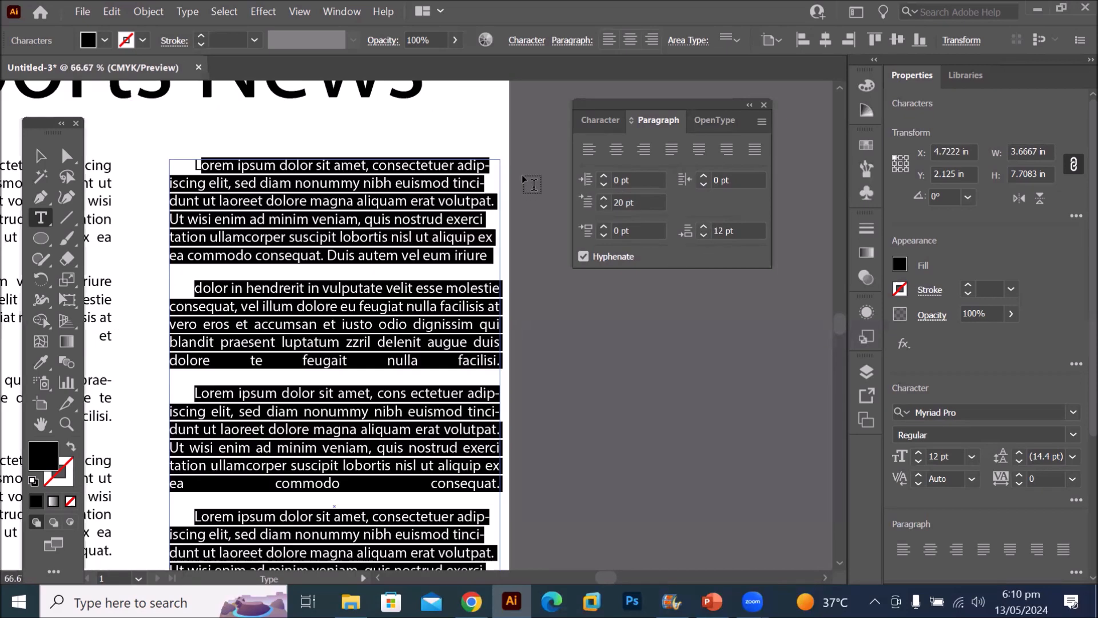
scroll(480, 418, down, 3)
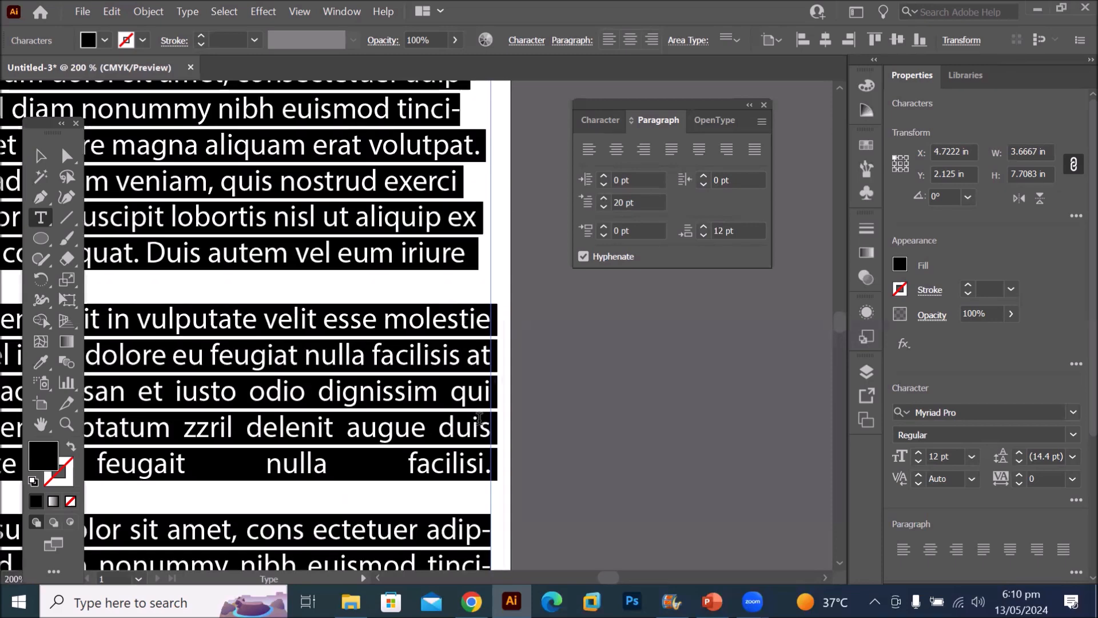
scroll(480, 417, up, 3)
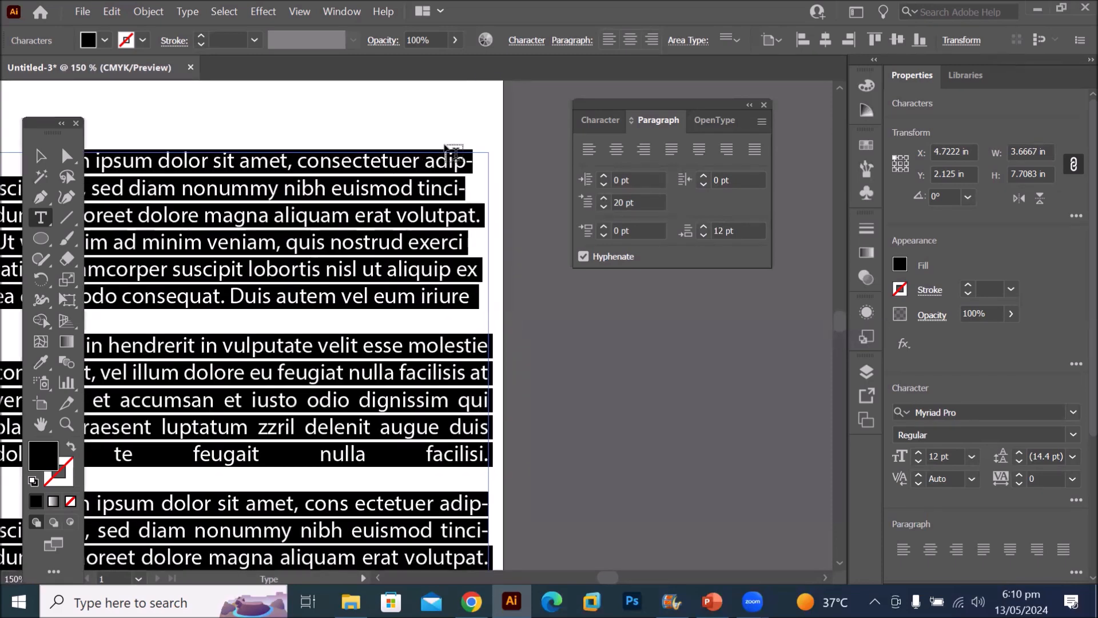
scroll(453, 153, up, 4)
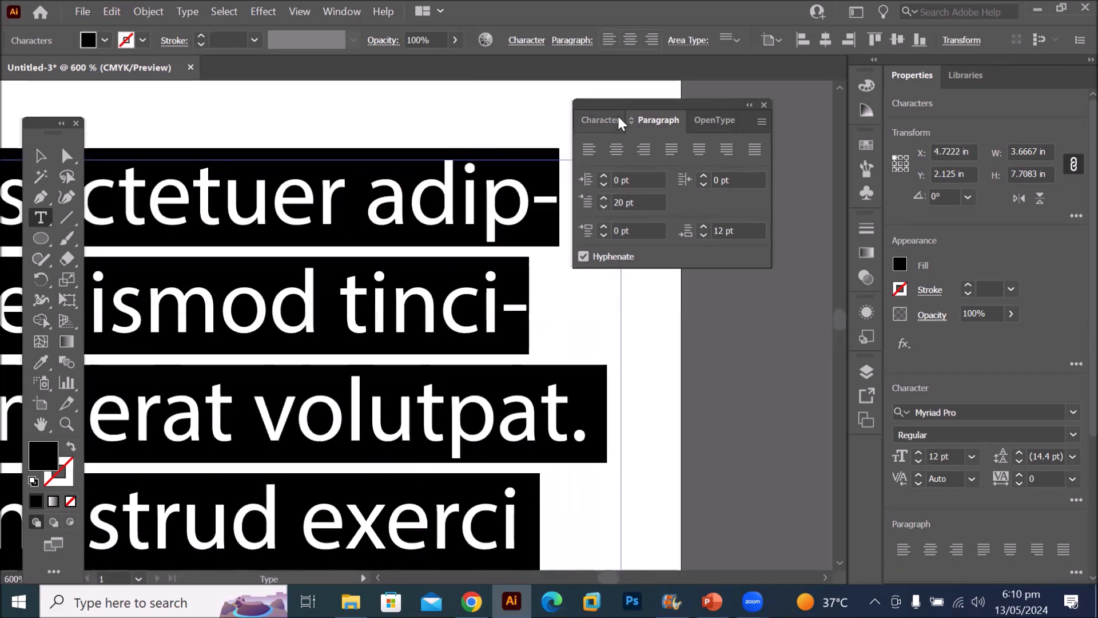
drag(685, 105, 735, 81)
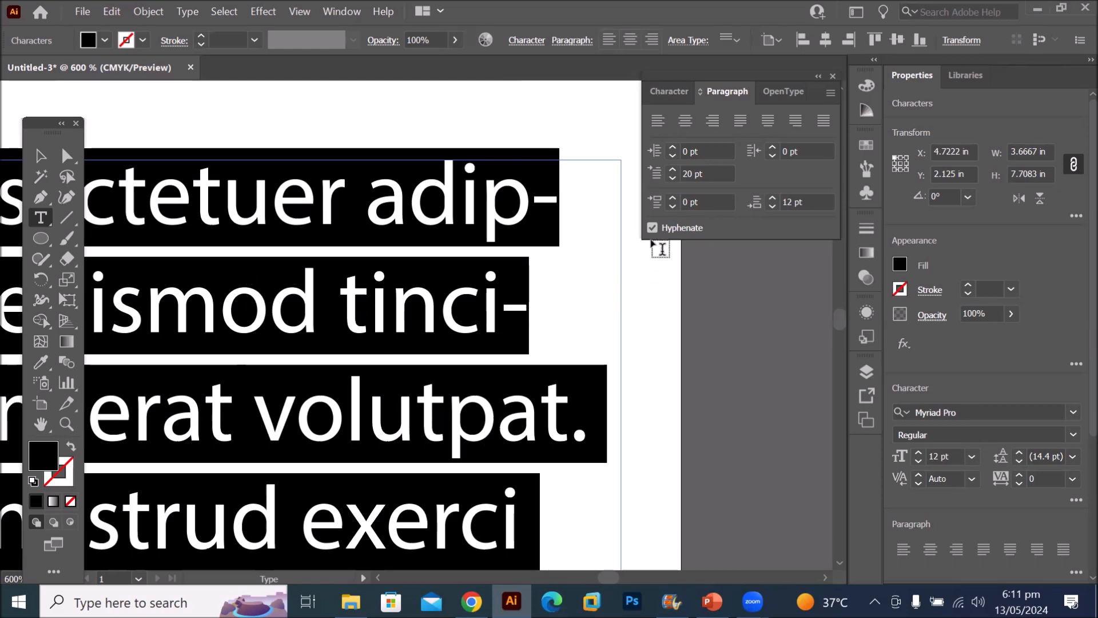
click(652, 228)
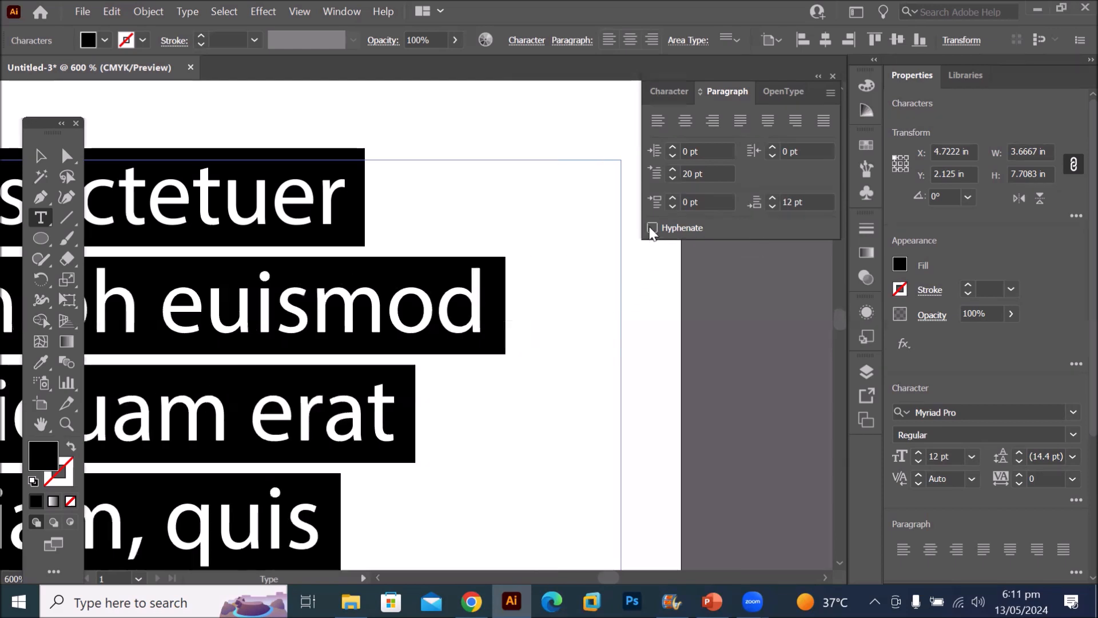
Justify the selected second-column paragraphs with the last line aligned left
scroll(423, 338, down, 4)
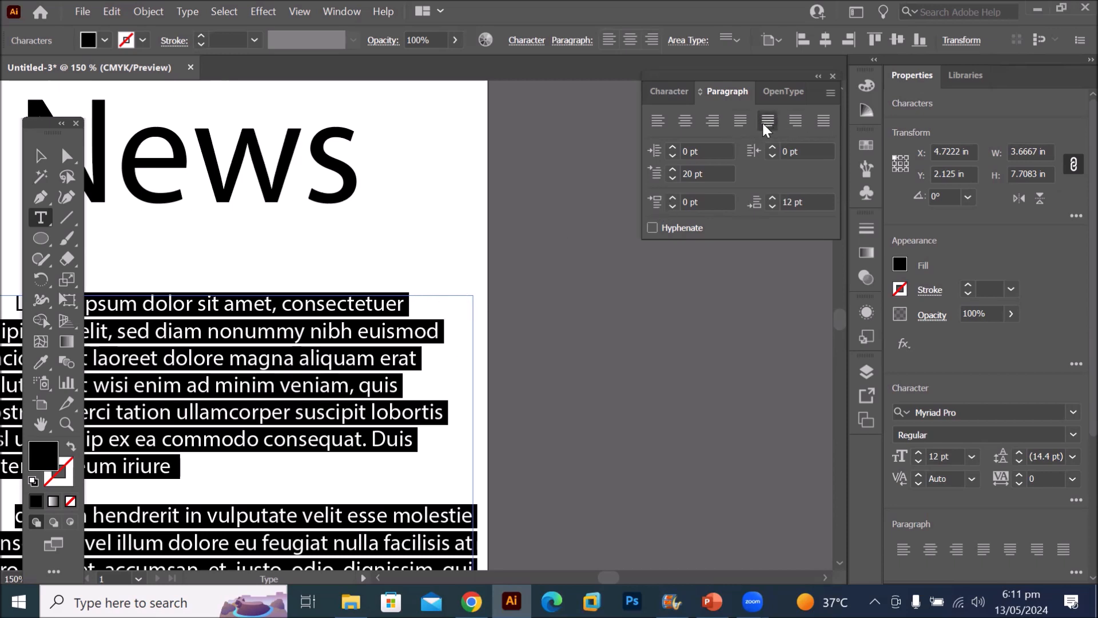
click(742, 121)
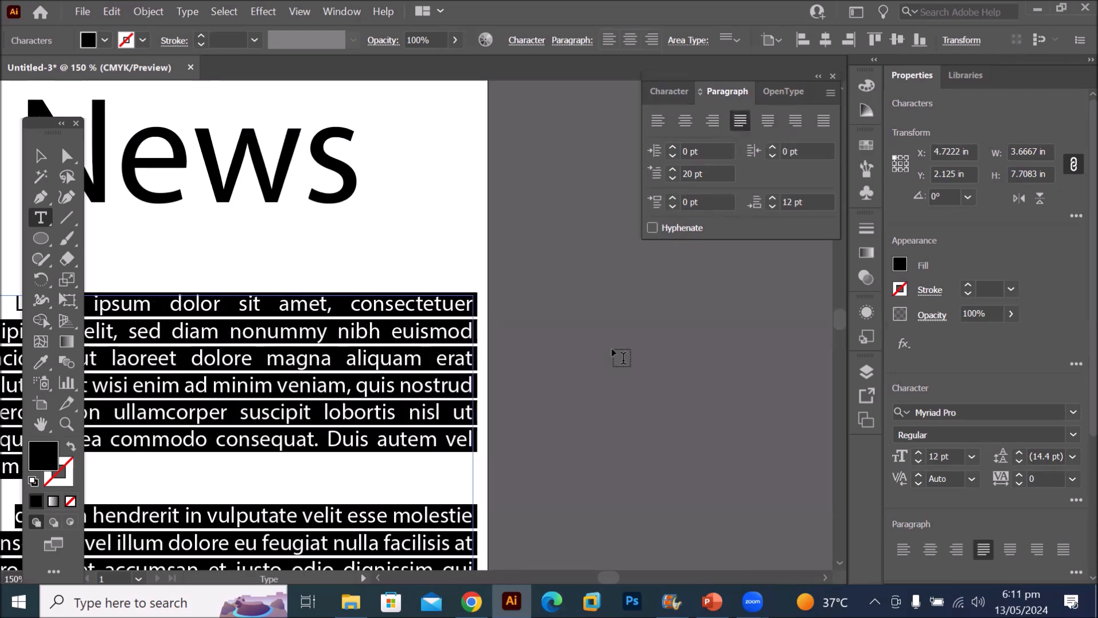
scroll(467, 298, up, 2)
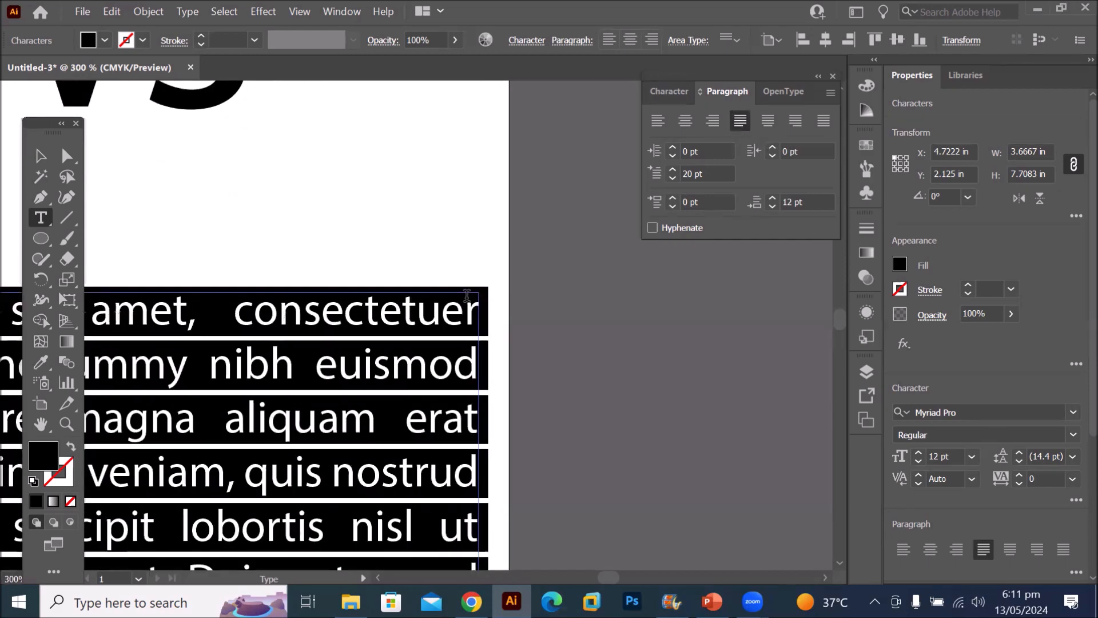
Turn hyphenation back on for the selected second-column paragraphs
scroll(500, 402, down, 1)
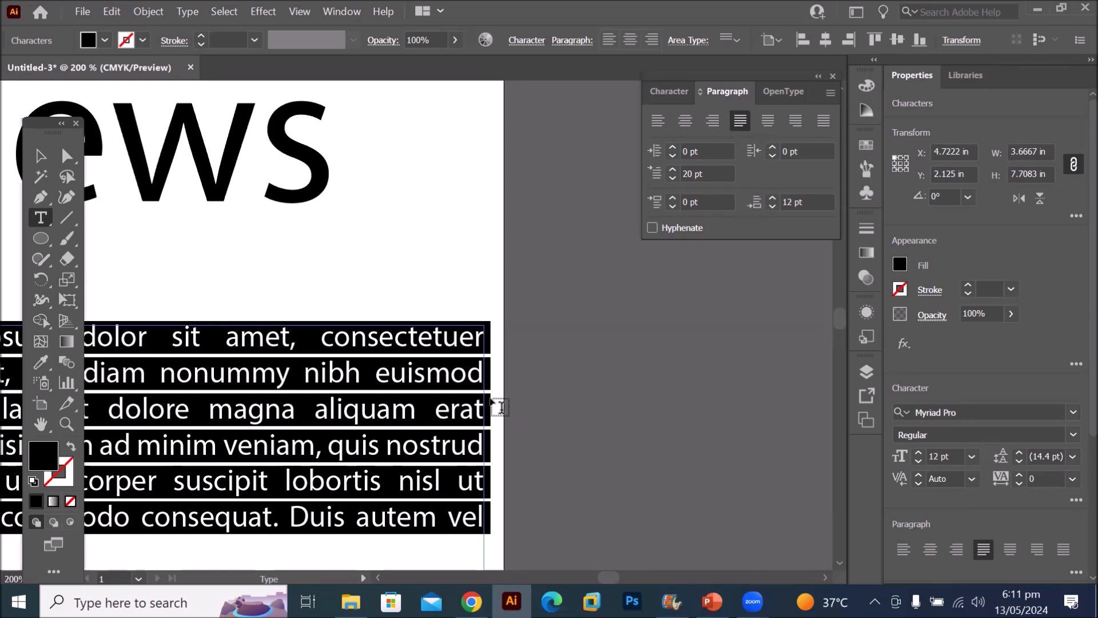
drag(595, 578, 598, 577)
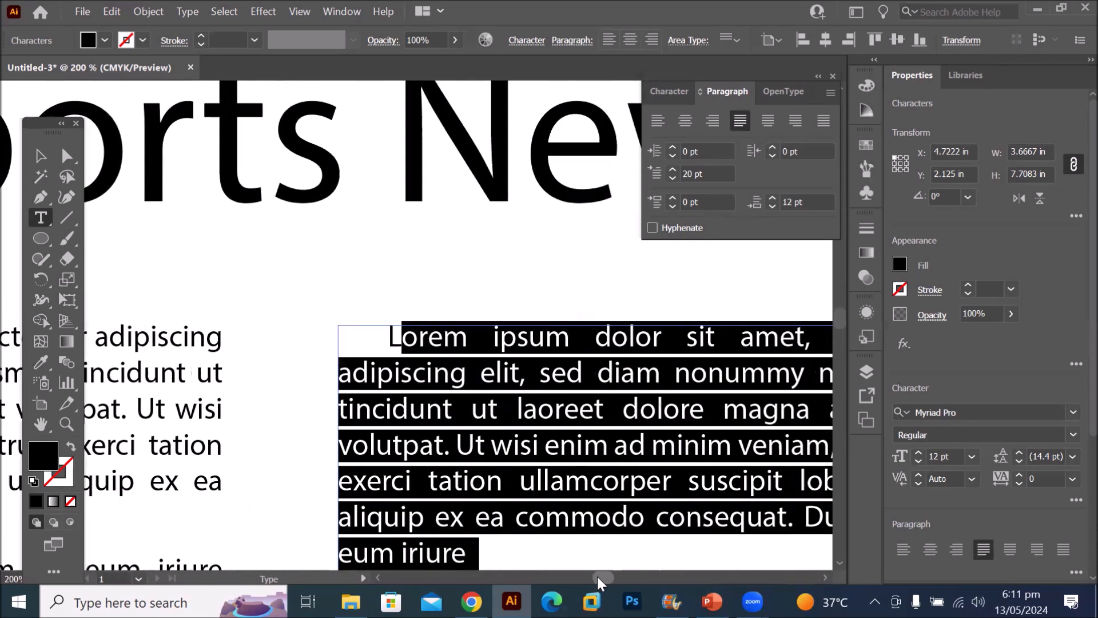
click(829, 575)
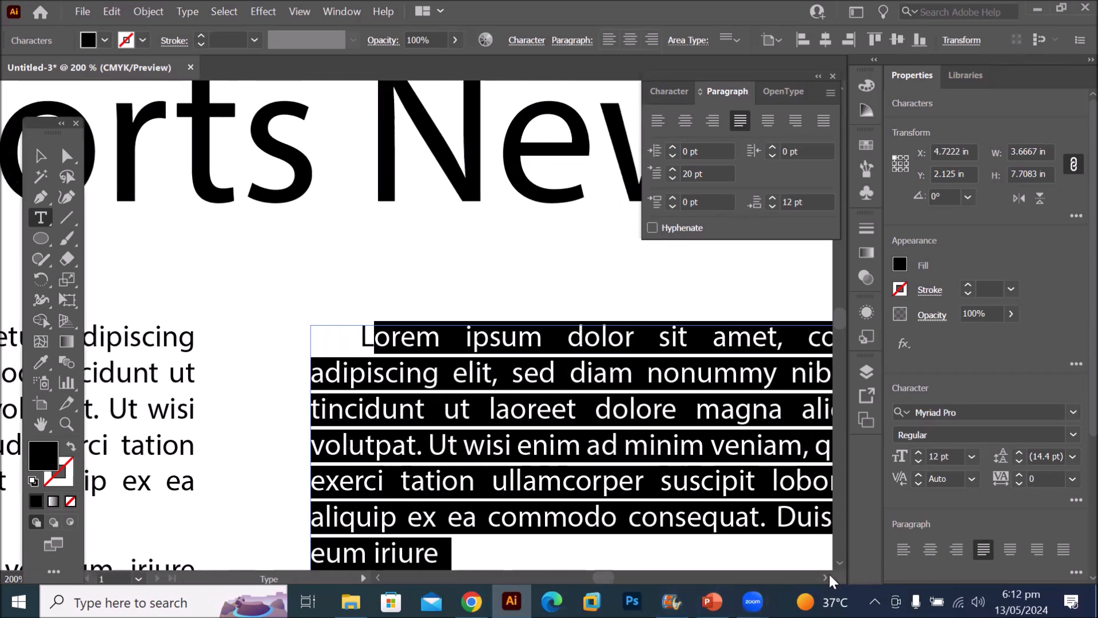
click(829, 575)
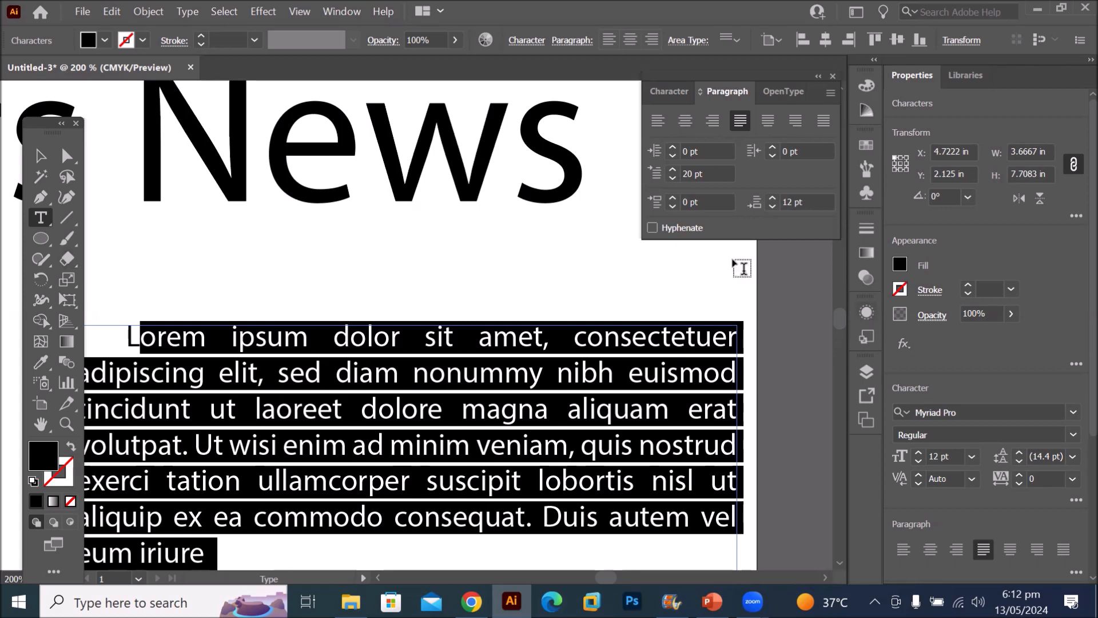
click(672, 230)
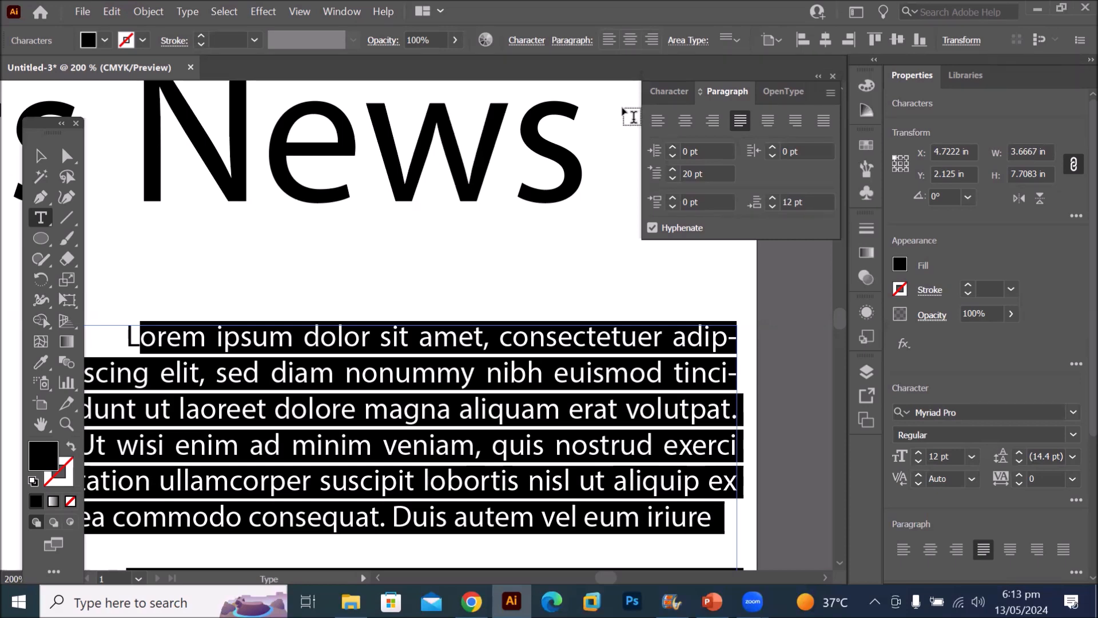
Deselect the second-column text and compare the paragraph formatting of both columns down the page
scroll(403, 467, down, 2)
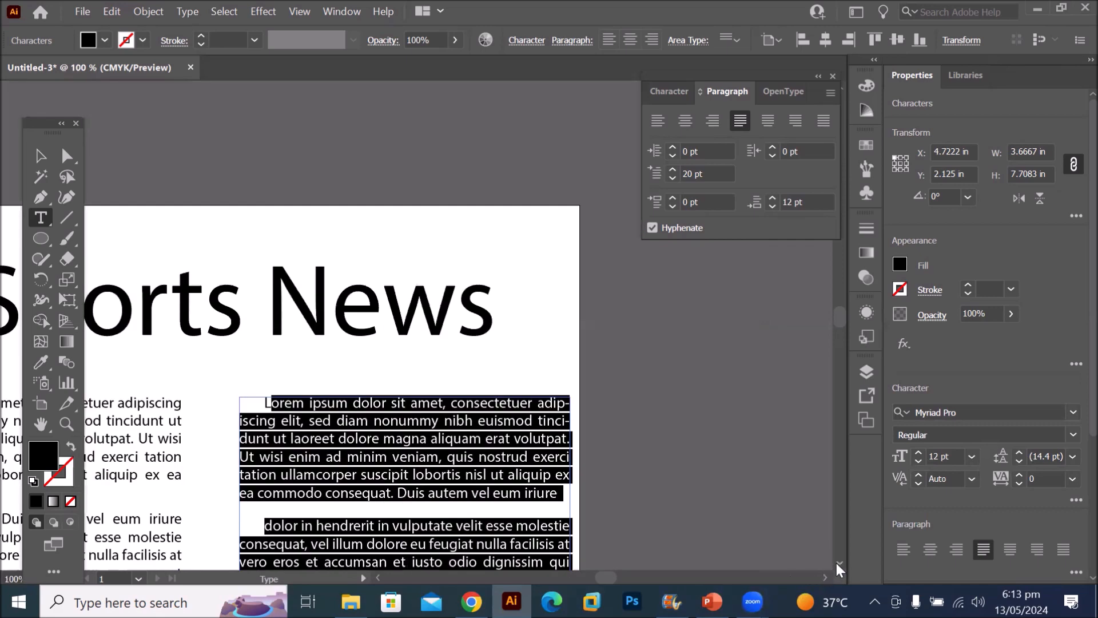
scroll(835, 561, down, 5)
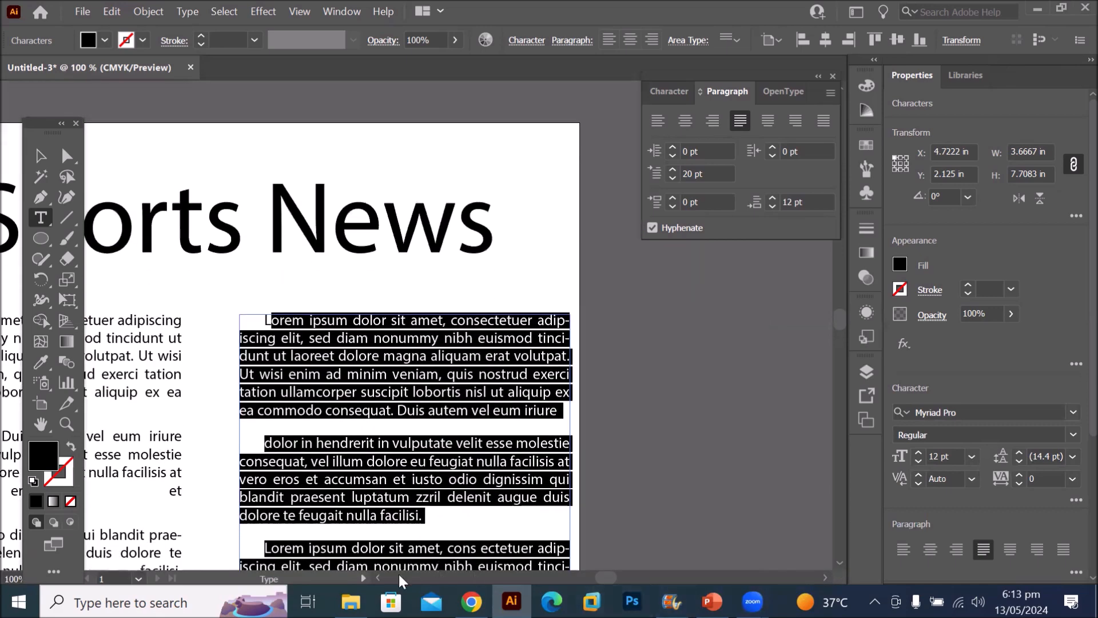
scroll(380, 578, left, 5)
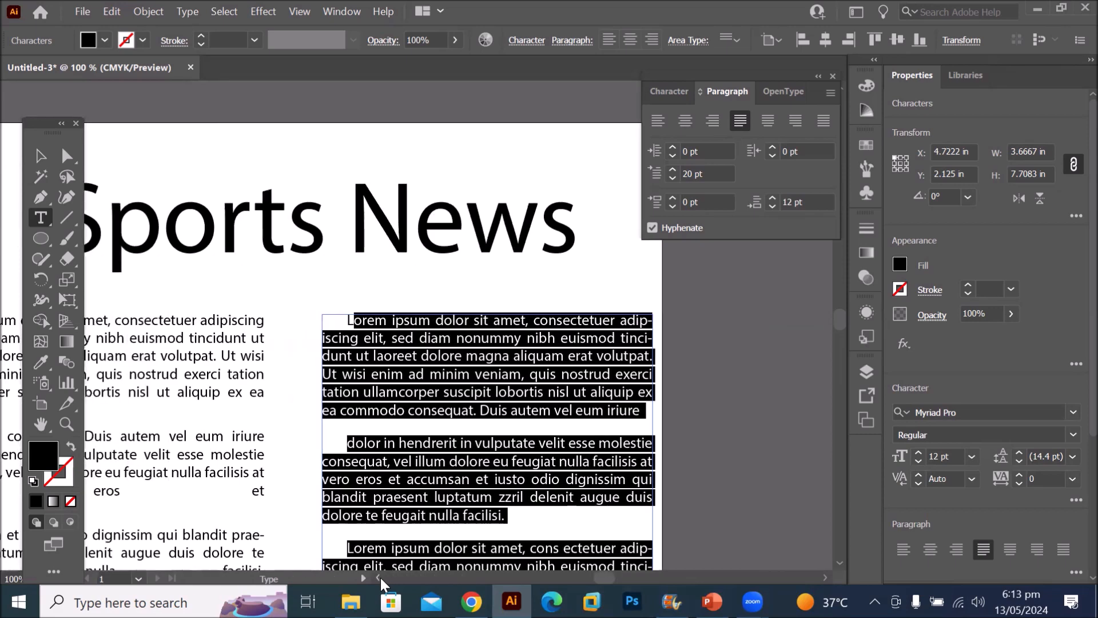
scroll(380, 578, left, 5)
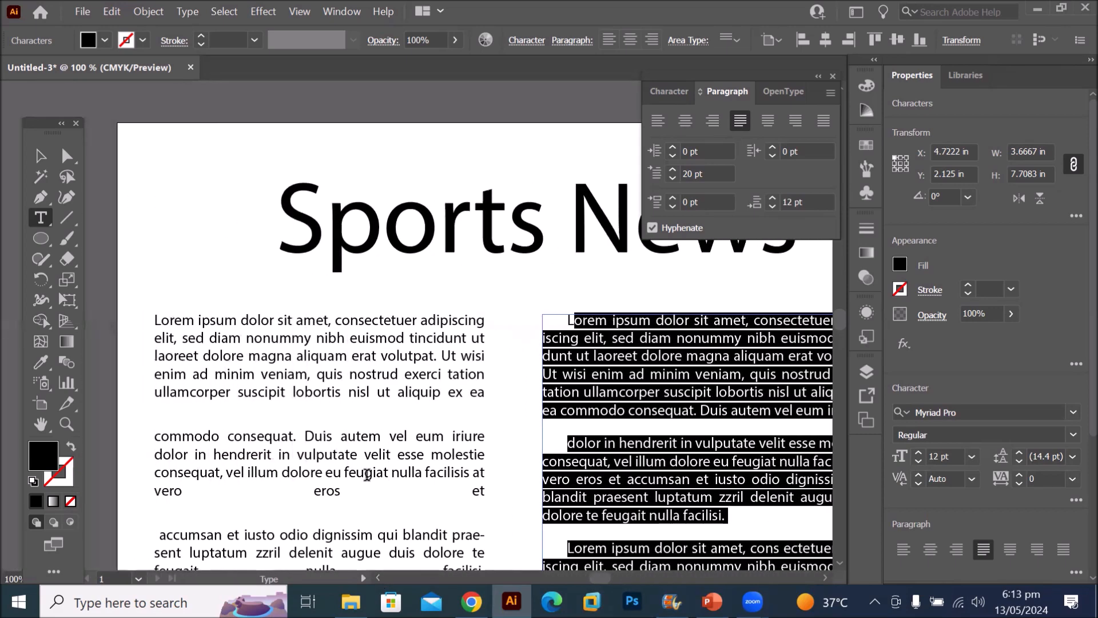
scroll(367, 475, down, 3)
scroll(389, 491, up, 2)
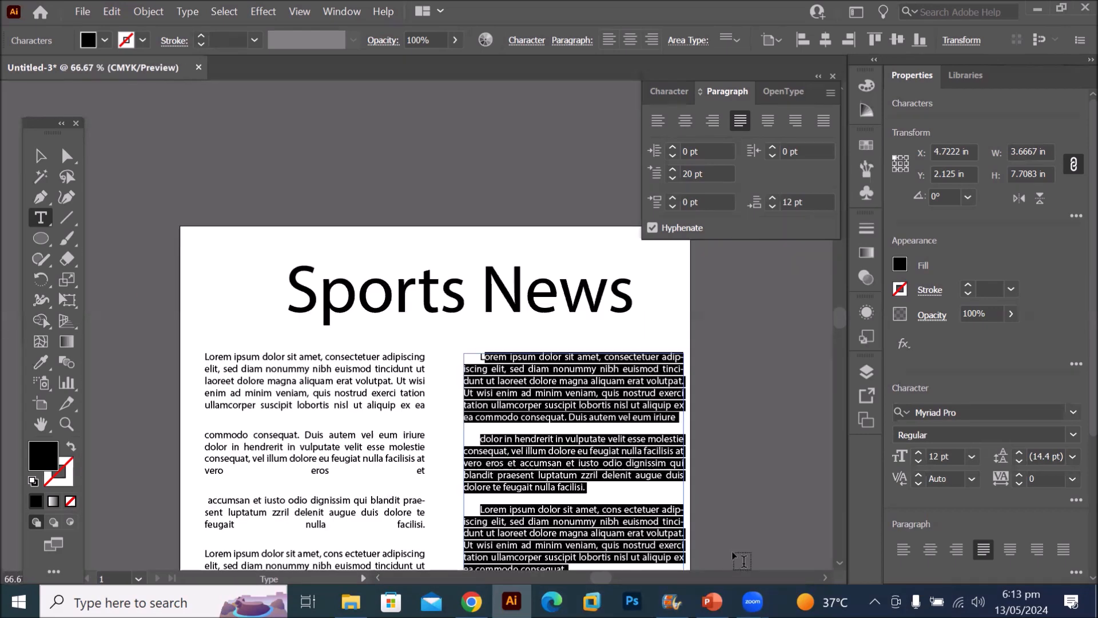
click(828, 554)
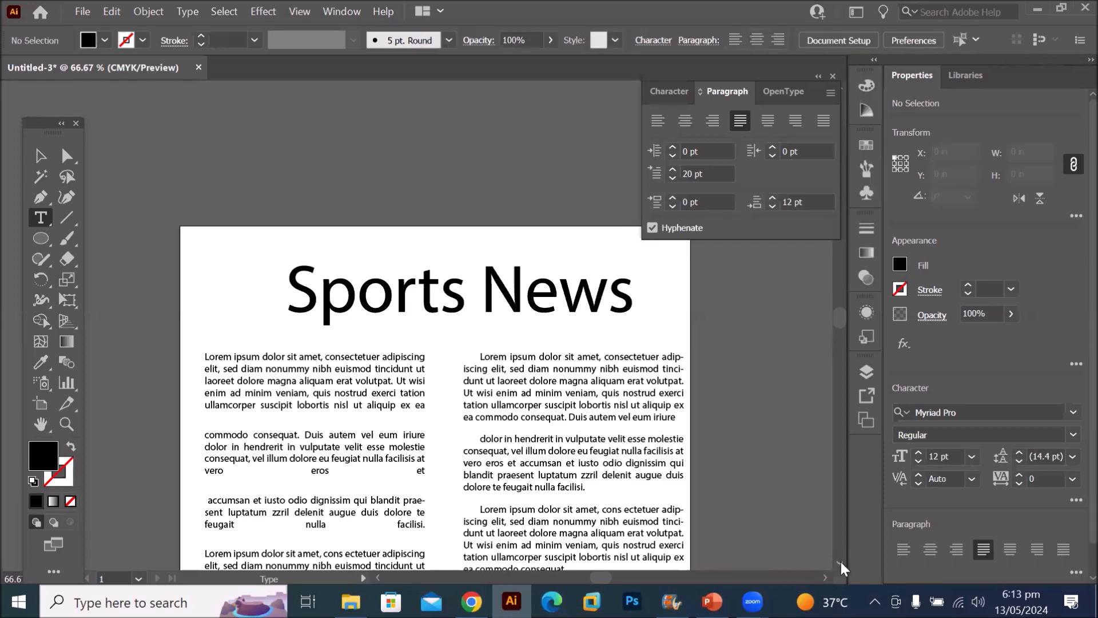
click(841, 563)
click(841, 563)
click(841, 563)
click(841, 563)
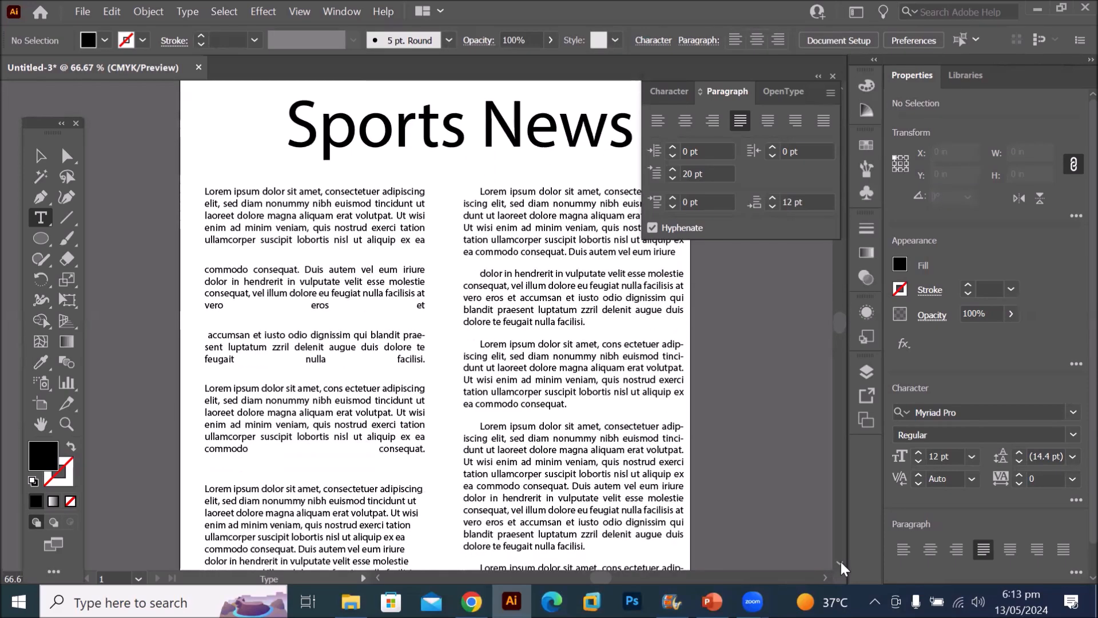
click(841, 562)
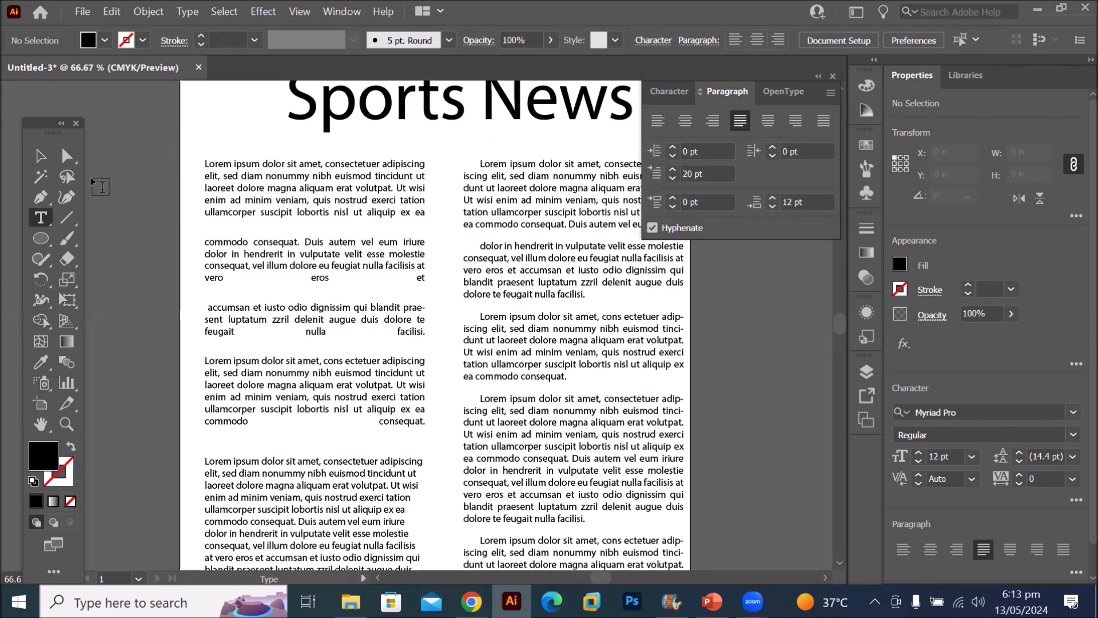
Start placing images into the document and open the Players folder inside Images
click(83, 11)
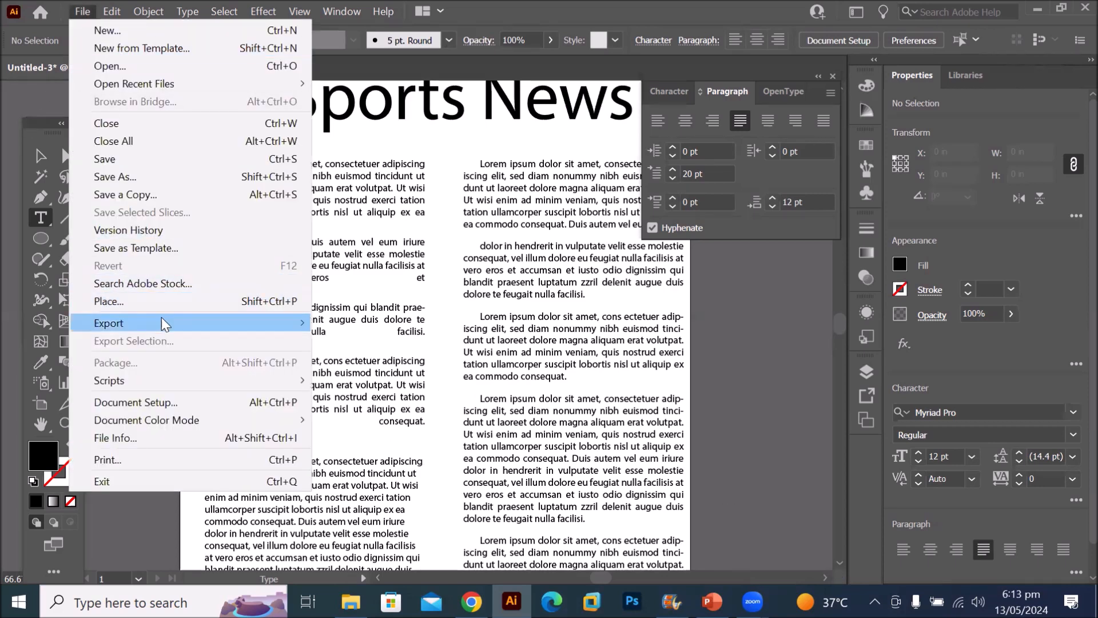
click(166, 303)
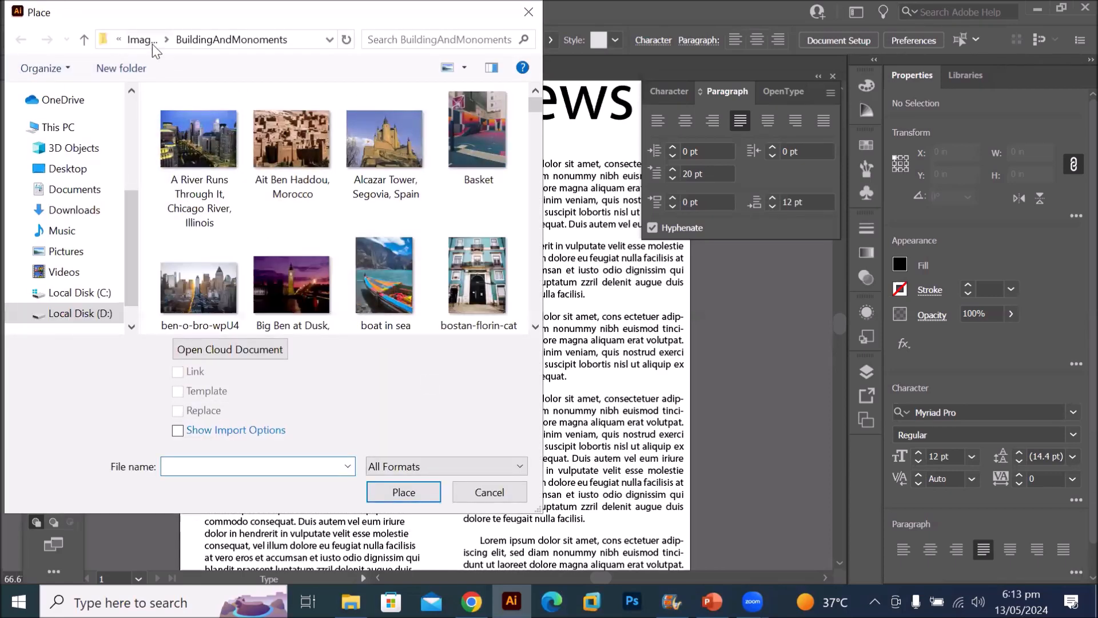
click(144, 41)
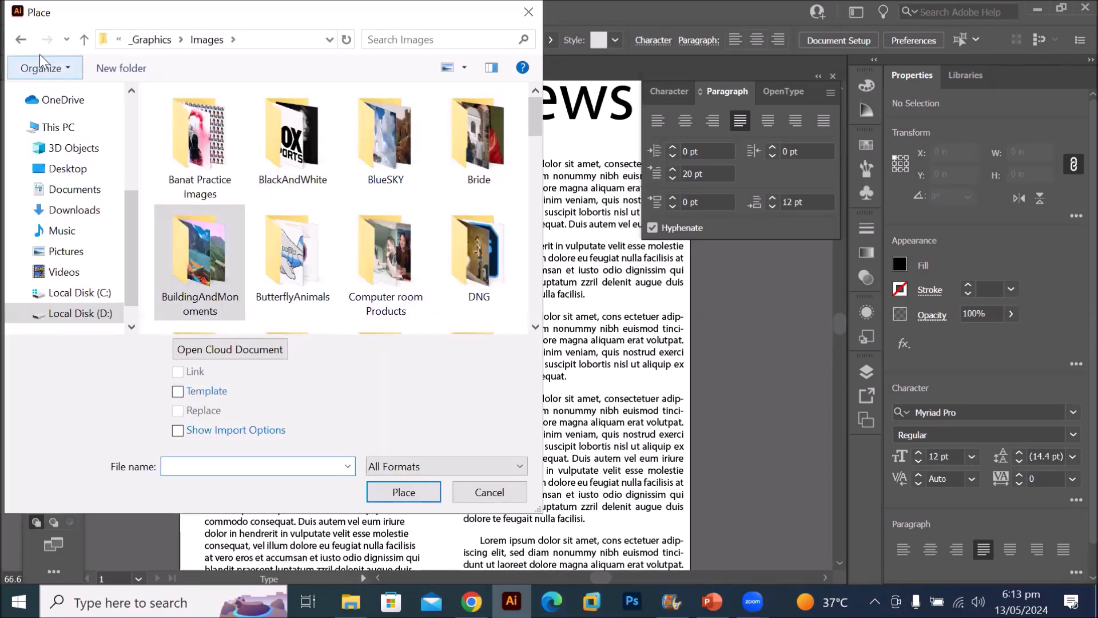
scroll(210, 238, down, 2)
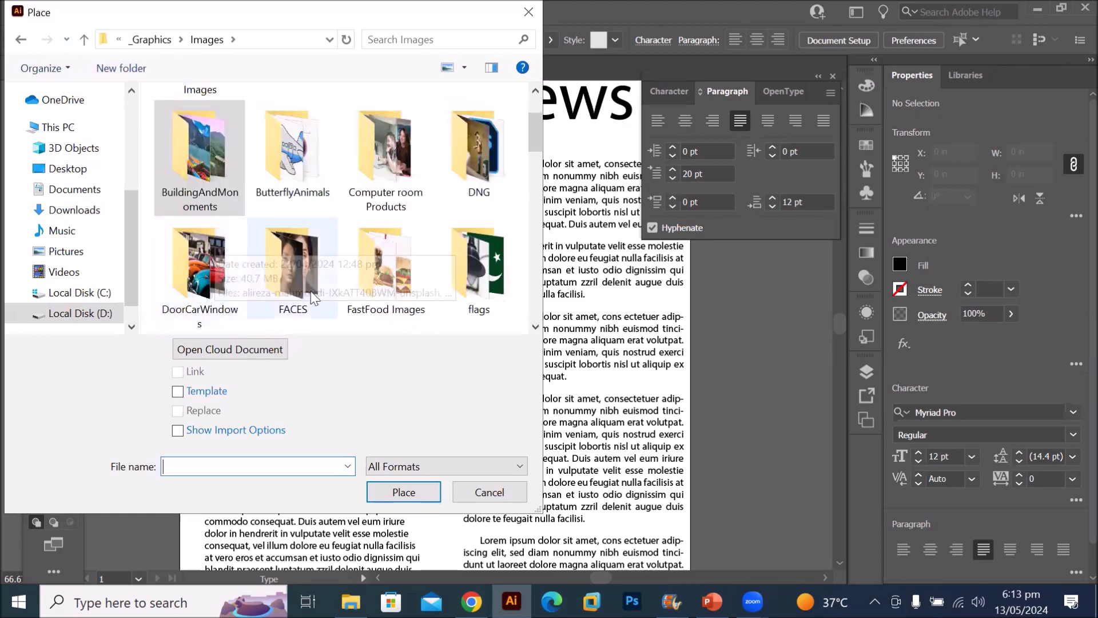
scroll(320, 306, down, 1)
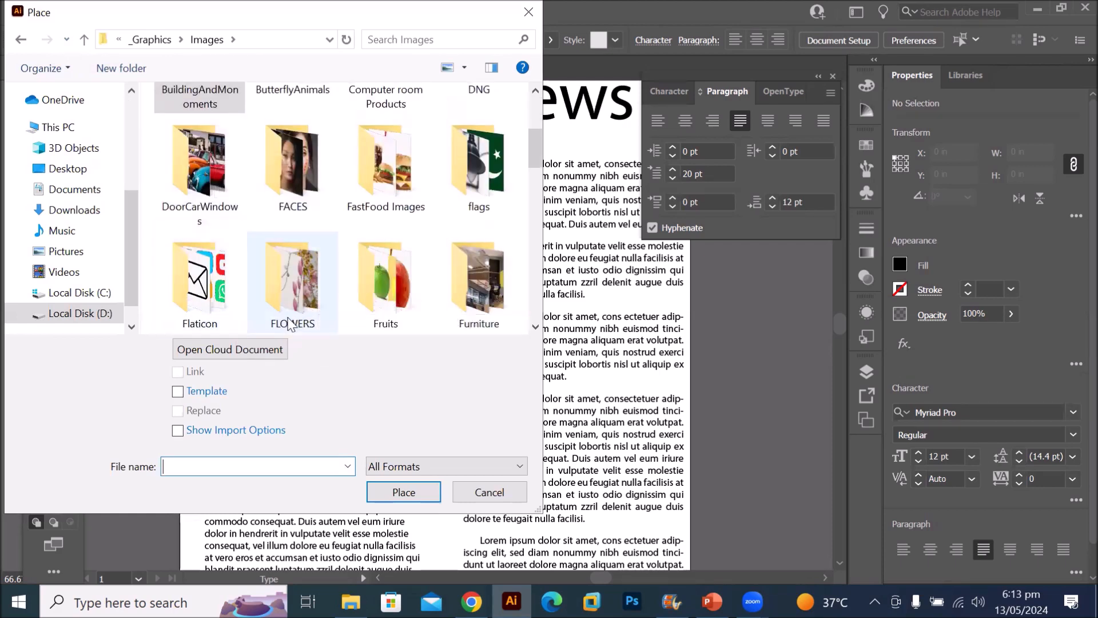
scroll(289, 321, down, 2)
scroll(420, 303, down, 1)
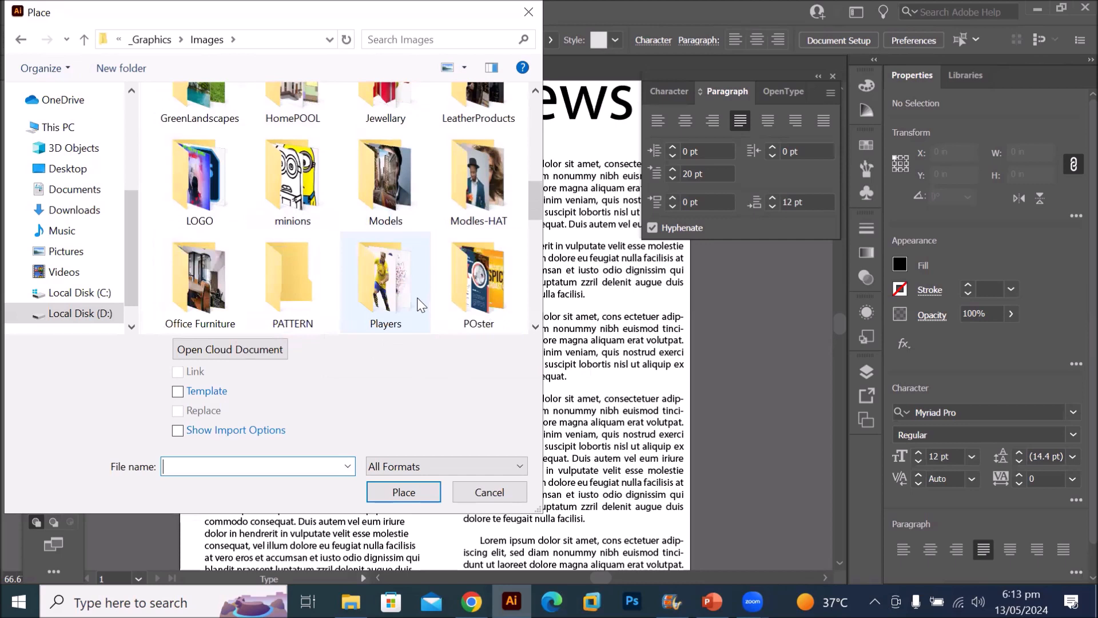
double_click(390, 298)
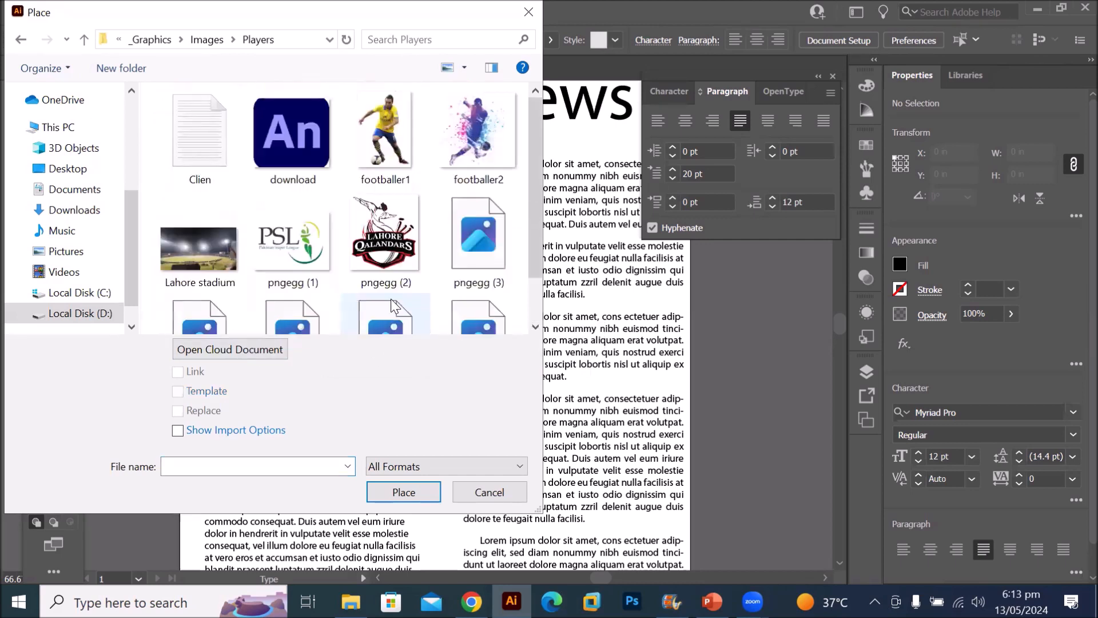
Place footballer1 and footballer2 as linked images, about 1.9 in wide over the first column and about 2.16 in wide over the second
click(400, 147)
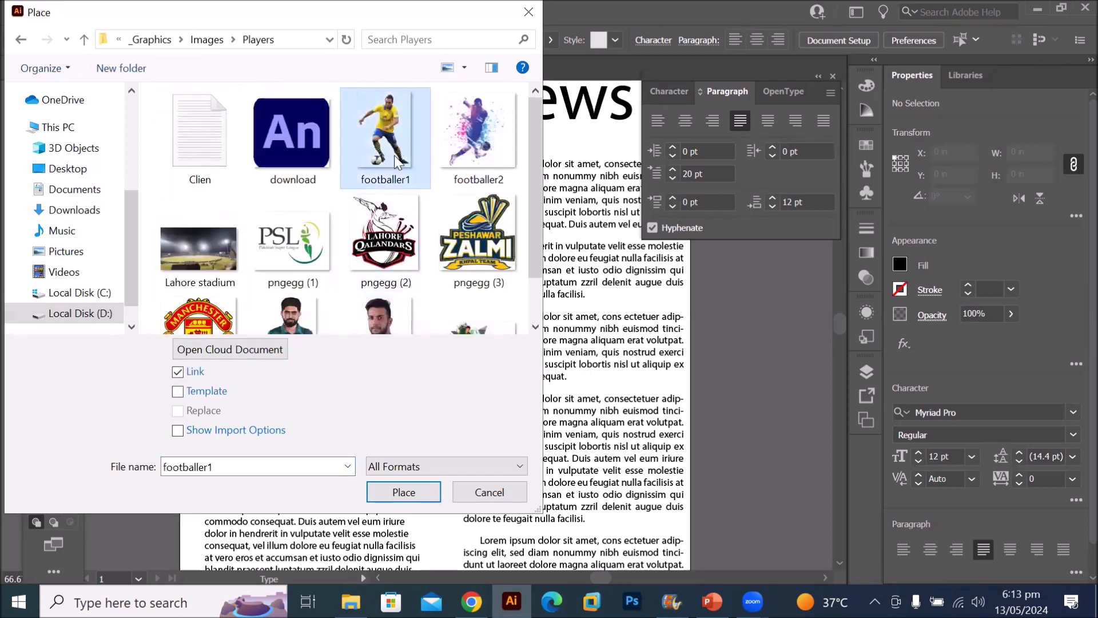
ctrl+click(464, 144)
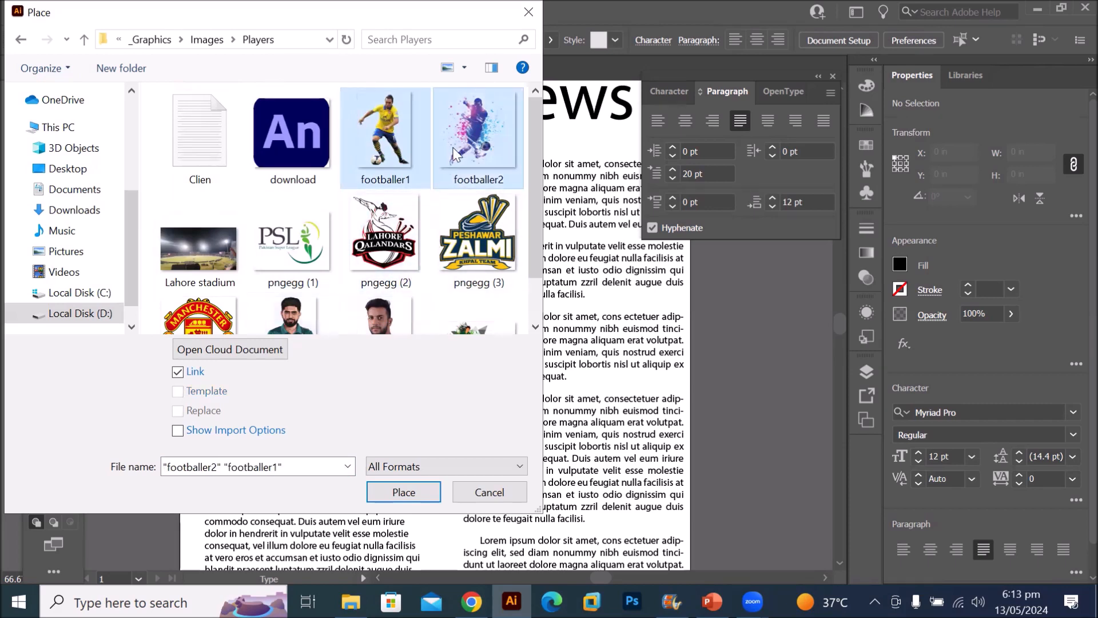
click(404, 492)
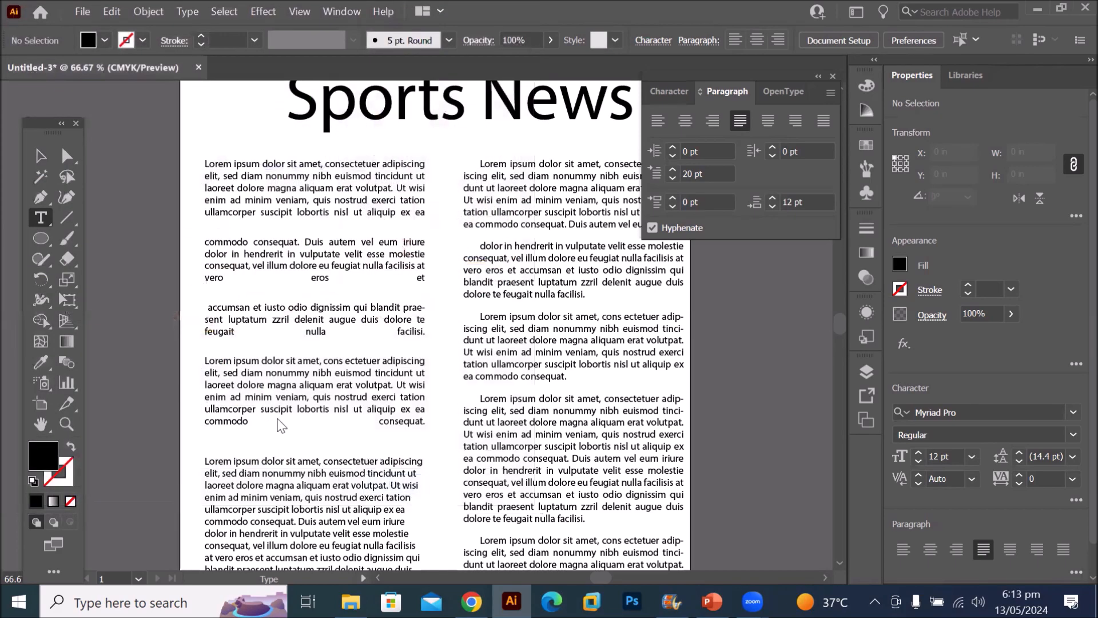
drag(258, 223, 375, 433)
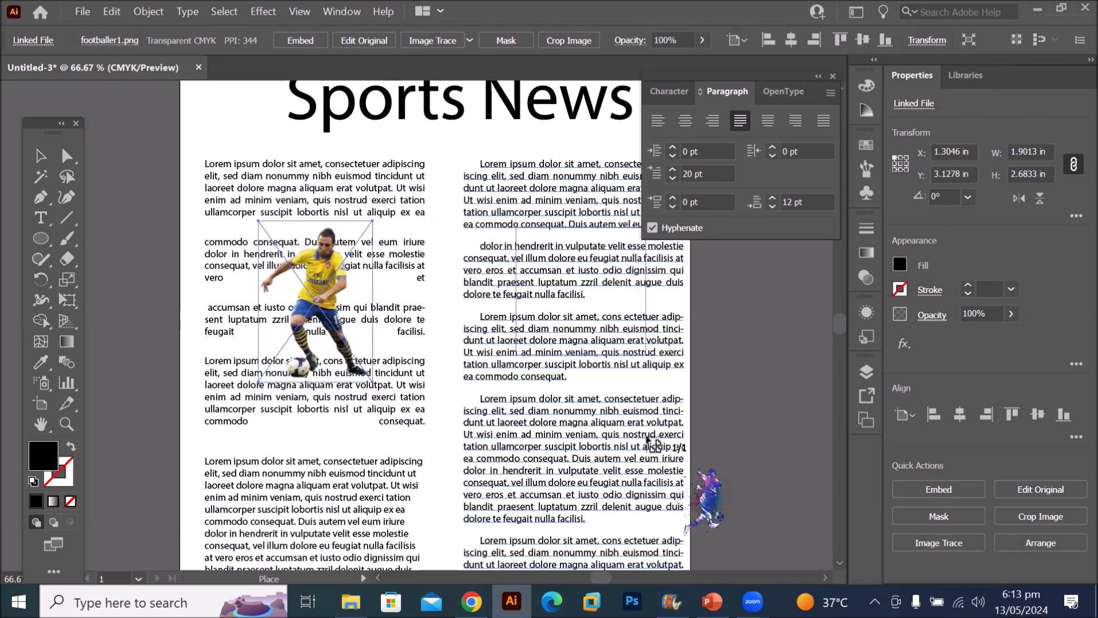
drag(648, 439, 649, 439)
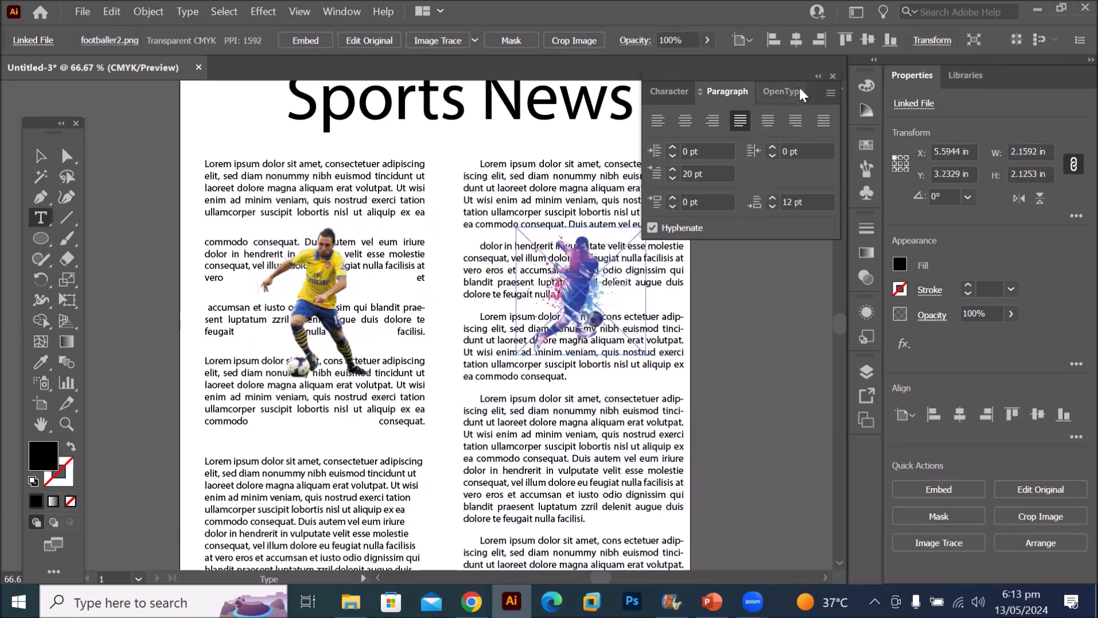
Collapse the floating paragraph settings and shift the footballer1 image slightly to about X 1.36 in, Y 3.22 in
click(818, 76)
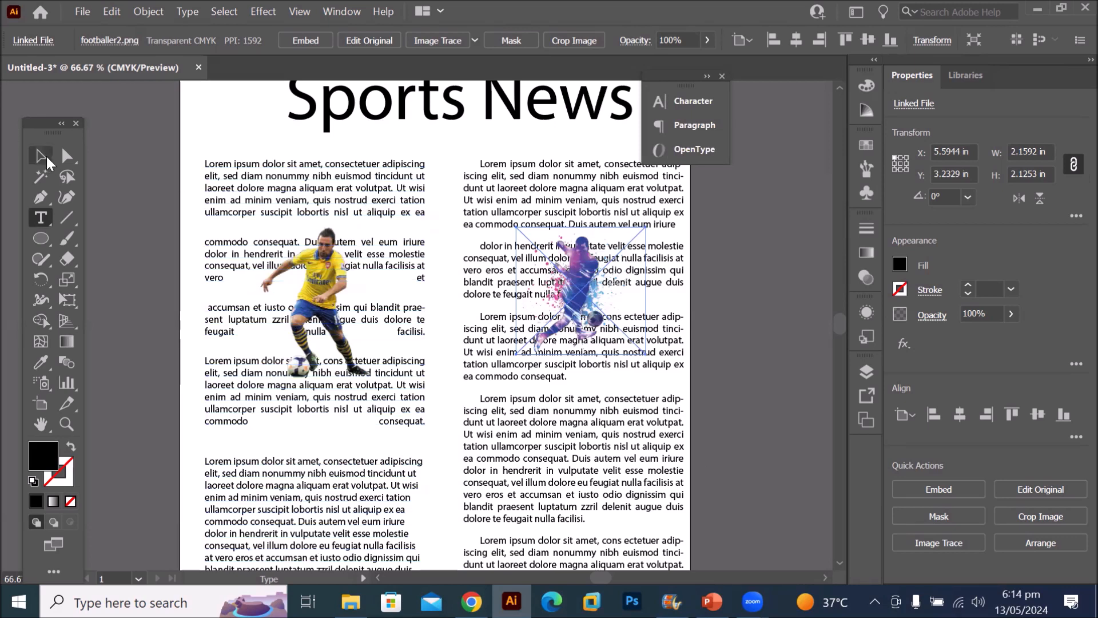
click(46, 160)
click(379, 308)
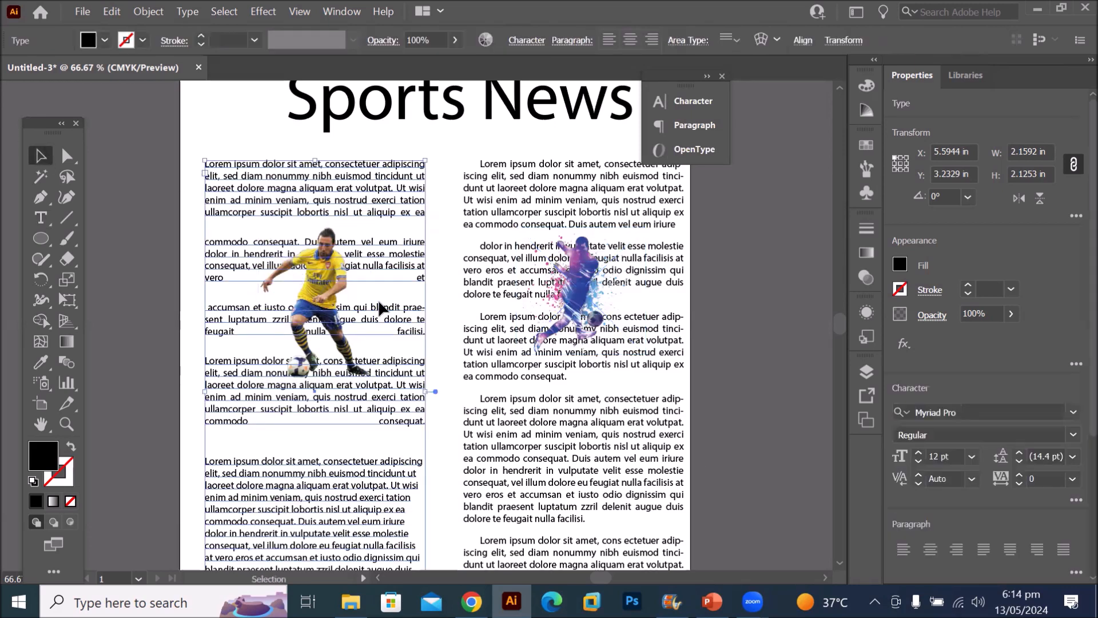
scroll(354, 294, up, 3)
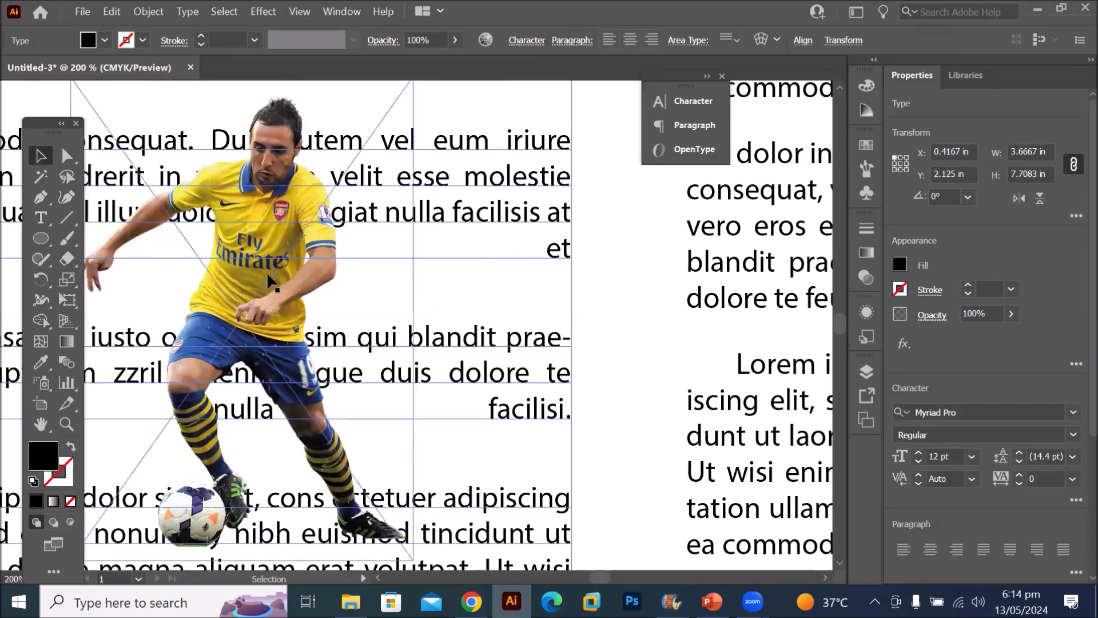
mouse_move(269, 280)
mouse_down()
mouse_move(427, 275)
mouse_move(329, 289)
mouse_move(224, 280)
mouse_move(309, 293)
mouse_move(280, 286)
mouse_up()
Move the footballer2 image slightly lower in the second column, to about X 5.48 in, Y 3.56 in
scroll(312, 285, down, 2)
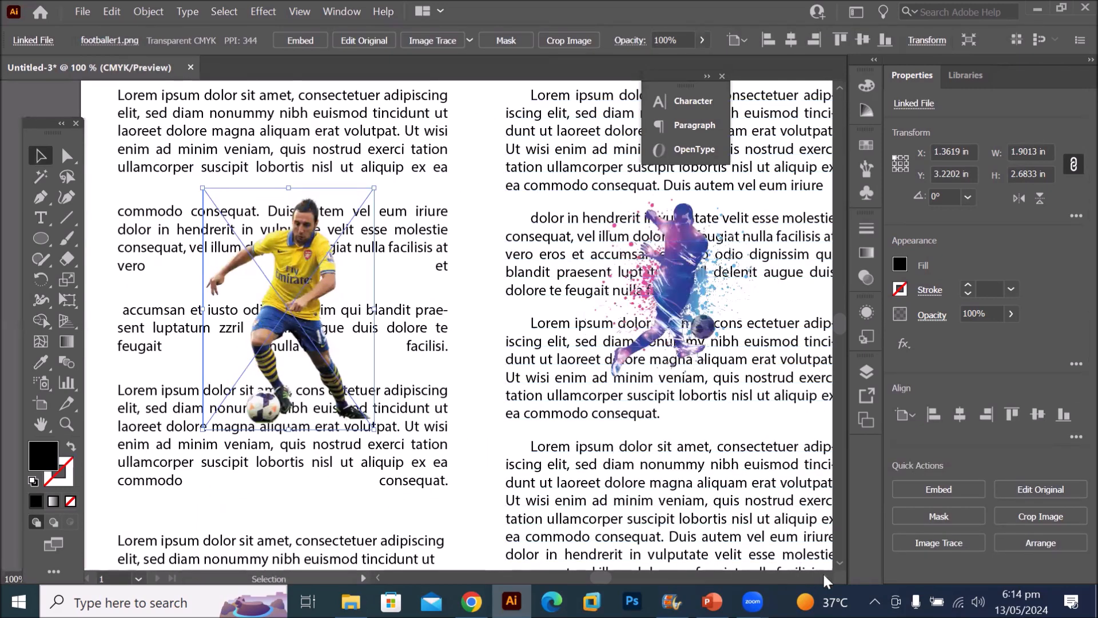
scroll(824, 576, right, 5)
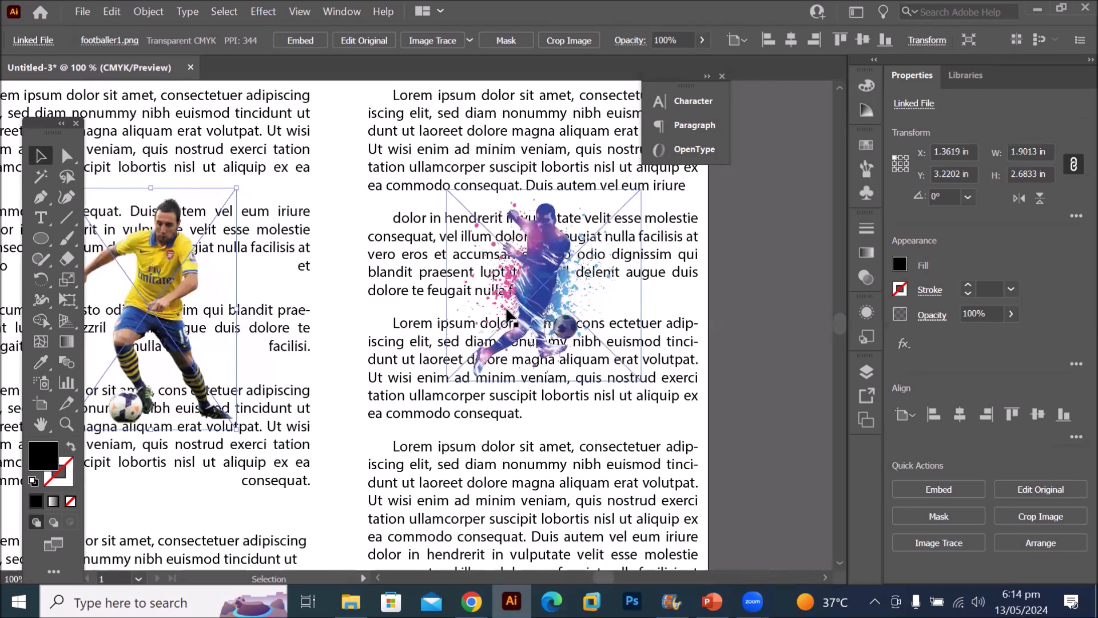
mouse_move(511, 316)
mouse_down()
mouse_move(518, 372)
mouse_move(522, 333)
mouse_up()
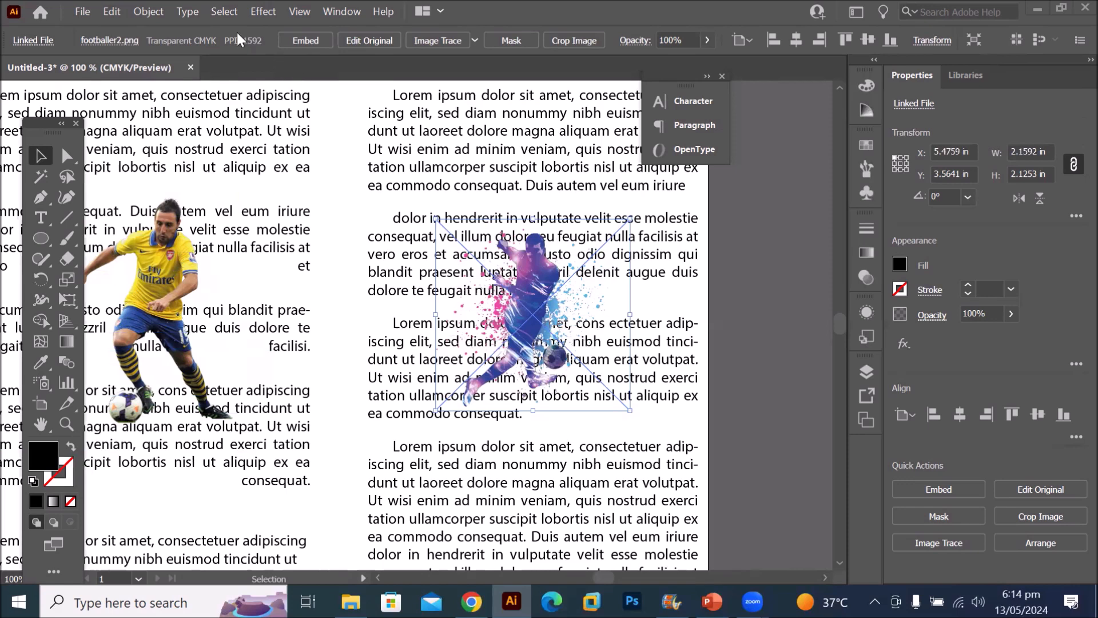
Apply a text wrap to the footballer2 image so the second column's text flows around it
click(150, 11)
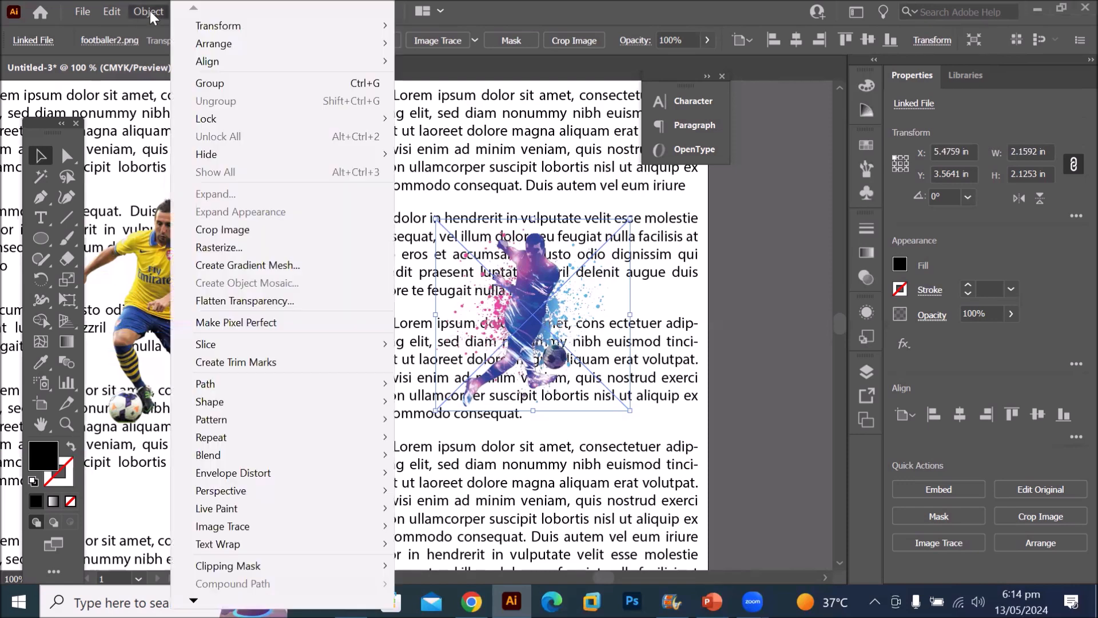
mouse_move(211, 600)
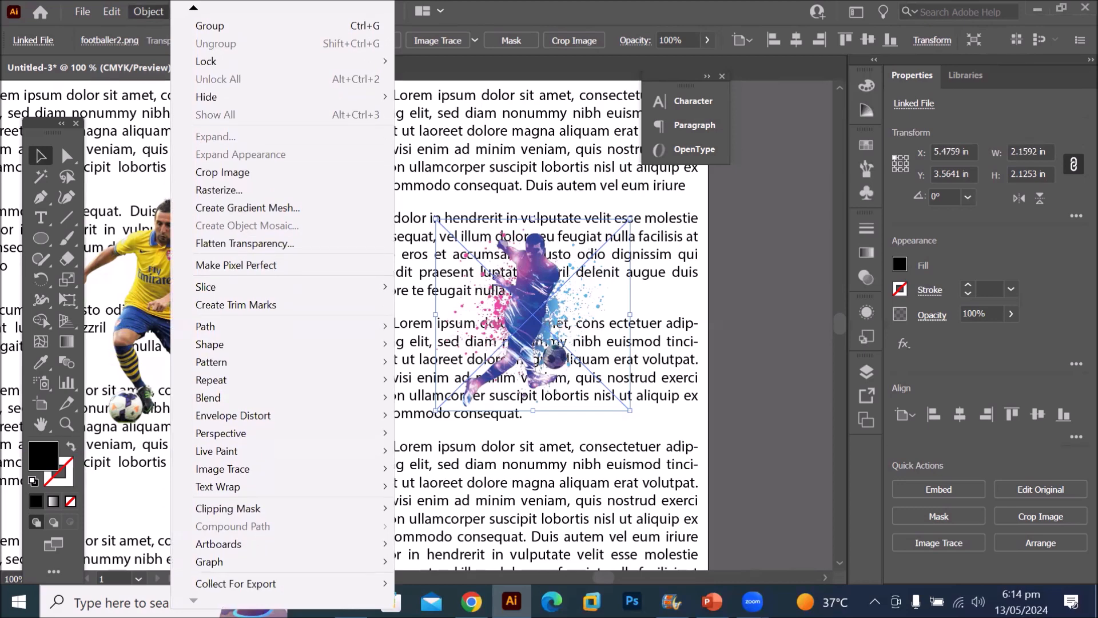
mouse_move(228, 492)
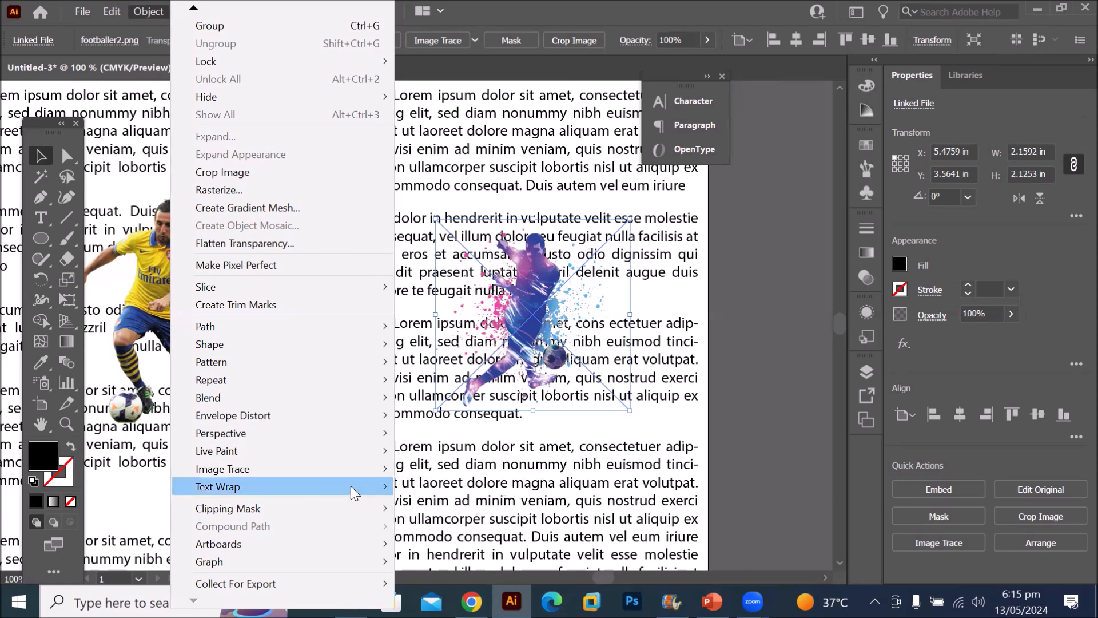
mouse_move(351, 486)
click(402, 483)
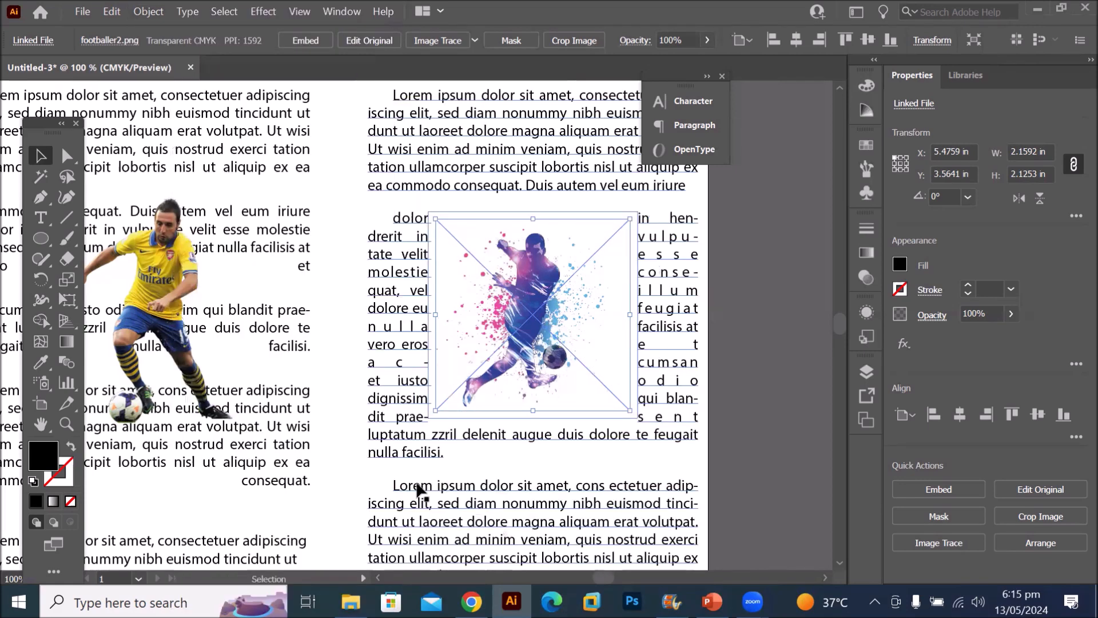
Move the footballer1 image down over the lower paragraph of the first column, to about X 1.16 in, Y 6.69 in
click(667, 343)
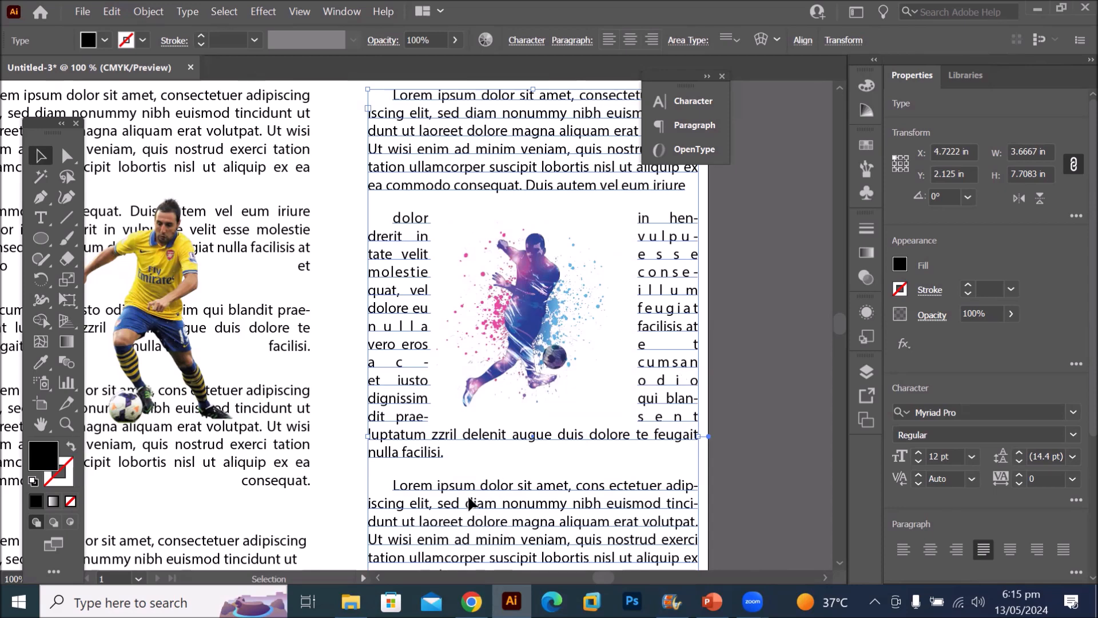
click(377, 577)
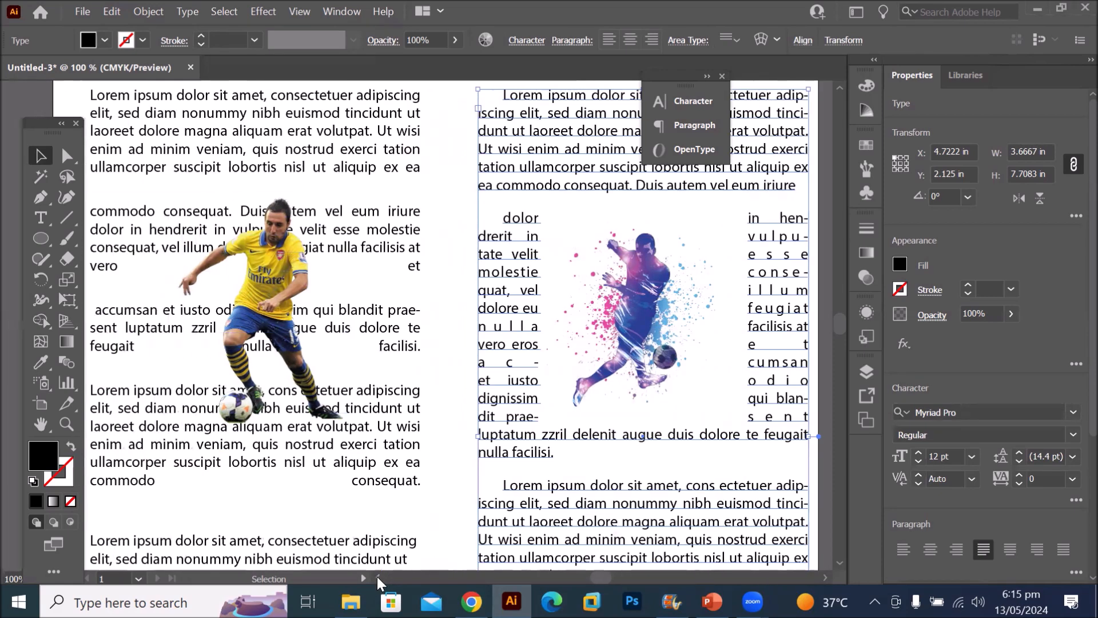
click(376, 325)
drag(375, 324, 358, 343)
scroll(357, 344, down, 3)
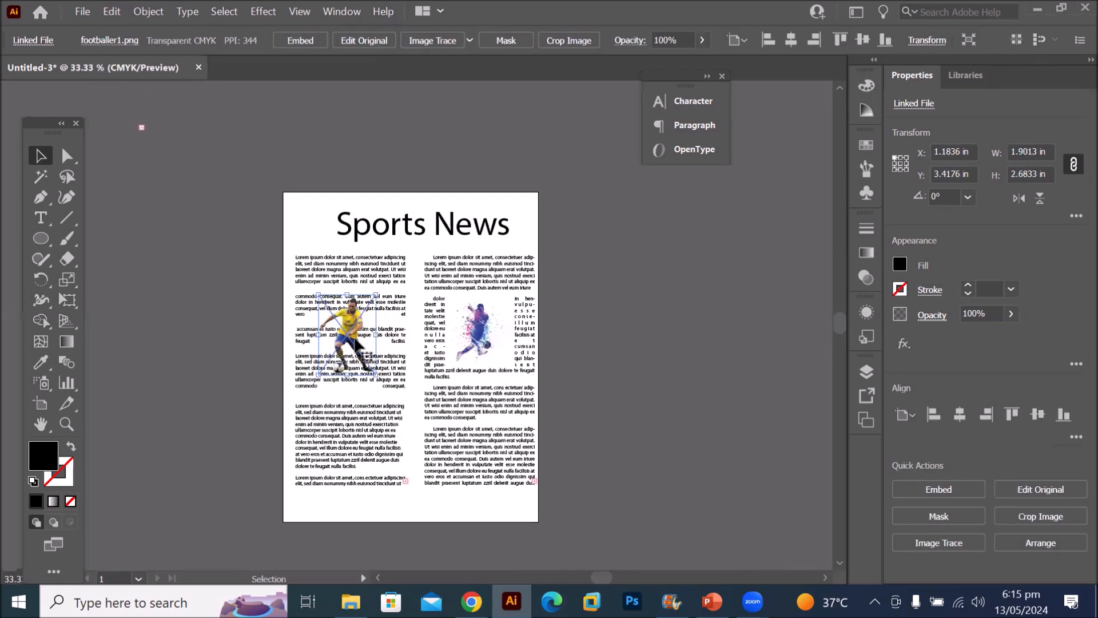
drag(349, 317, 345, 418)
scroll(341, 457, up, 2)
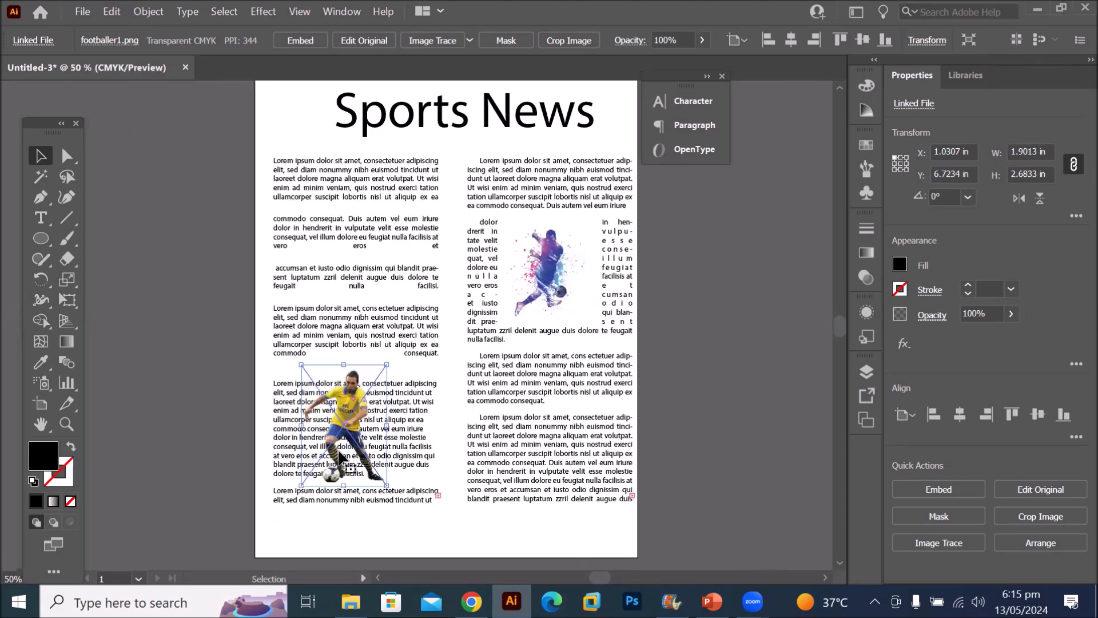
scroll(341, 458, up, 1)
drag(373, 398, 379, 396)
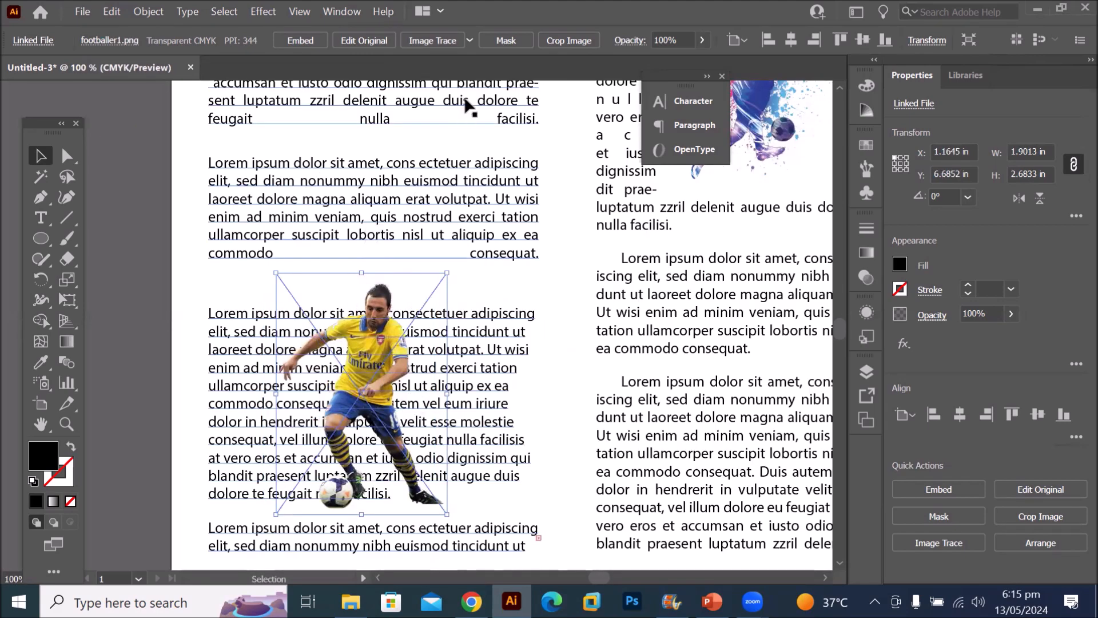
Make a text wrap on the footballer1 image so the first column's text flows around it
click(149, 13)
mouse_move(265, 496)
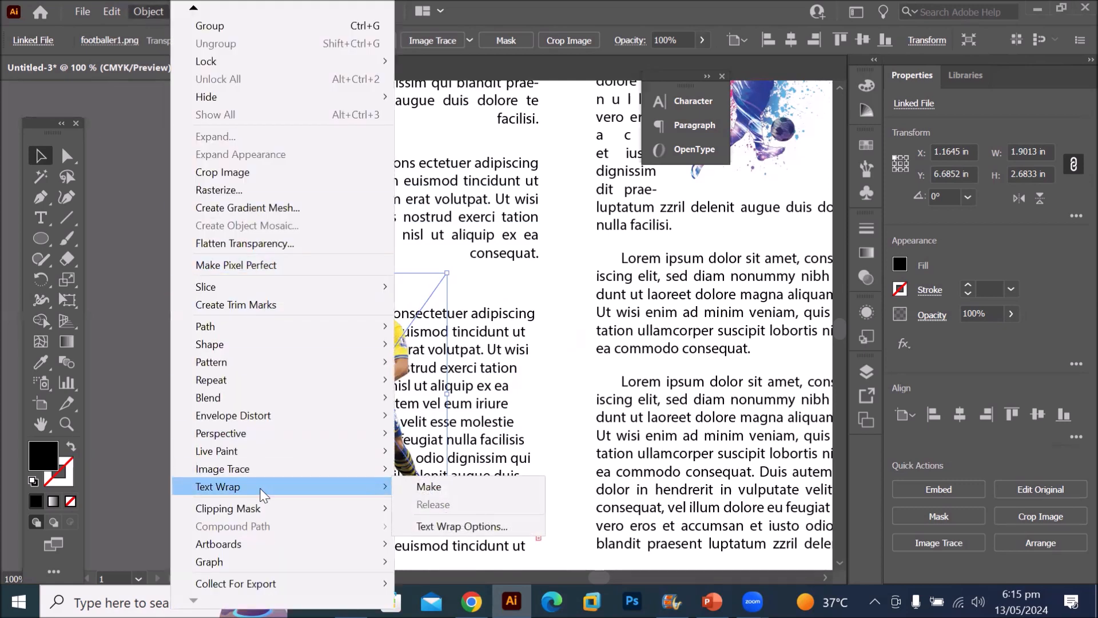
click(429, 486)
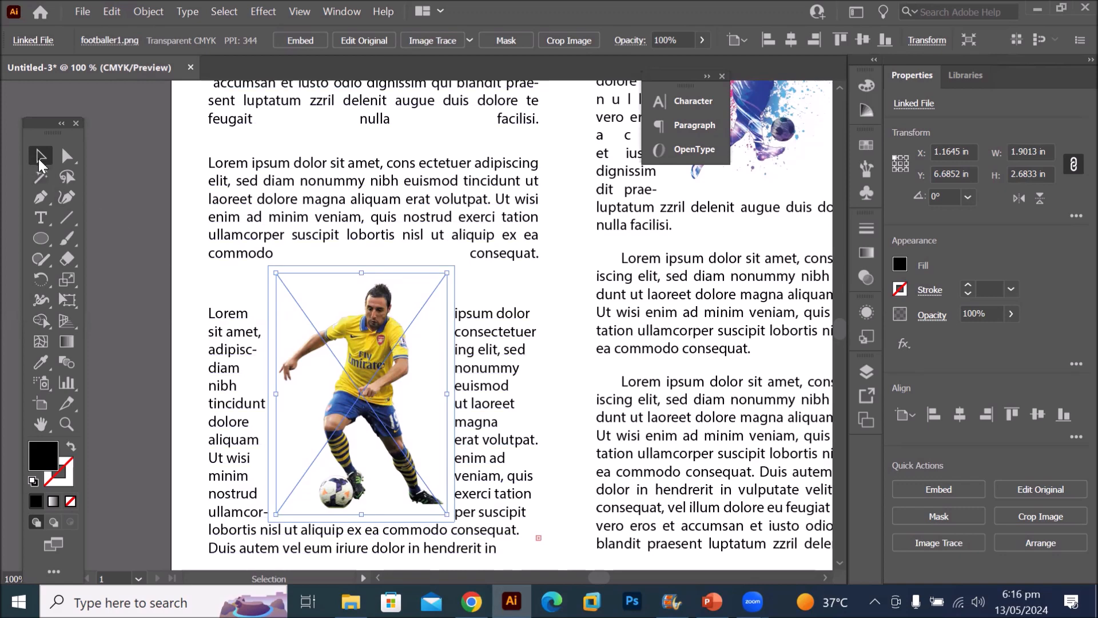
Shrink the footballer1 image to about 0.82 x 1.3 in and place it inside the first column's lower paragraph at about X 1.61 in, Y 7.58 in
drag(367, 345, 385, 232)
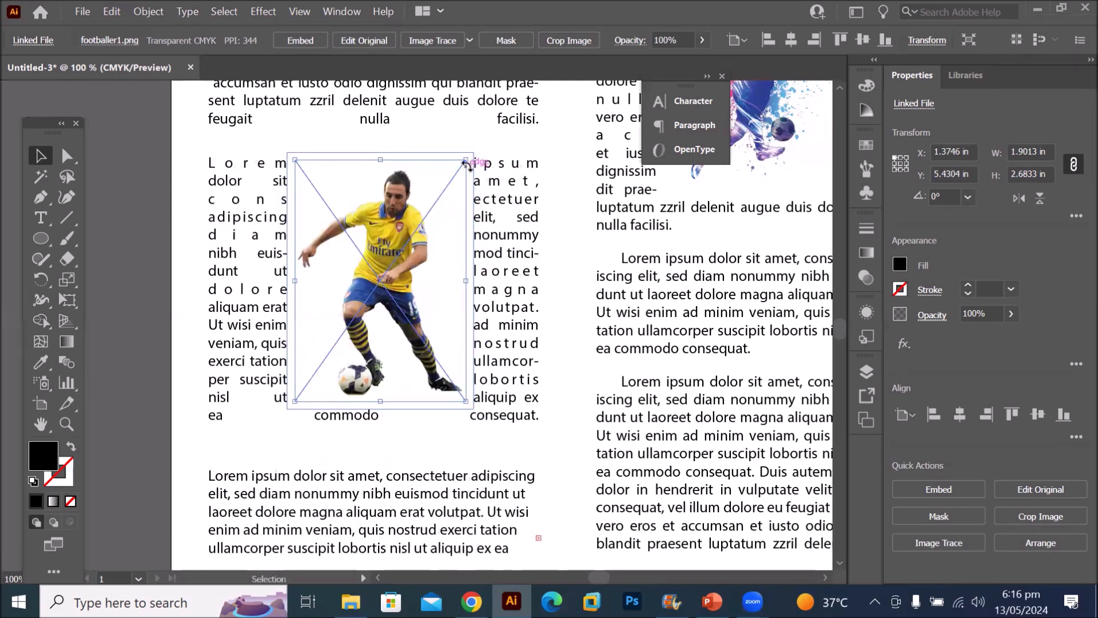
drag(465, 161, 369, 285)
drag(345, 344, 357, 413)
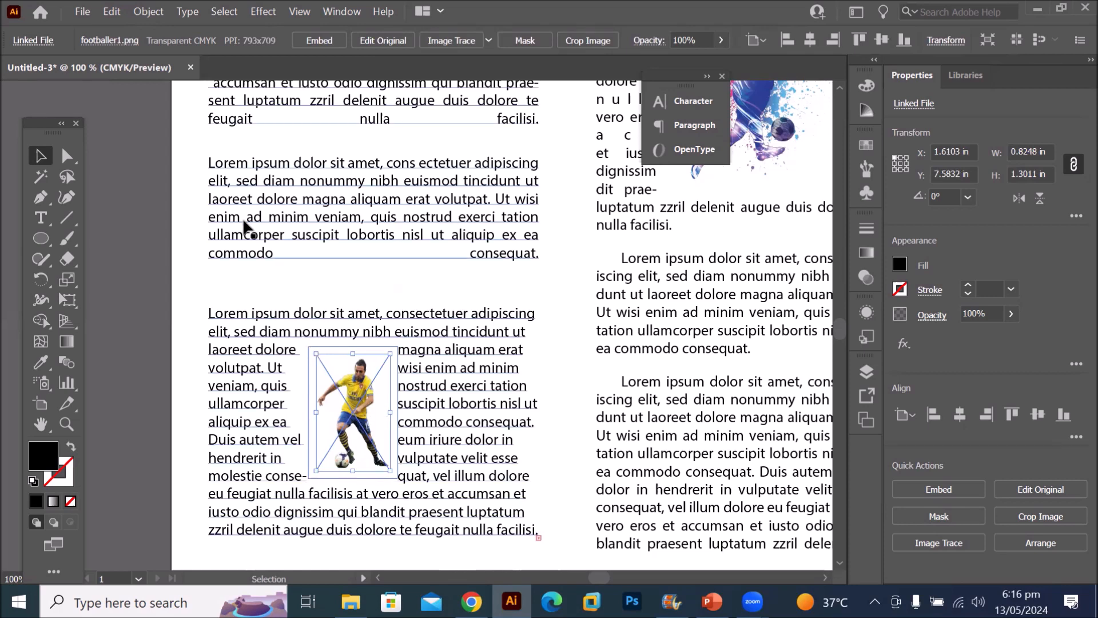
Release the text wrap from the footballer1 image and shift it up to about X 1.68 in, Y 7.19 in
click(143, 12)
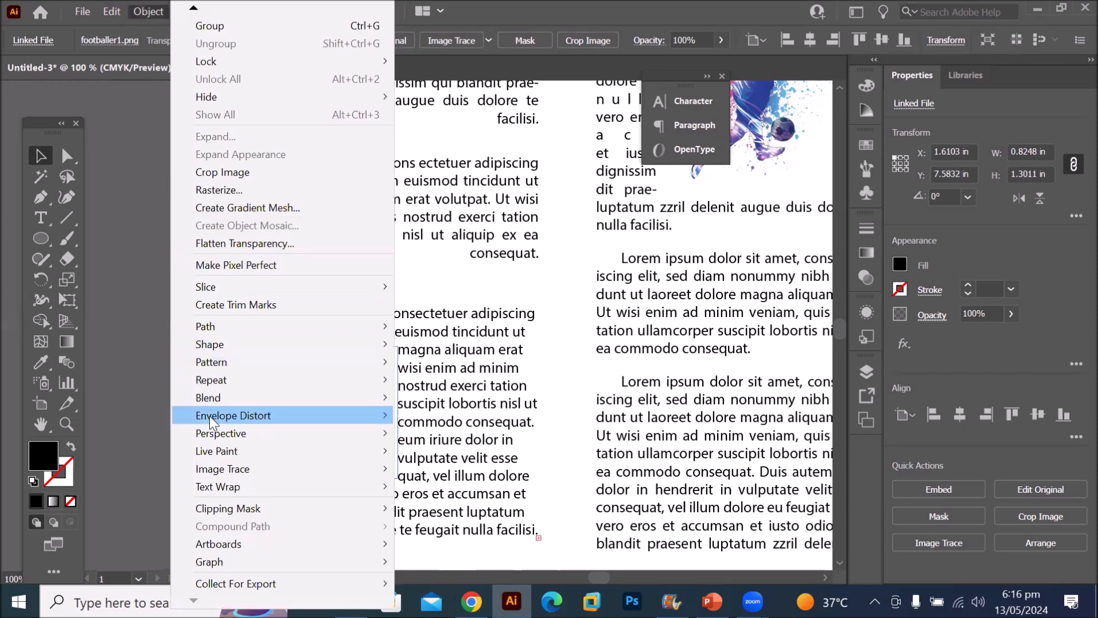
mouse_move(237, 492)
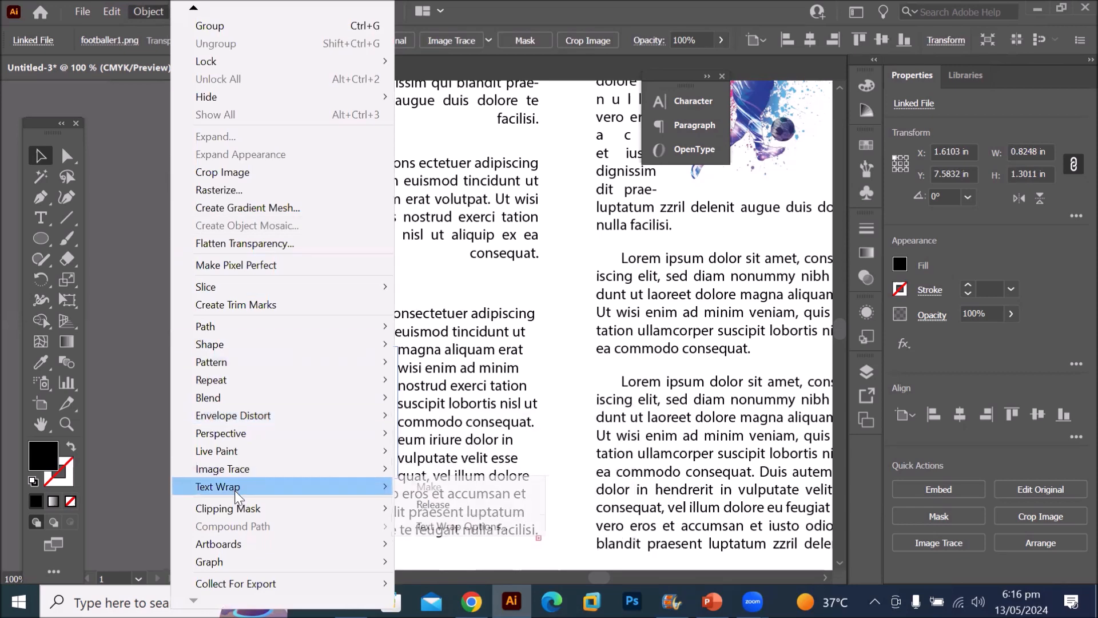
click(452, 505)
click(457, 464)
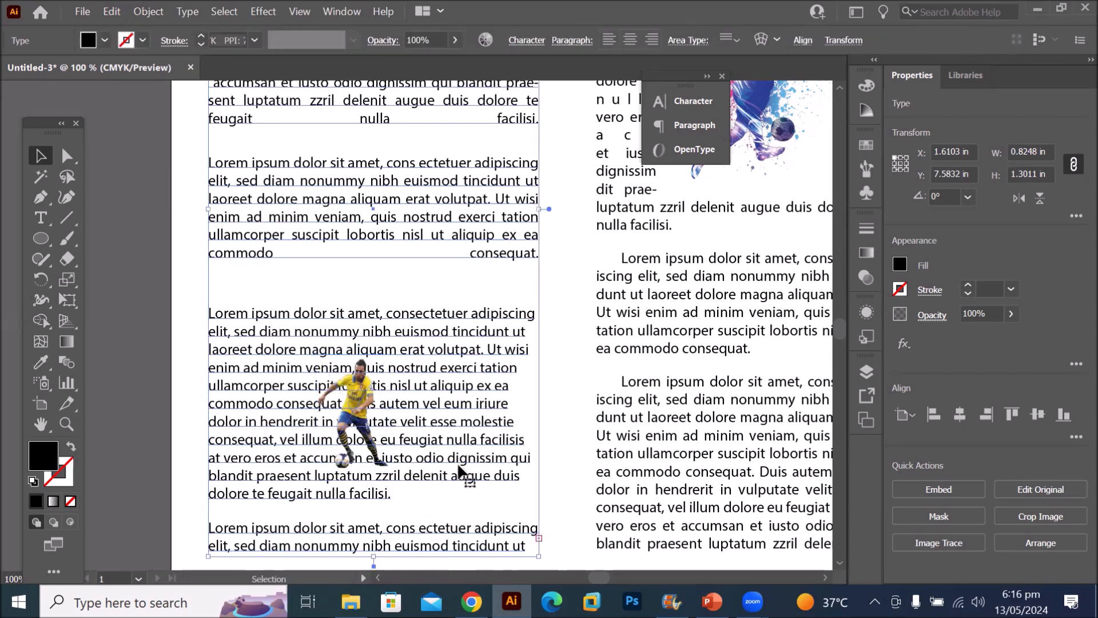
drag(354, 408, 358, 371)
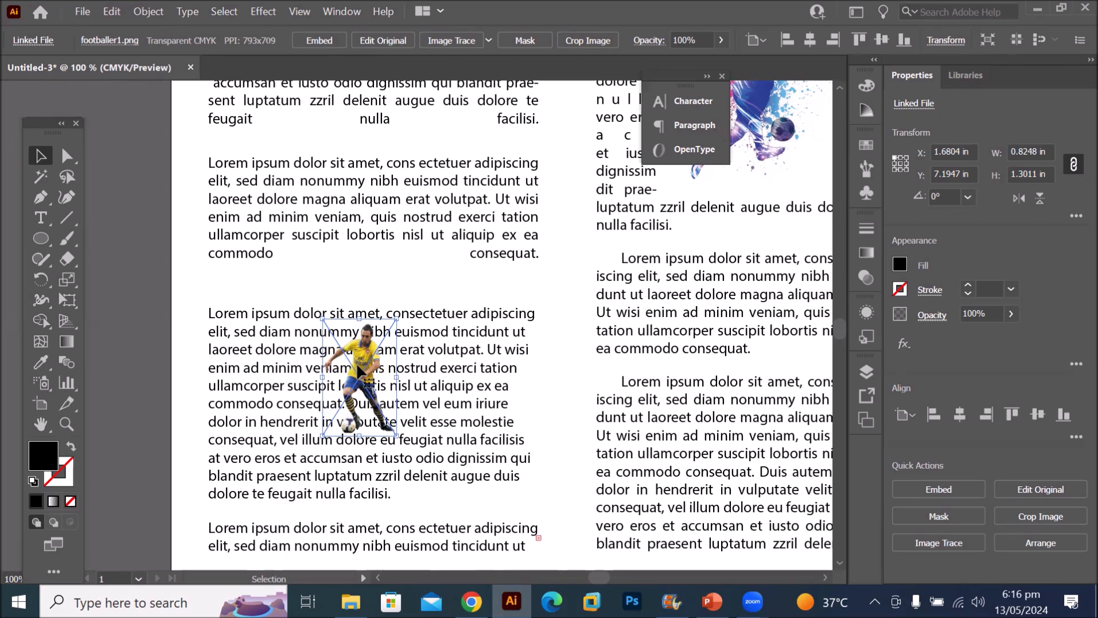
Apply a text wrap to the reduced footballer1 image in the first column's lower paragraph
click(141, 12)
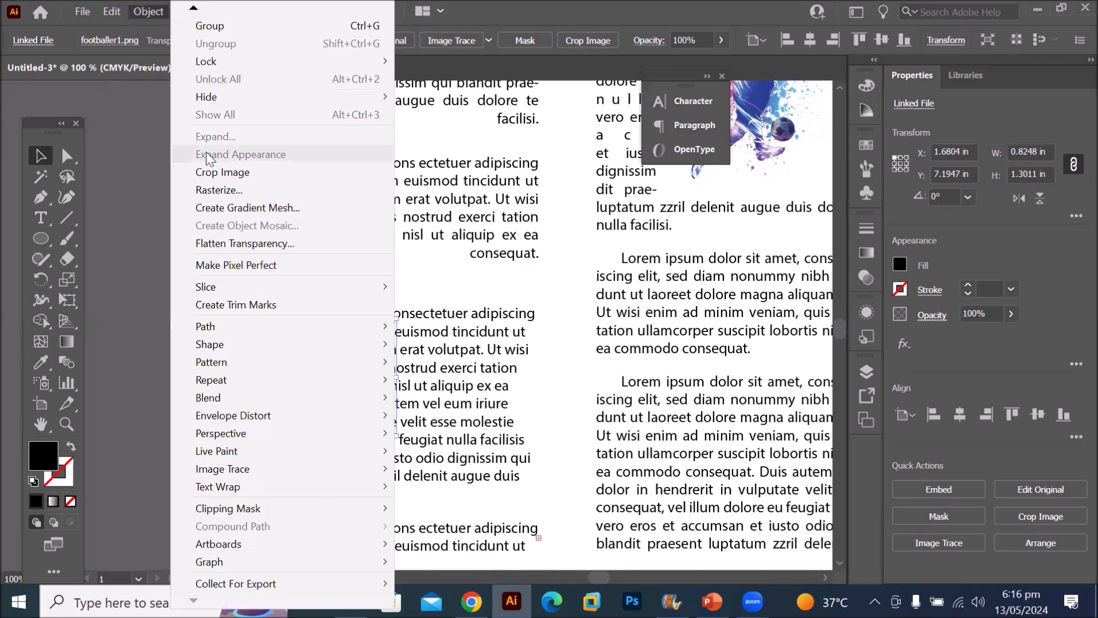
mouse_move(227, 488)
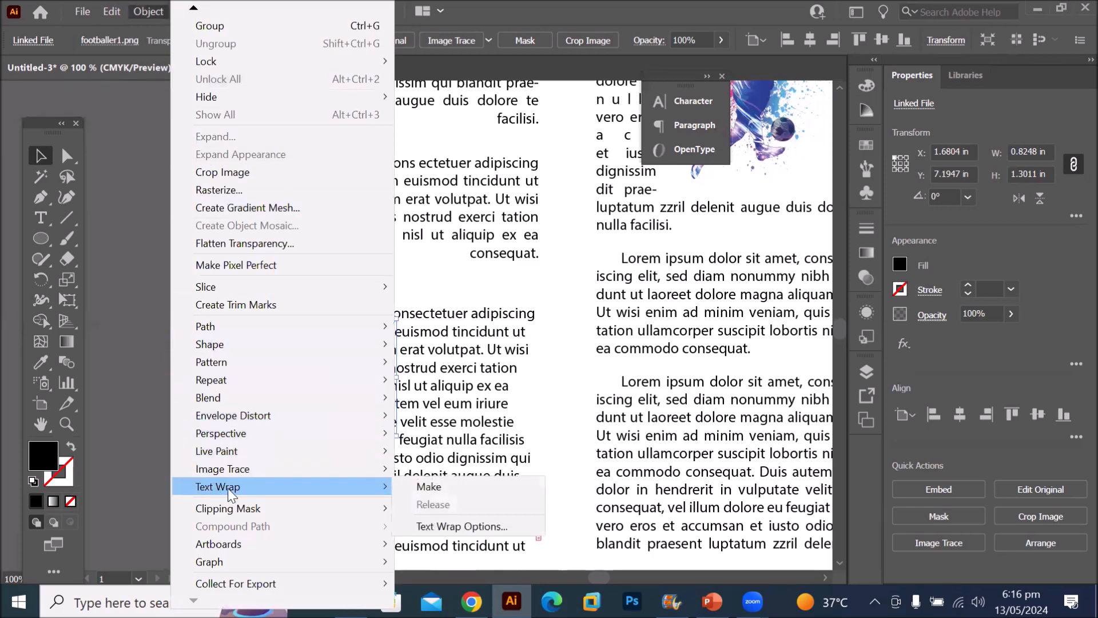
click(445, 486)
scroll(318, 320, up, 2)
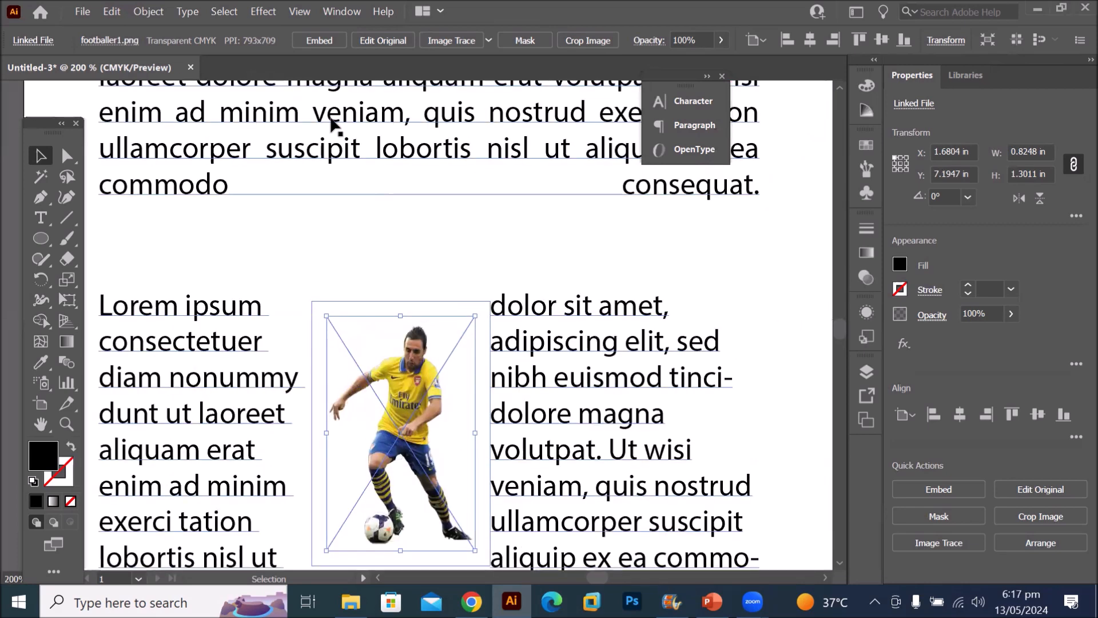
Open the text wrap options for the footballer1 image
click(150, 12)
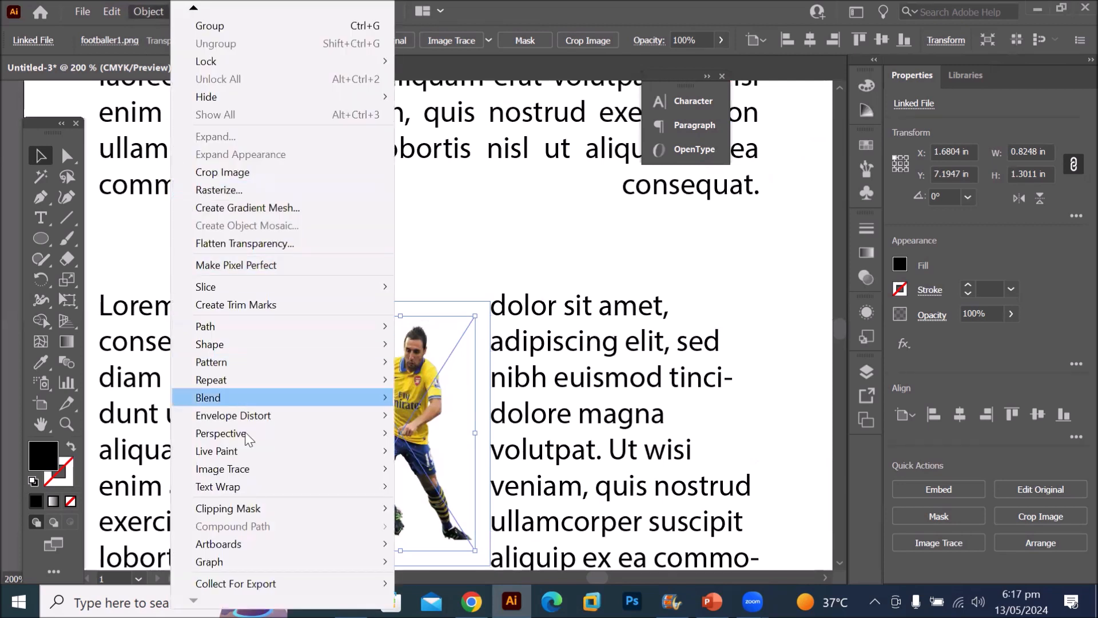
mouse_move(249, 503)
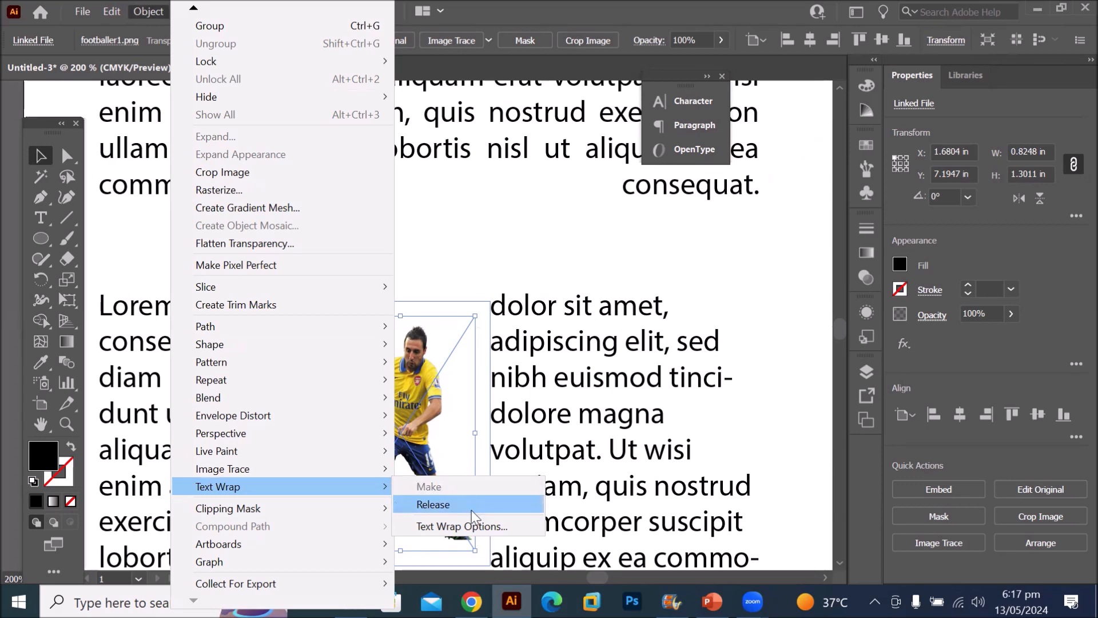
click(482, 524)
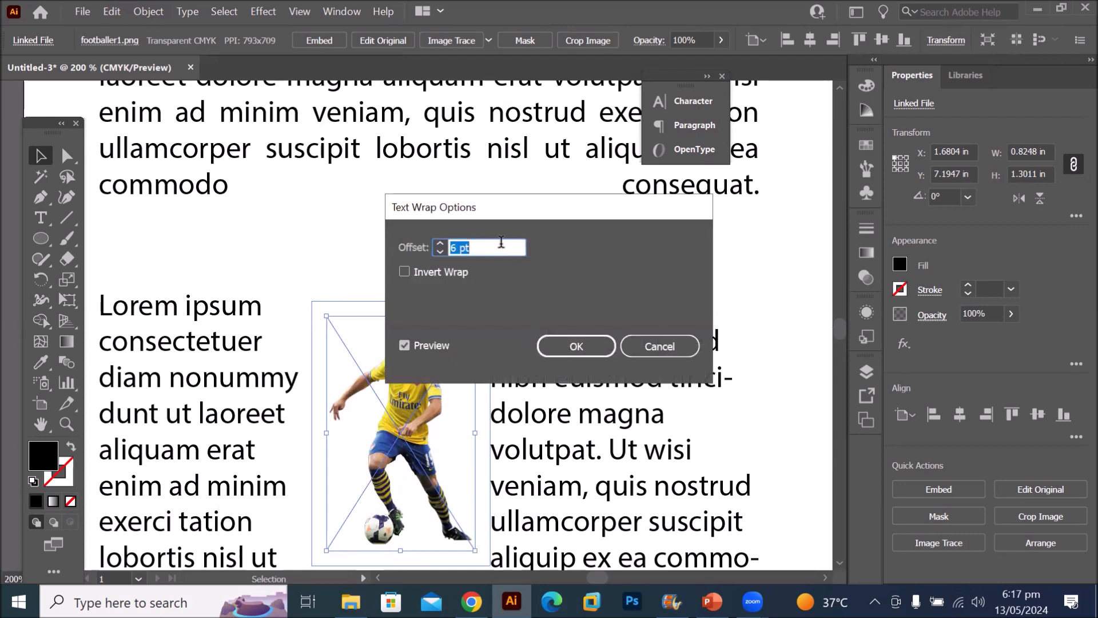
Try lowering the wrap offset in 1 pt increments into negative values, down to -21 pt, with the image's preview in view
click(501, 246)
click(440, 250)
click(440, 251)
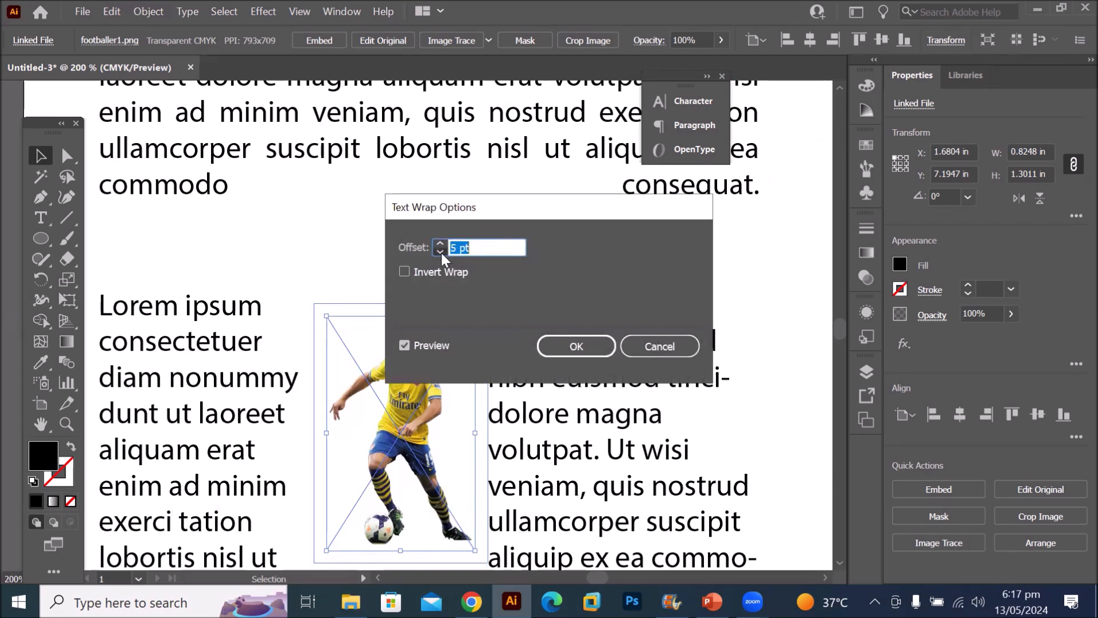
click(440, 251)
click(440, 251)
click(440, 250)
click(440, 250)
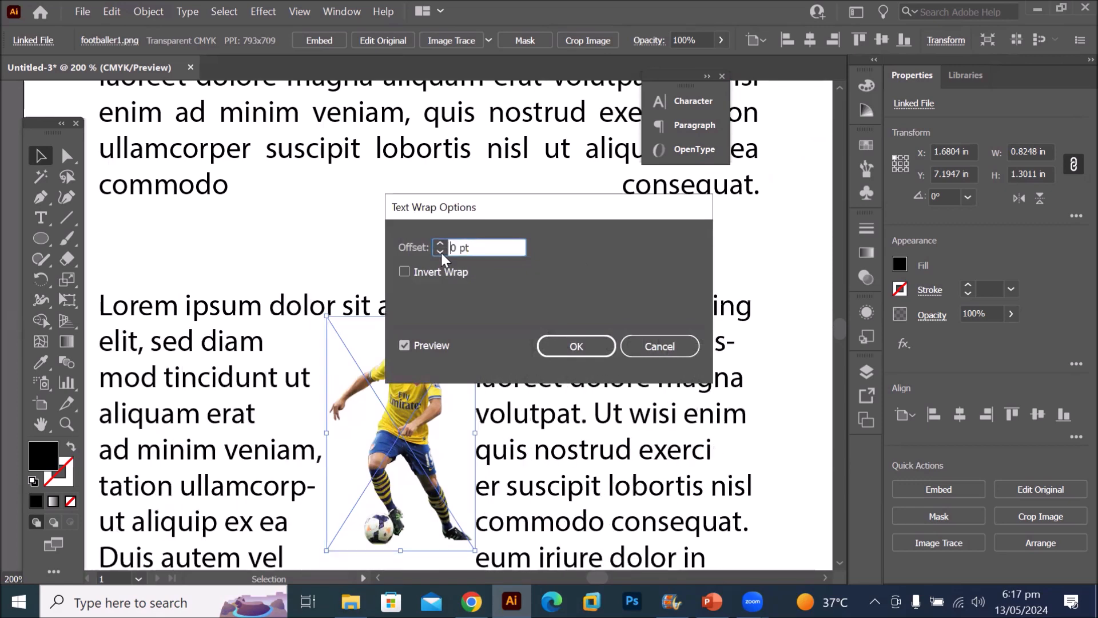
click(441, 251)
click(440, 251)
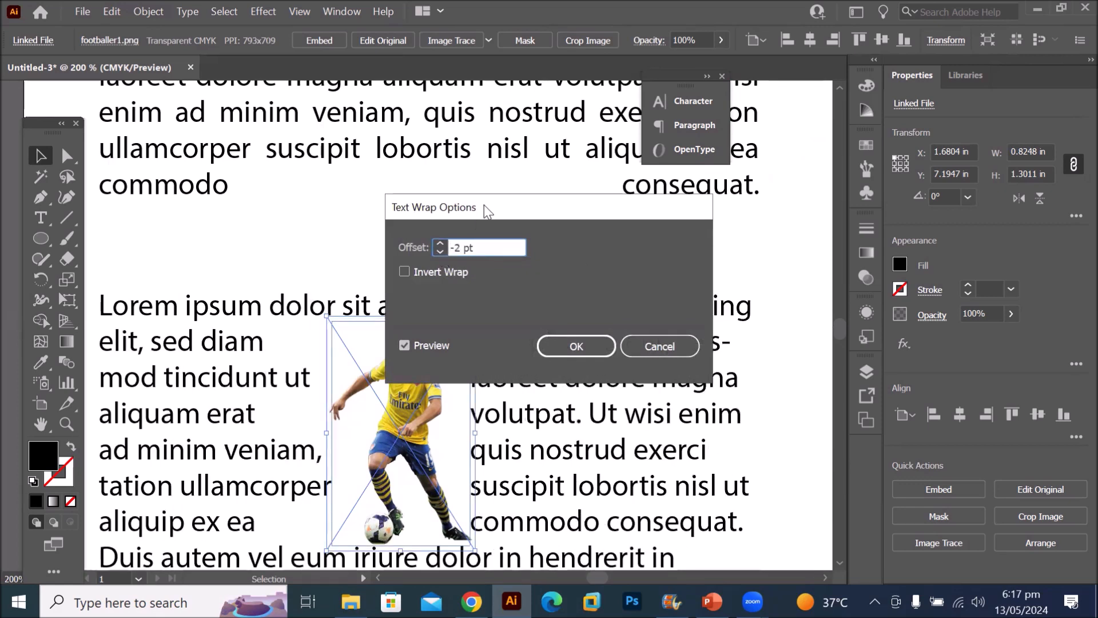
drag(489, 206, 598, 116)
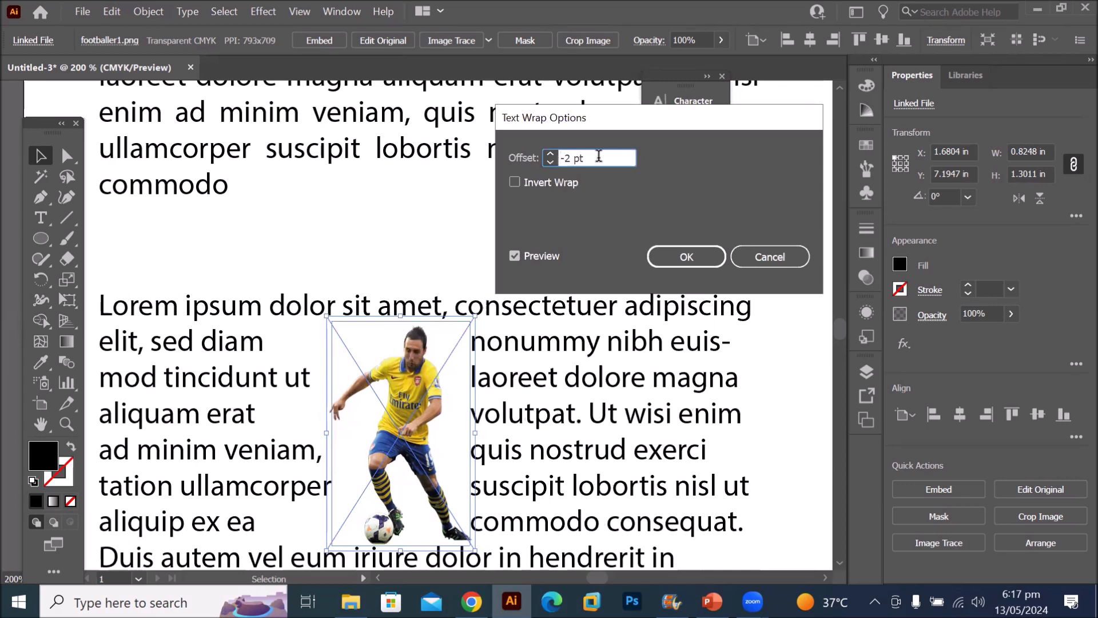
click(551, 162)
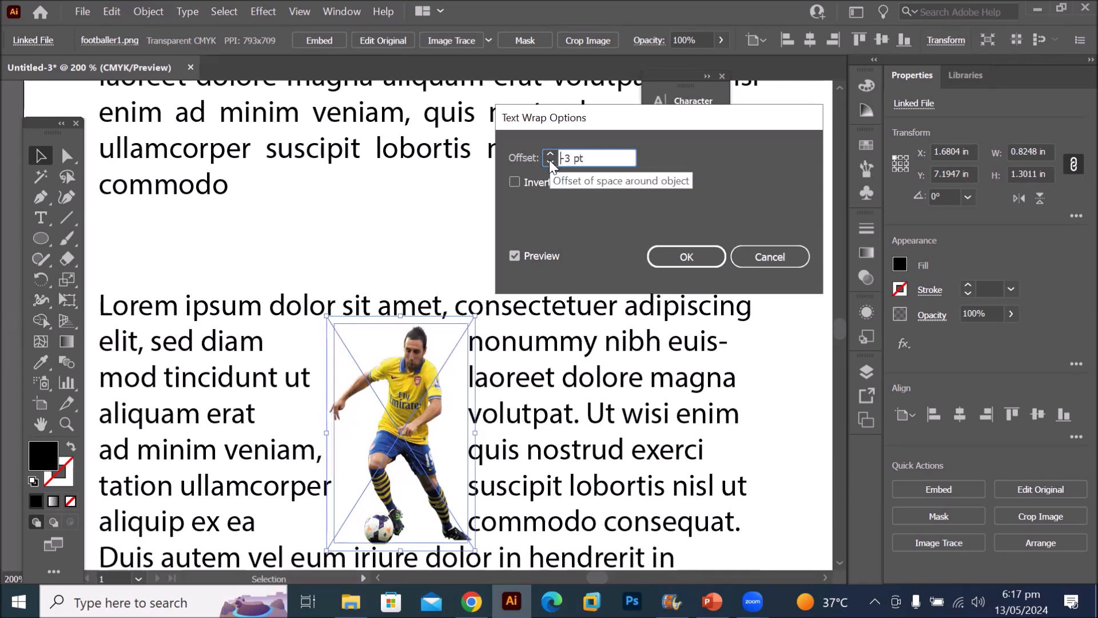
click(551, 162)
click(551, 162)
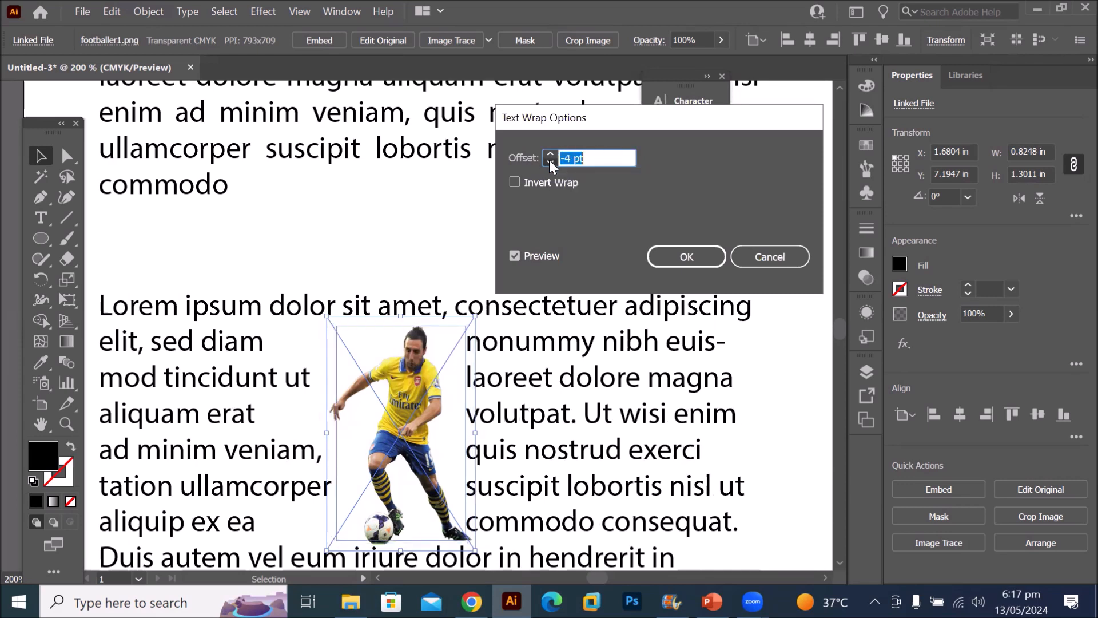
click(551, 162)
click(551, 162)
click(551, 162)
click(551, 162)
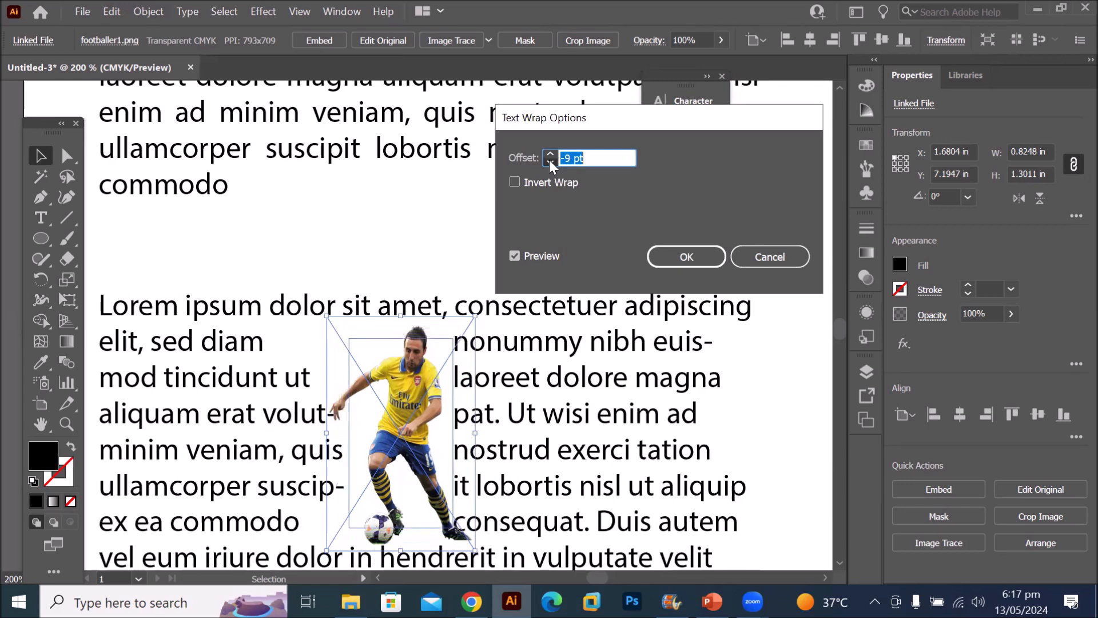
click(551, 162)
click(550, 162)
click(550, 162)
click(551, 162)
click(550, 162)
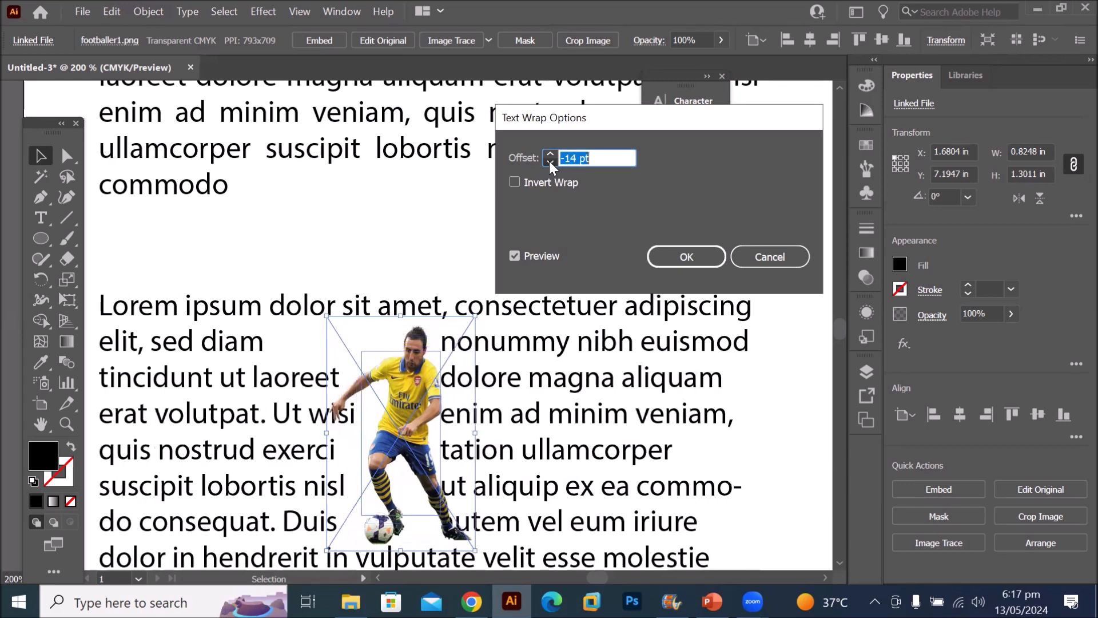
click(550, 162)
click(550, 162)
click(550, 161)
click(551, 162)
click(550, 162)
click(551, 161)
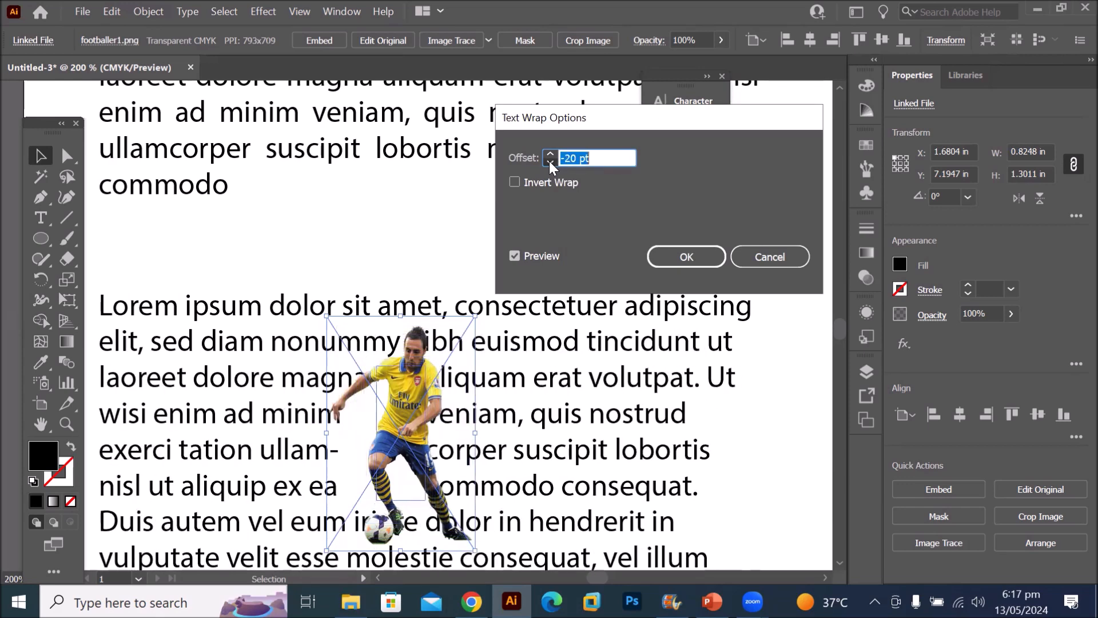
click(550, 162)
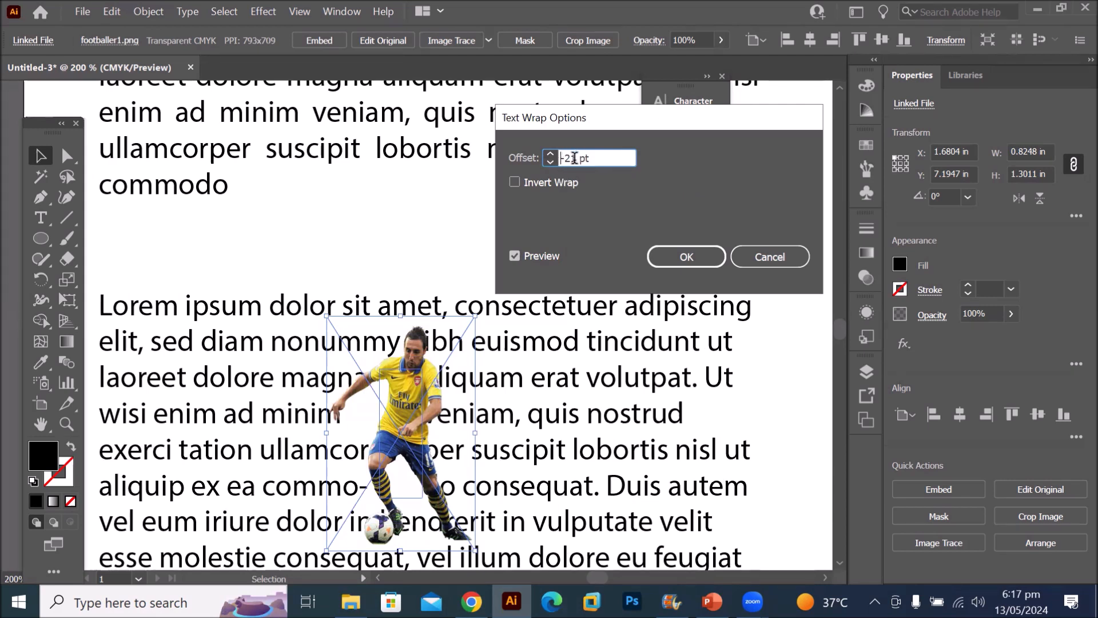
Set the footballer1 image's text wrap offset to 0 pt and confirm the options
drag(575, 158, 520, 148)
text(0)
key(Return)
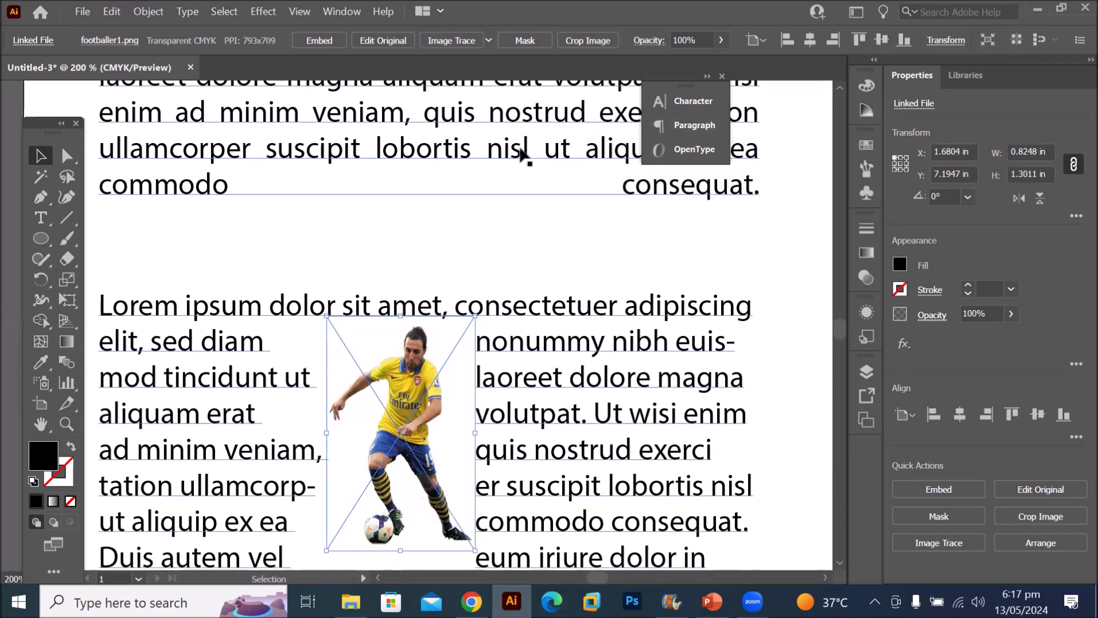
Move the wrapped footballer1 image lower within its paragraph, to about X 1.45 in, Y 7.69 in
scroll(572, 293, down, 2)
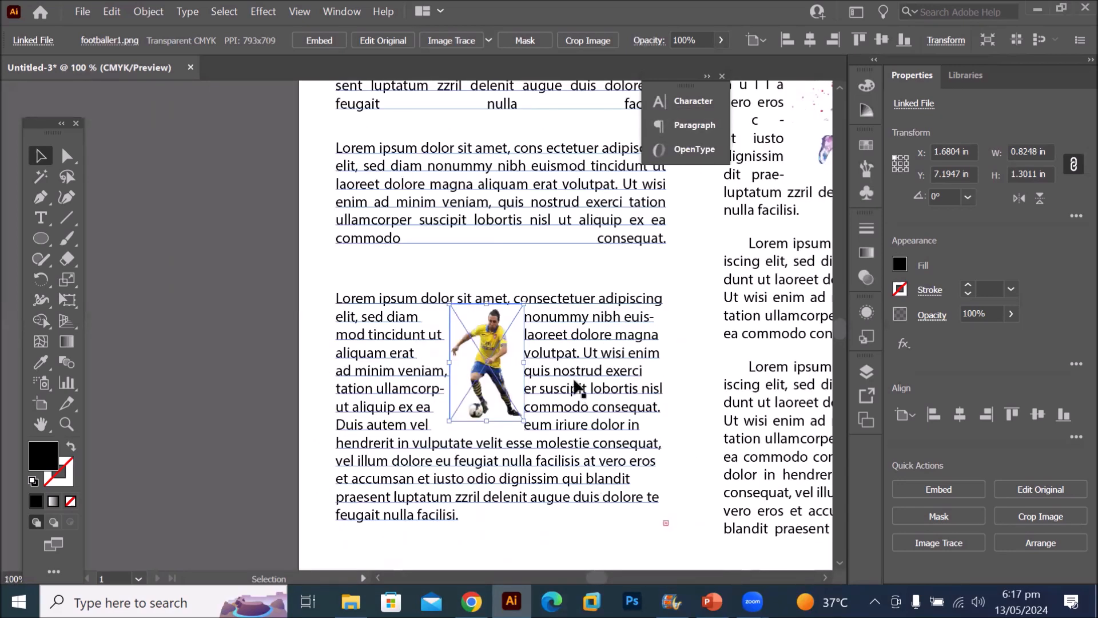
scroll(578, 389, up, 2)
drag(448, 331, 433, 410)
scroll(435, 298, down, 2)
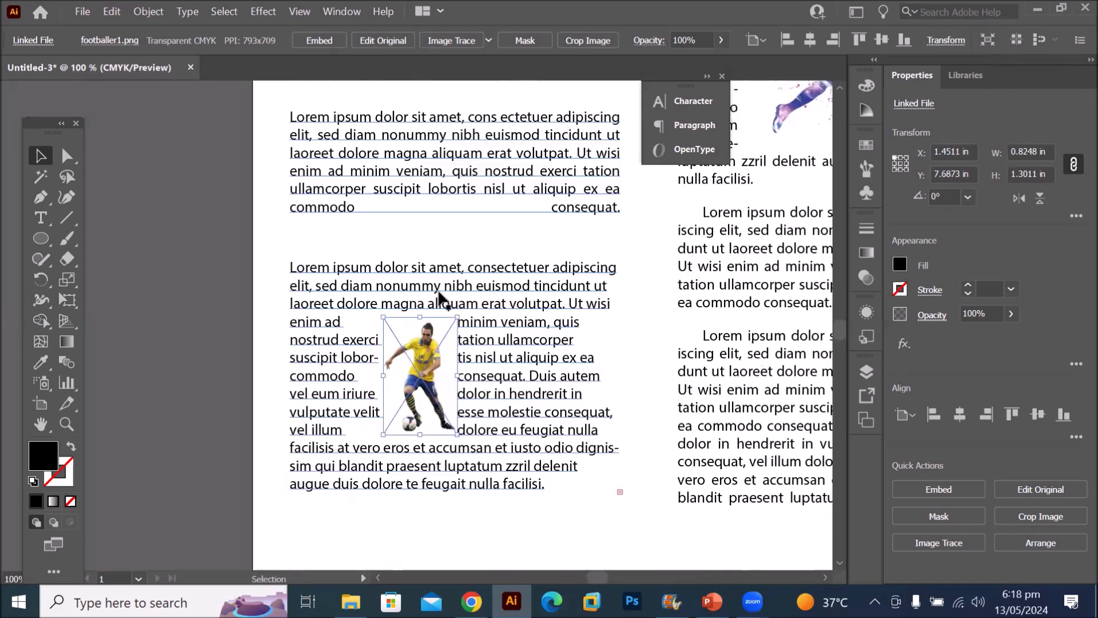
scroll(441, 298, down, 1)
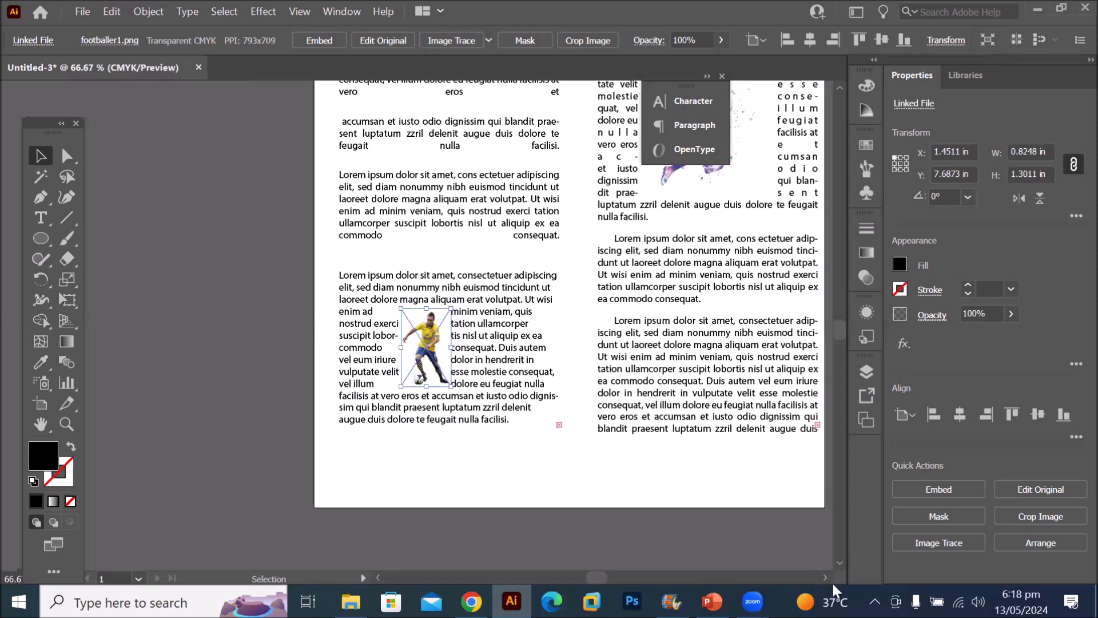
Draw a five-pointed star about 2.36 in wide over the right column's text, with no fill and a 1 pt black outline
scroll(823, 576, right, 5)
scroll(822, 576, right, 1)
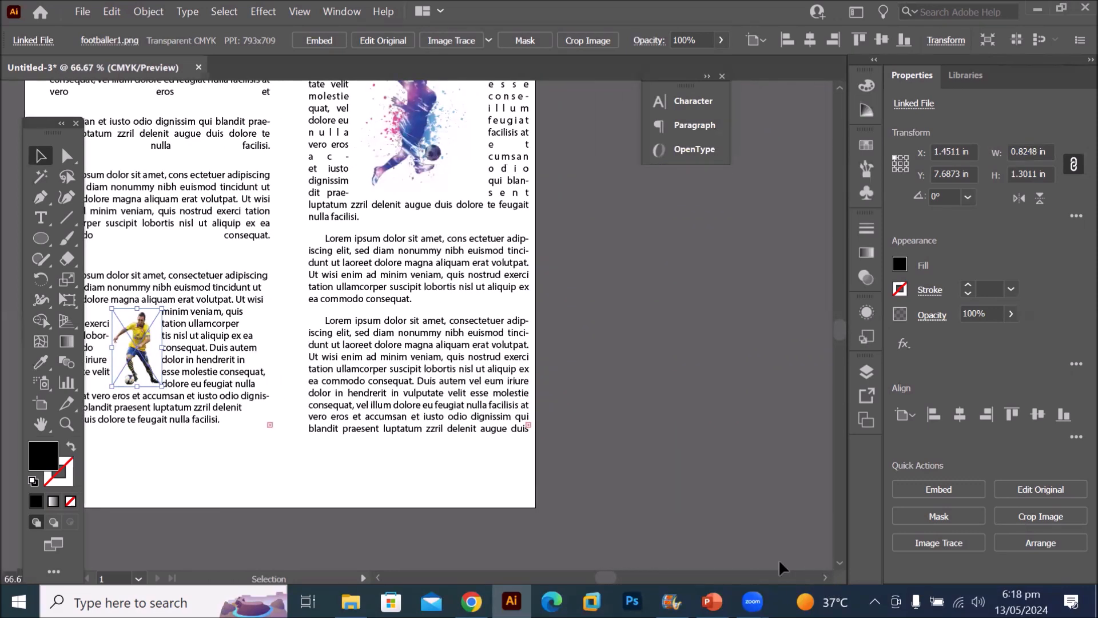
click(42, 243)
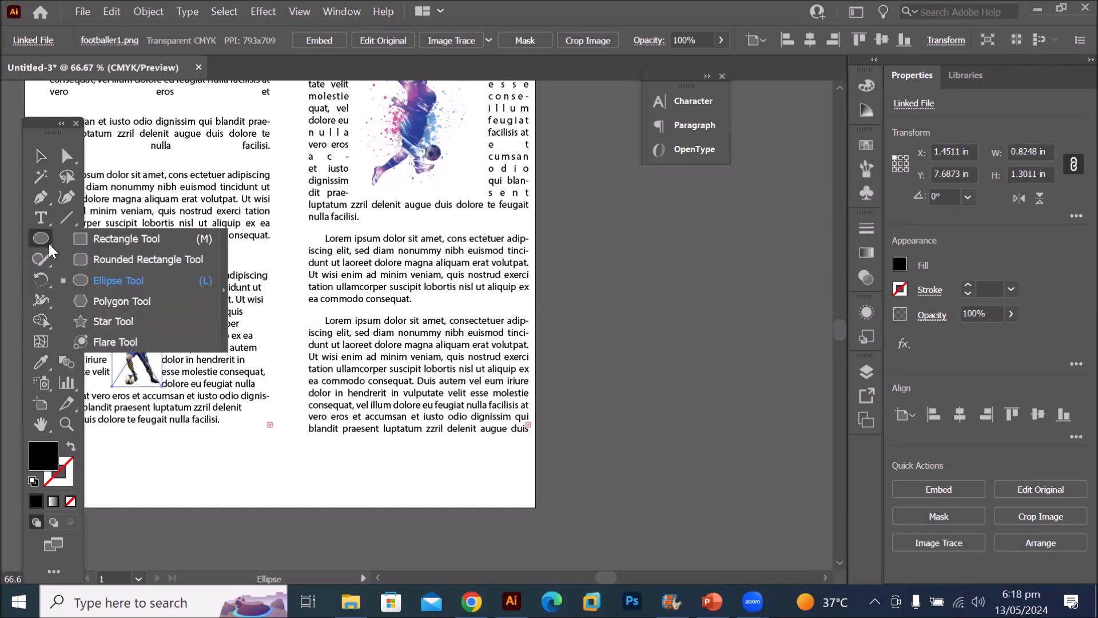
click(113, 321)
drag(356, 270, 402, 332)
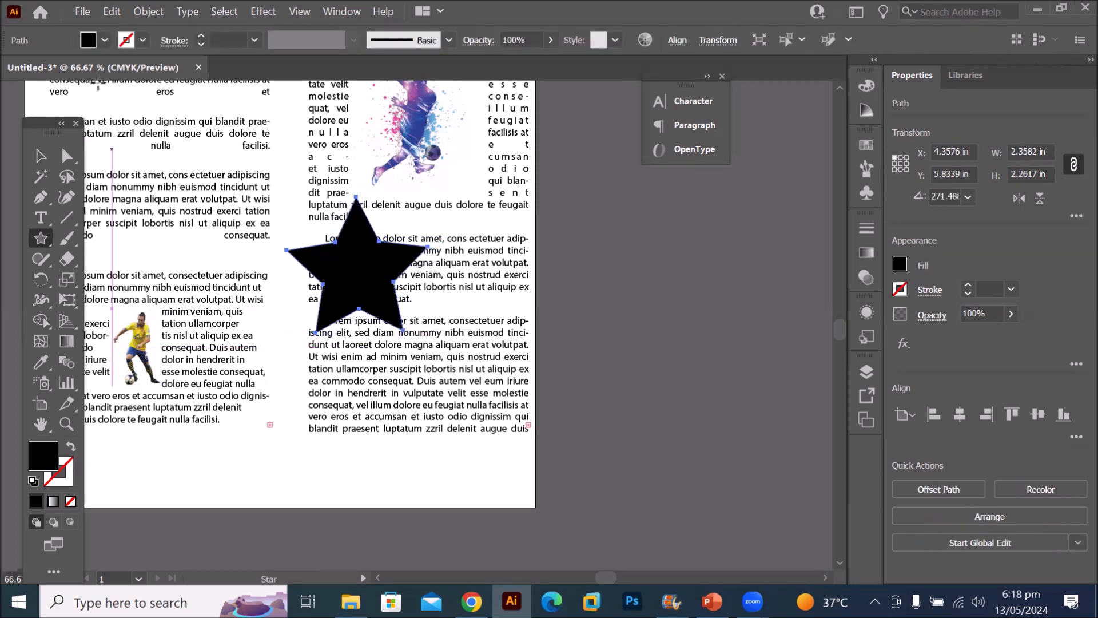
click(70, 447)
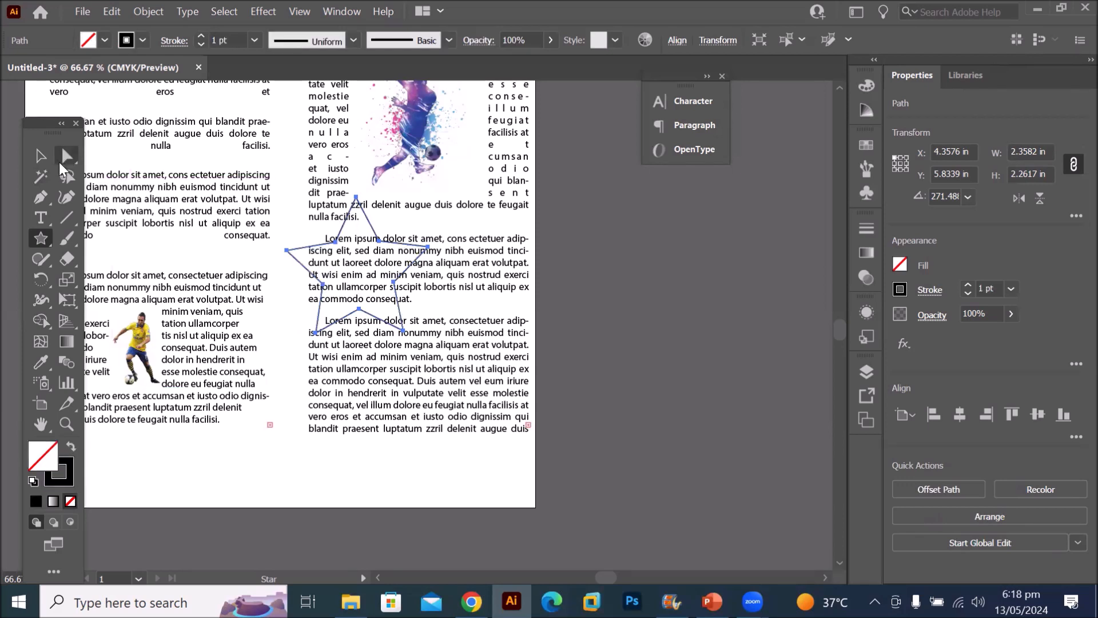
Move the star down over the right column's lower paragraphs, to about X 5.14 in, Y 6.84 in, and fill it with red
click(42, 158)
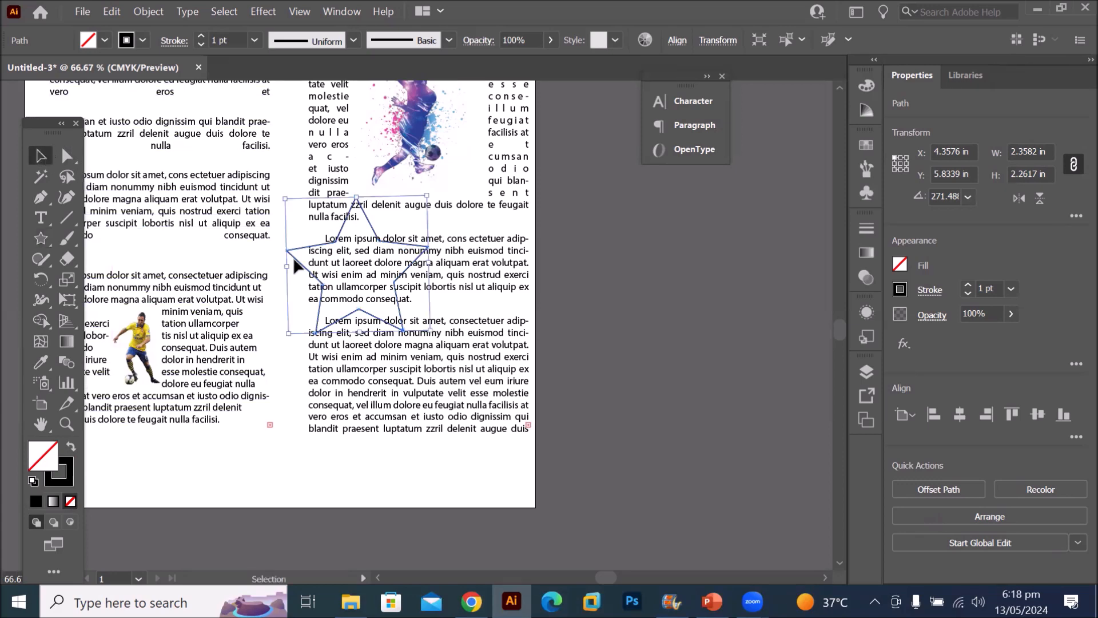
drag(313, 267, 330, 307)
click(547, 375)
drag(289, 254, 336, 314)
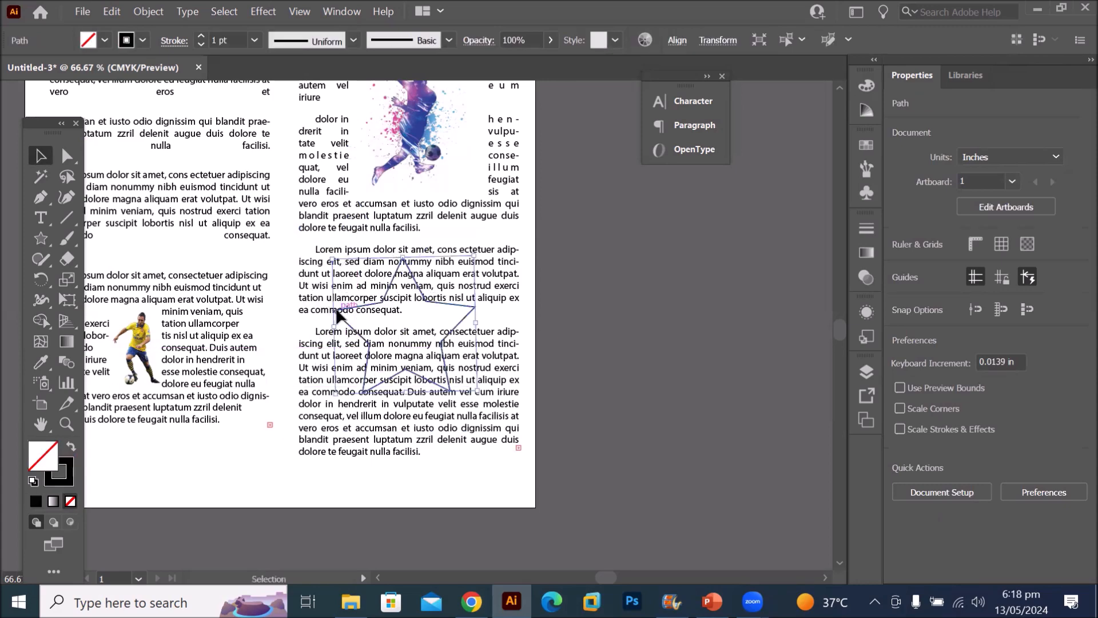
click(106, 40)
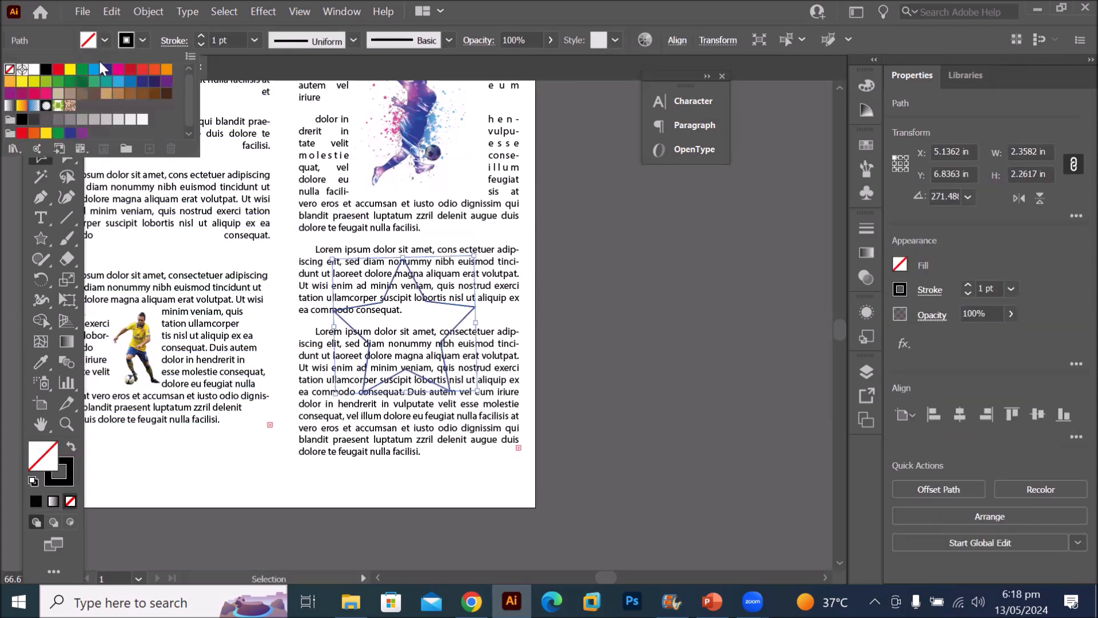
click(59, 69)
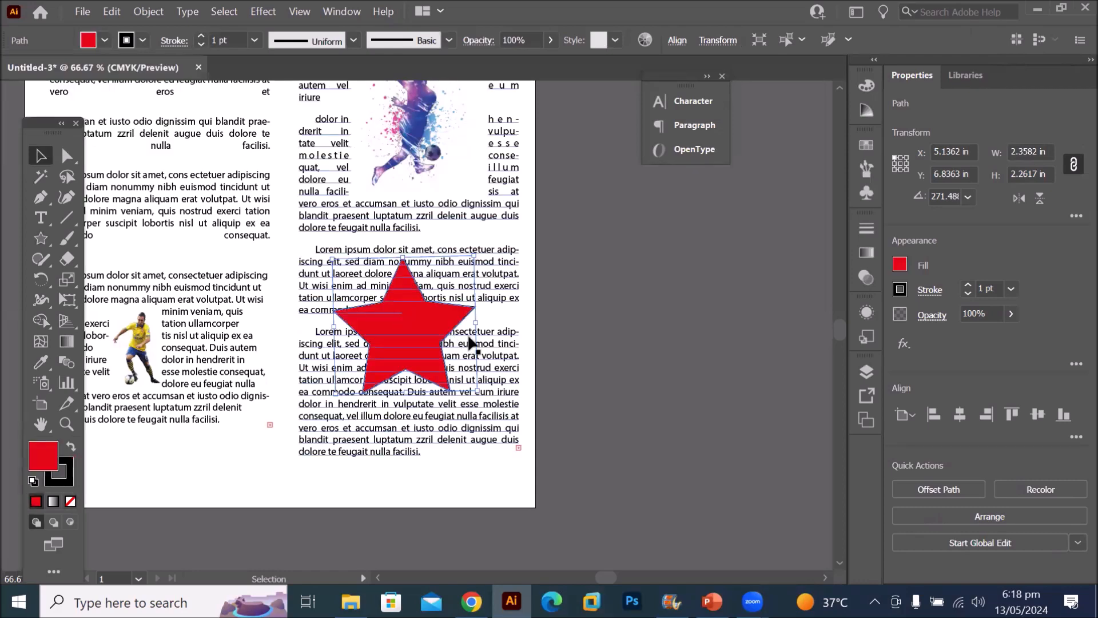
Apply text wrap to the red star so the column text flows around its outline
scroll(468, 337, up, 2)
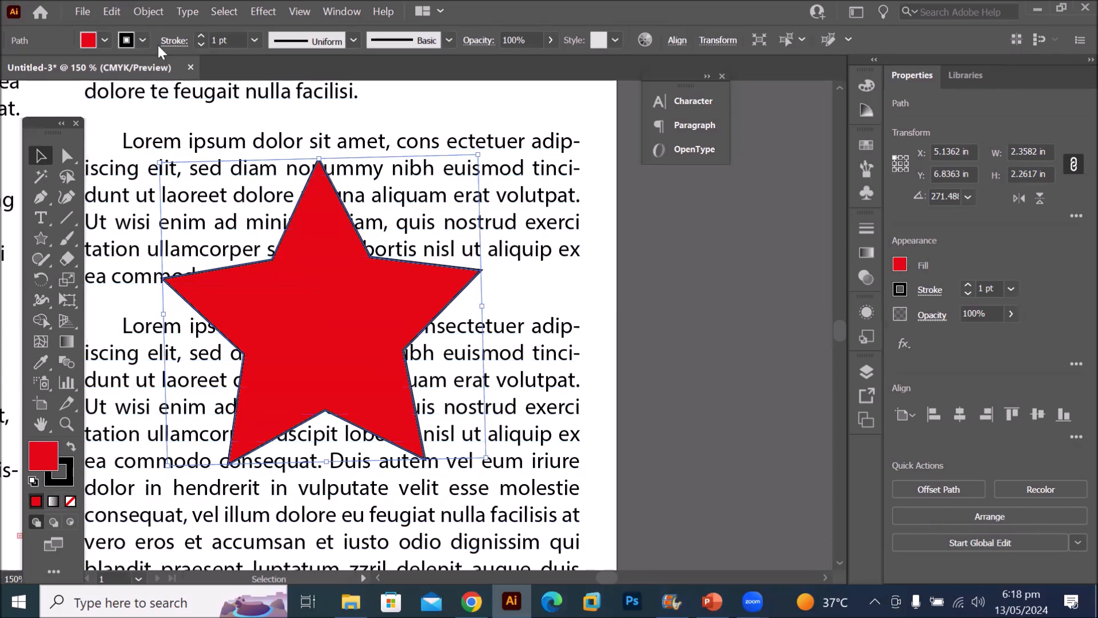
click(143, 12)
mouse_move(203, 545)
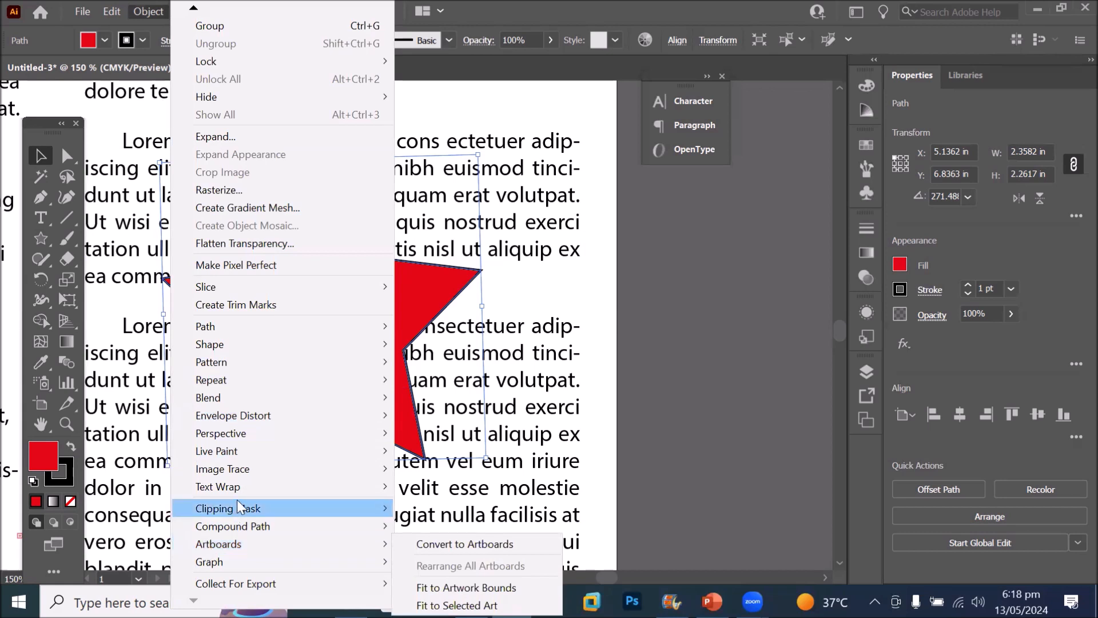
mouse_move(247, 490)
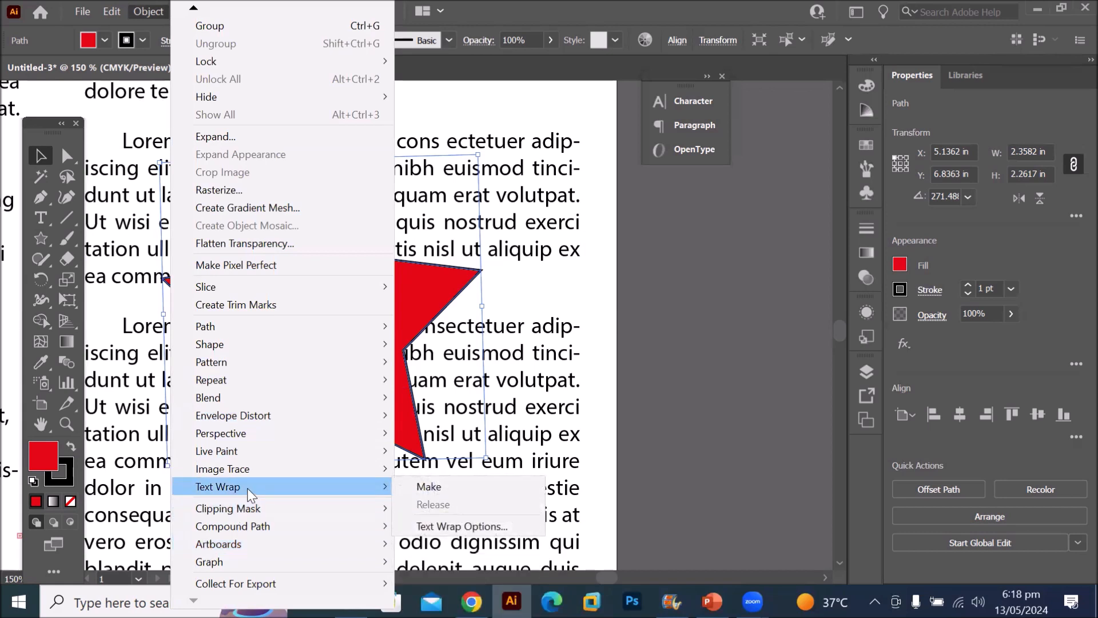
click(467, 486)
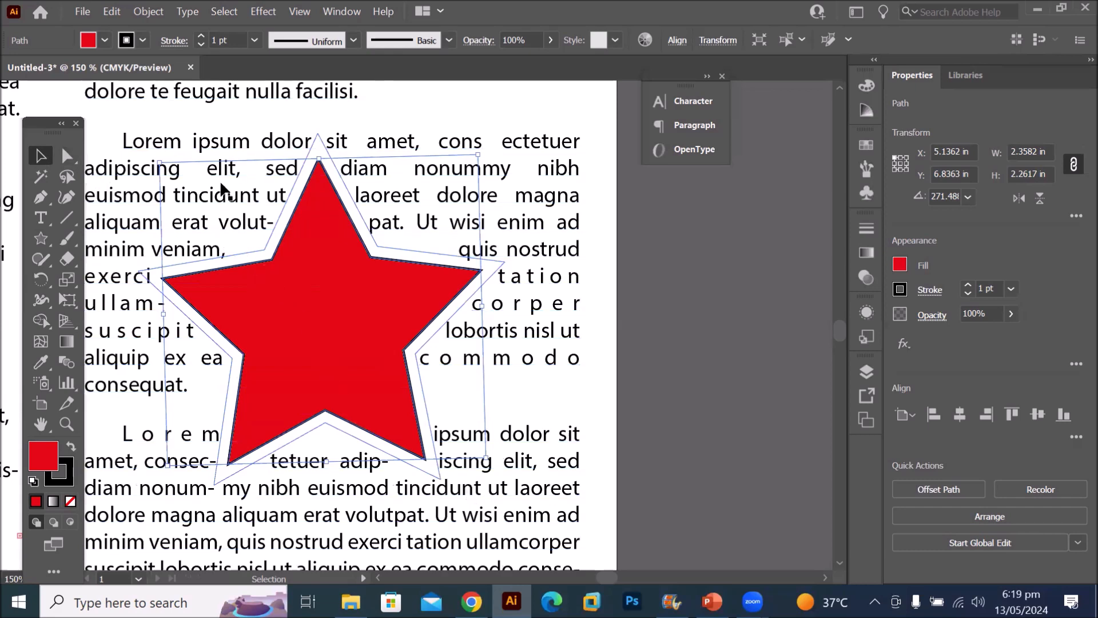
Scale the star down to about 1.13 by 1.17 in and move it to the last paragraph's right edge, about X 7.20 in, Y 8.45 in
drag(477, 154, 320, 306)
drag(241, 386, 274, 216)
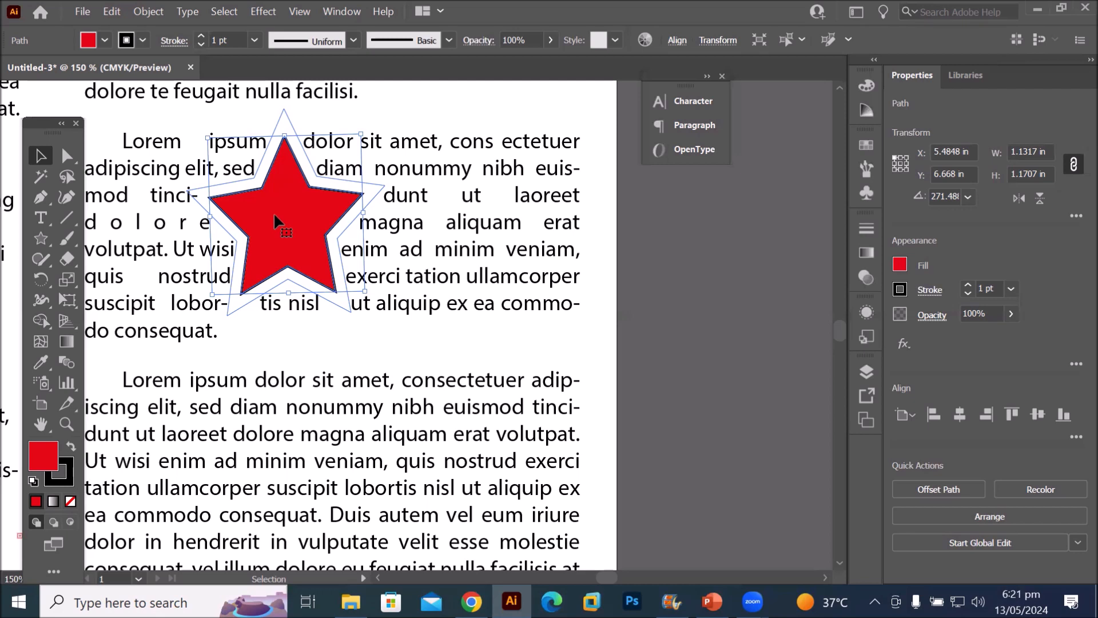
drag(294, 234, 575, 466)
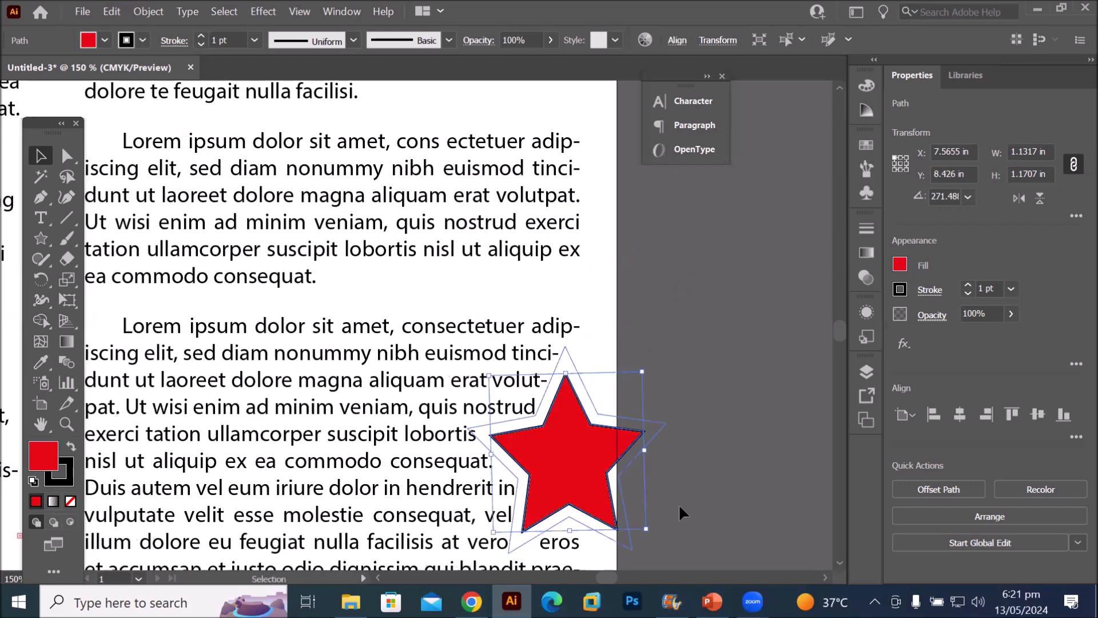
key(ctrl+minus)
key(ctrl+minus)
key(ctrl+plus)
key(ctrl+plus)
key(ctrl+plus)
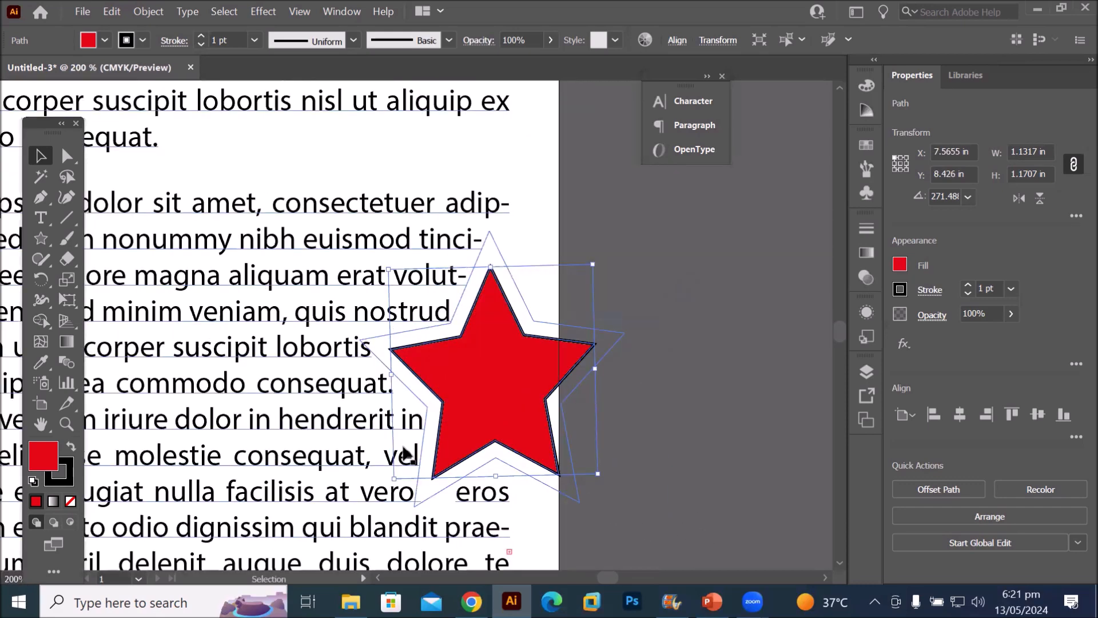
mouse_move(429, 384)
mouse_down()
mouse_move(342, 389)
mouse_move(417, 381)
mouse_up()
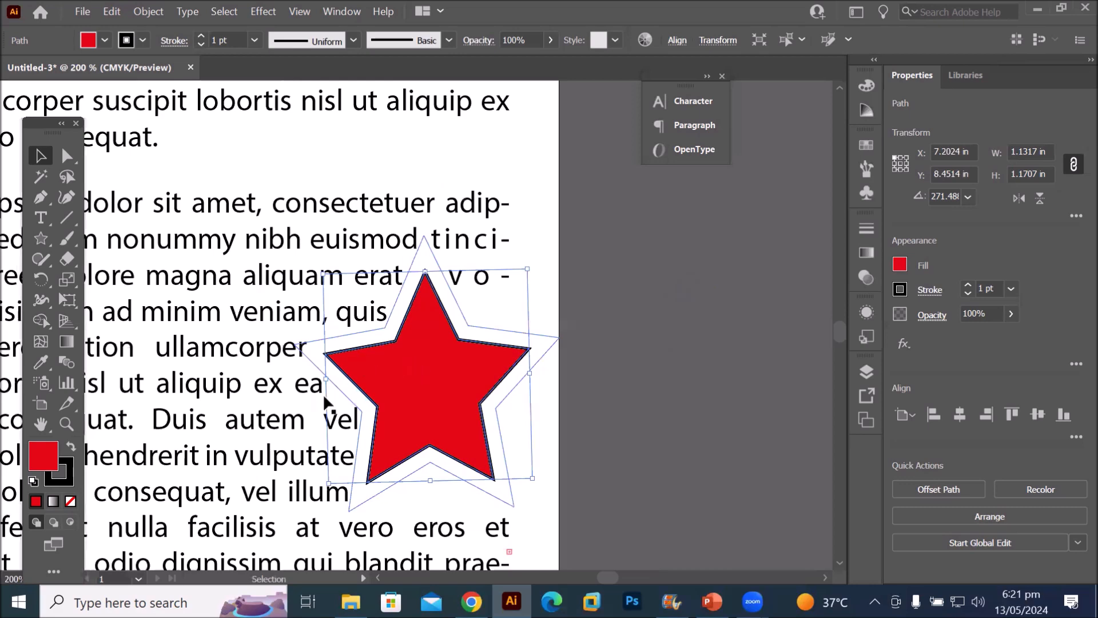
Place the photo of three people at computers from the Computer room Products folder, about 0.91 by 0.69 in, overlapping the star's right side
click(80, 11)
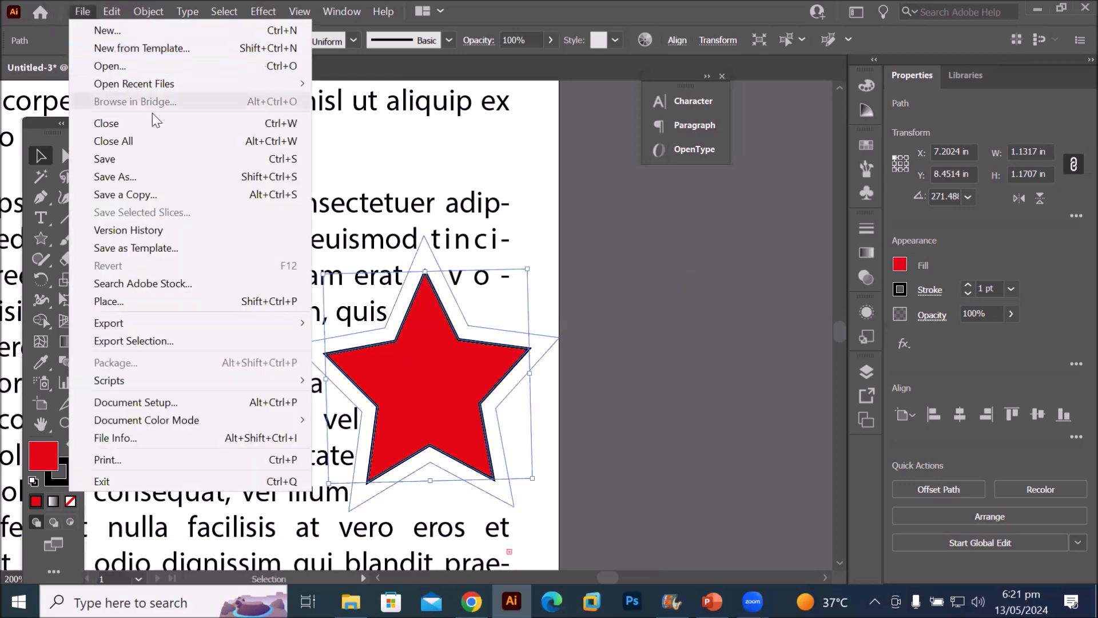
click(155, 307)
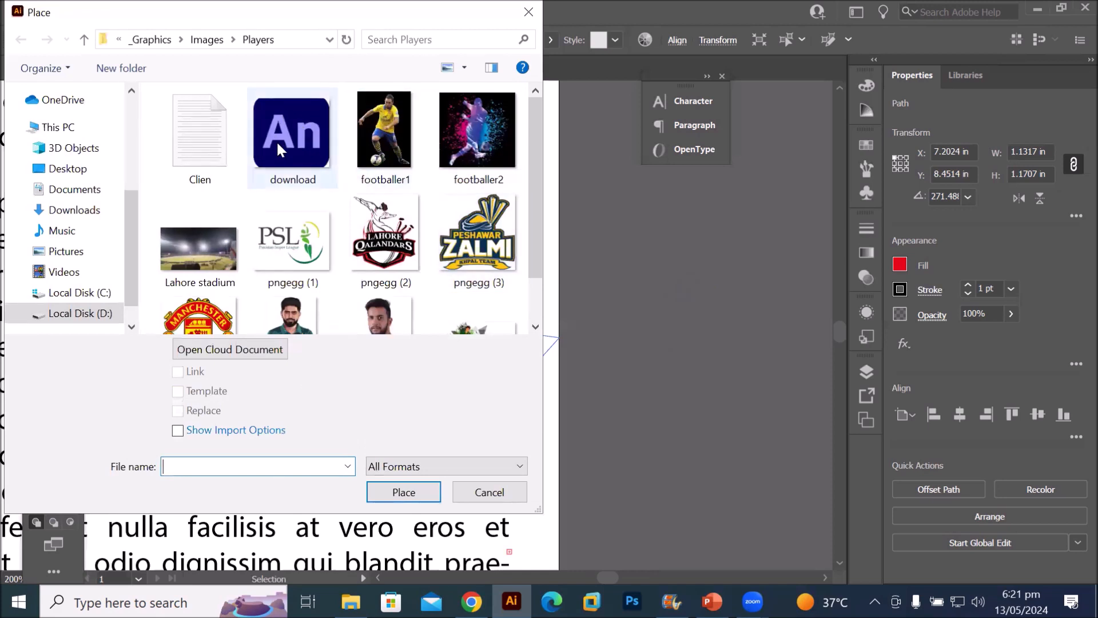
click(207, 40)
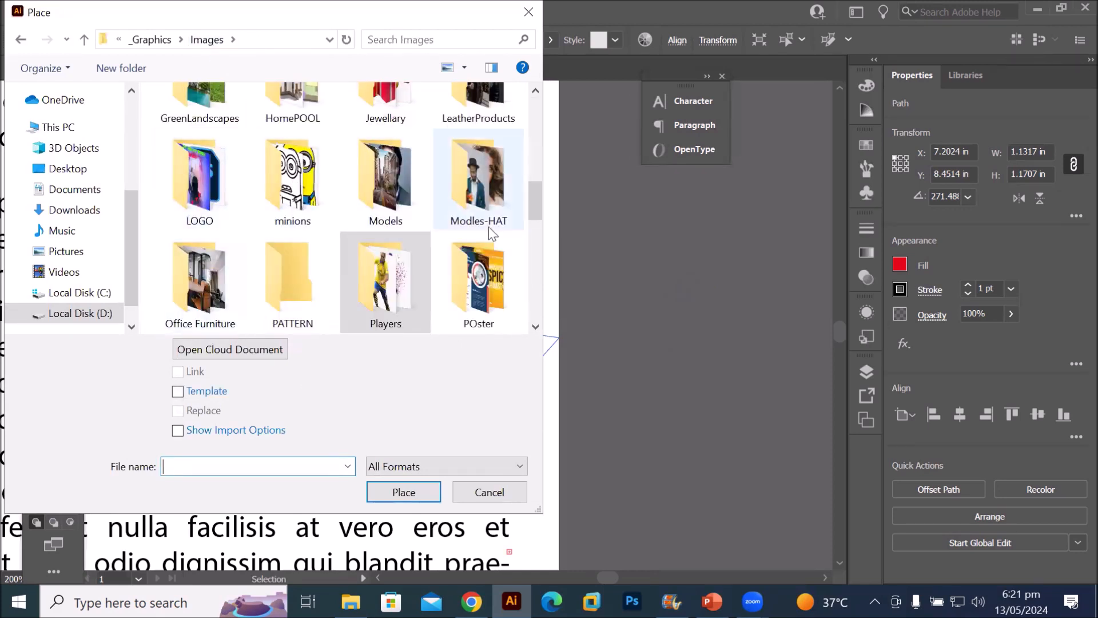
scroll(391, 188, up, 3)
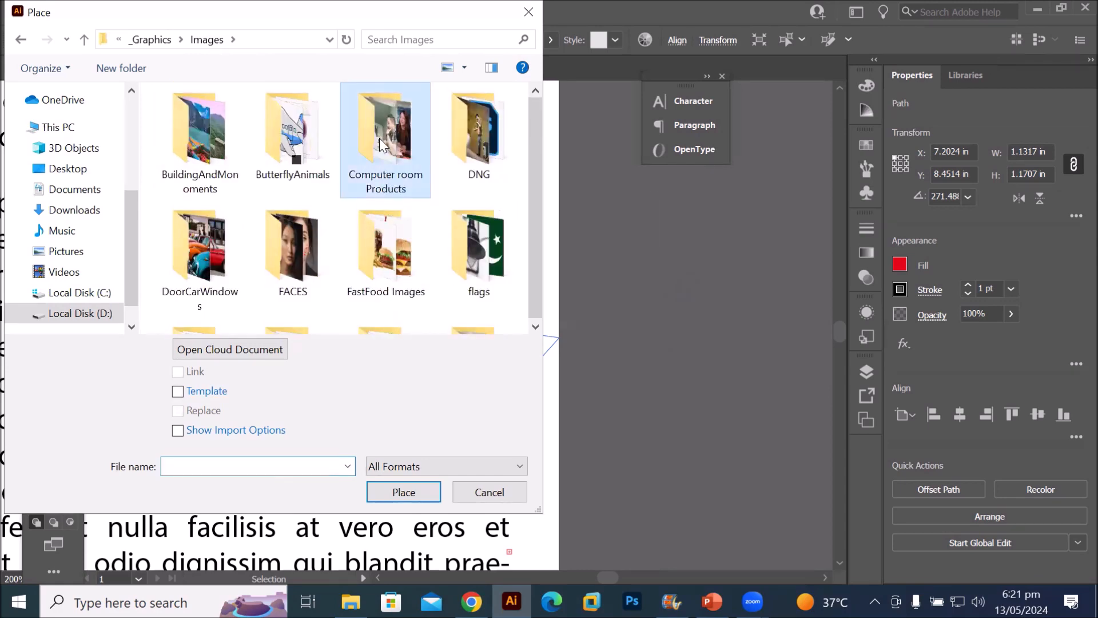
double_click(382, 144)
double_click(453, 148)
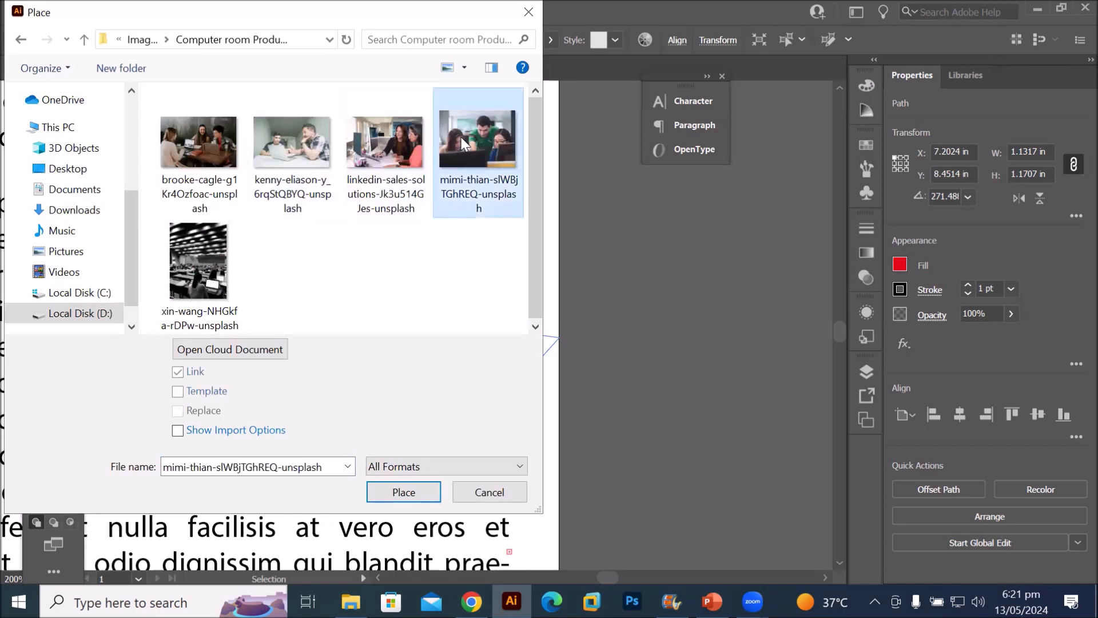
drag(423, 304, 588, 427)
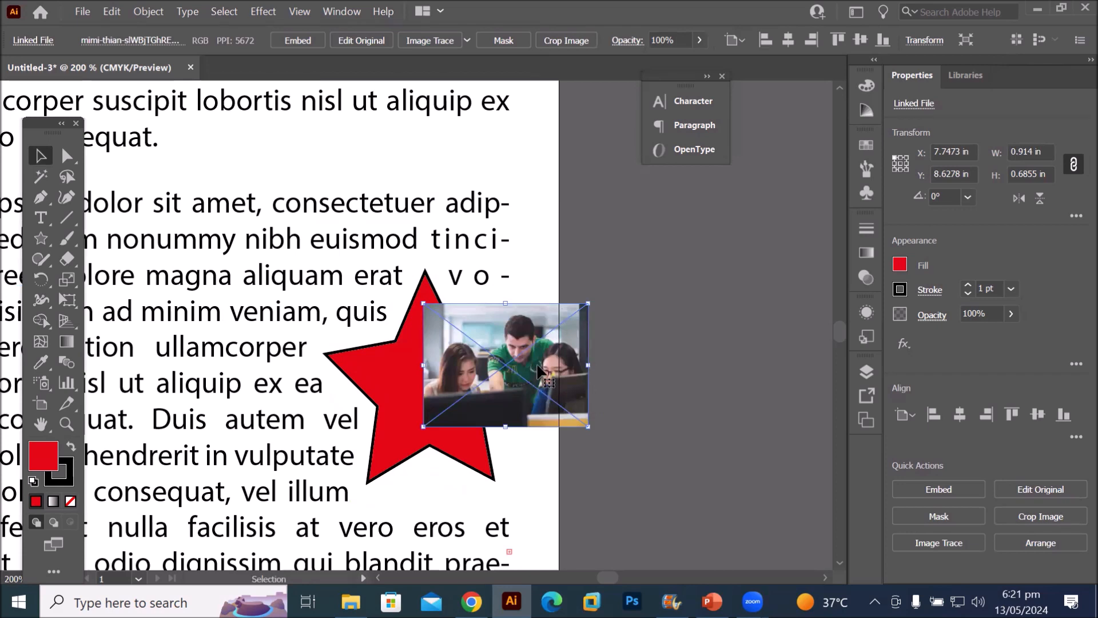
Expand Layer 1 and reorder its objects so the placed photo sits directly beneath the star
click(867, 372)
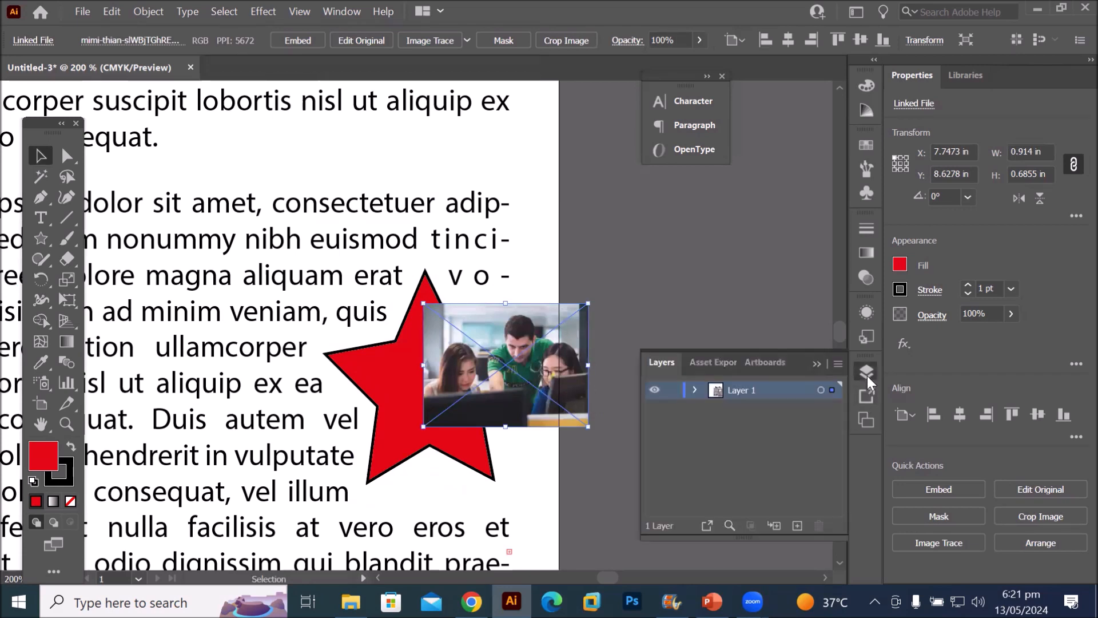
click(694, 390)
drag(806, 351, 796, 253)
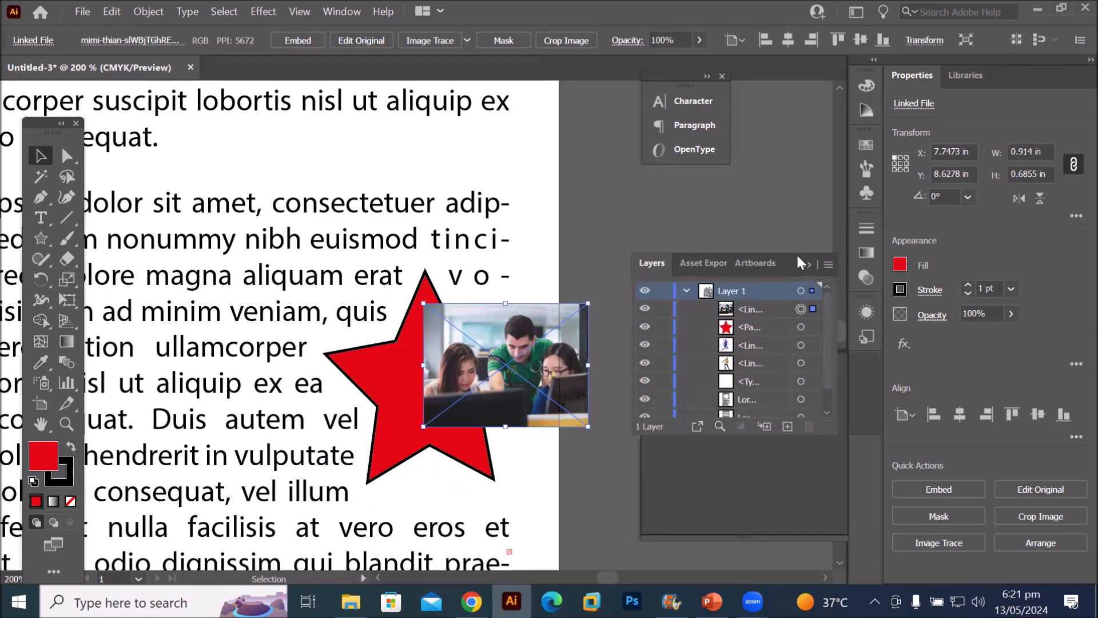
click(766, 309)
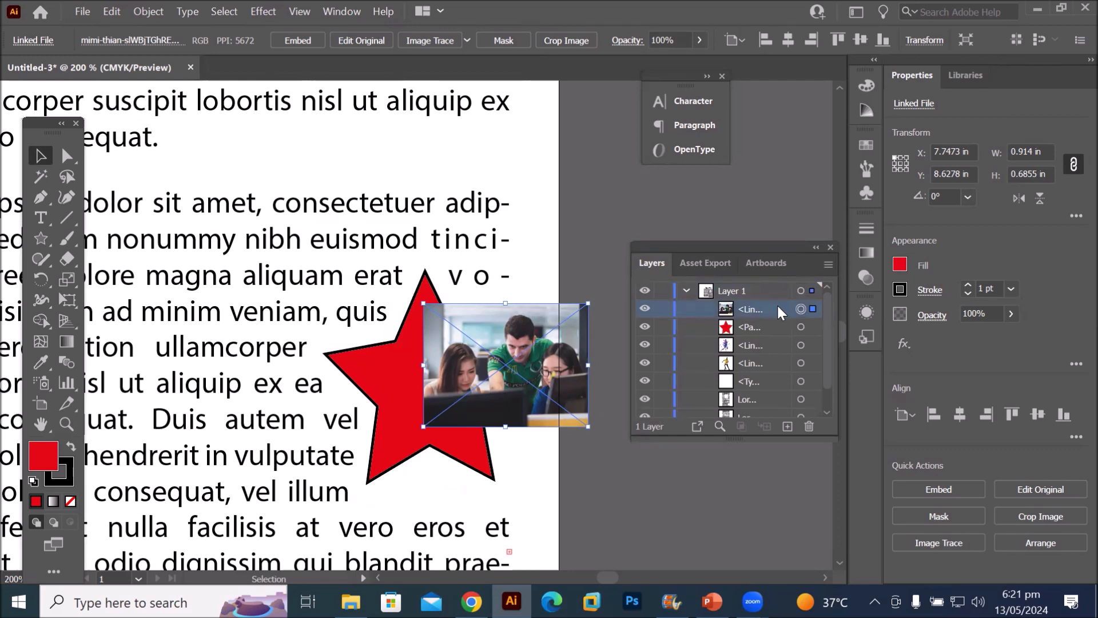
drag(765, 305, 761, 335)
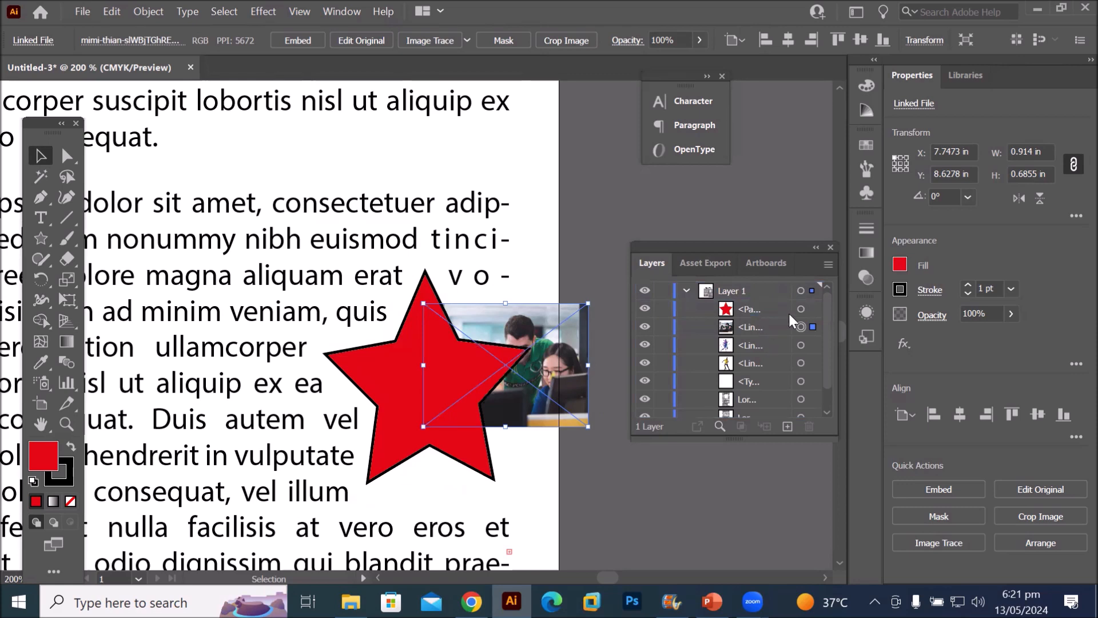
Select the star together with the placed photo and make a clipping mask from them
shift+click(801, 309)
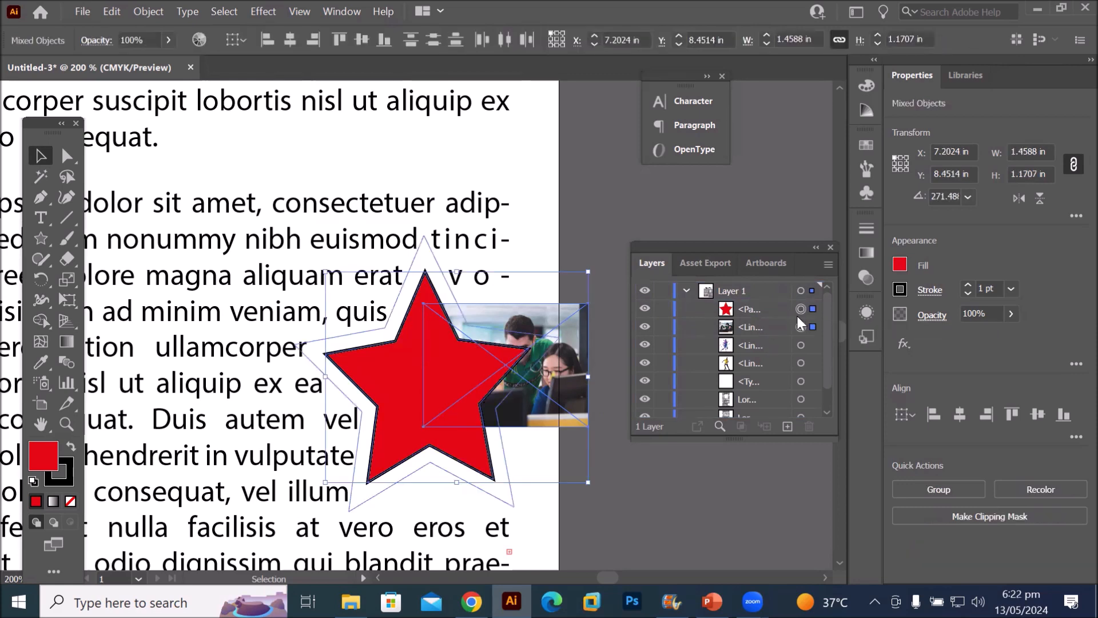
click(148, 12)
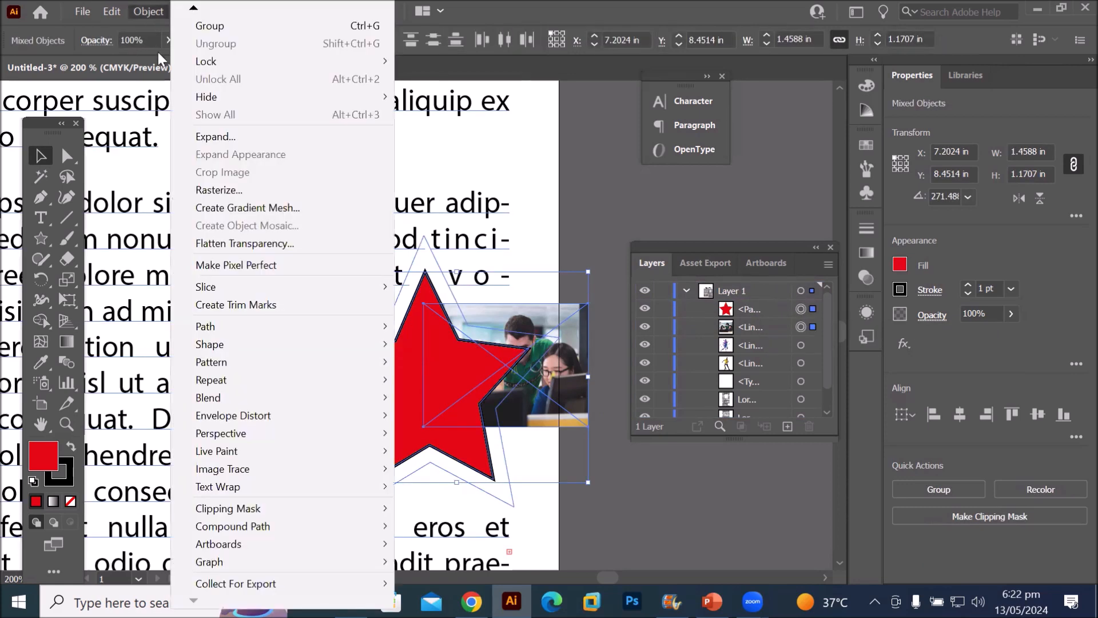
mouse_move(321, 507)
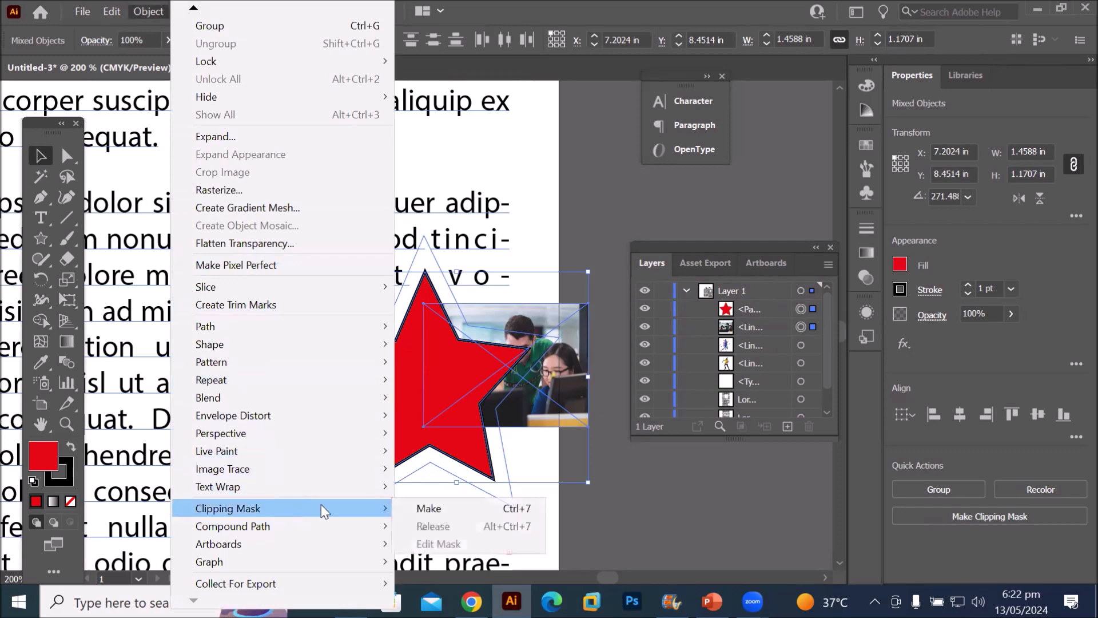
click(437, 508)
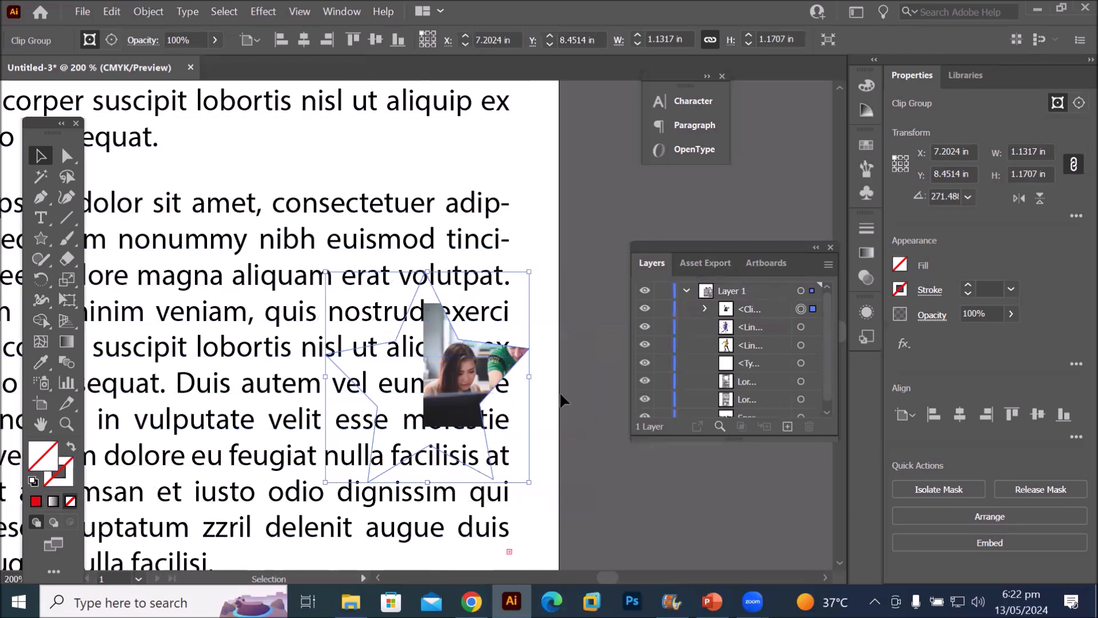
Move the clipped photo group over the page's right edge, to about X 7.82 in, Y 7.62 in, and expand the group's contents in the layer list
drag(468, 389, 452, 411)
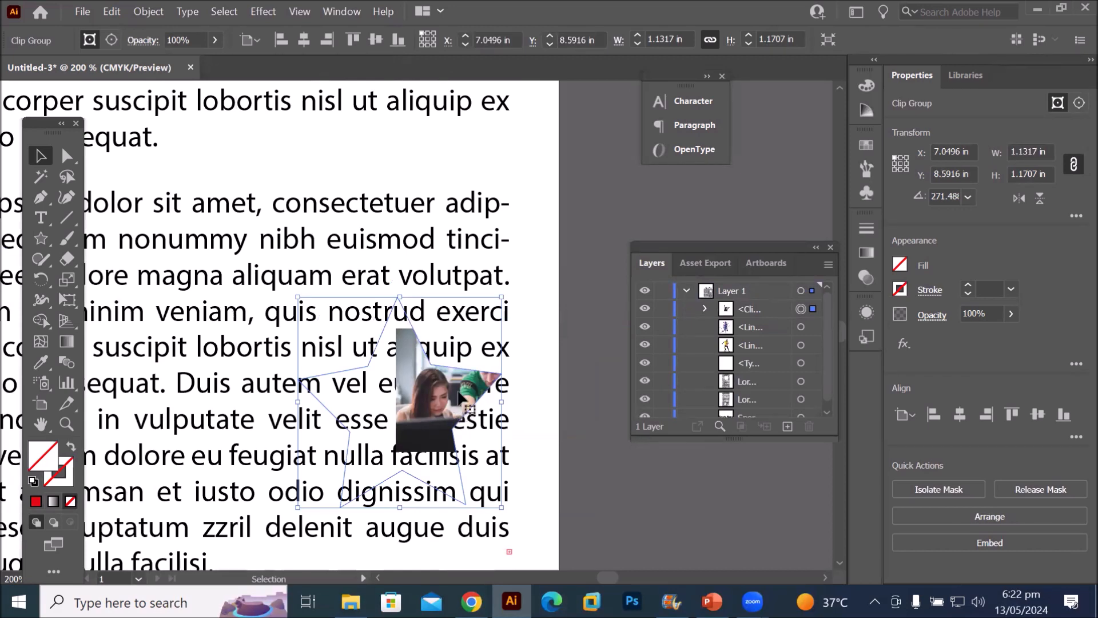
click(801, 328)
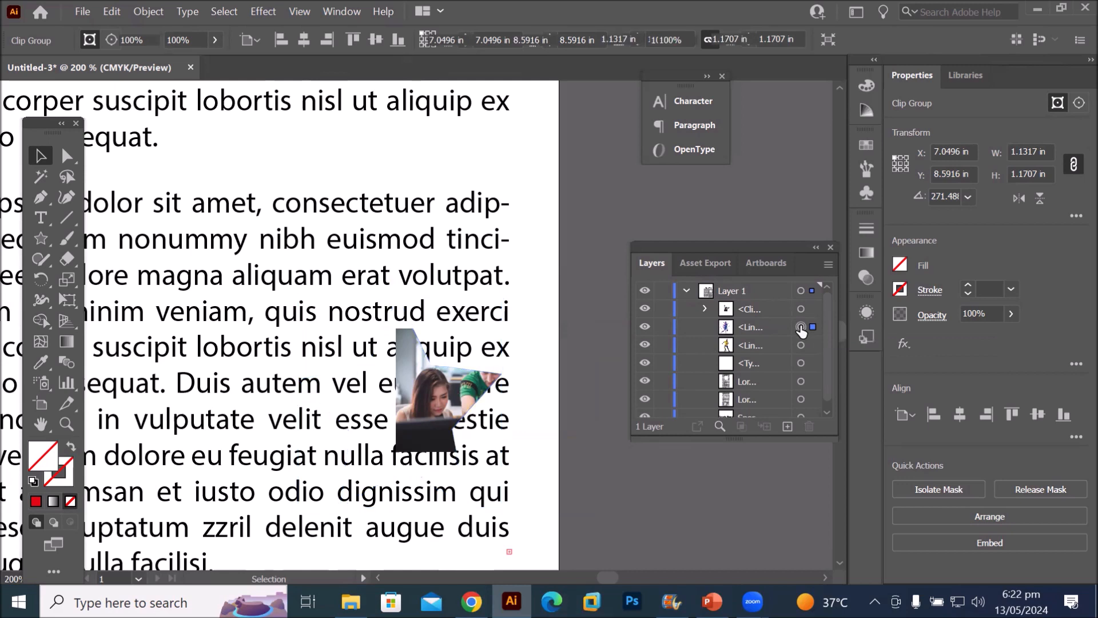
click(747, 329)
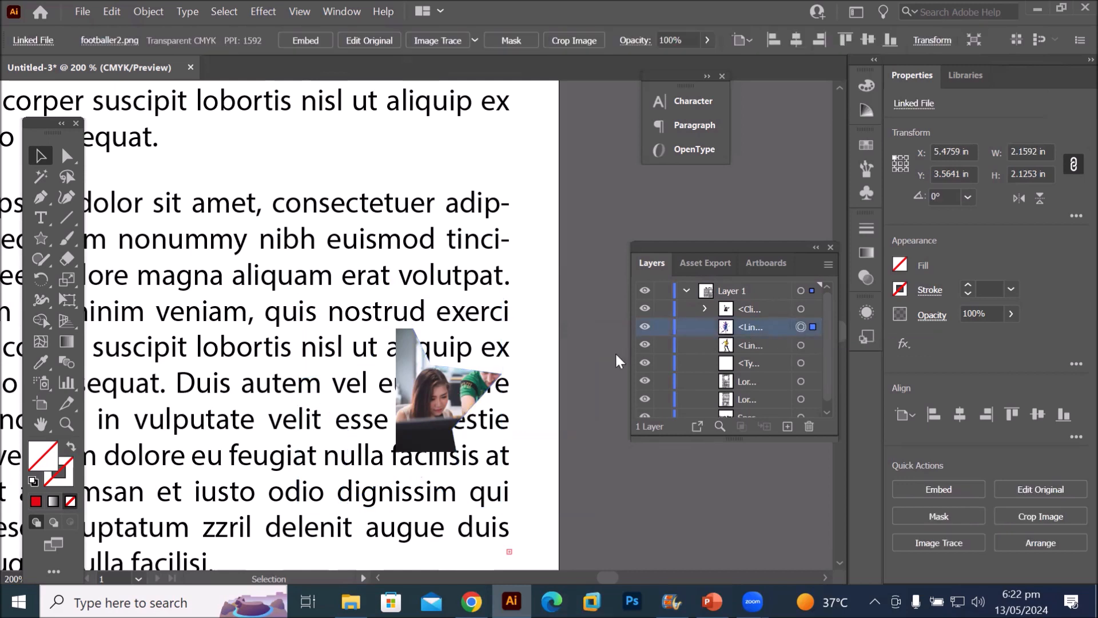
drag(418, 411, 598, 210)
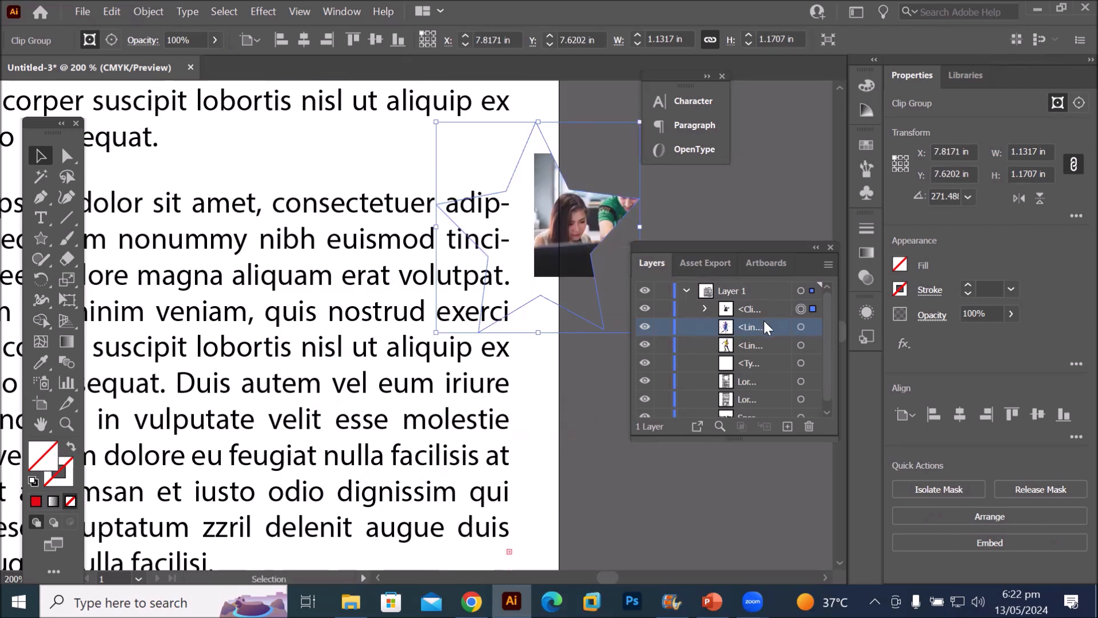
click(704, 309)
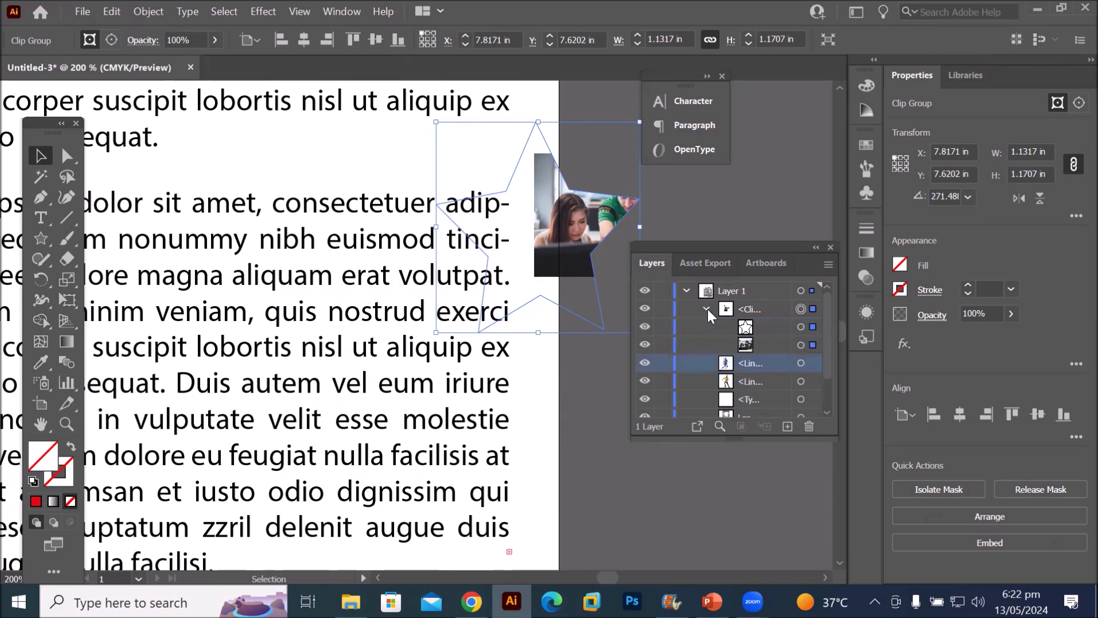
Target the photo inside the clipped group, move it over the star, and stretch its height to about 1.14 in
click(801, 346)
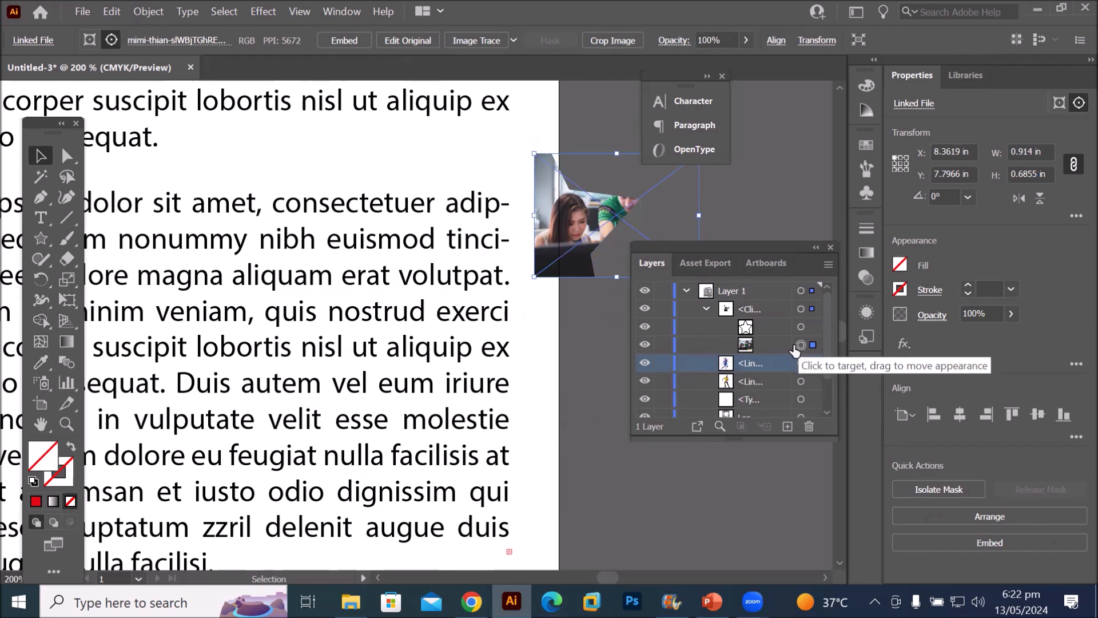
drag(567, 211, 492, 185)
drag(542, 250, 541, 332)
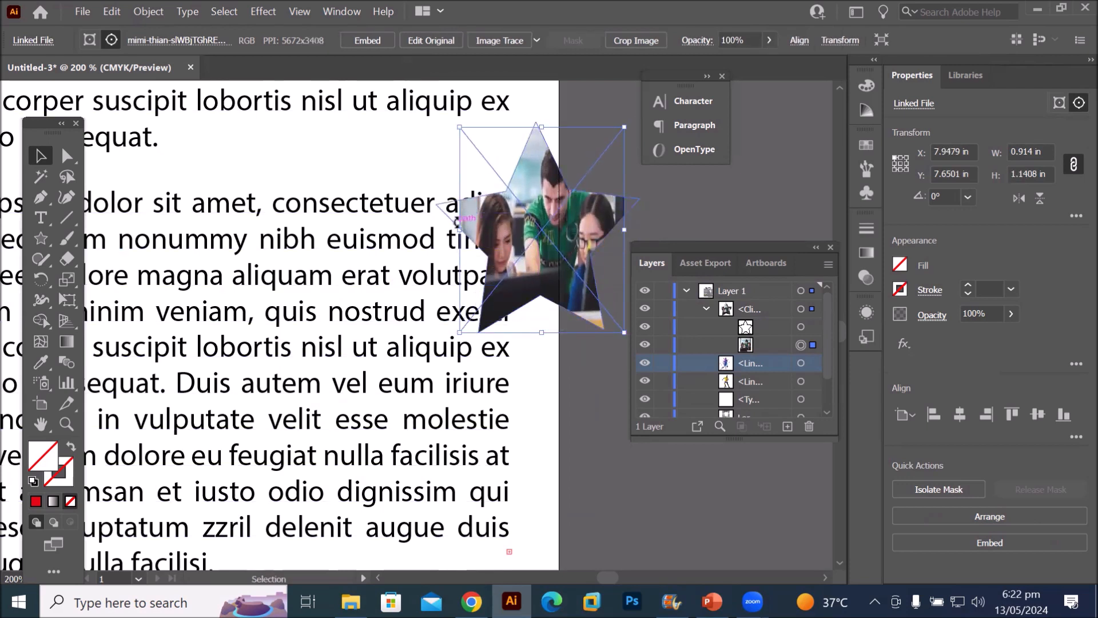
Shift and enlarge the clipped photo to about 1.16 by 1.24 in so it fills the star
drag(456, 222, 430, 219)
drag(499, 222, 480, 226)
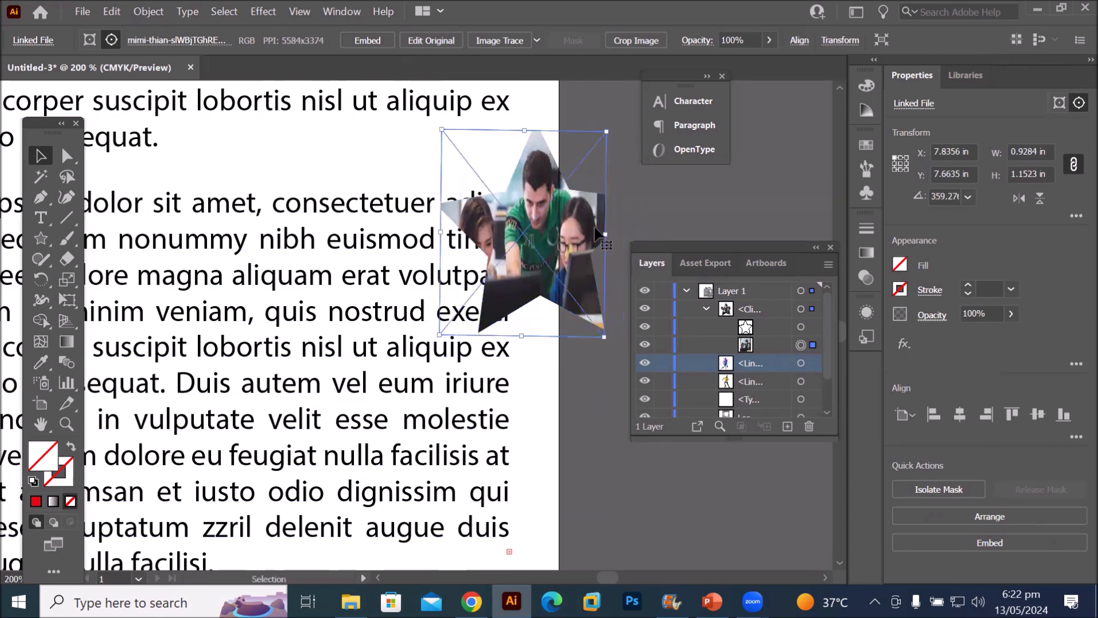
drag(602, 232, 646, 235)
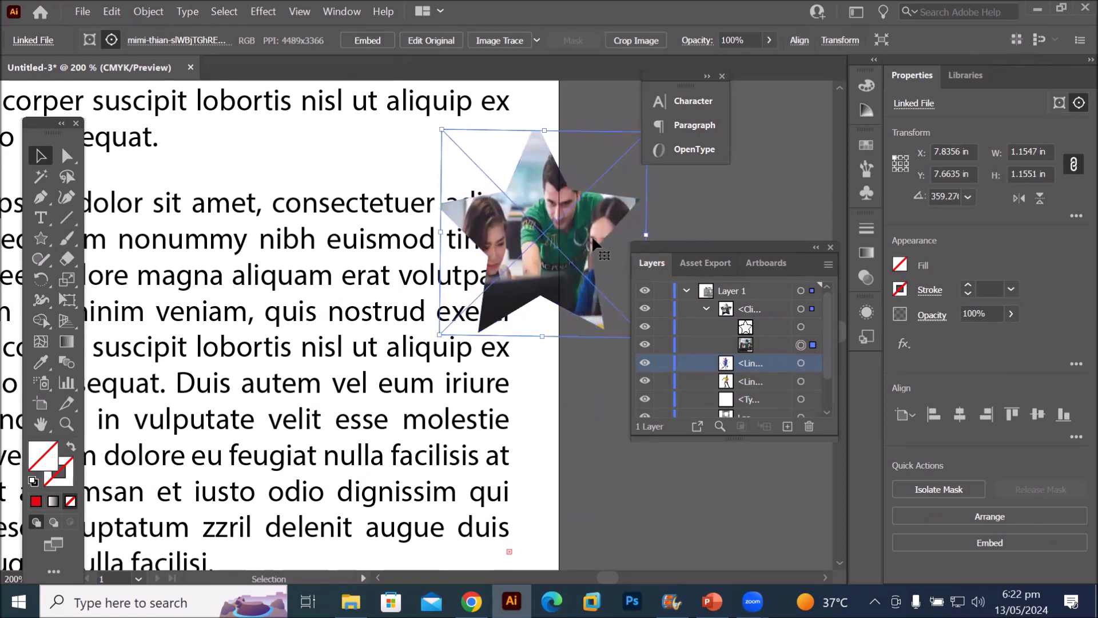
drag(554, 231, 549, 232)
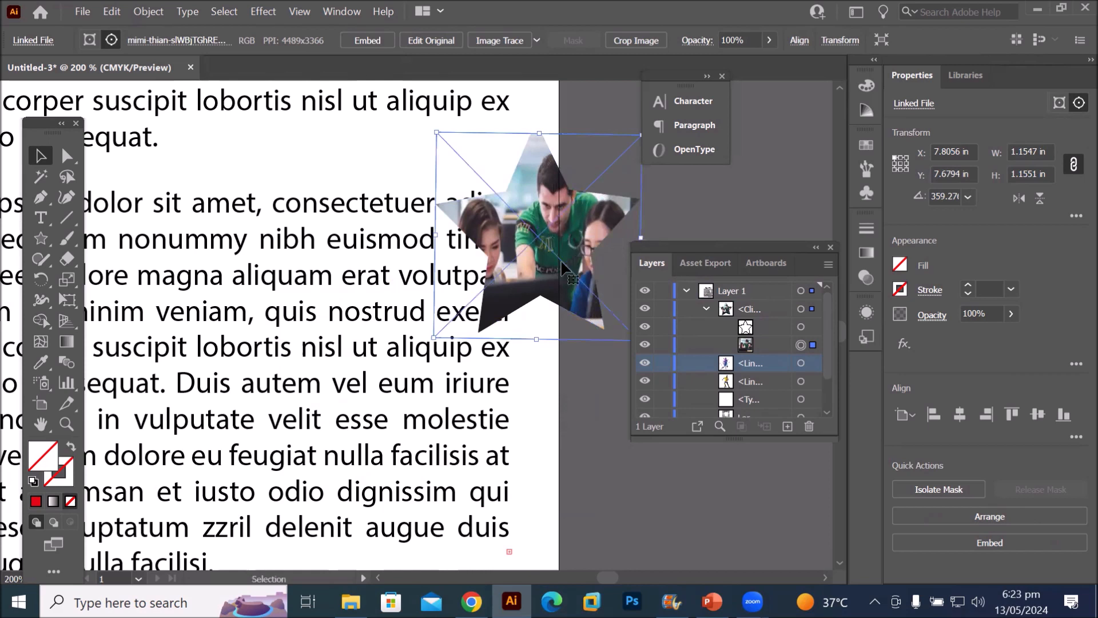
drag(539, 341, 537, 354)
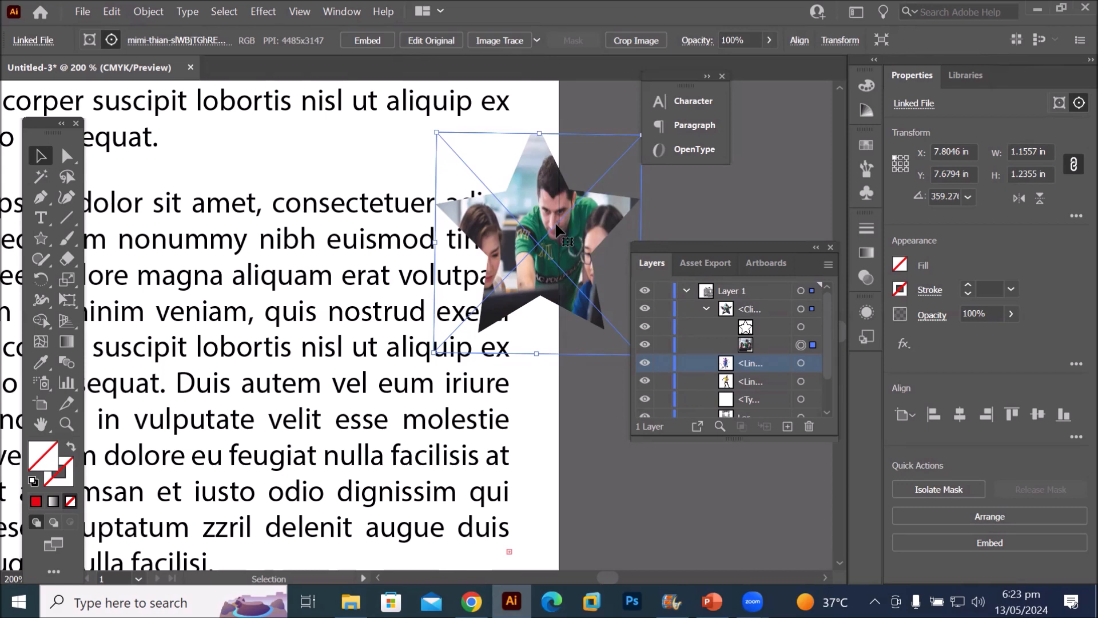
Move the clipped star group onto the second column's text, to about X 6.37 in, Y 8.36 in, and keep the whole group selected
click(152, 17)
drag(514, 257, 291, 396)
click(744, 309)
scroll(291, 395, up, 1)
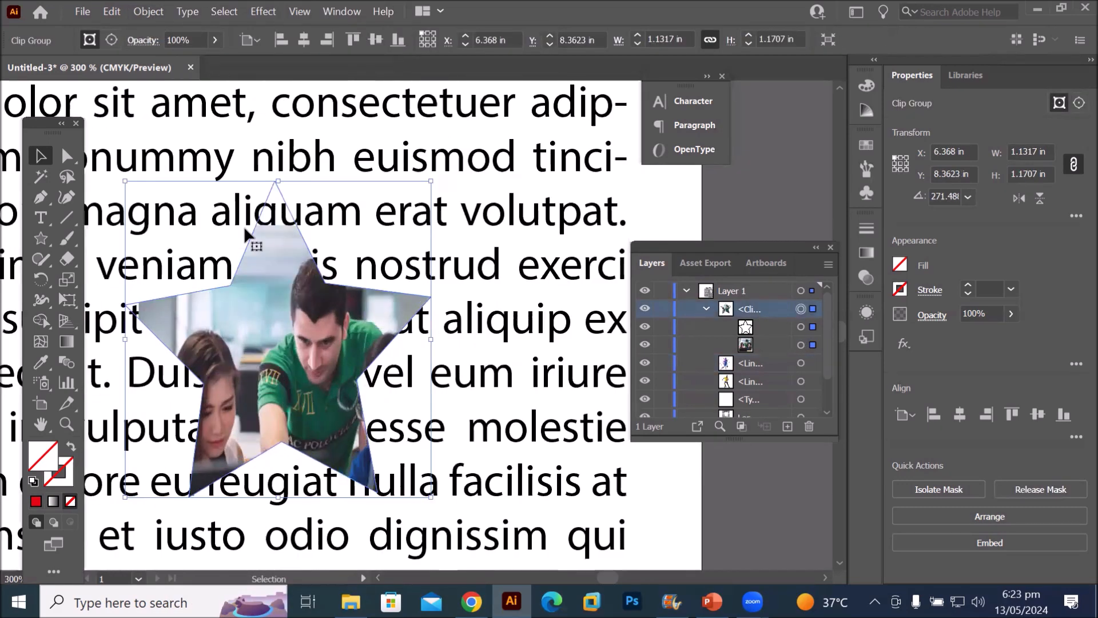
Apply a text wrap to the clipped star group so the column text flows around it
click(153, 15)
mouse_move(288, 535)
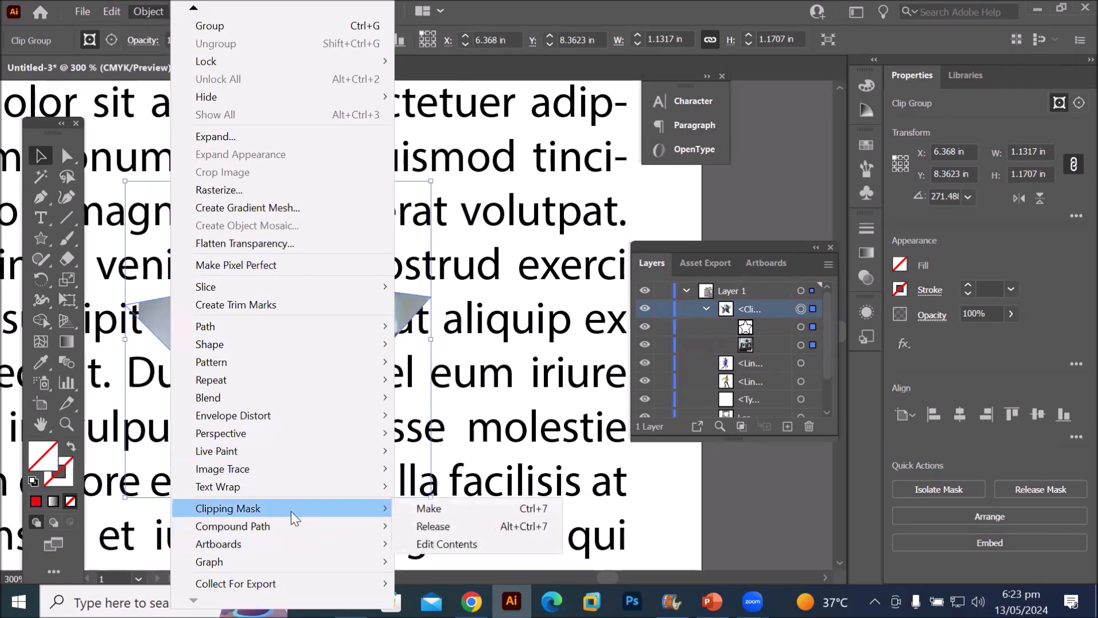
mouse_move(304, 496)
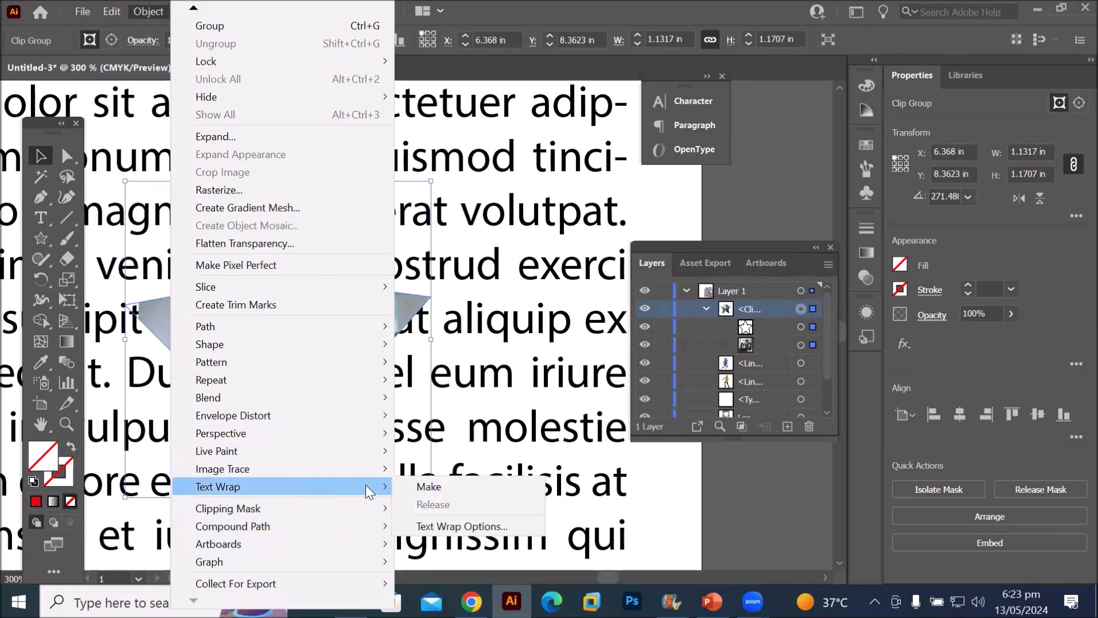
click(417, 485)
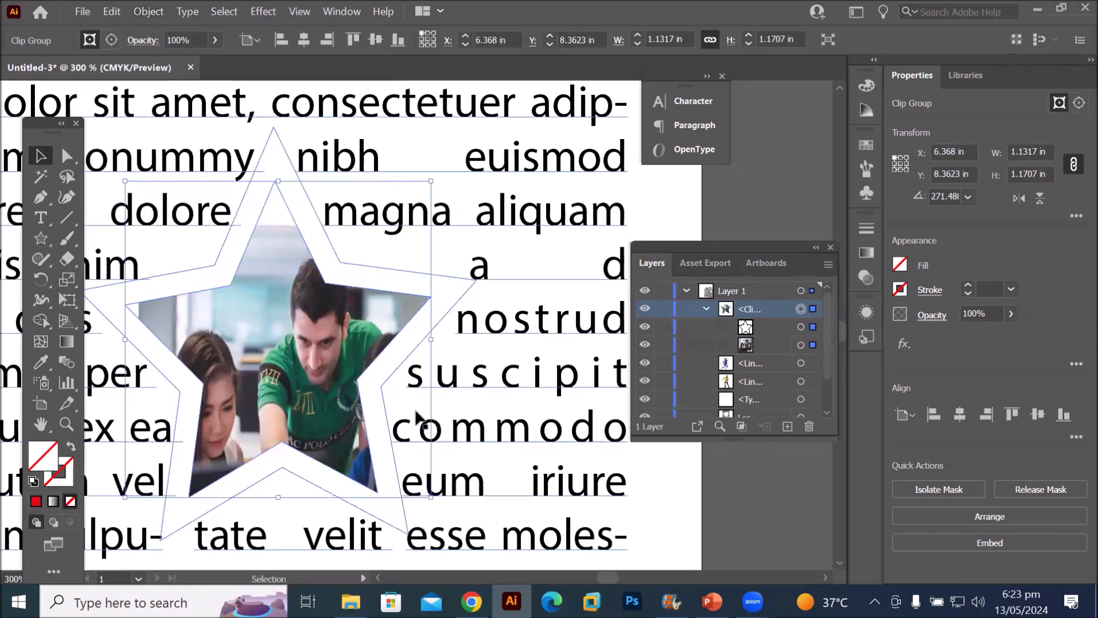
scroll(427, 415, down, 1)
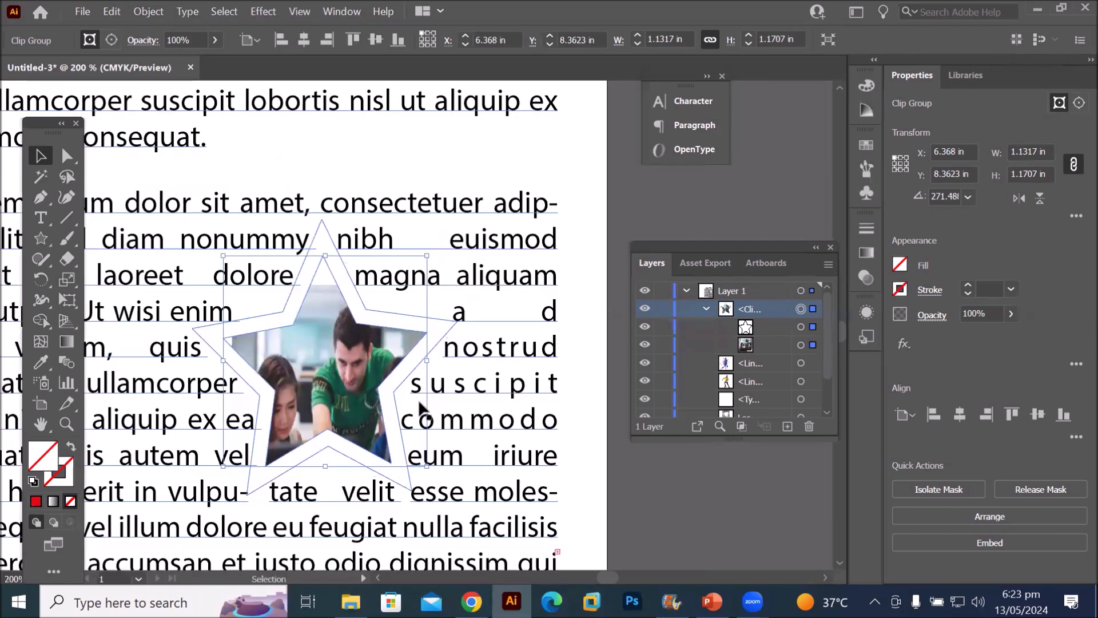
click(505, 421)
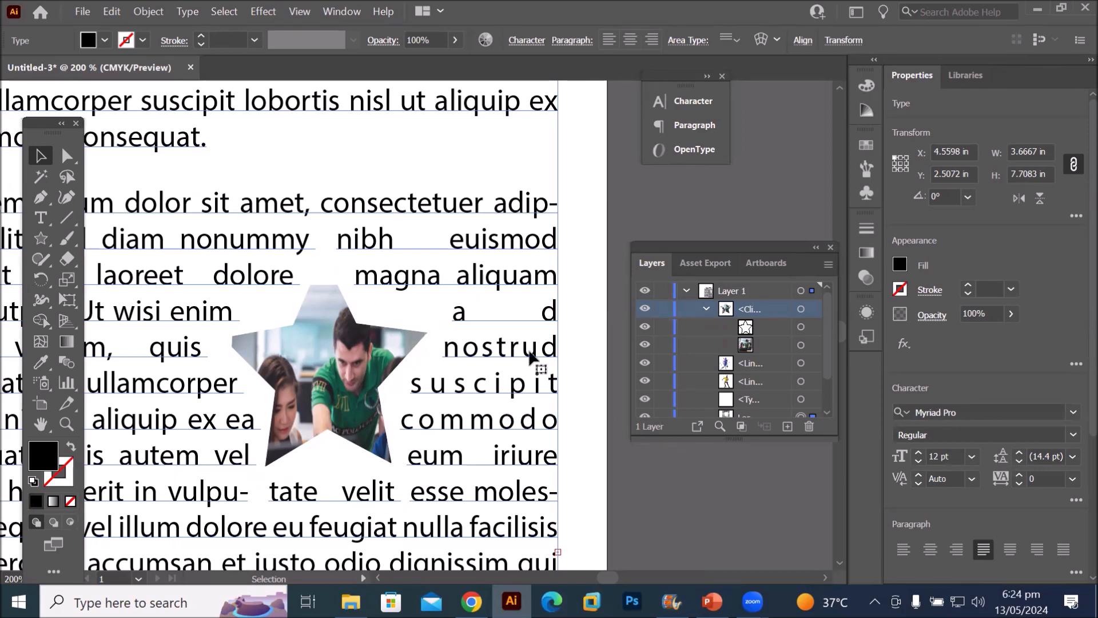
click(152, 14)
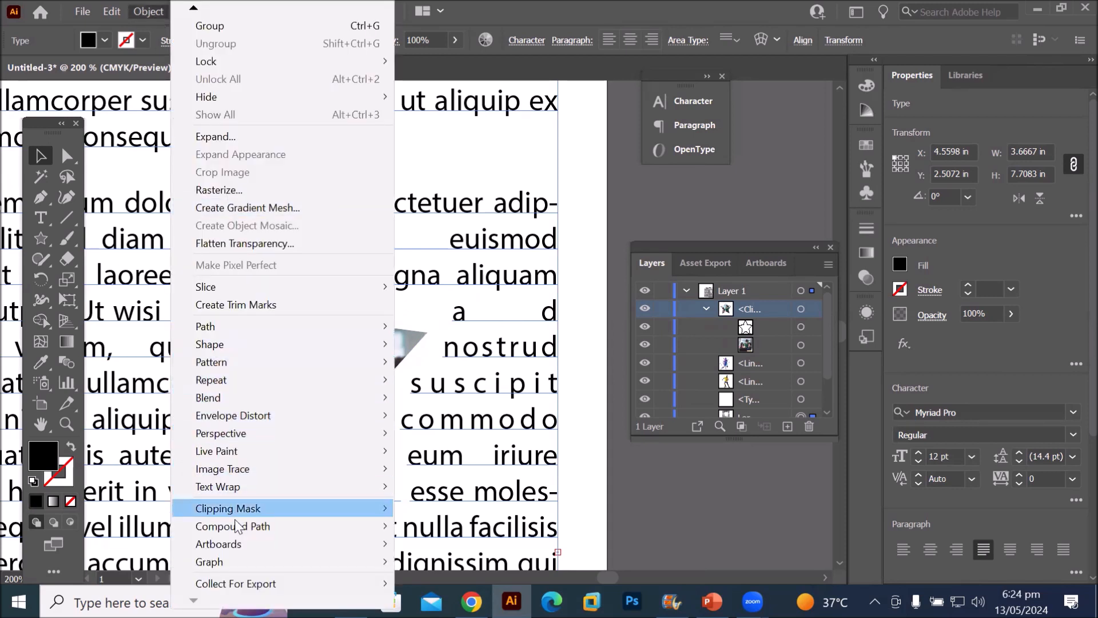
mouse_move(253, 492)
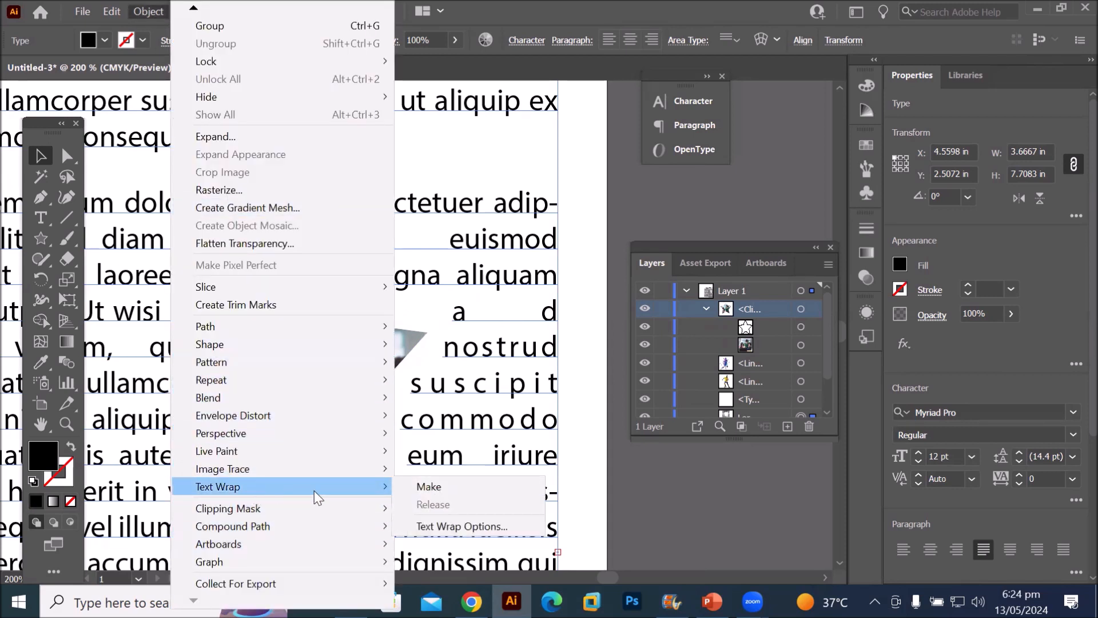
click(504, 527)
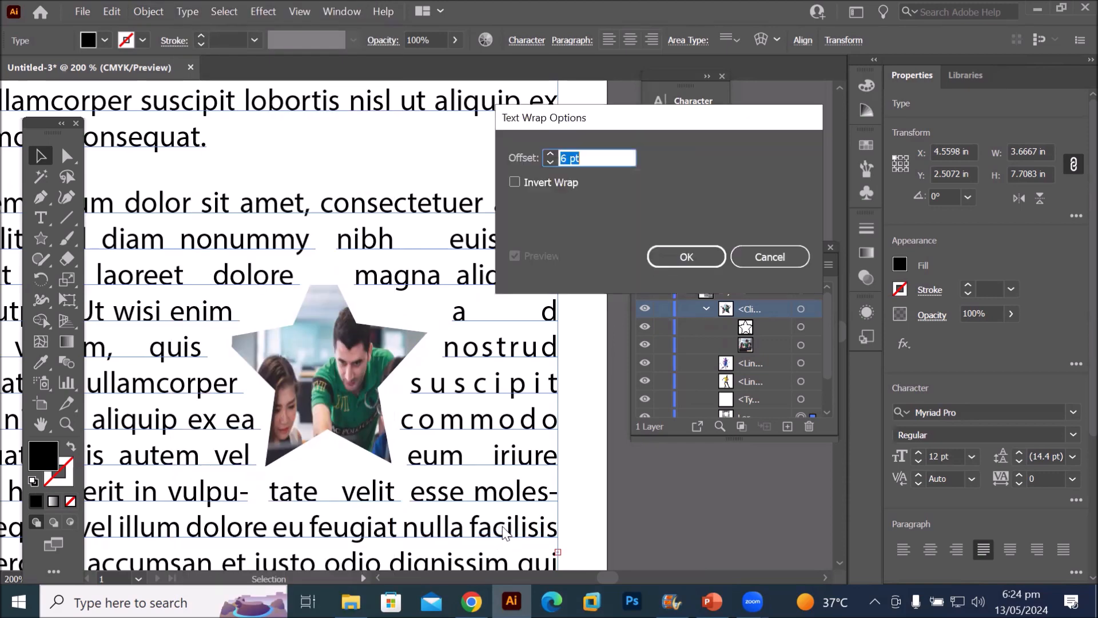
click(599, 161)
click(549, 161)
click(549, 161)
click(742, 259)
Move the clipped star group to about X 6.19 in, Y 8.53 in, and open its text wrap options
drag(328, 383, 310, 398)
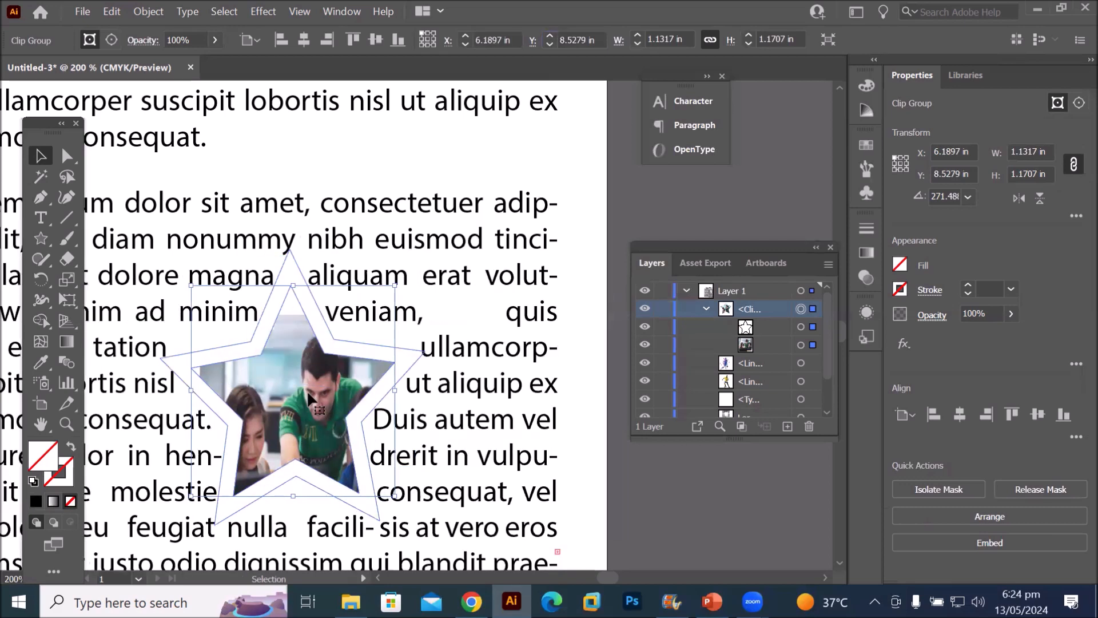
click(147, 12)
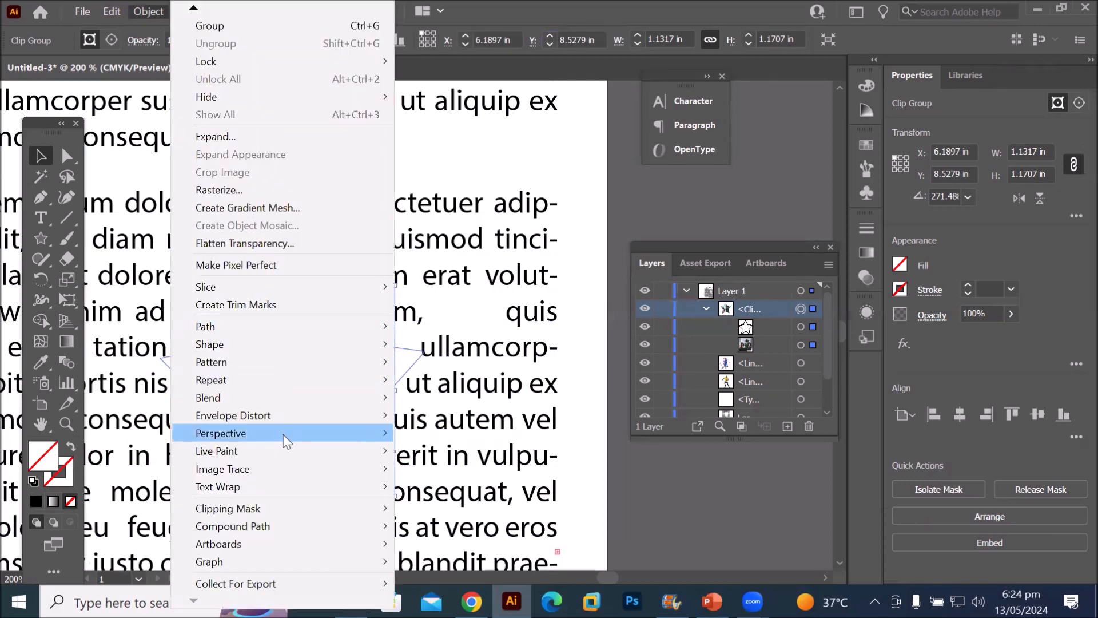
mouse_move(284, 509)
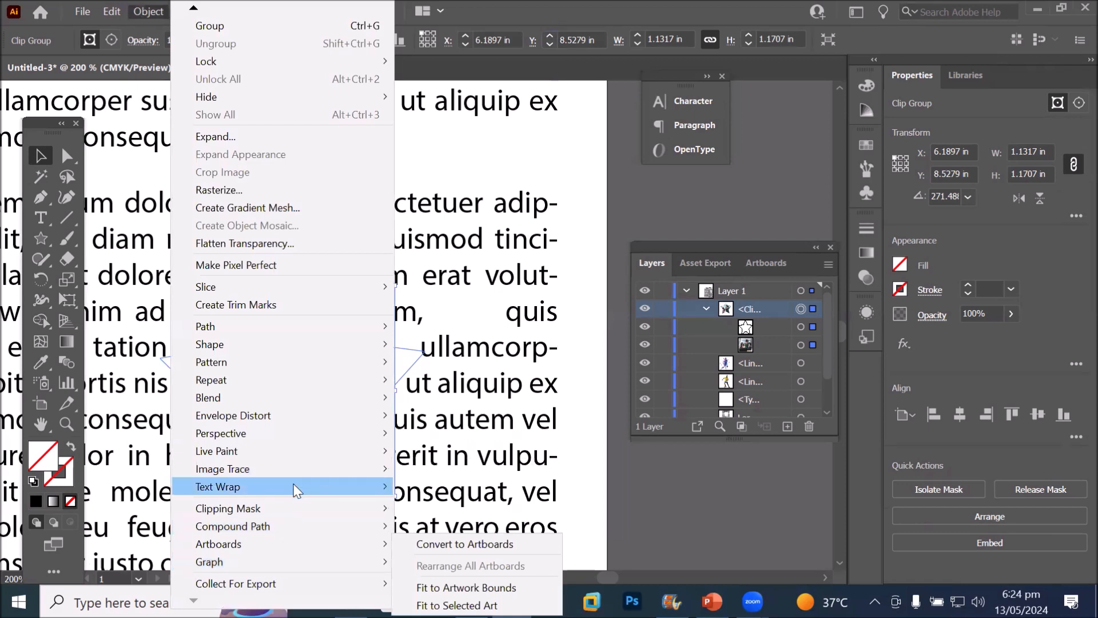
mouse_move(293, 461)
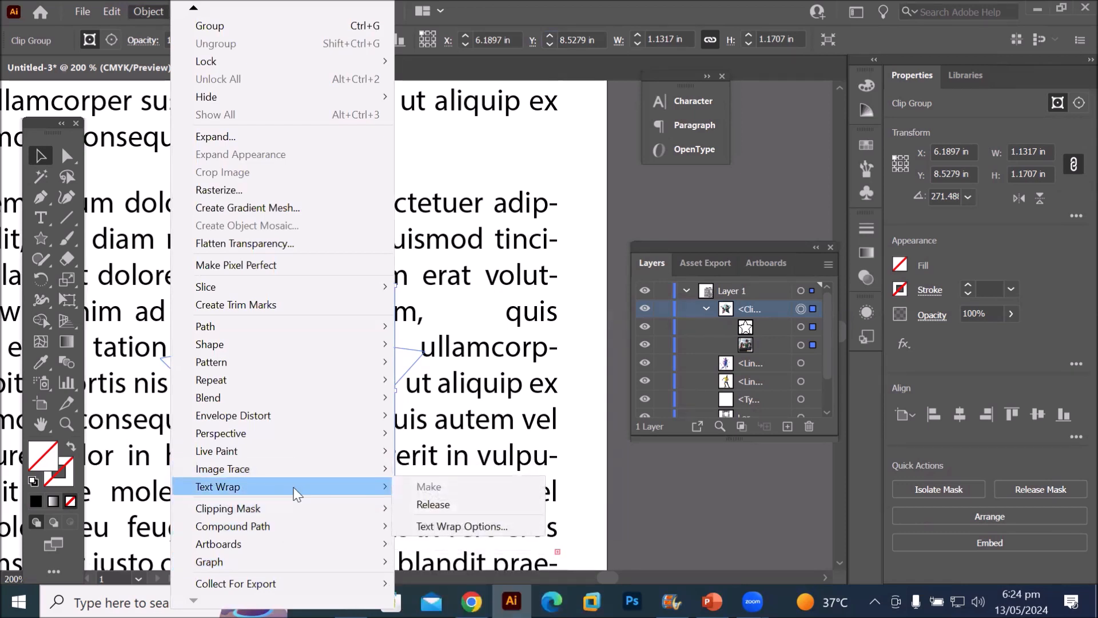
click(413, 526)
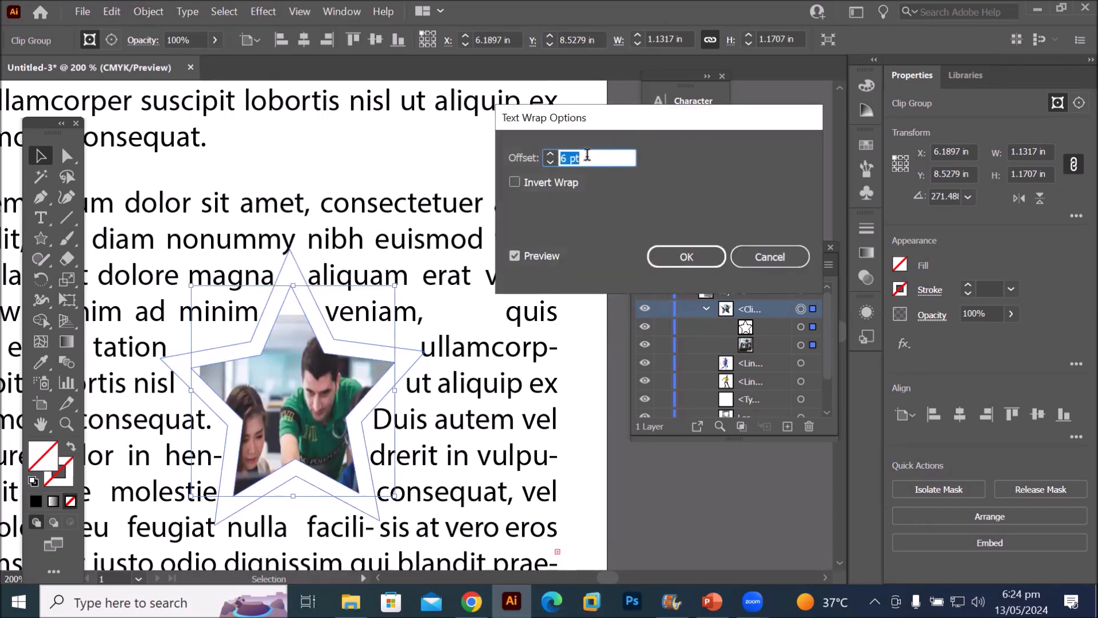
Lower the star's text wrap offset gradually to -4 pt while previewing the text flow
click(550, 162)
click(549, 162)
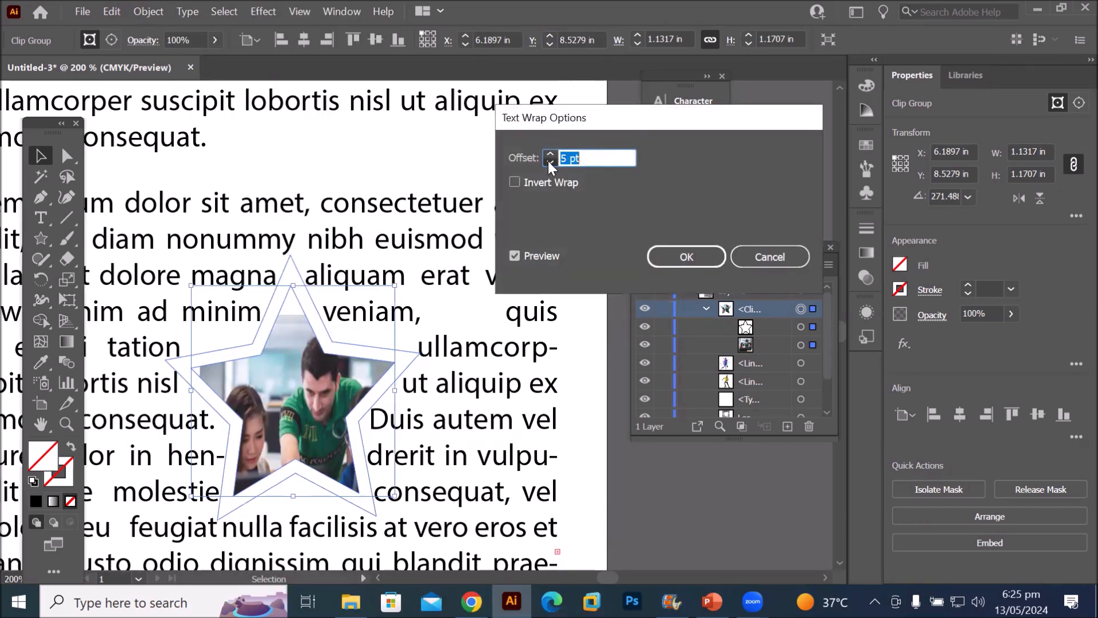
click(549, 161)
click(550, 161)
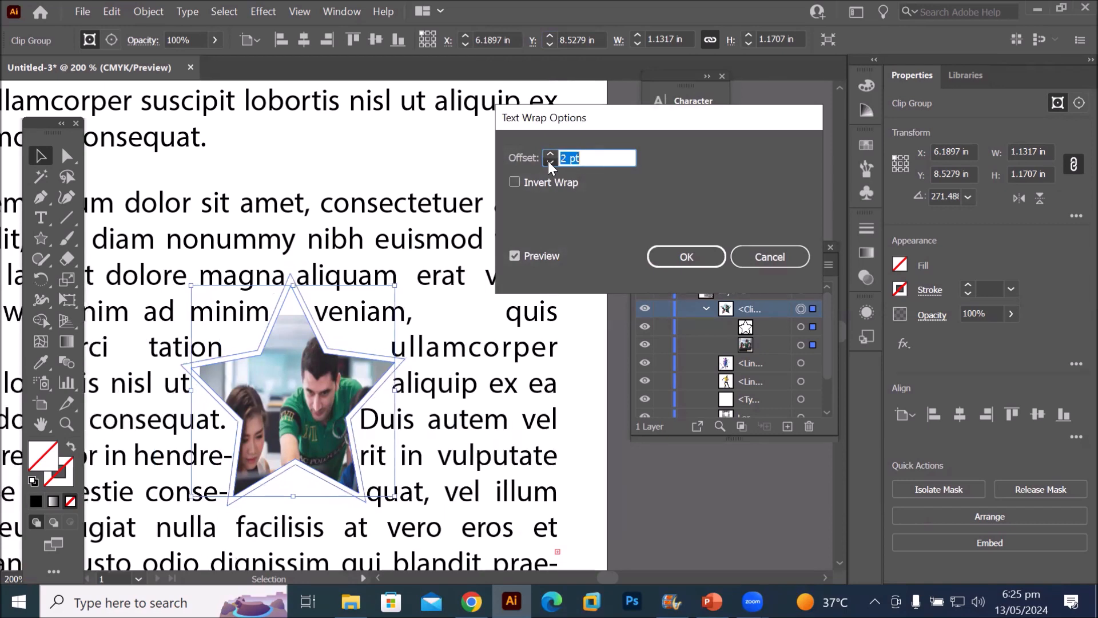
click(549, 161)
click(549, 161)
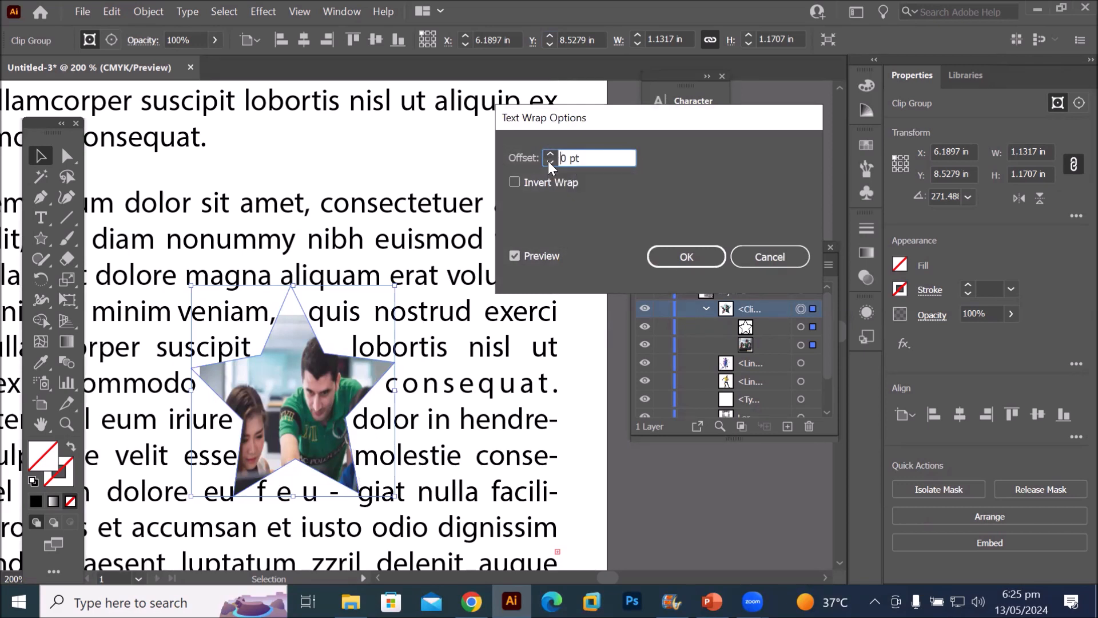
click(550, 161)
click(551, 161)
click(550, 161)
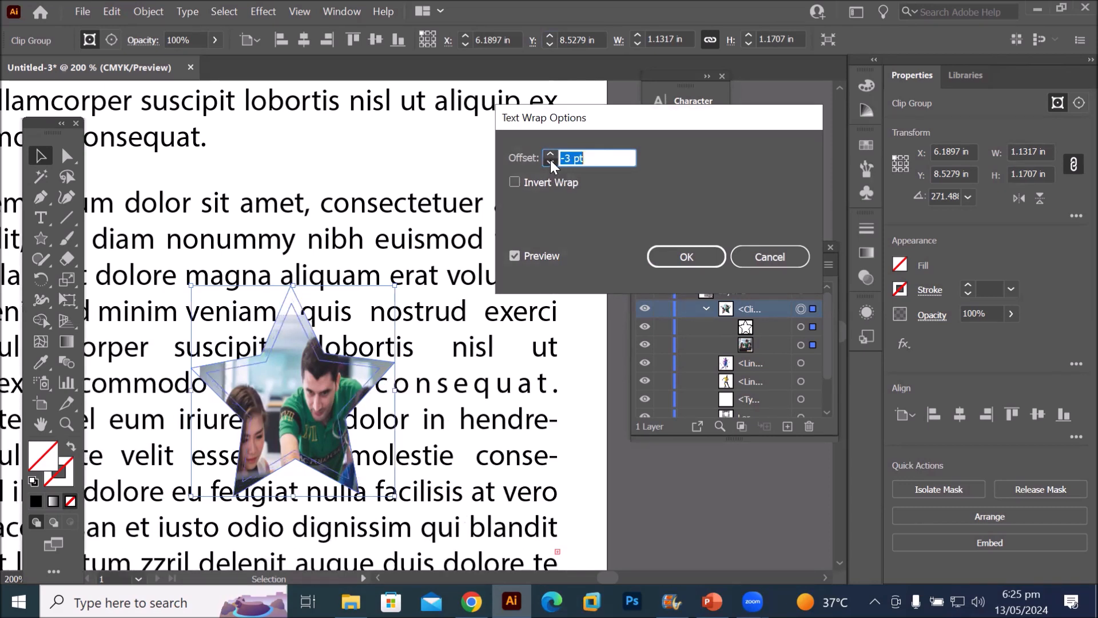
click(551, 161)
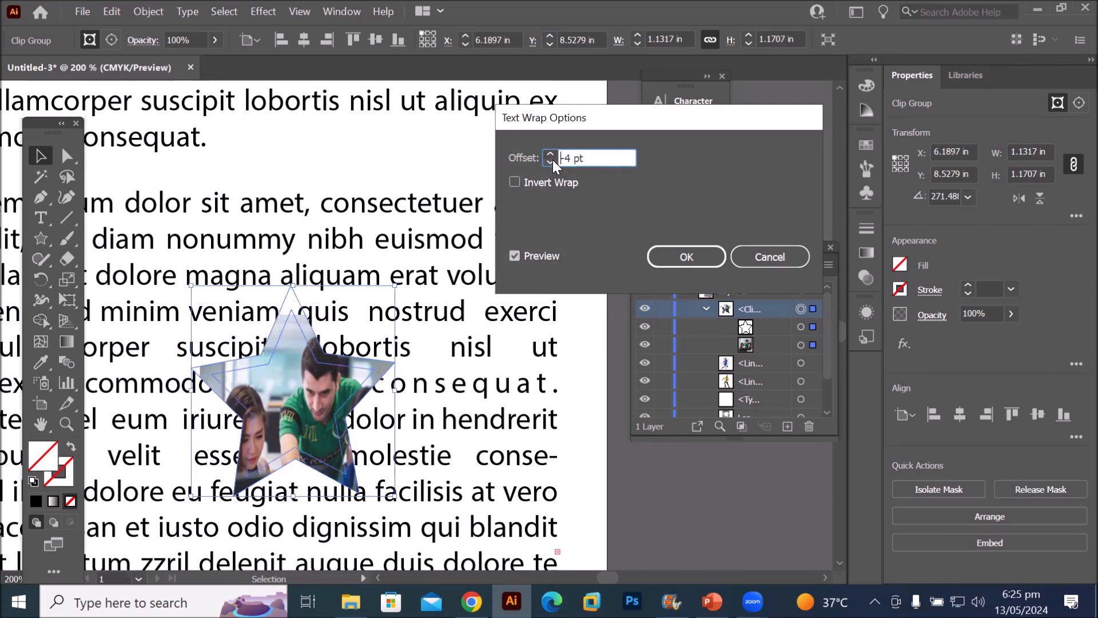
Raise the star's text wrap offset gradually back to 6 pt
click(553, 150)
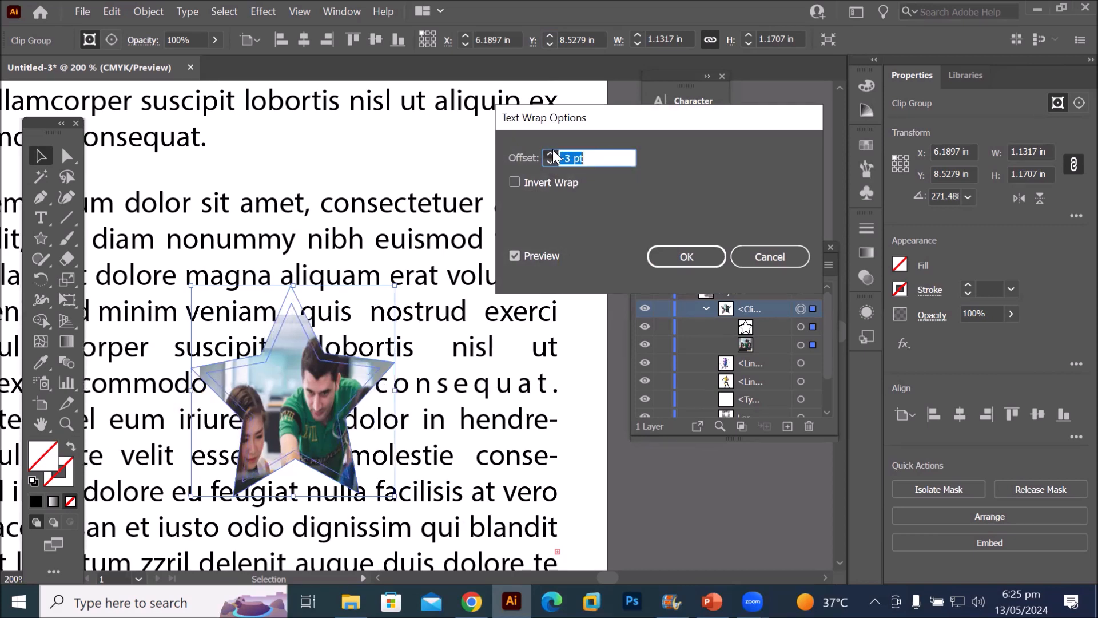
click(553, 149)
click(552, 150)
click(553, 150)
click(553, 150)
click(553, 149)
click(552, 149)
click(552, 149)
click(552, 149)
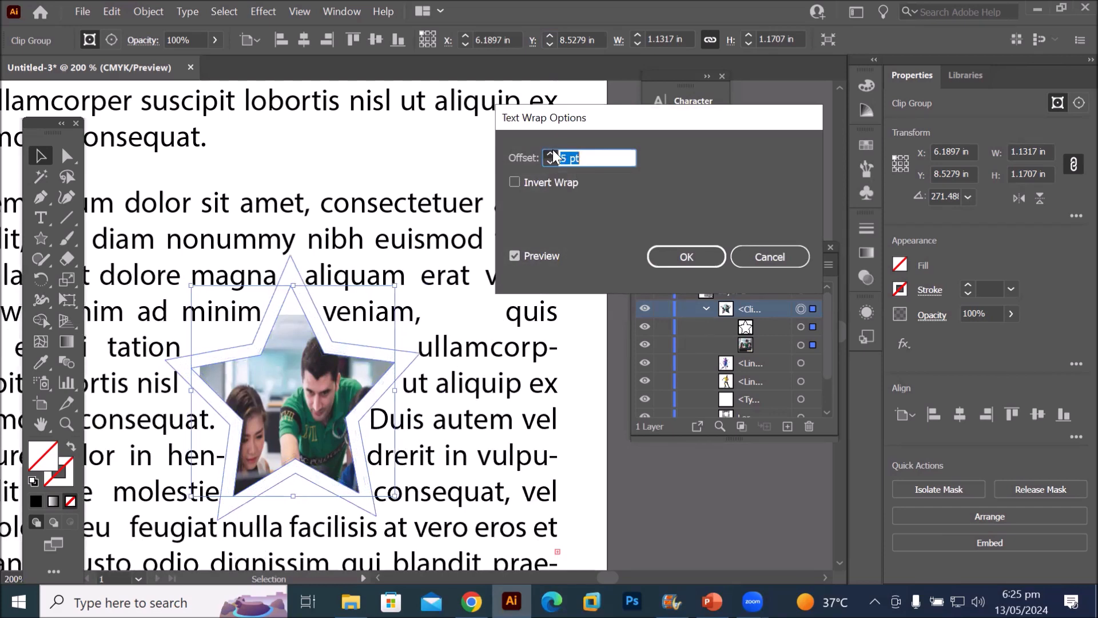
click(553, 150)
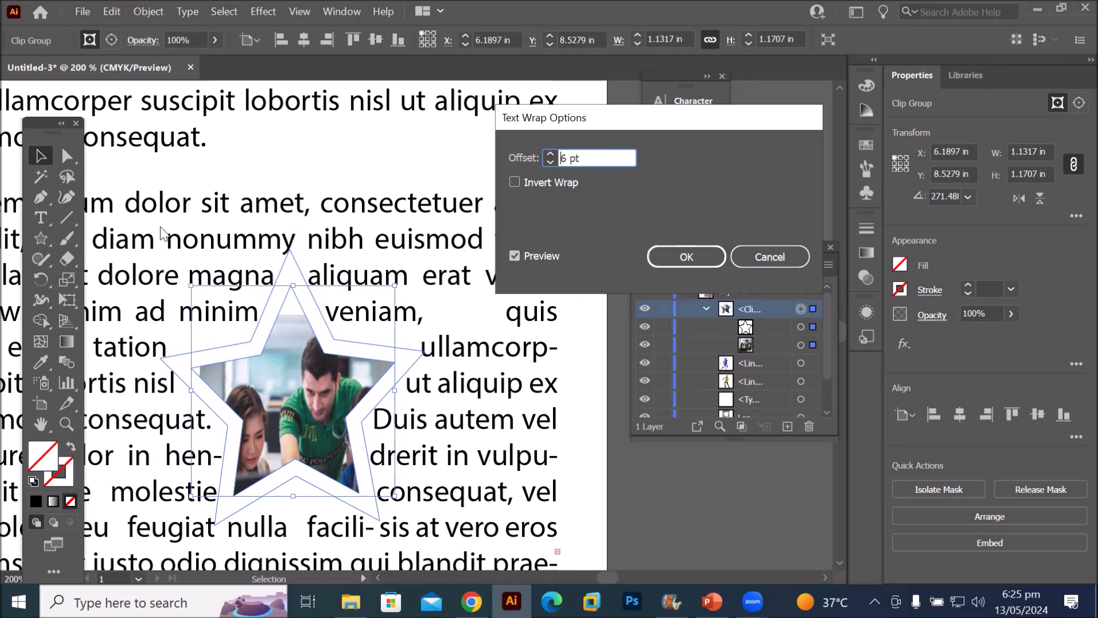
Turn on Invert Wrap for the star and apply the text wrap options
click(516, 180)
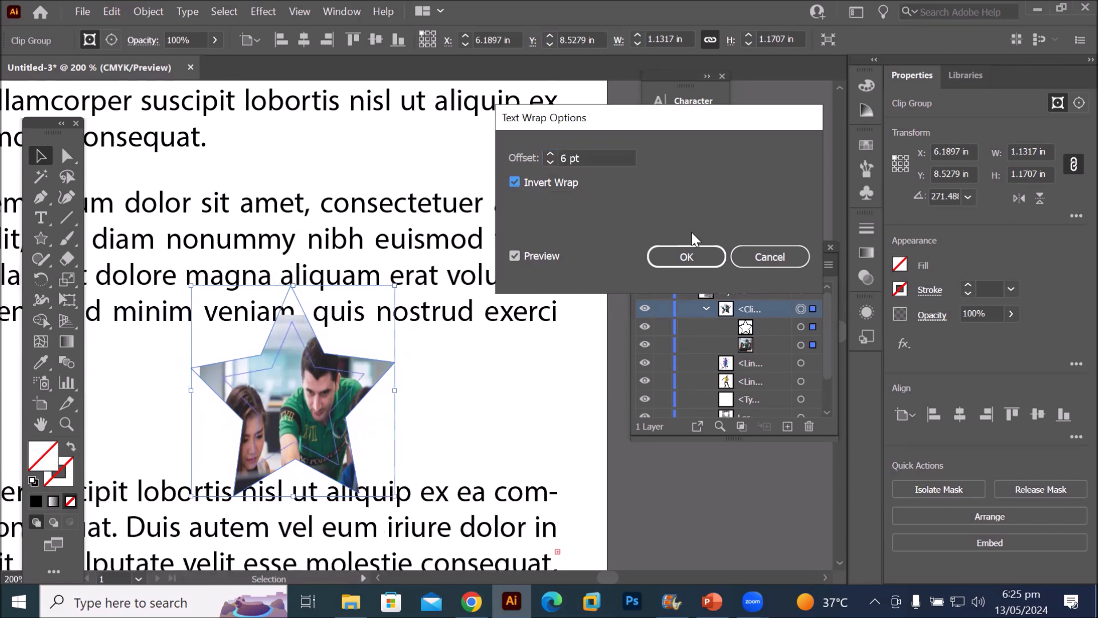
click(689, 258)
Move the star group above the second column's first "Lorem ipsum" paragraph, about X 5.79 in, Y 6.52 in, and shrink it to about 0.74 by 0.70 in
scroll(458, 394, down, 2)
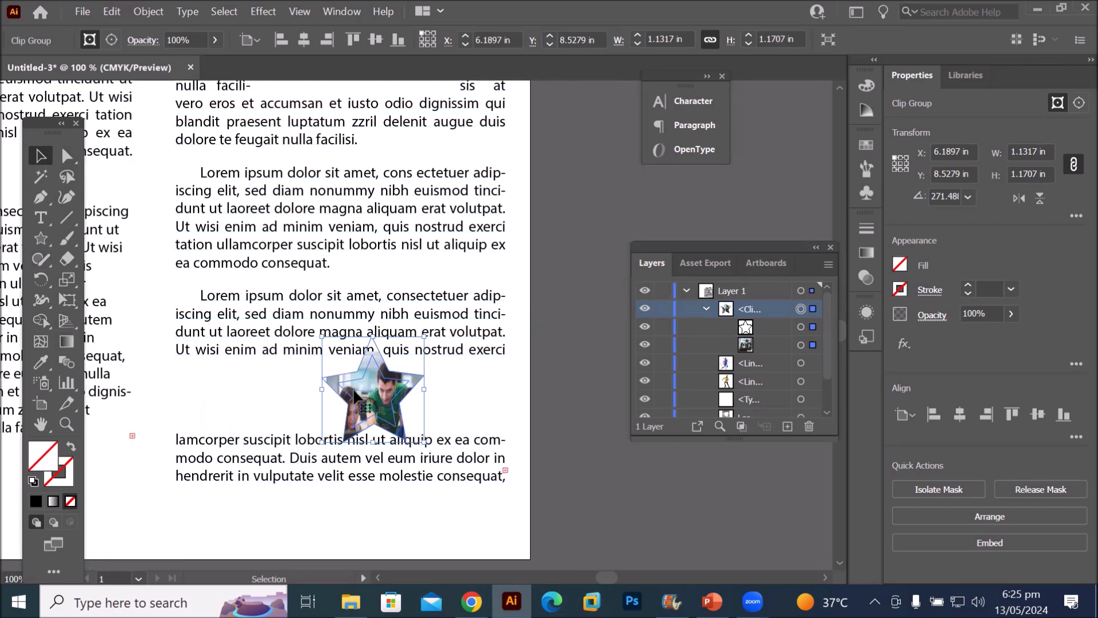
drag(366, 395, 328, 395)
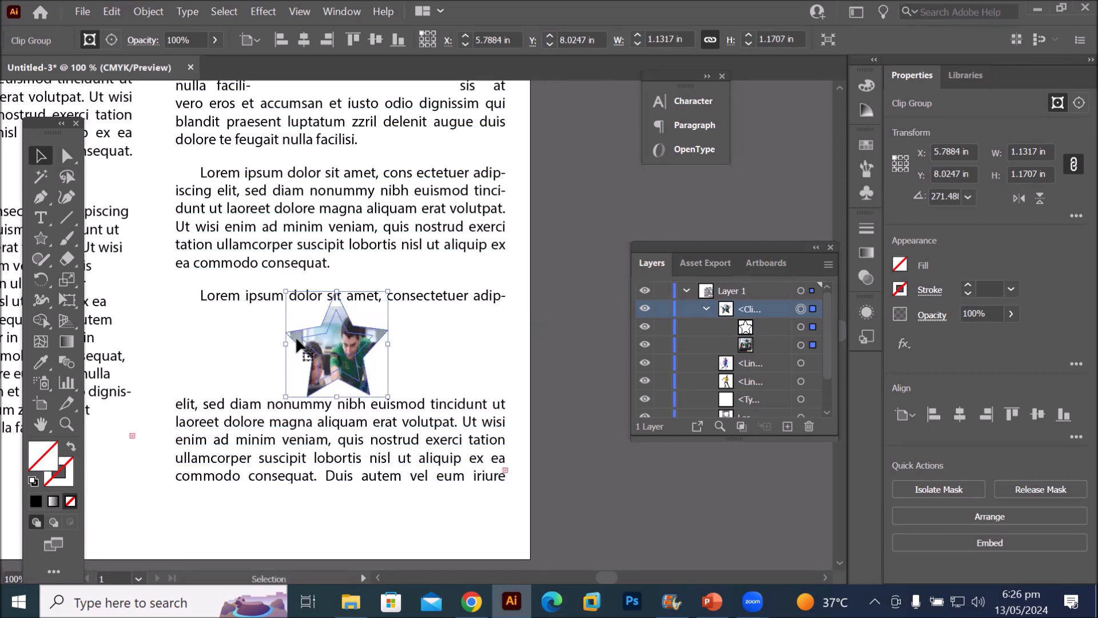
drag(338, 363, 337, 228)
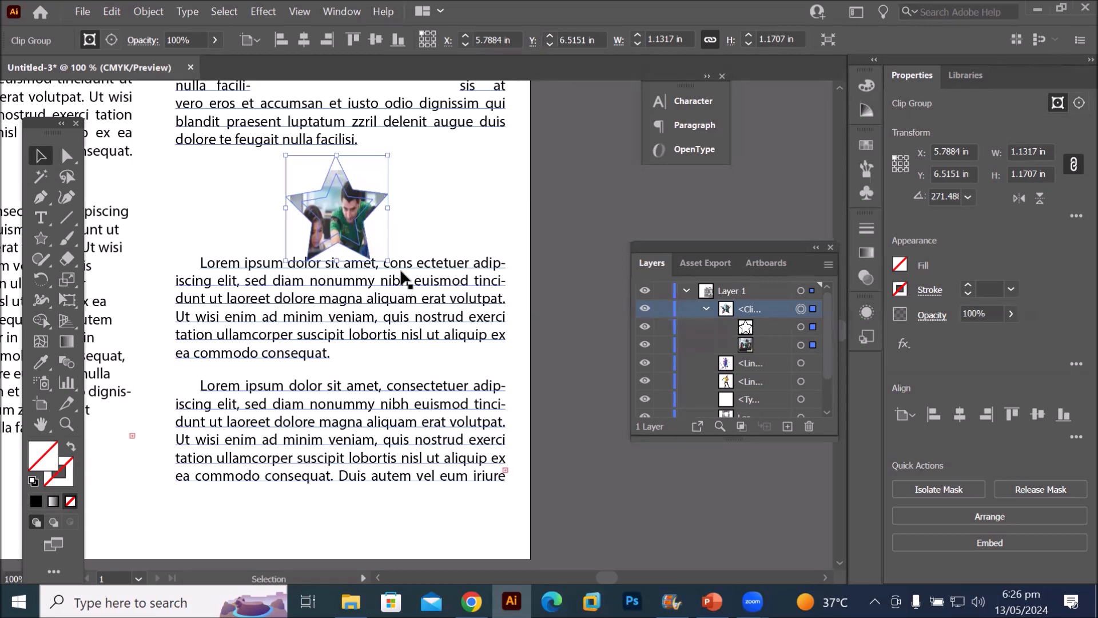
drag(388, 261, 352, 218)
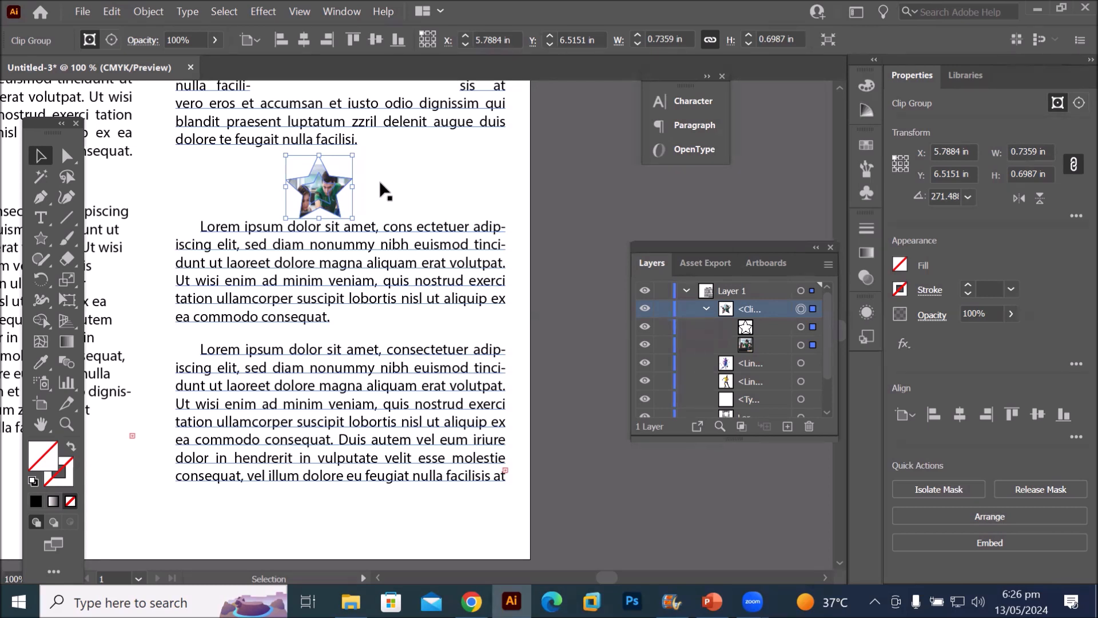
Compare the text flow around the star with Invert Wrap on and off, and apply the text wrap options with it off
click(150, 12)
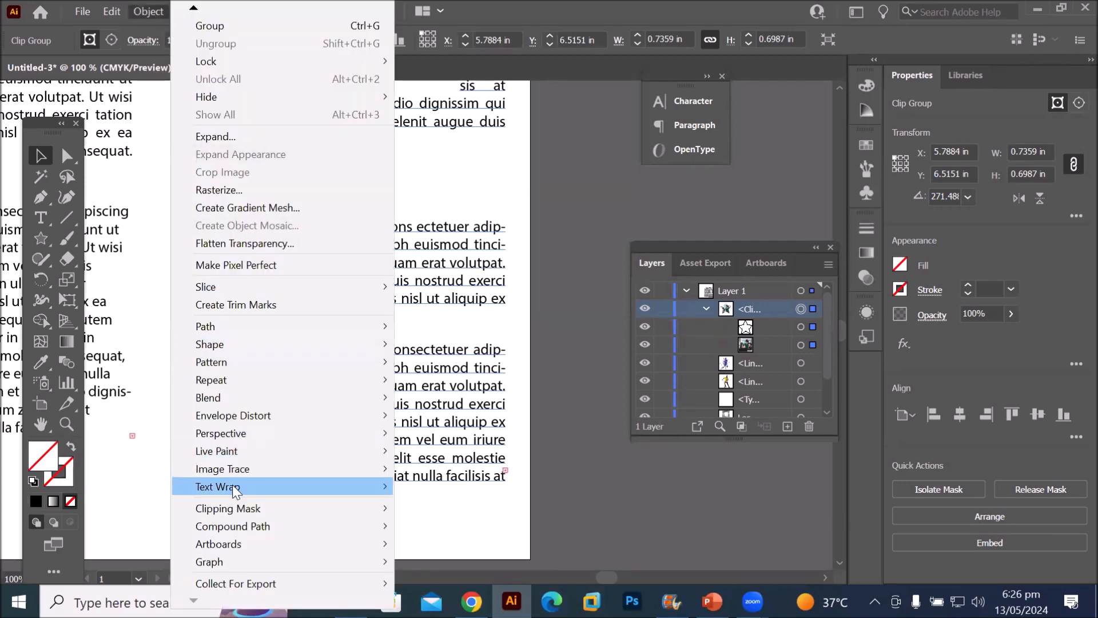
mouse_move(233, 485)
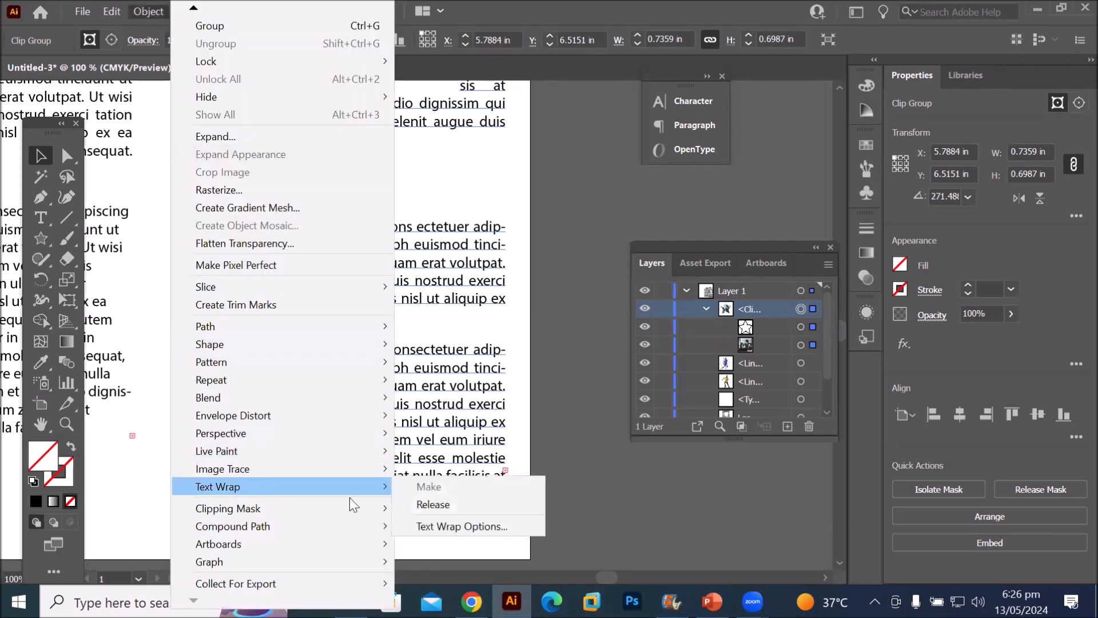
click(484, 526)
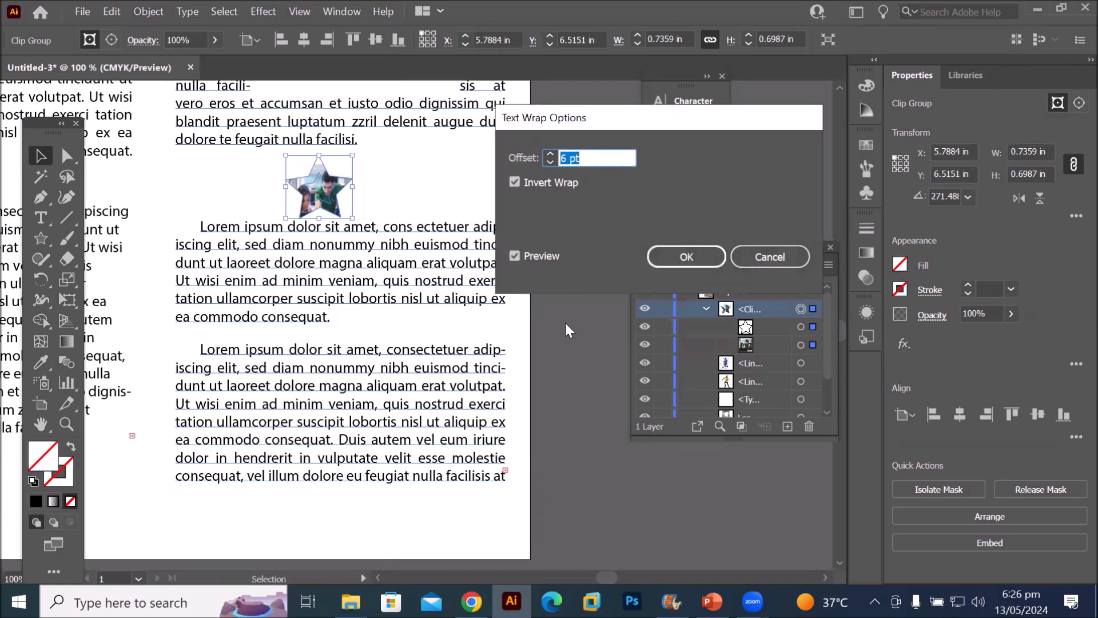
click(534, 183)
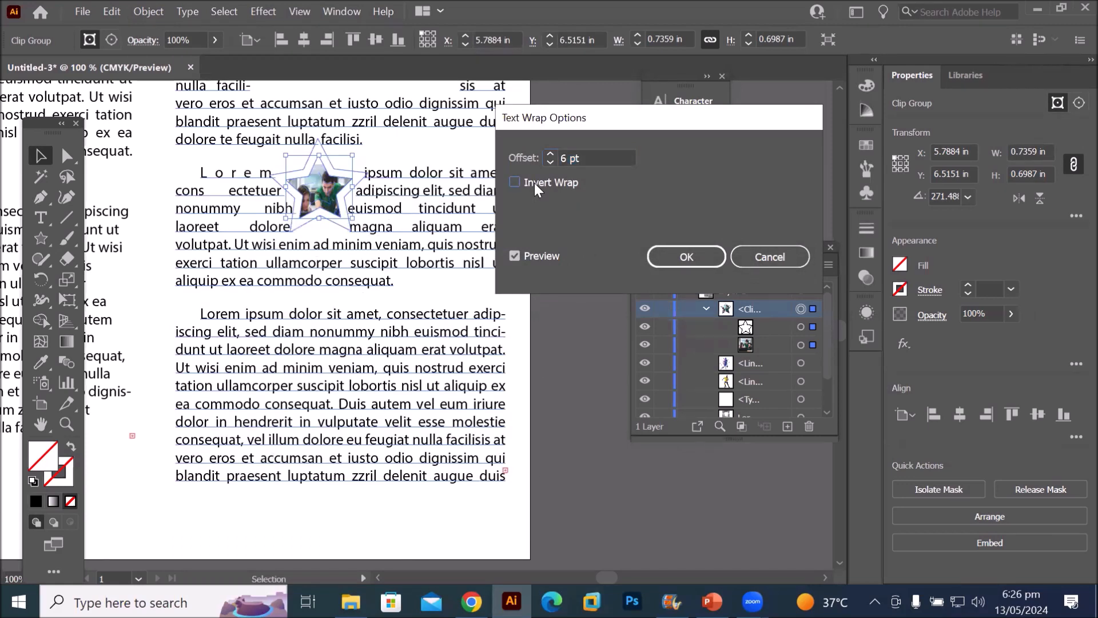
click(535, 183)
click(535, 183)
click(535, 183)
click(534, 184)
click(534, 183)
click(534, 184)
click(685, 257)
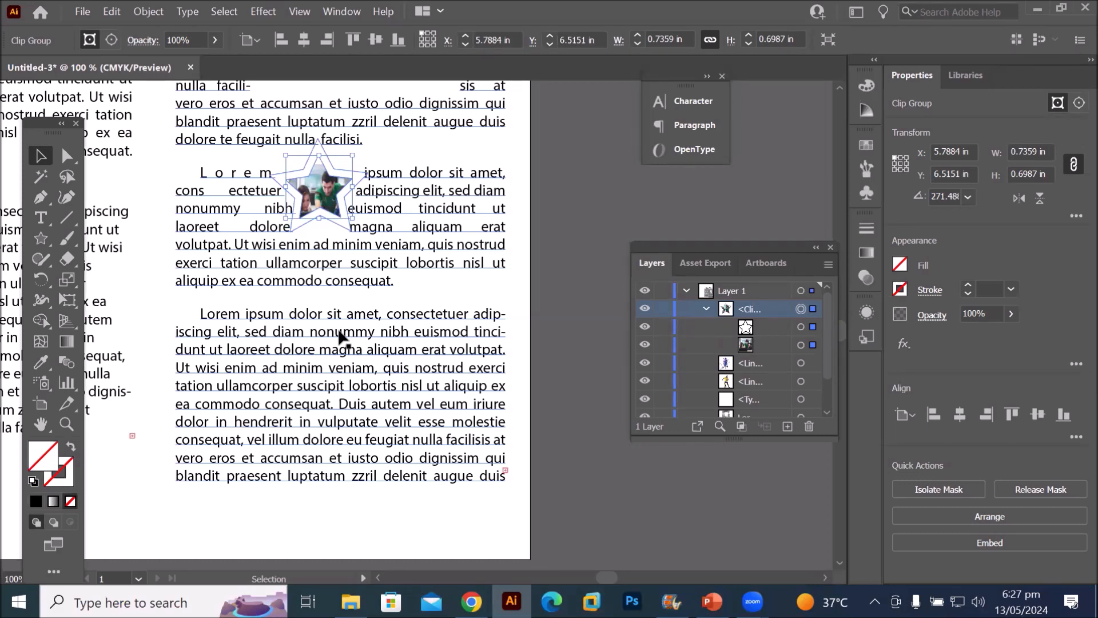
Delete both Lorem ipsum text columns from the Sports News page
scroll(340, 338, down, 3)
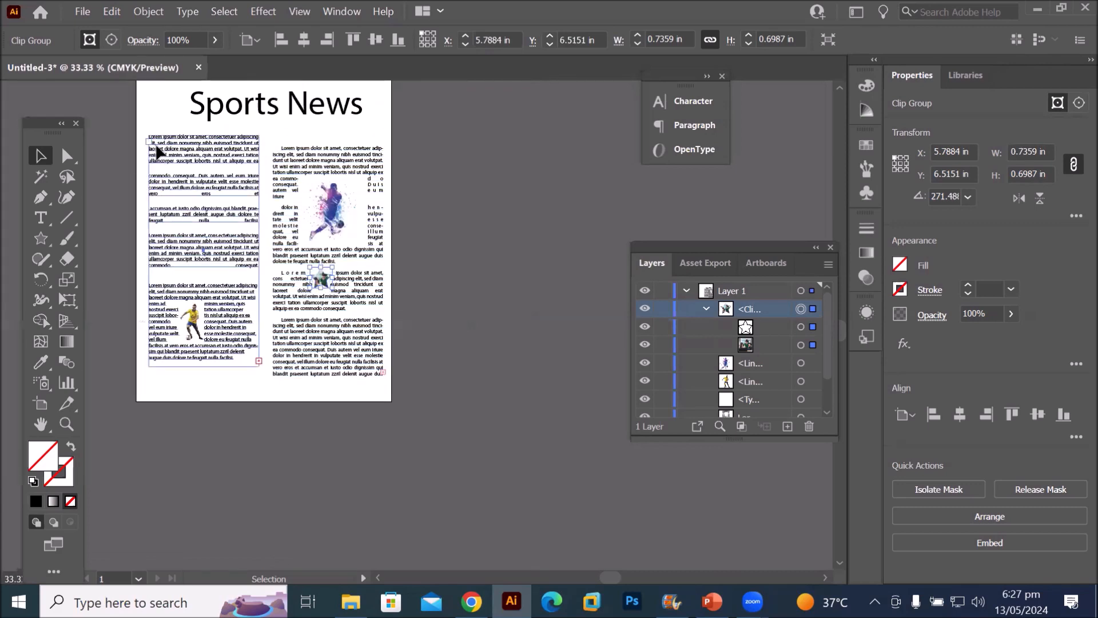
click(160, 152)
key(Delete)
click(303, 160)
key(Delete)
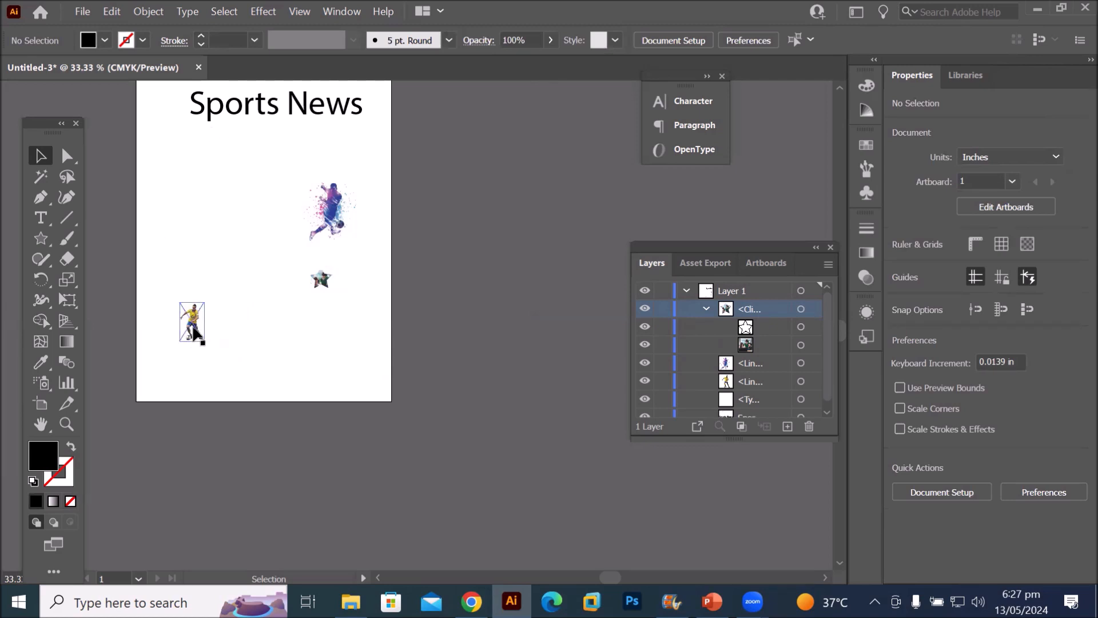
Move the yellow footballer up, the purple footballer toward the page's right edge, and the star to about X 6.52 in, Y 7.33 in
drag(197, 309, 209, 263)
drag(335, 211, 372, 189)
drag(325, 294, 347, 319)
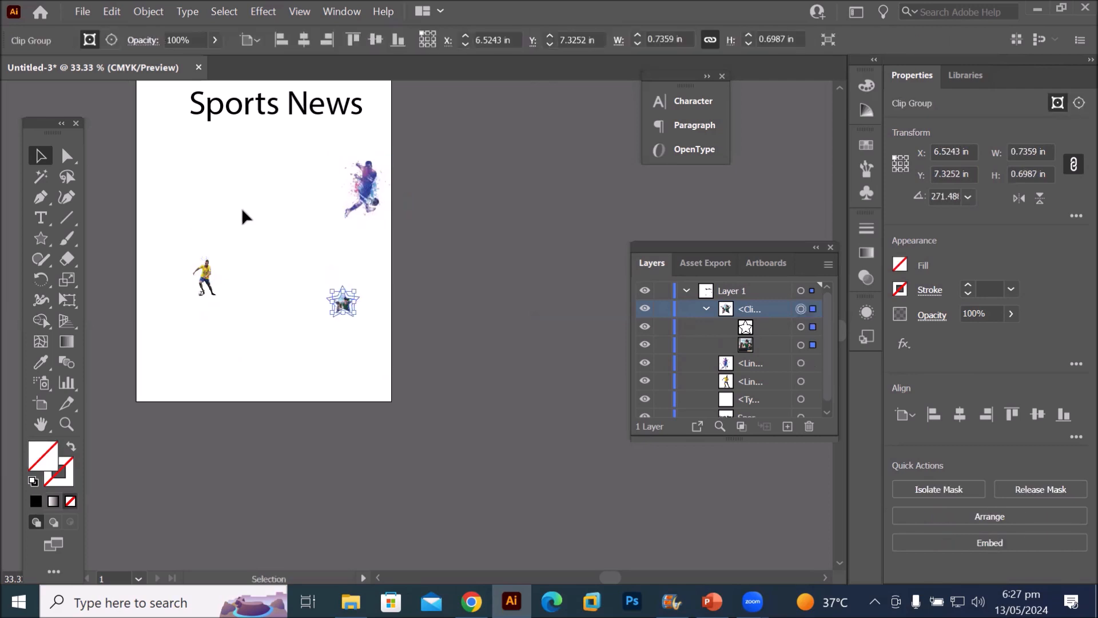
Draw a circle about 3.62 in across below the left part of the Sports News title
click(43, 241)
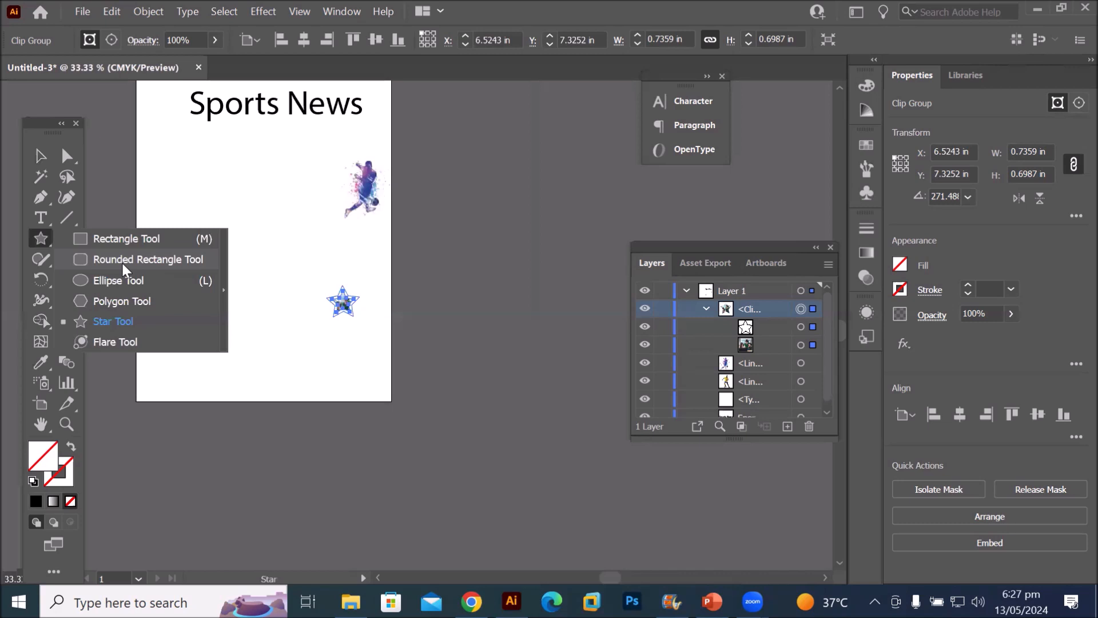
click(126, 280)
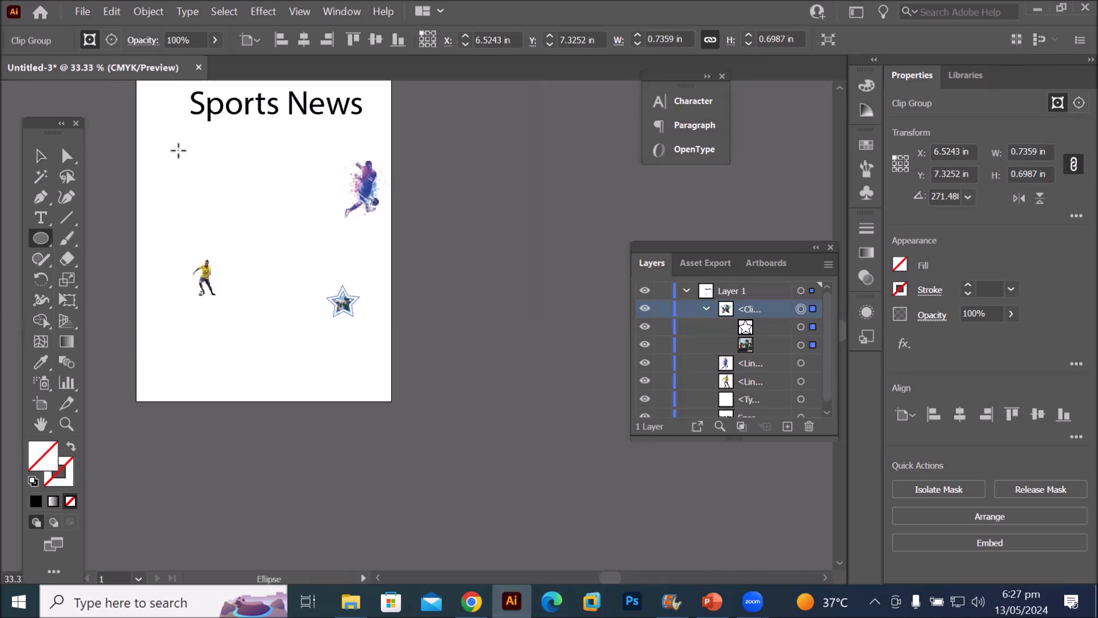
drag(166, 131, 274, 240)
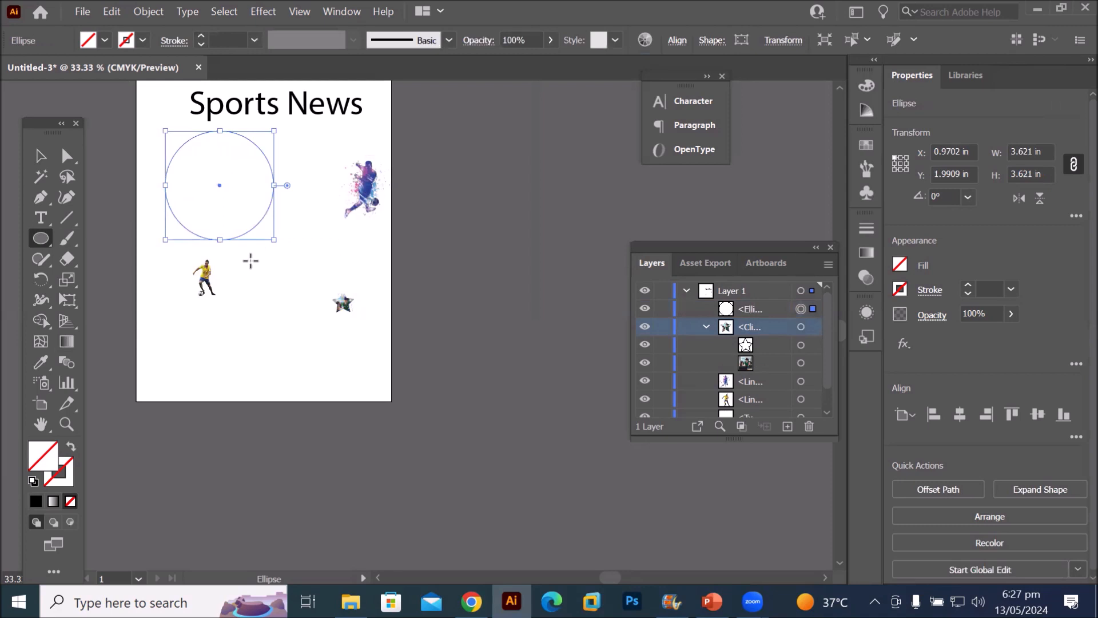
Draw a text frame about 7.78 by 2.41 in across the lower part of the page, clear its placeholder text and delete it
click(36, 217)
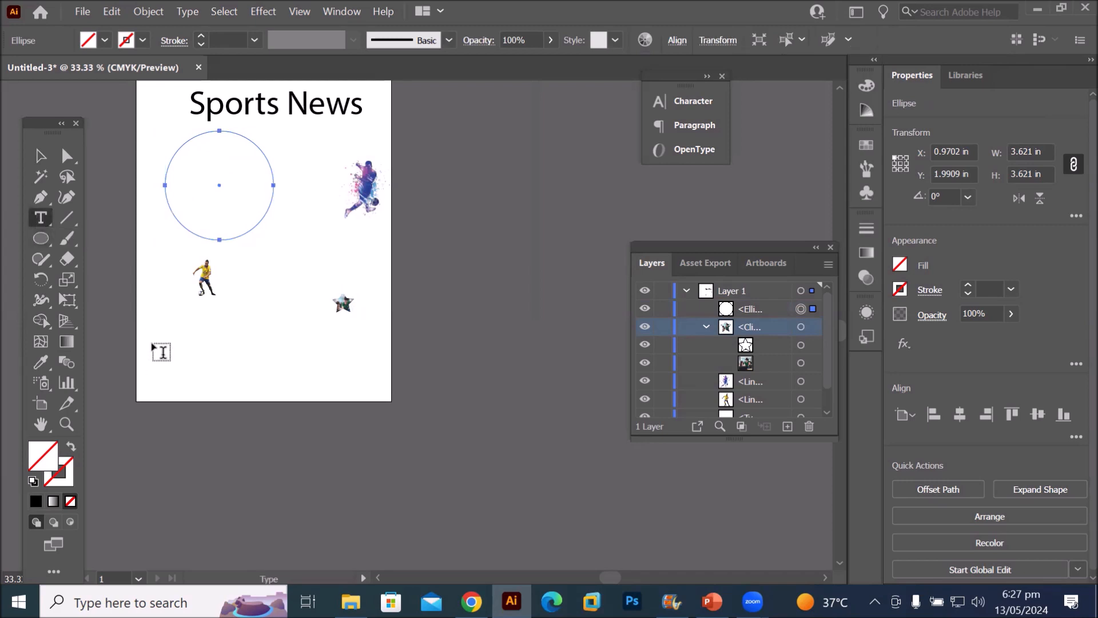
drag(147, 311, 380, 389)
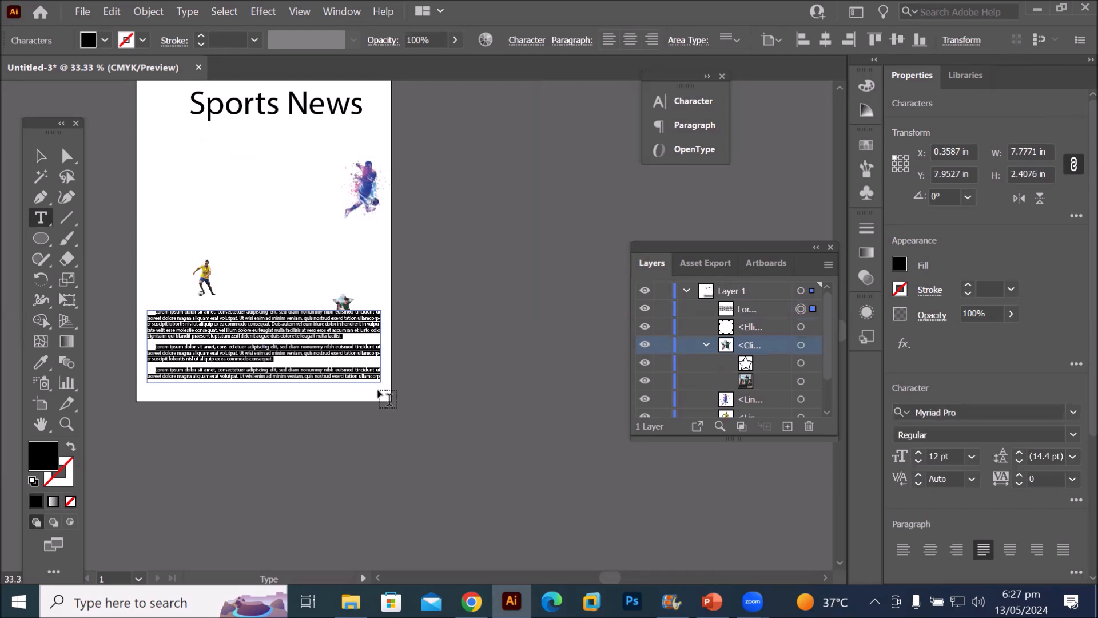
key(BackSpace)
click(40, 155)
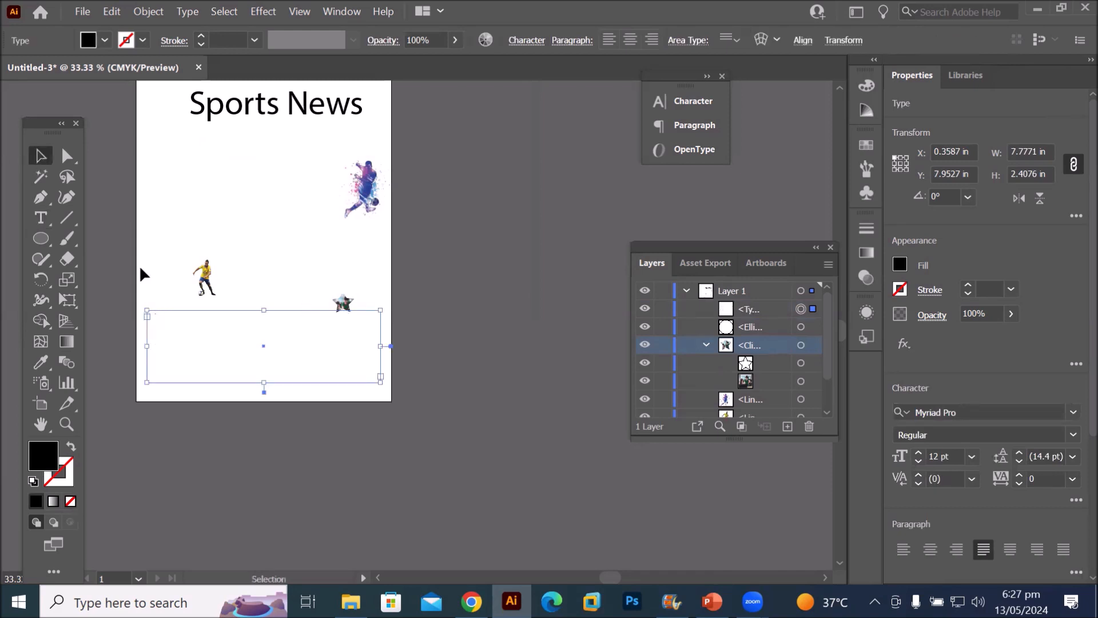
key(Delete)
Give the circle below the title the default white fill and 1 pt black stroke
click(204, 152)
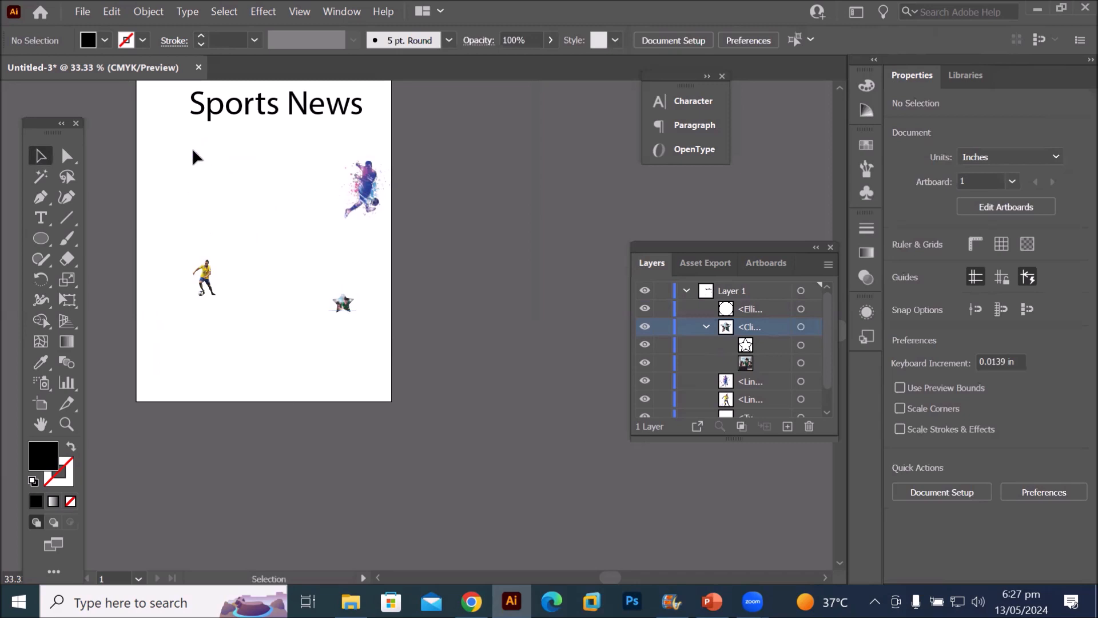
click(176, 152)
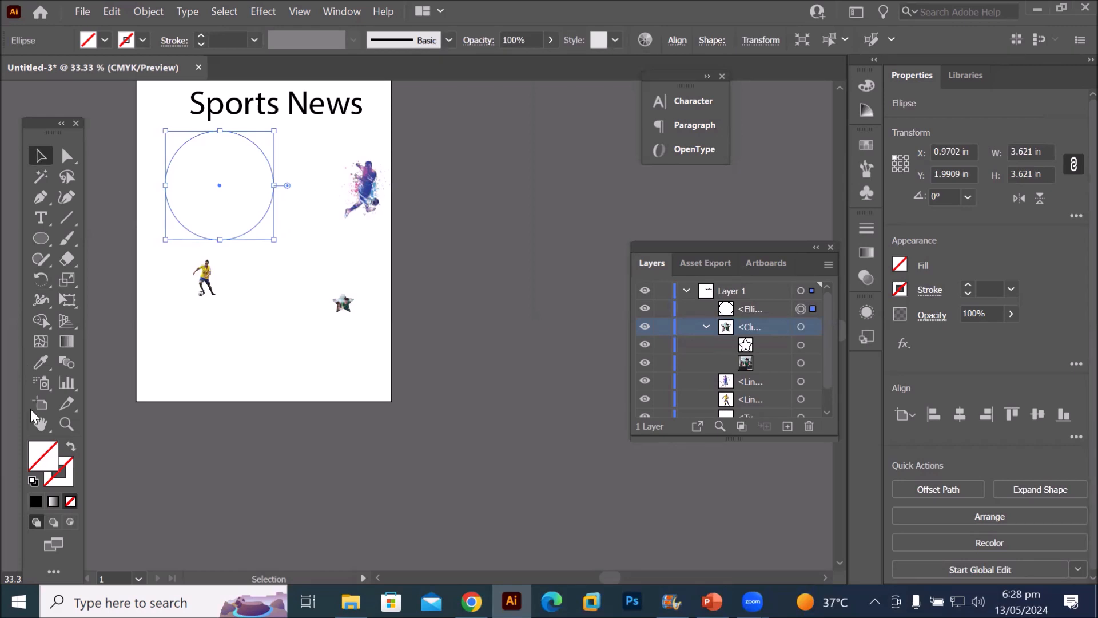
click(32, 479)
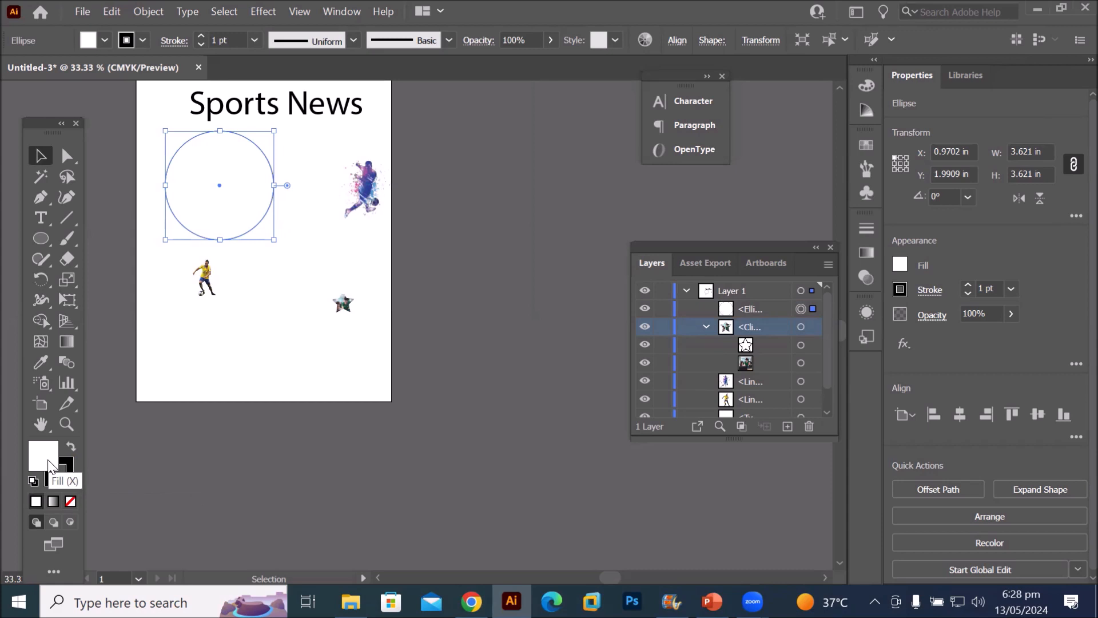
Convert the circle into an area type shape filled with the Lorem ipsum placeholder text using the Area Type tool
click(36, 221)
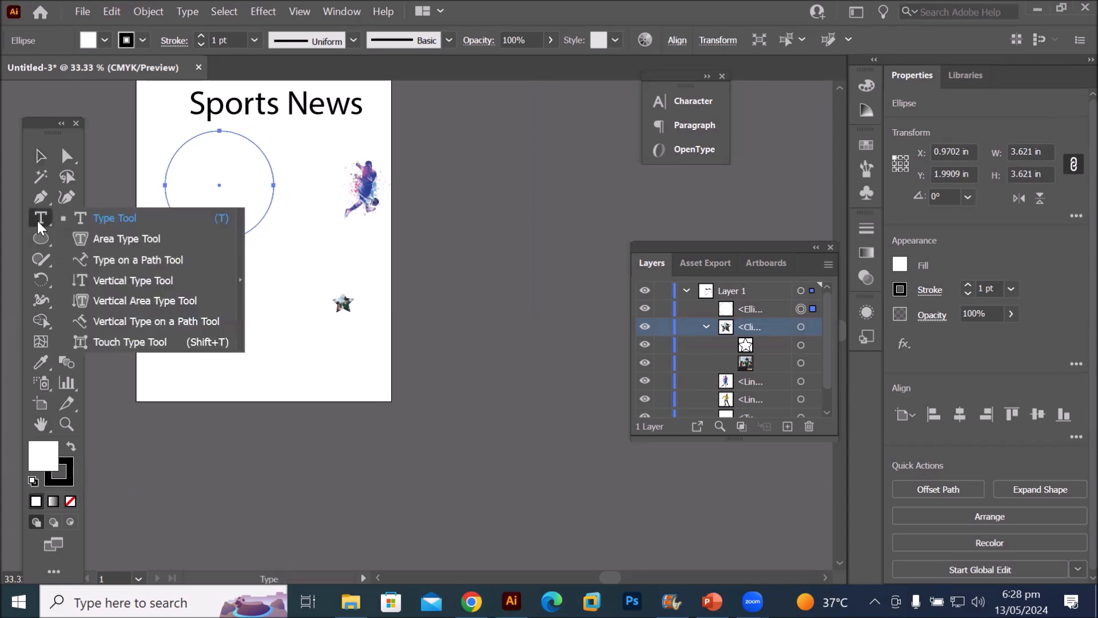
click(119, 243)
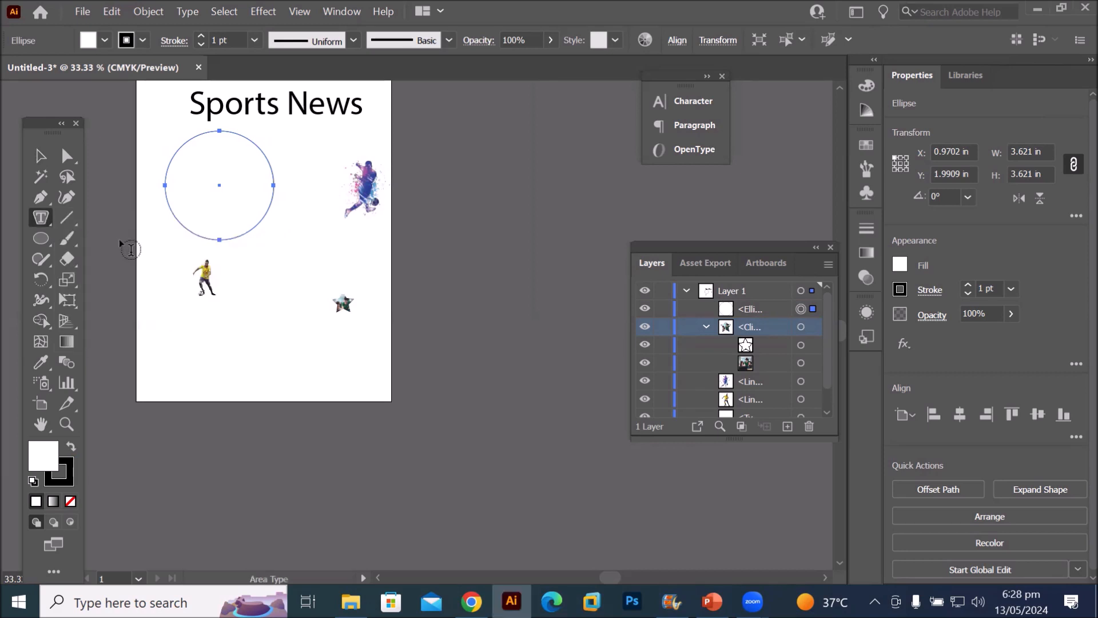
scroll(166, 122, up, 2)
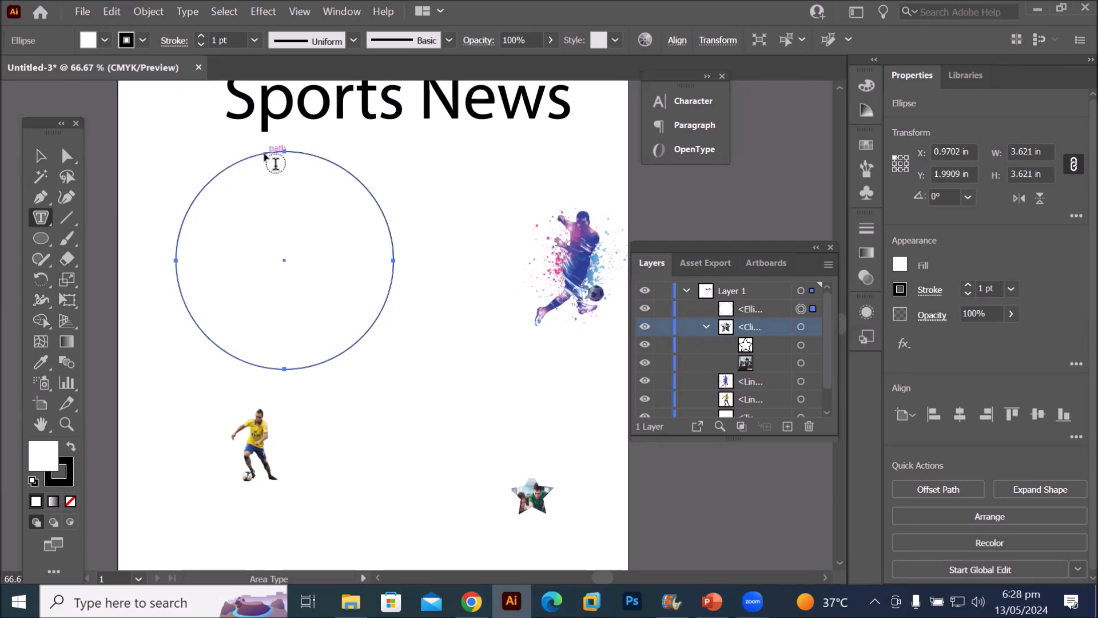
scroll(265, 153, up, 3)
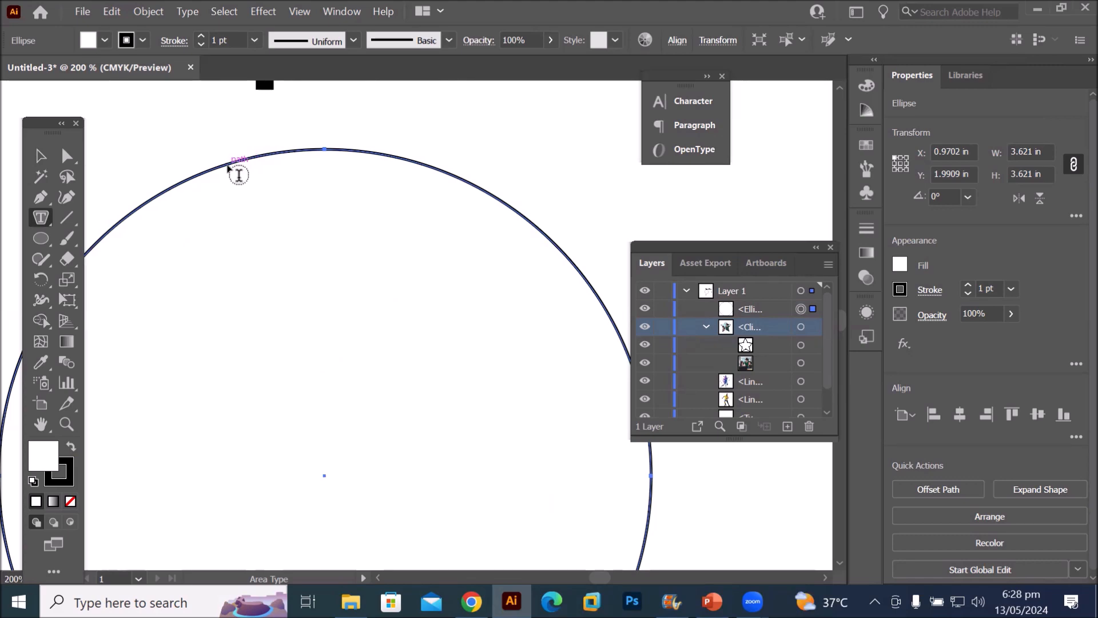
click(239, 175)
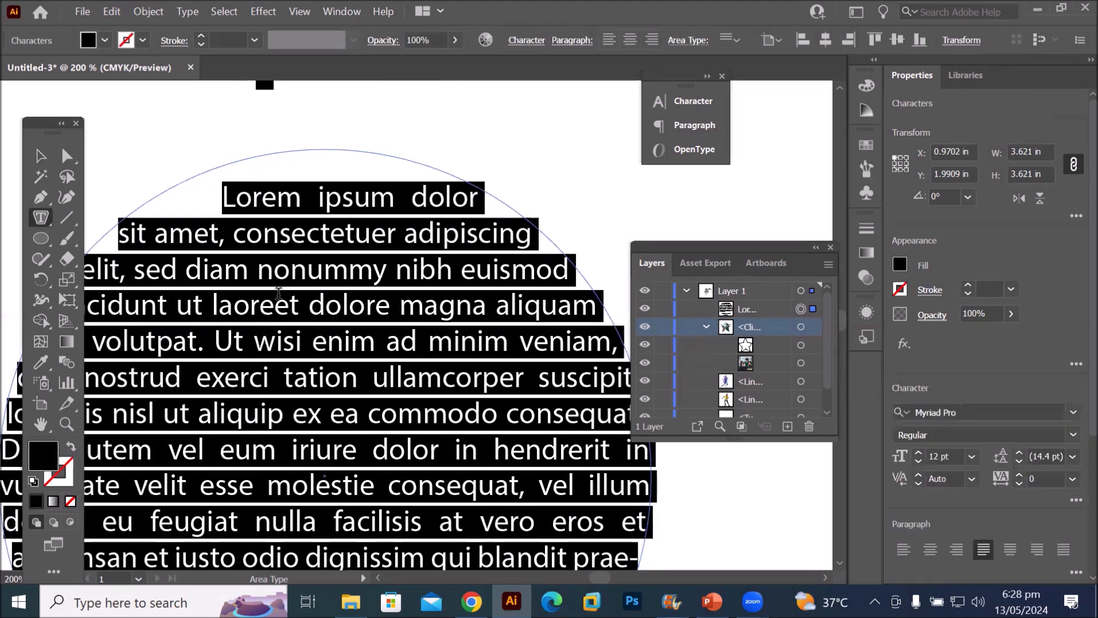
scroll(275, 294, down, 2)
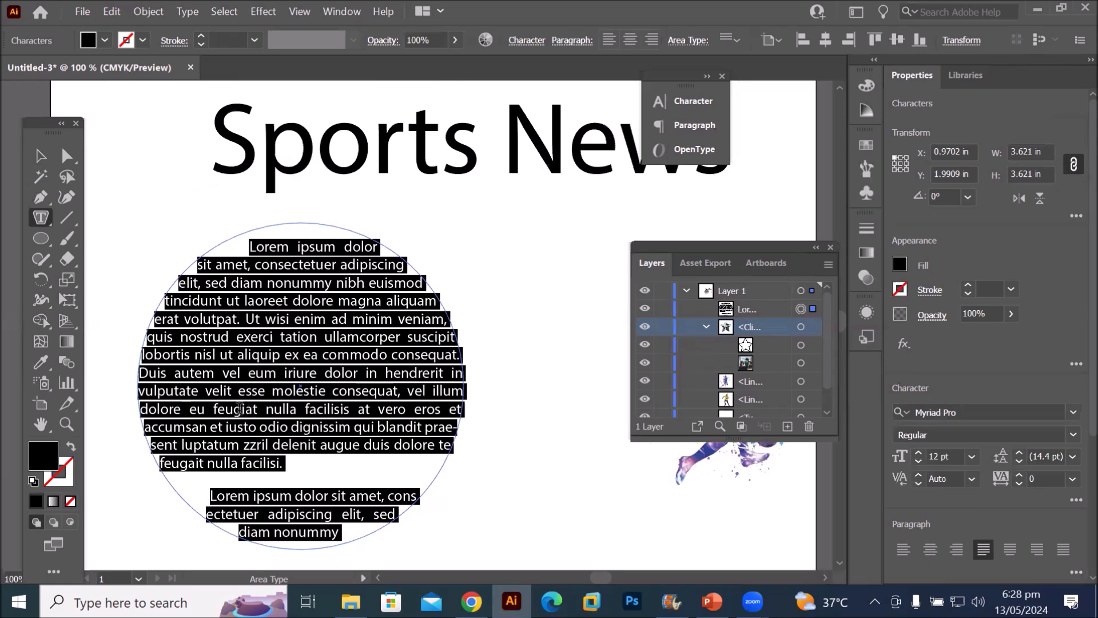
click(285, 293)
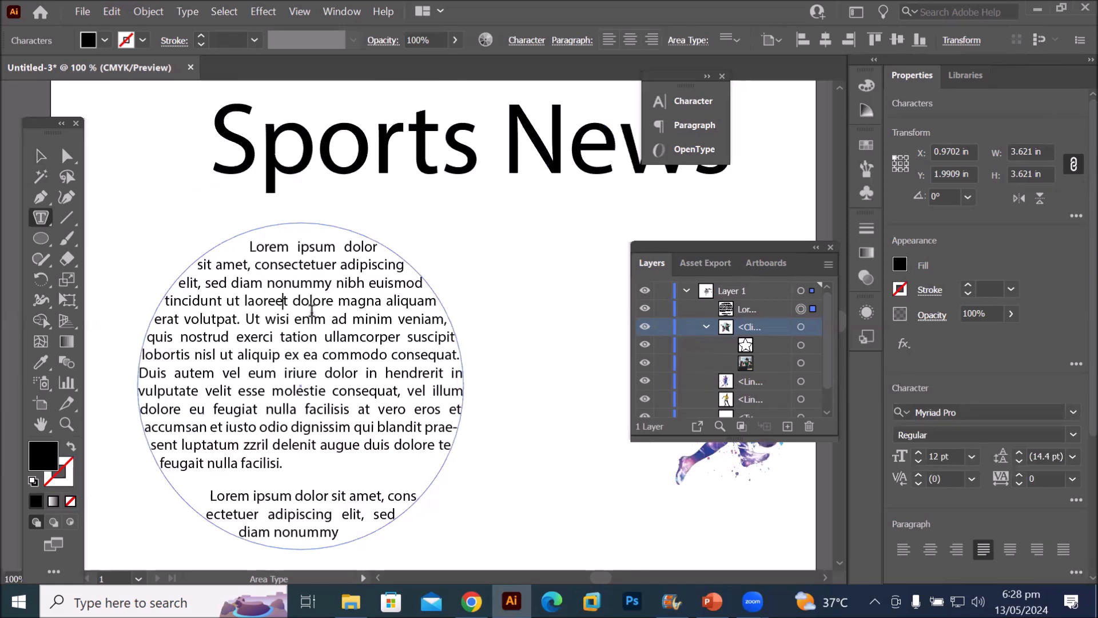
scroll(309, 309, down, 3)
scroll(316, 324, up, 1)
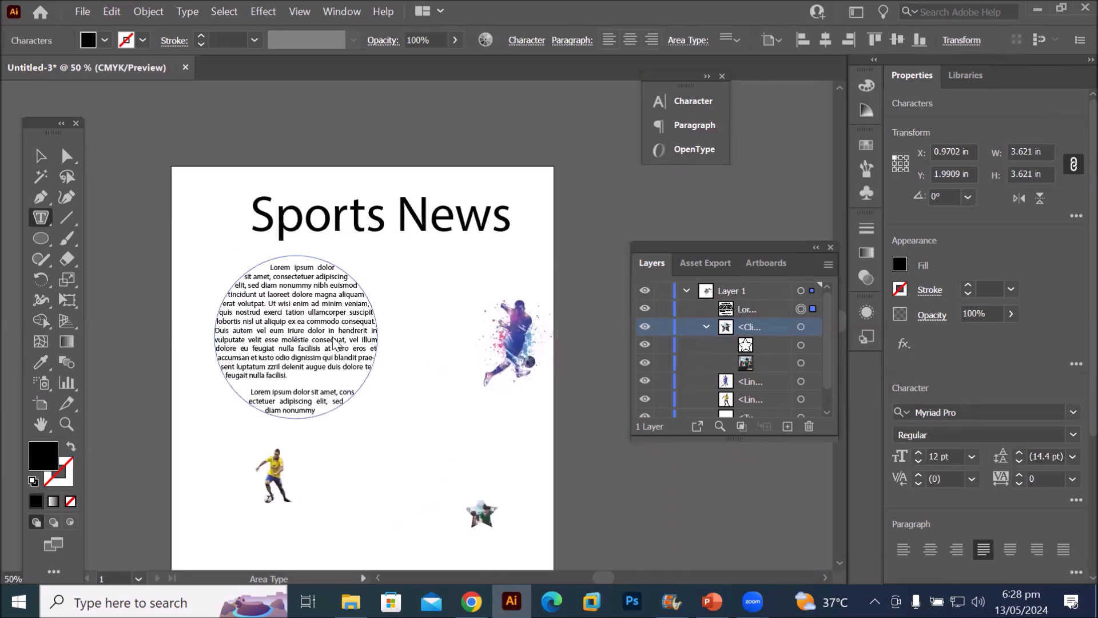
Draw a hexagon about 2.27 by 2.60 in between the yellow footballer and the star, with the default white fill and 1 pt black stroke
click(44, 241)
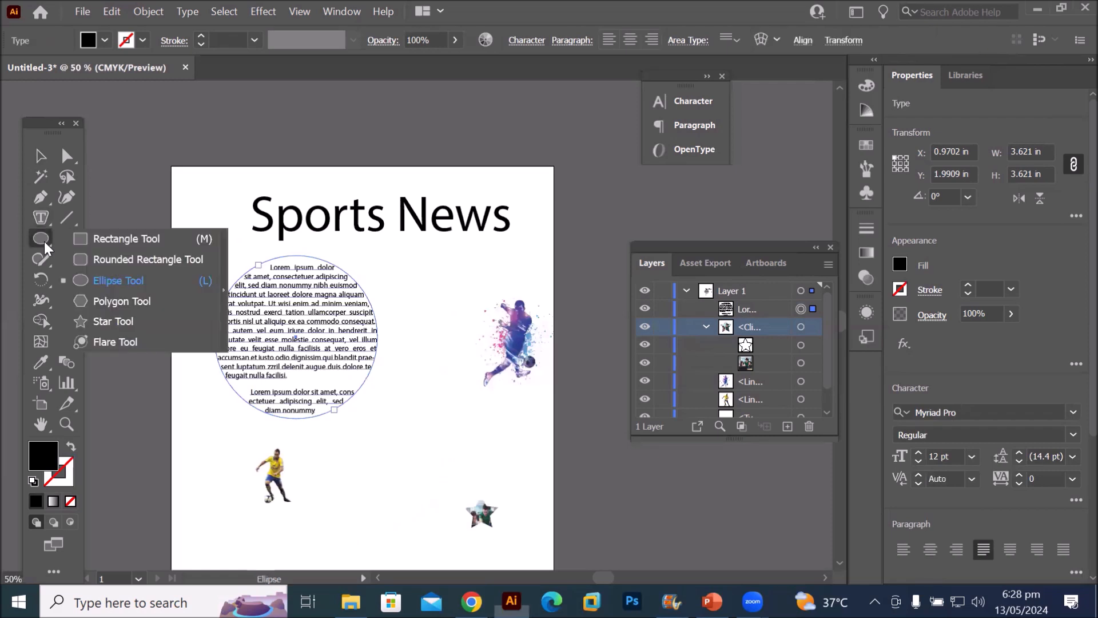
click(118, 302)
drag(372, 436, 425, 465)
key(v)
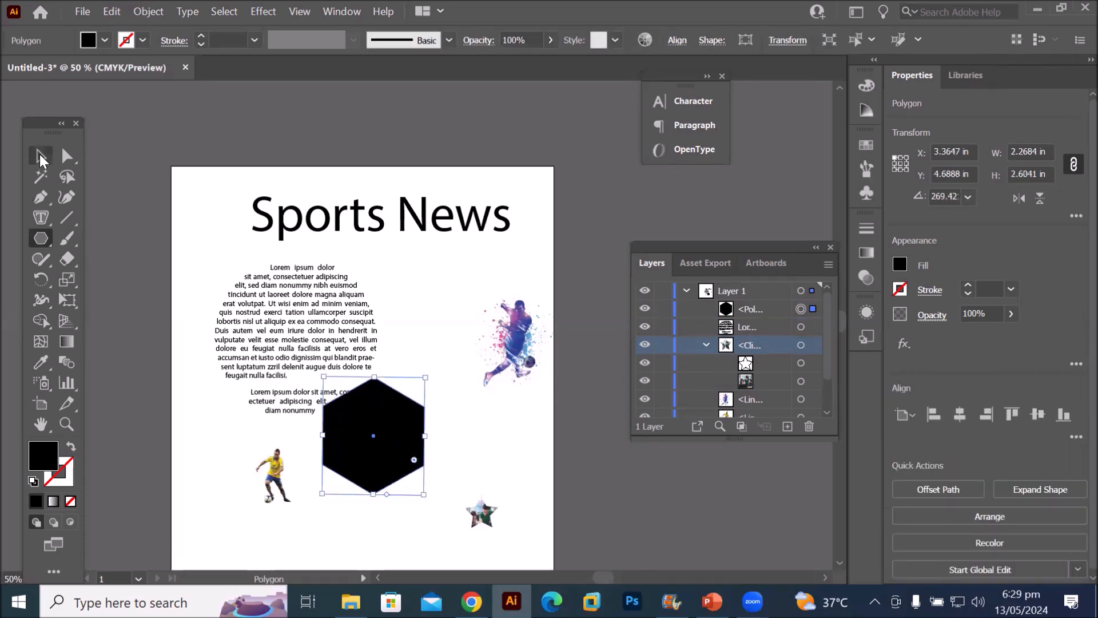
drag(372, 475, 368, 529)
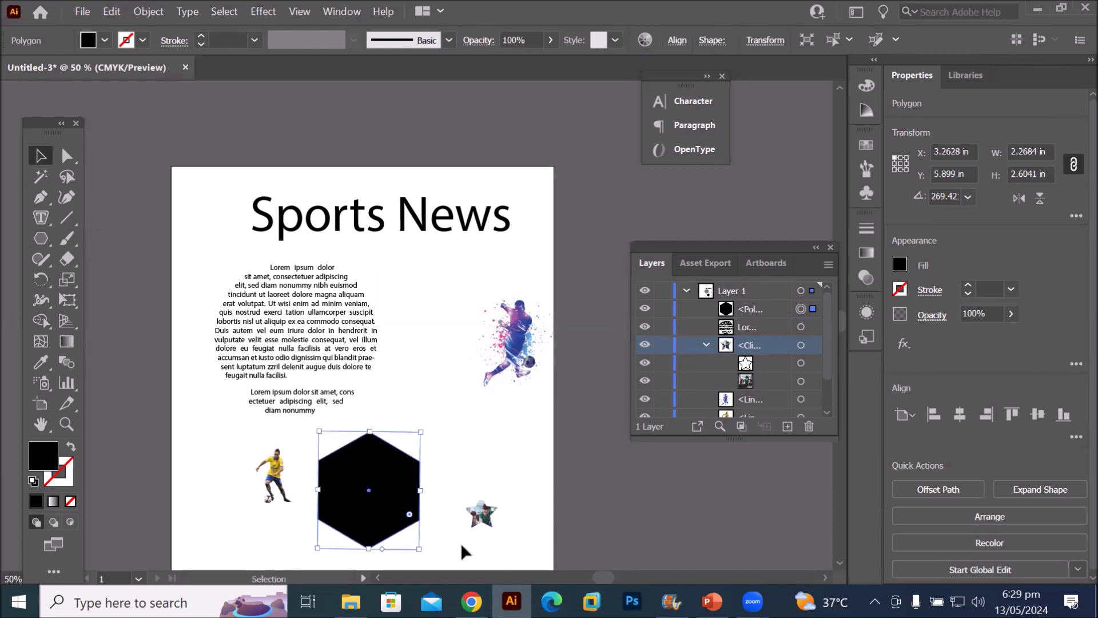
scroll(461, 543, up, 1)
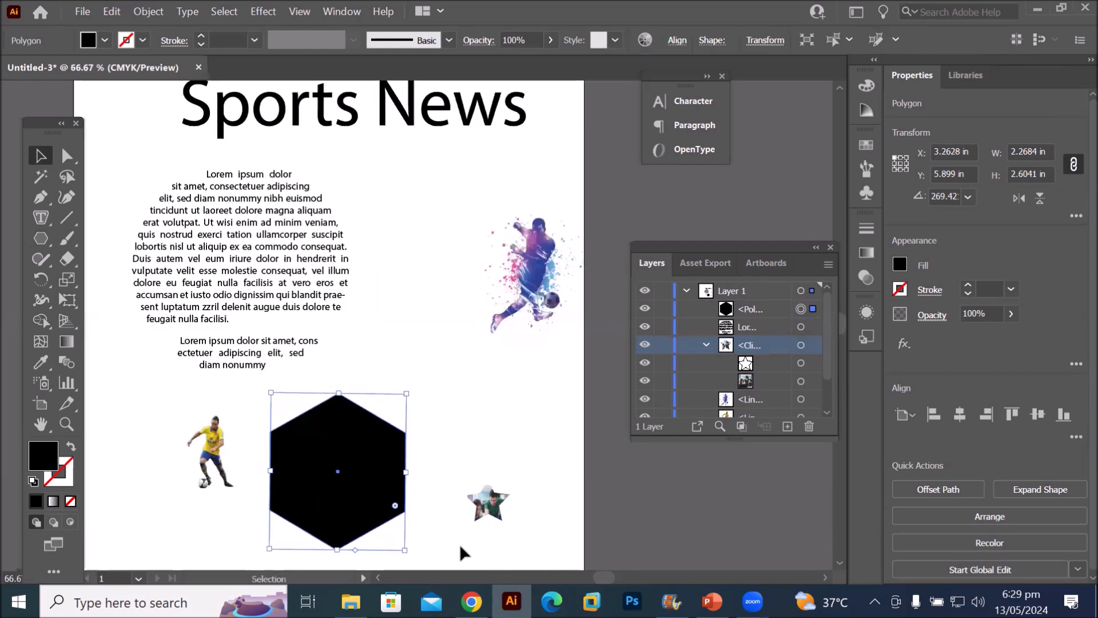
click(32, 481)
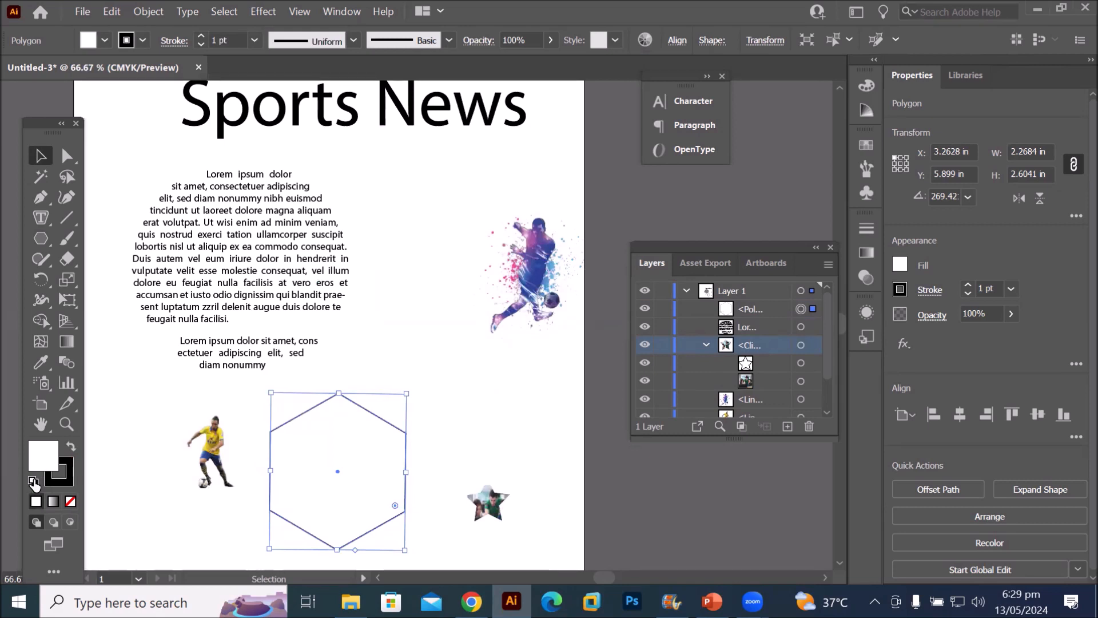
Fill the hexagon with Lorem ipsum placeholder text using the Area Type tool
drag(39, 217, 143, 247)
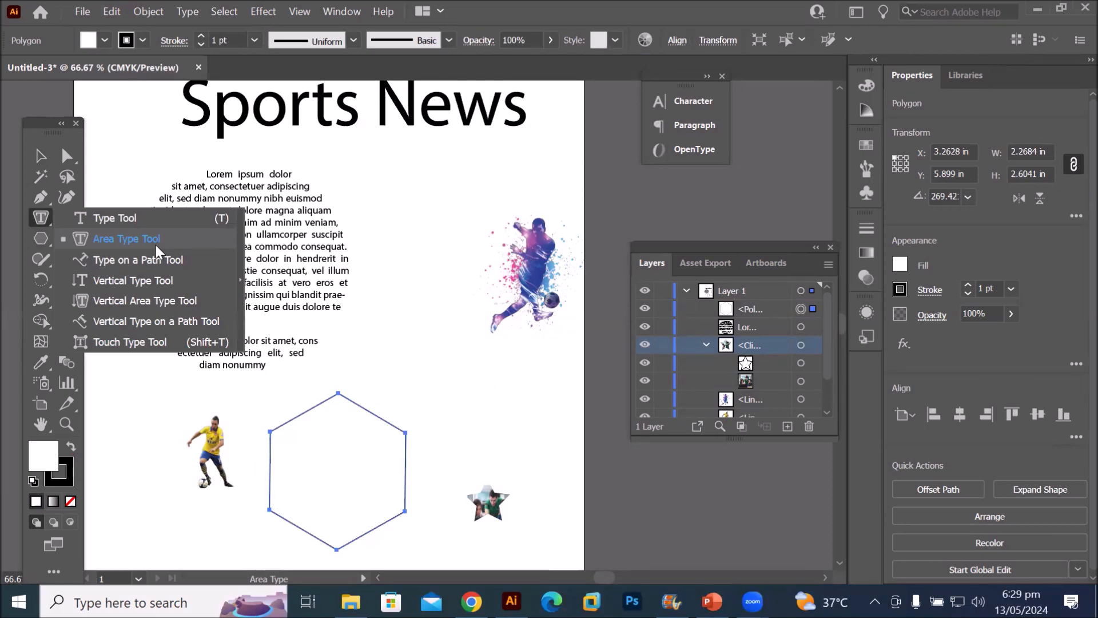
click(155, 245)
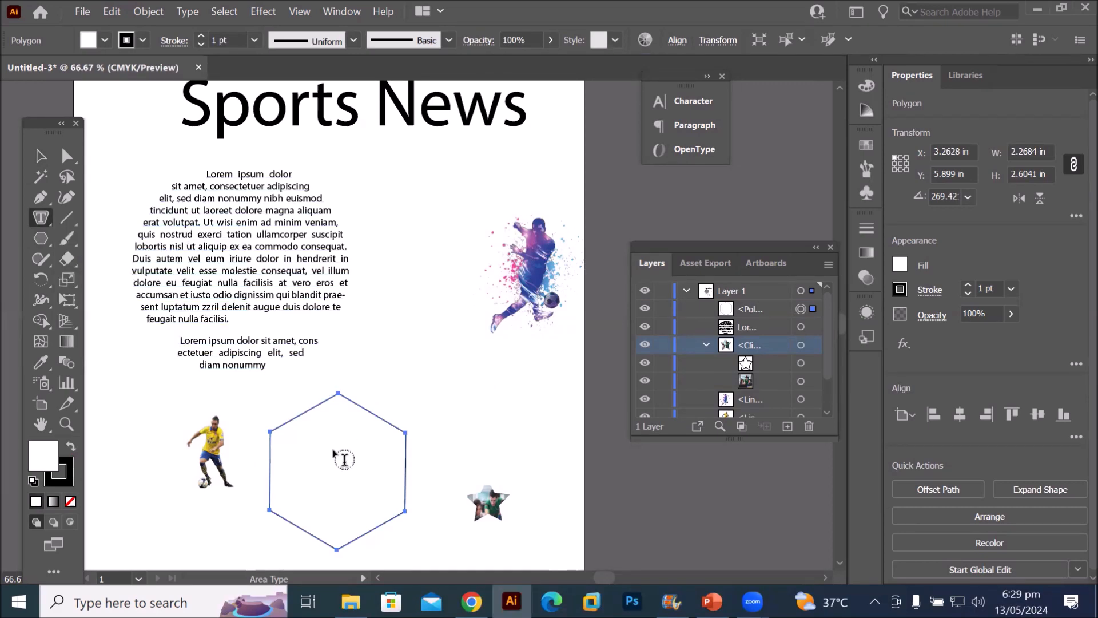
scroll(335, 473, up, 2)
scroll(332, 449, up, 2)
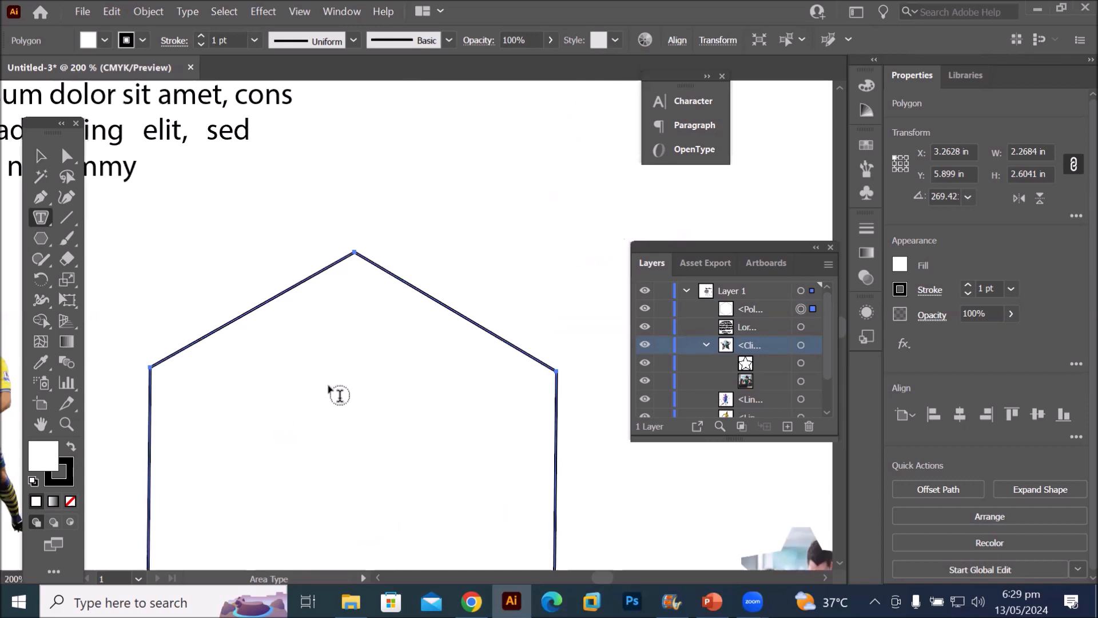
click(321, 273)
scroll(580, 545, down, 3)
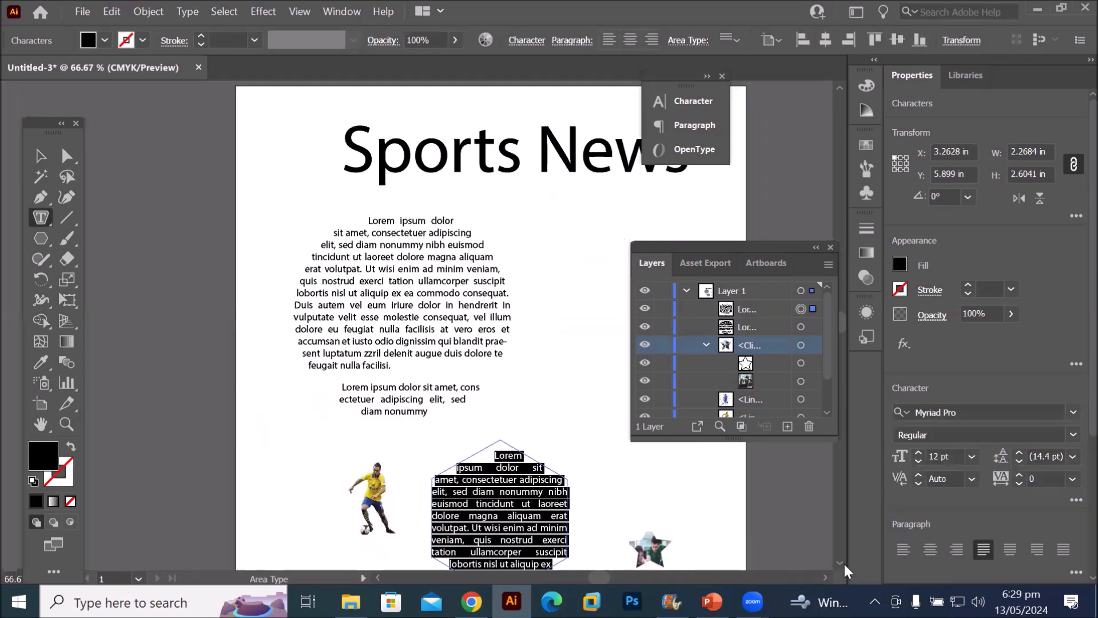
scroll(844, 562, down, 5)
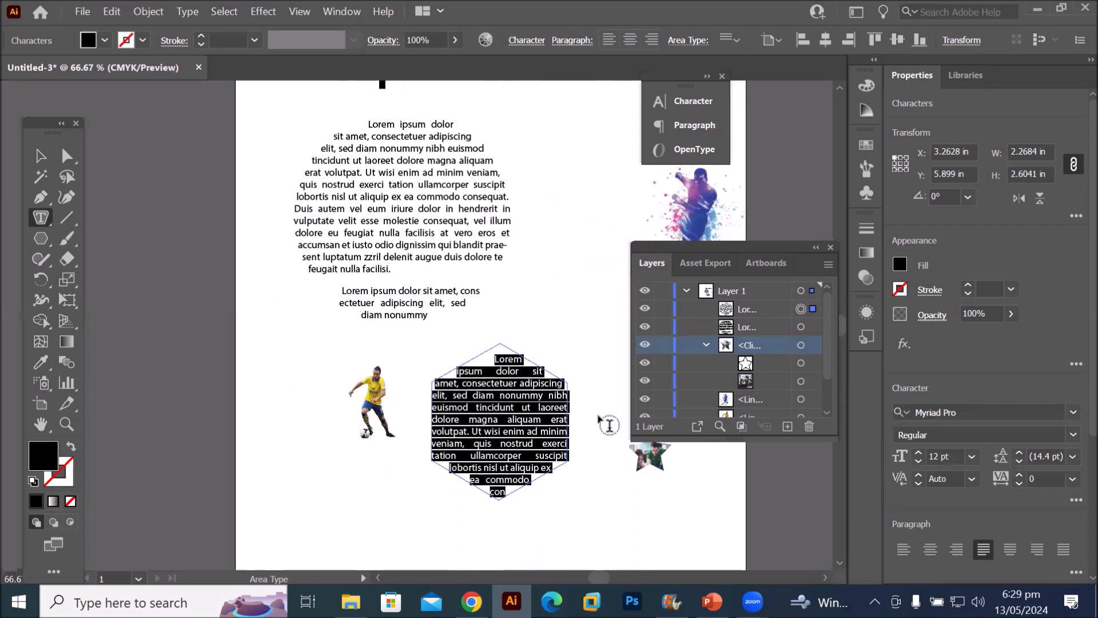
Move the text-filled hexagon's upper-left corner out to about X 2.87, Y 6.31 in and its upper-right corner to about X 5.65, Y 6.25 in
scroll(600, 420, up, 2)
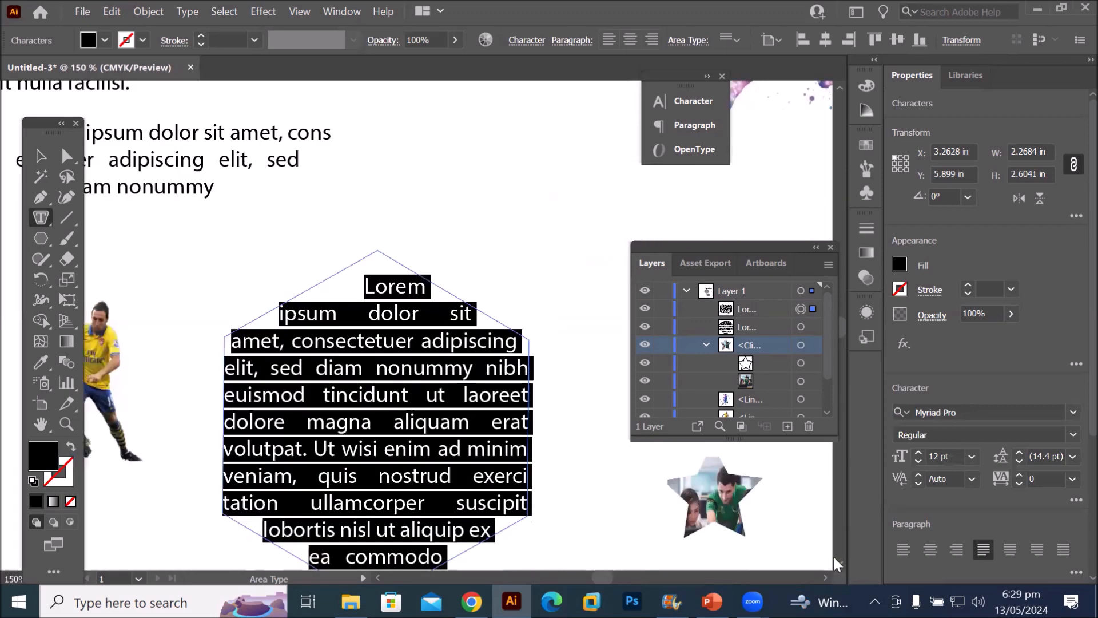
scroll(836, 551, down, 10)
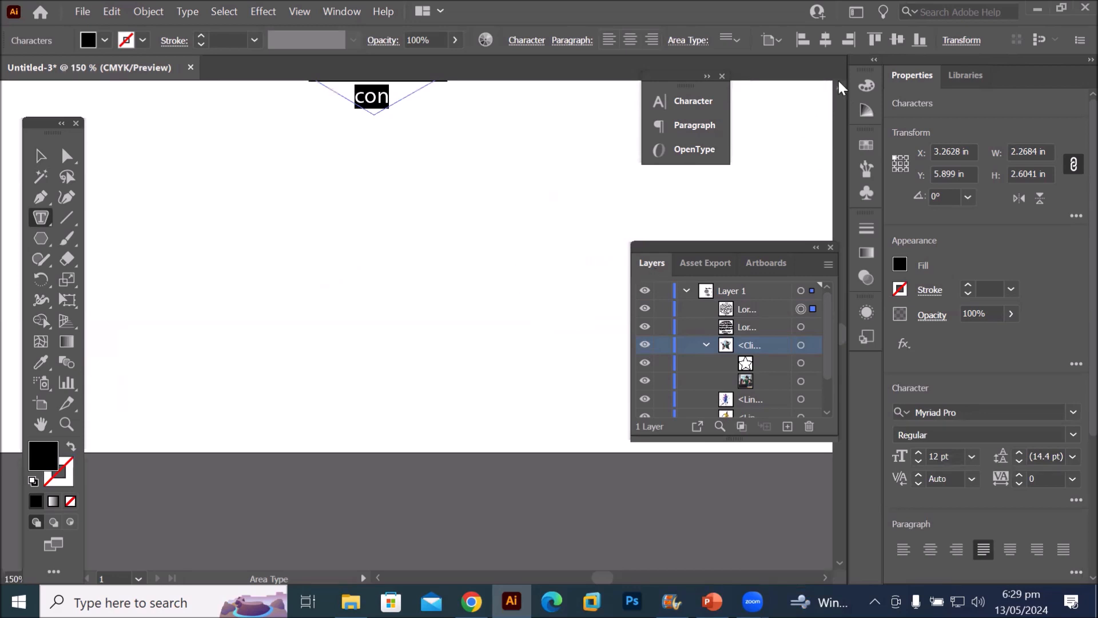
scroll(839, 82, up, 8)
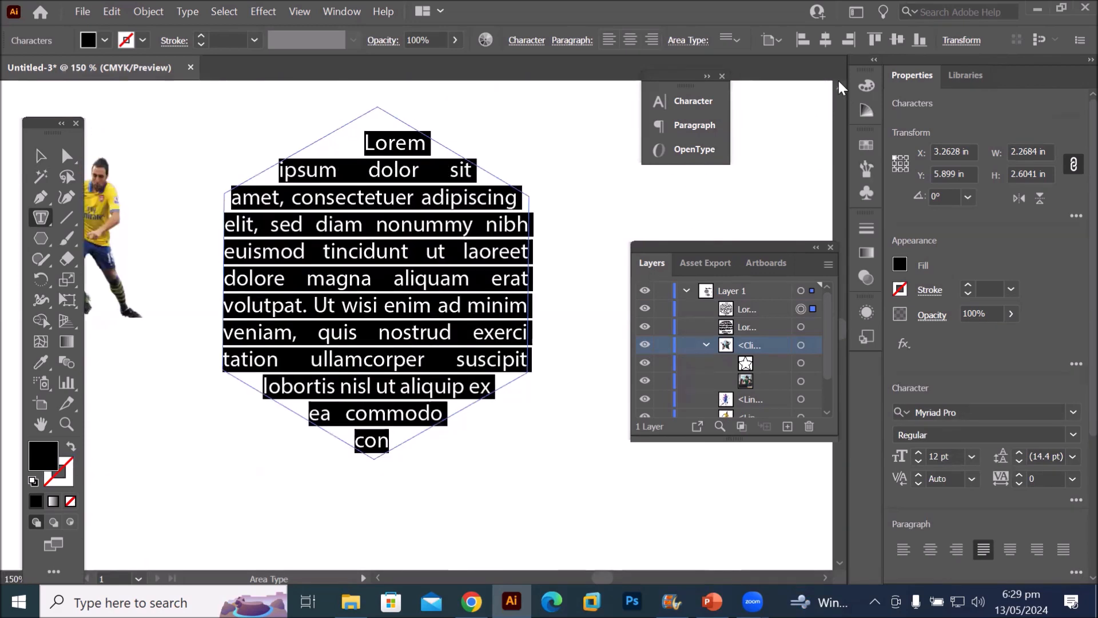
scroll(839, 82, up, 1)
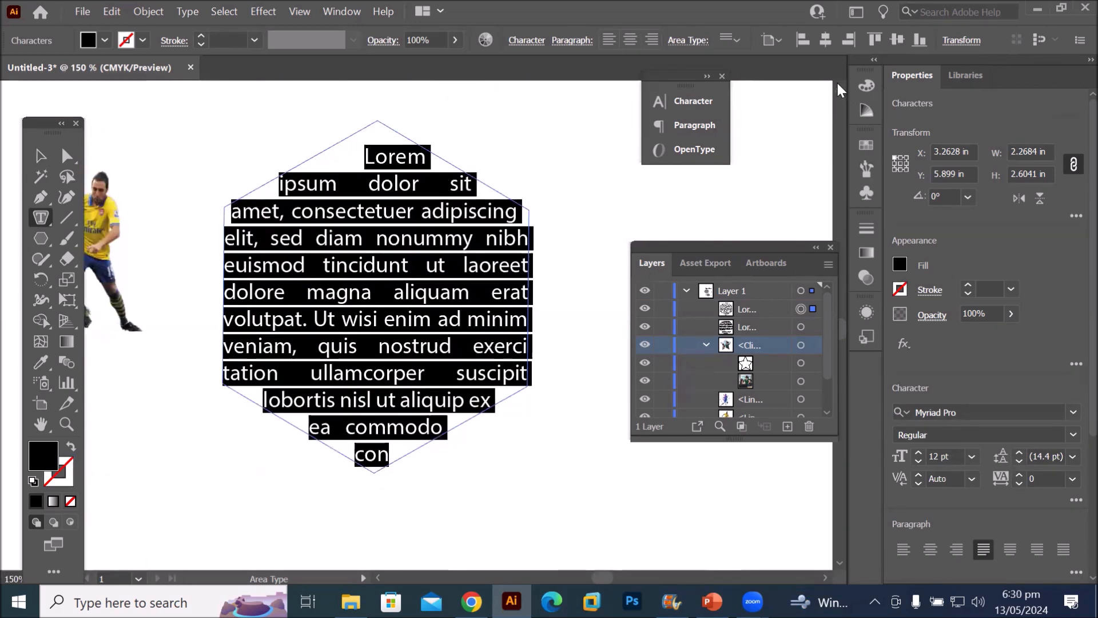
click(68, 153)
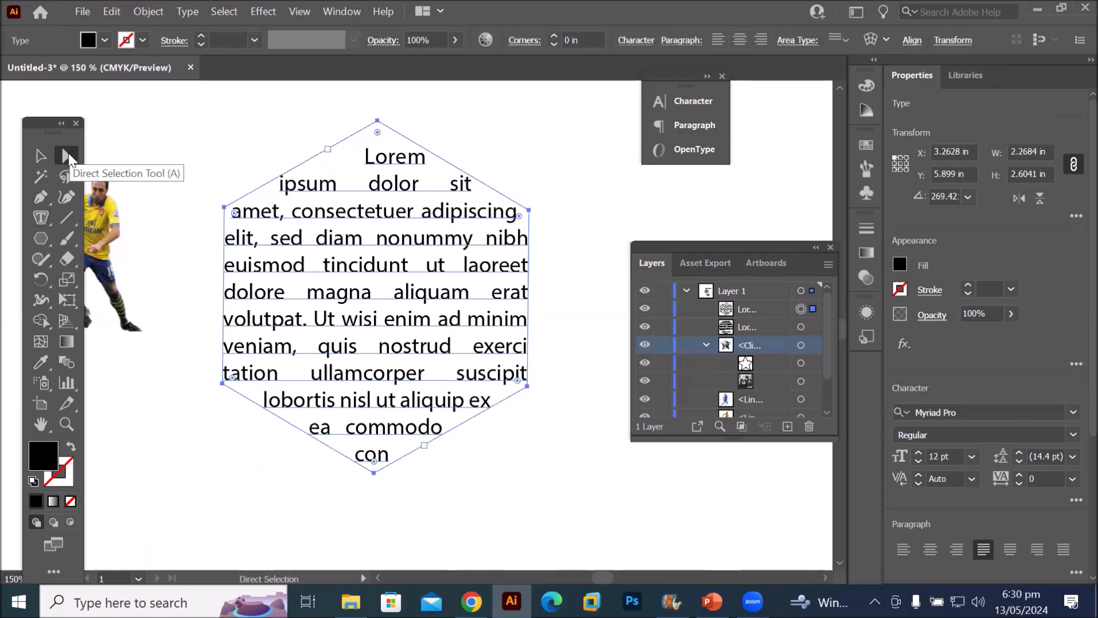
drag(377, 132, 347, 121)
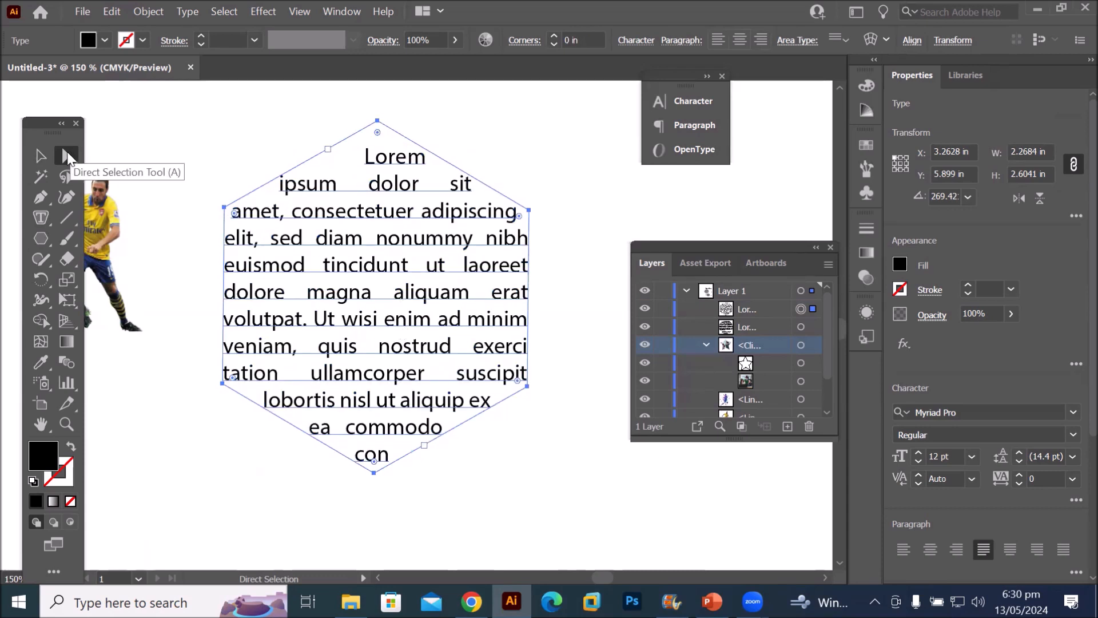
click(224, 209)
drag(225, 210, 170, 176)
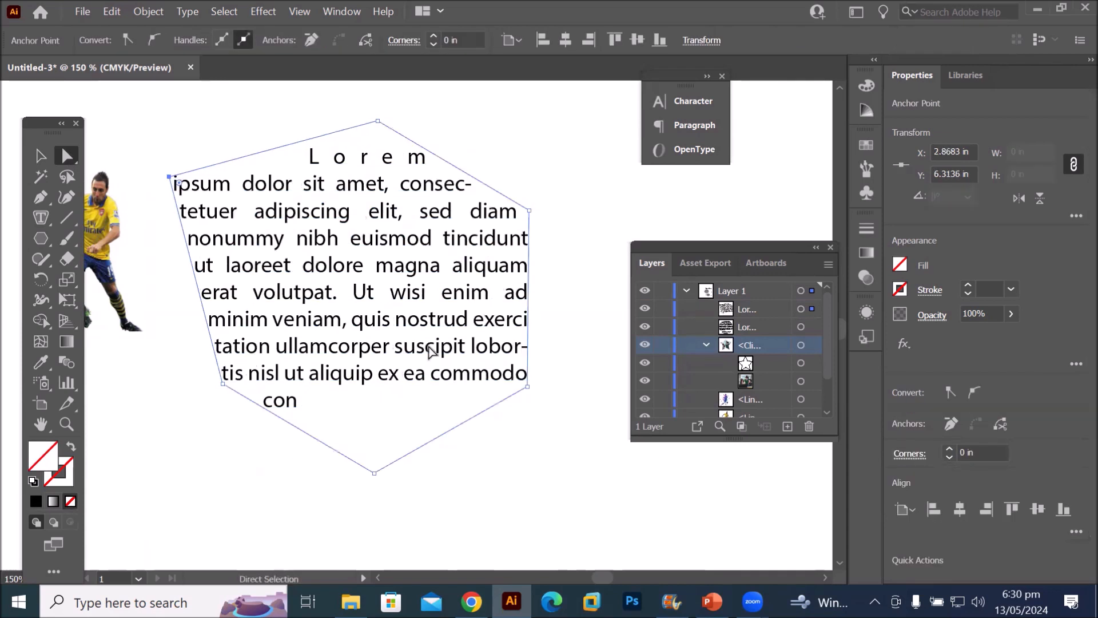
drag(530, 210, 545, 170)
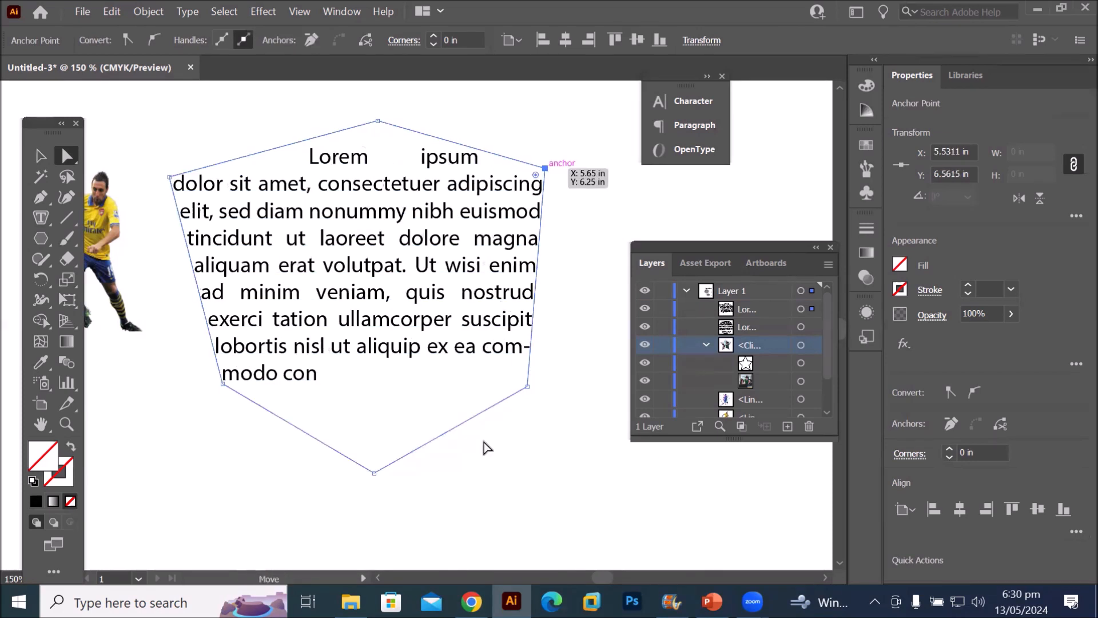
Move the whole reshaped text shape slightly up so its lower-right corner sits at about X 5.52, Y 7.68 in
drag(166, 360, 563, 406)
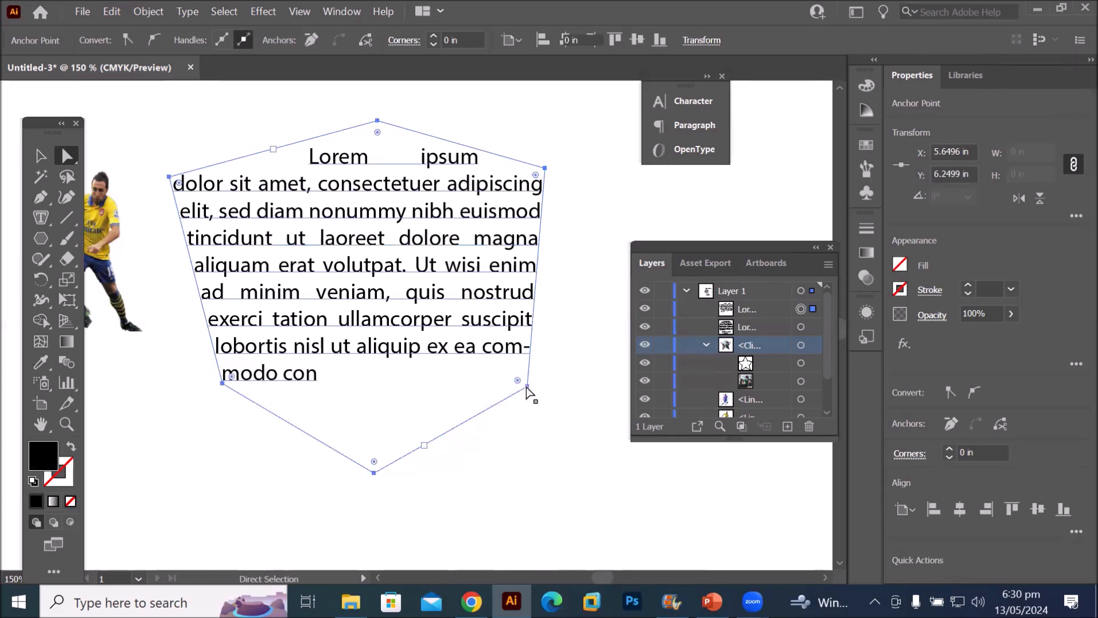
click(528, 387)
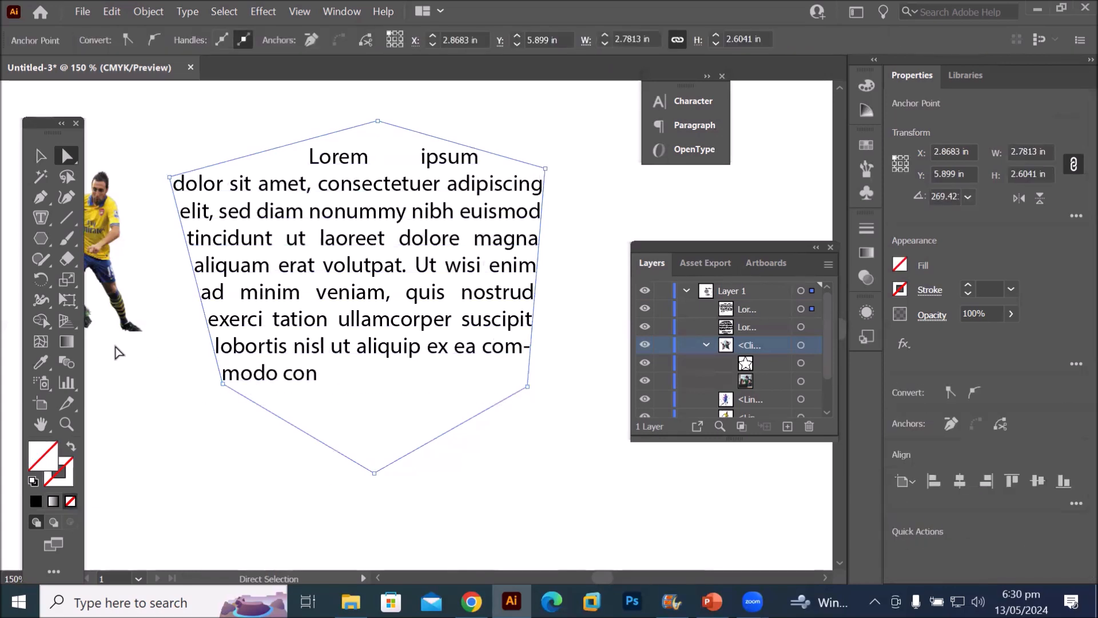
drag(175, 350, 502, 423)
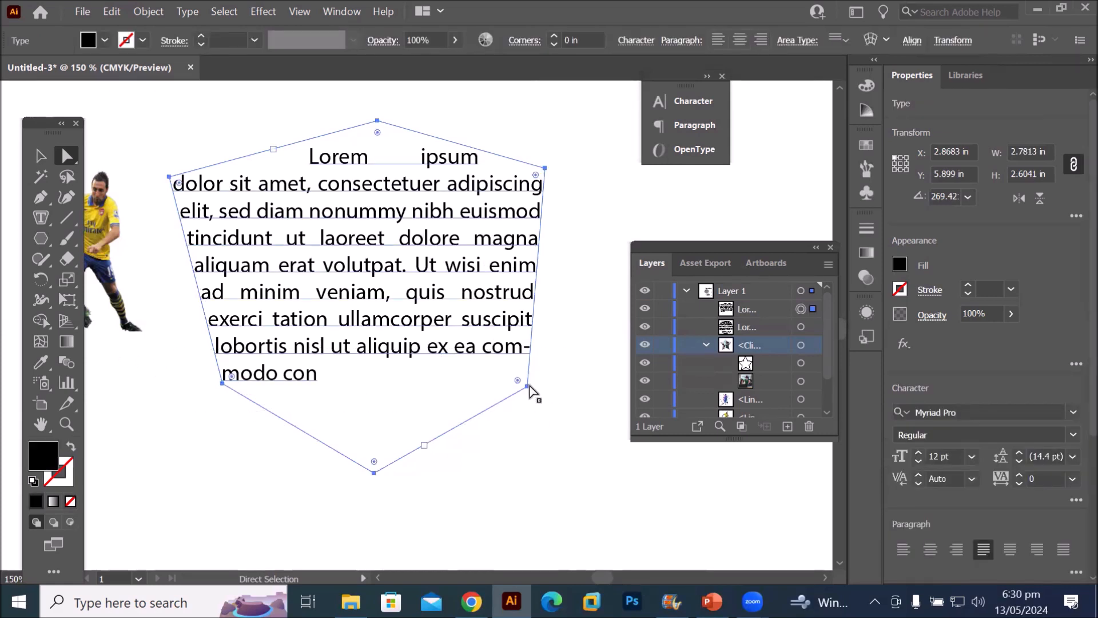
drag(529, 381, 528, 359)
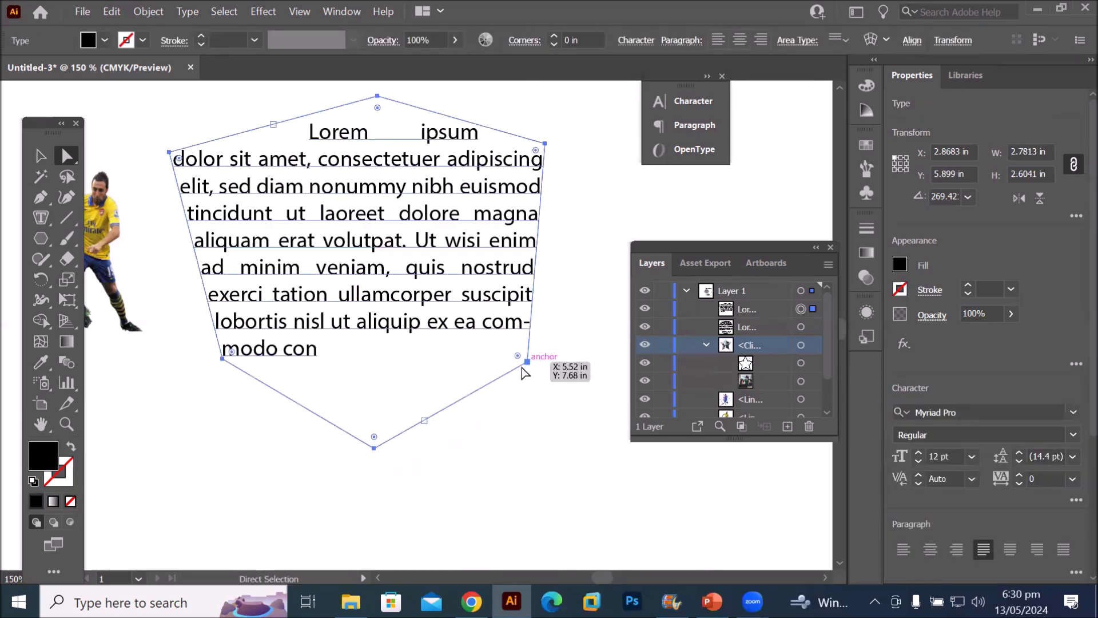
Select the text shape's lower-left and lower-right corner points with the Lasso tool and move both slightly down and left
click(63, 177)
mouse_move(196, 334)
mouse_down()
mouse_move(190, 368)
mouse_move(212, 383)
mouse_move(480, 400)
mouse_move(535, 385)
mouse_move(562, 330)
mouse_move(464, 319)
mouse_move(217, 322)
mouse_move(195, 342)
mouse_up()
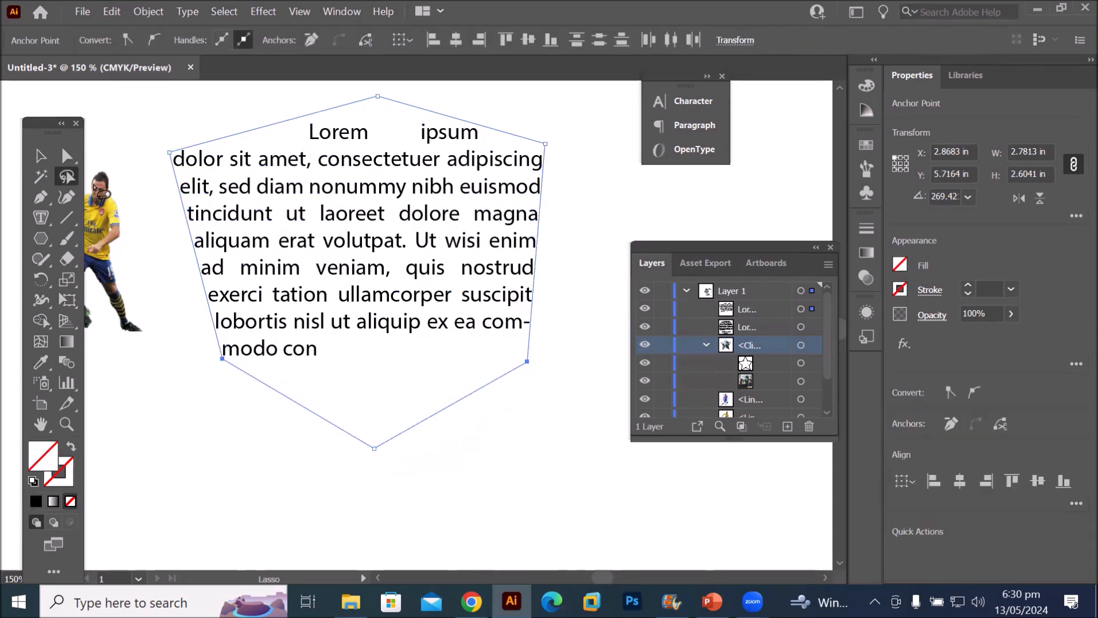
click(67, 155)
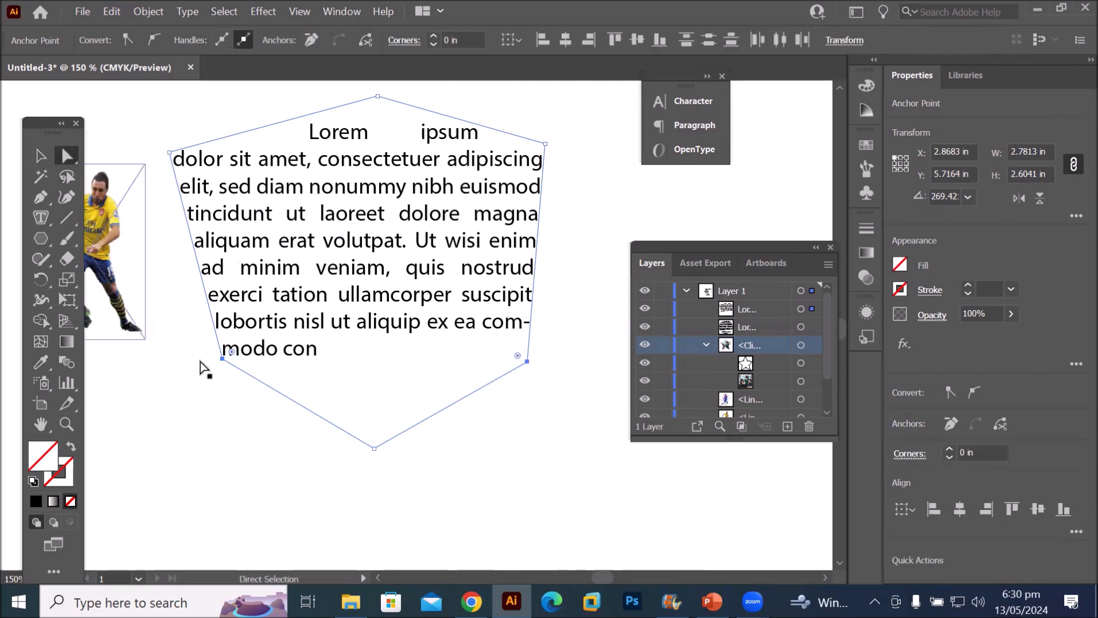
drag(224, 363, 215, 384)
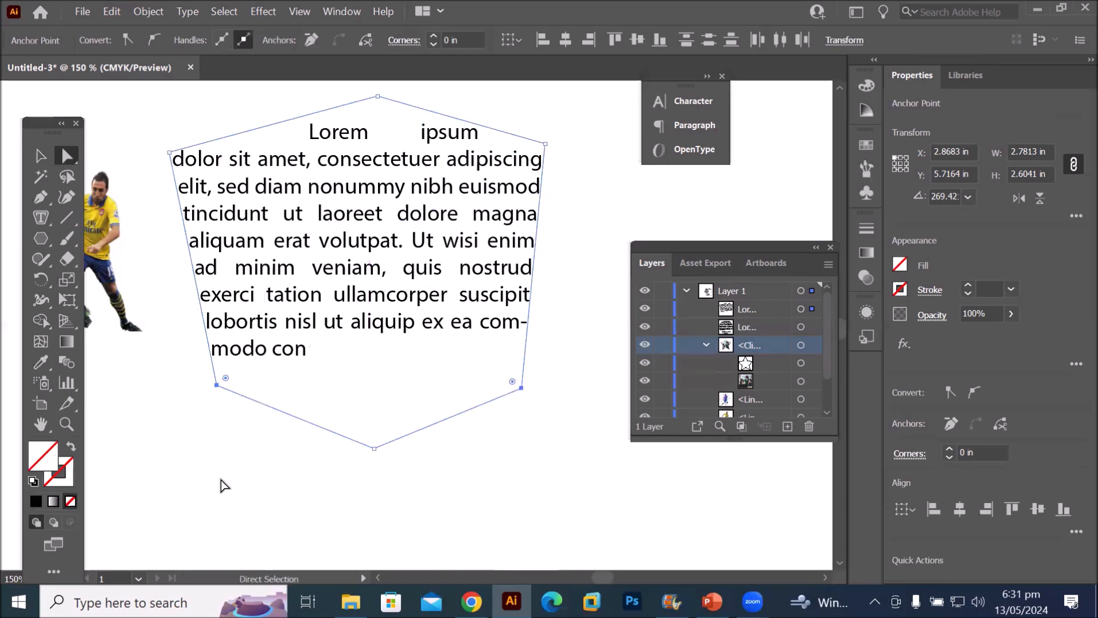
Pull the text shape's bottom point up into the text to about X 4.29, Y 6.95 in, forming an inverted V notch
drag(375, 450, 361, 267)
click(359, 450)
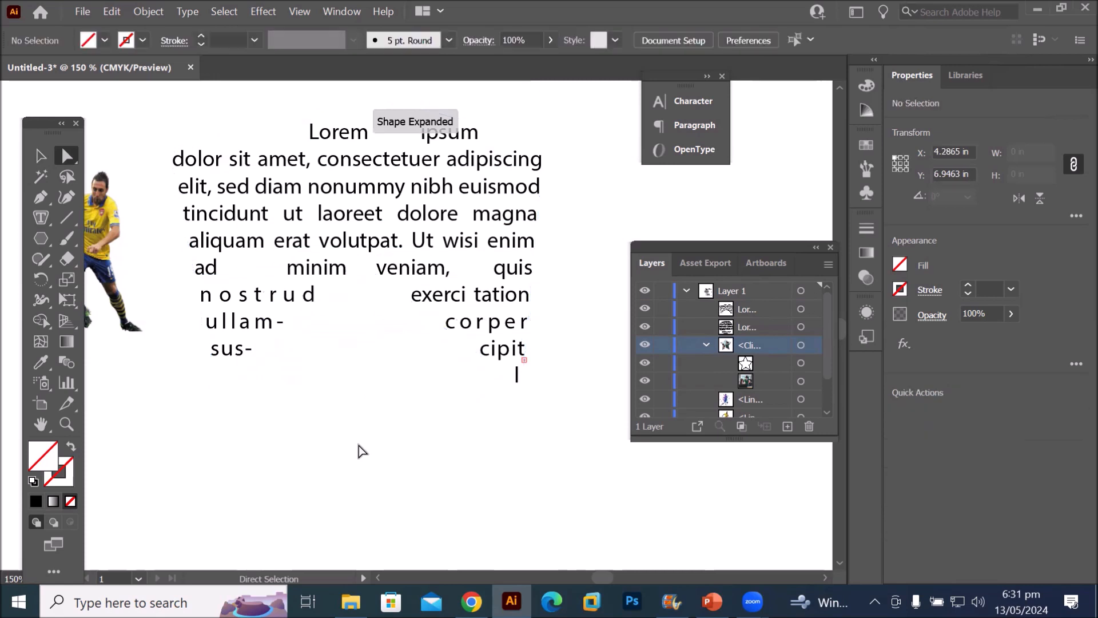
scroll(413, 424, down, 1)
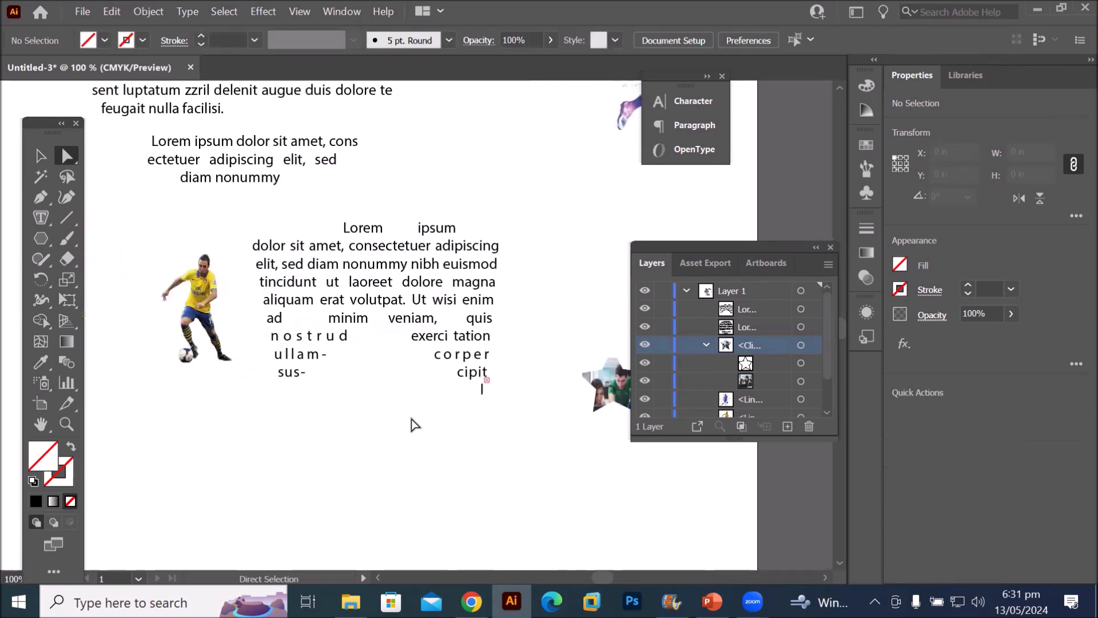
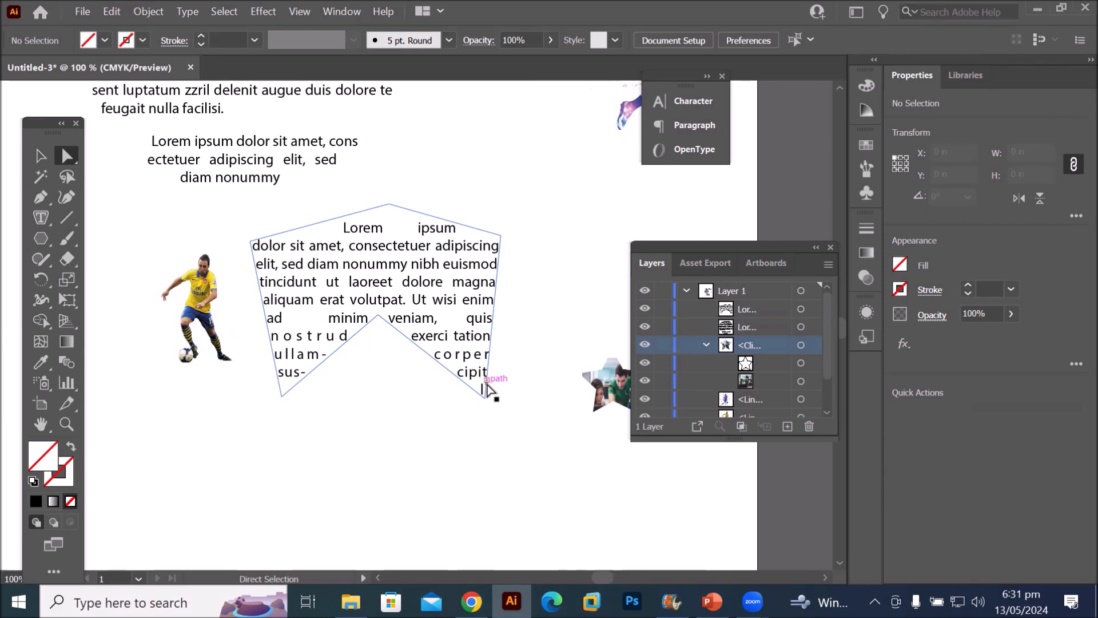
Thread the shape's overflow text into a new text frame about 2.67 by 1.27 in below it
click(841, 562)
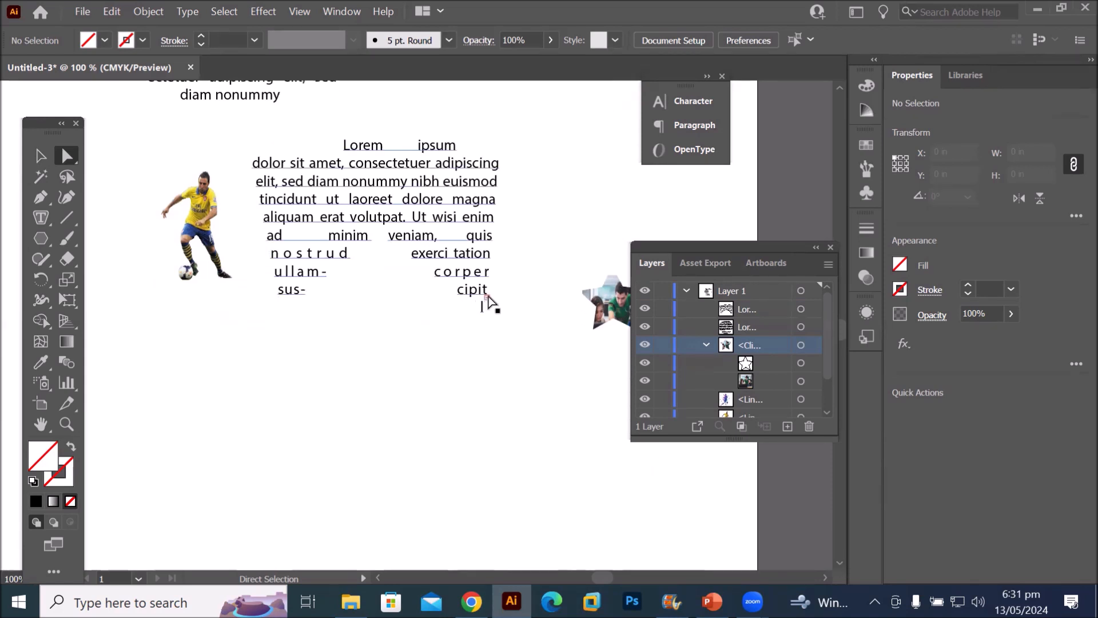
click(488, 296)
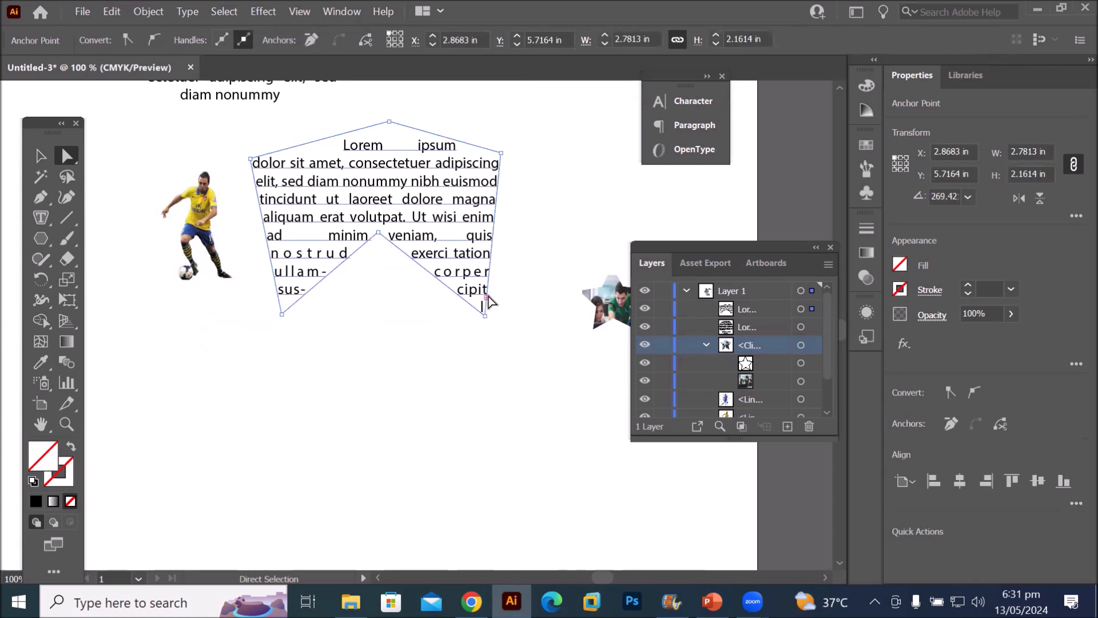
click(41, 156)
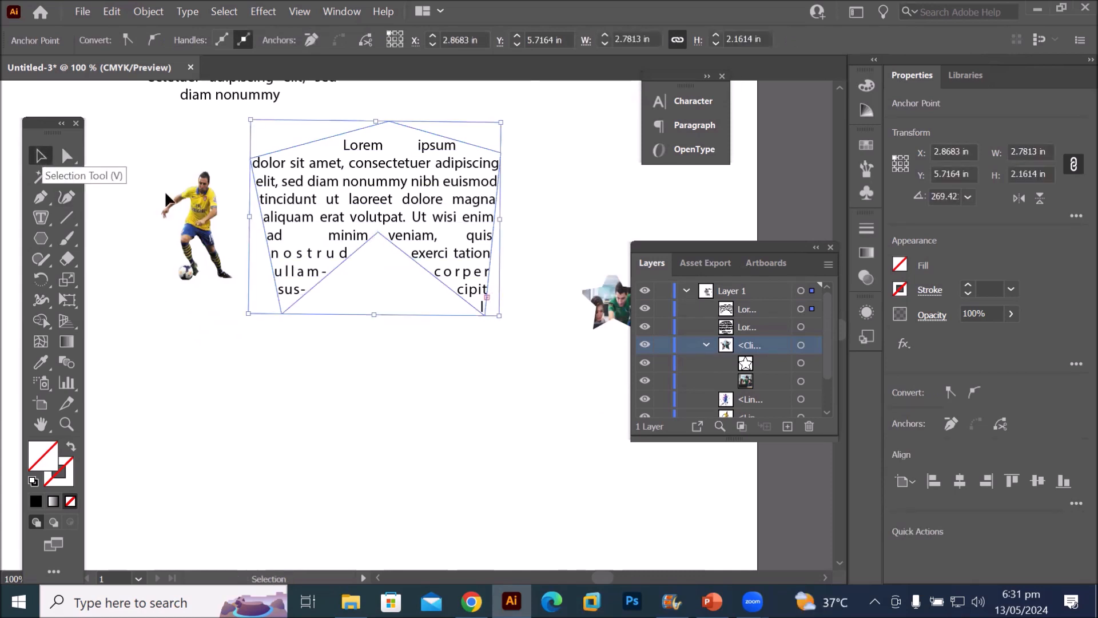
click(490, 303)
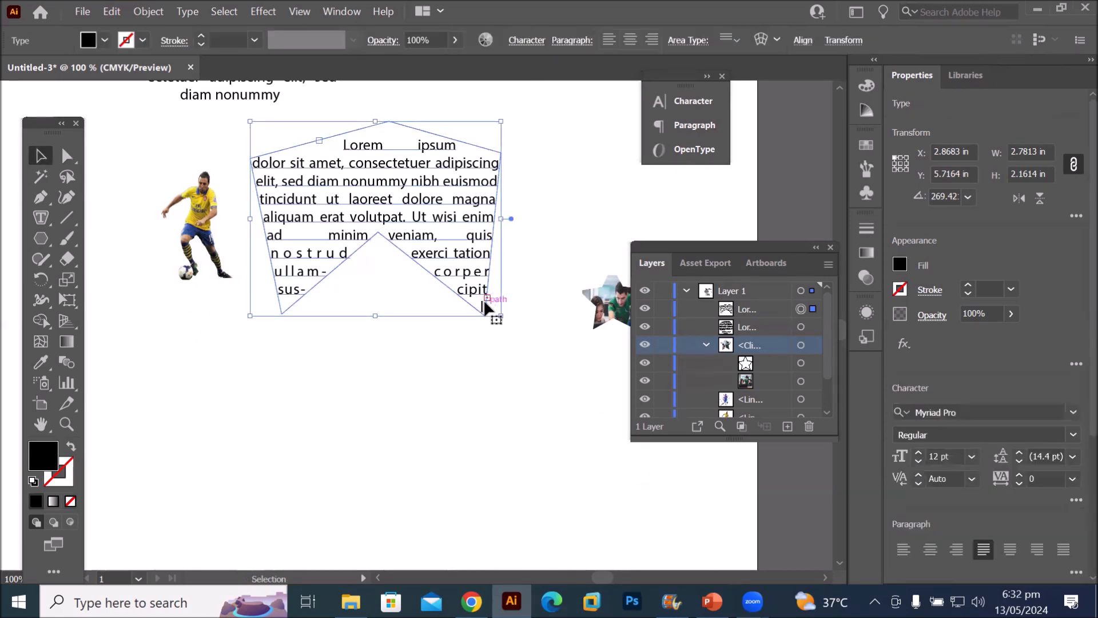
key(t)
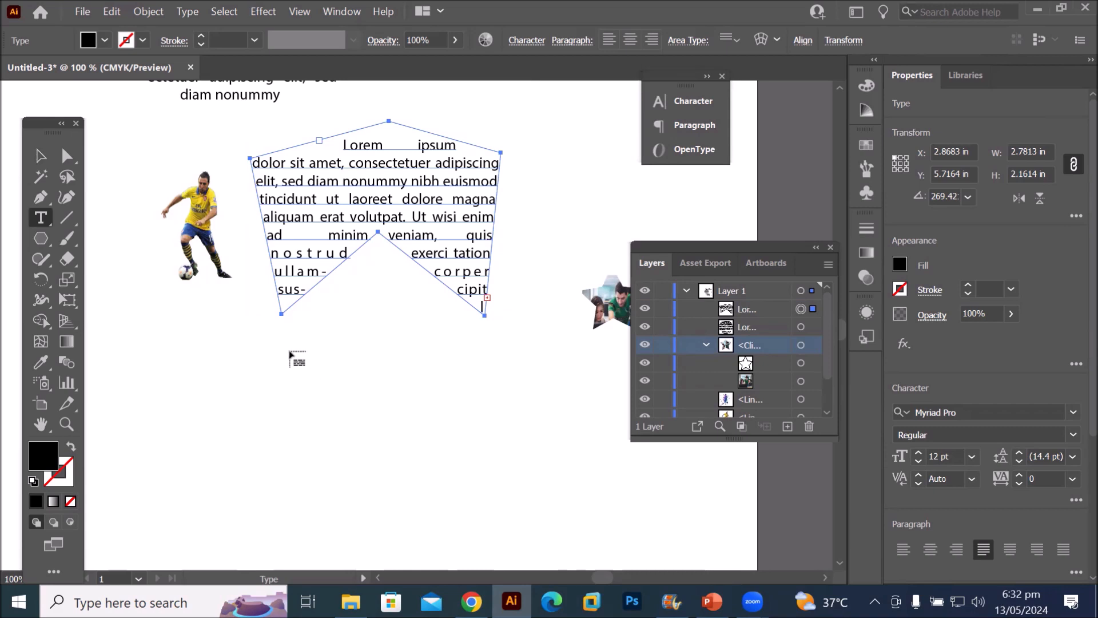
drag(277, 352, 519, 468)
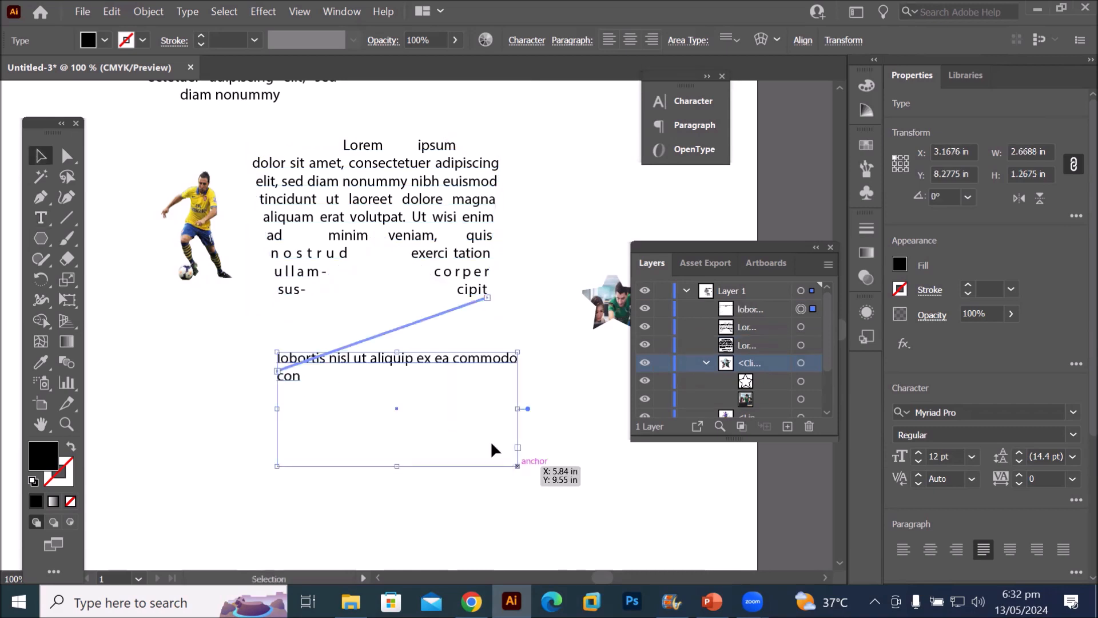
Delete the threaded text frame below the notched text shape
click(118, 270)
click(387, 364)
key(Delete)
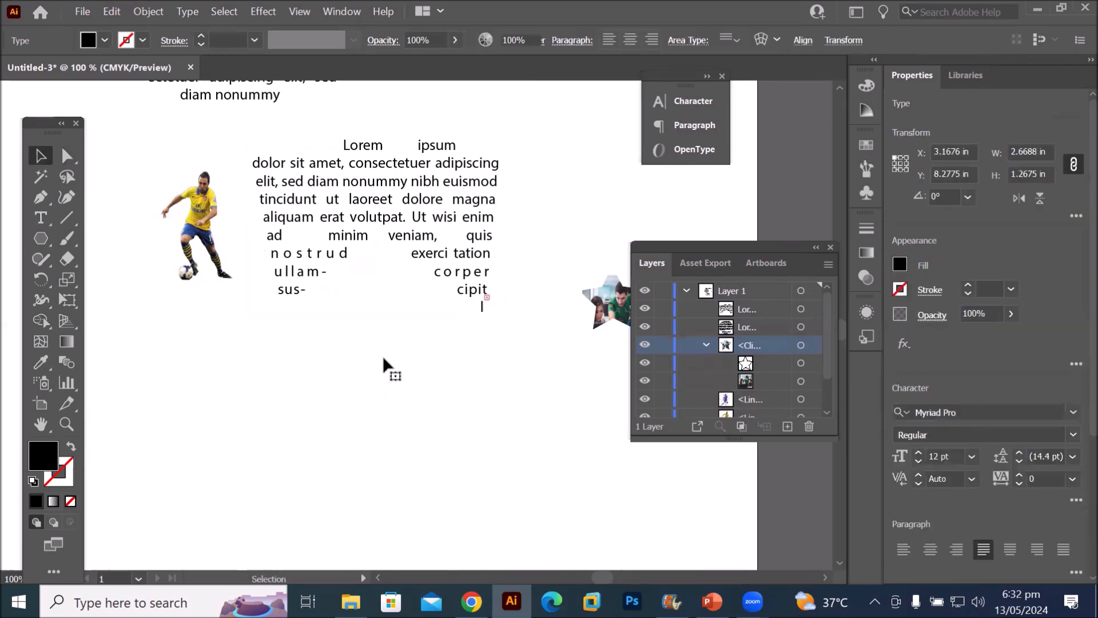
click(44, 221)
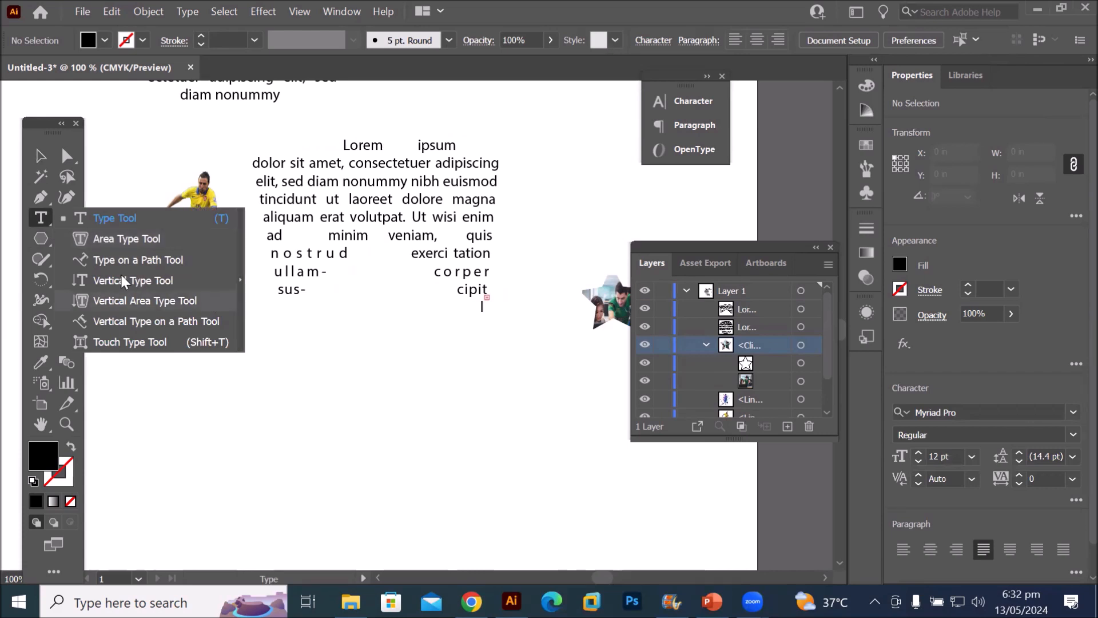
click(42, 198)
click(42, 198)
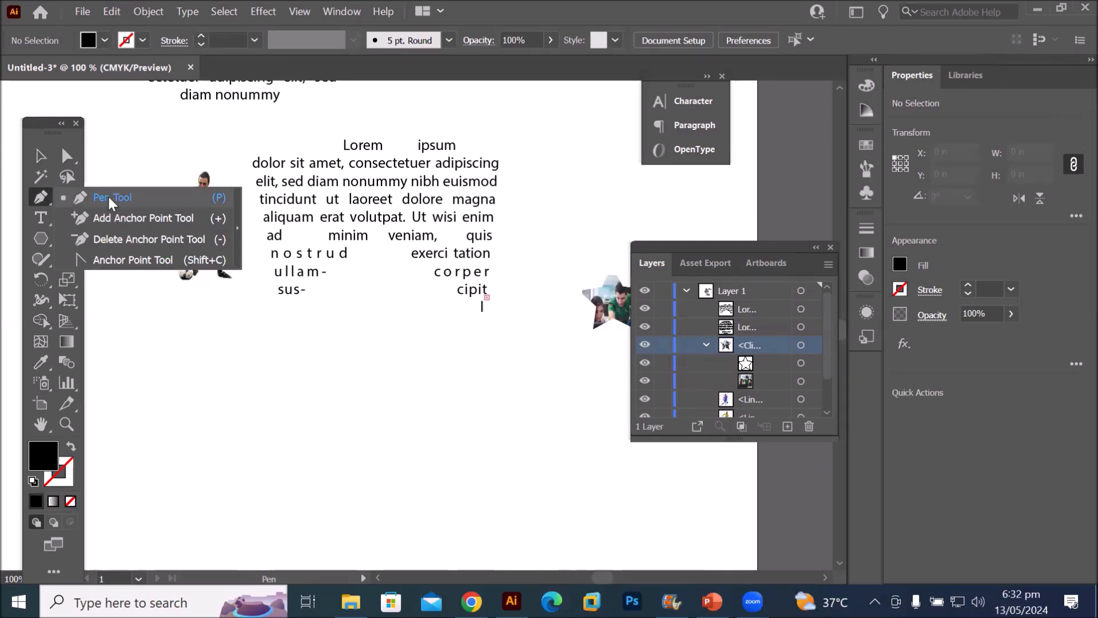
click(42, 238)
click(42, 238)
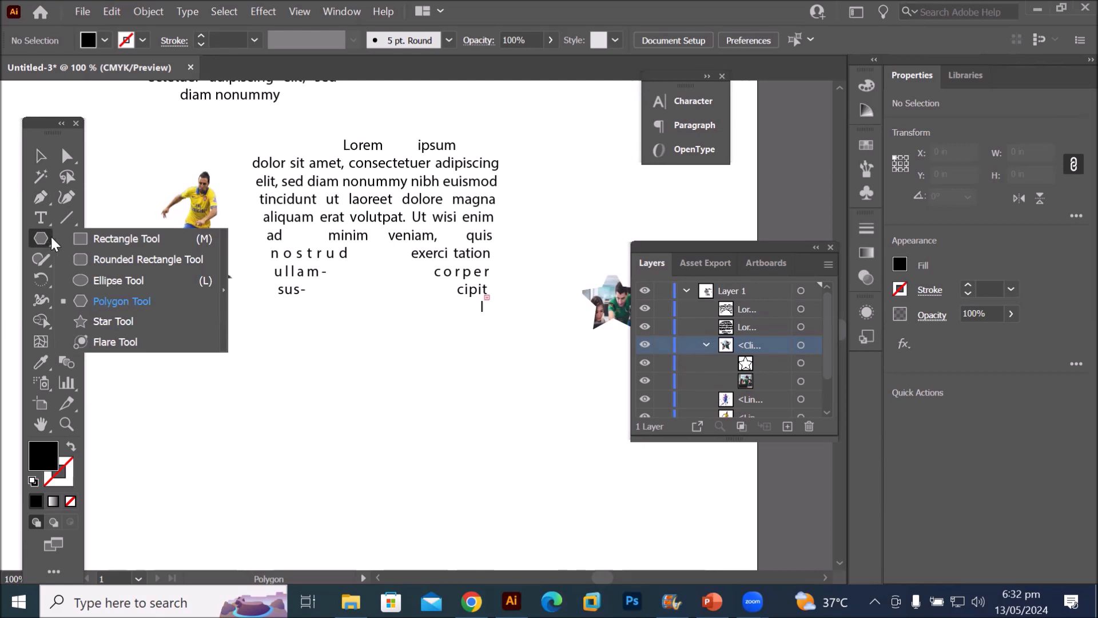
Draw a closed footer shape about 8.45 by 1.63 in with a curved top edge using the Pen tool, and apply the default fill and stroke
click(47, 204)
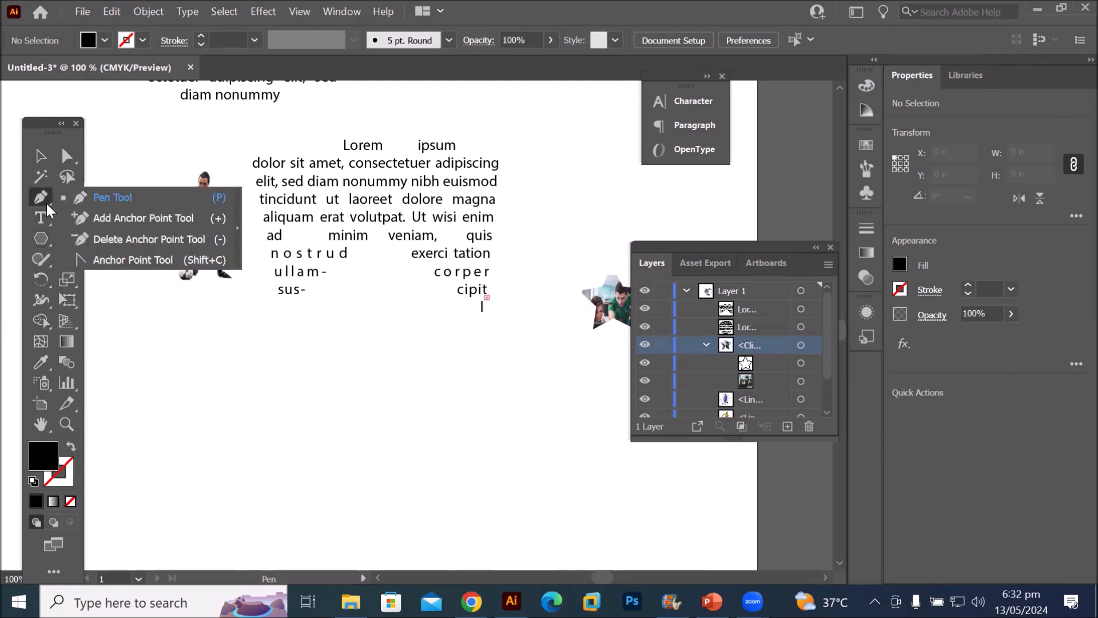
click(119, 198)
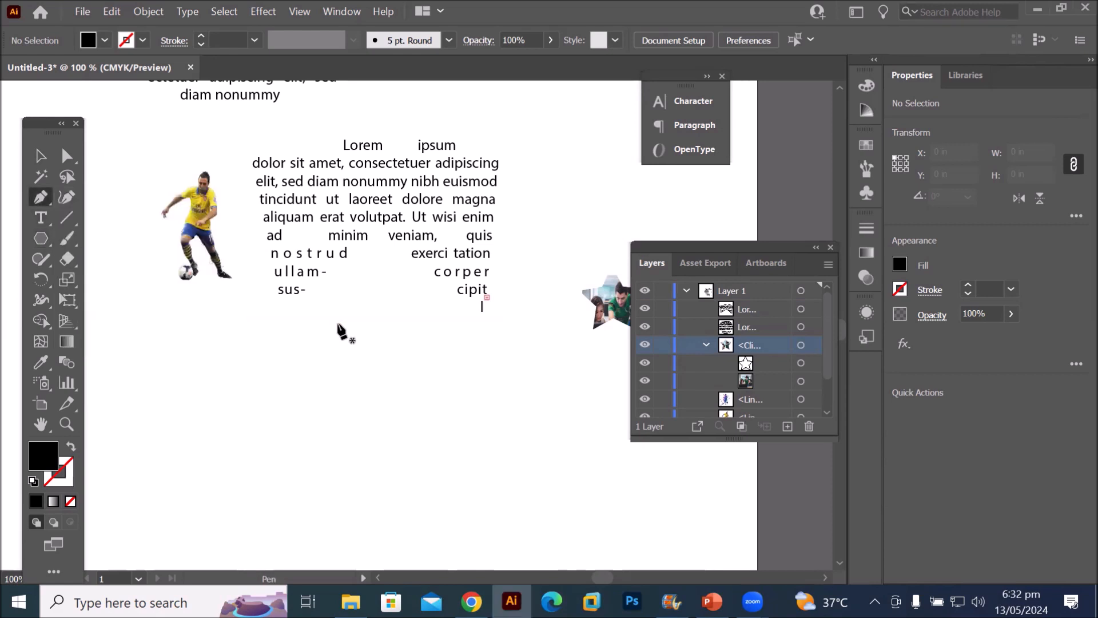
scroll(342, 330, down, 2)
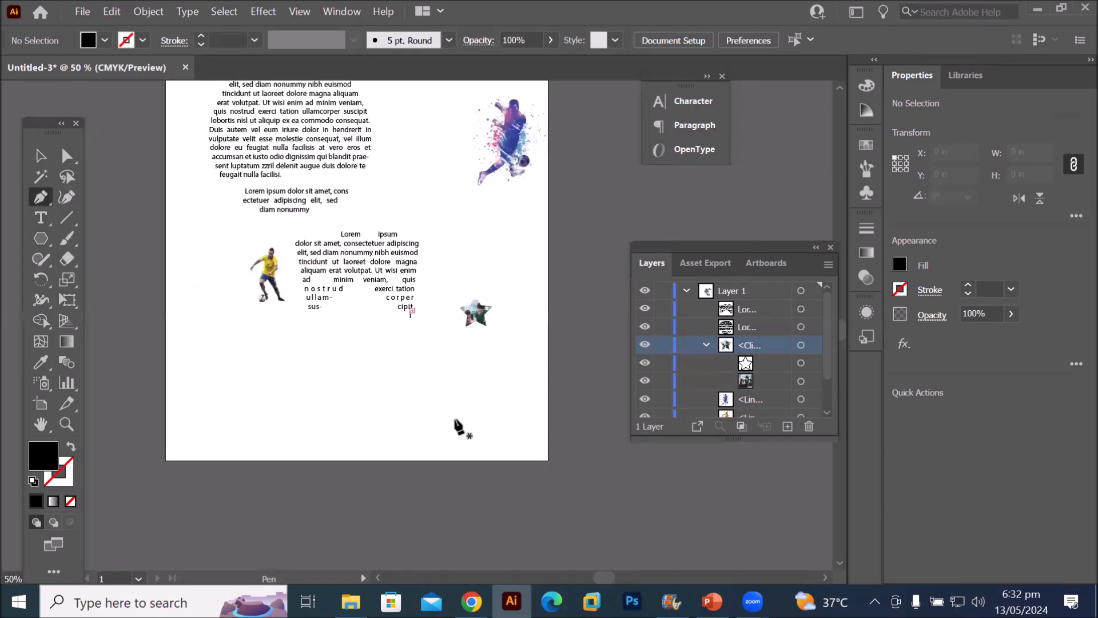
click(547, 386)
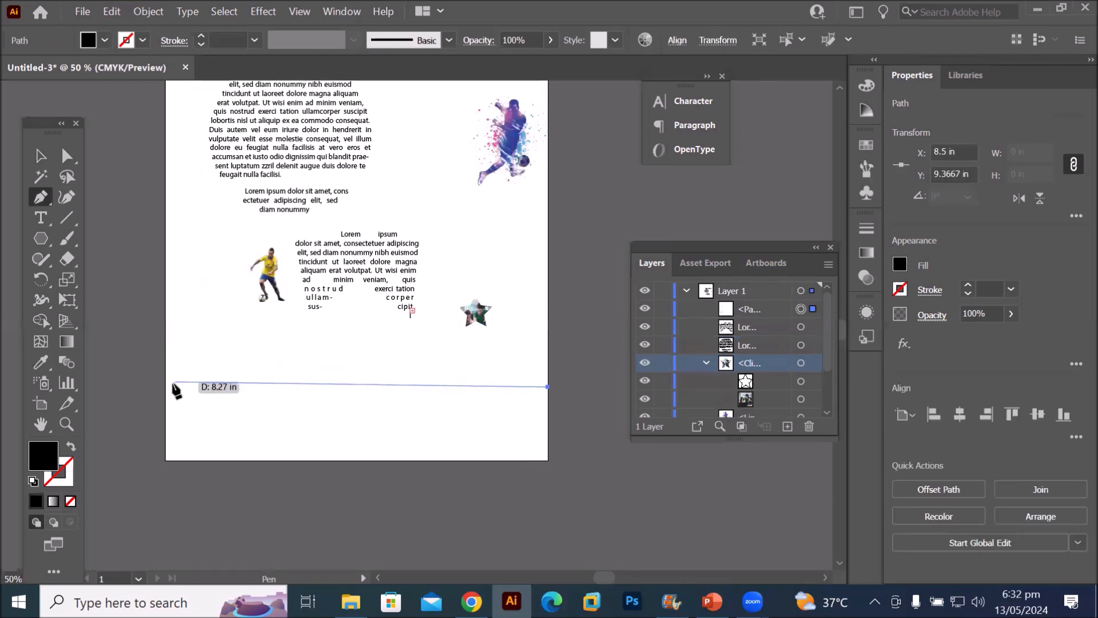
drag(167, 387, 131, 344)
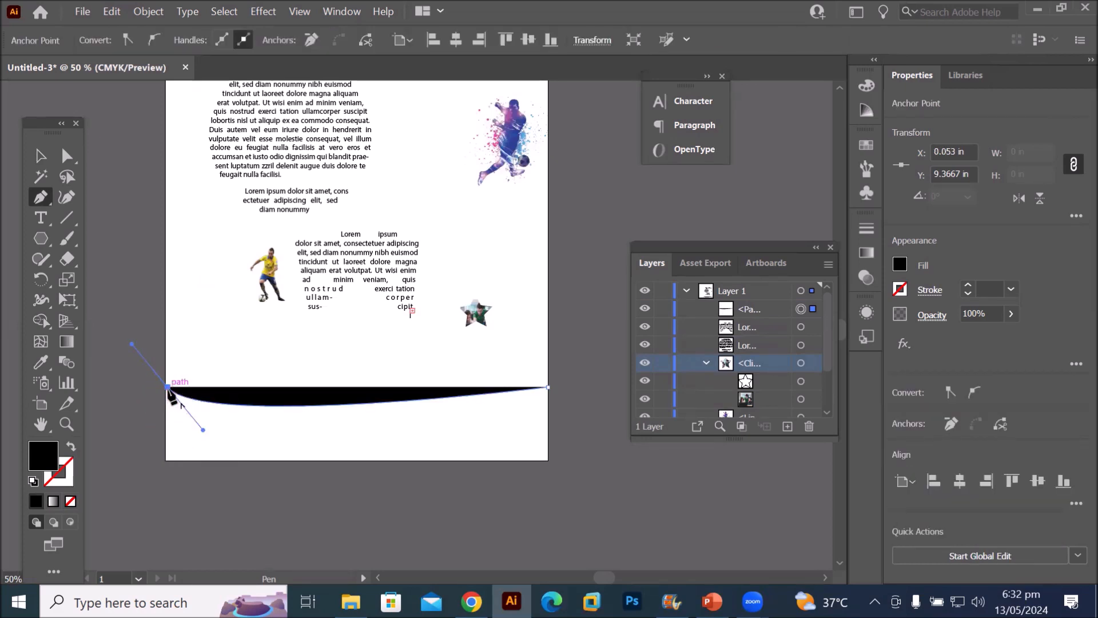
click(167, 458)
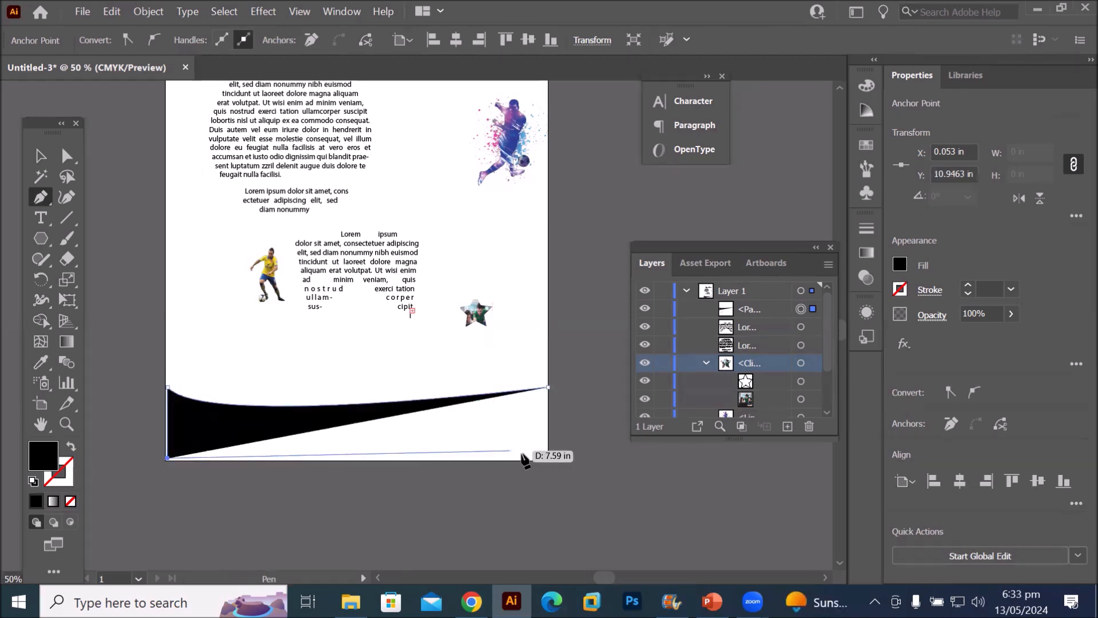
click(547, 459)
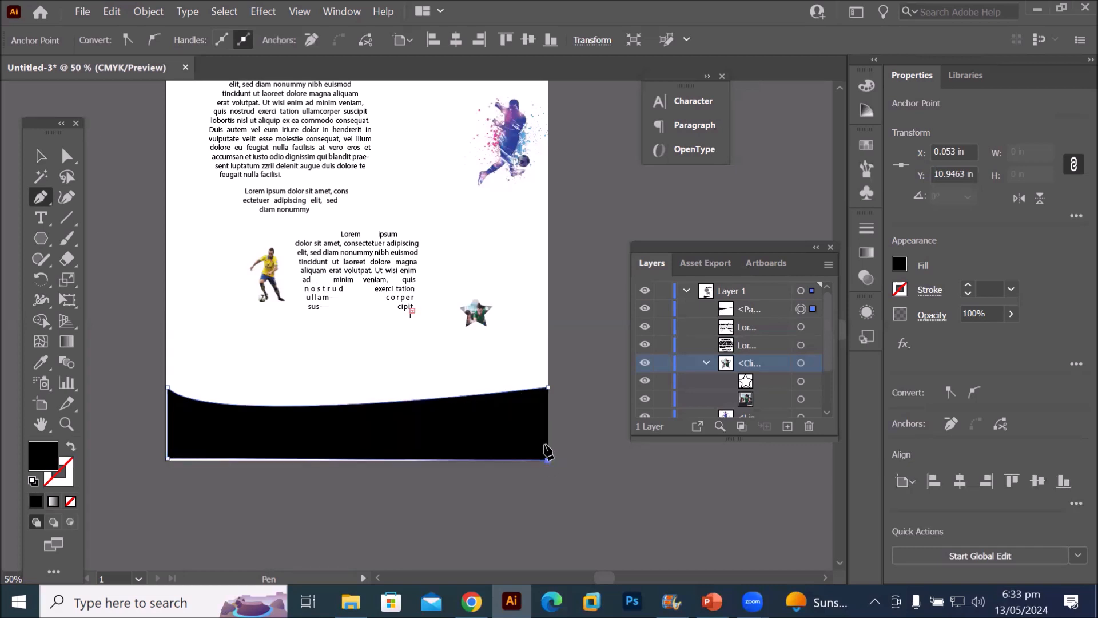
click(547, 388)
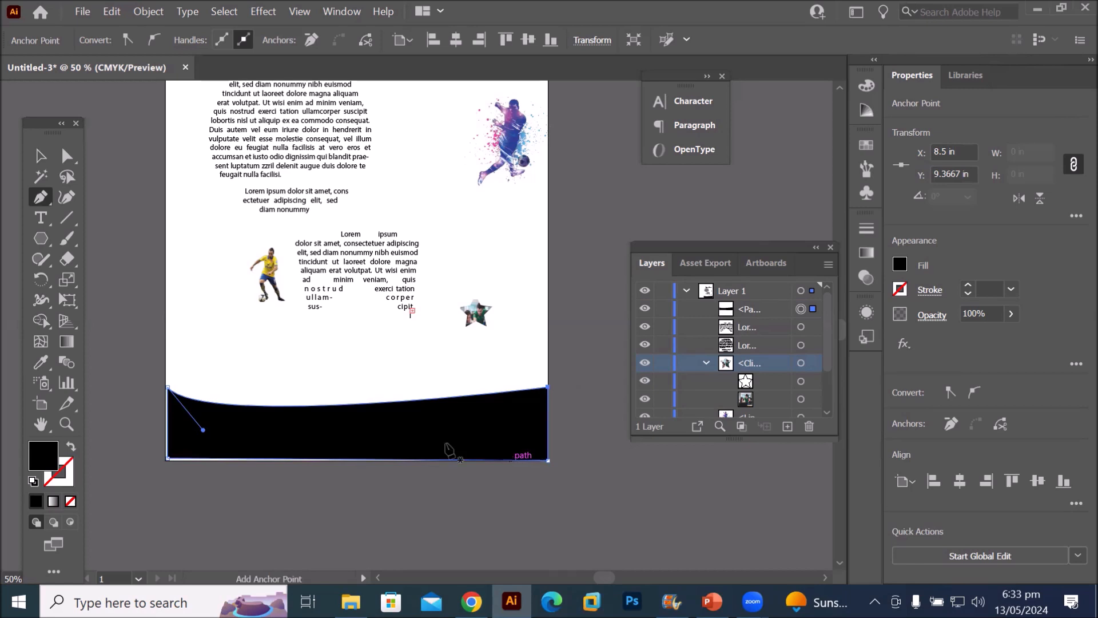
click(34, 481)
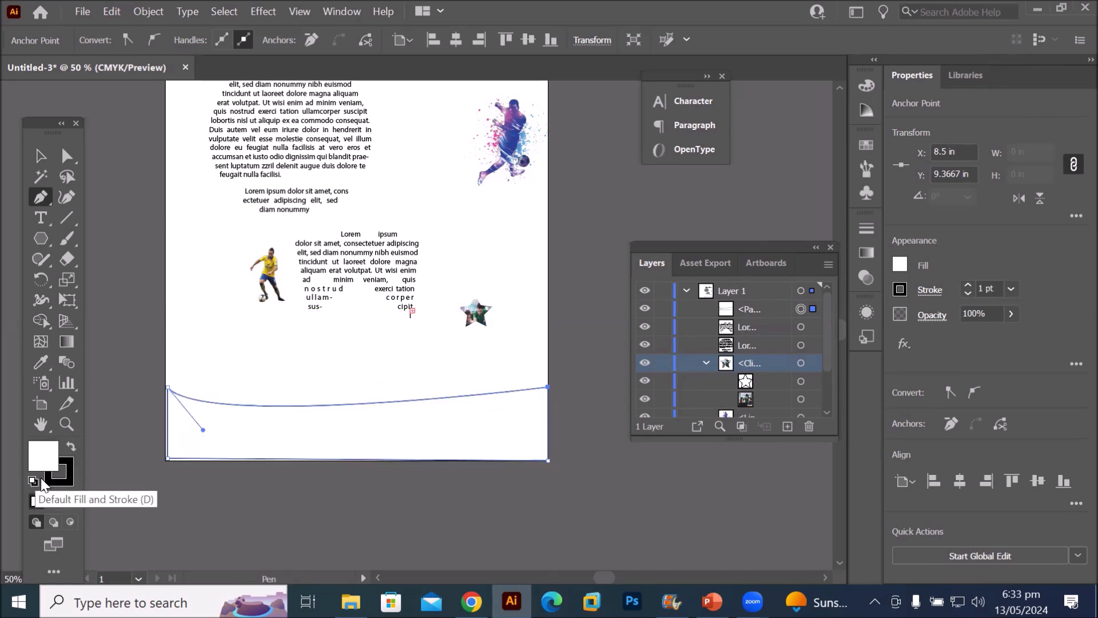
Fill the curved footer shape with placeholder text using the Area Type tool, and collapse the floating Layers panel
click(40, 233)
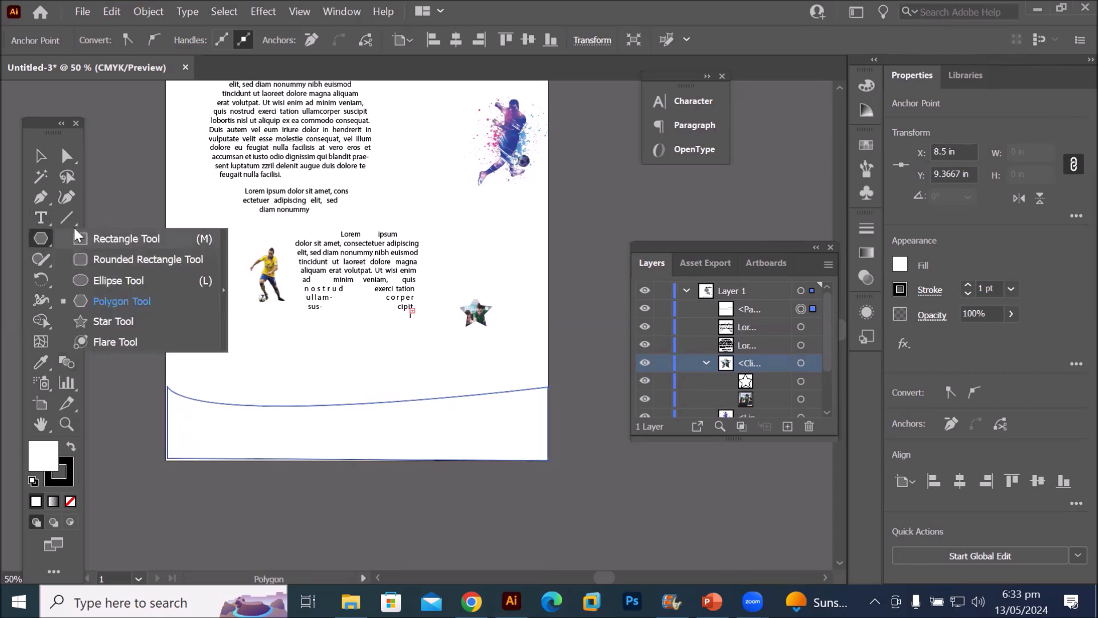
click(39, 218)
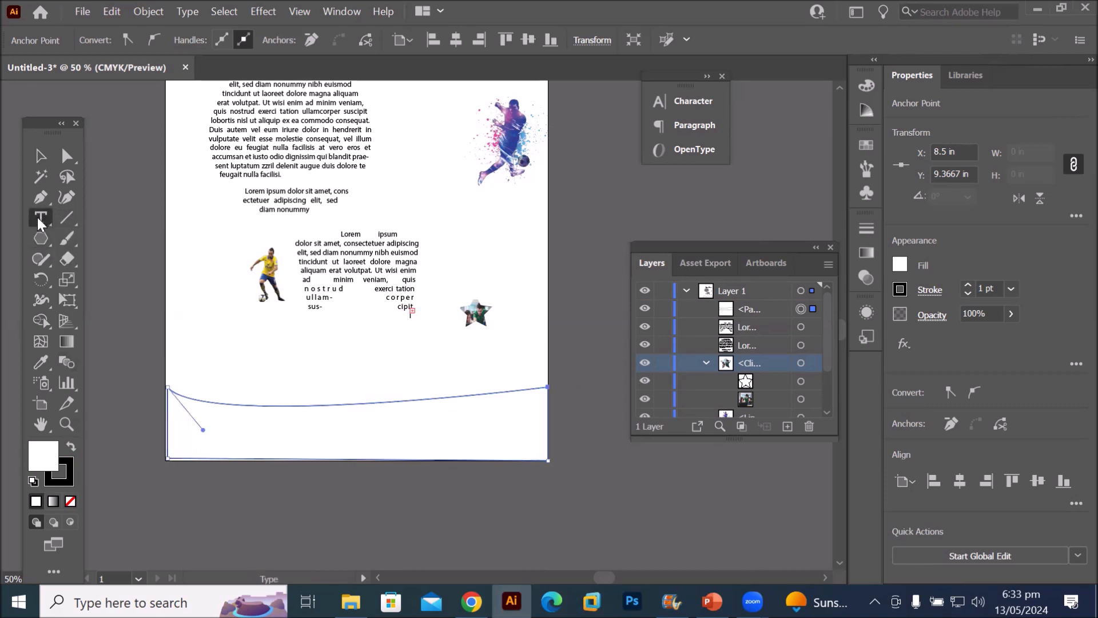
click(37, 215)
click(115, 238)
scroll(199, 420, up, 5)
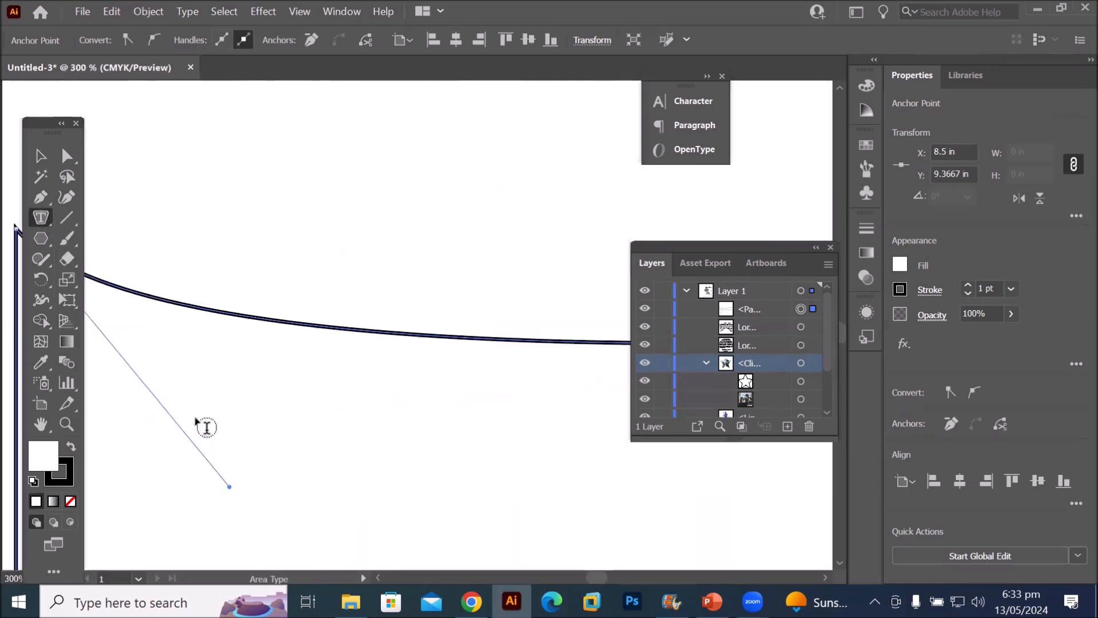
click(219, 319)
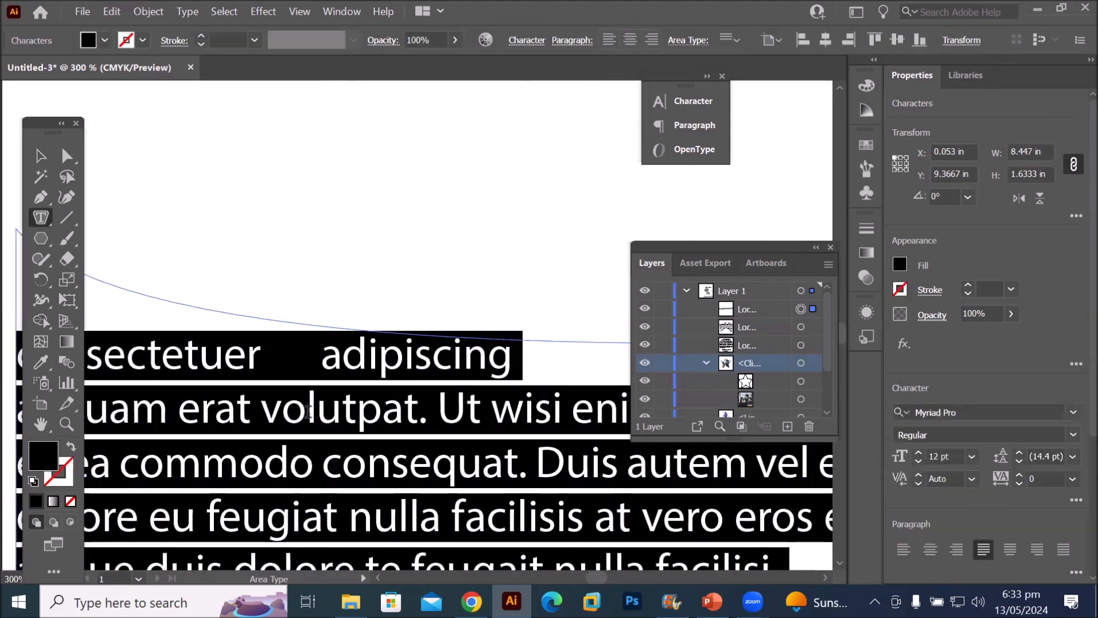
key(ctrl+1)
scroll(391, 429, down, 2)
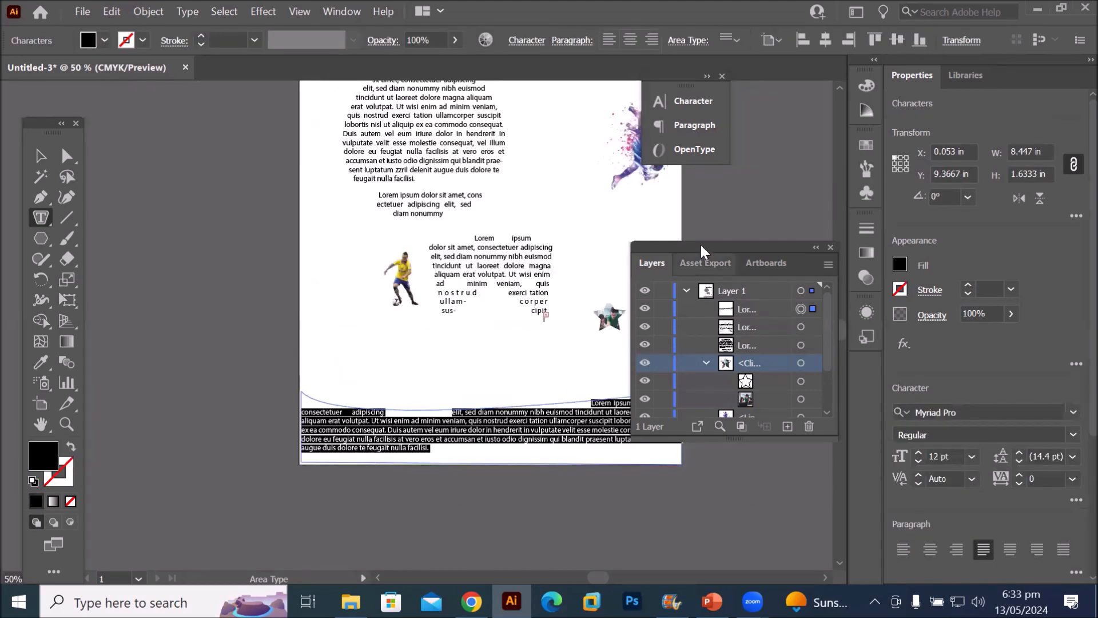
click(816, 248)
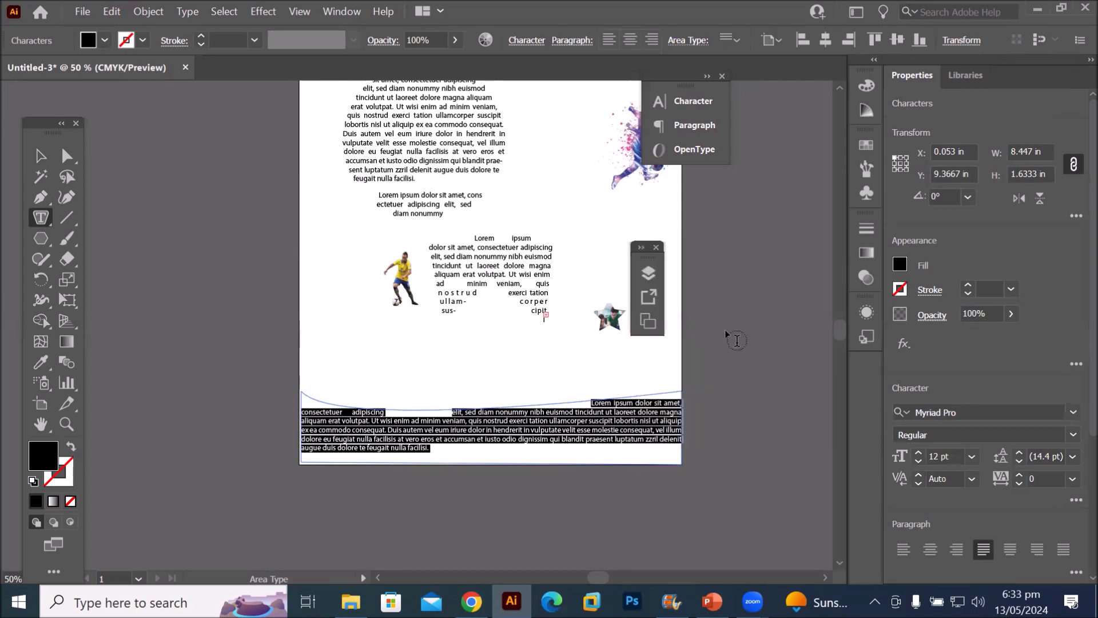
scroll(664, 430, up, 3)
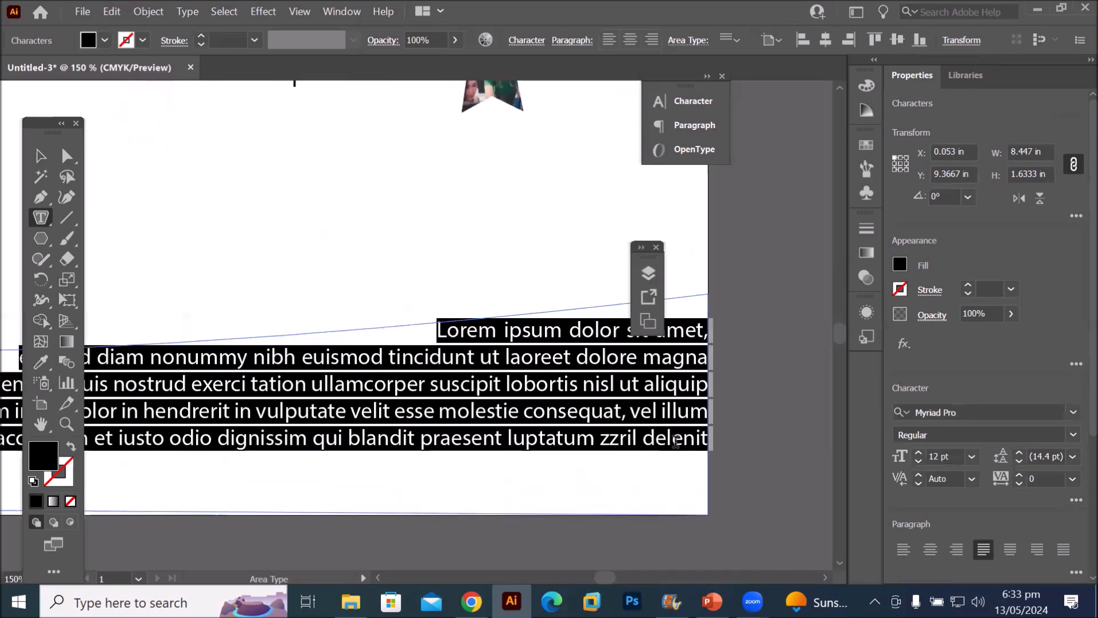
scroll(671, 457, down, 2)
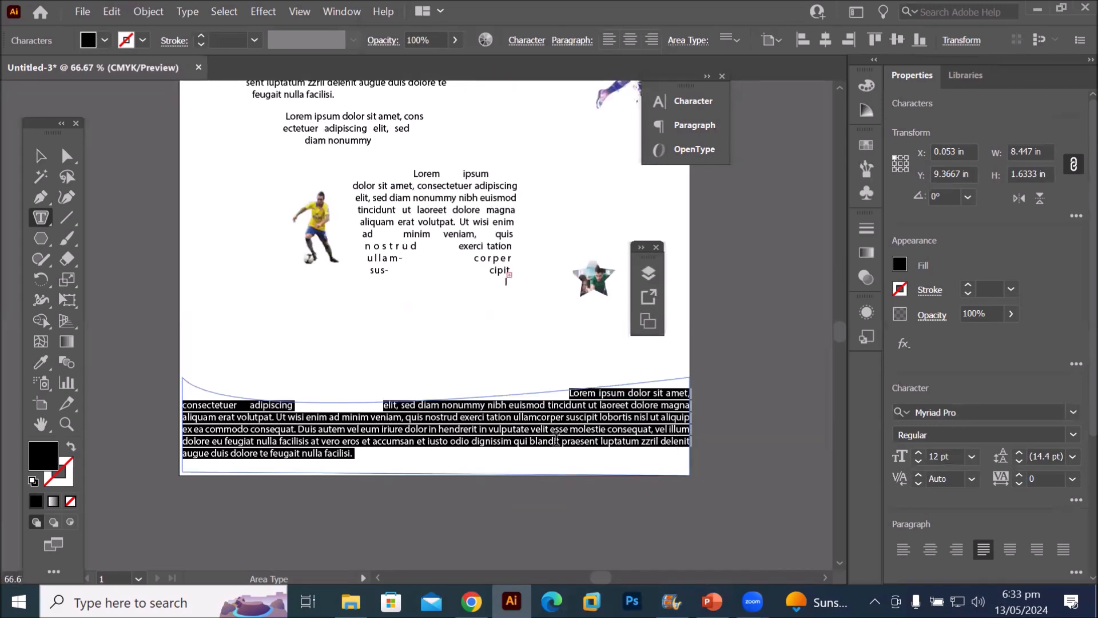
Move the footer text shape's upper-left anchor point up to the page edge at about X 0, Y 7.01 in
click(66, 155)
drag(182, 379, 179, 238)
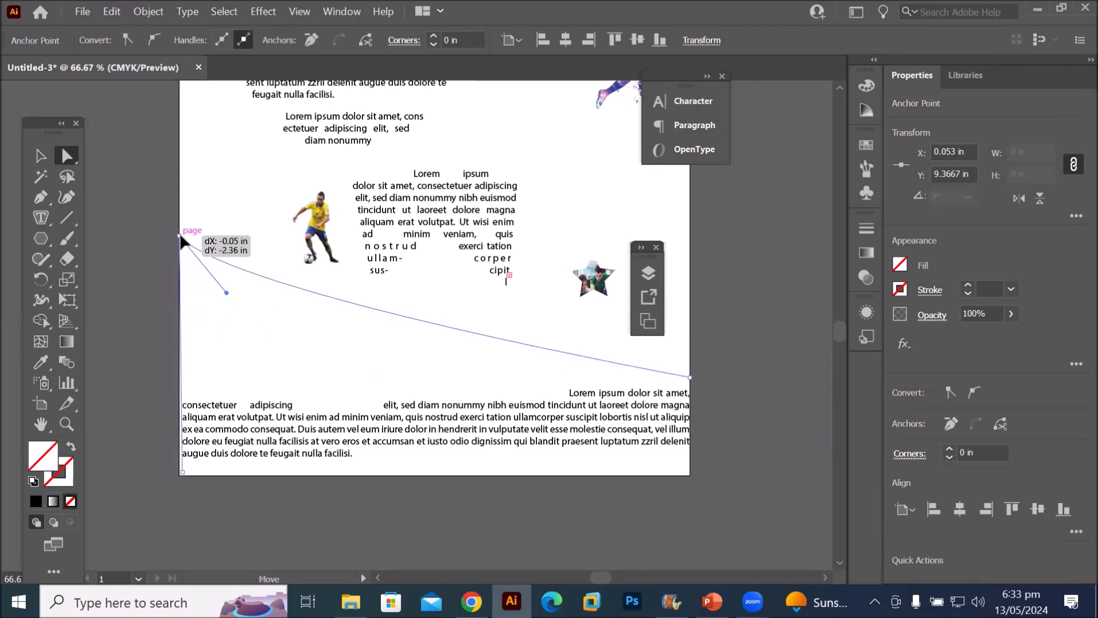
drag(180, 236, 180, 235)
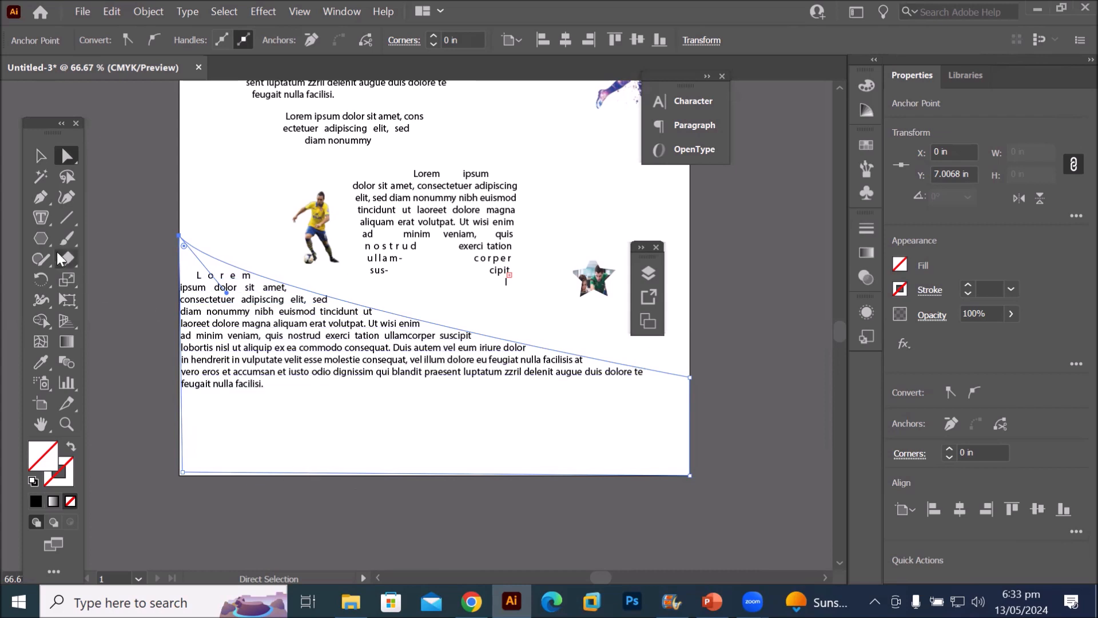
Try to draw a closed straight-sided Pen path between the upper text block and the purple player
click(43, 239)
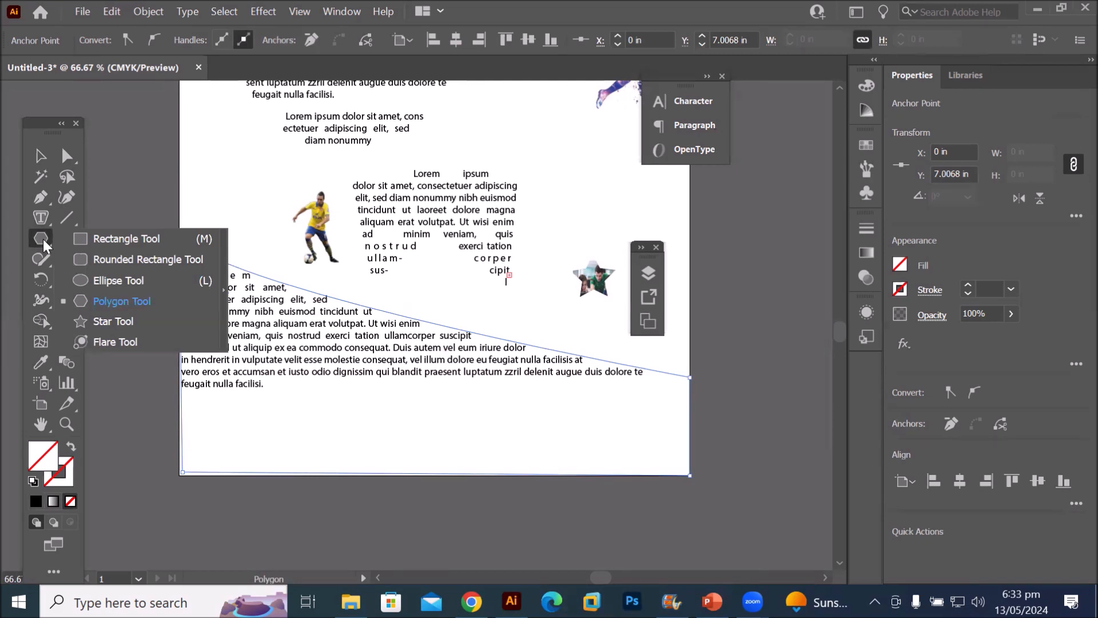
click(40, 194)
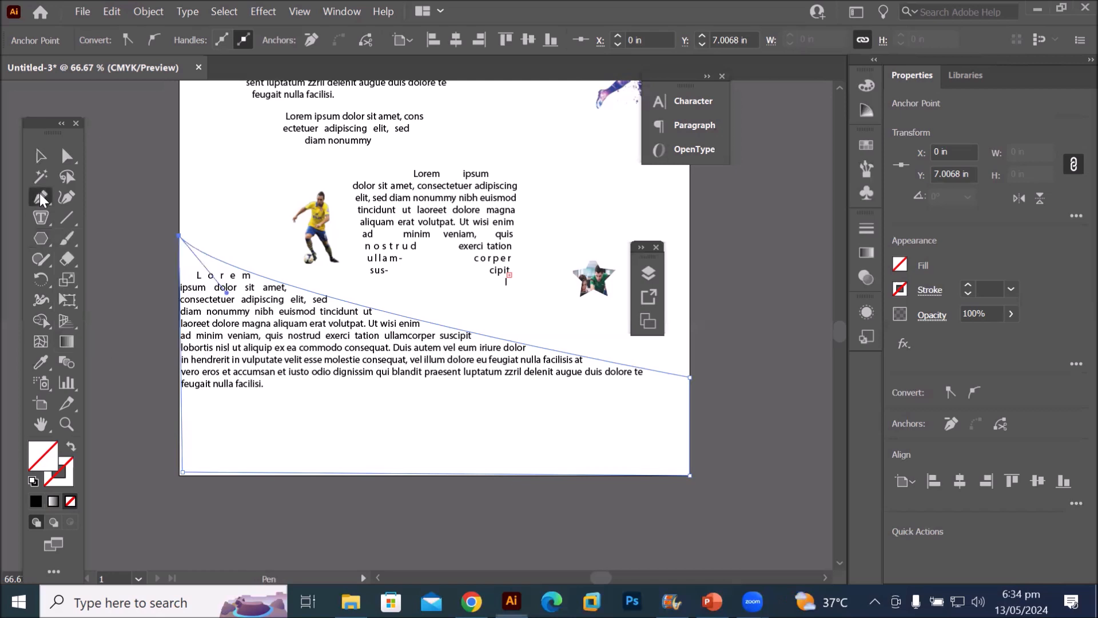
scroll(436, 297, down, 3)
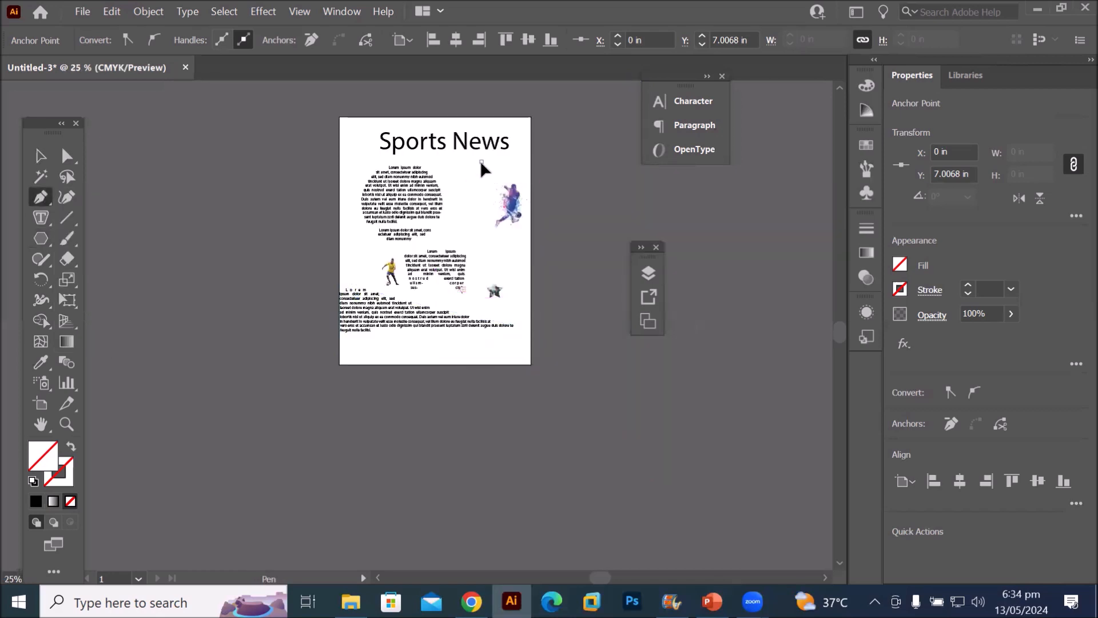
click(481, 161)
click(438, 234)
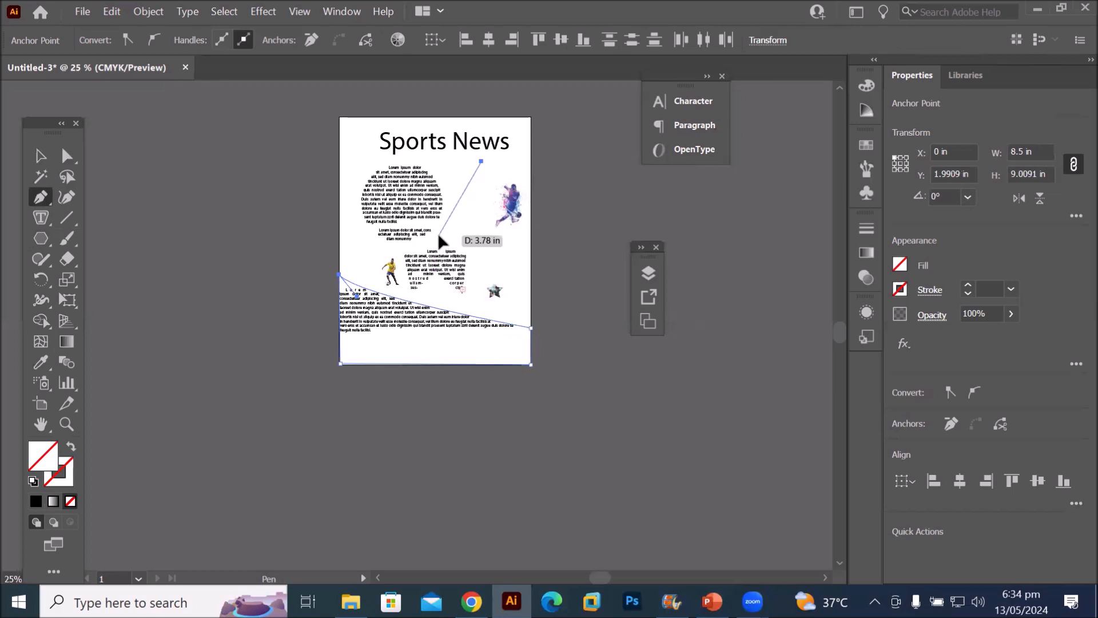
click(481, 250)
click(489, 257)
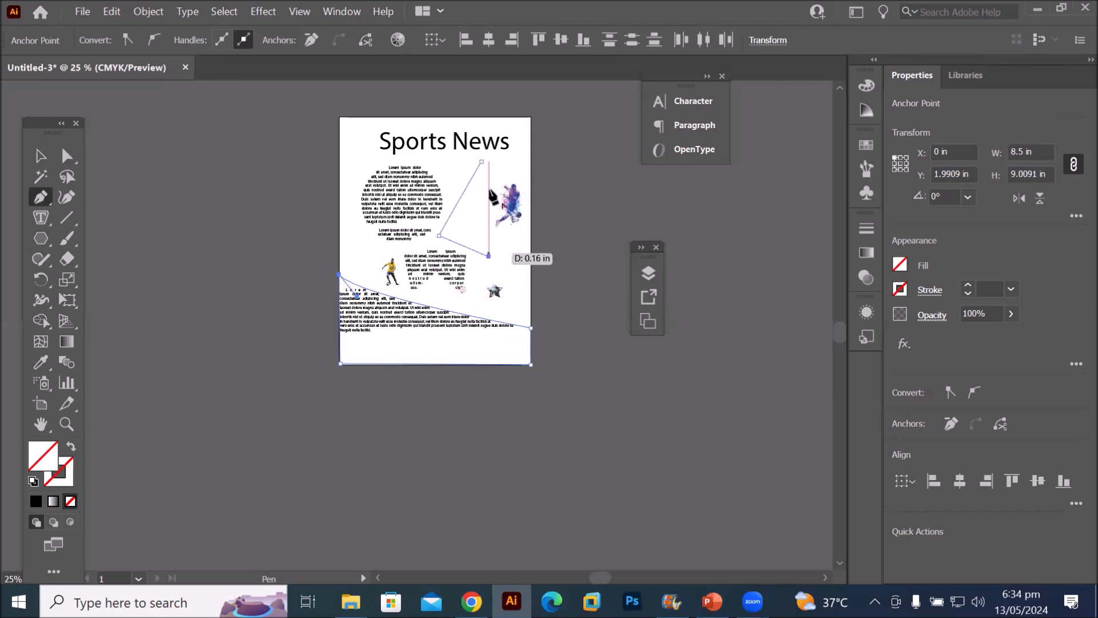
click(481, 164)
Undo the last path point, then delete the footer text shape's upper-left point and the unfinished path's remaining anchors beside the purple player
key(ctrl+z)
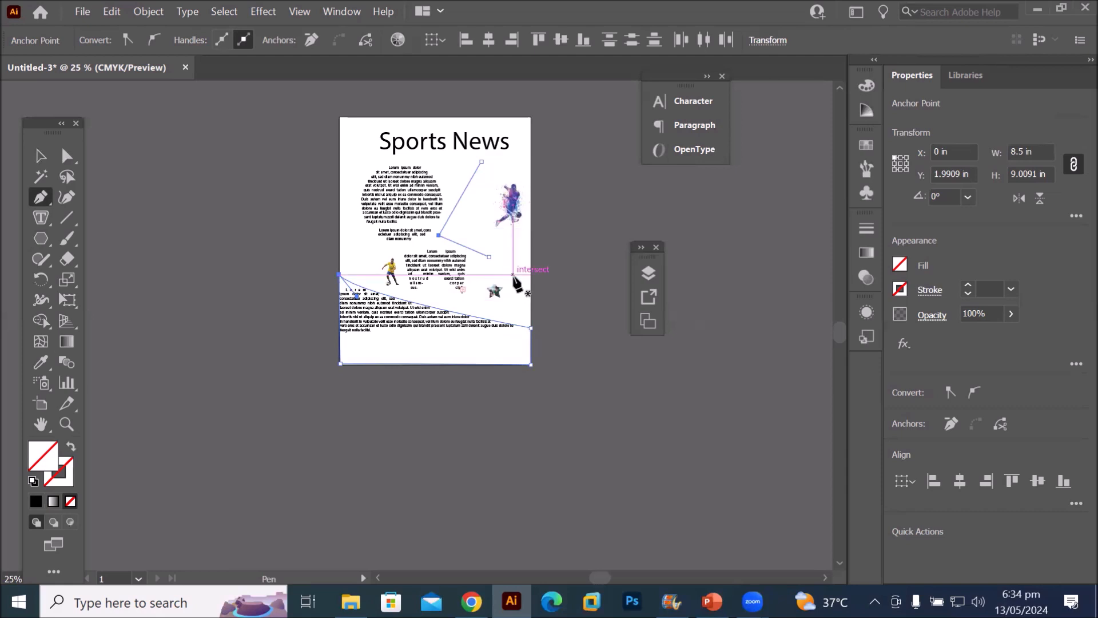
key(Delete)
key(Delete)
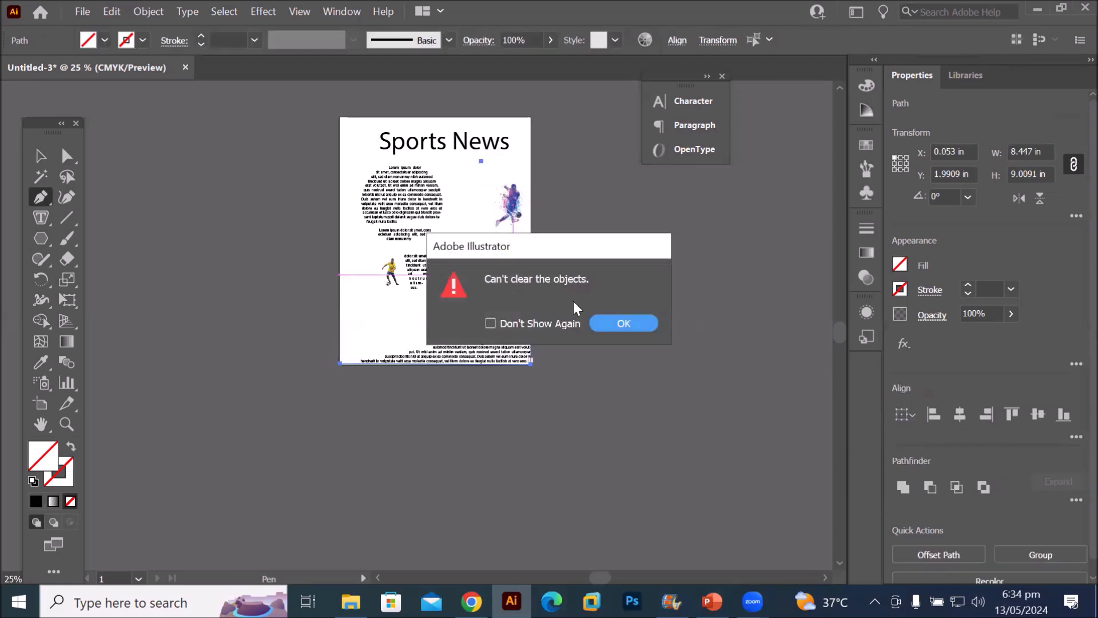
click(619, 326)
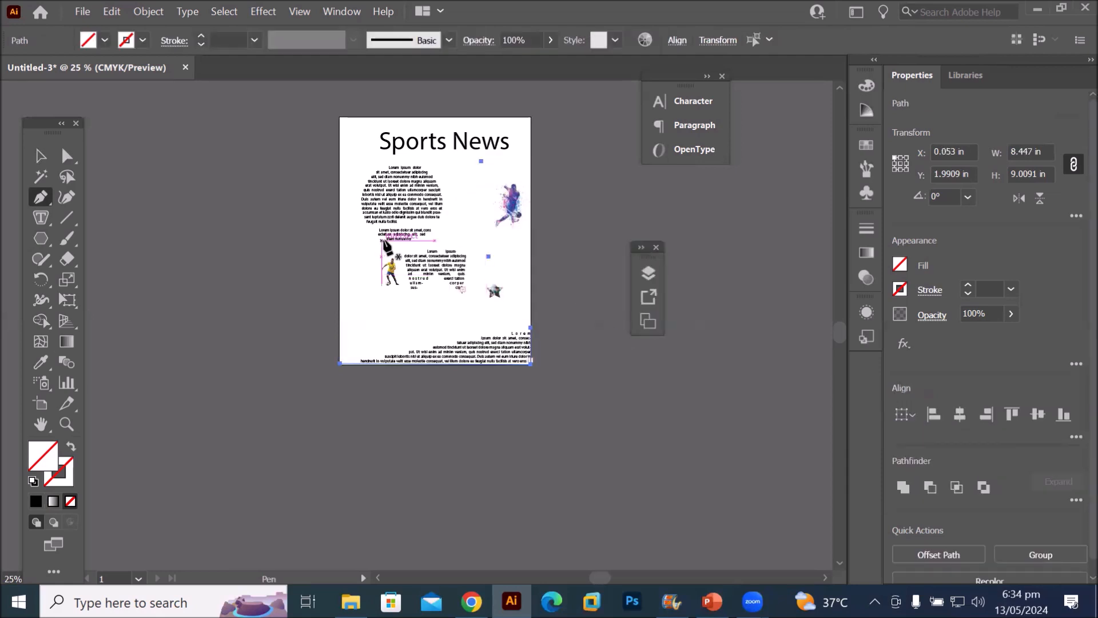
click(41, 197)
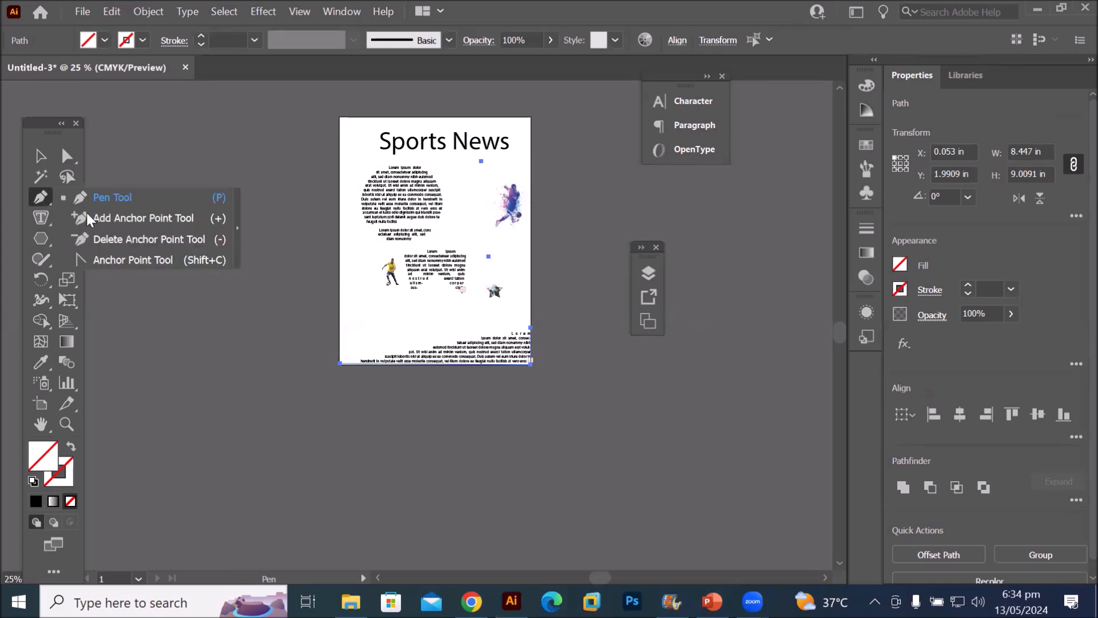
click(229, 238)
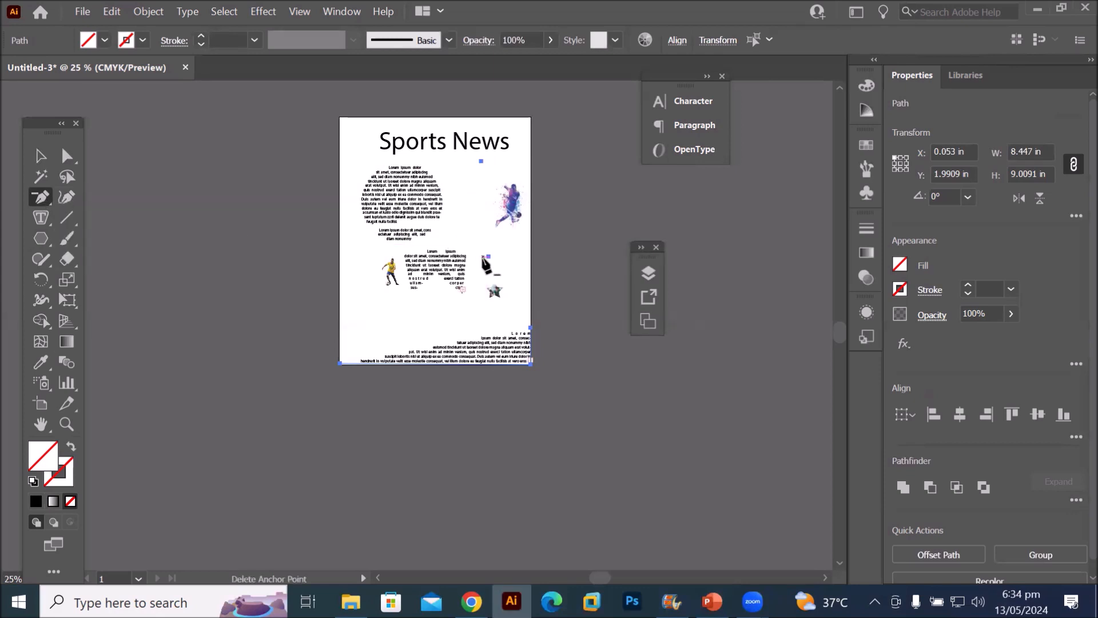
click(488, 256)
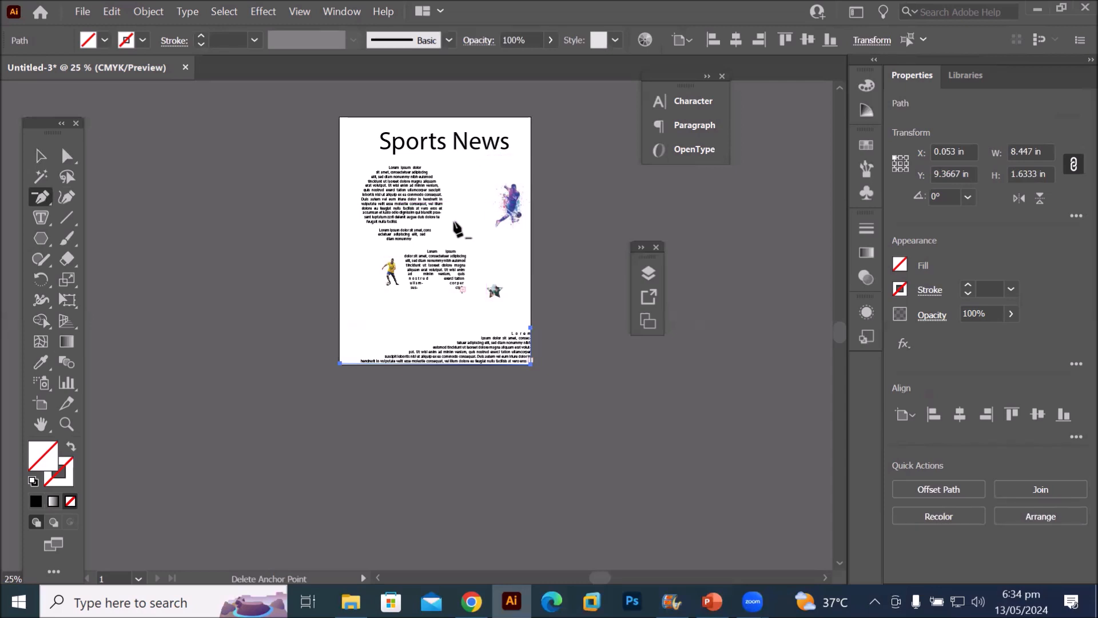
Draw a four-cornered Pen outline around the purple player, running from below the headline to the page's right edge
click(47, 200)
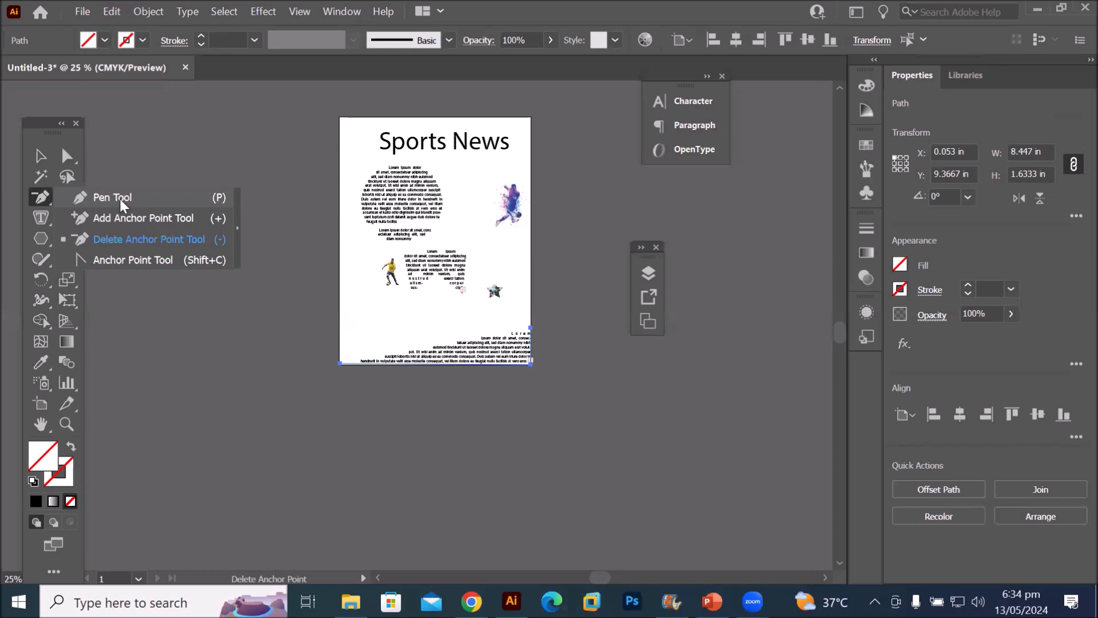
click(94, 198)
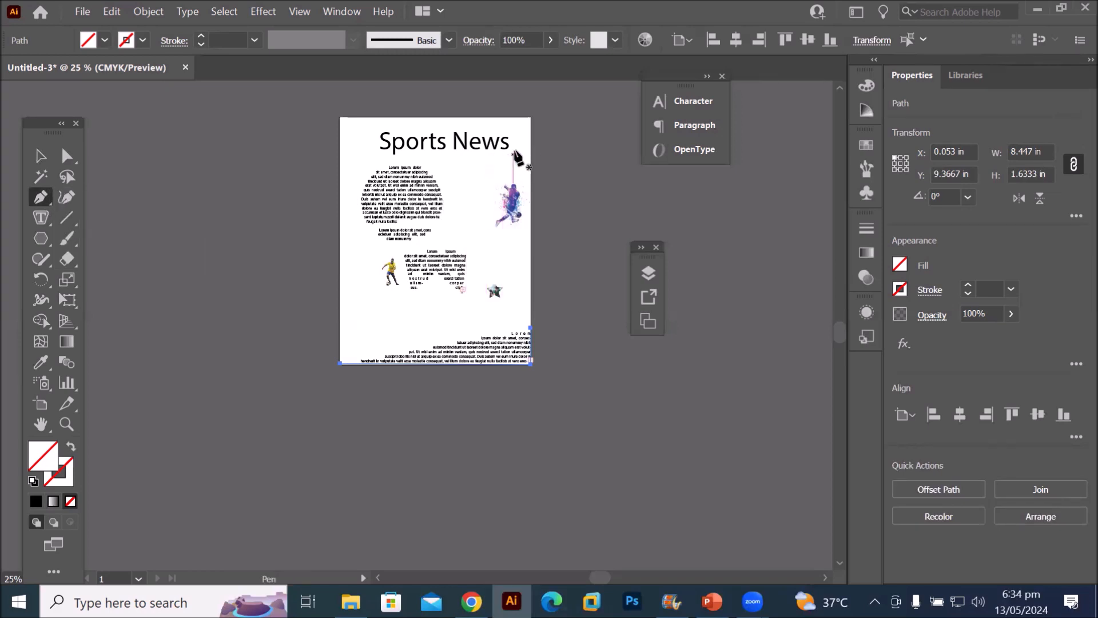
click(509, 160)
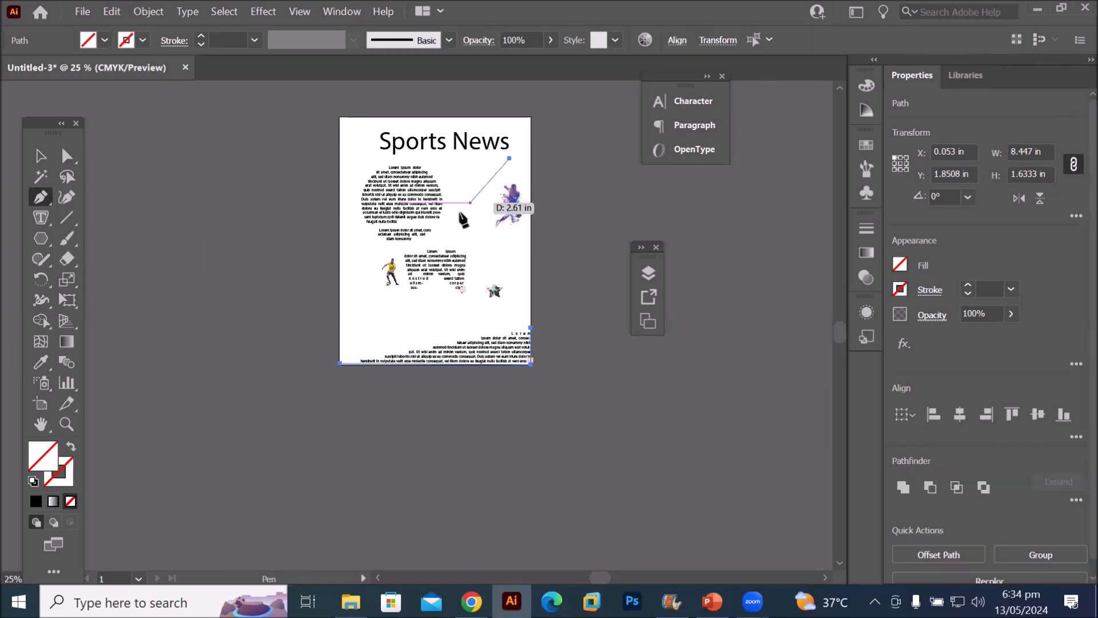
click(454, 221)
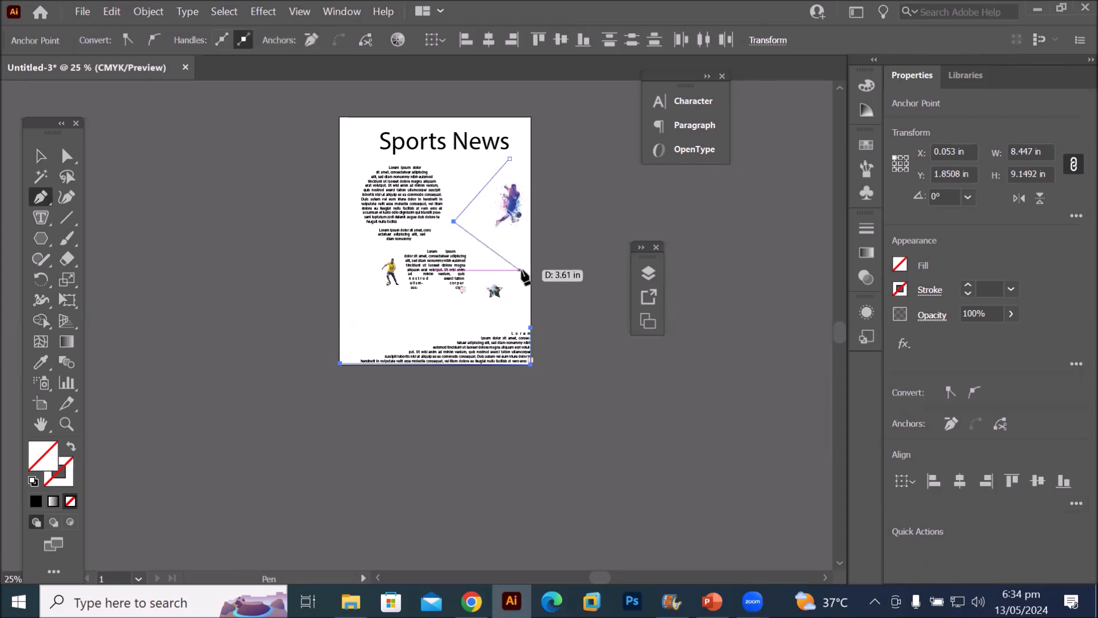
click(530, 272)
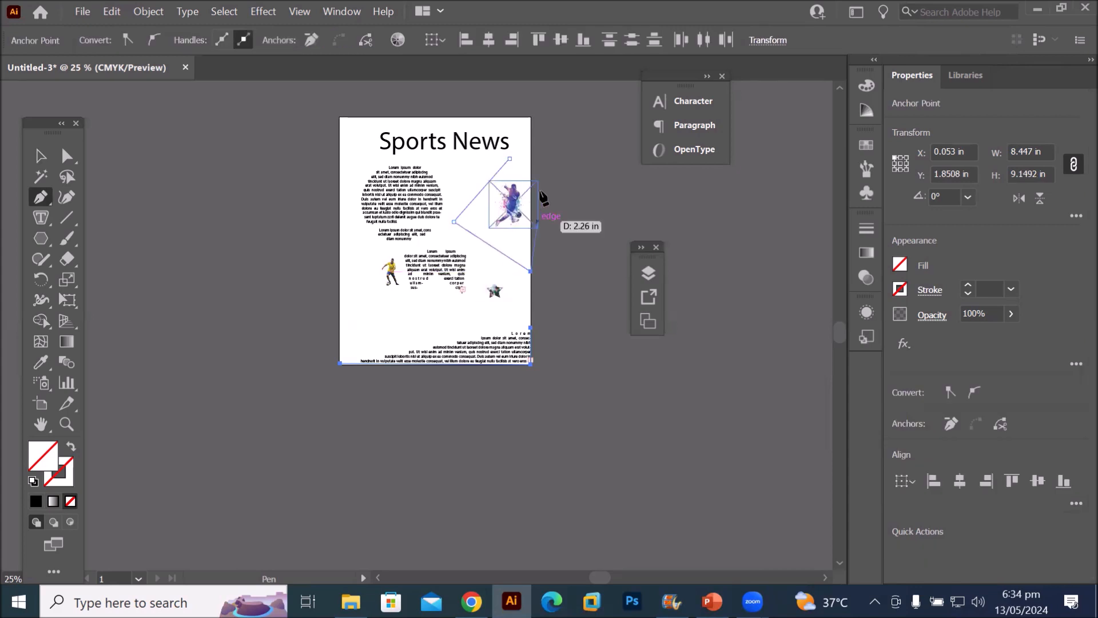
click(531, 161)
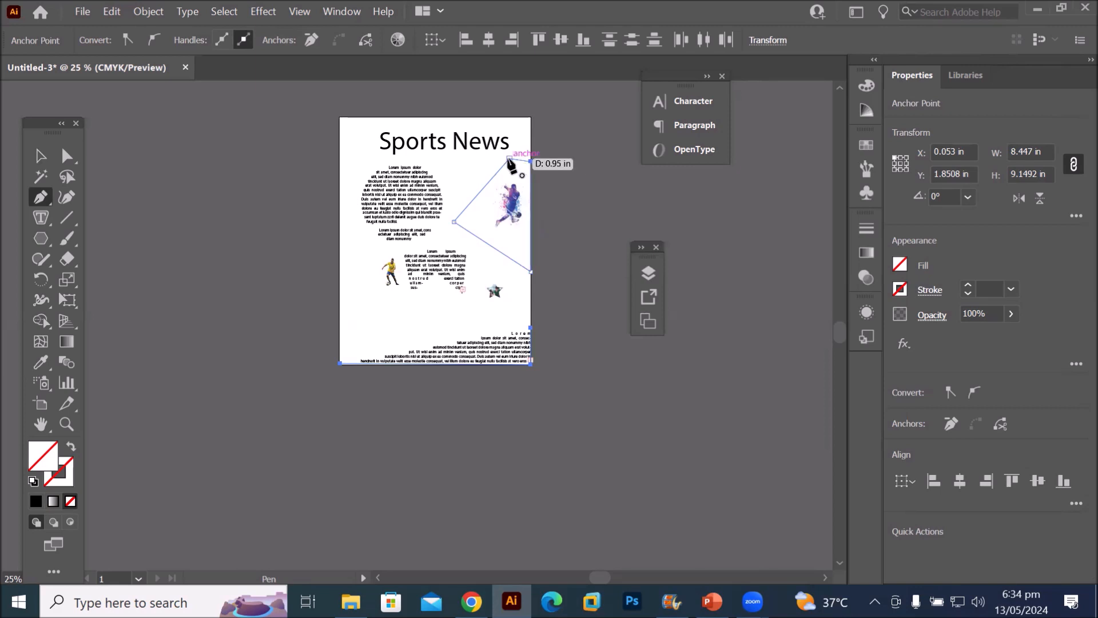
Close the angular path along the page's right edge, about 3.42 by 5.01 in, and fill it with placeholder area text
click(509, 159)
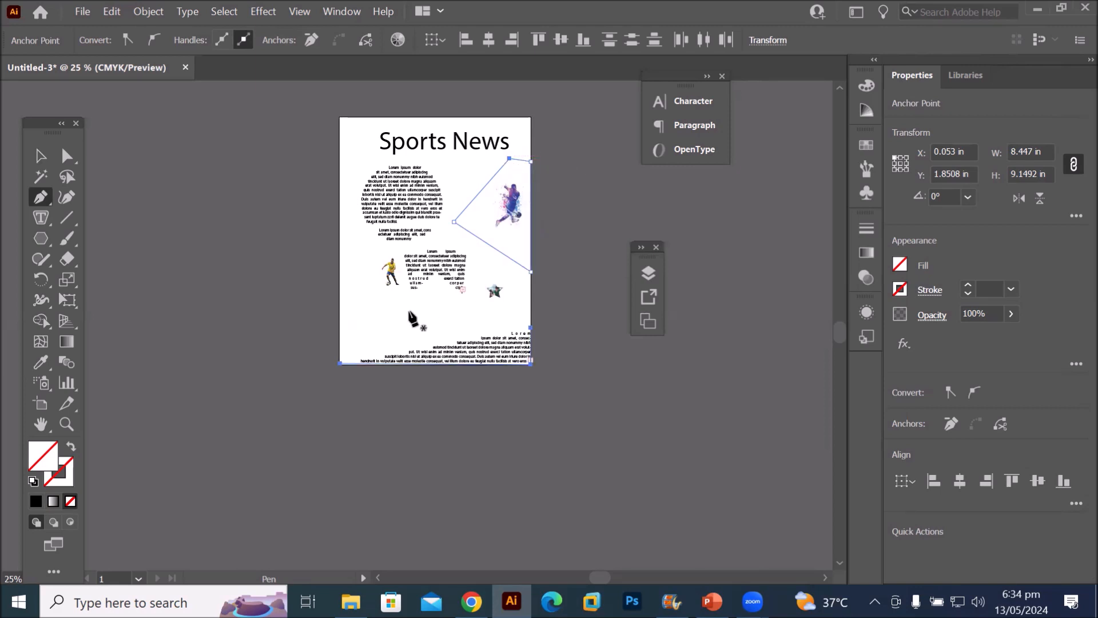
scroll(495, 154, up, 2)
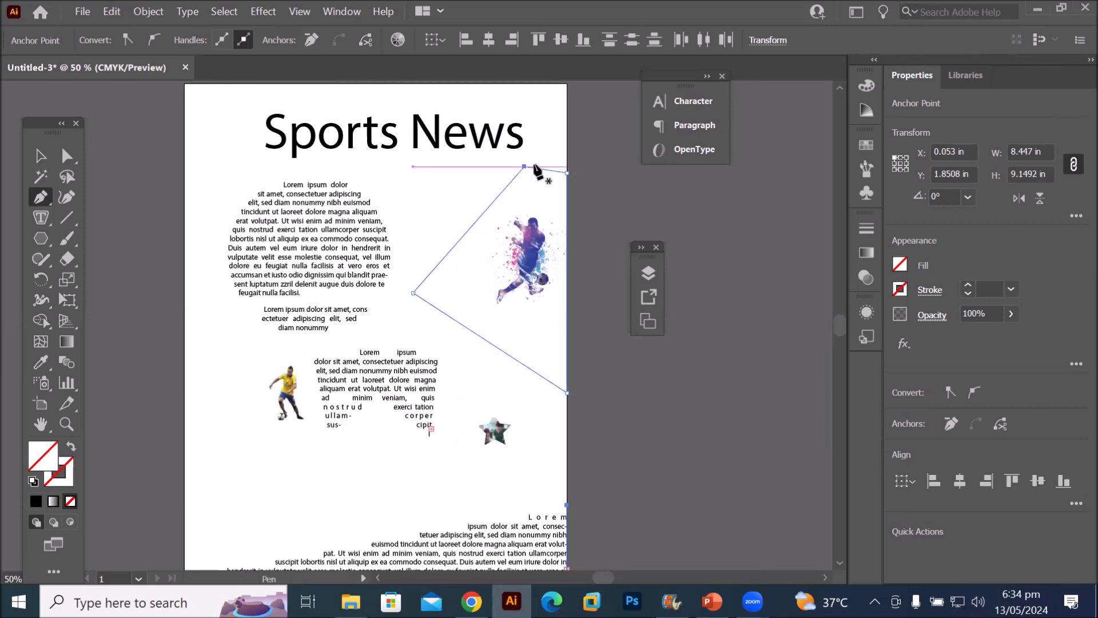
scroll(535, 170, up, 1)
click(40, 216)
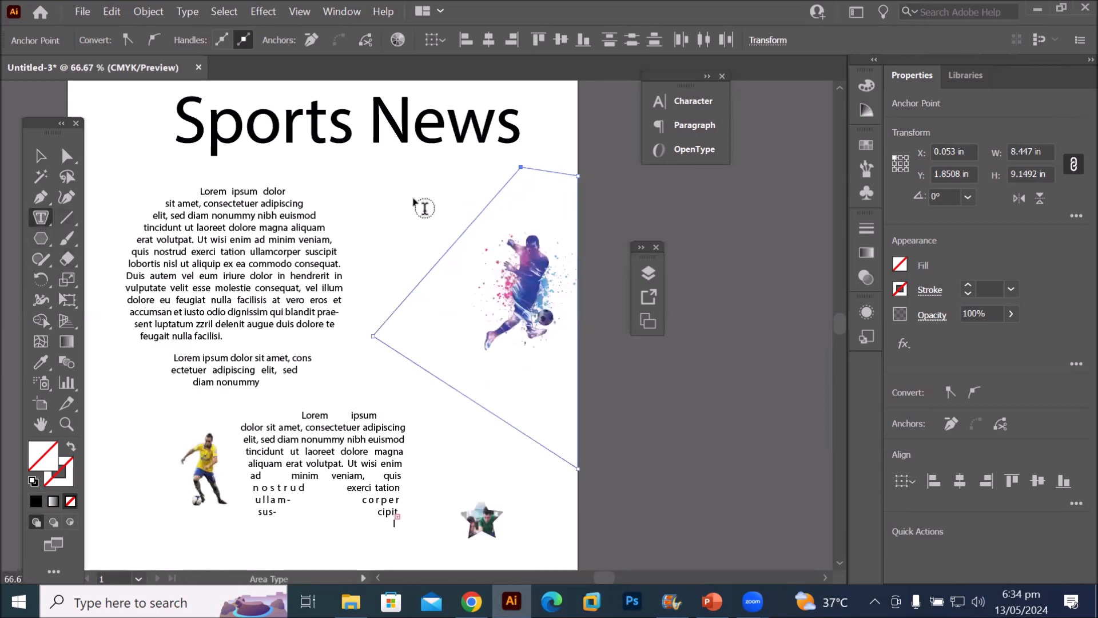
click(510, 193)
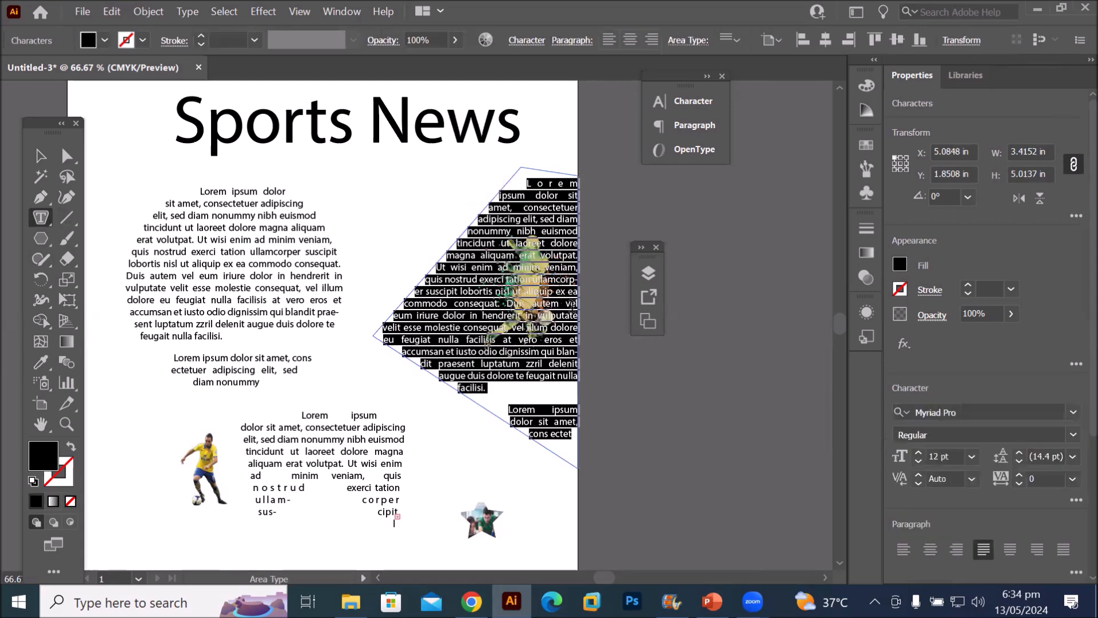
scroll(591, 289, up, 3)
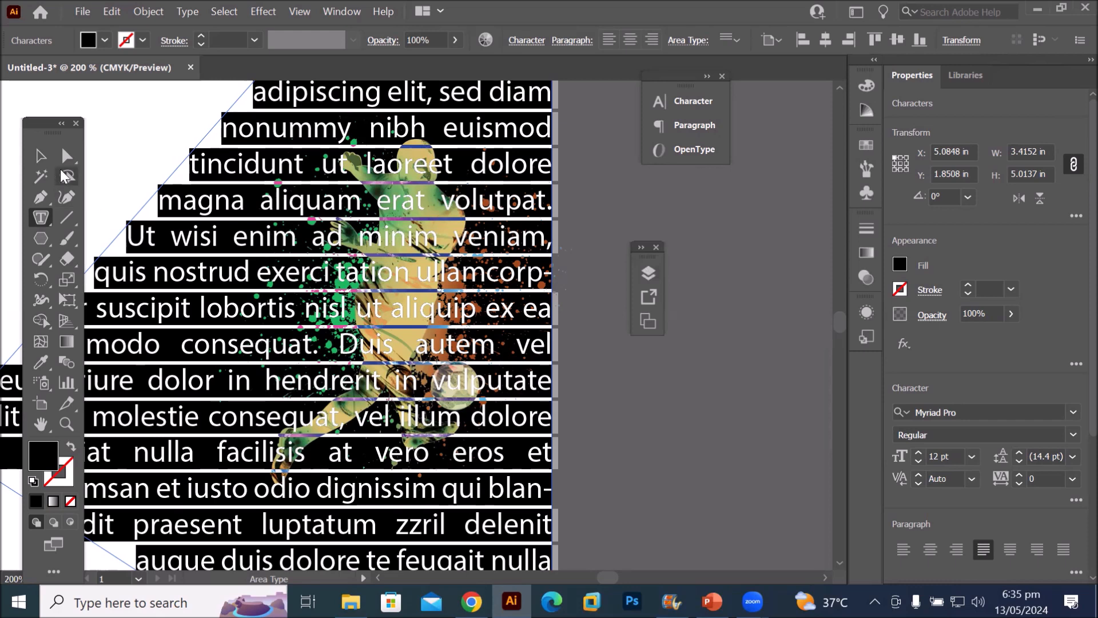
click(43, 162)
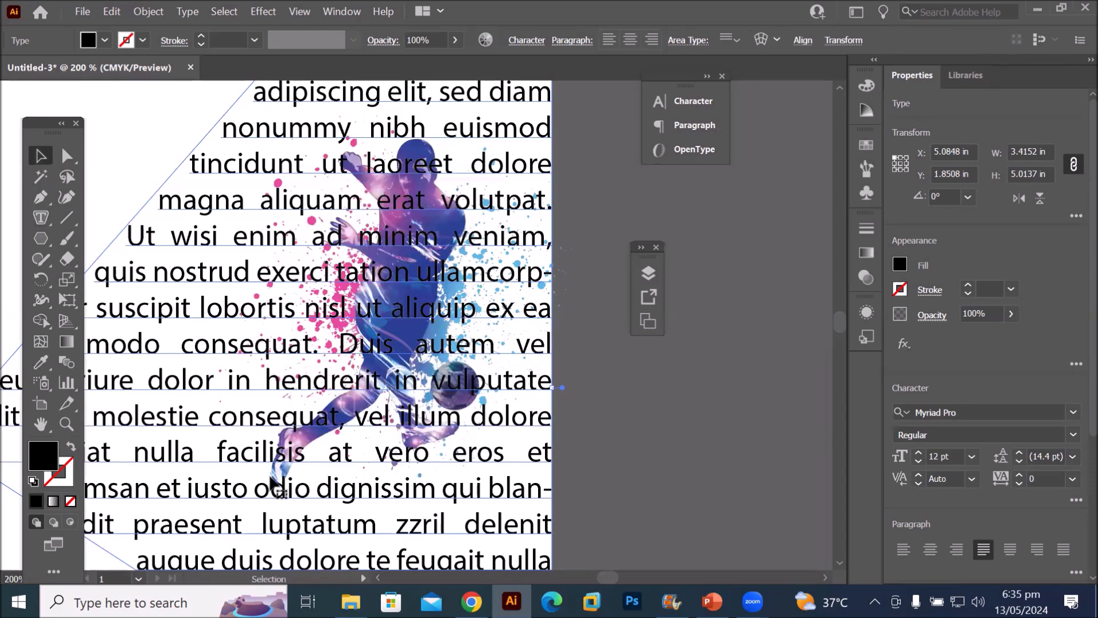
Move the linked footballer2.png image to the front of Layer 1, above all the text objects
scroll(301, 462, down, 2)
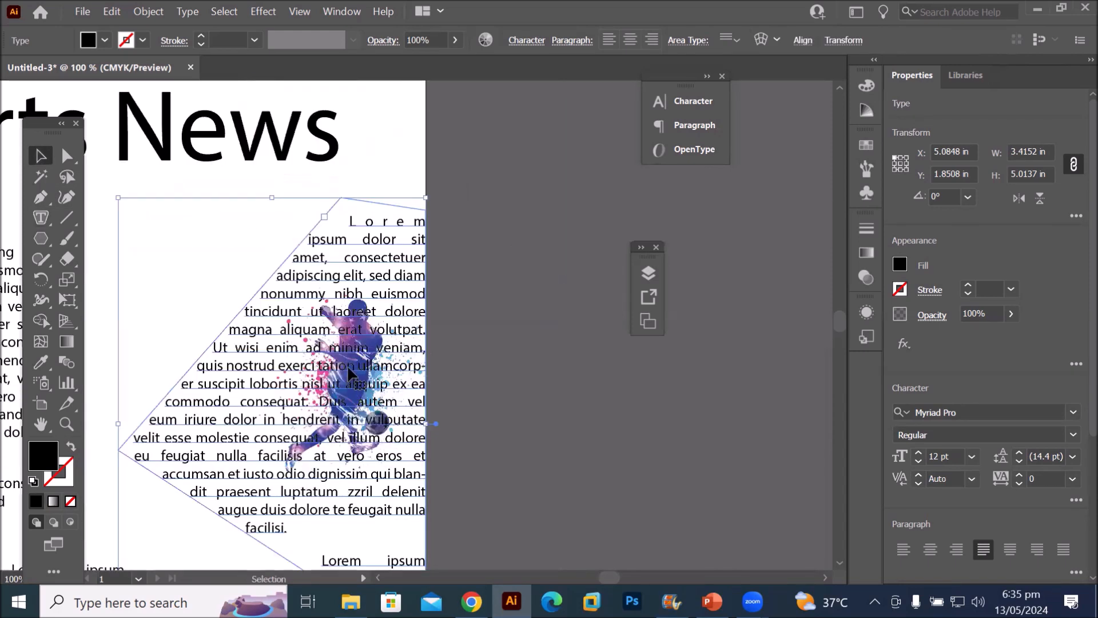
scroll(369, 344, up, 4)
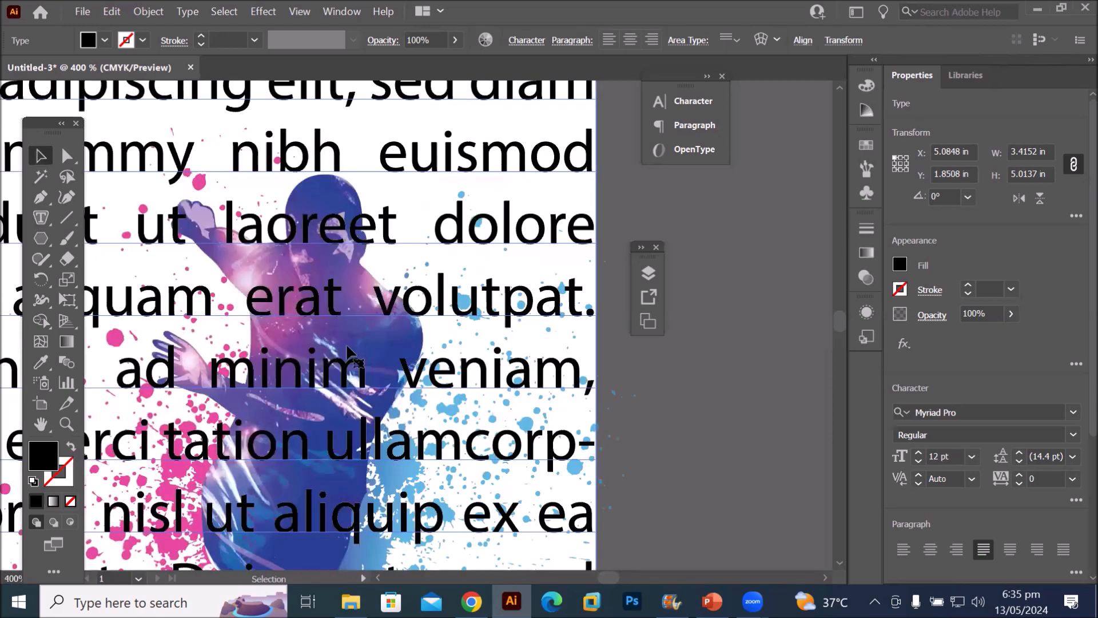
scroll(272, 311, up, 2)
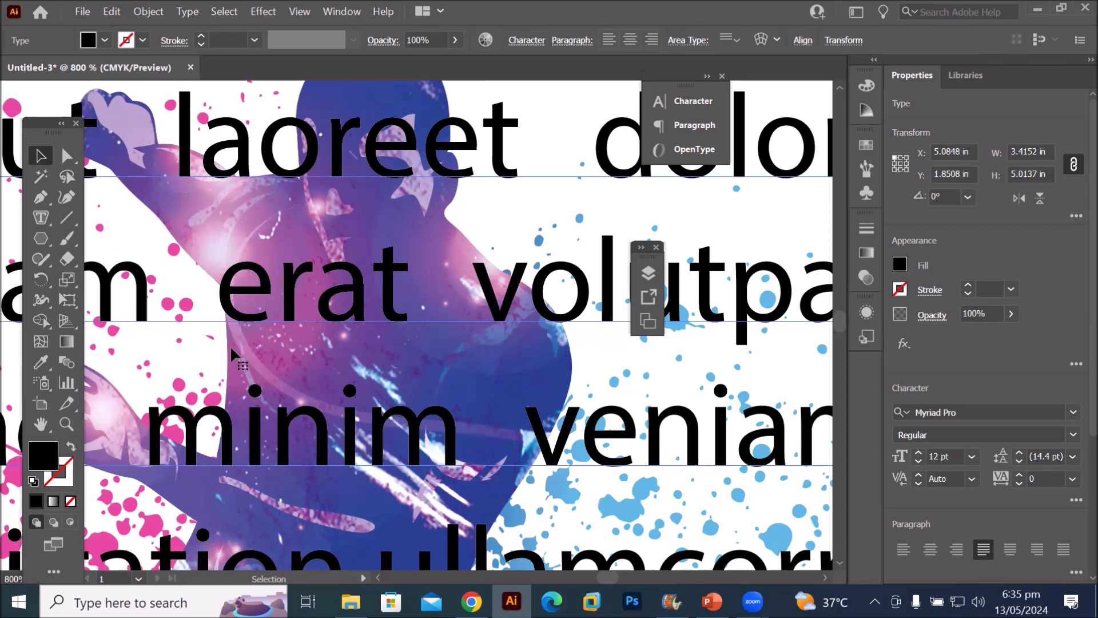
scroll(126, 439, down, 2)
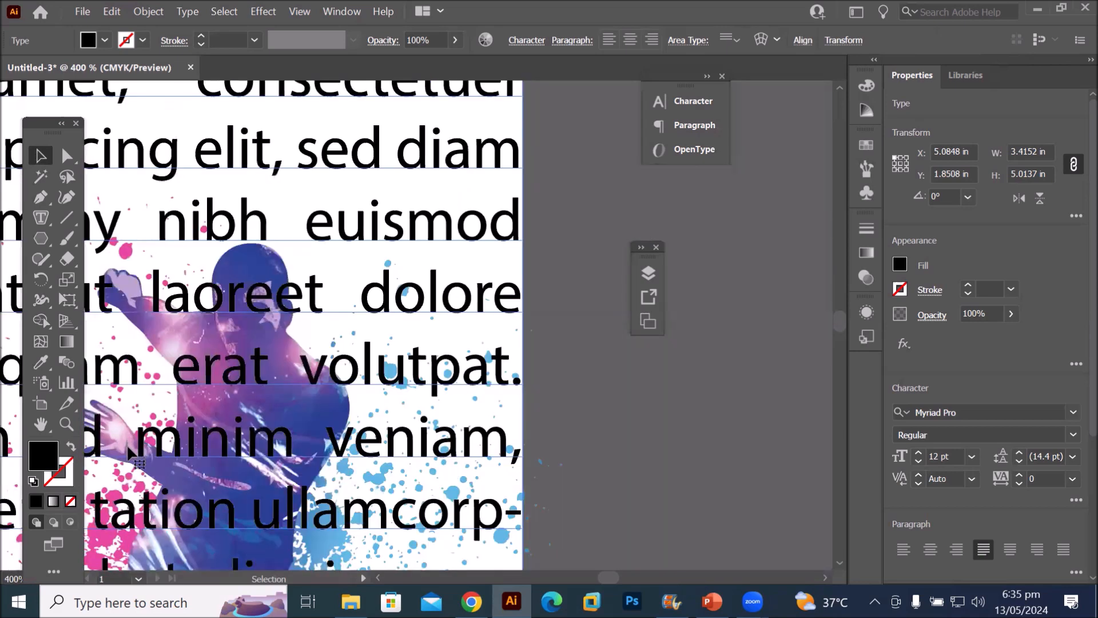
click(647, 272)
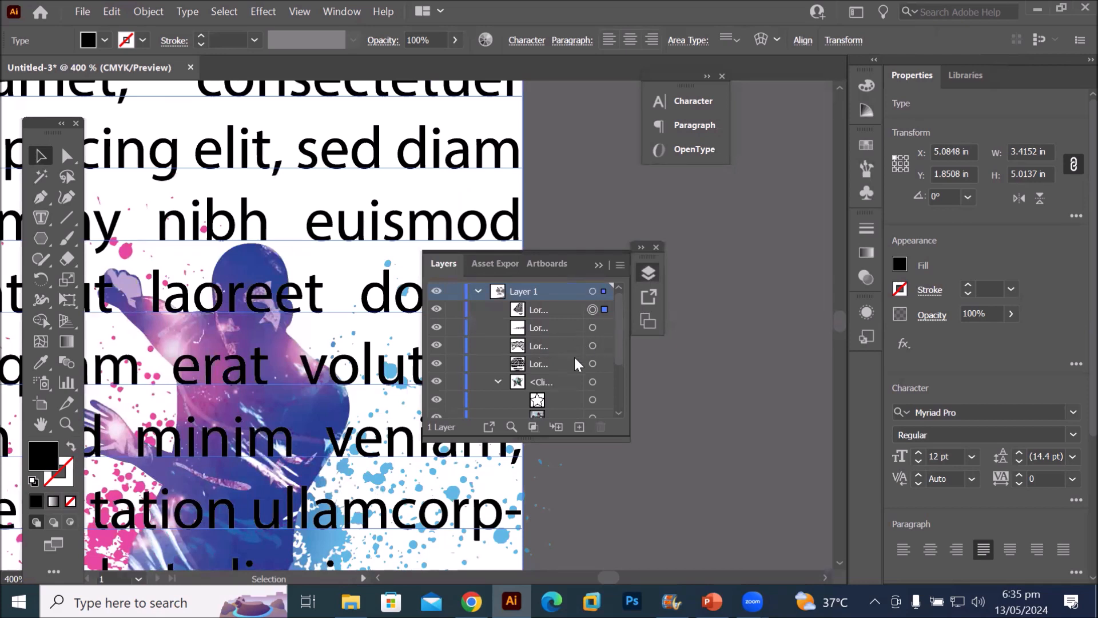
drag(619, 334, 618, 387)
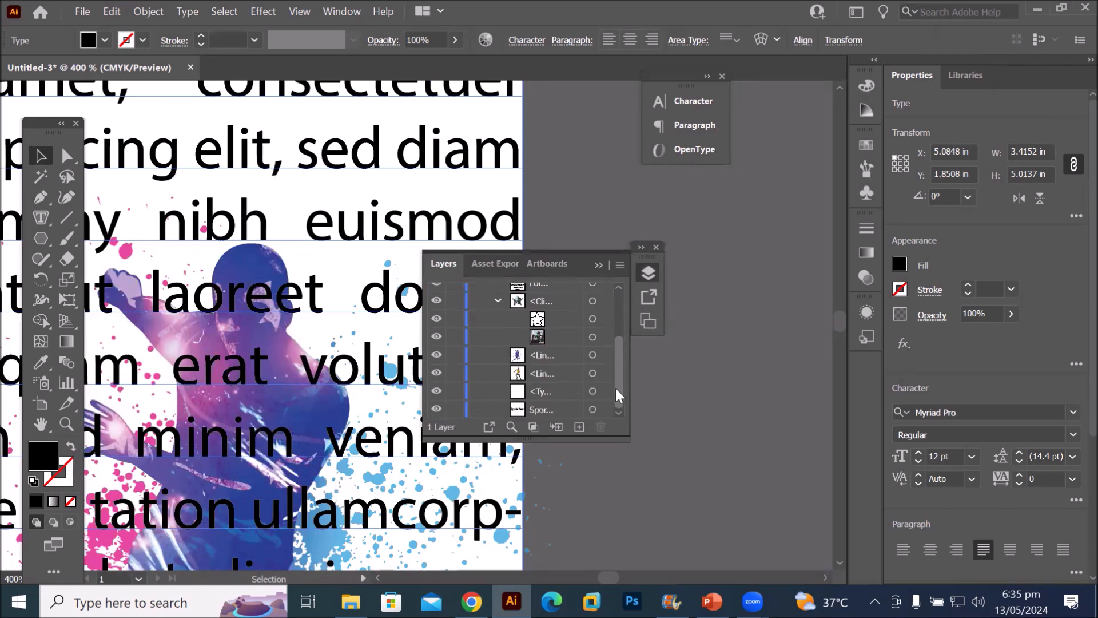
click(593, 338)
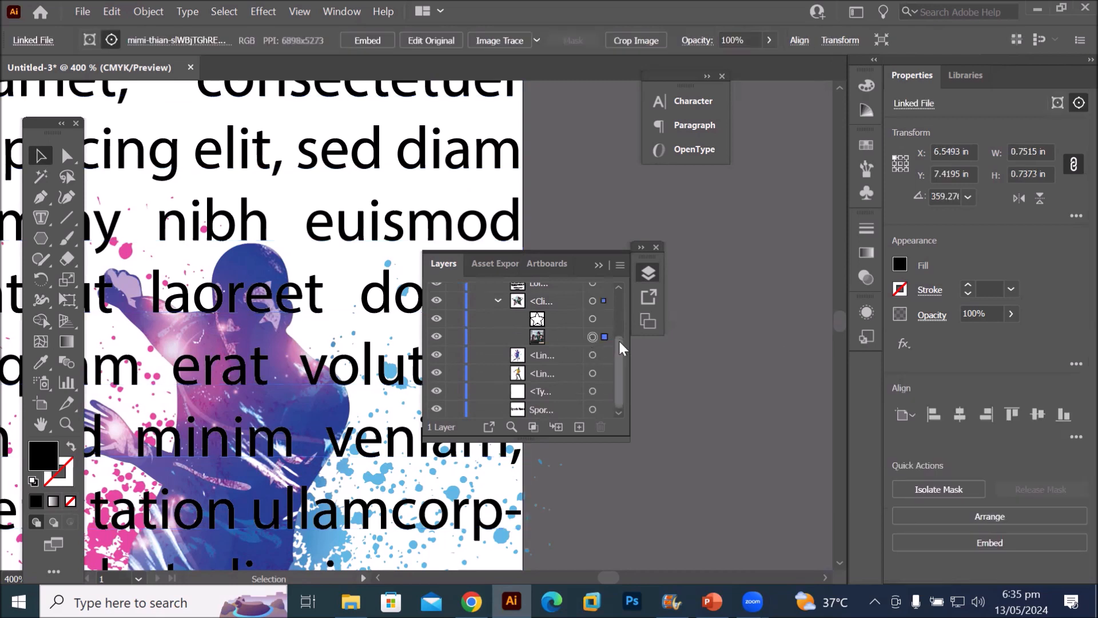
click(548, 376)
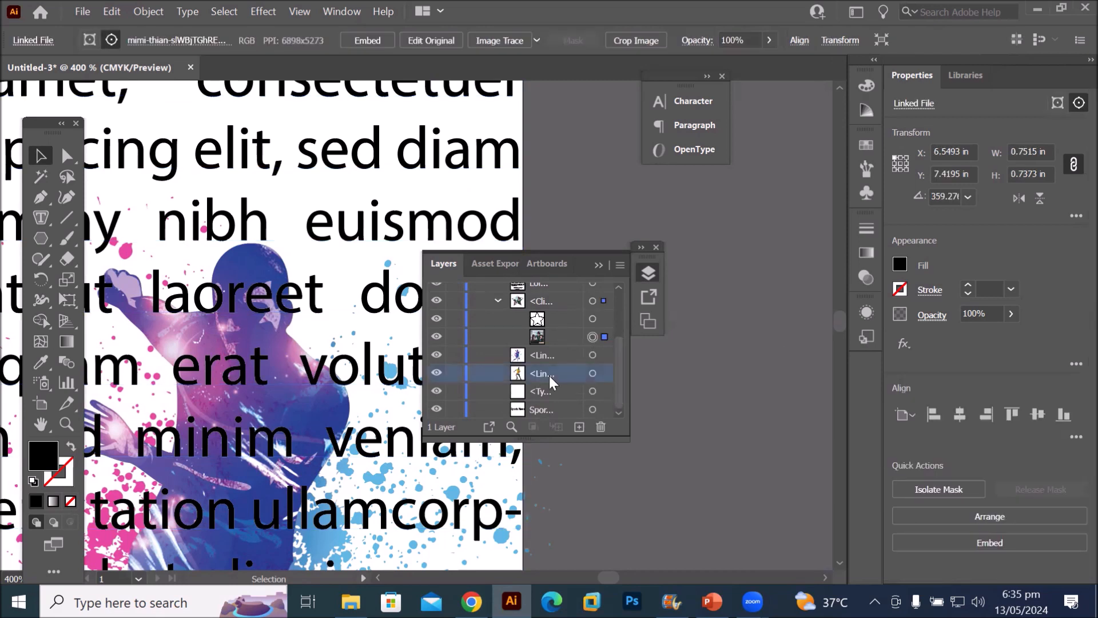
click(593, 355)
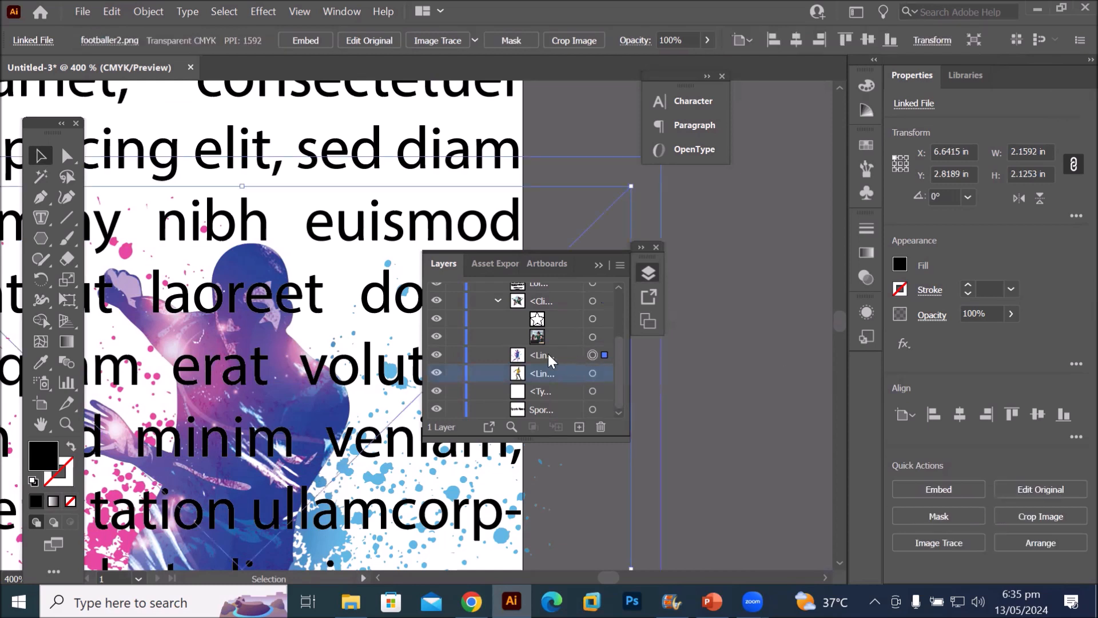
drag(535, 355, 532, 293)
scroll(553, 316, up, 3)
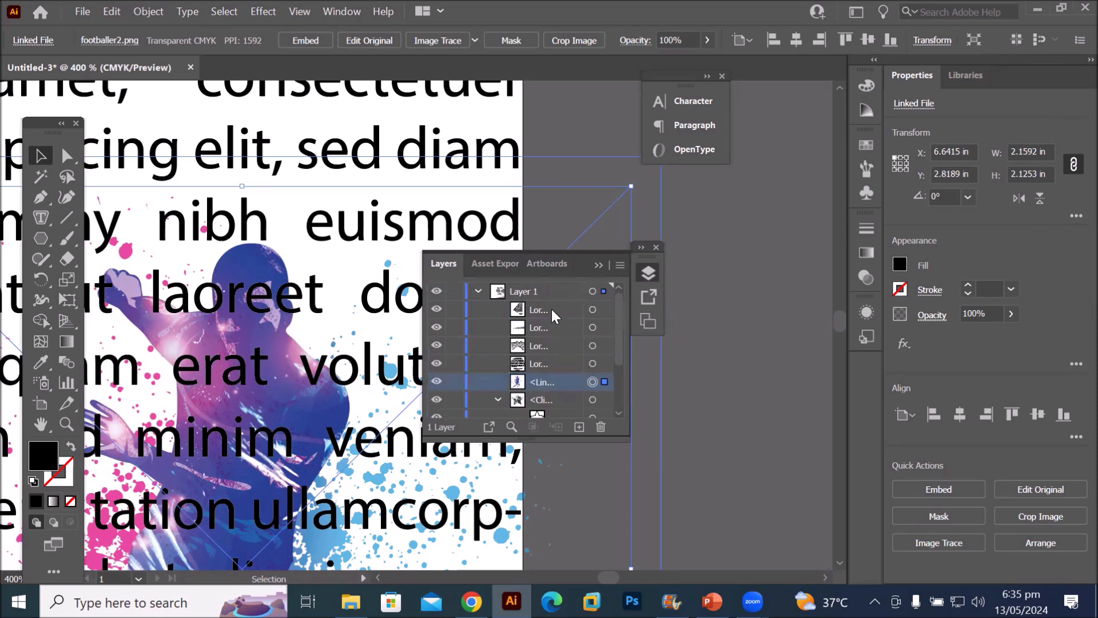
drag(530, 382, 531, 310)
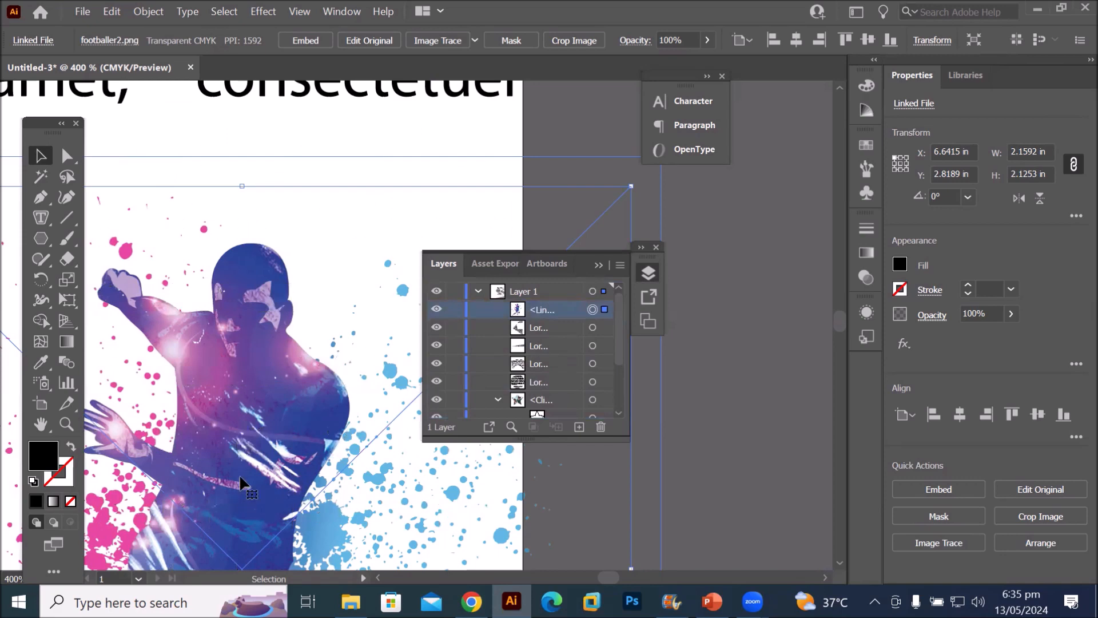
Scale the purple footballer image to about 1.29 by 1.59 in and place it within the angular text block
scroll(239, 474, down, 2)
scroll(226, 565, down, 2)
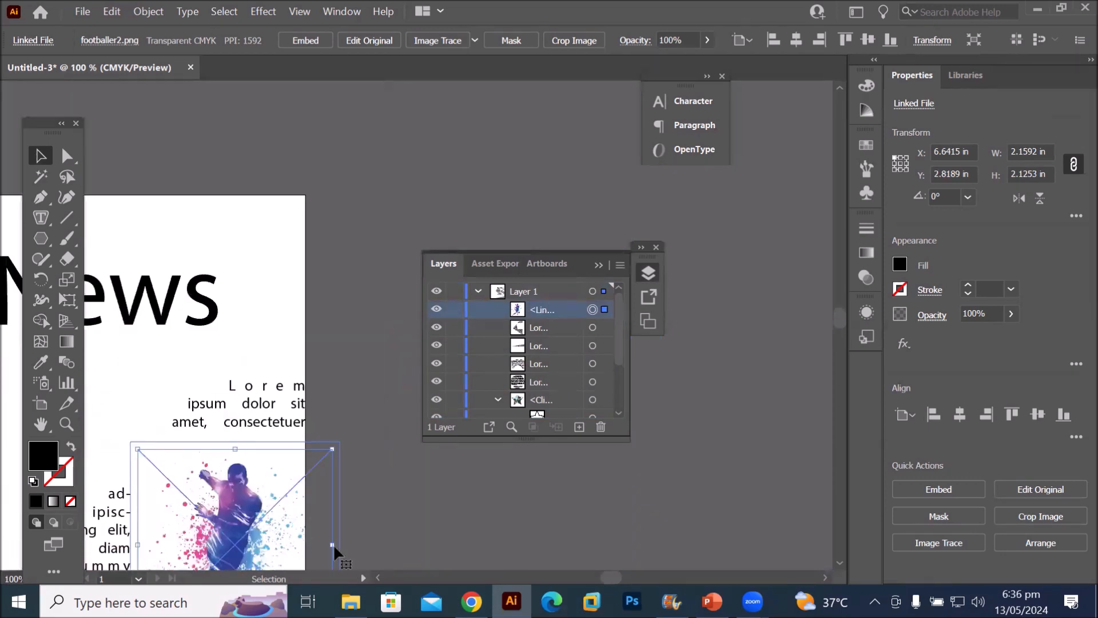
click(839, 563)
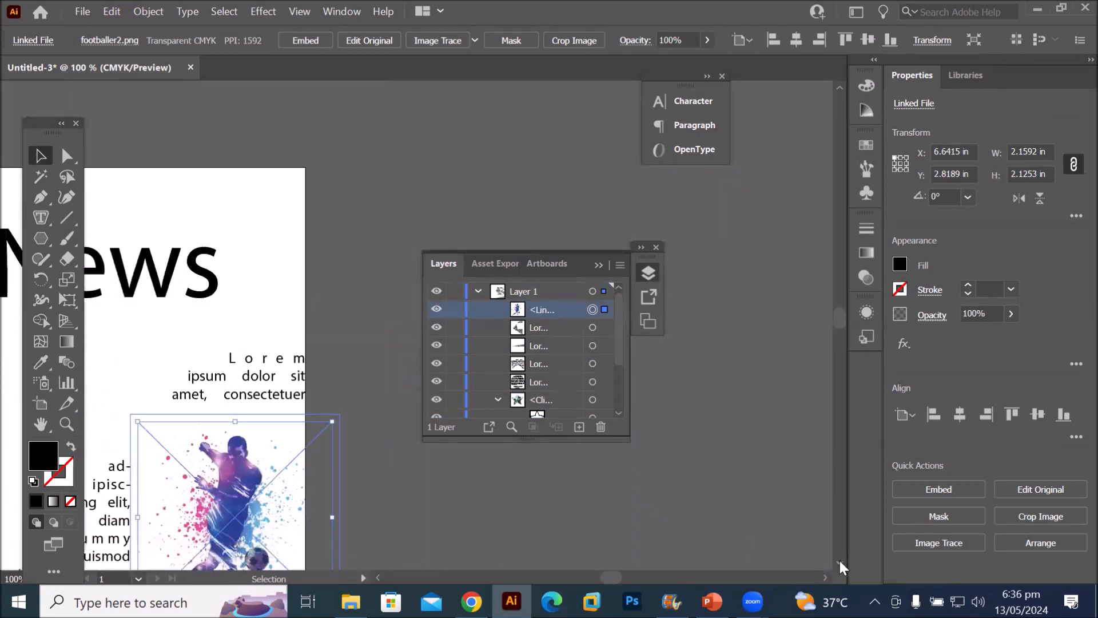
click(841, 563)
click(840, 563)
click(840, 563)
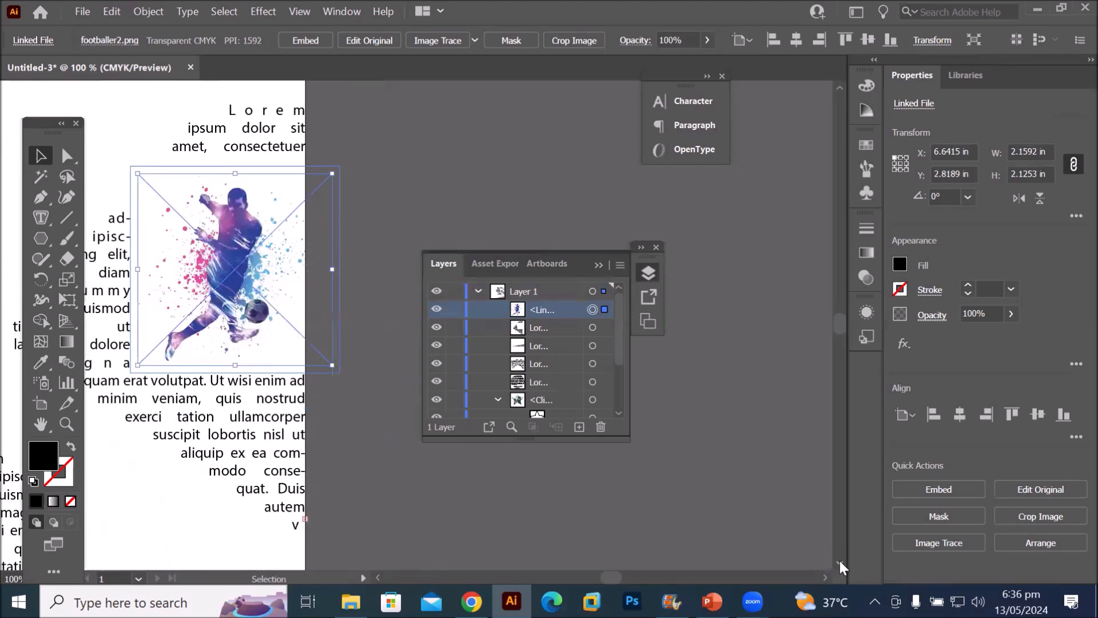
click(840, 565)
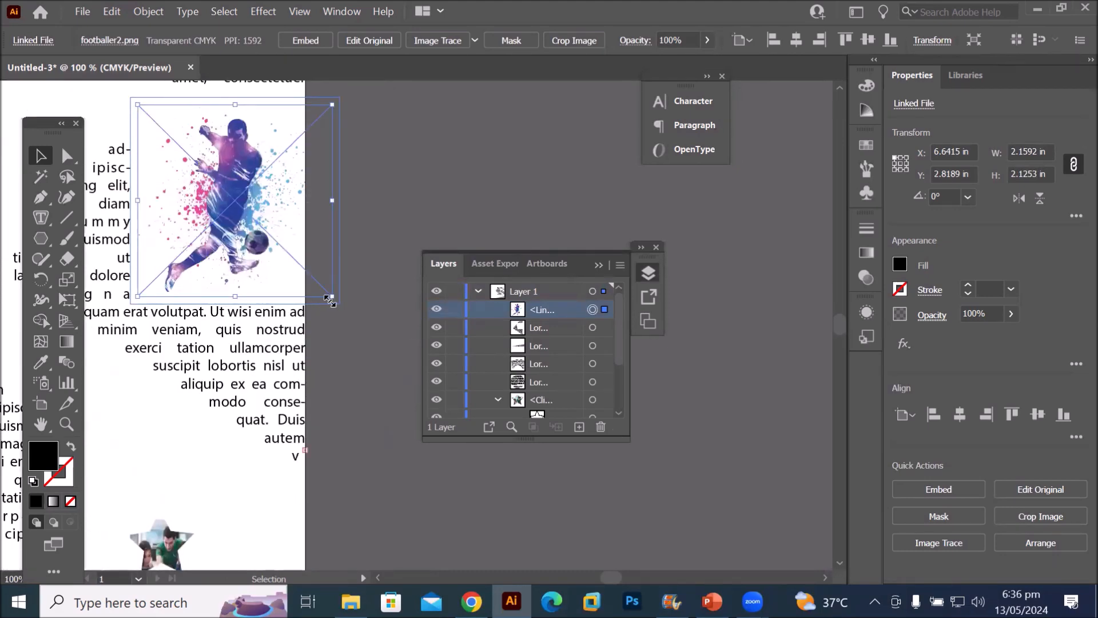
drag(330, 295, 252, 247)
drag(203, 202, 253, 306)
drag(227, 262, 217, 215)
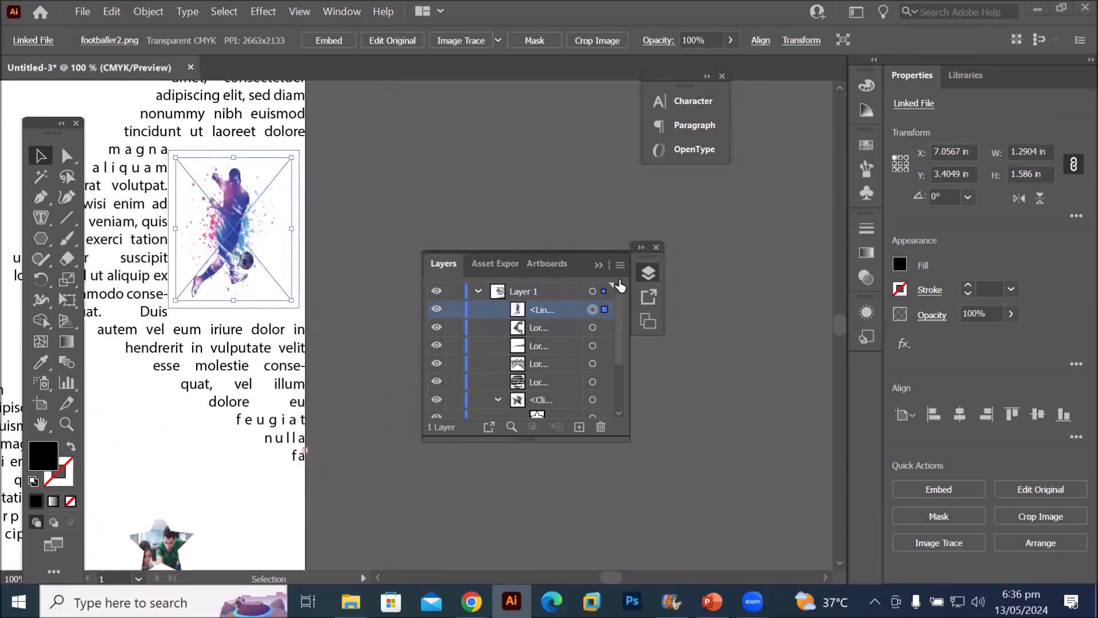
Set the purple footballer image's opacity to 45% and stack it directly behind the angular text block
click(731, 40)
drag(730, 60, 694, 61)
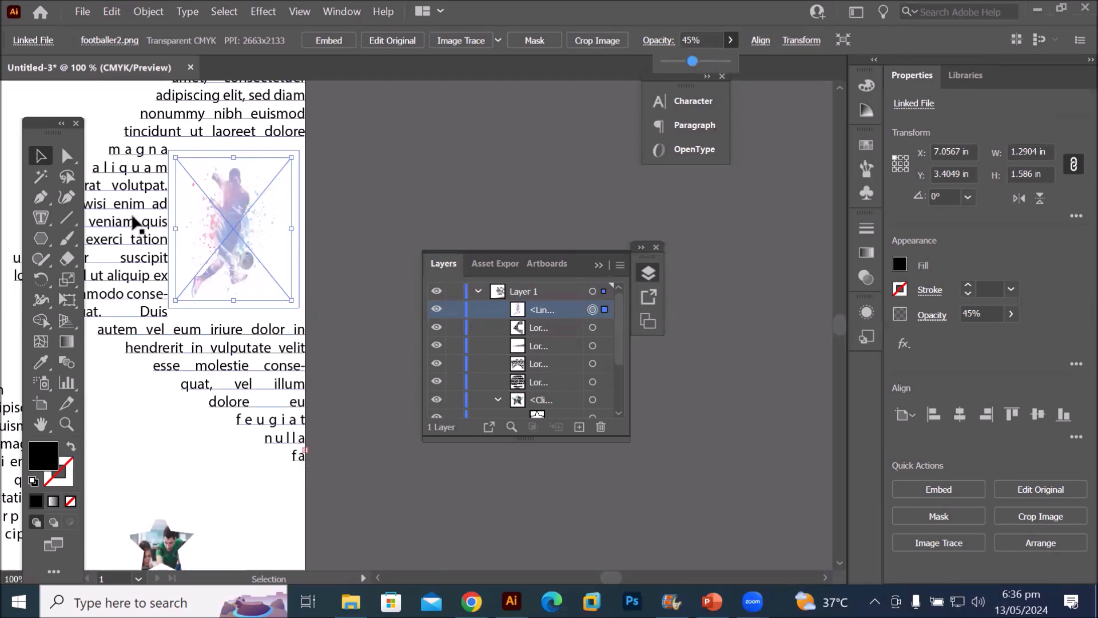
scroll(150, 186, up, 2)
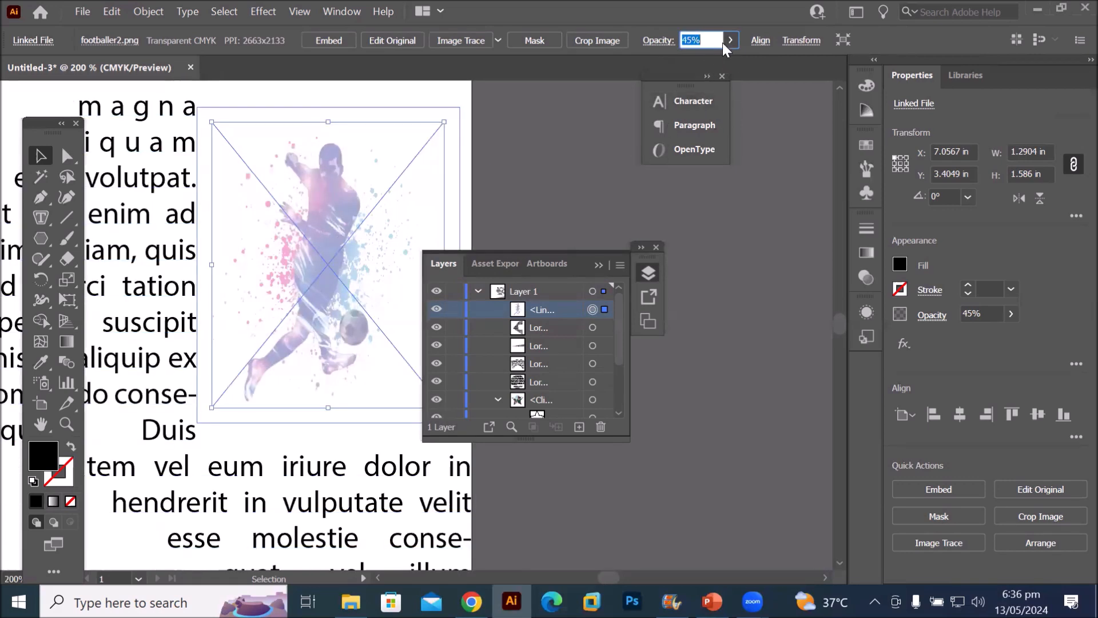
drag(537, 308, 532, 332)
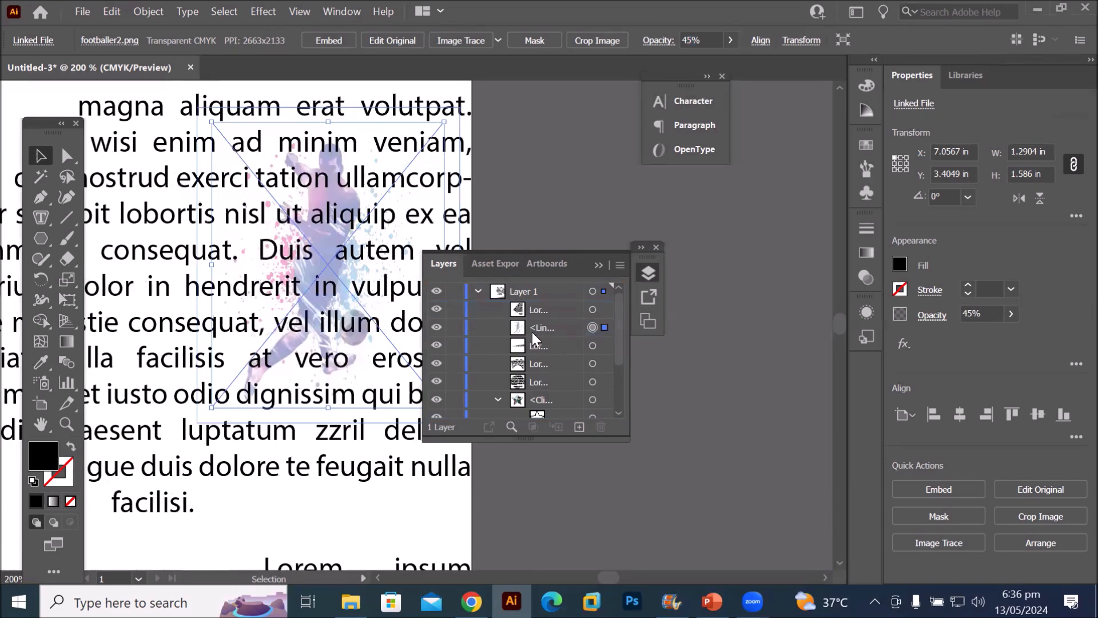
scroll(363, 168, up, 2)
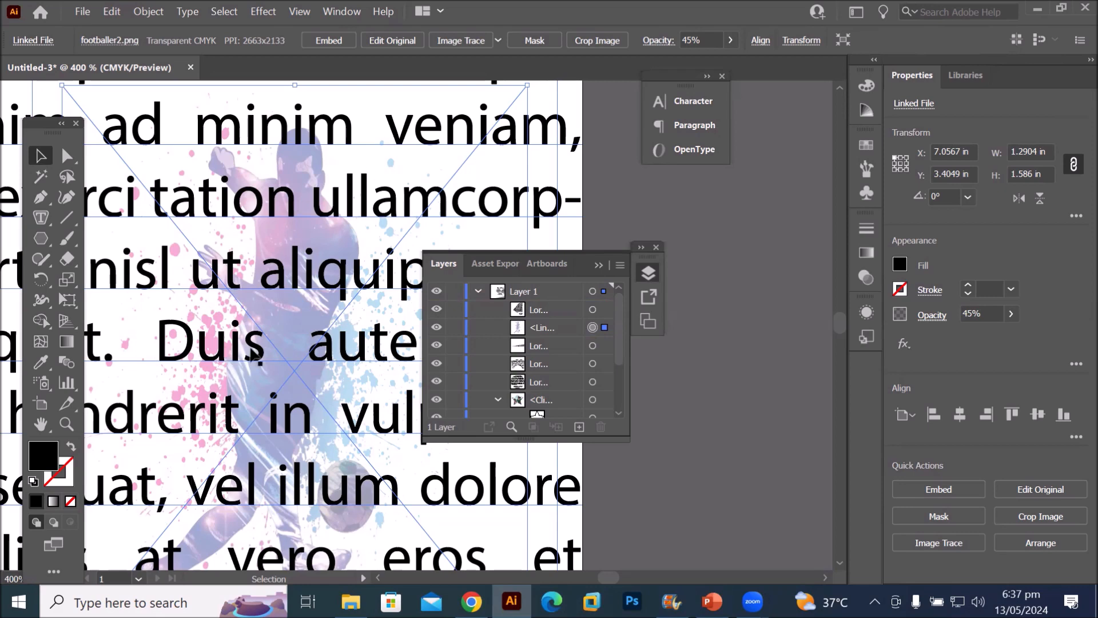
Deselect the footballer image and move the Layers panel away from the page
scroll(256, 349, down, 3)
scroll(256, 349, down, 3)
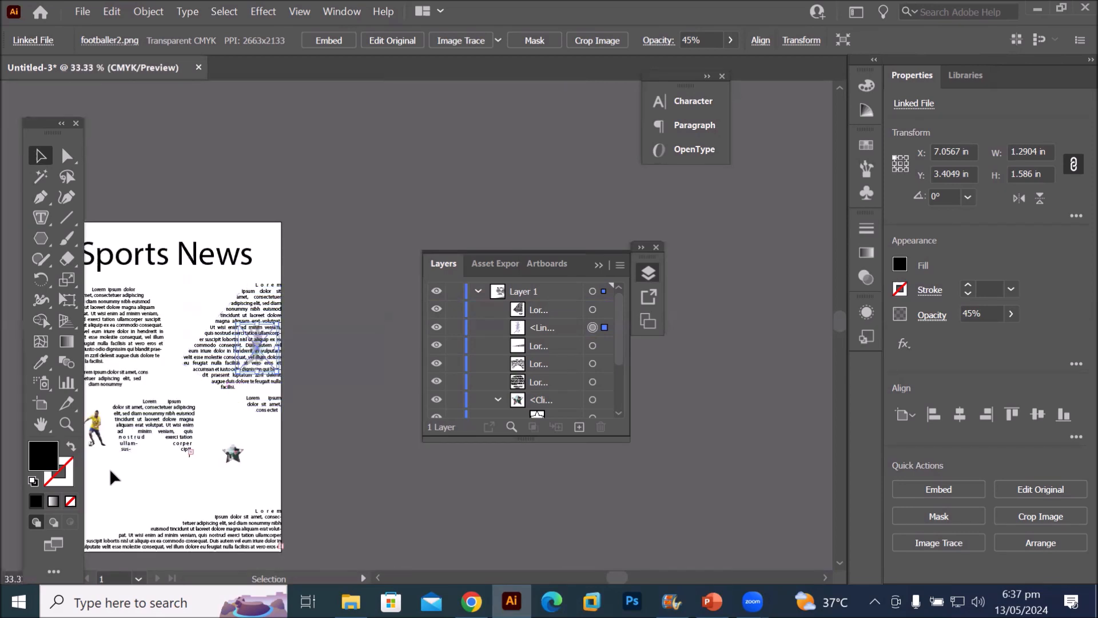
click(147, 235)
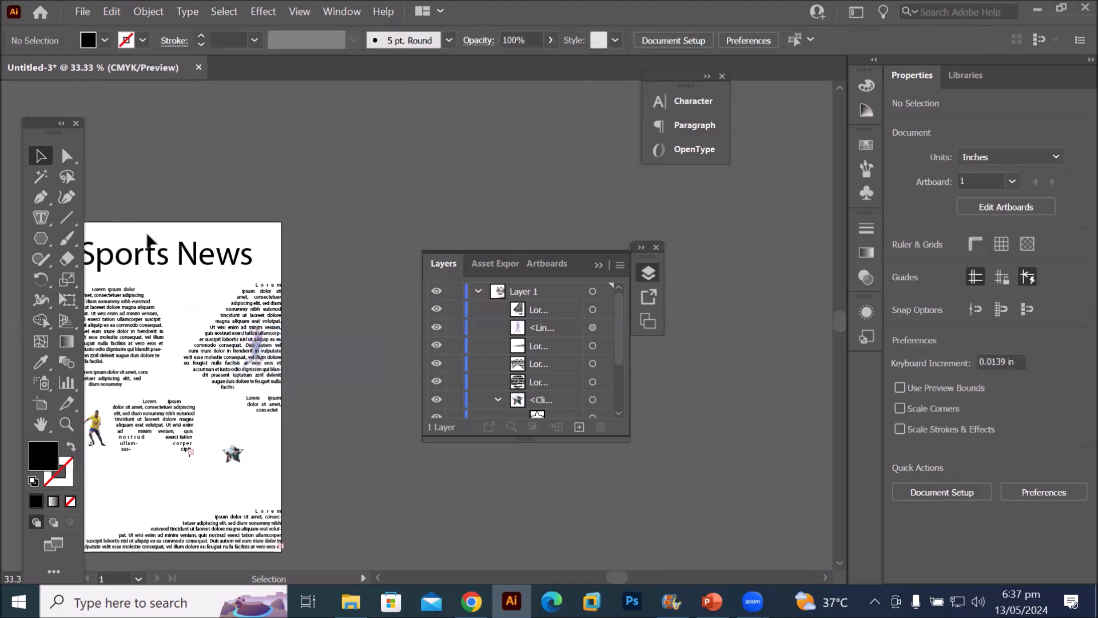
key(space)
drag(147, 235, 243, 131)
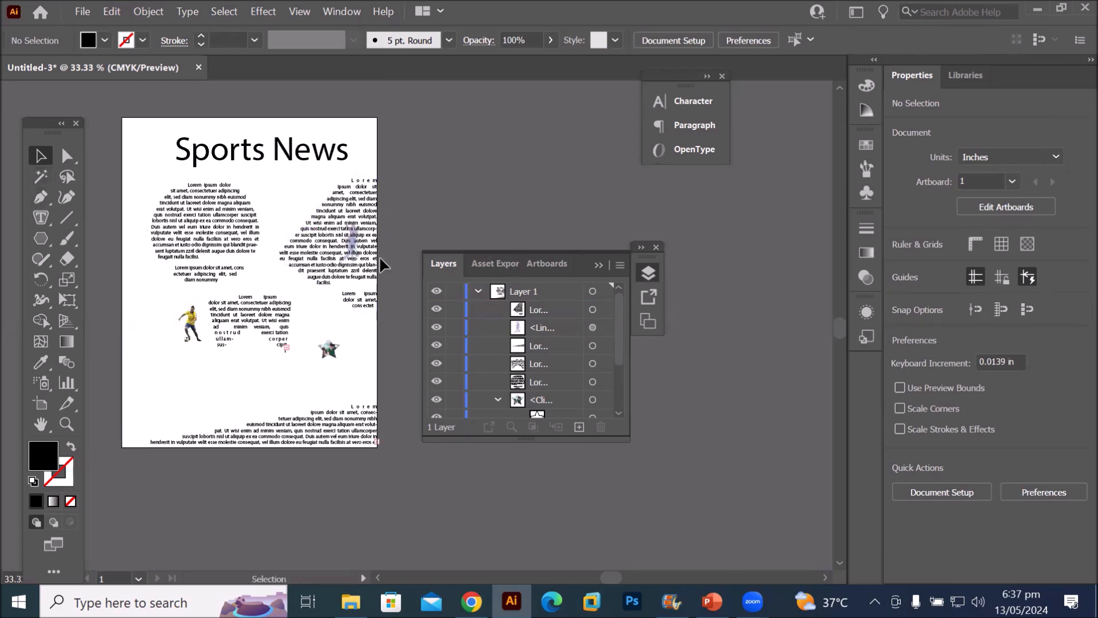
drag(592, 250, 809, 182)
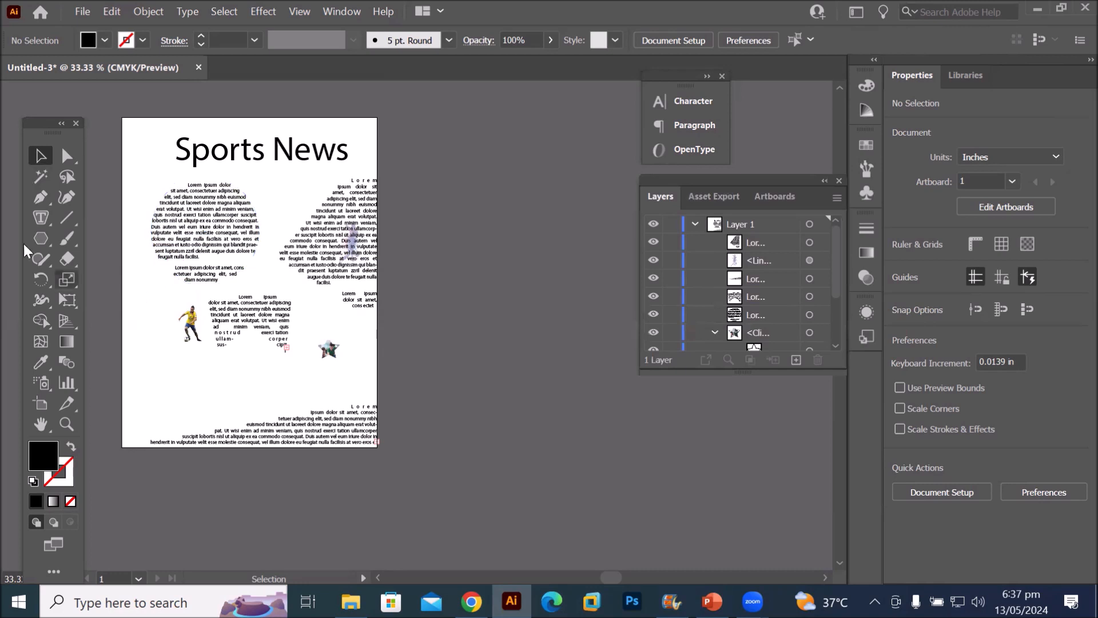
click(44, 220)
click(43, 221)
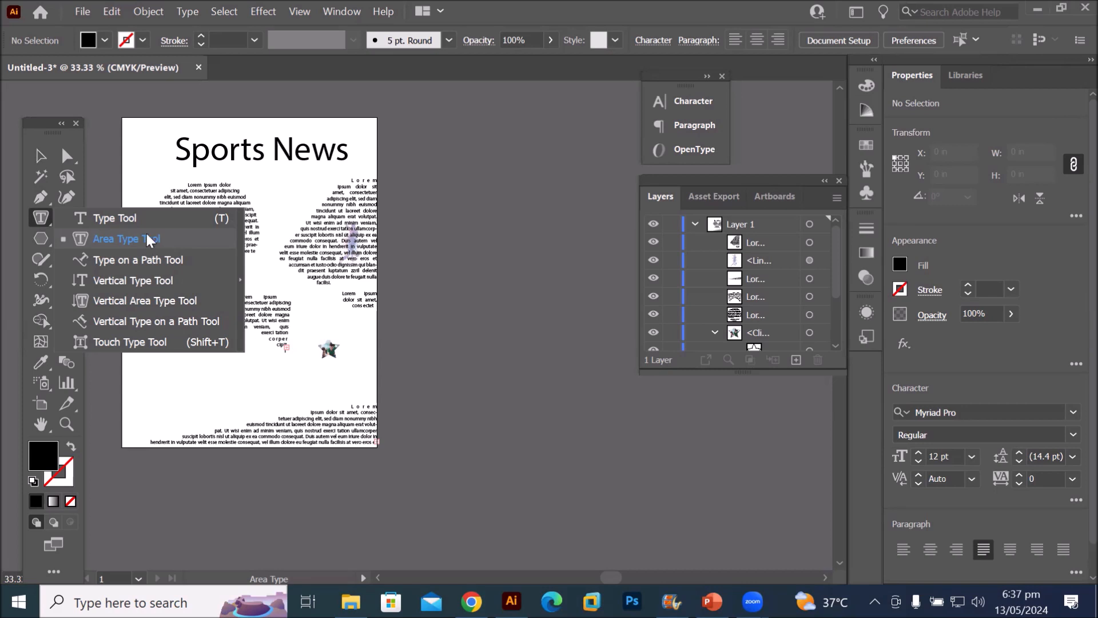
click(185, 12)
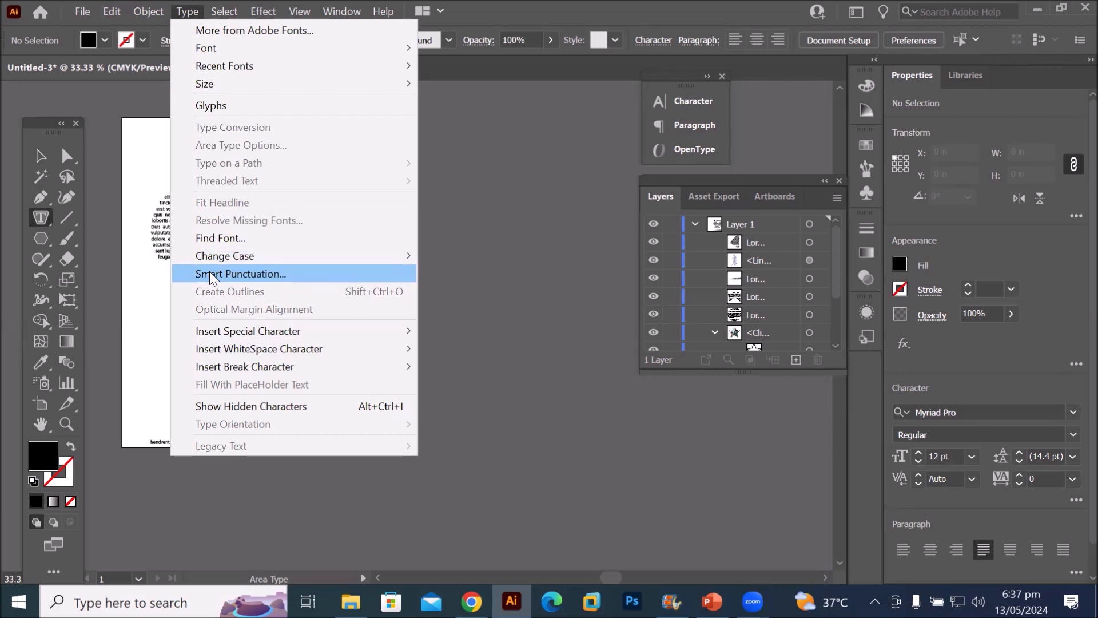
mouse_move(235, 325)
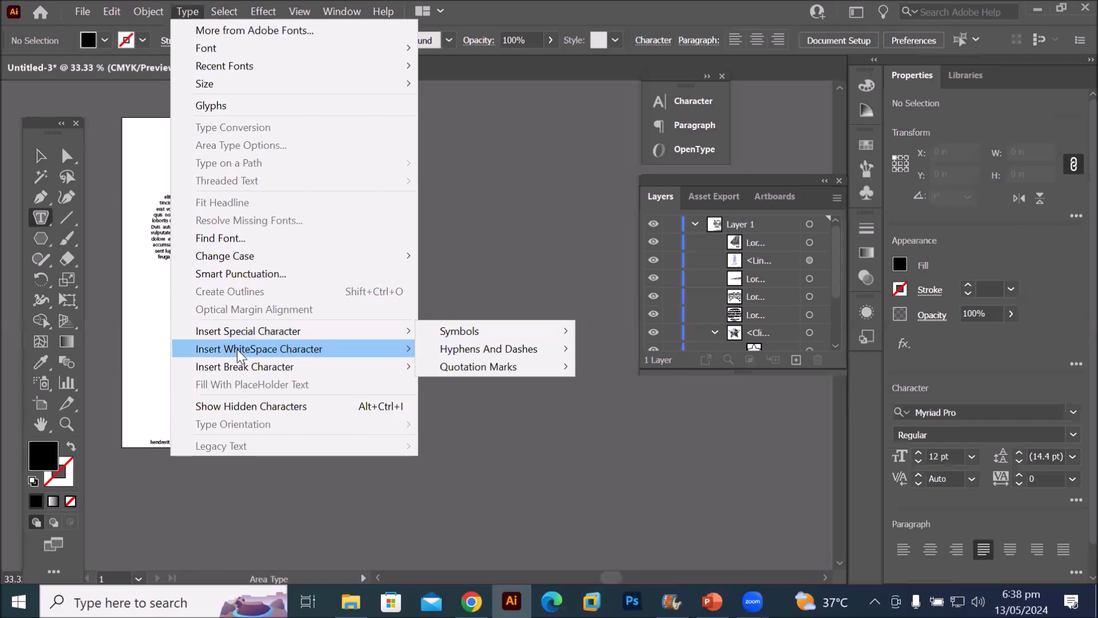
mouse_move(237, 349)
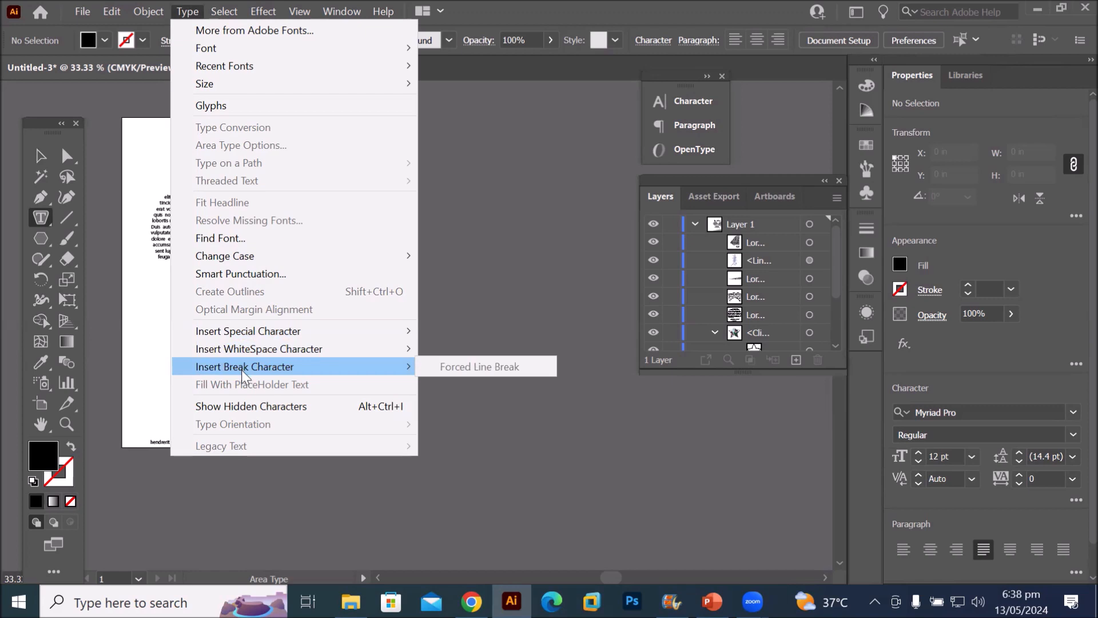
click(147, 274)
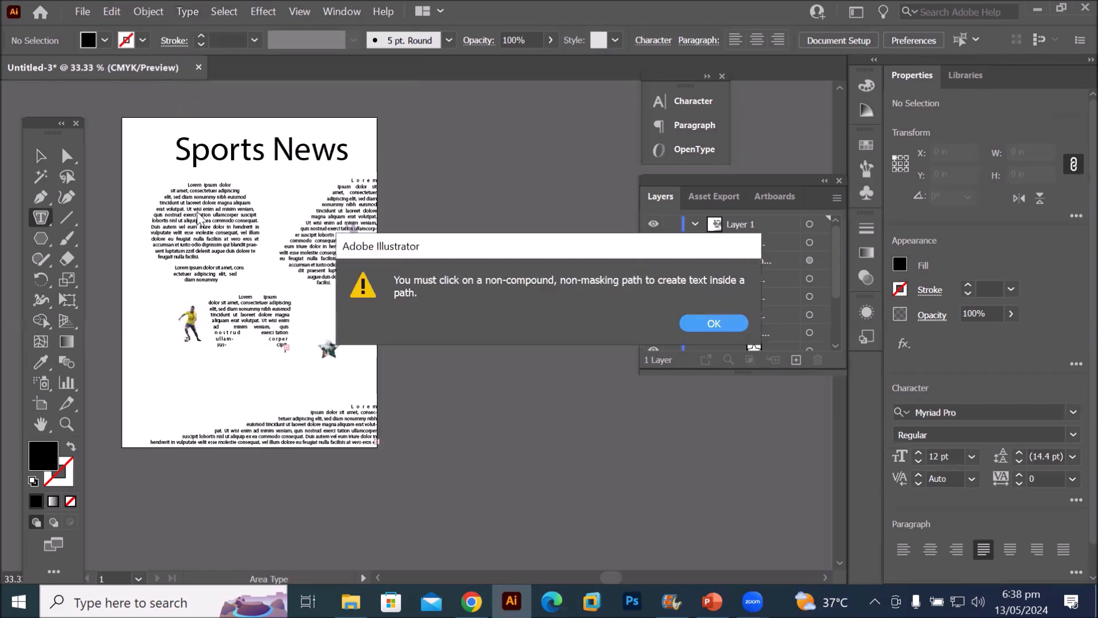
Dismiss the warning about creating text inside a path and look over the available type commands
click(712, 321)
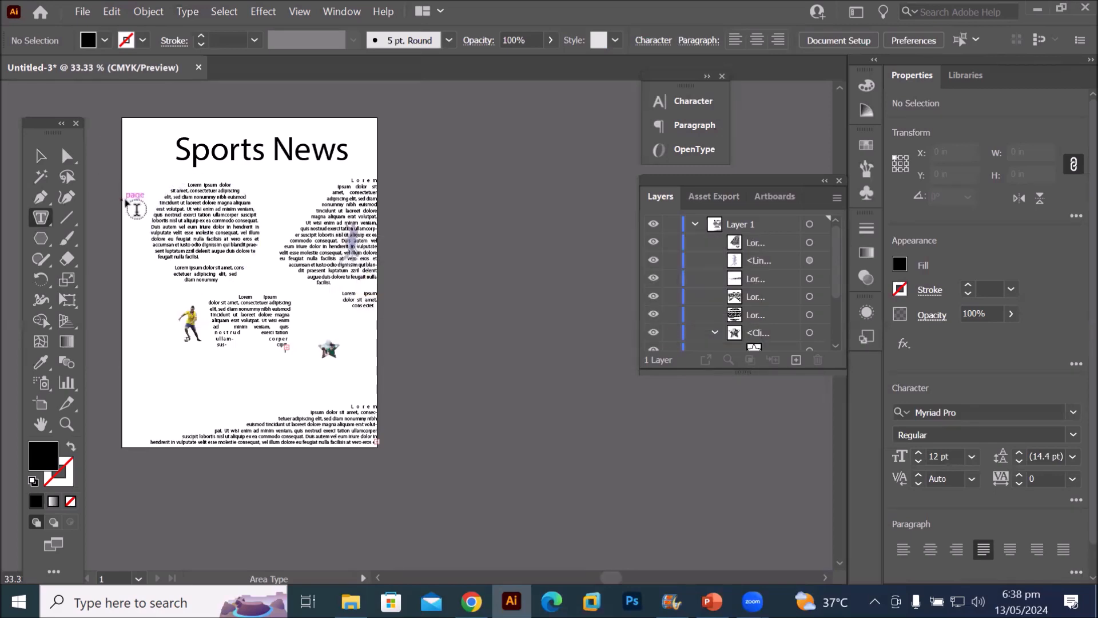
scroll(137, 212, up, 4)
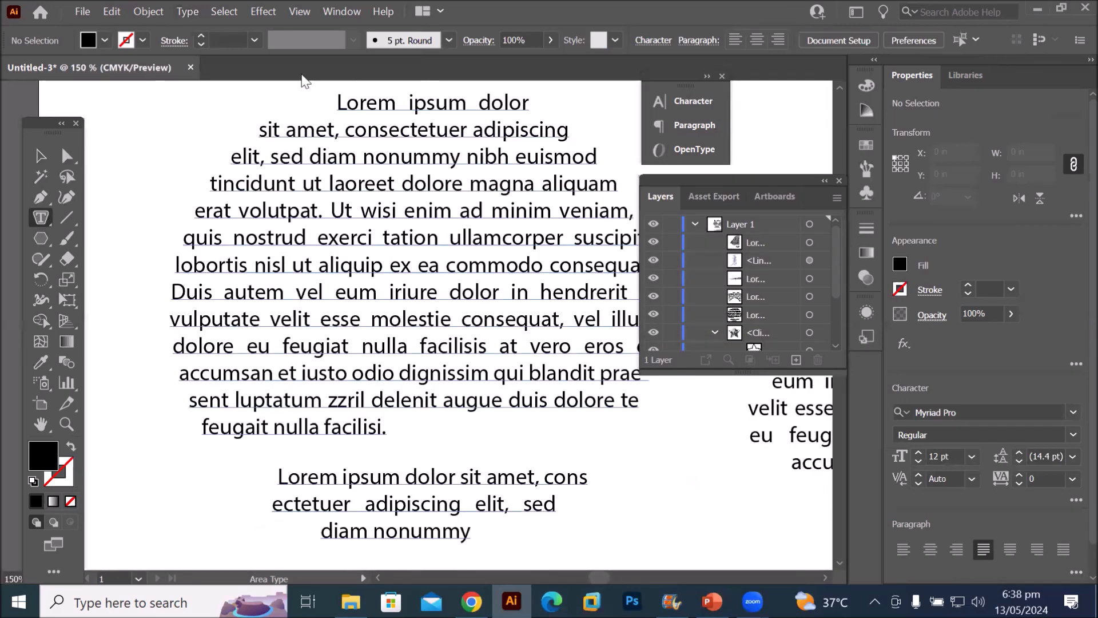
click(189, 16)
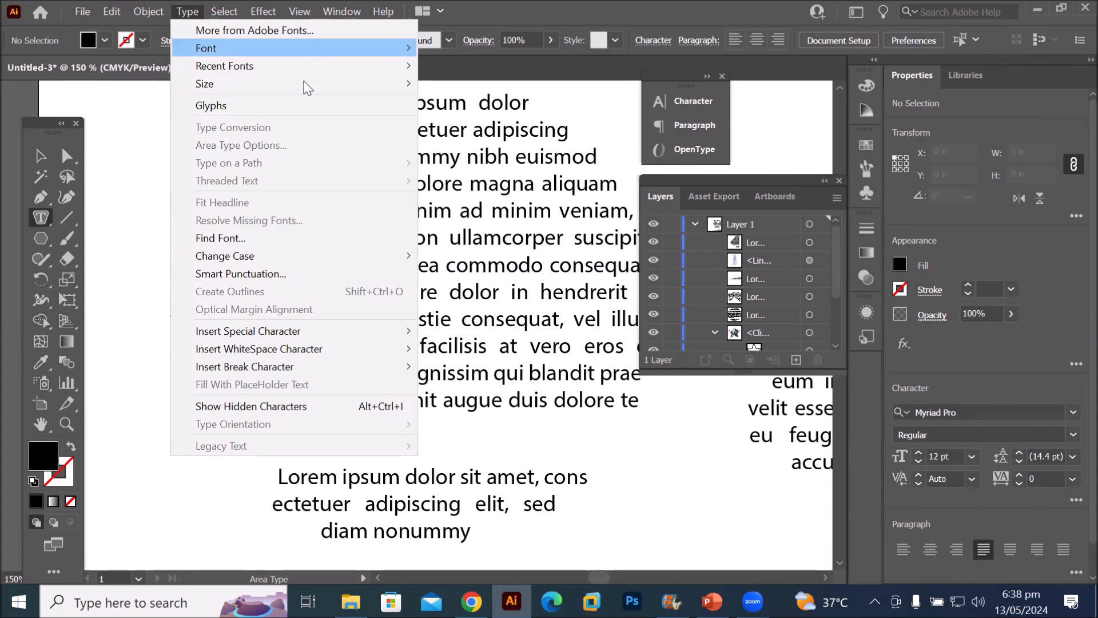
mouse_move(227, 67)
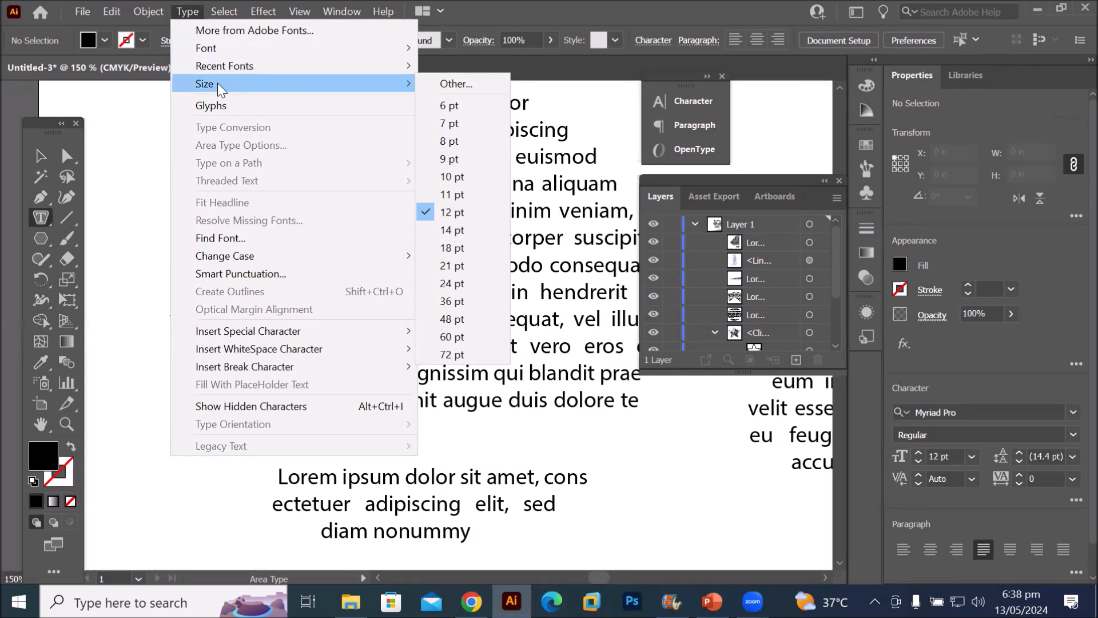
mouse_move(273, 342)
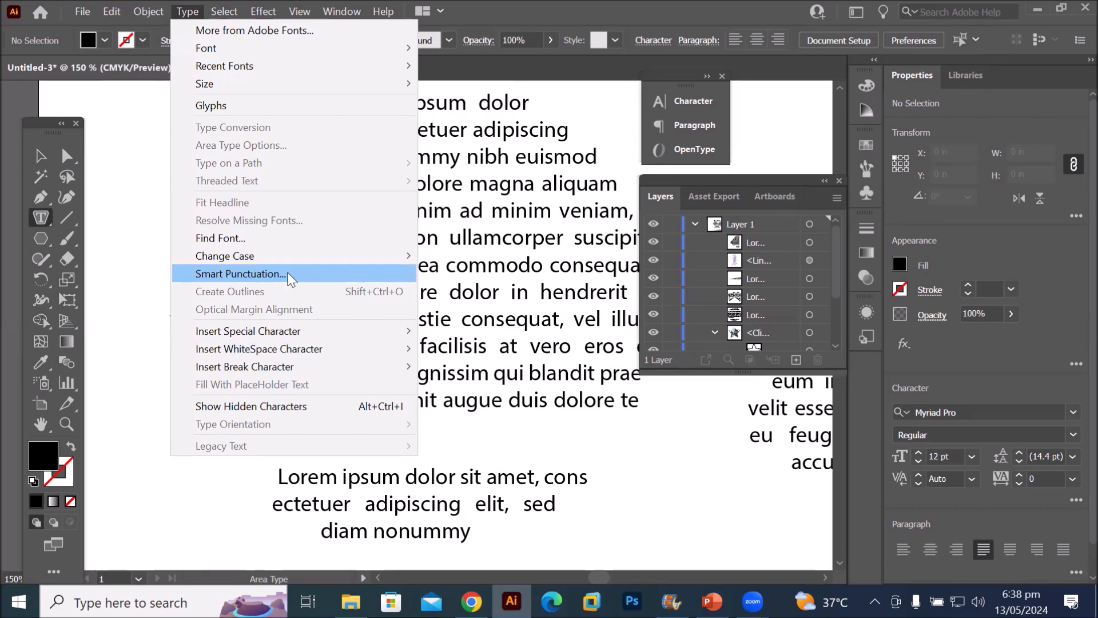
Insert a bullet symbol before the first word of the circular text block and delete it again
click(442, 199)
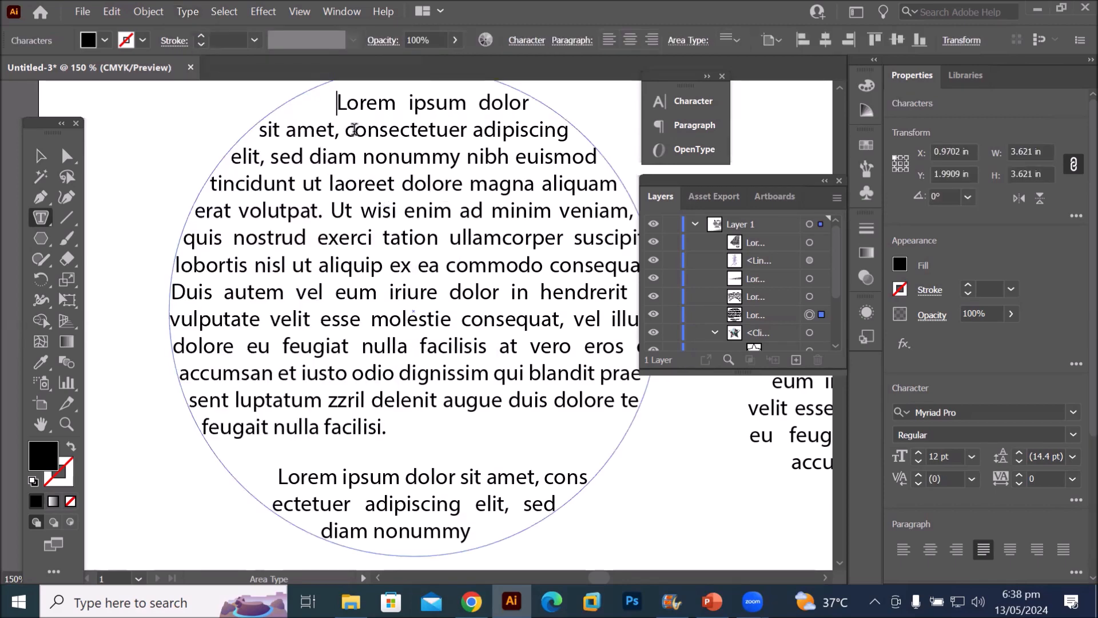
scroll(349, 79, up, 2)
scroll(361, 80, down, 2)
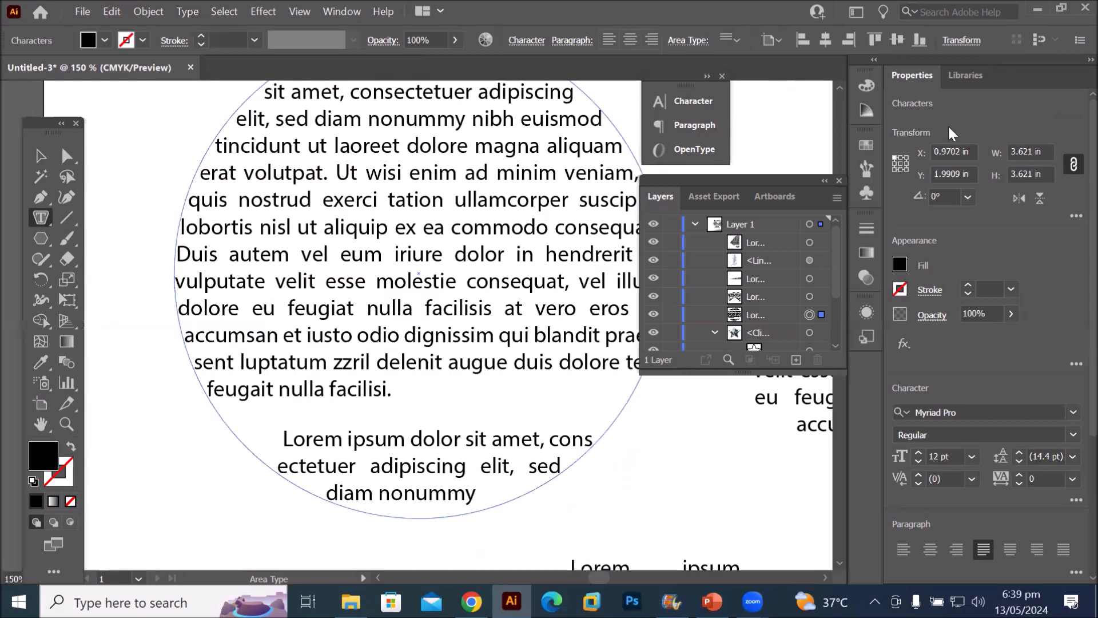
scroll(840, 84, up, 3)
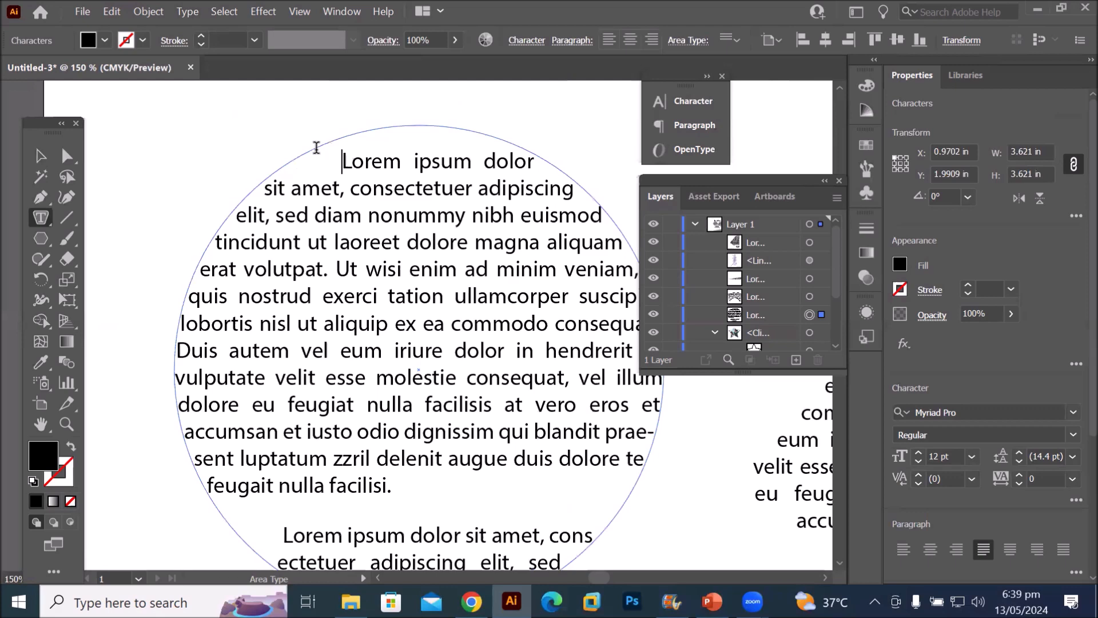
click(188, 17)
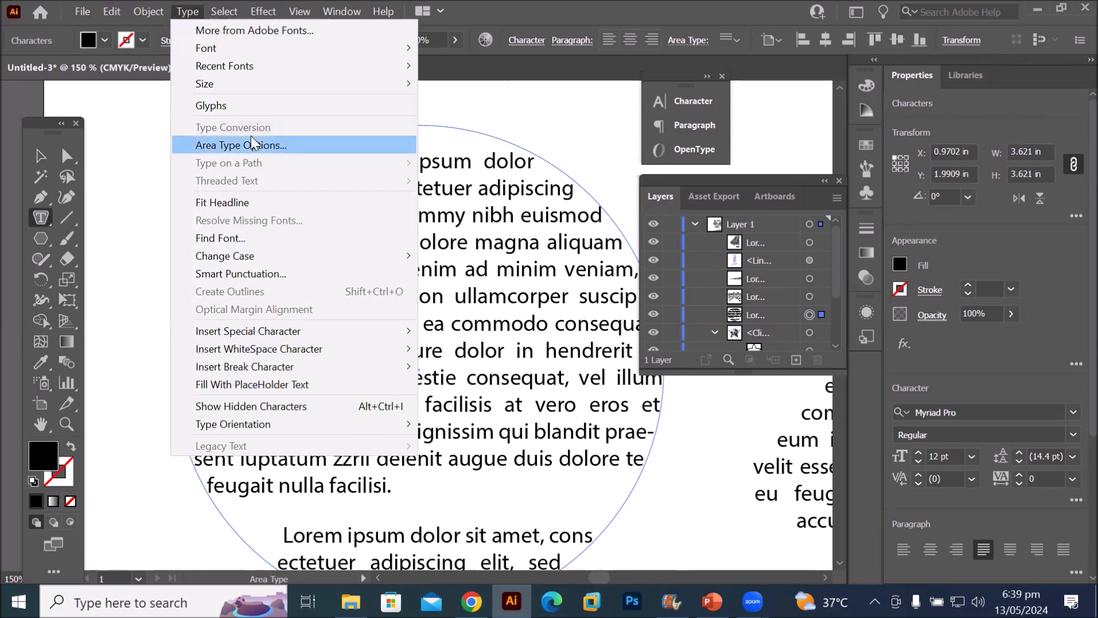
mouse_move(328, 334)
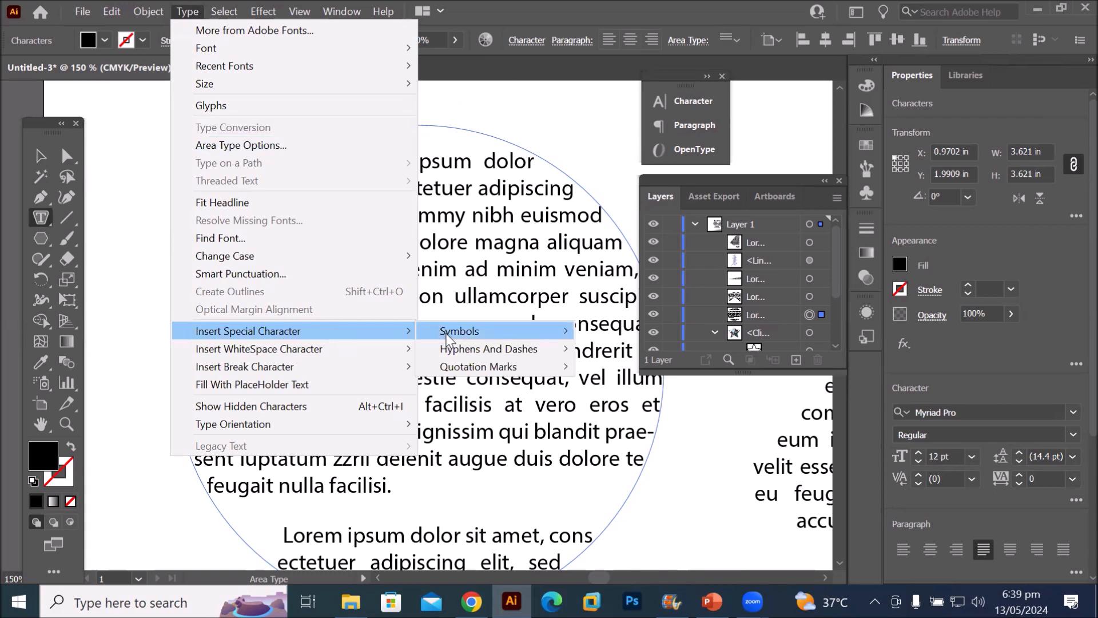
mouse_move(446, 334)
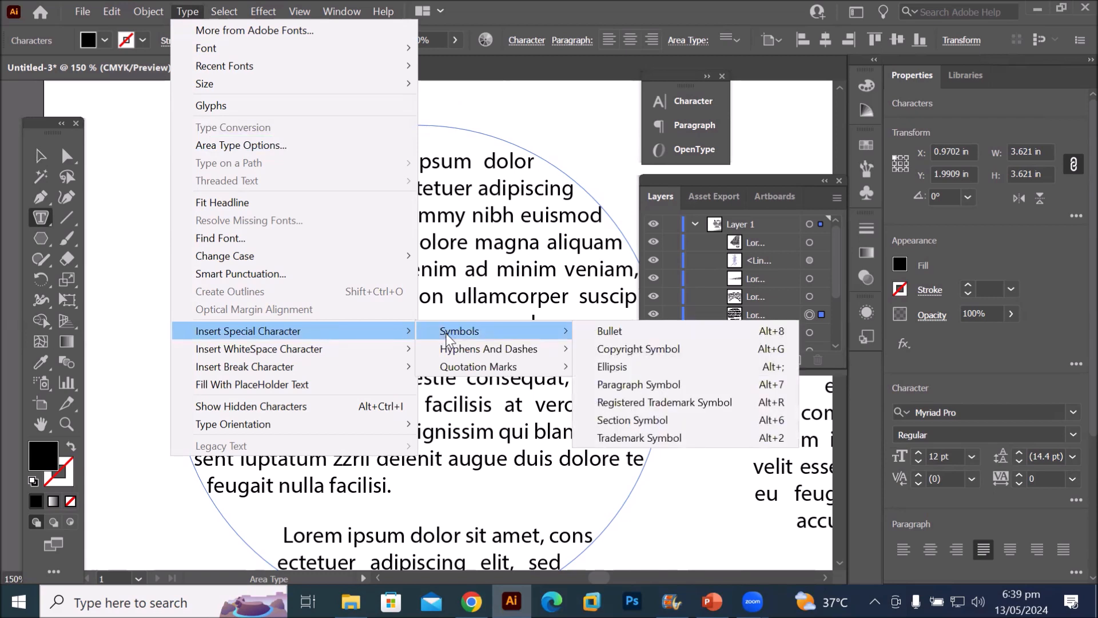
click(598, 332)
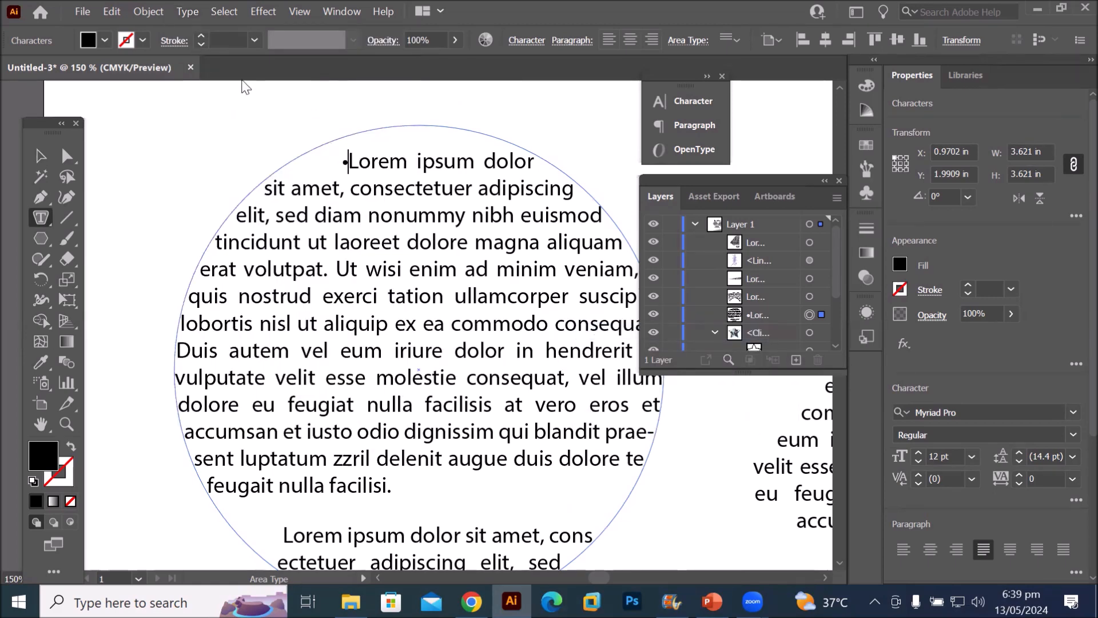
scroll(347, 156, up, 2)
scroll(348, 153, up, 1)
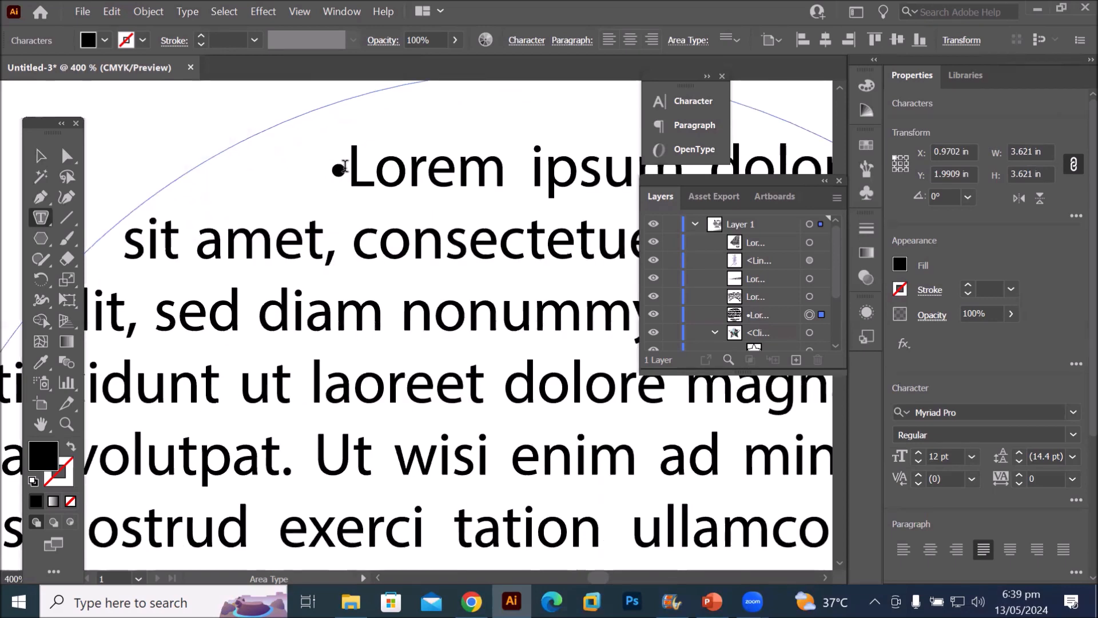
key(BackSpace)
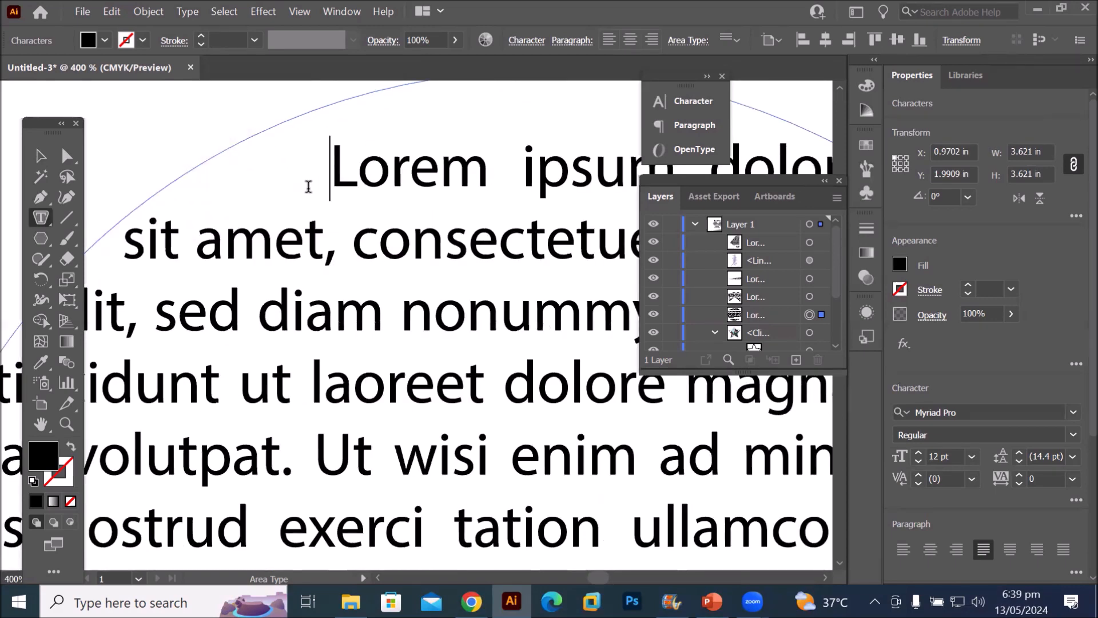
Select the circular block's text from its start through "accumsan et iusto odio" and insert a bullet symbol over it
scroll(317, 175, down, 2)
scroll(314, 183, down, 1)
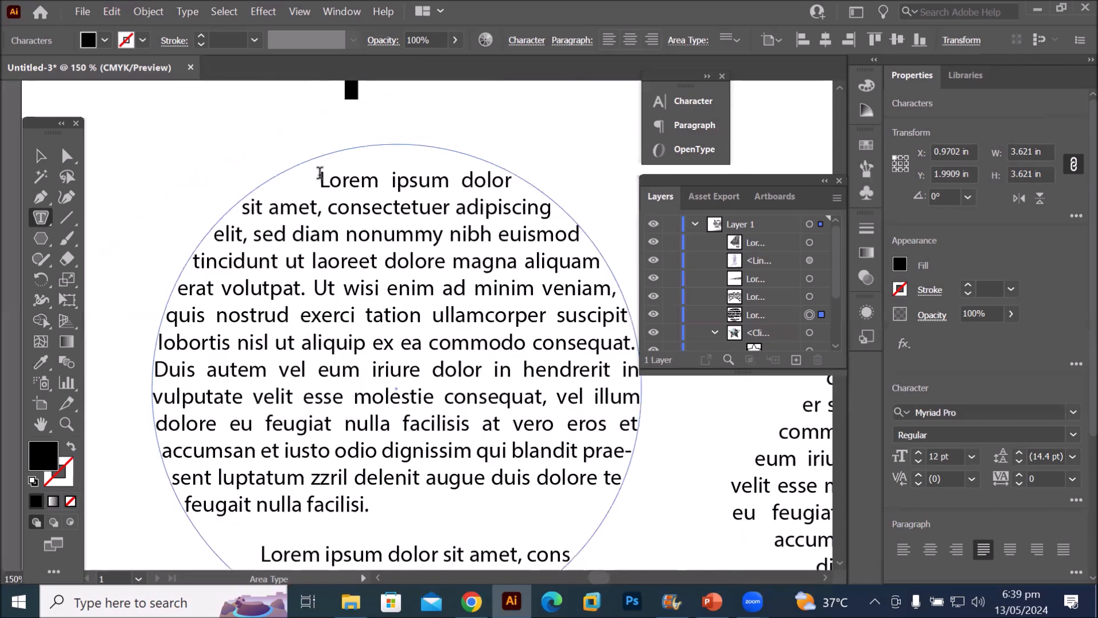
drag(317, 179, 382, 451)
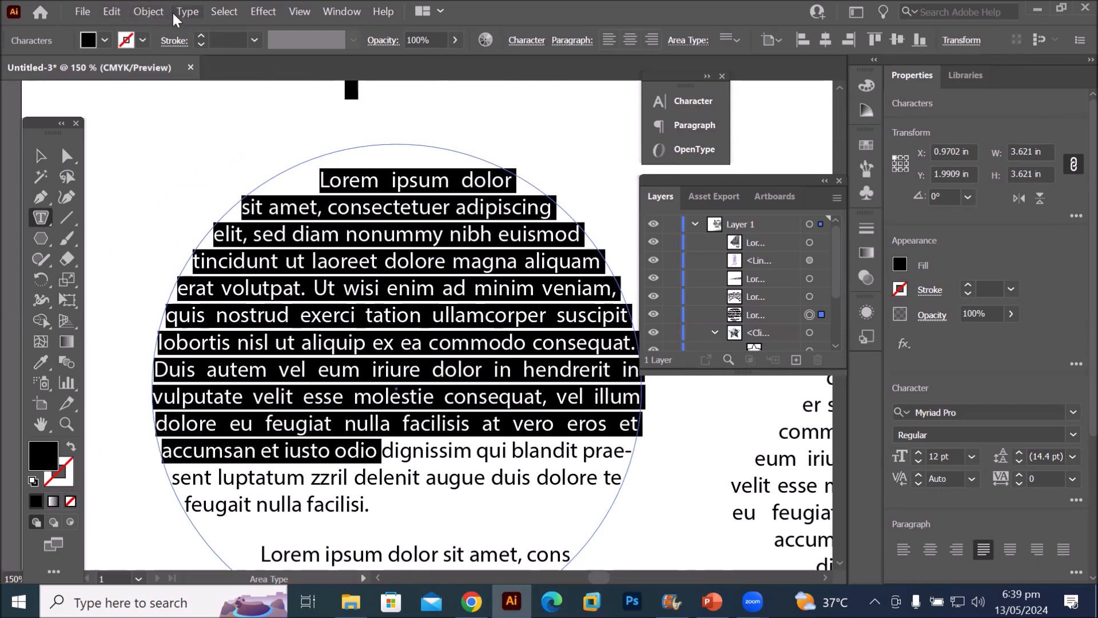
click(191, 14)
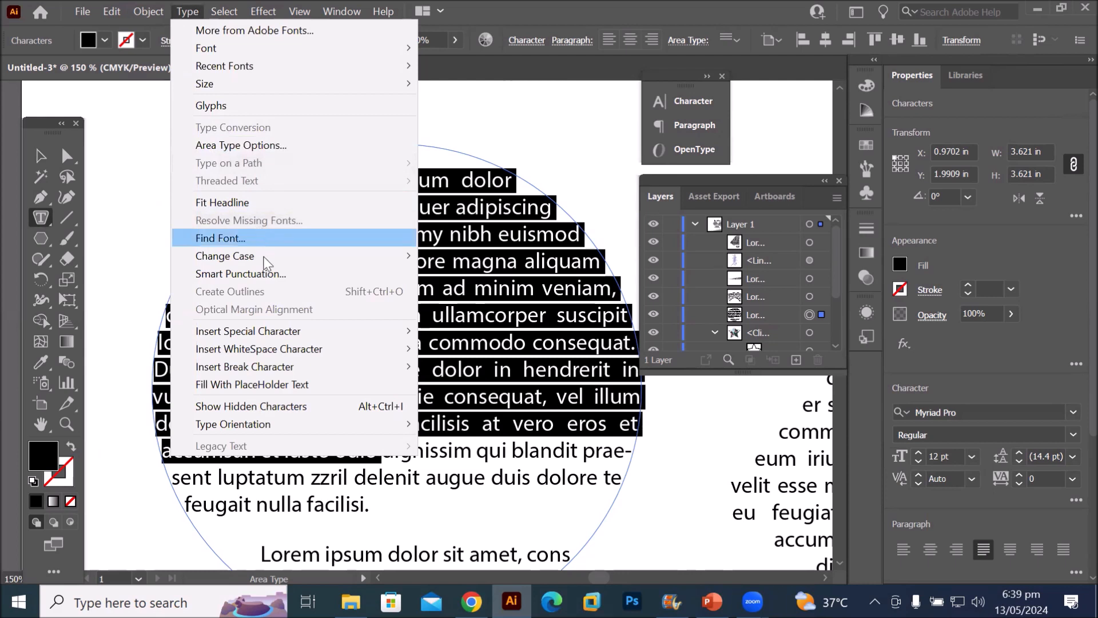
mouse_move(285, 333)
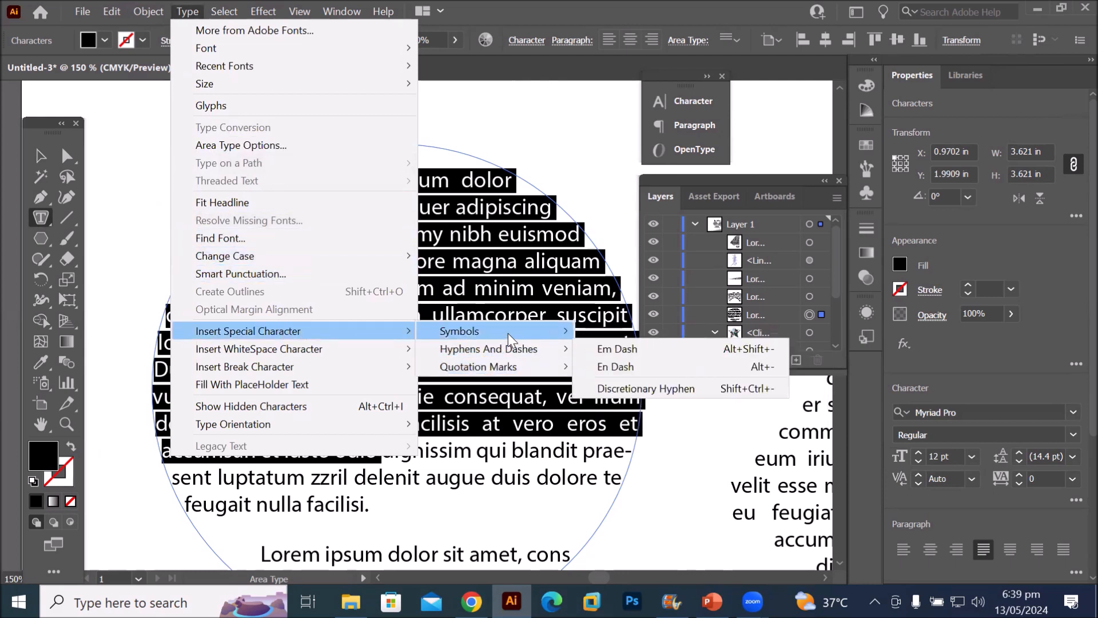
mouse_move(529, 329)
click(610, 332)
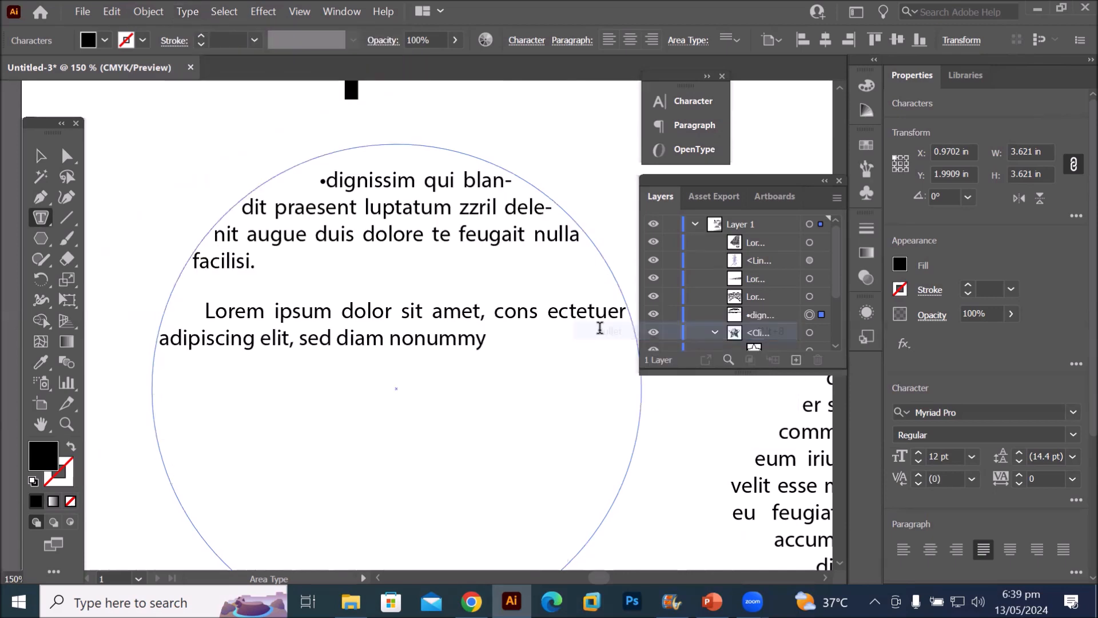
Undo the bullet insertion that replaced the selected text in the circular block
scroll(391, 361, down, 3)
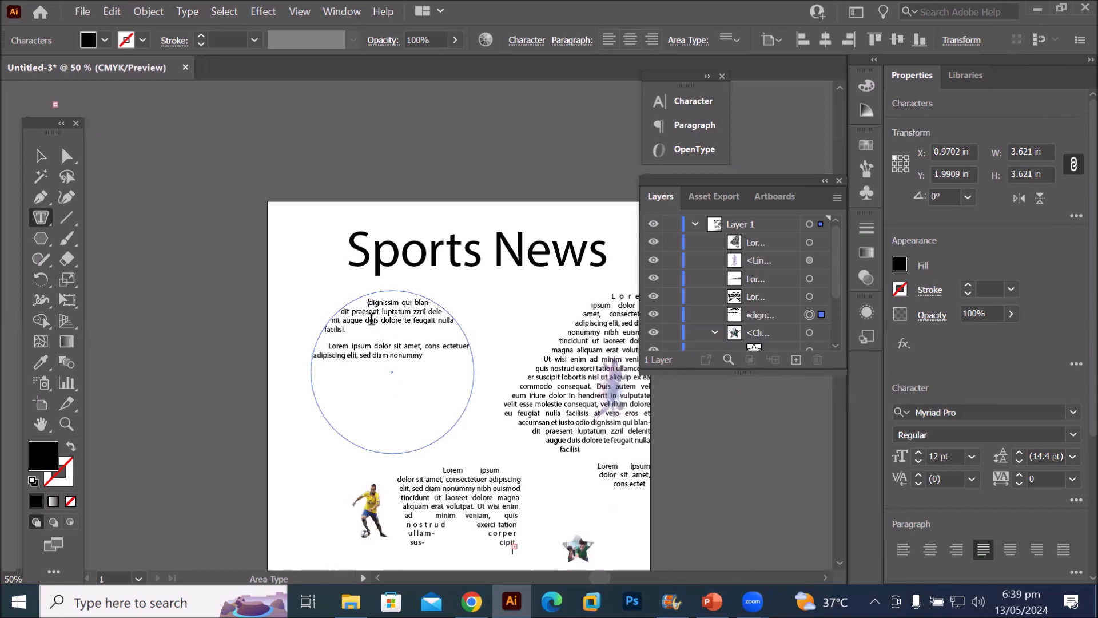
scroll(371, 318, up, 2)
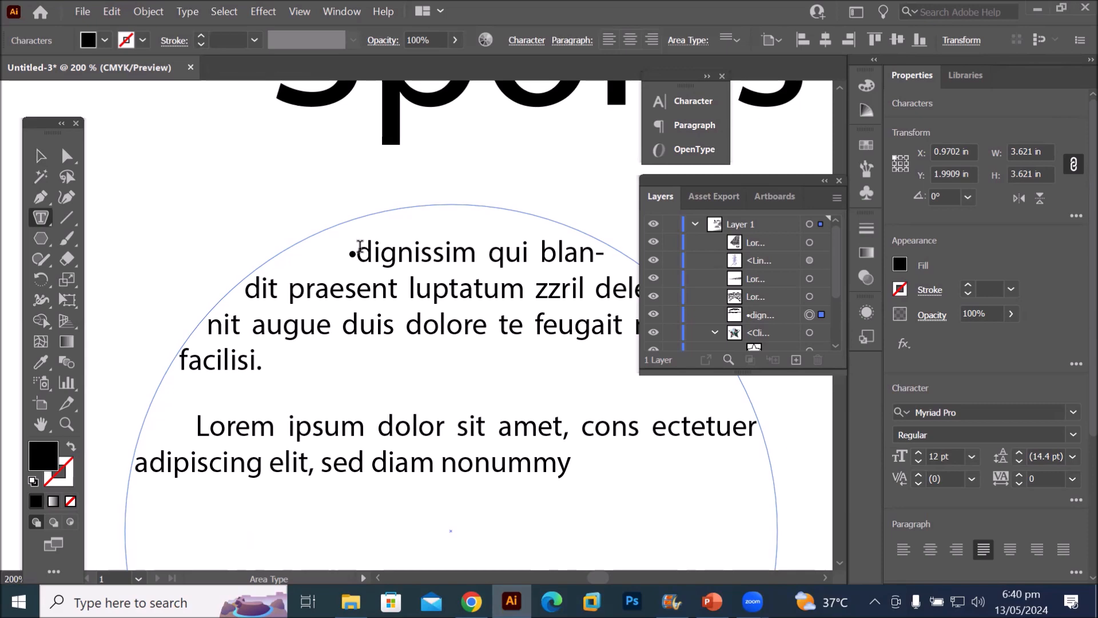
key(Escape)
key(ctrl+z)
Insert a copyright symbol before the first word of the circular text block and delete it again
click(351, 263)
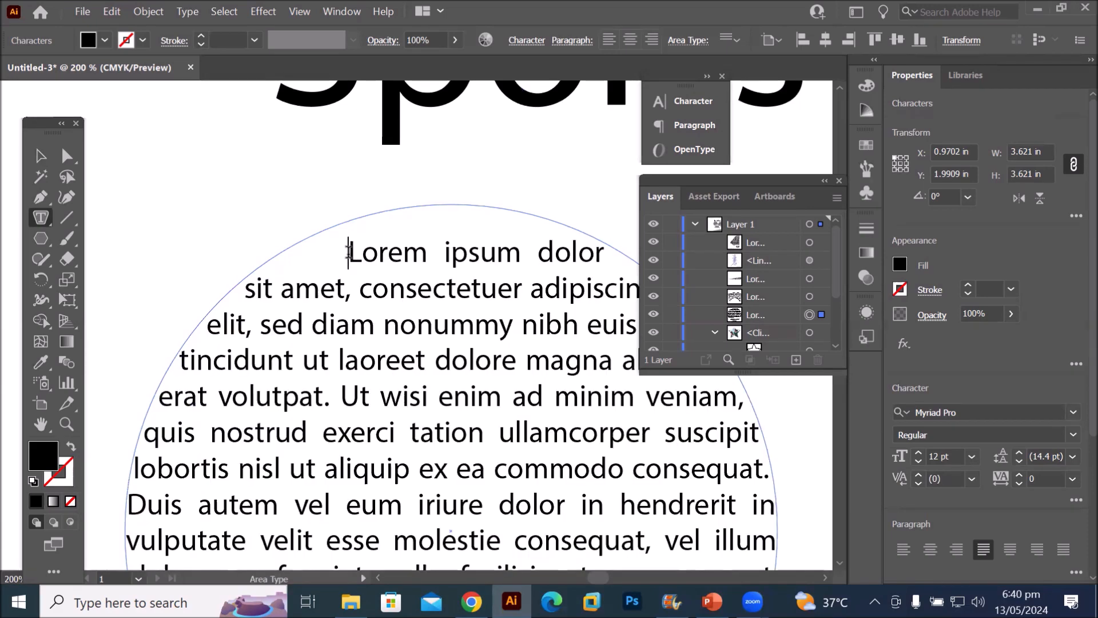
click(185, 13)
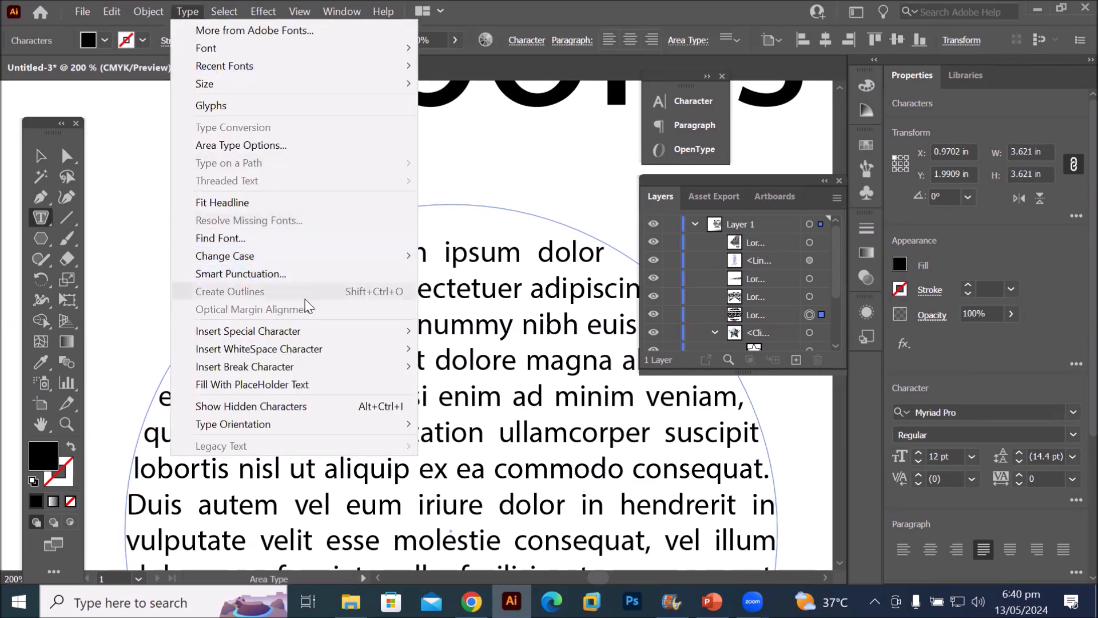
mouse_move(309, 333)
mouse_move(452, 336)
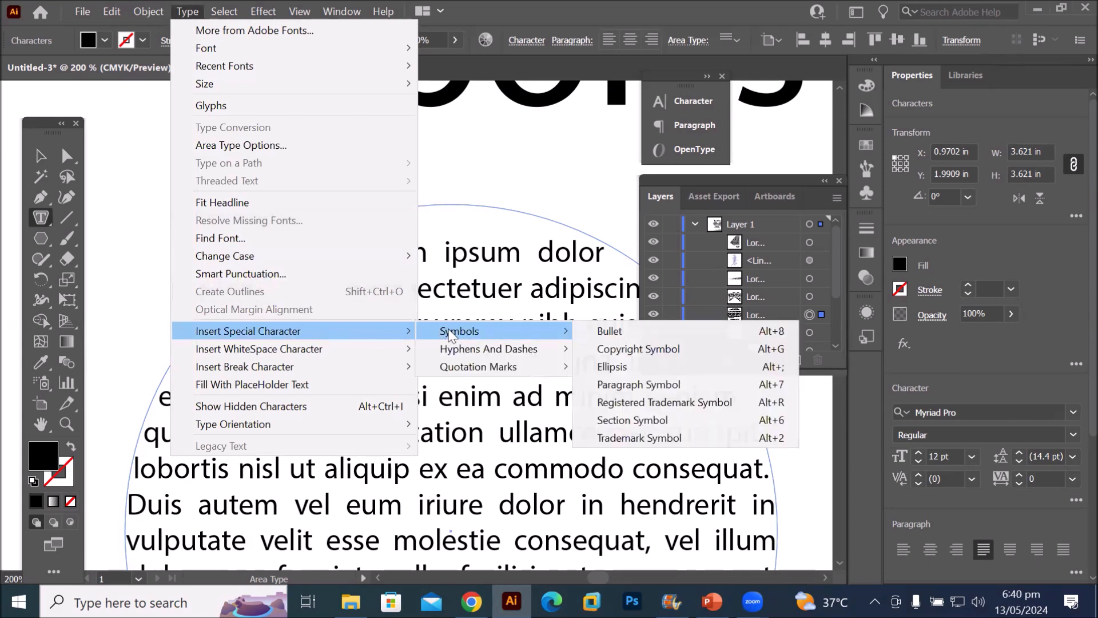
click(635, 350)
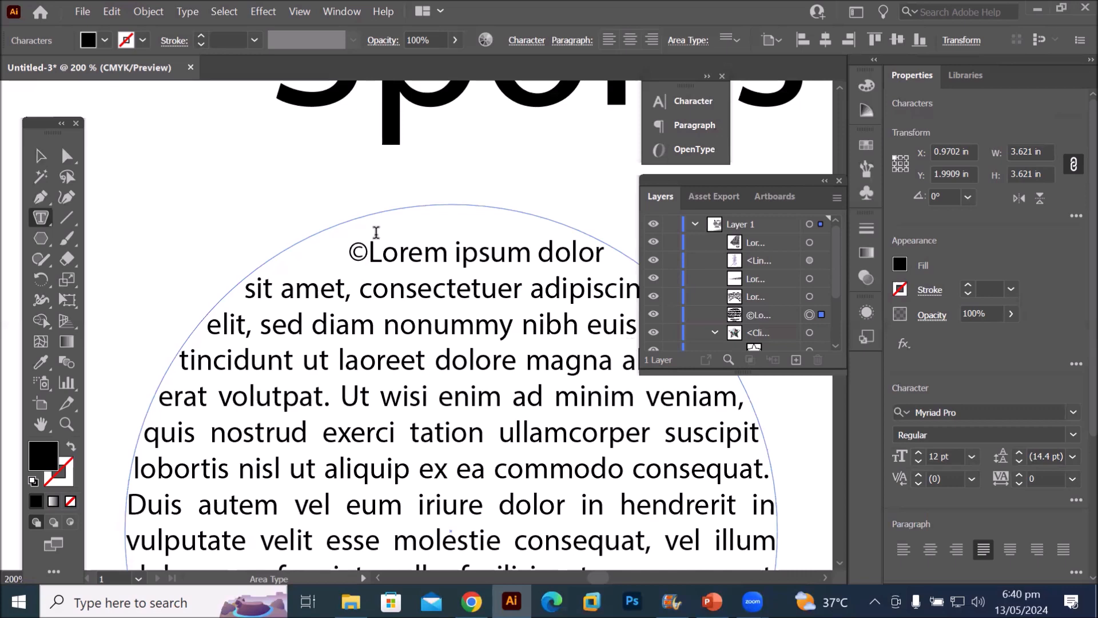
scroll(376, 232, up, 2)
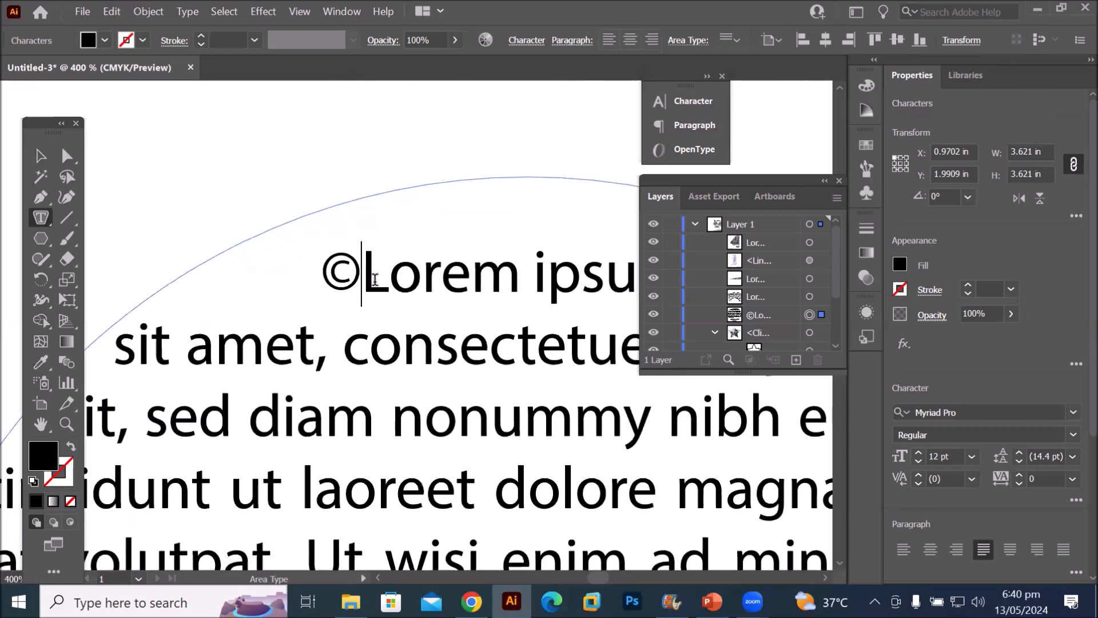
key(BackSpace)
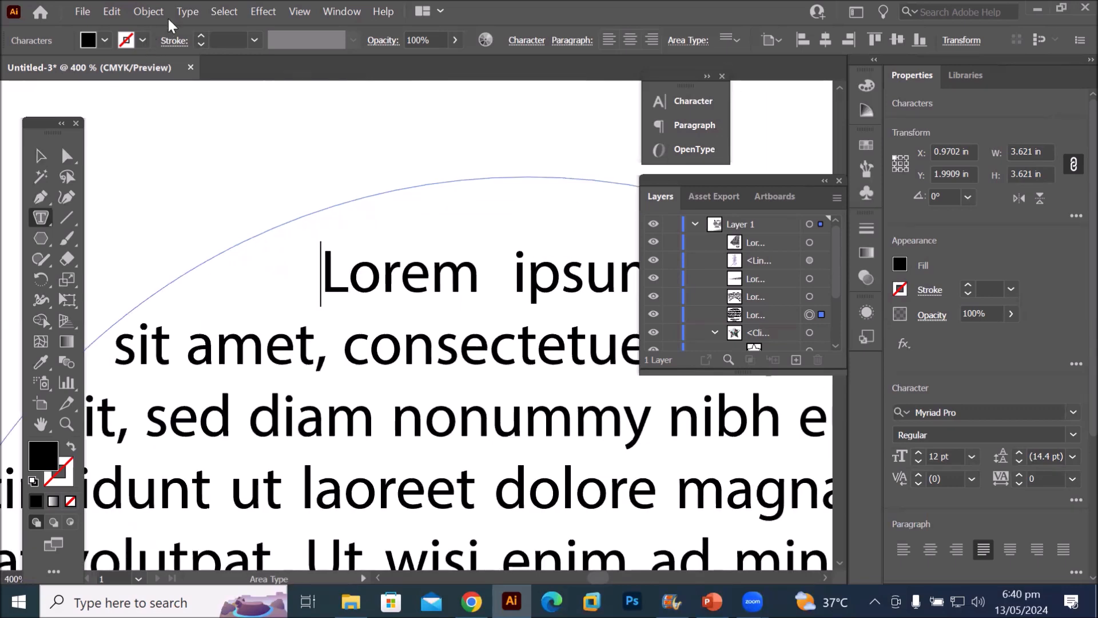
Insert an ellipsis before the first word of the circular text block and delete it again
click(192, 12)
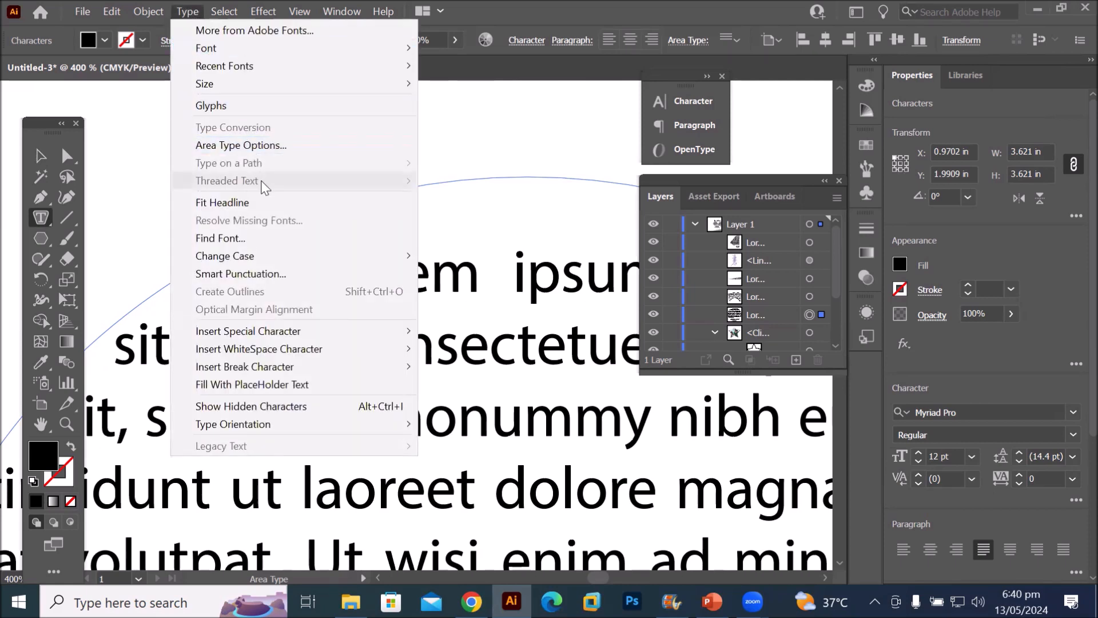
mouse_move(310, 330)
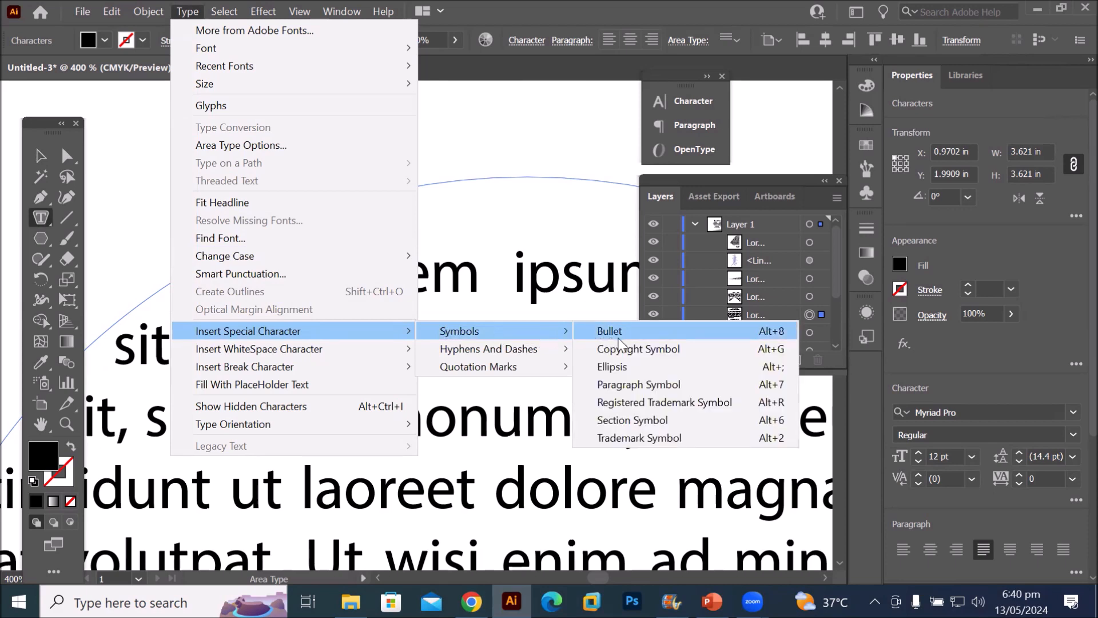
click(626, 366)
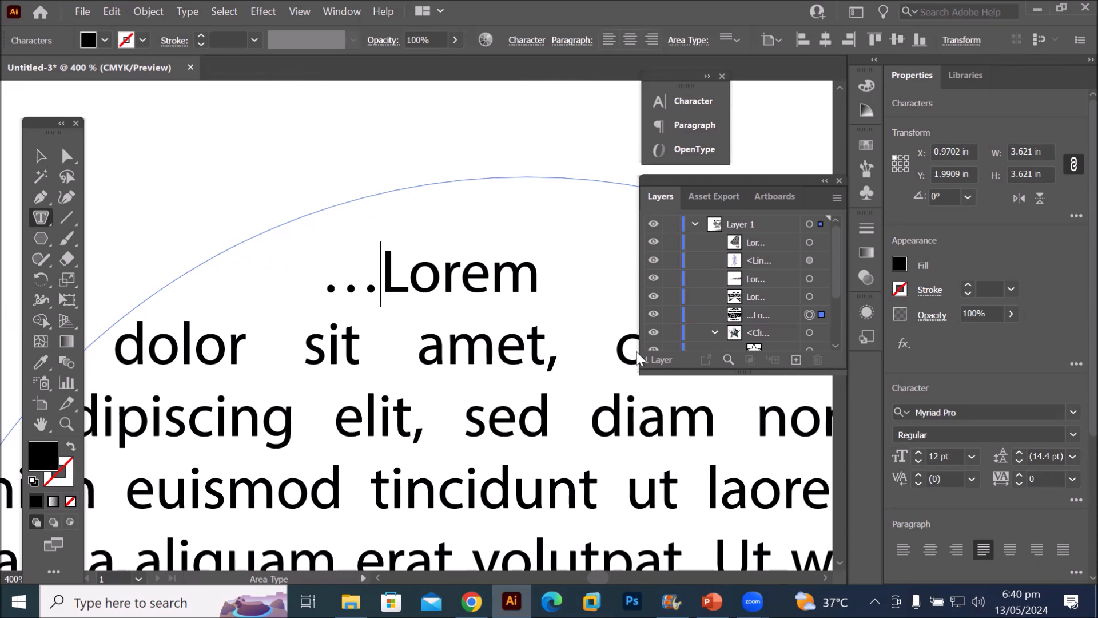
key(BackSpace)
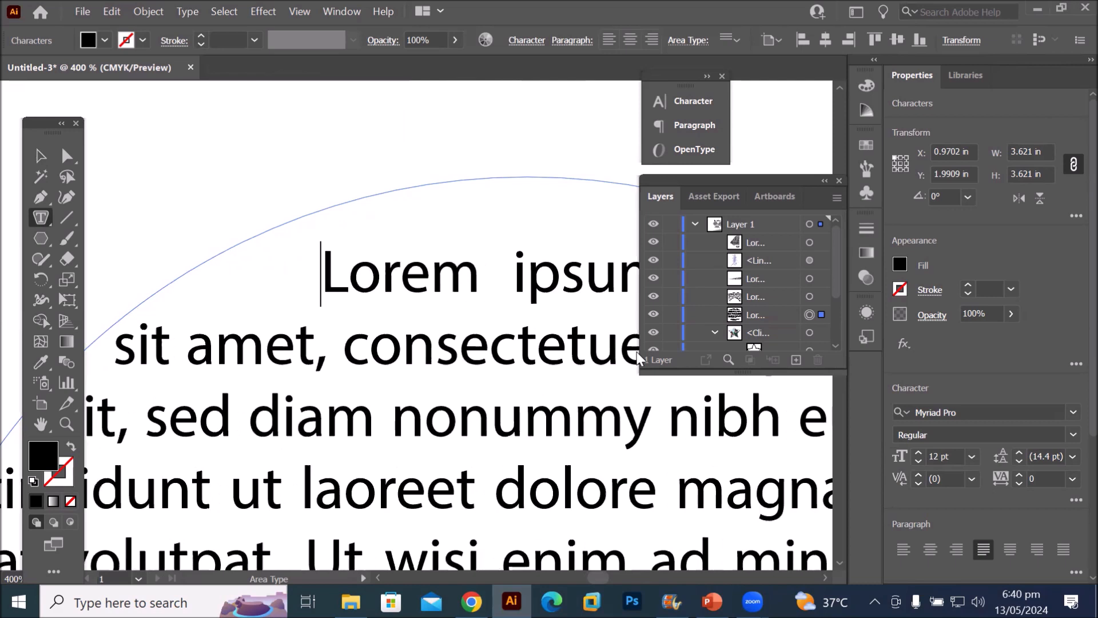
Insert a paragraph symbol before the first word of the circular text block and select that symbol
click(187, 12)
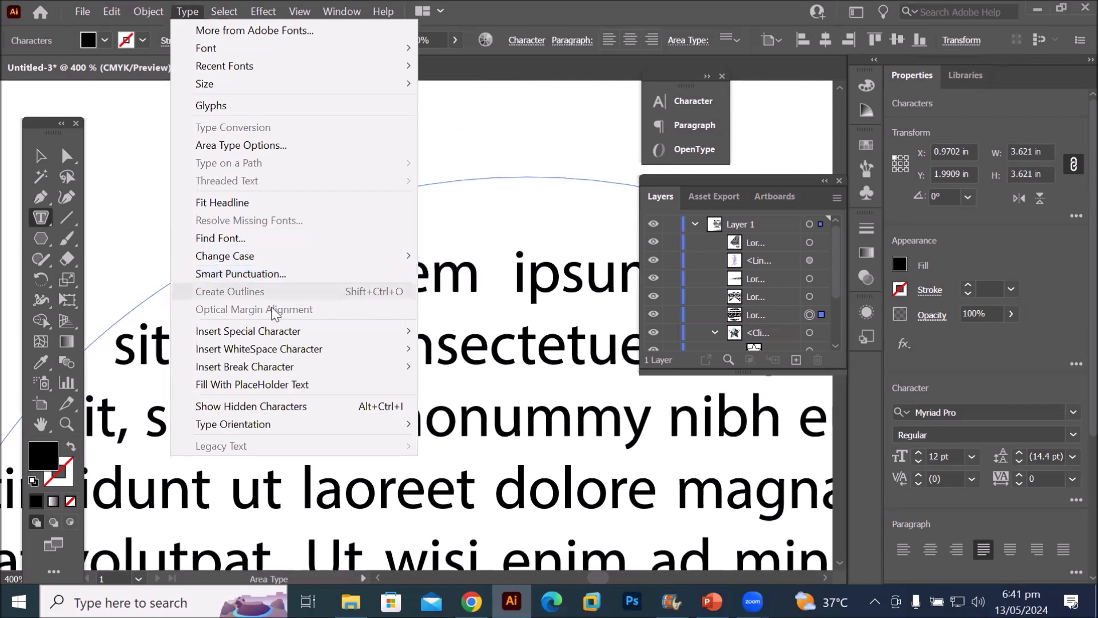
mouse_move(273, 338)
mouse_move(450, 339)
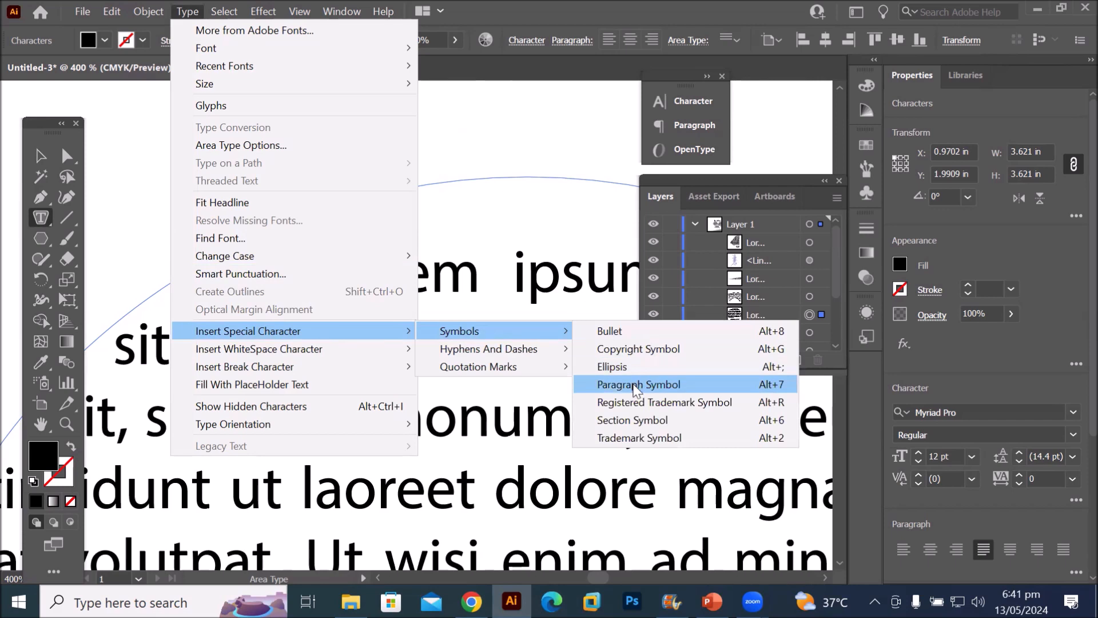
click(635, 389)
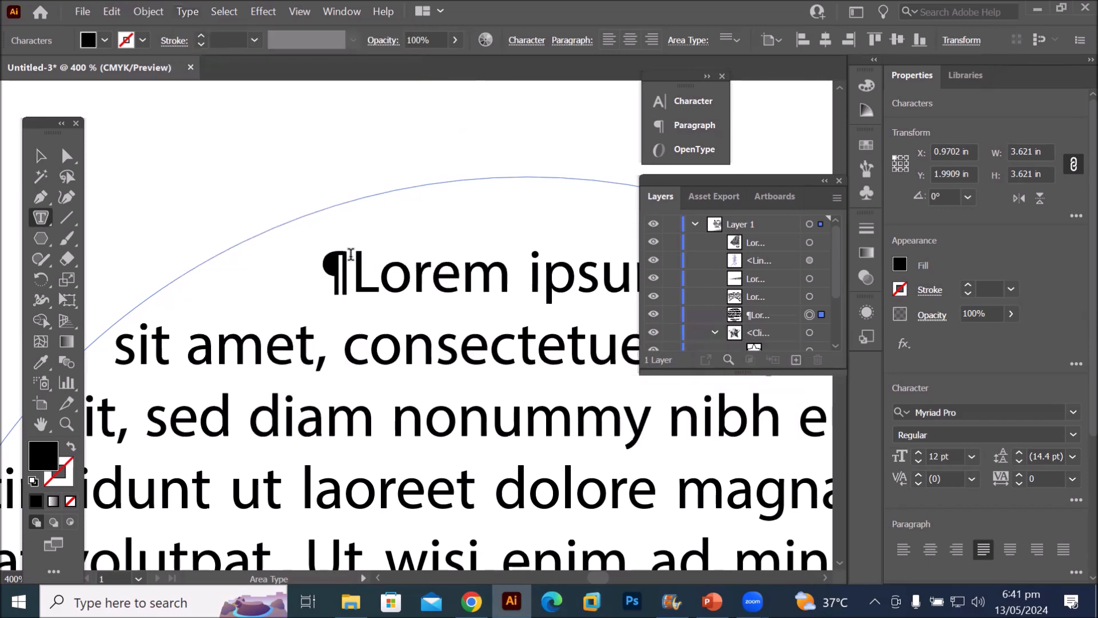
drag(350, 260, 267, 251)
click(347, 259)
drag(347, 259, 314, 266)
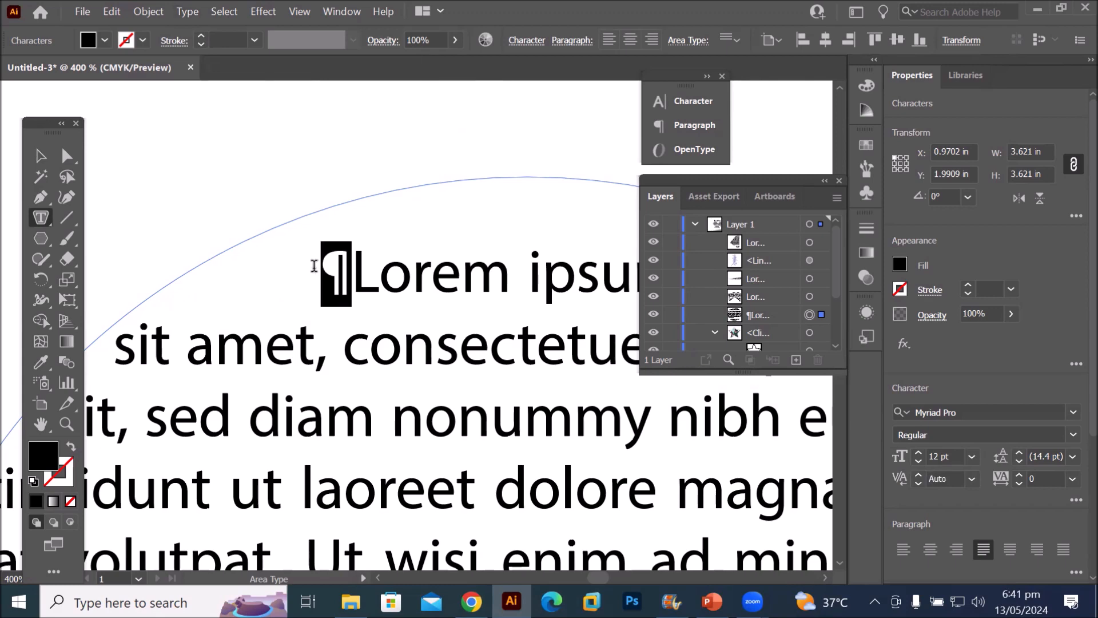
Delete the selected paragraph symbol before the first word of the circular text block
key(BackSpace)
scroll(314, 266, down, 2)
scroll(363, 287, down, 1)
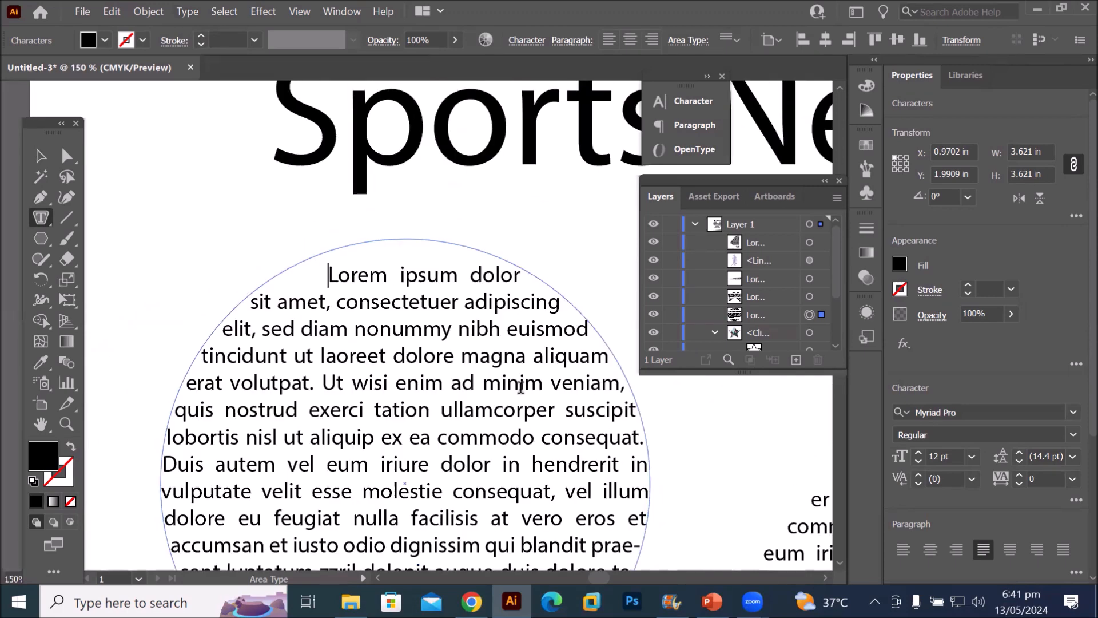
scroll(433, 355, down, 1)
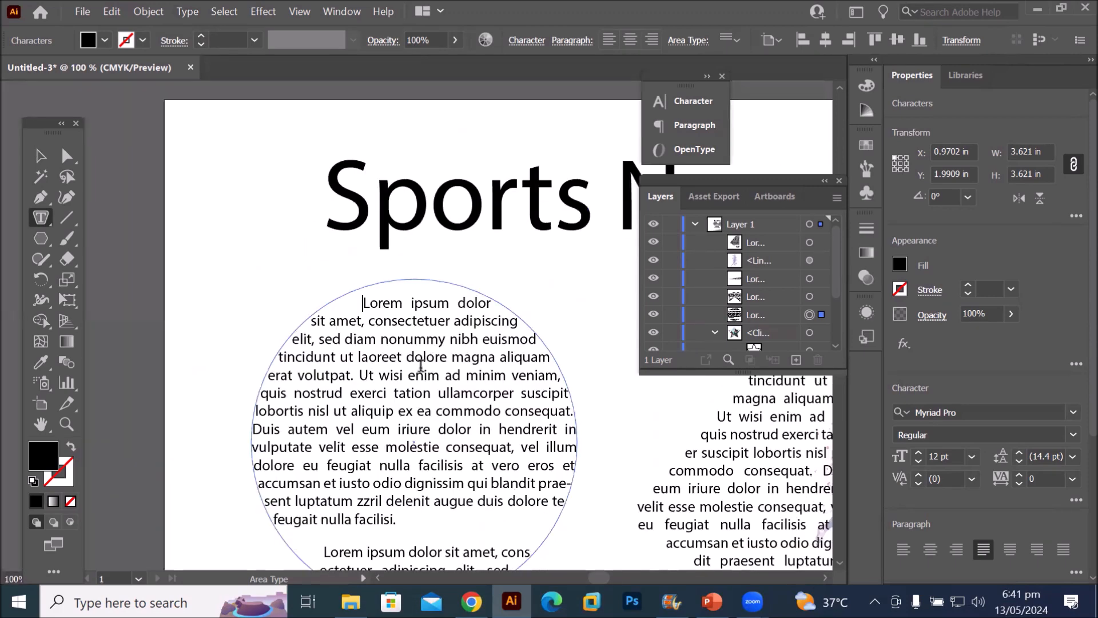
Insert paragraph breaks after "laoreet" and after "consequat." in the circular text block
drag(366, 301, 446, 446)
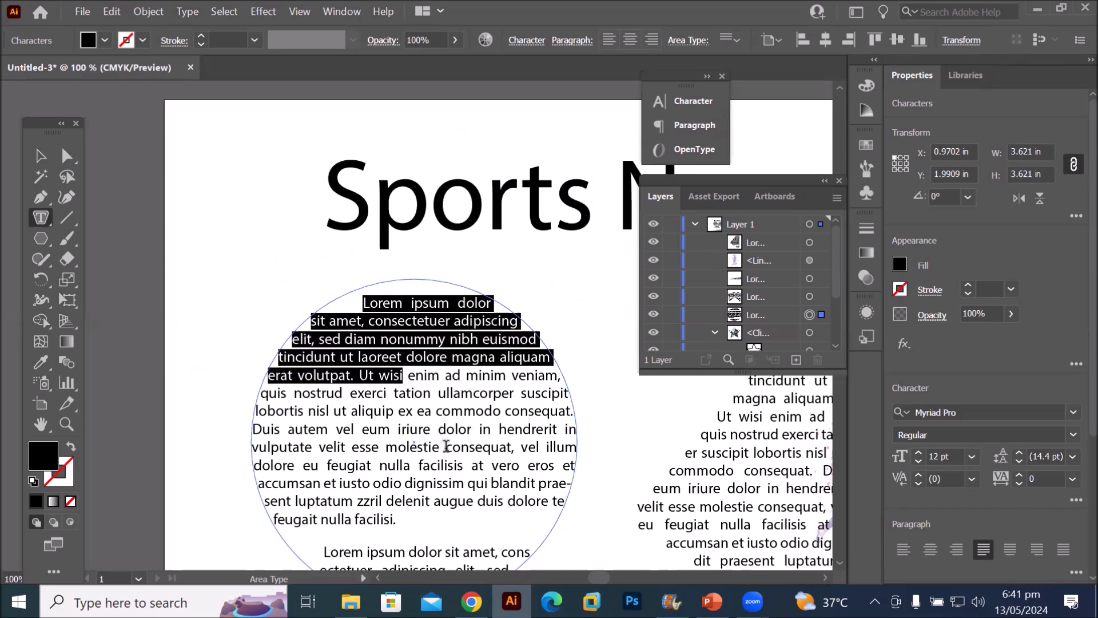
click(428, 369)
click(401, 356)
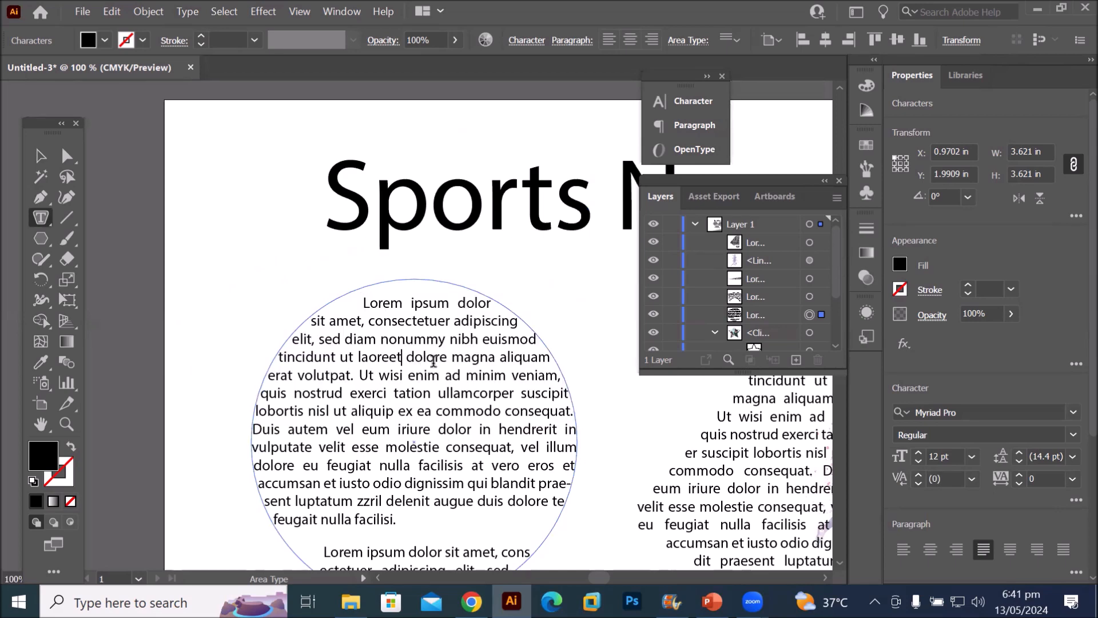
key(Return)
click(400, 444)
key(Return)
scroll(456, 444, down, 1)
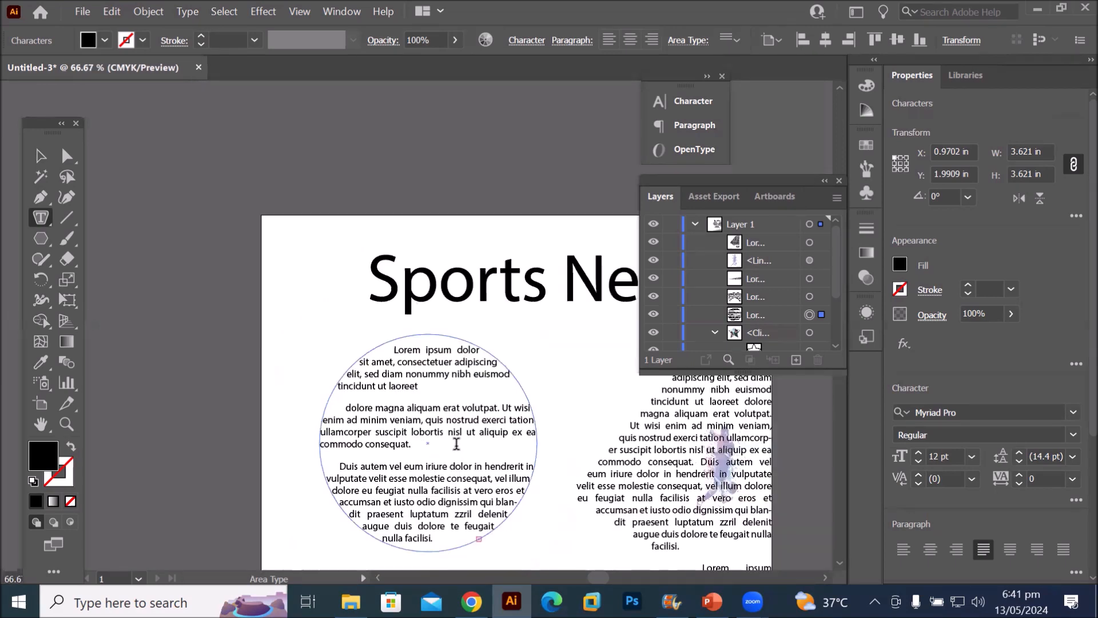
scroll(416, 501, up, 1)
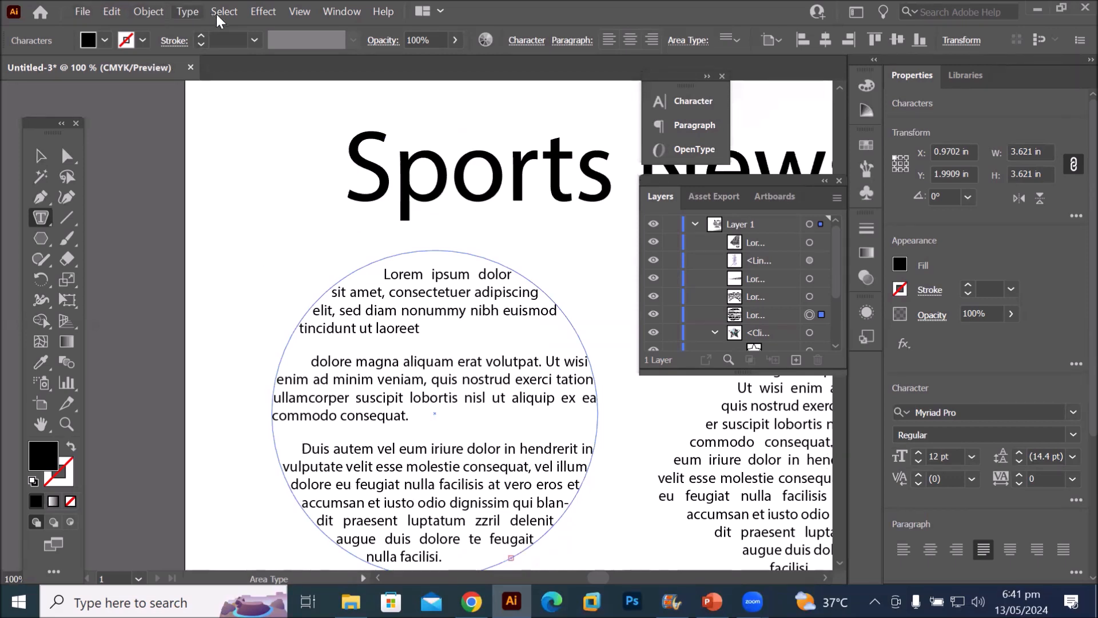
click(178, 13)
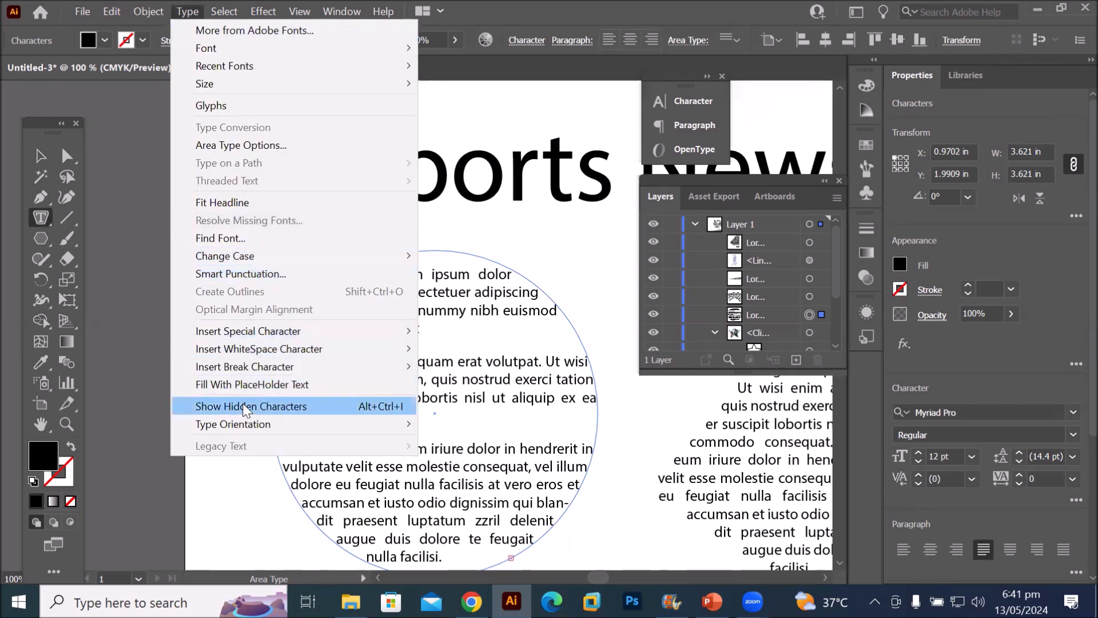
click(320, 406)
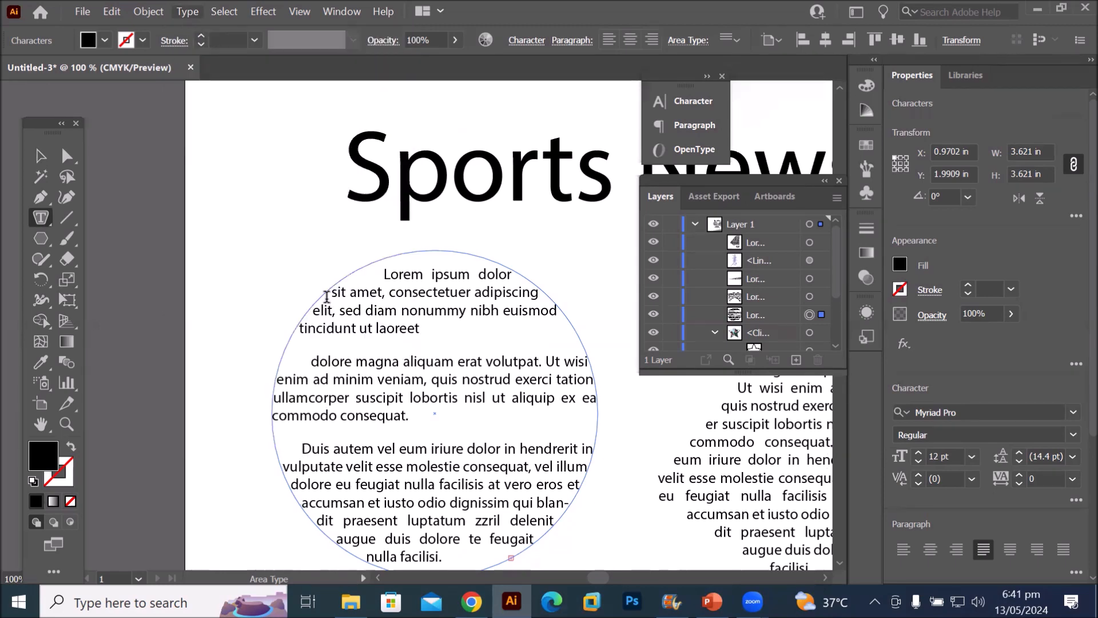
Add extra spaces before "consectetuer" and "nonummy" and three tabs before "tincidunt" in the first paragraph of the circle
scroll(440, 266, up, 3)
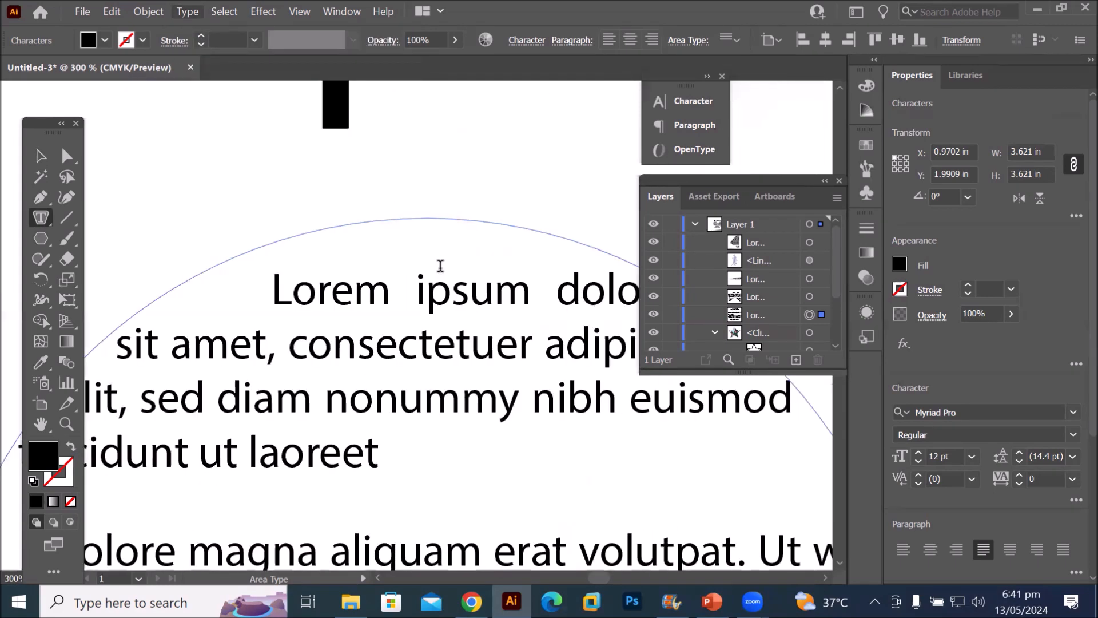
click(285, 344)
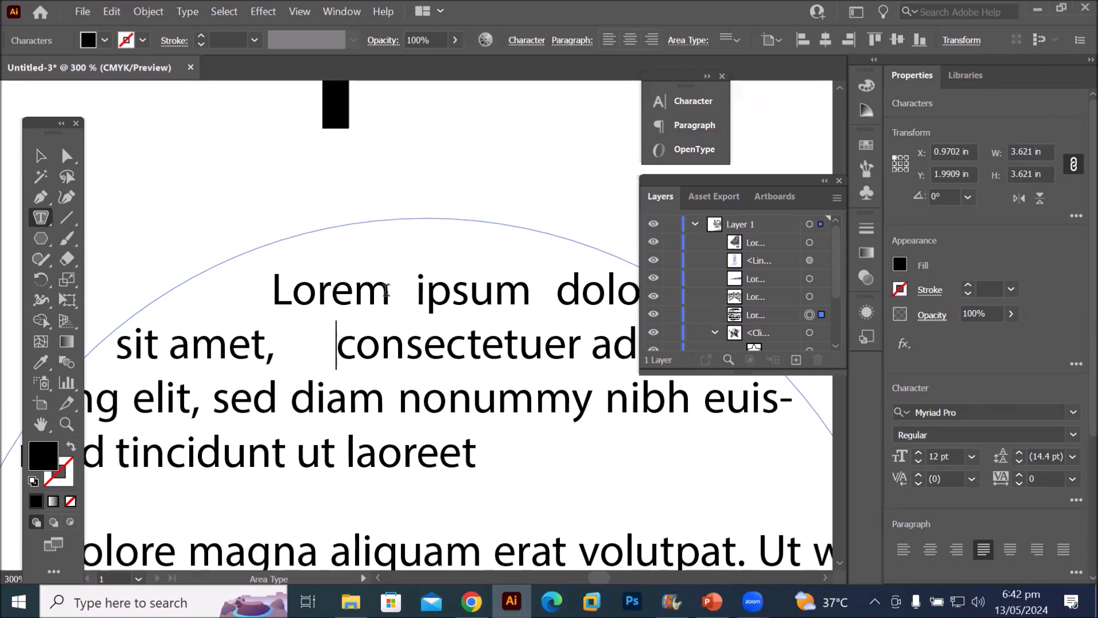
click(393, 292)
click(398, 398)
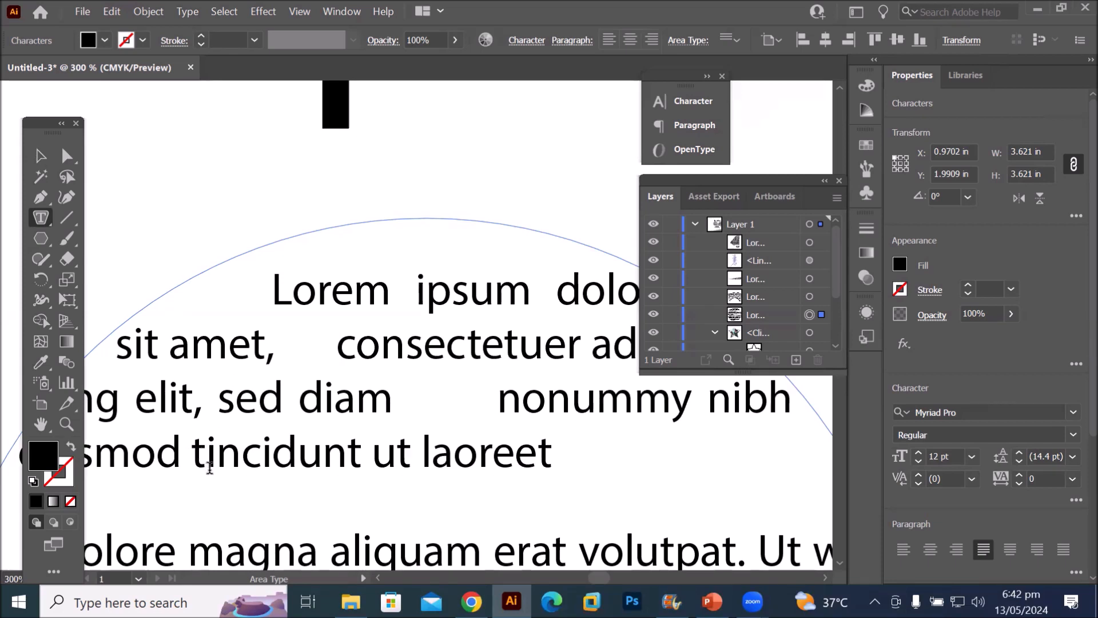
key(Tab)
key(Tab)
key(Tab)
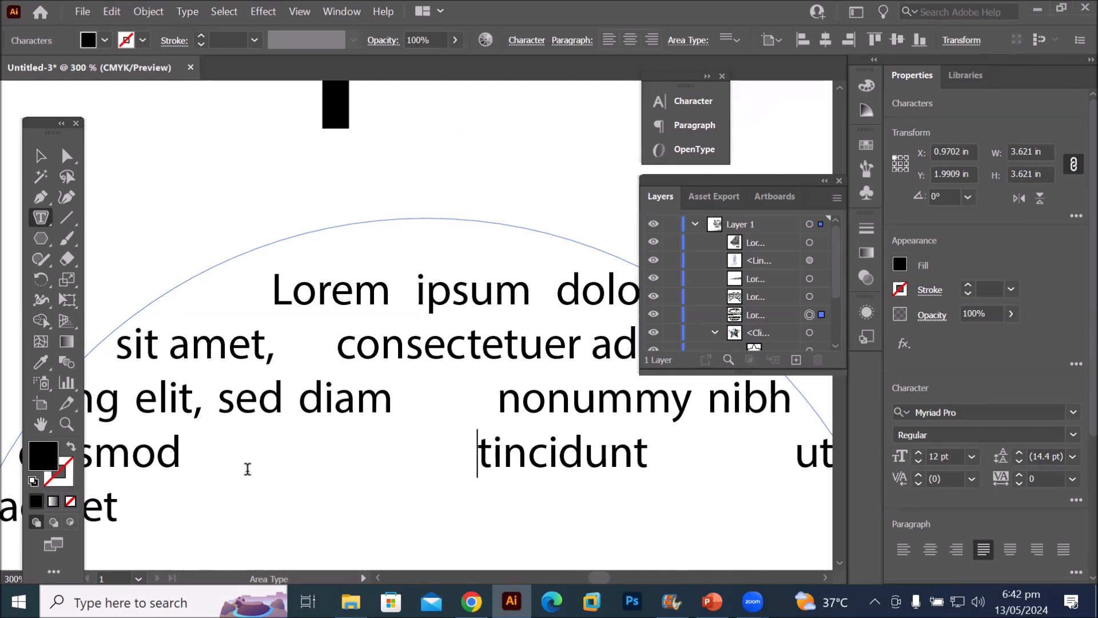
Turn on the display of hidden characters and bring the whole circular text block into view
click(187, 12)
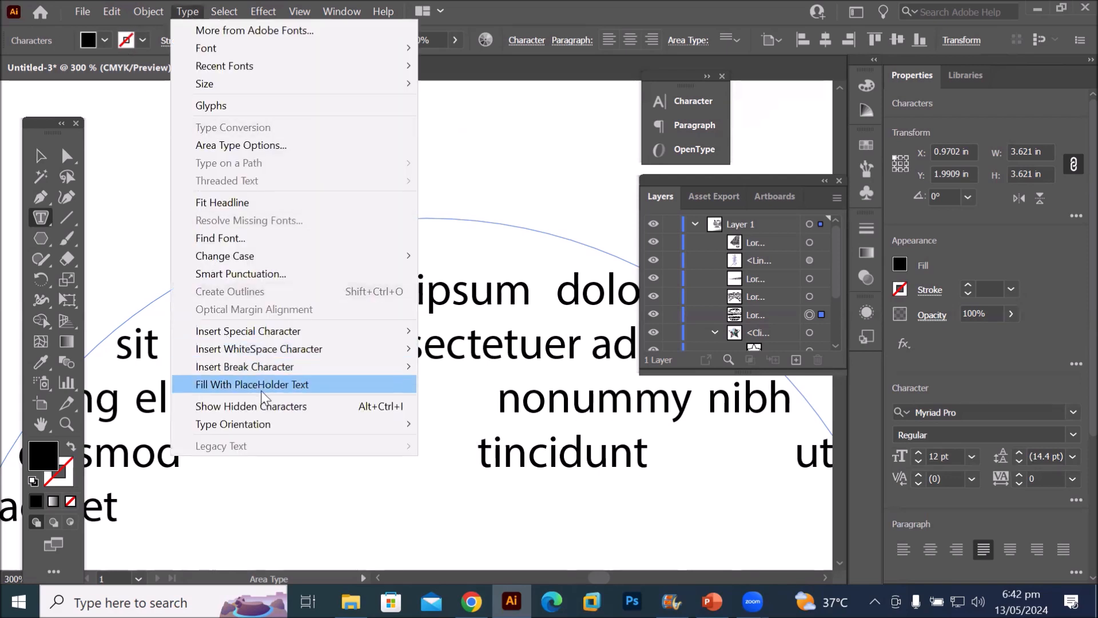
click(369, 405)
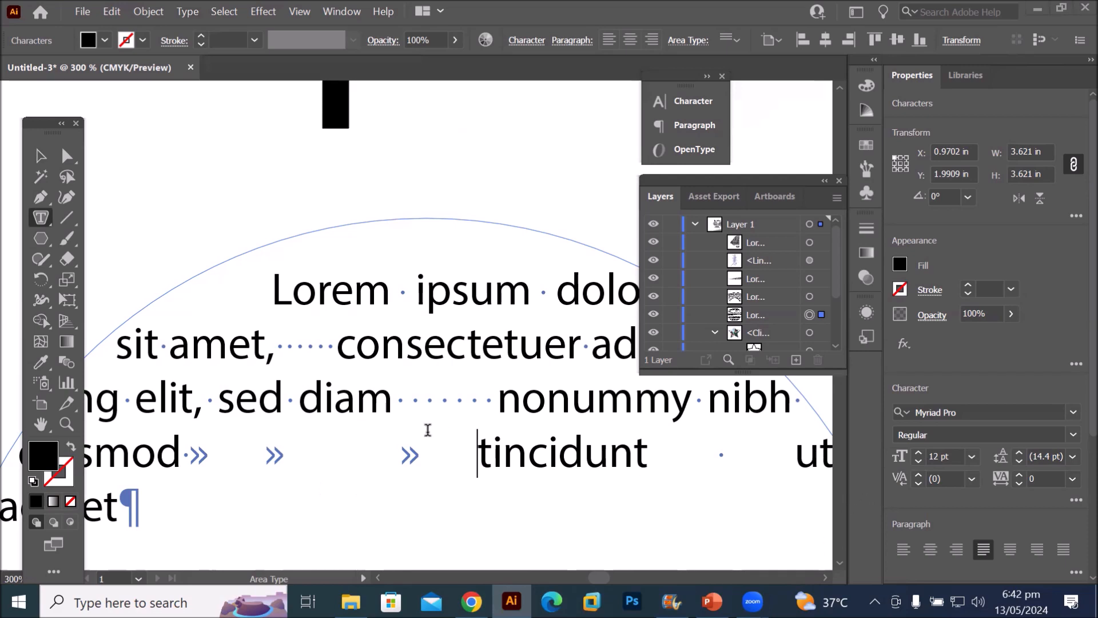
scroll(430, 428, down, 2)
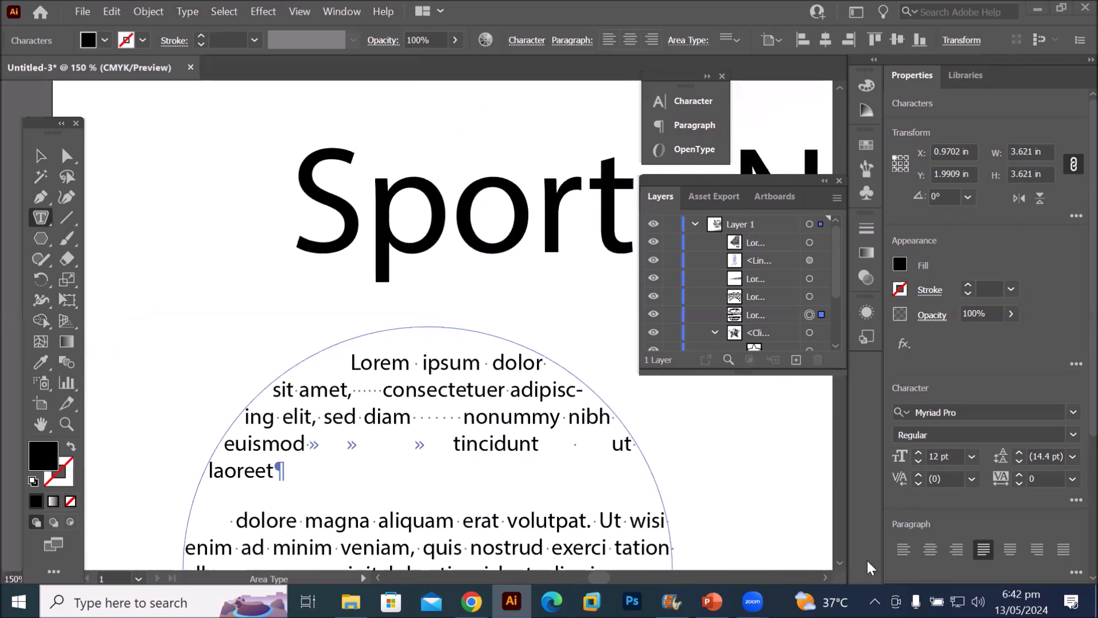
click(840, 564)
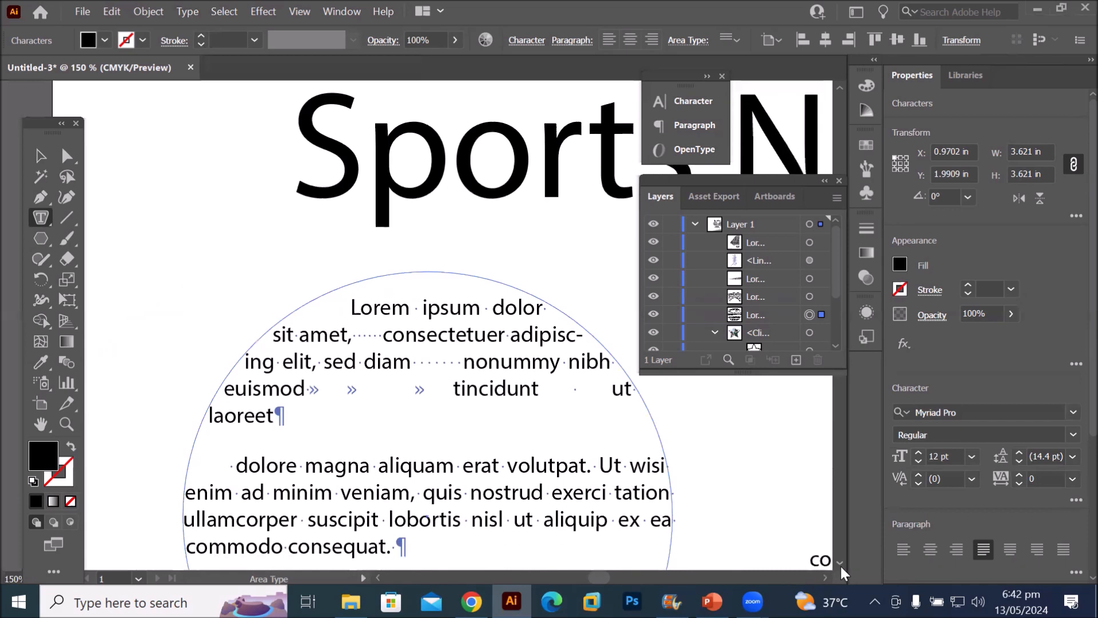
click(841, 564)
click(841, 565)
click(841, 564)
click(841, 565)
click(841, 564)
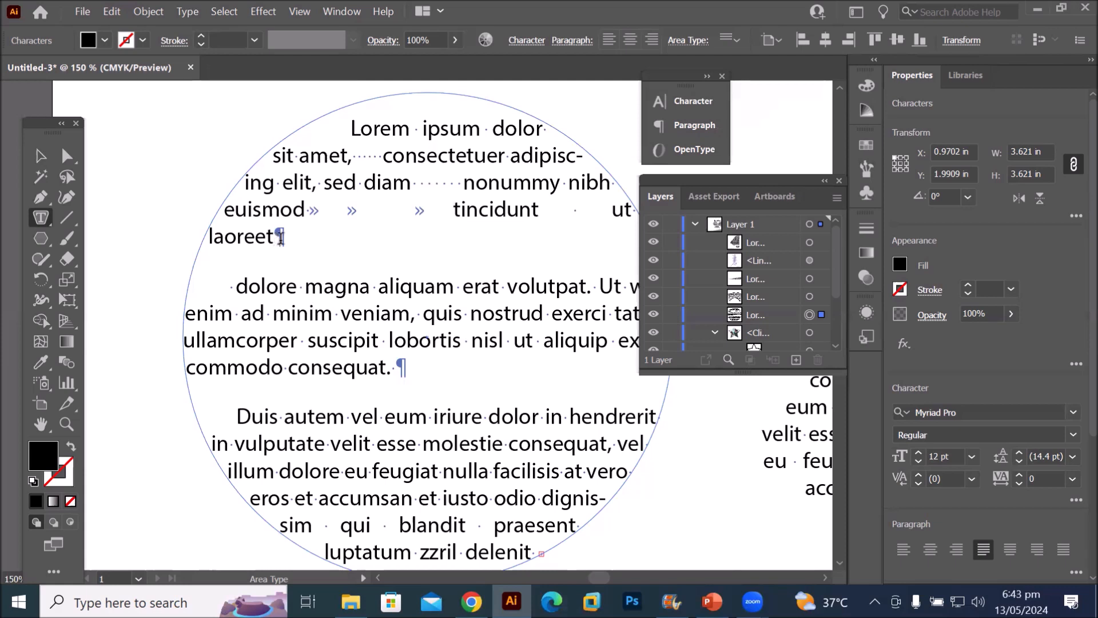
Highlight the space markers before "consectetuer" and the tab markers before "tincidunt" to examine them
click(391, 369)
drag(357, 156, 389, 156)
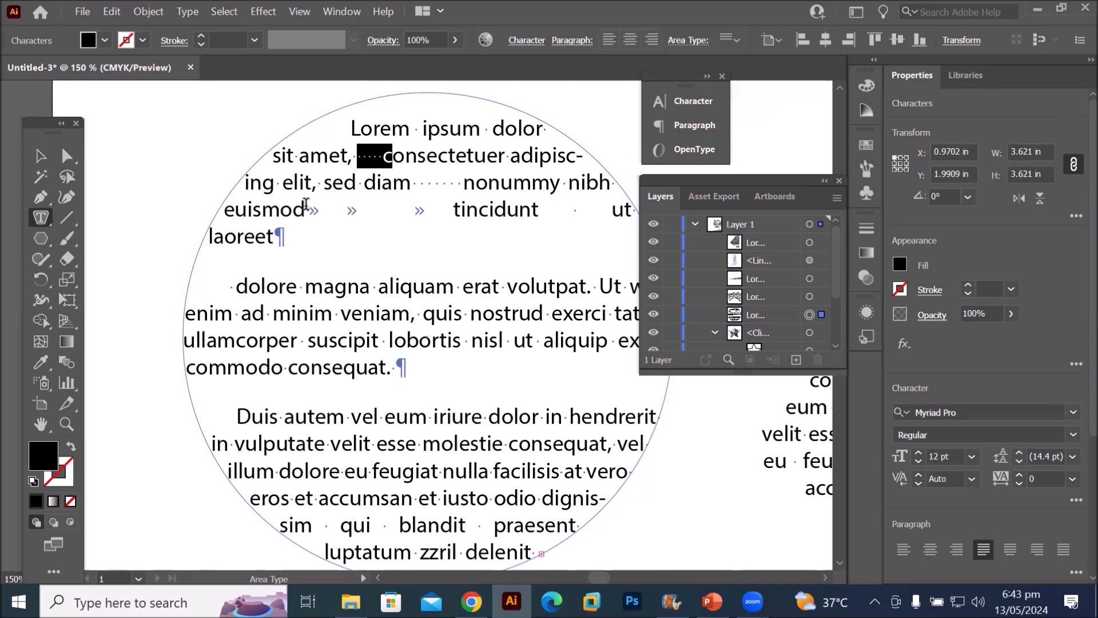
drag(307, 210, 429, 210)
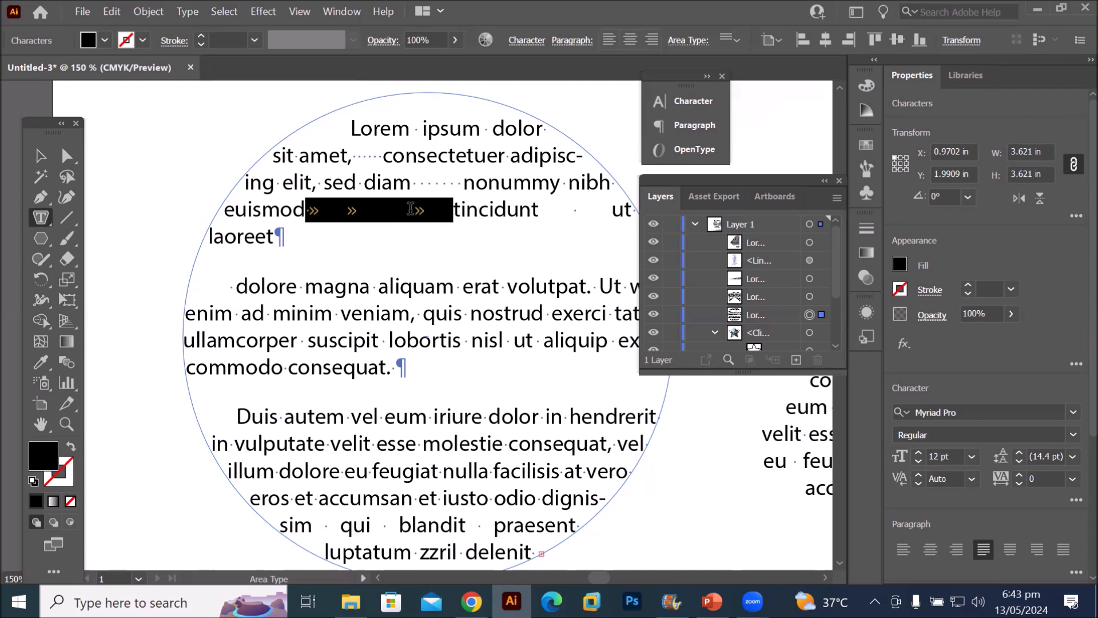
click(412, 309)
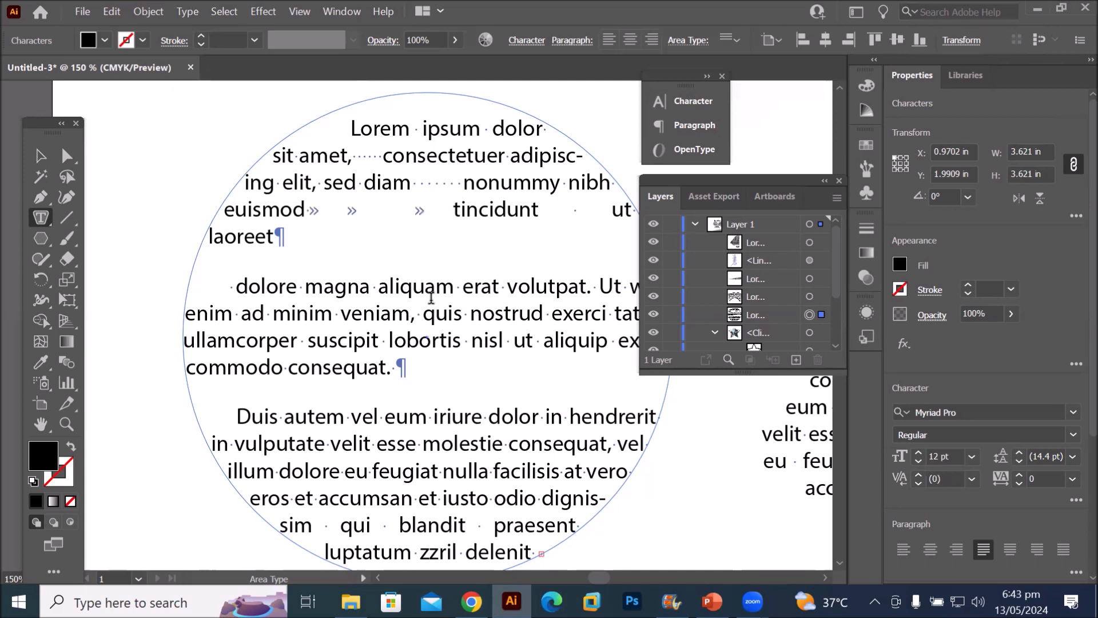
Add a run of spaces before "erat" and four paragraph breaks before "veniam" in the second paragraph of the circle
click(465, 286)
key(Tab)
key(Tab)
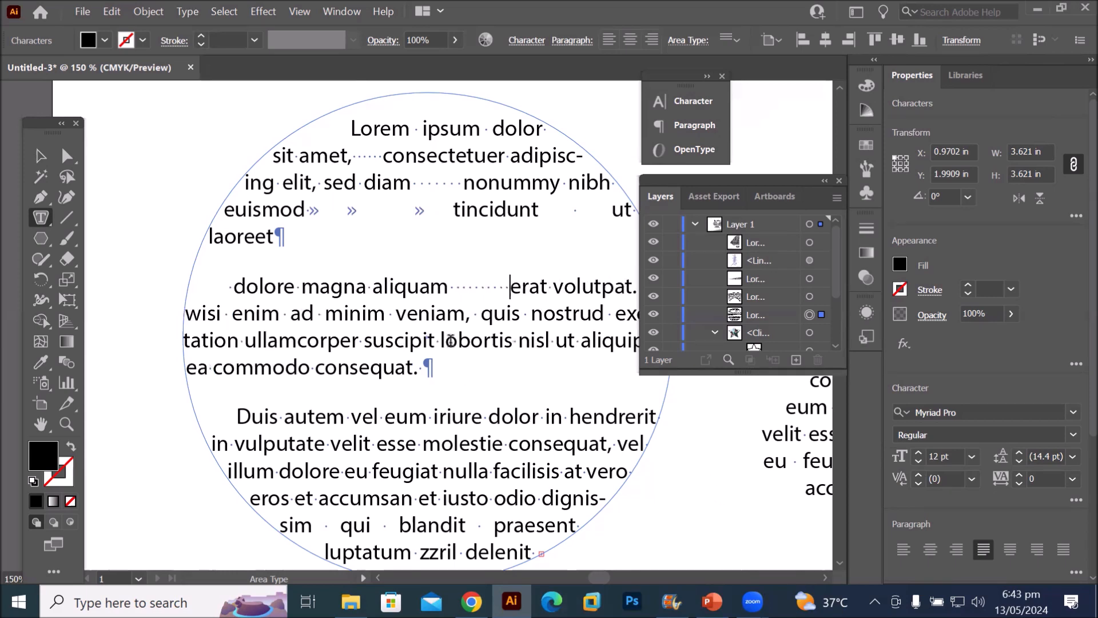
click(394, 313)
key(Return)
key(Return)
key(Return)
key(Return)
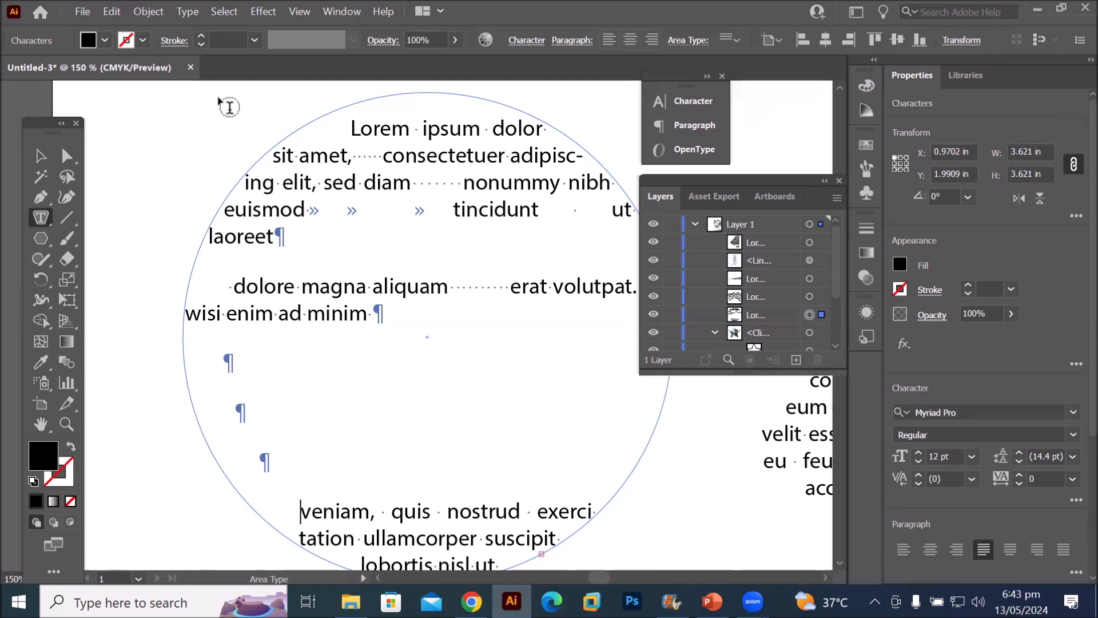
Turn off the display of hidden characters and turn it on again
click(188, 12)
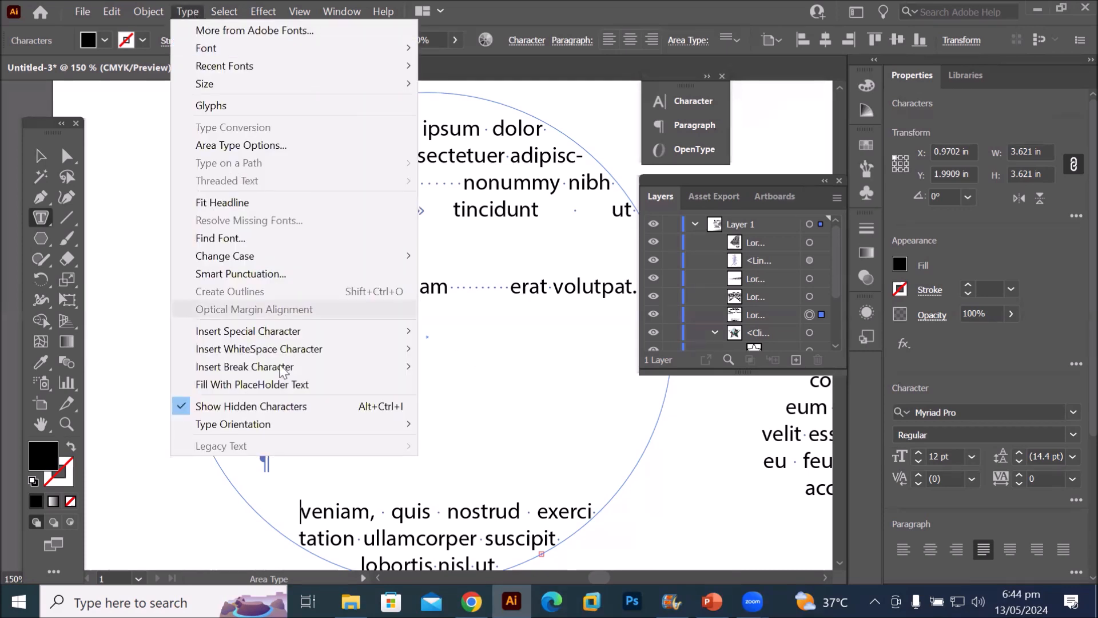
click(265, 407)
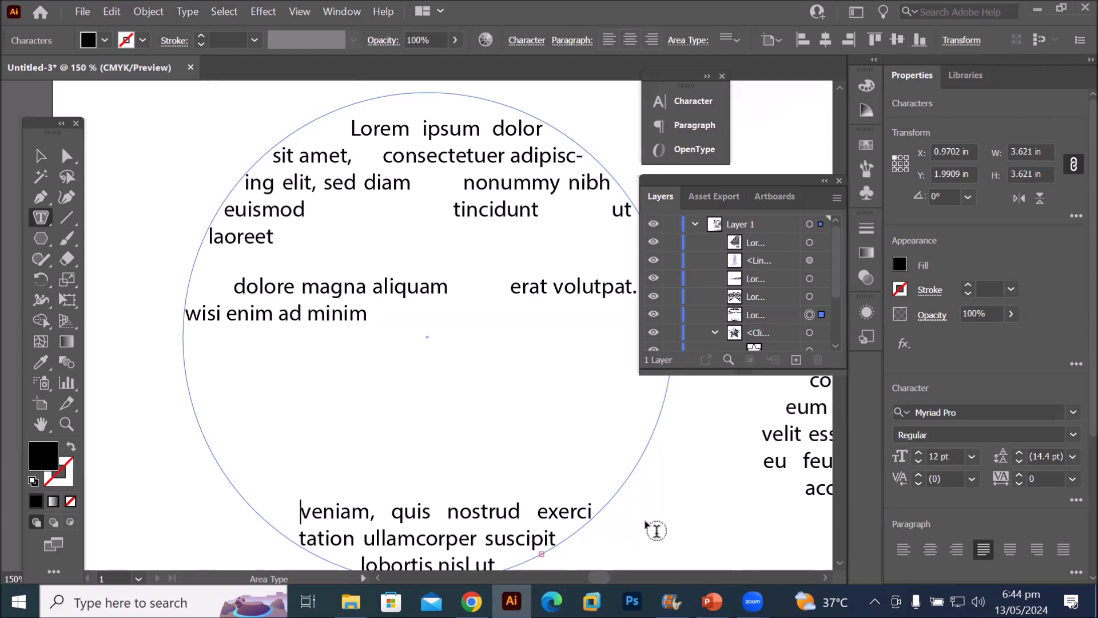
click(186, 14)
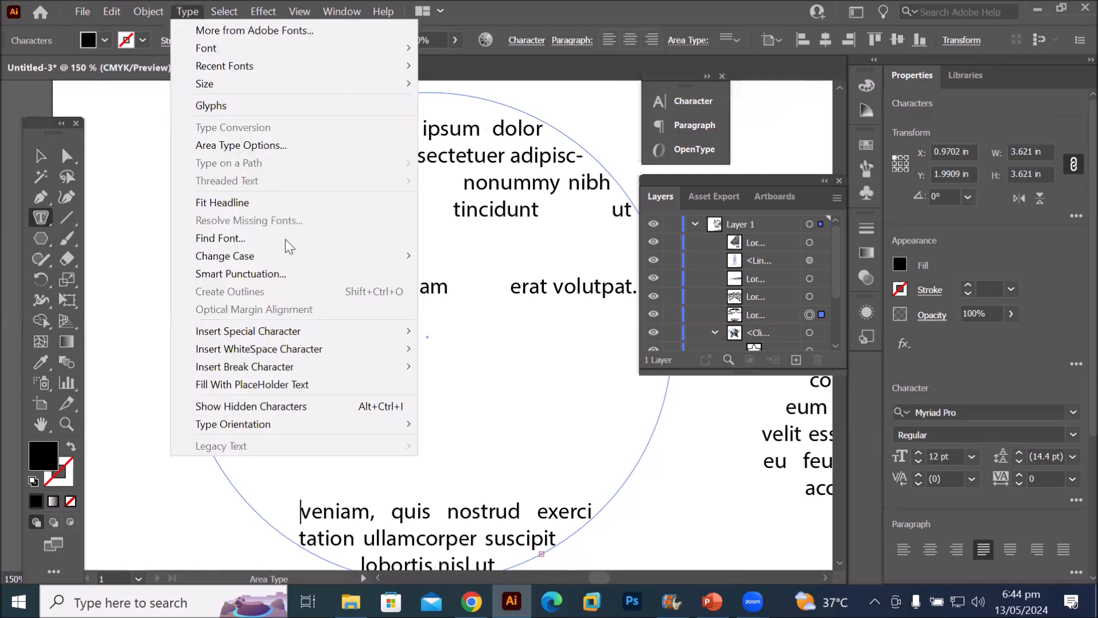
click(303, 406)
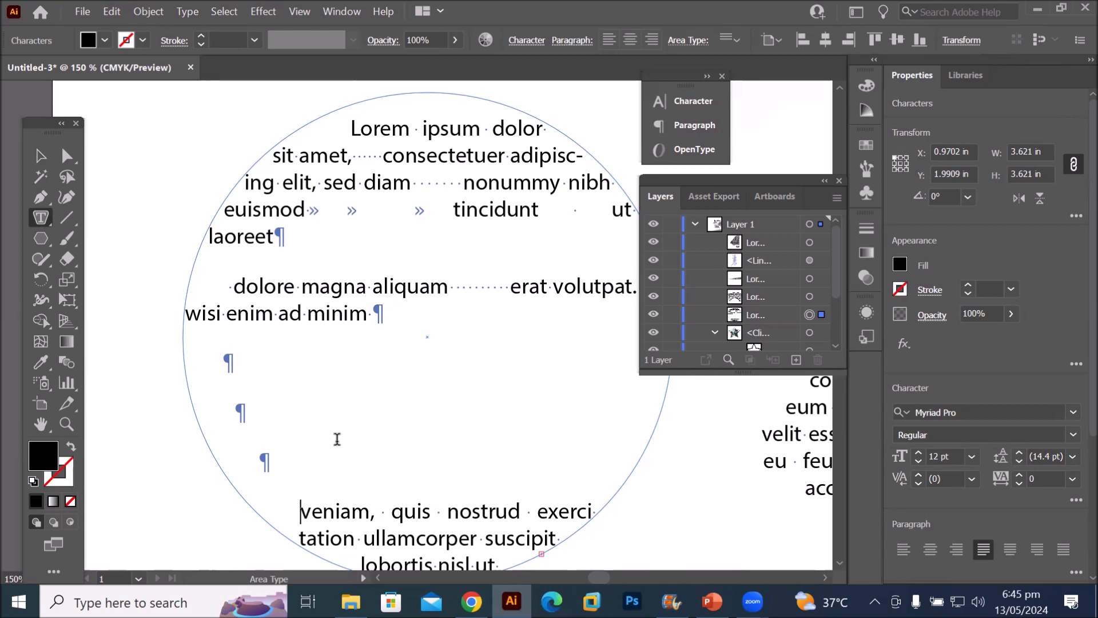
Delete the extra spaces before "nonummy" in the circular text block
click(456, 184)
key(BackSpace)
key(BackSpace)
key(BackSpace)
key(BackSpace)
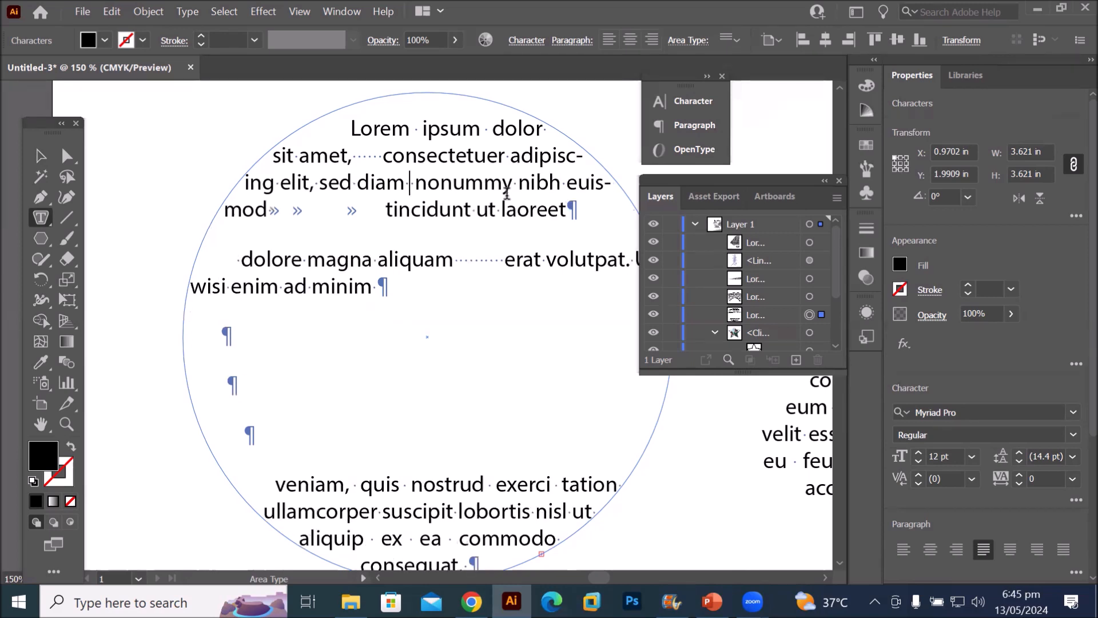
Delete the extra spaces before "consectetuer" in the second line of the circular text block
key(Up)
key(Left)
key(Left)
key(BackSpace)
key(BackSpace)
key(BackSpace)
key(BackSpace)
key(BackSpace)
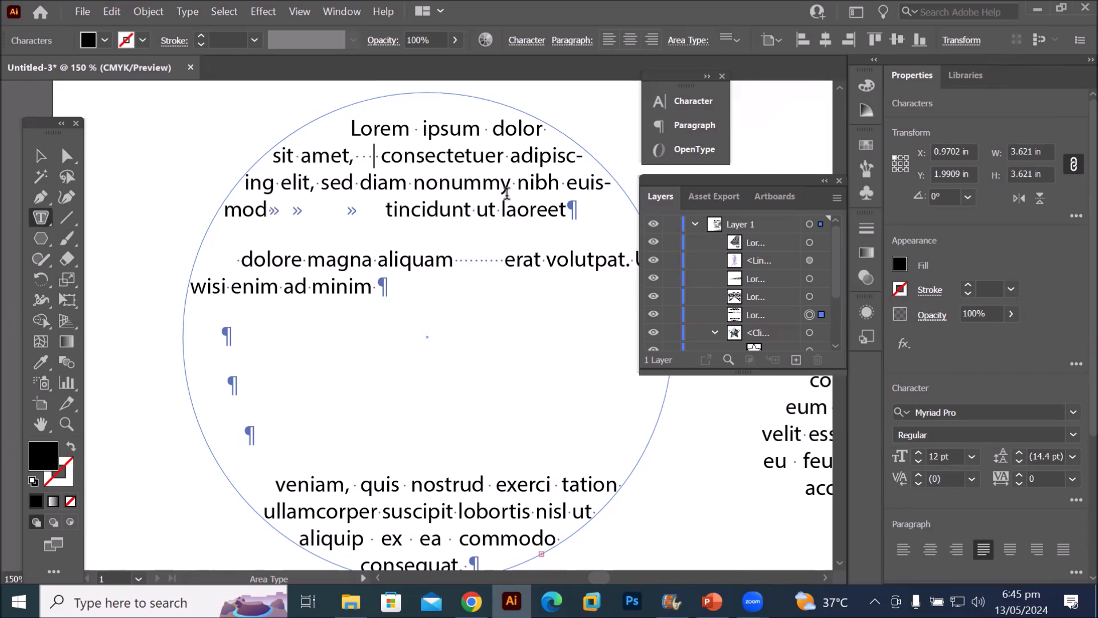
Delete the tabs before "tincidunt" in the first paragraph of the circular text block
key(Down)
key(Down)
key(Left)
key(Left)
key(Left)
key(Left)
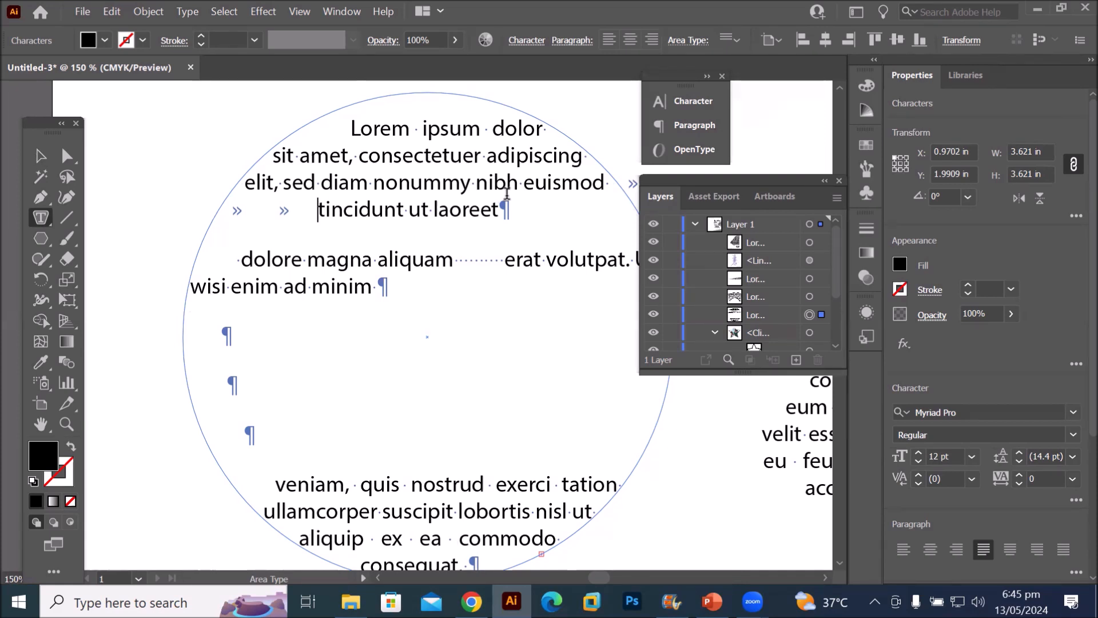
key(BackSpace)
key(BackSpace)
Delete the empty paragraphs above "veniam" in the circular text block
key(Down)
key(Down)
key(Down)
key(Delete)
key(Delete)
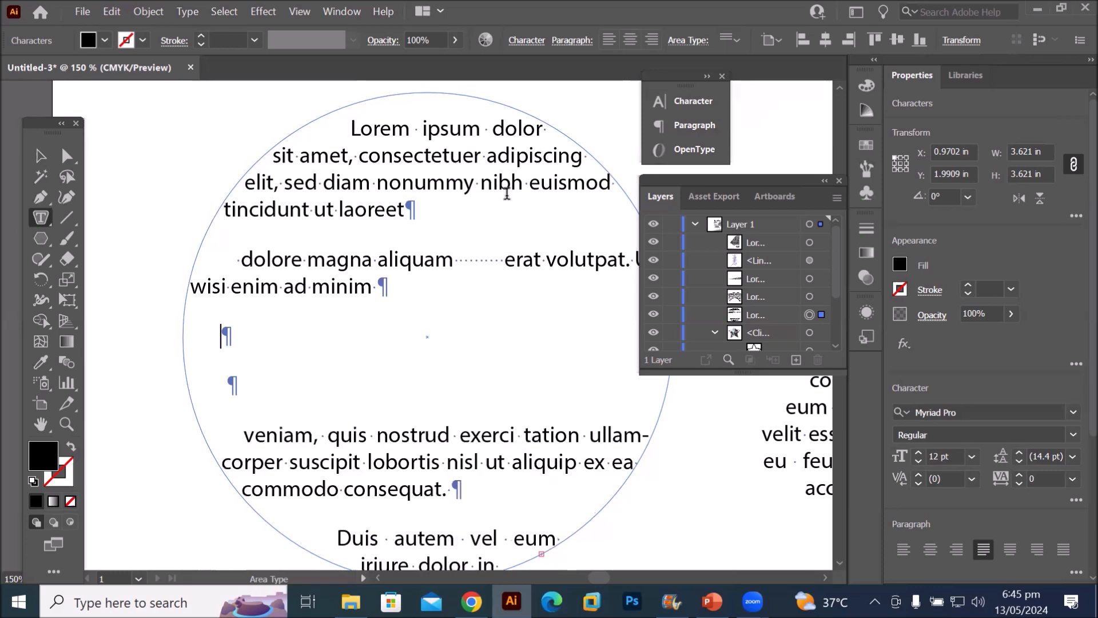
key(Delete)
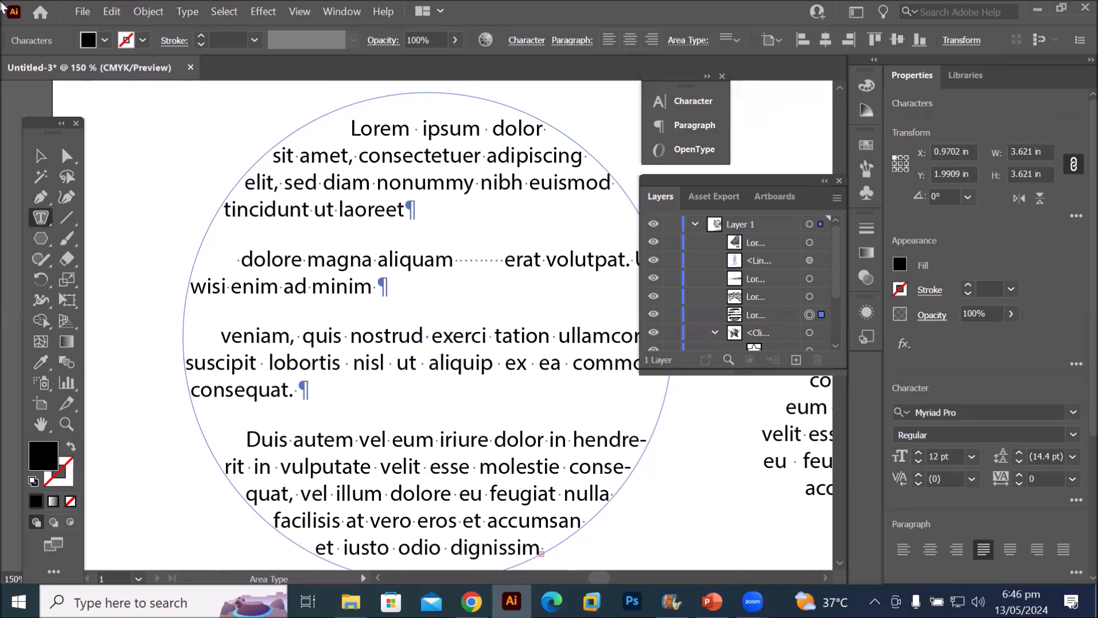
Move the lower text block right over the star image, and the circular text block to about X 2.23 in, Y 5.13 in
scroll(366, 223, down, 2)
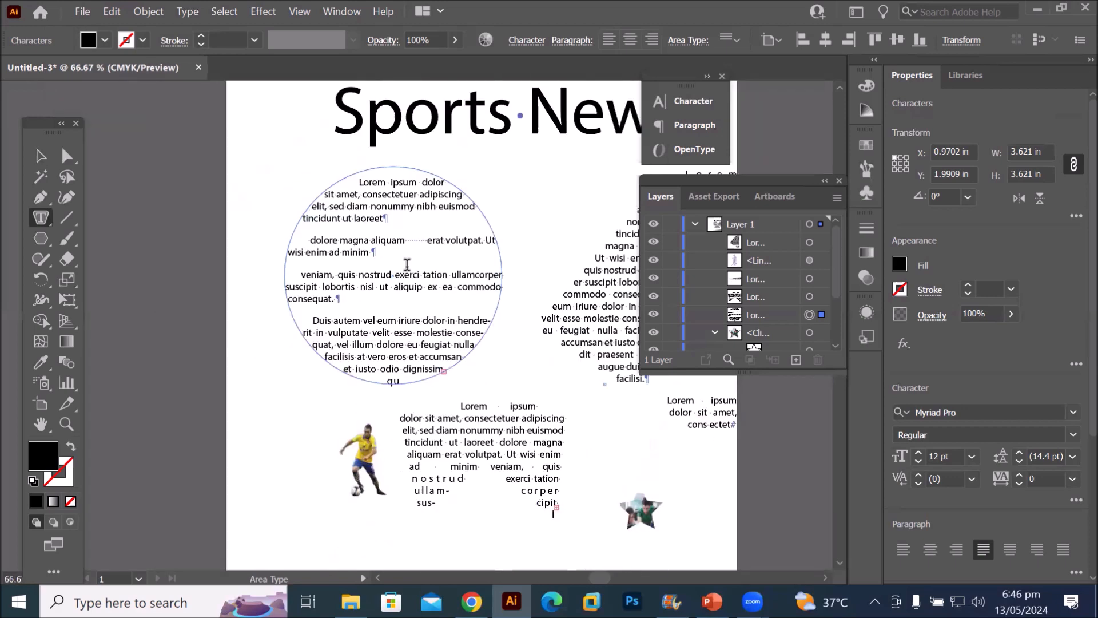
click(41, 156)
click(384, 208)
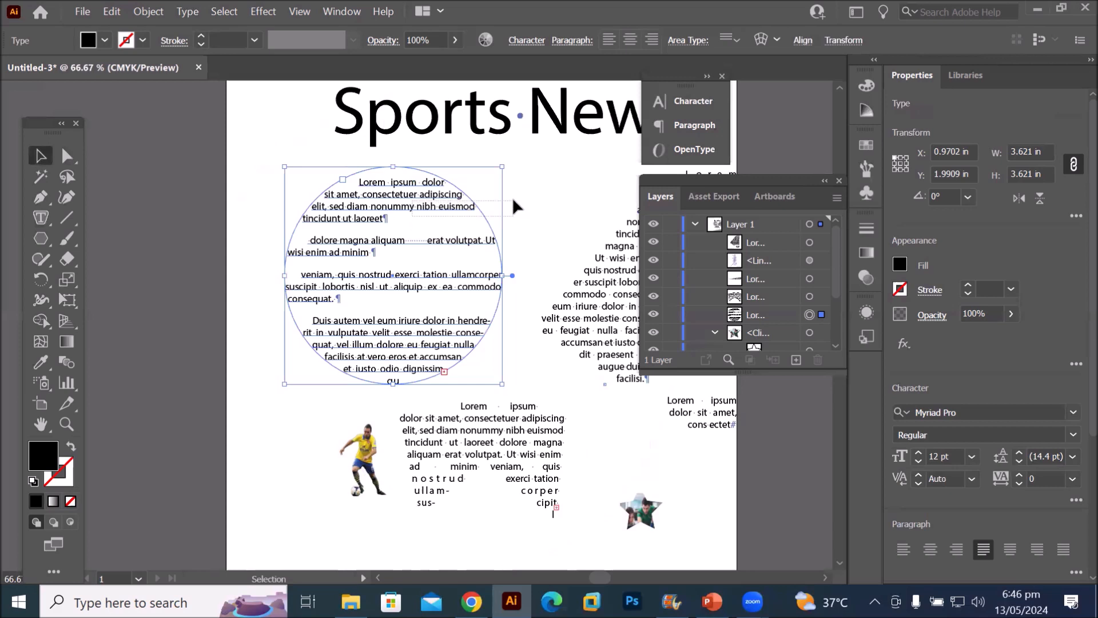
drag(443, 201, 515, 183)
drag(511, 416, 662, 432)
drag(428, 284, 428, 493)
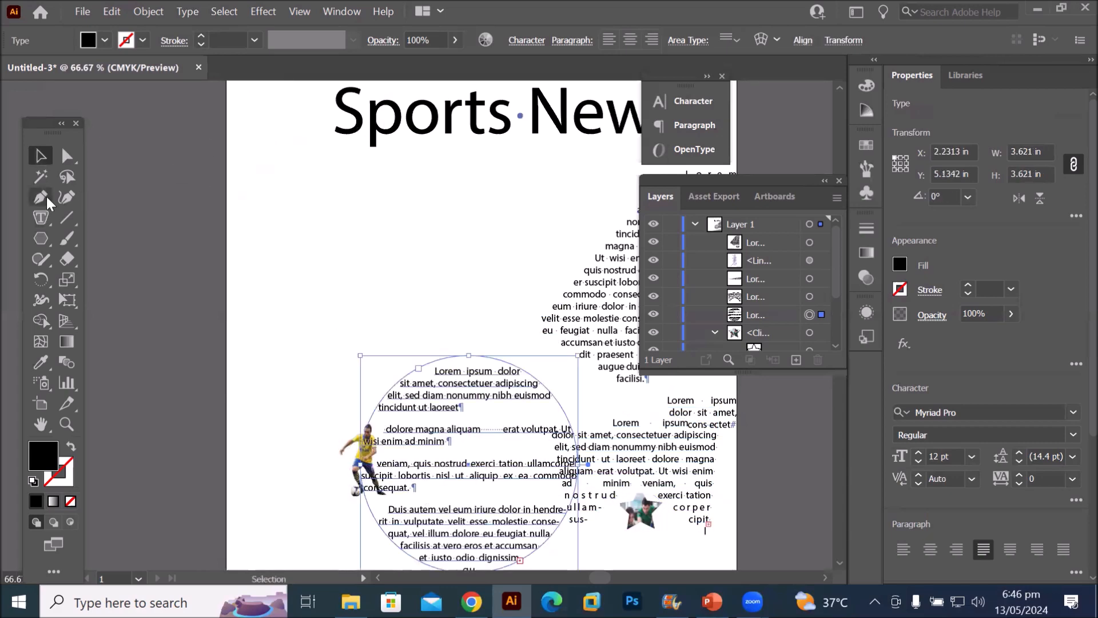
click(40, 216)
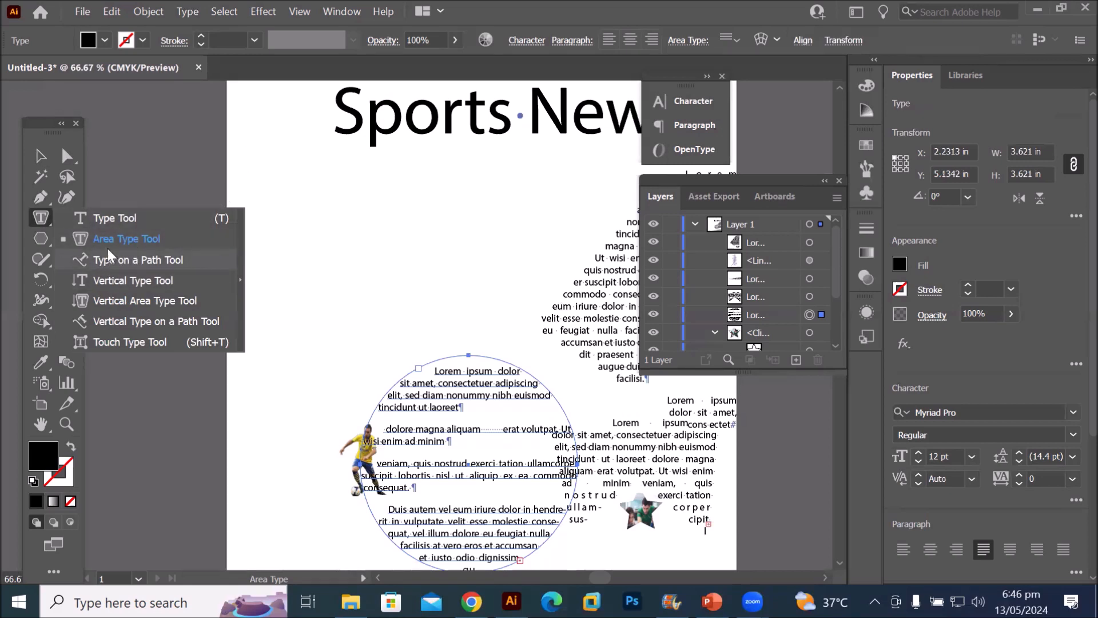
click(105, 282)
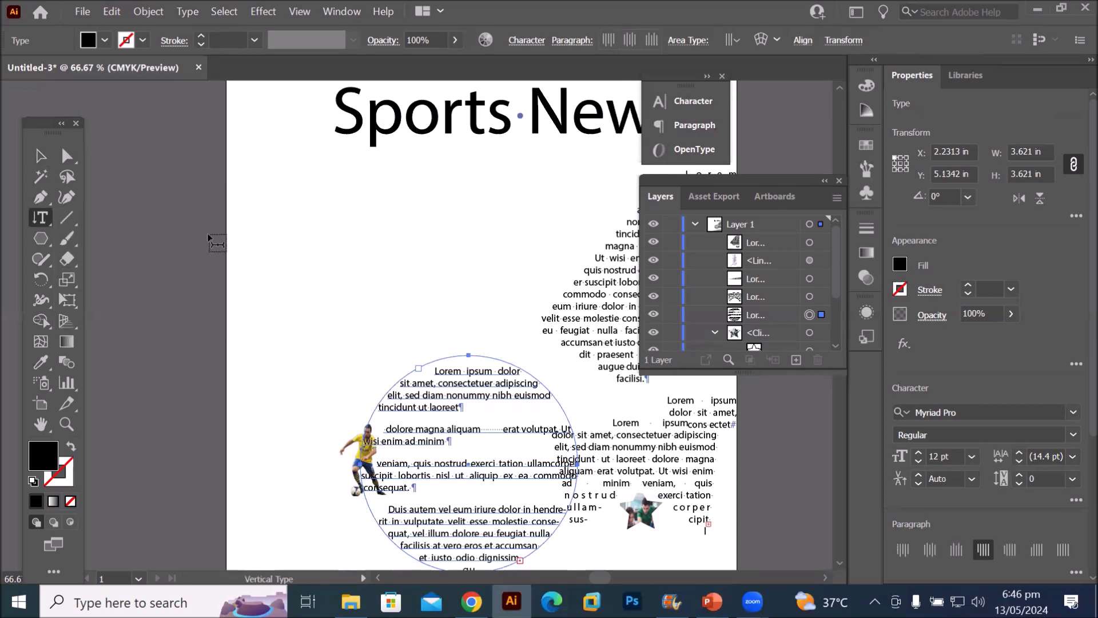
click(243, 289)
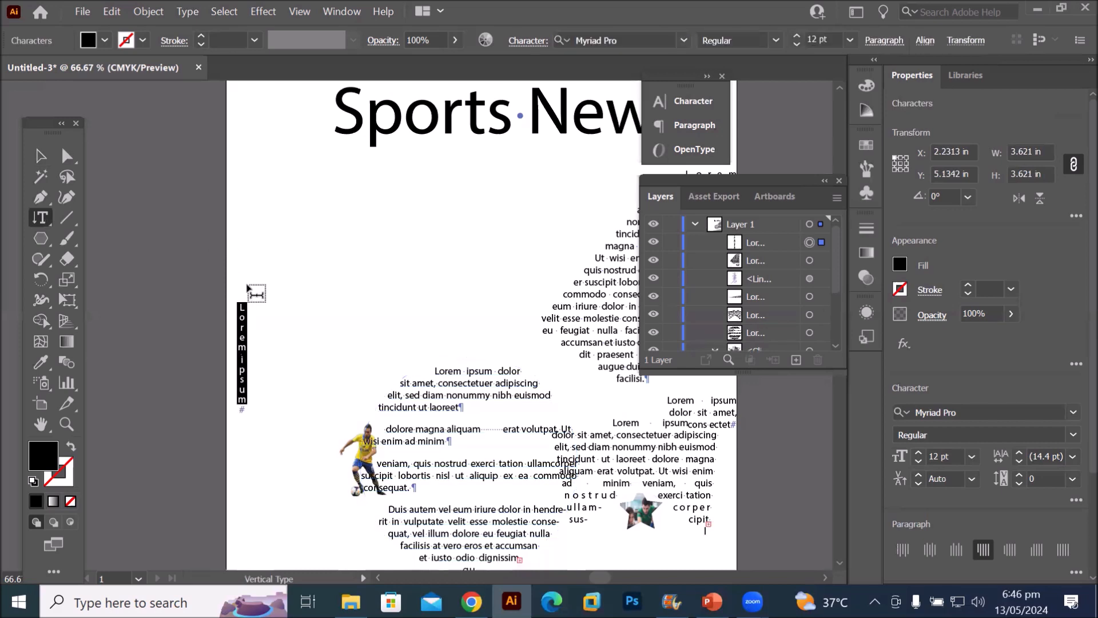
text(www)
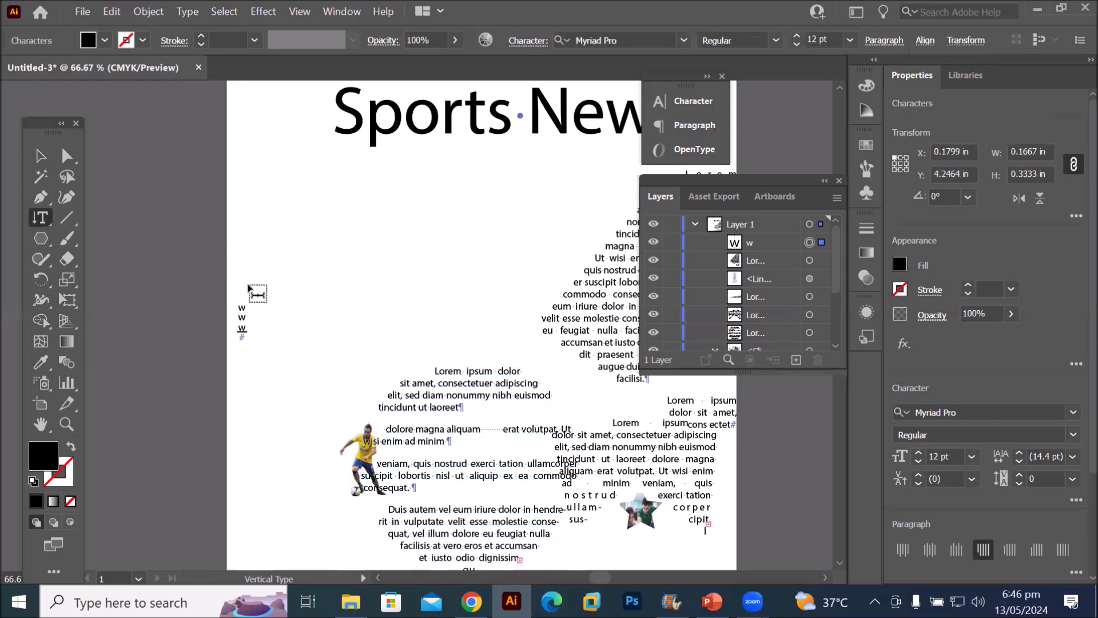
text(.sports.com)
click(40, 155)
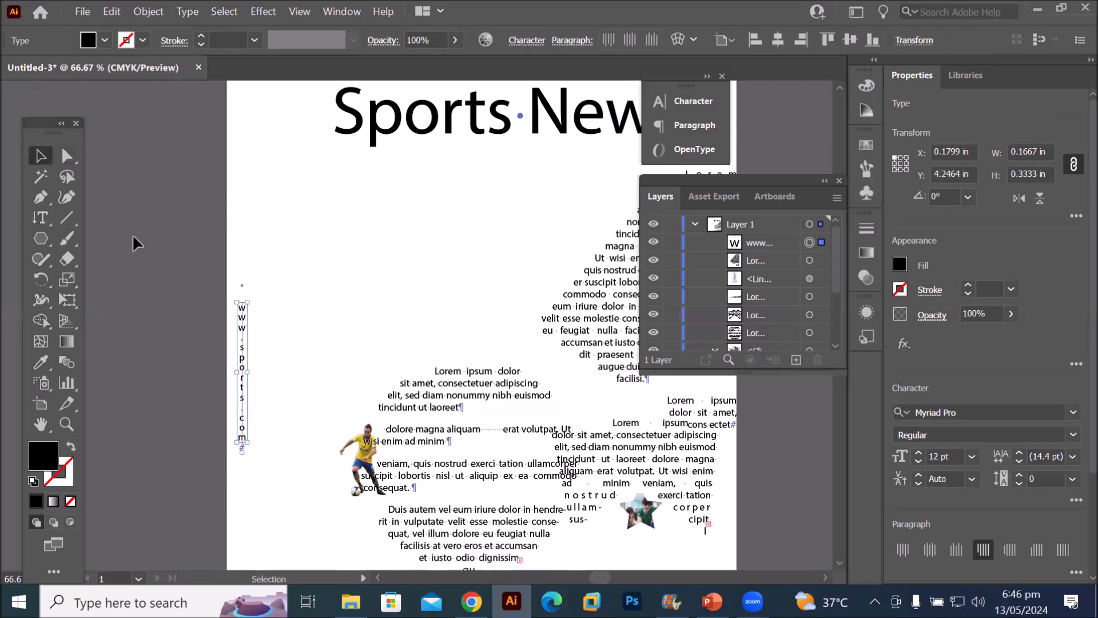
drag(244, 327, 245, 283)
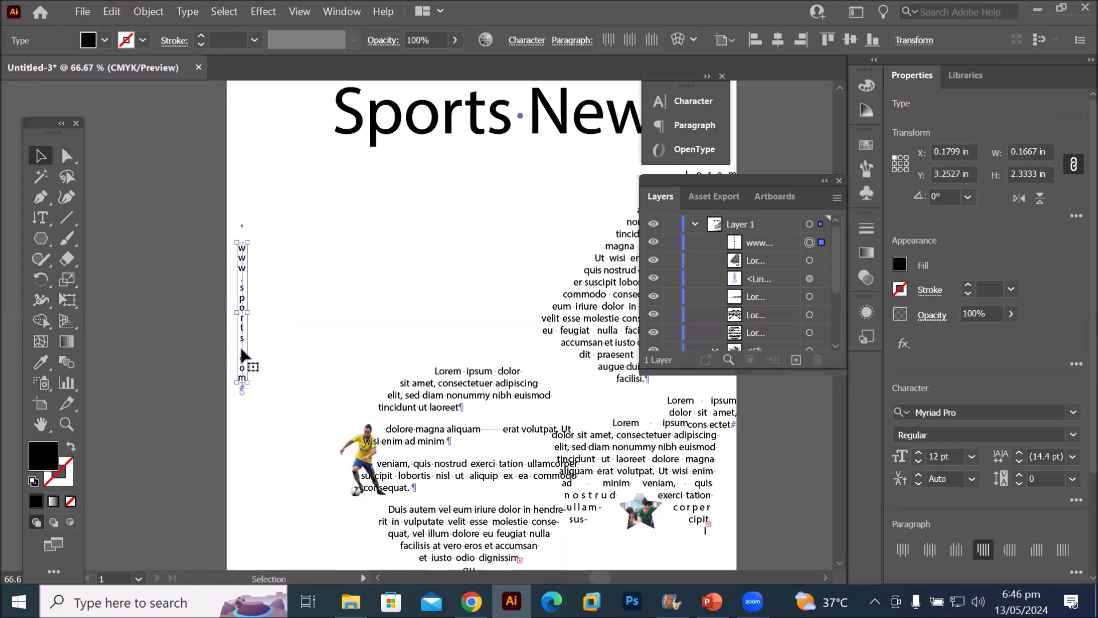
click(40, 220)
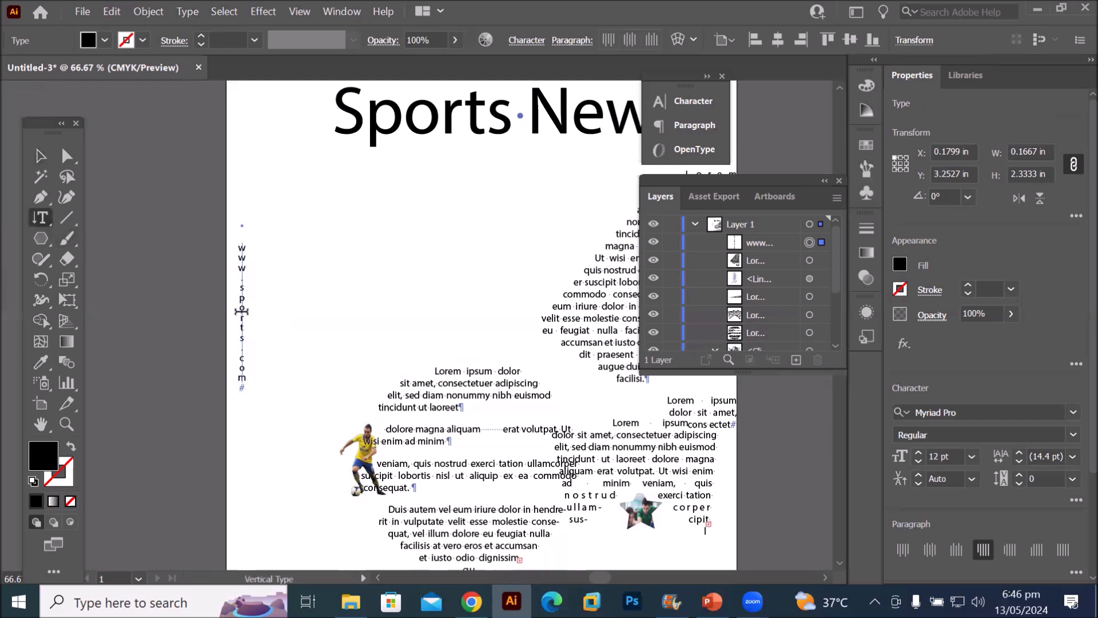
triple_click(240, 311)
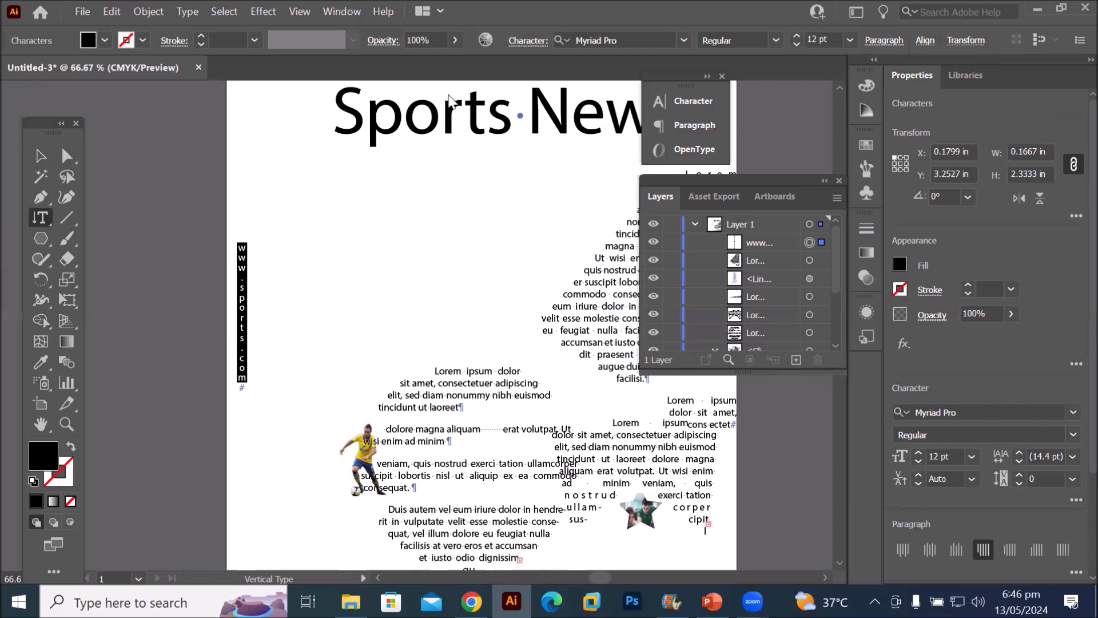
click(796, 35)
click(795, 35)
click(795, 35)
click(795, 35)
click(796, 35)
click(795, 35)
click(796, 35)
click(796, 35)
click(795, 35)
click(795, 34)
click(795, 34)
click(795, 34)
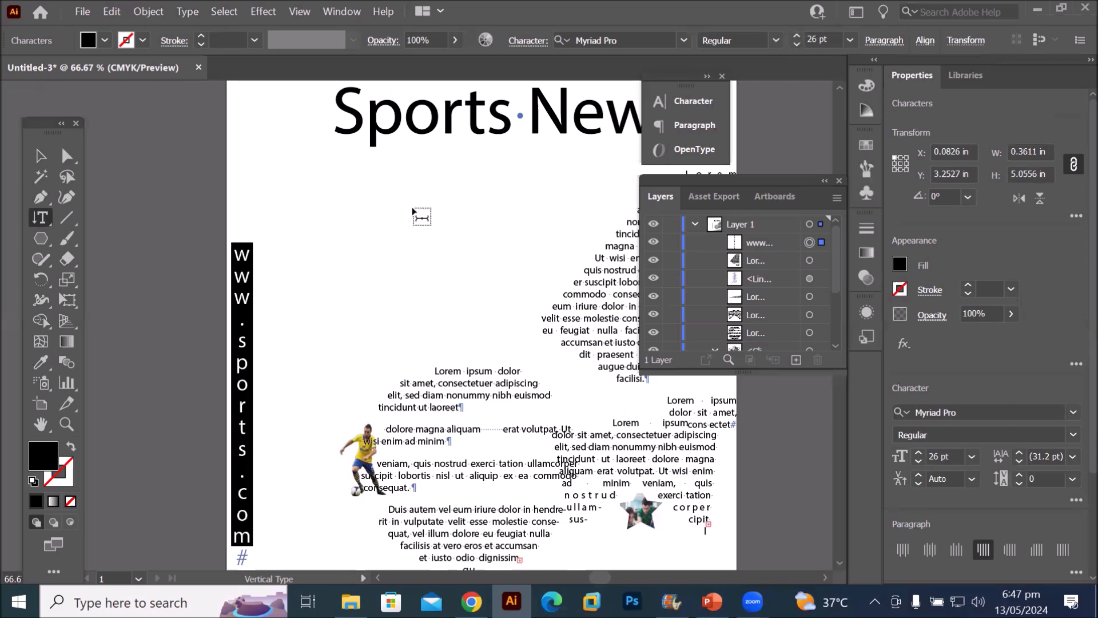
click(40, 155)
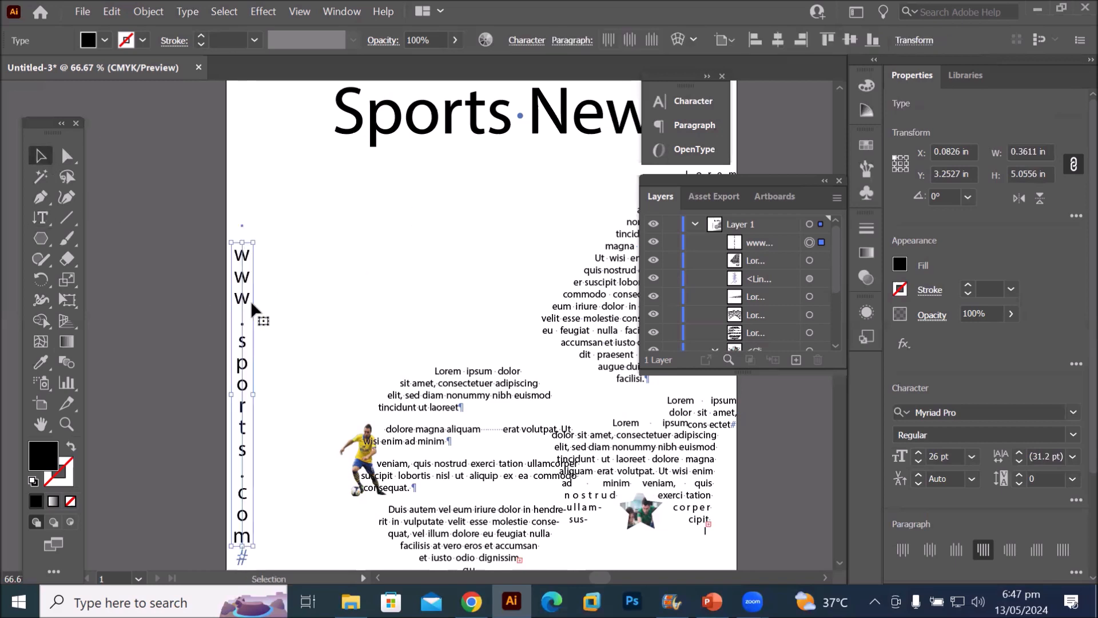
drag(243, 303, 248, 198)
click(400, 248)
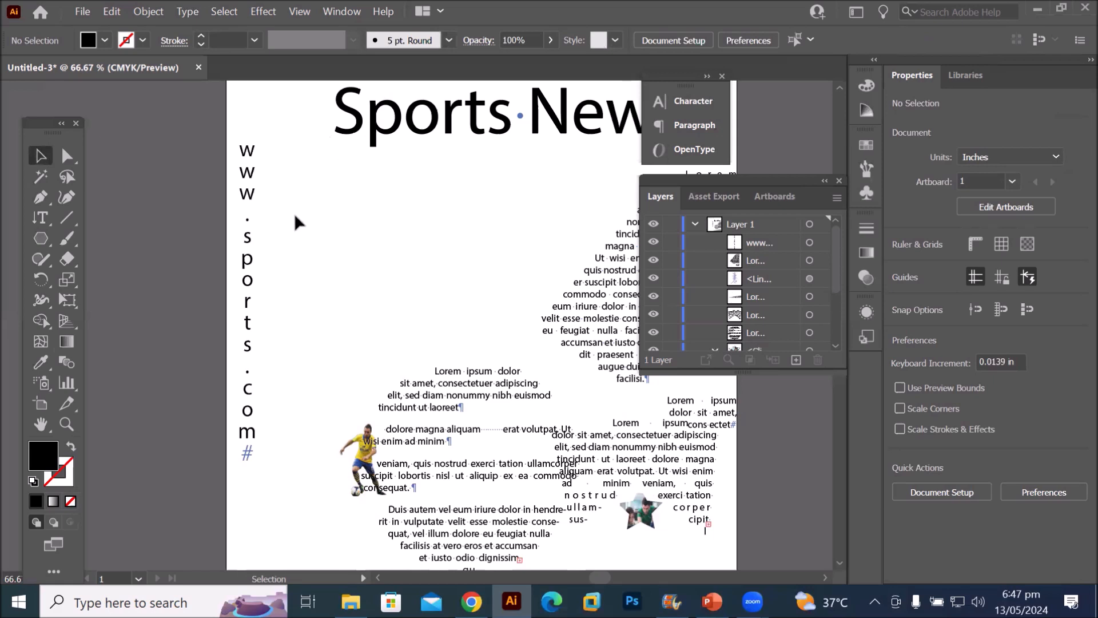
scroll(294, 214, down, 2)
drag(271, 230, 238, 247)
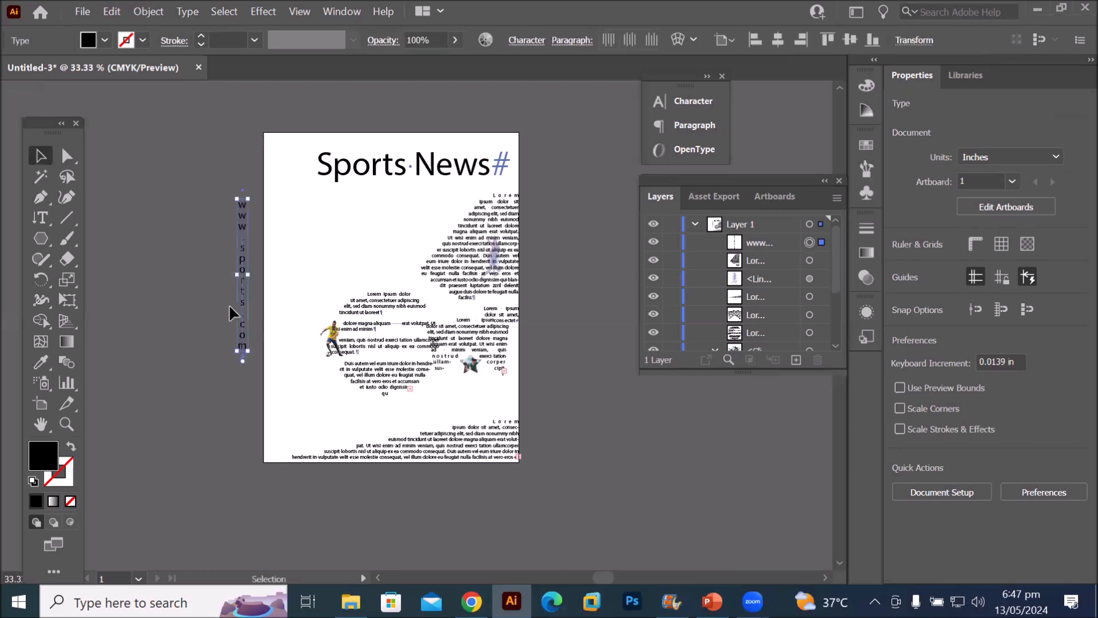
Draw a tall ellipse about 1.66 by 8.12 in along the page's left side and give it the default fill and stroke
click(36, 221)
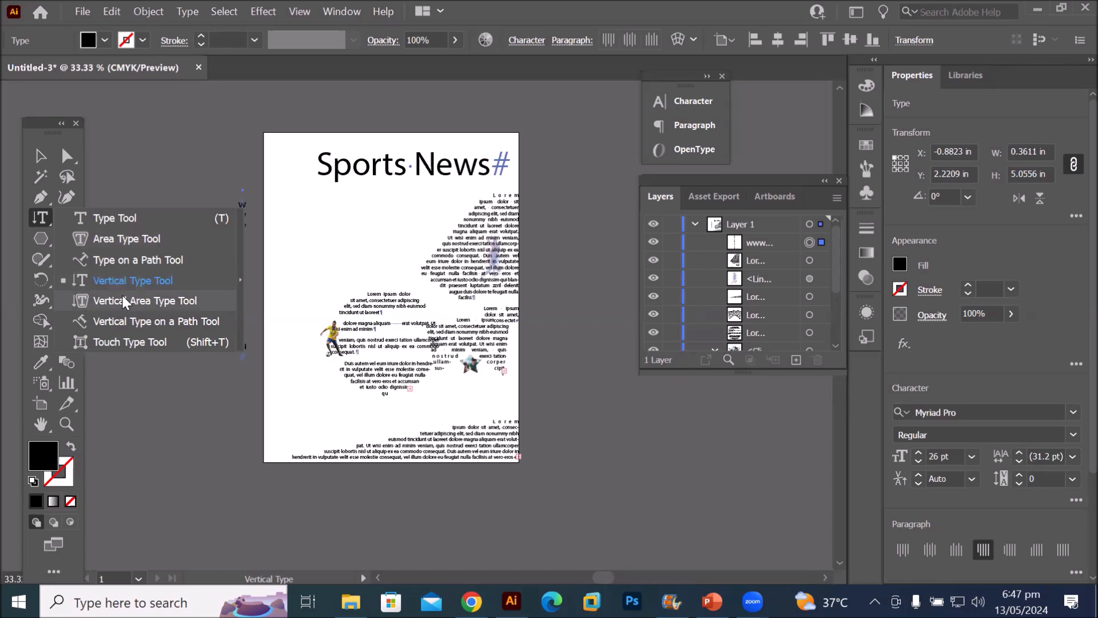
click(43, 236)
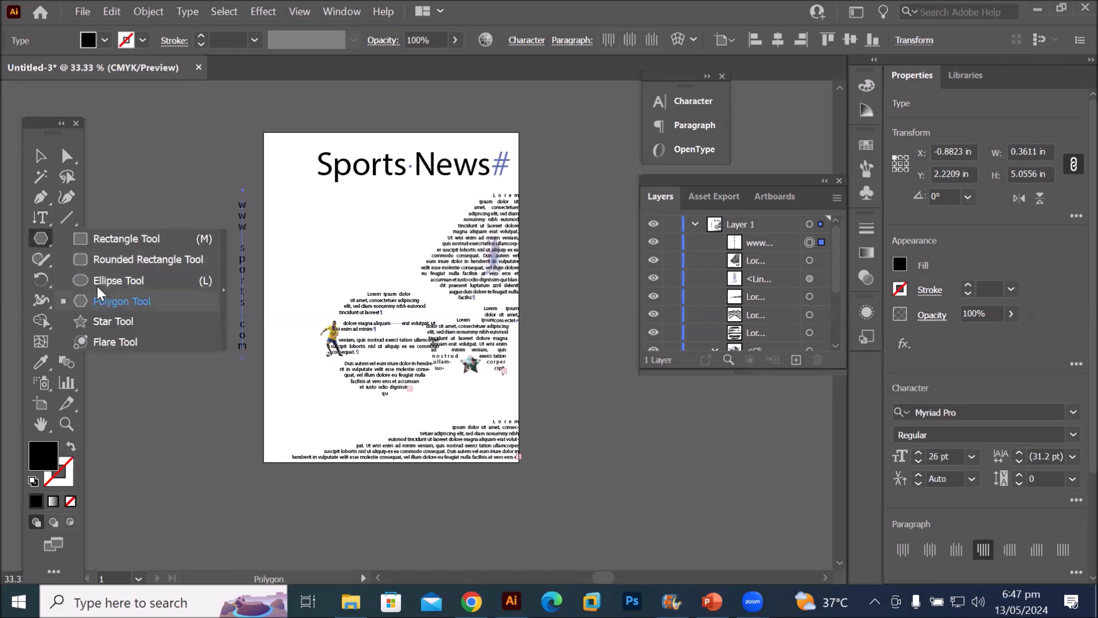
click(91, 280)
drag(269, 186, 319, 428)
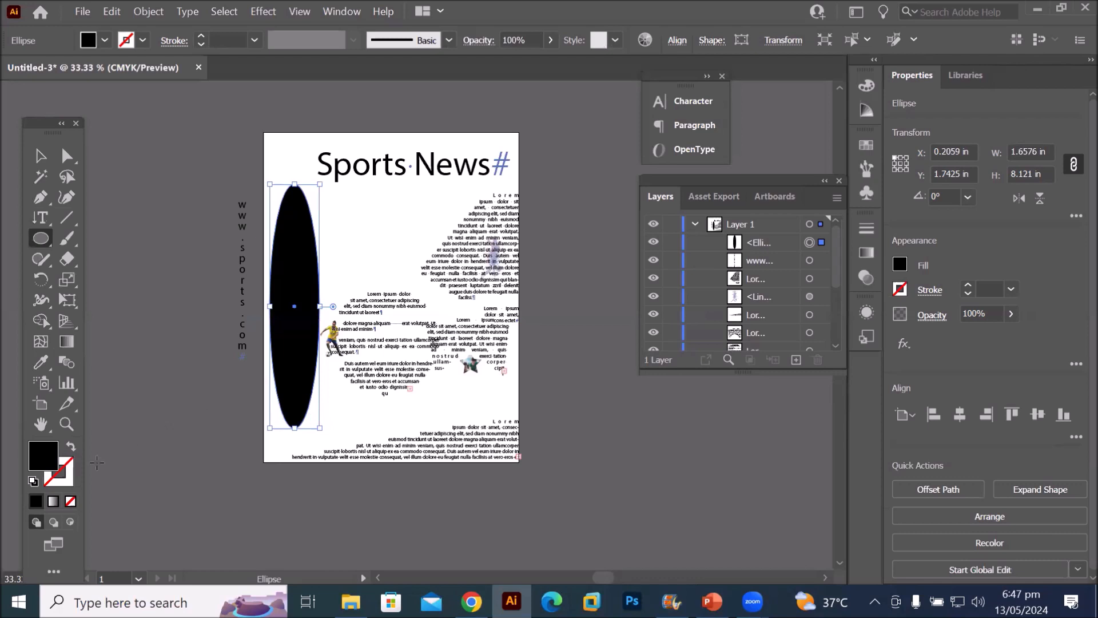
click(33, 481)
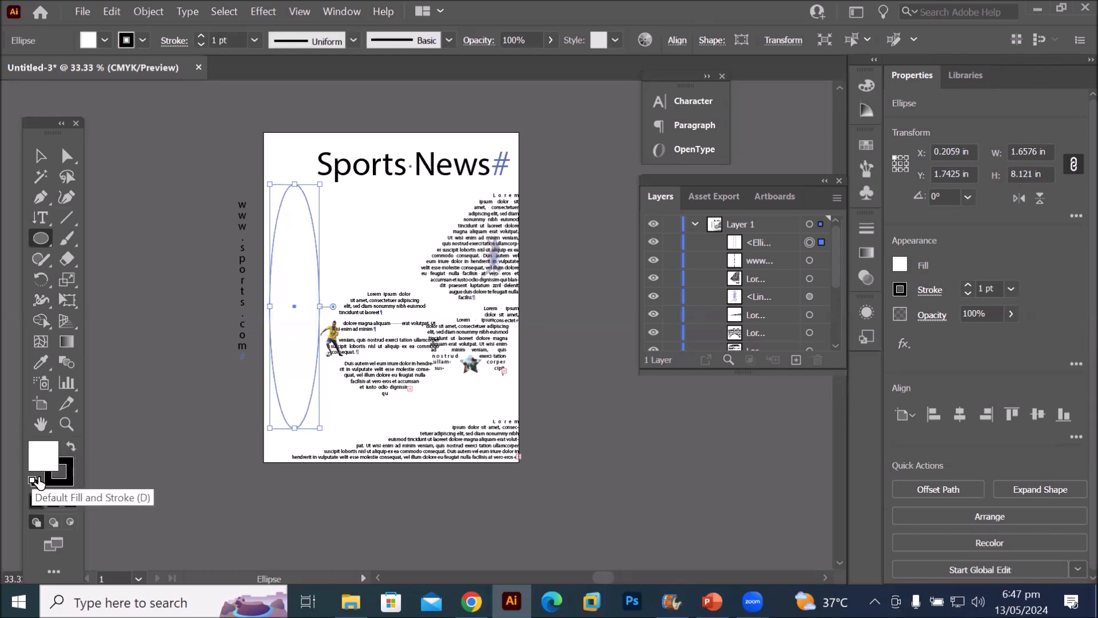
Turn the tall ellipse into a vertical area type object filled with placeholder text
click(39, 219)
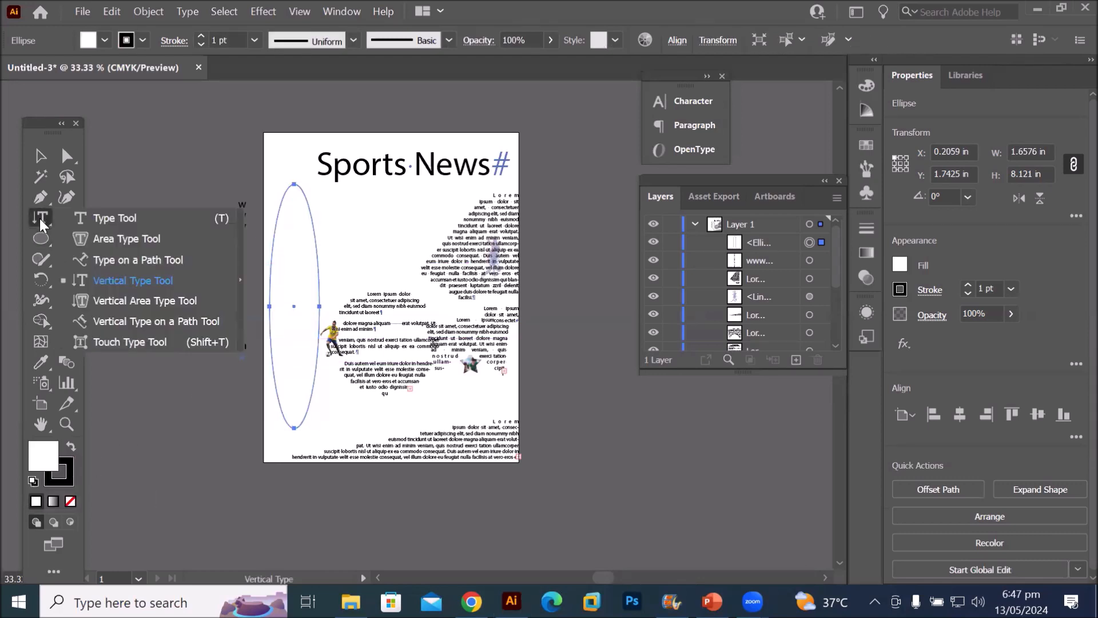
click(128, 301)
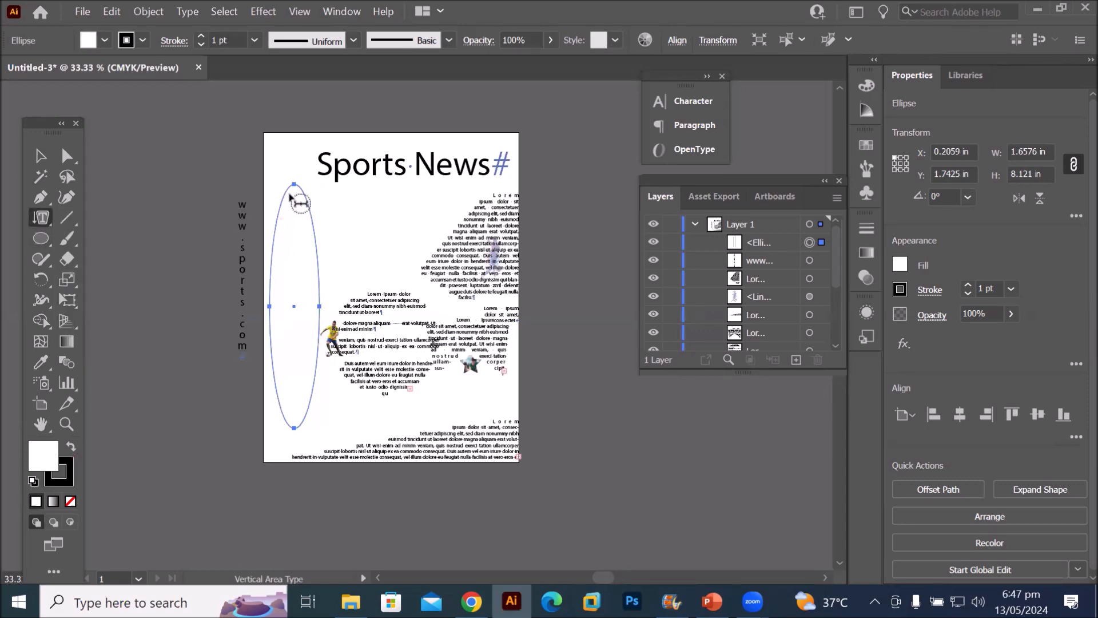
scroll(291, 197, up, 1)
scroll(291, 198, up, 1)
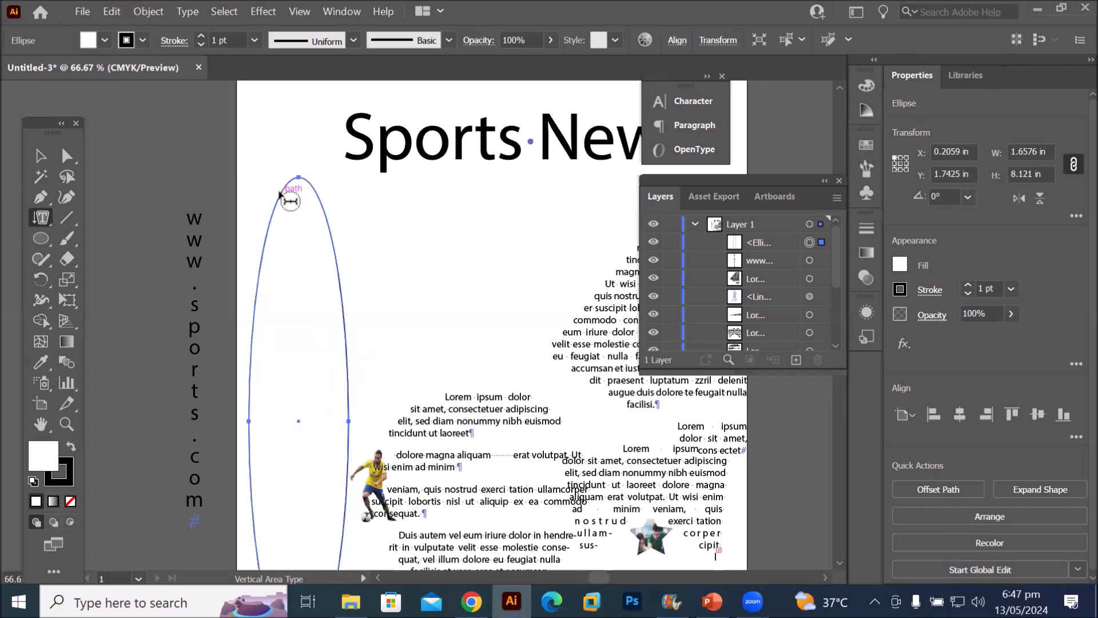
click(279, 194)
scroll(422, 318, down, 2)
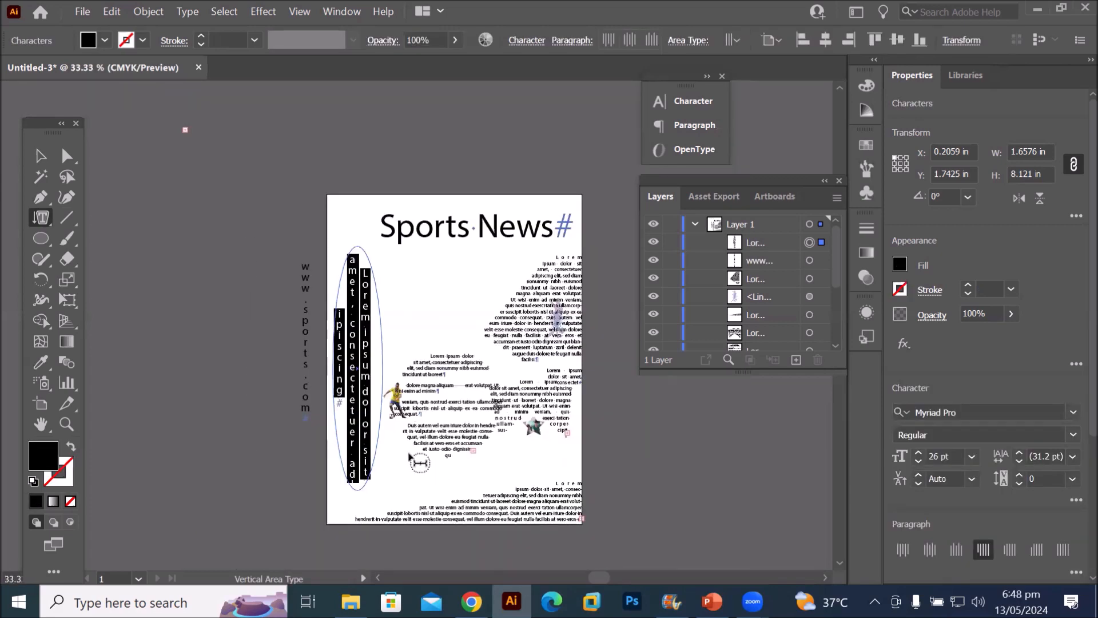
Set the font size of the vertical text inside the ellipse to 18 pt and deselect it
scroll(418, 401, up, 1)
scroll(361, 399, up, 1)
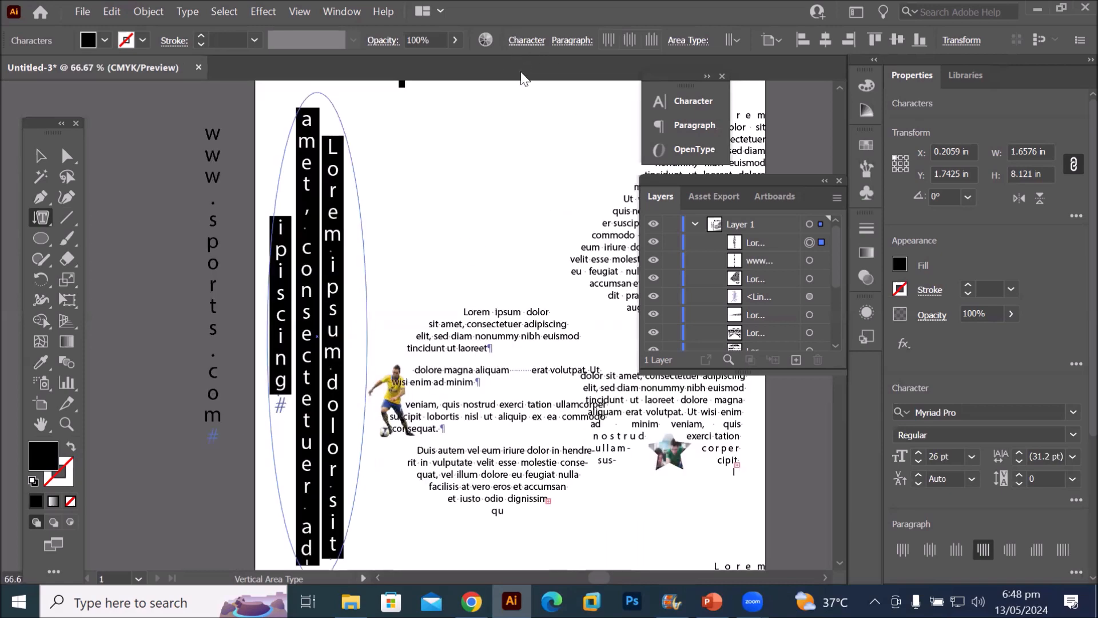
click(526, 46)
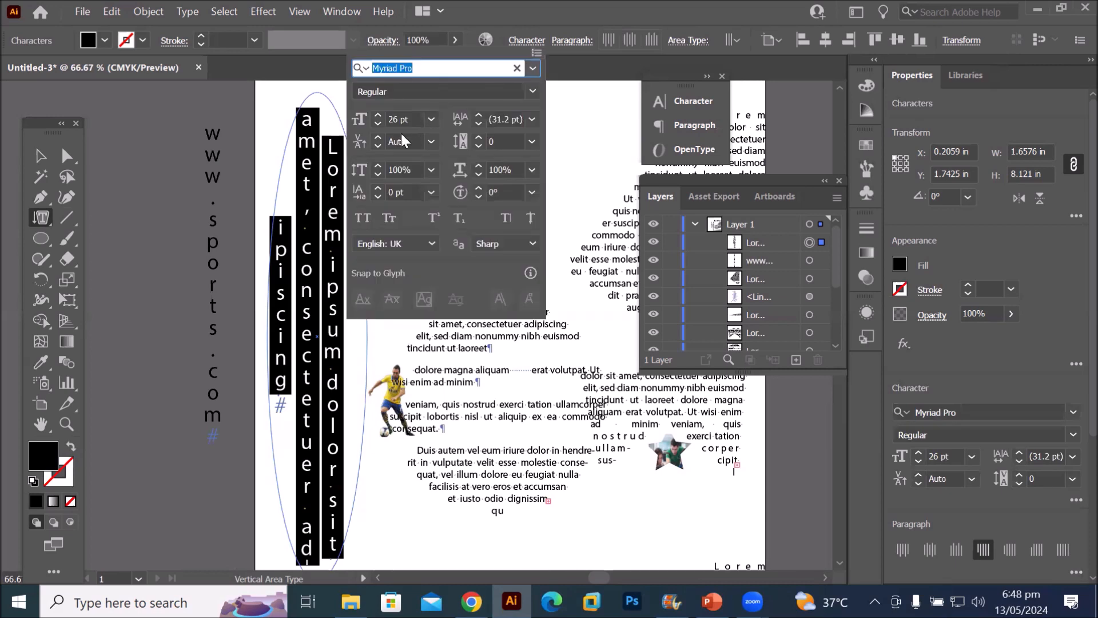
click(378, 125)
click(378, 125)
click(378, 125)
click(379, 125)
click(378, 125)
click(378, 124)
click(378, 124)
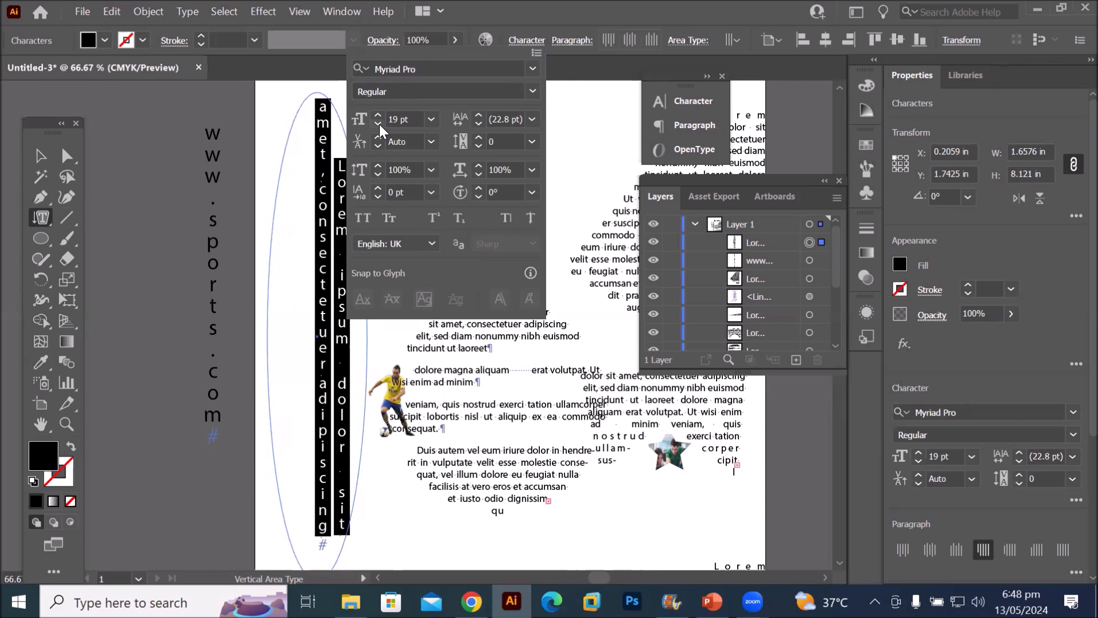
click(378, 125)
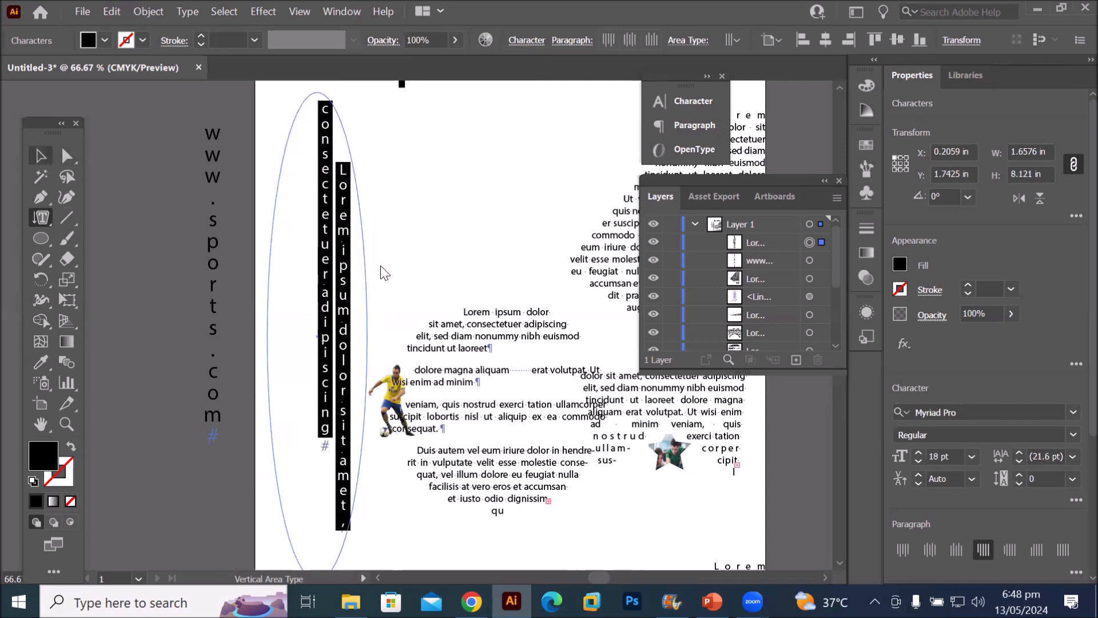
click(407, 265)
click(710, 324)
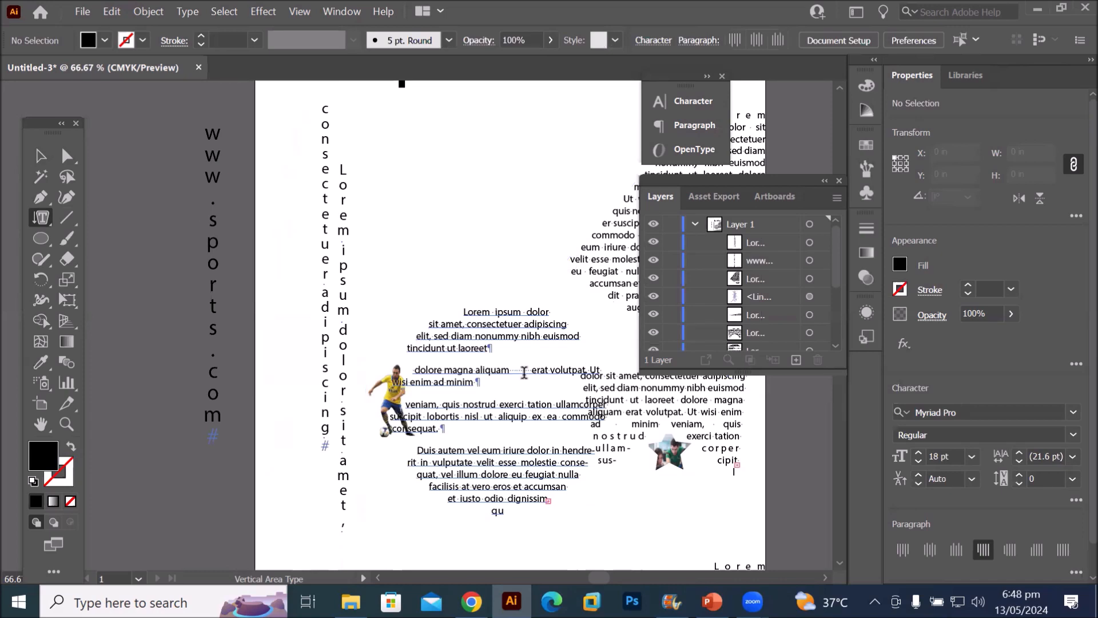
click(36, 157)
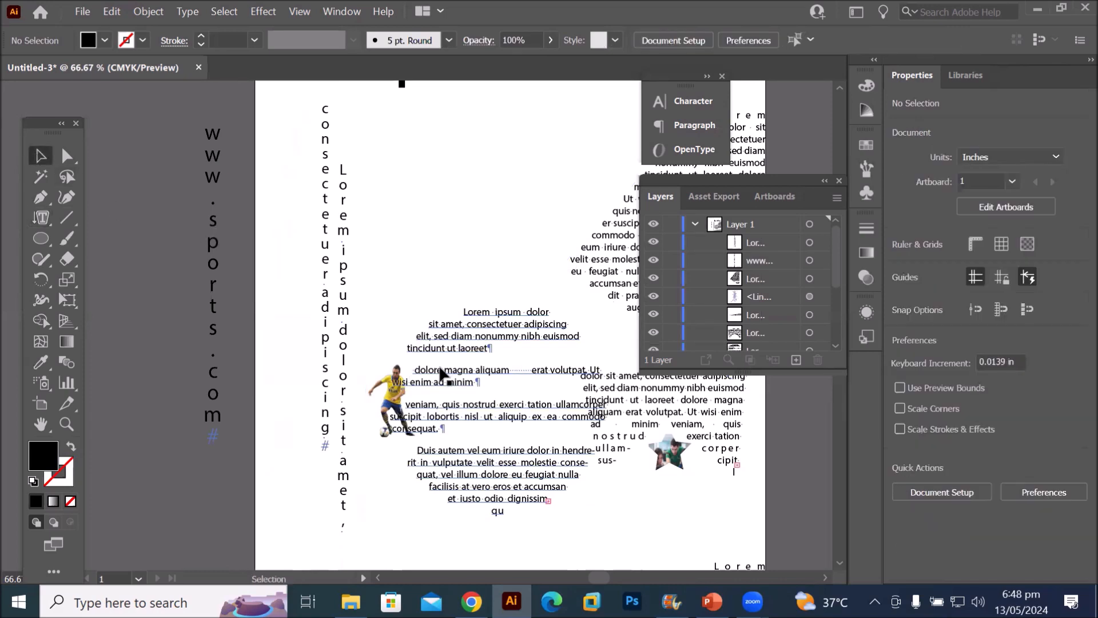
drag(359, 397, 343, 232)
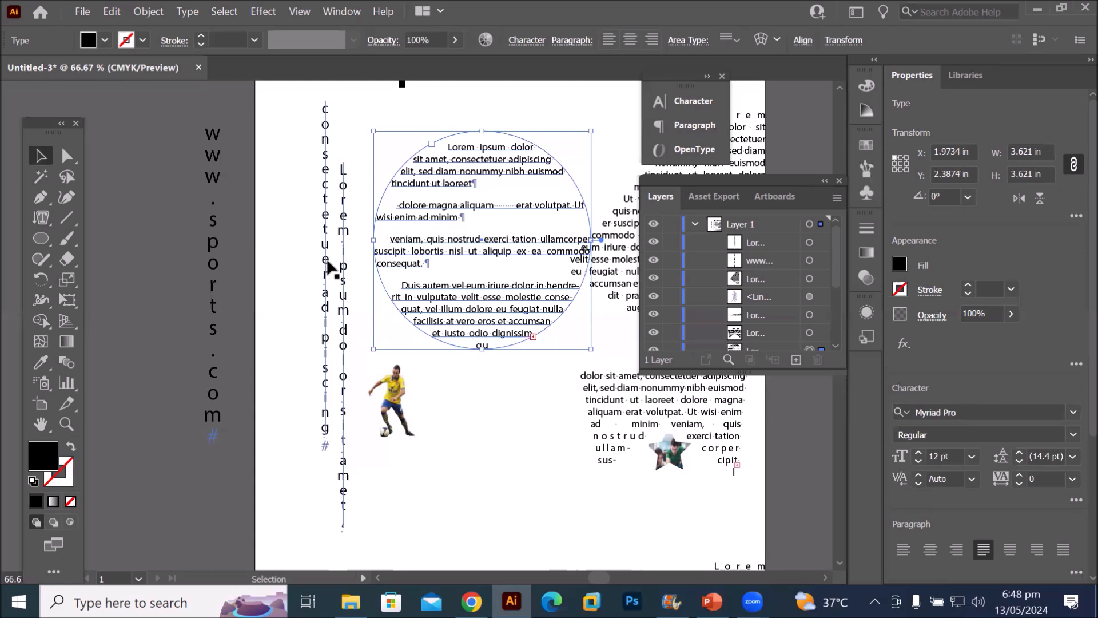
drag(220, 258, 290, 279)
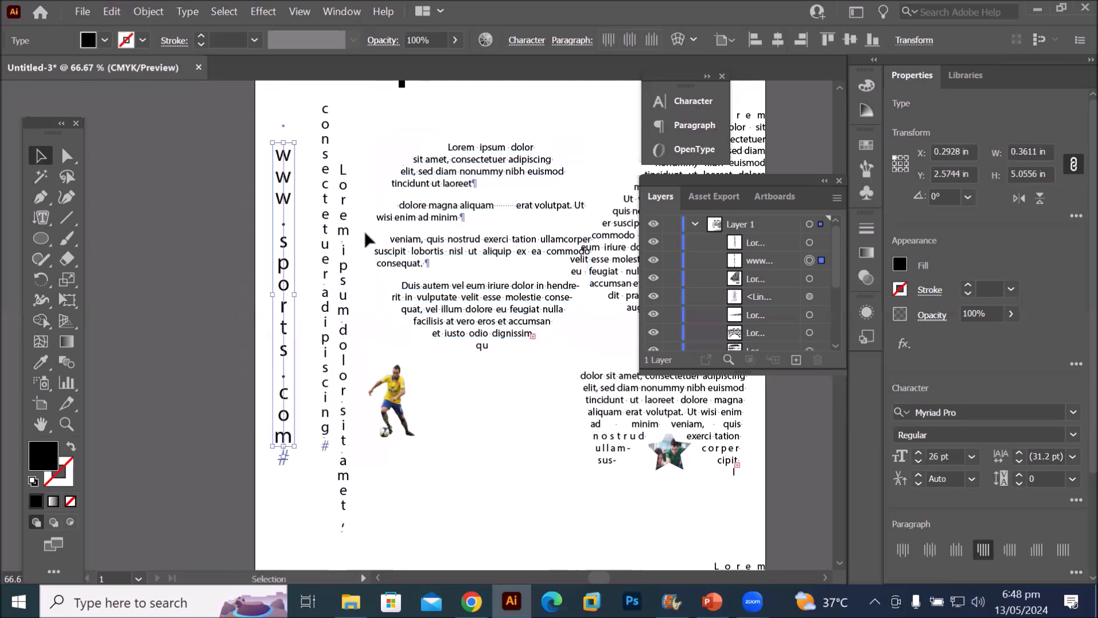
Add a second Letter-size artboard beside the Sports News page
click(341, 212)
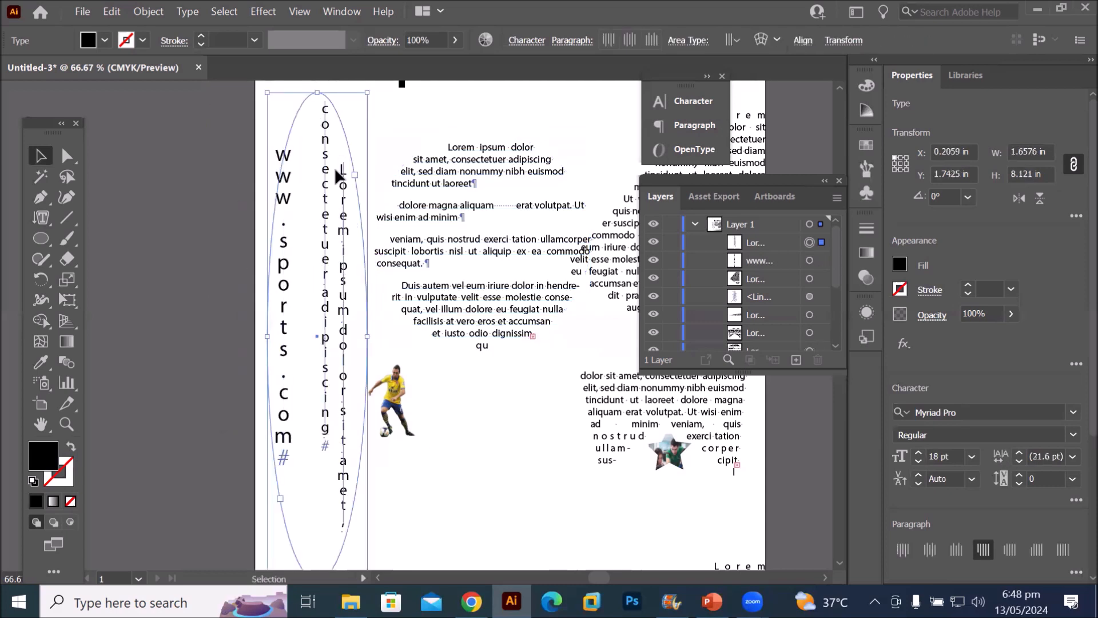
scroll(486, 343, down, 3)
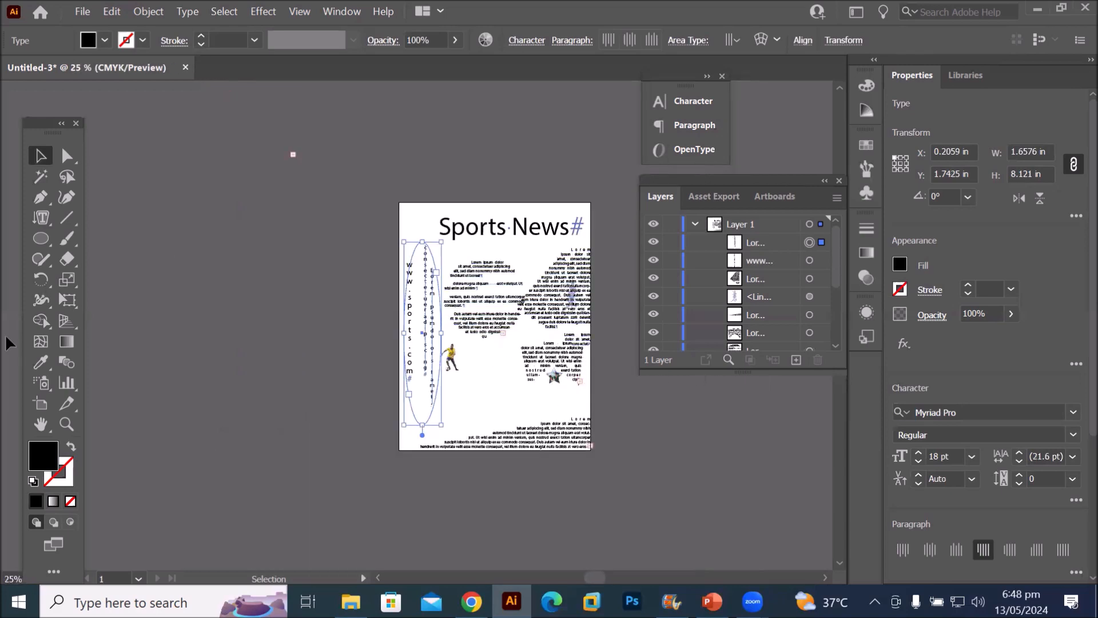
click(40, 403)
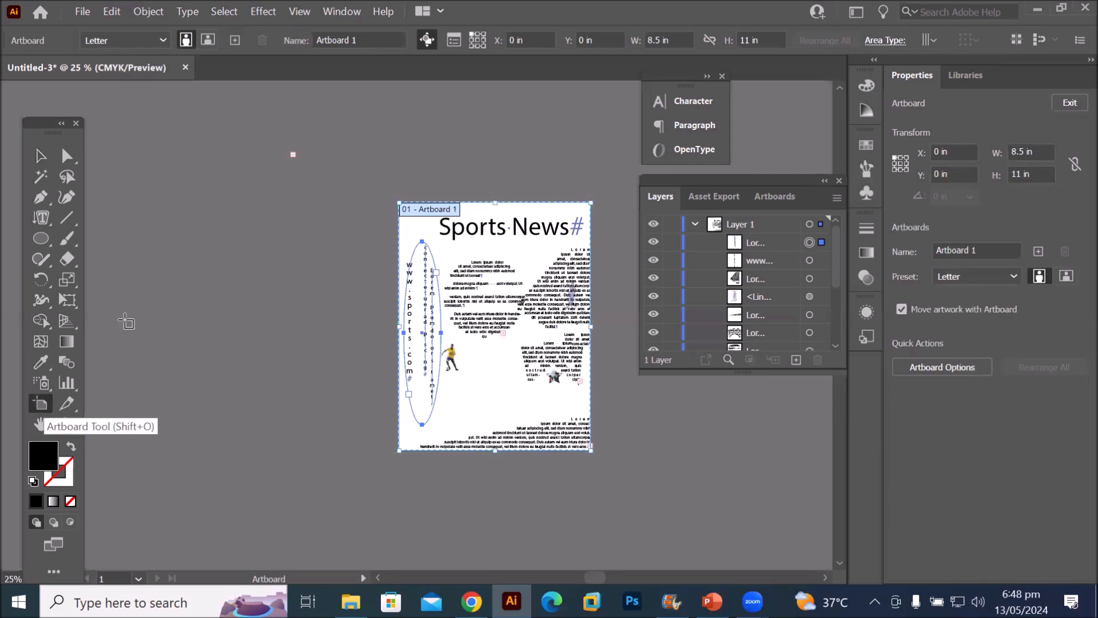
click(235, 40)
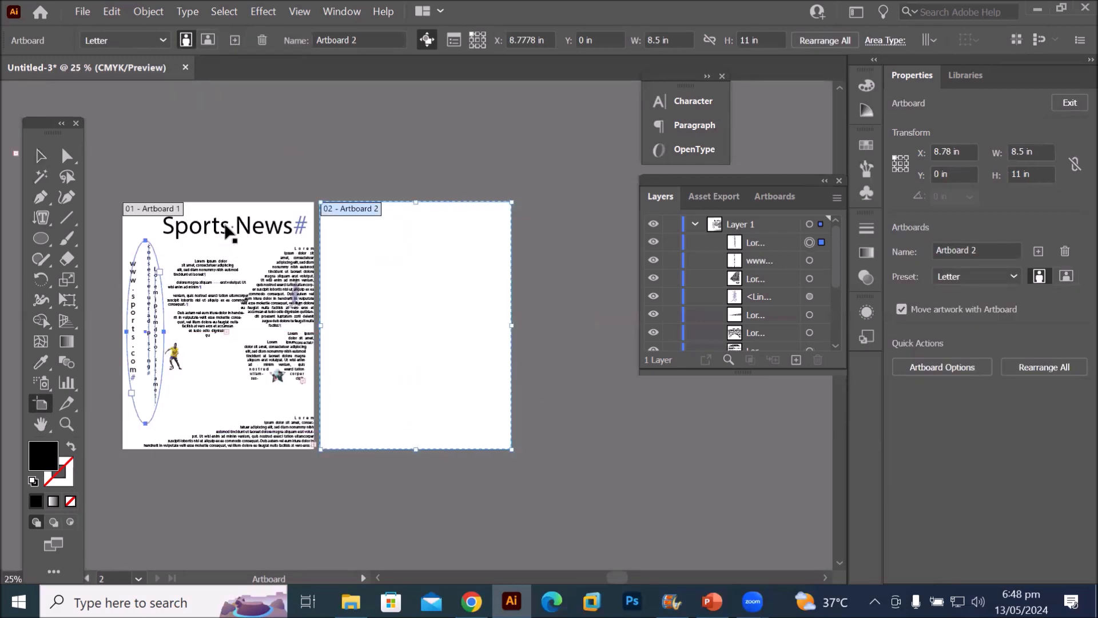
Try to duplicate the Sports News artboard with its artwork over the second artboard, delete the duplicate artboard, and undo both changes
drag(228, 229, 427, 220)
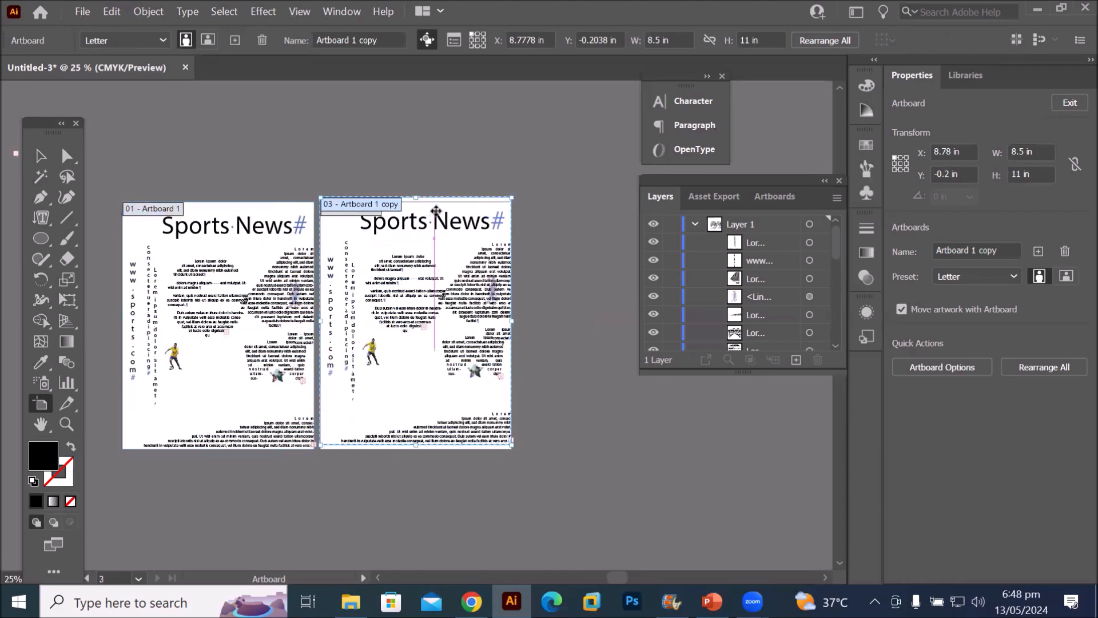
key(Delete)
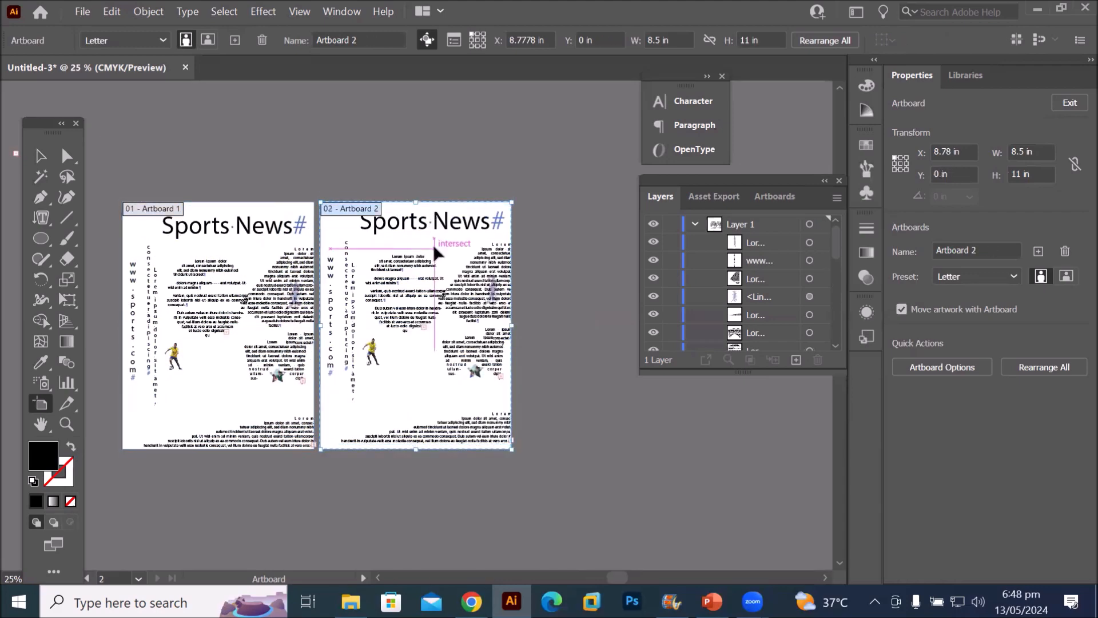
key(ctrl+z)
key(ctrl+z)
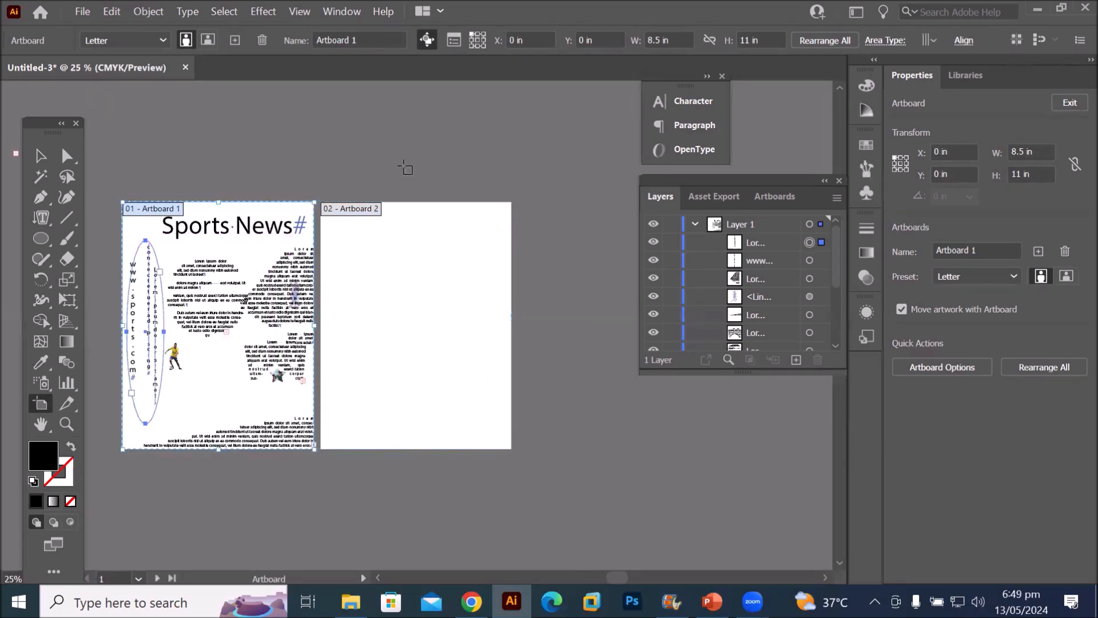
Duplicate the "Sports News" heading onto the second artboard at about X 10.02 in, Y 0.37 in
click(401, 169)
click(41, 156)
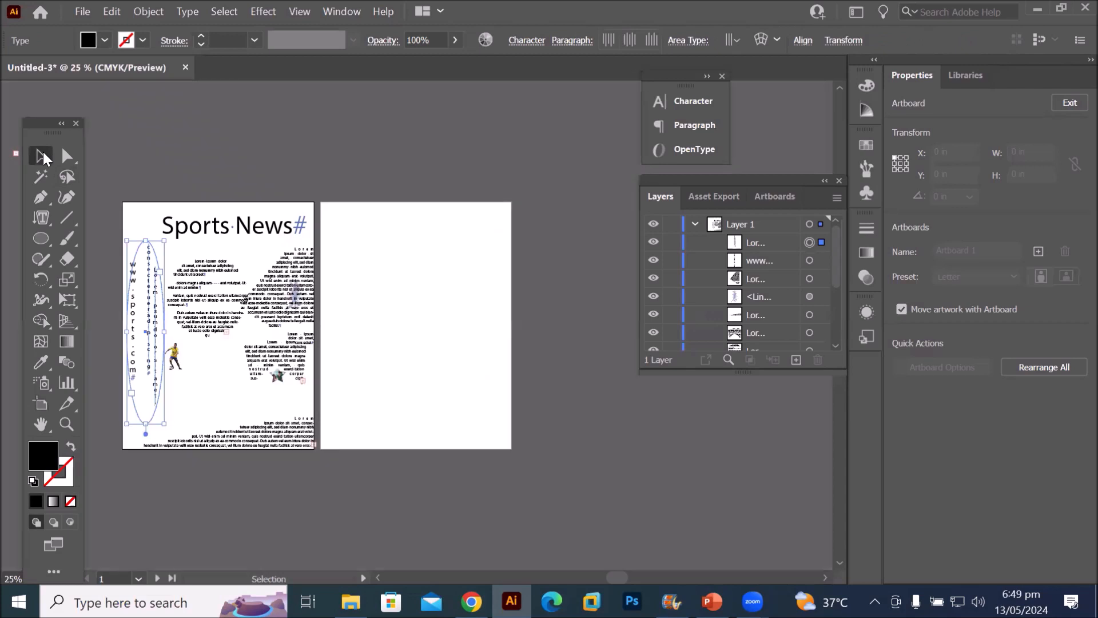
click(198, 229)
drag(203, 231, 389, 229)
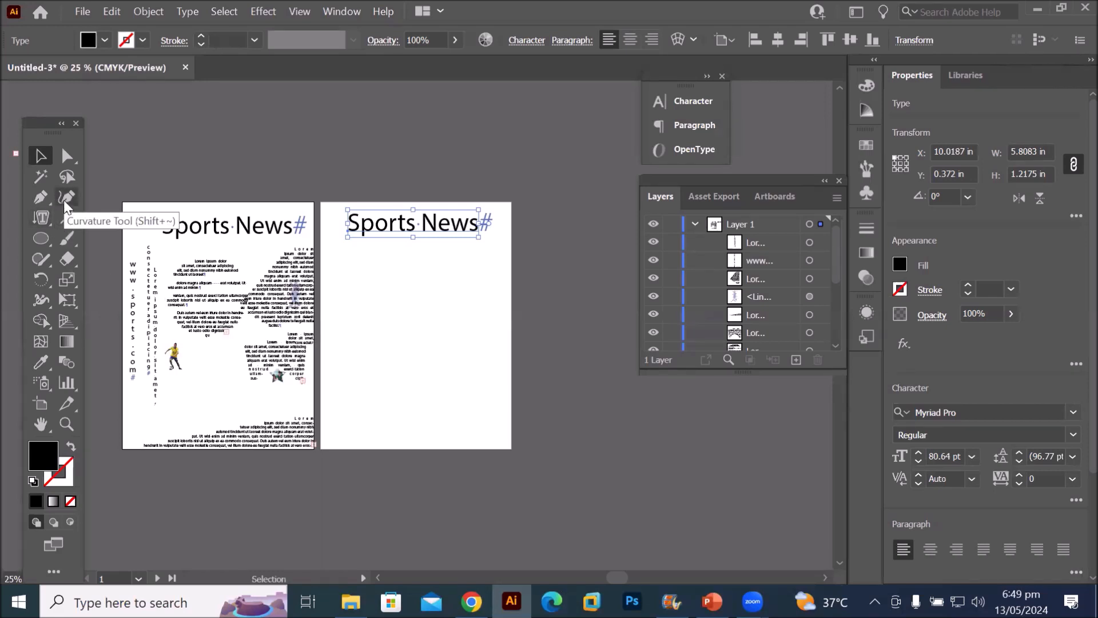
Draw a closed triangle about 8.1 × 8.6 in with default fill and stroke below the copied heading, and bow its left edge outward
click(43, 198)
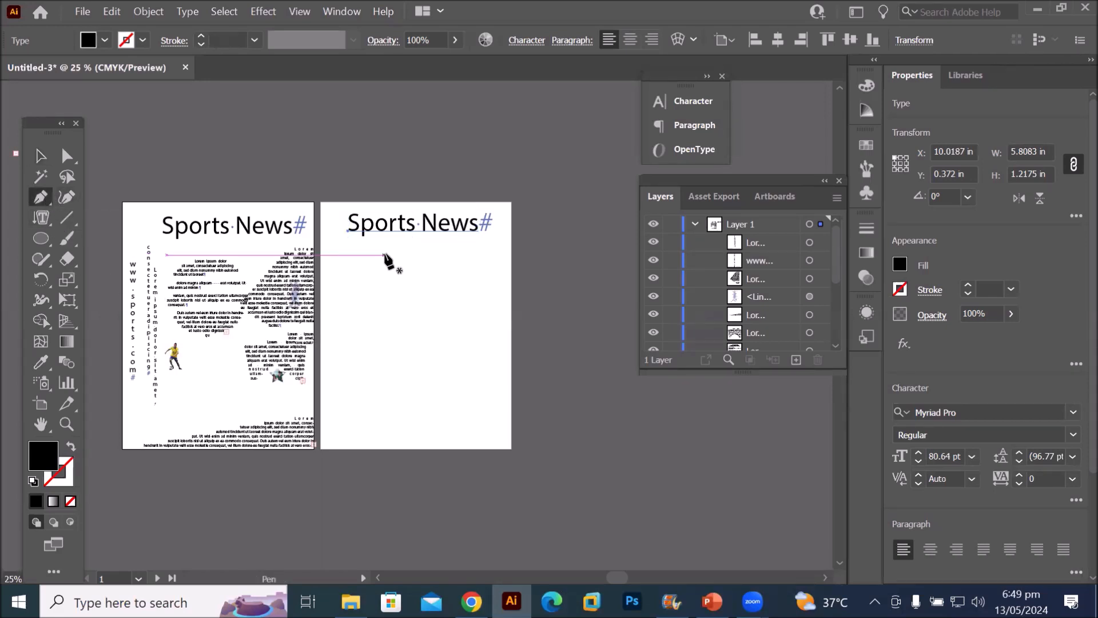
click(426, 250)
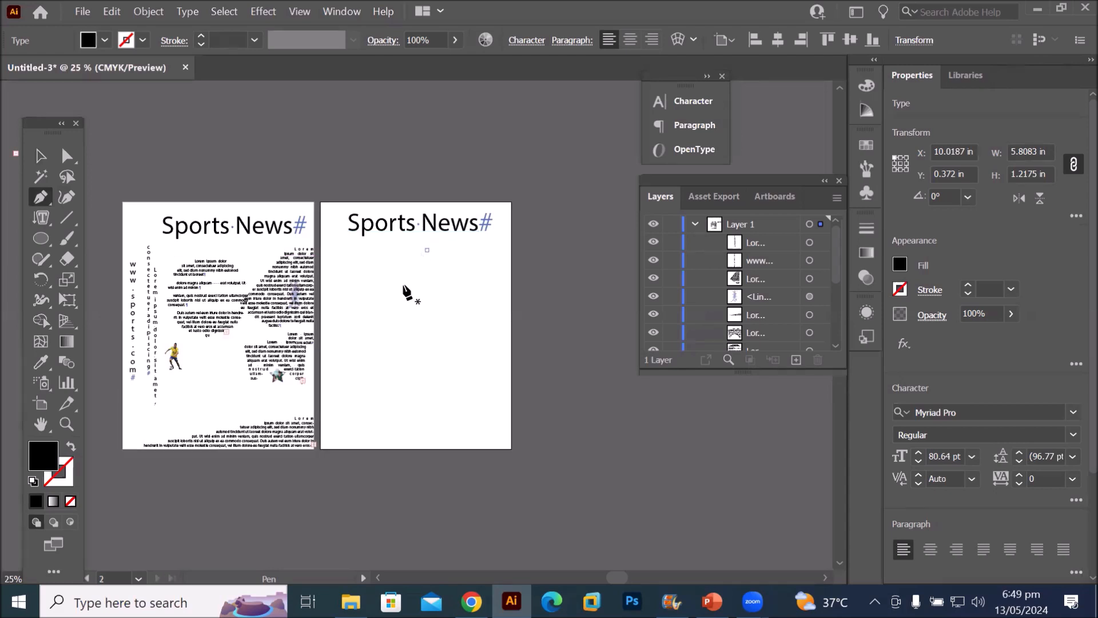
click(324, 443)
click(507, 443)
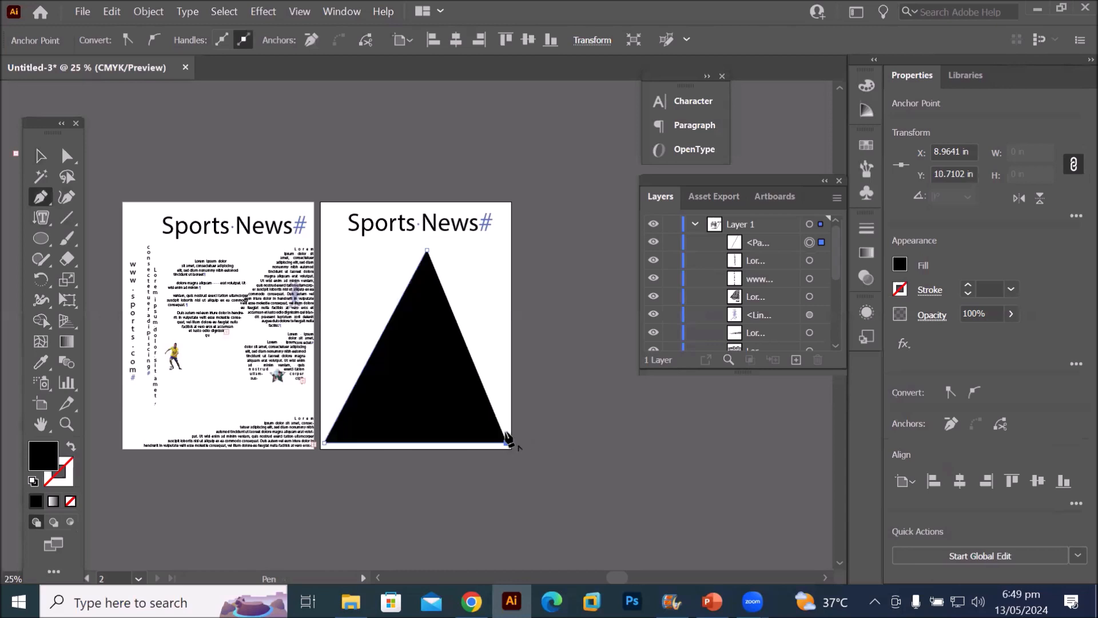
click(426, 251)
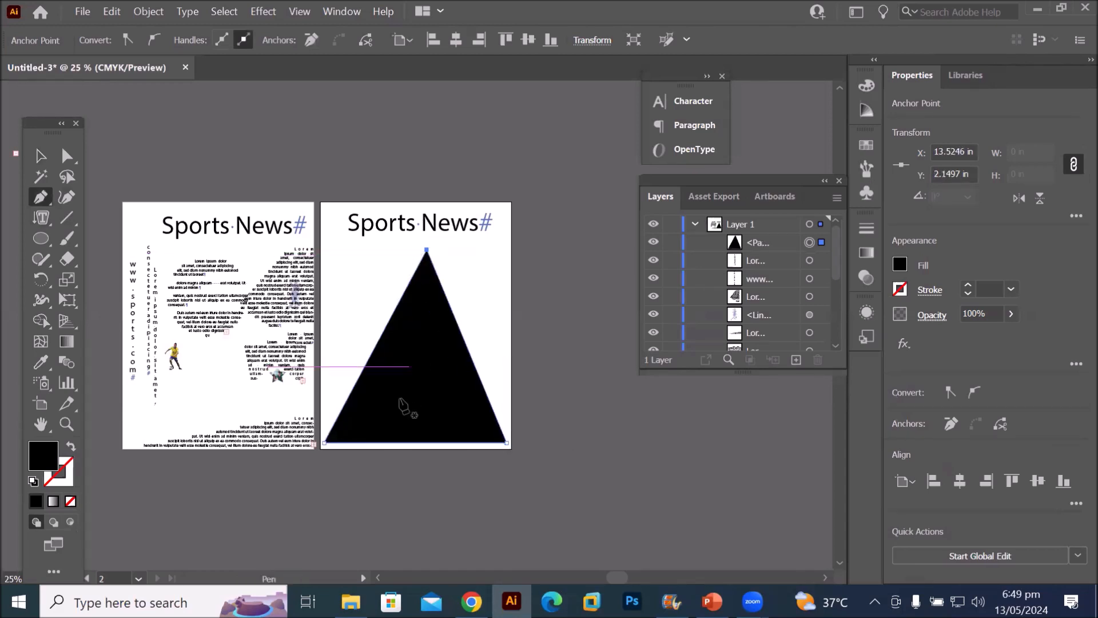
click(32, 486)
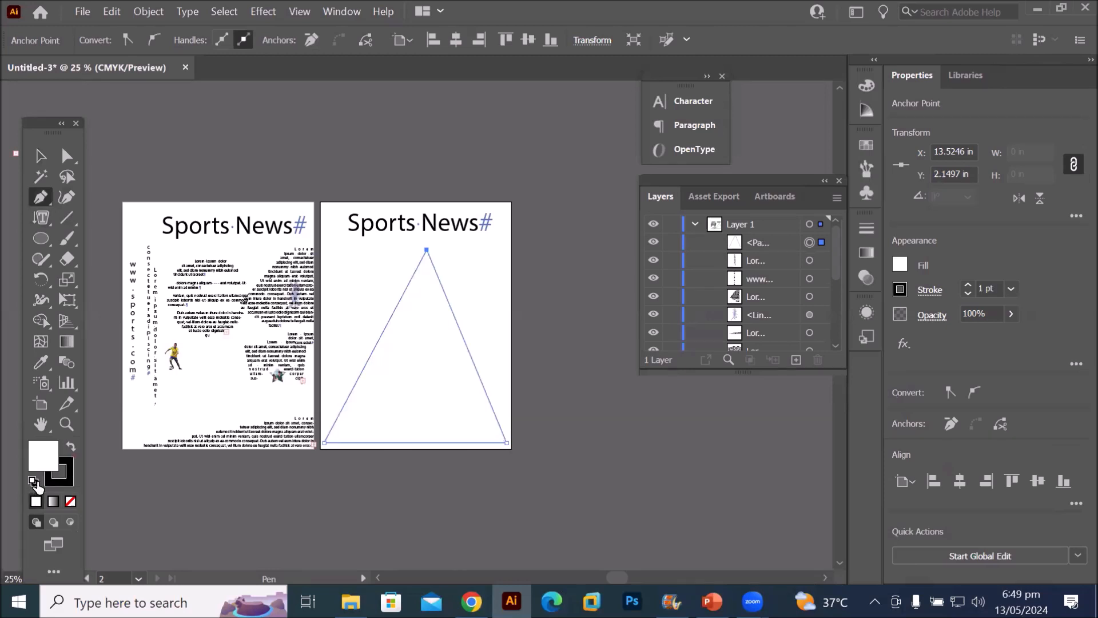
click(67, 196)
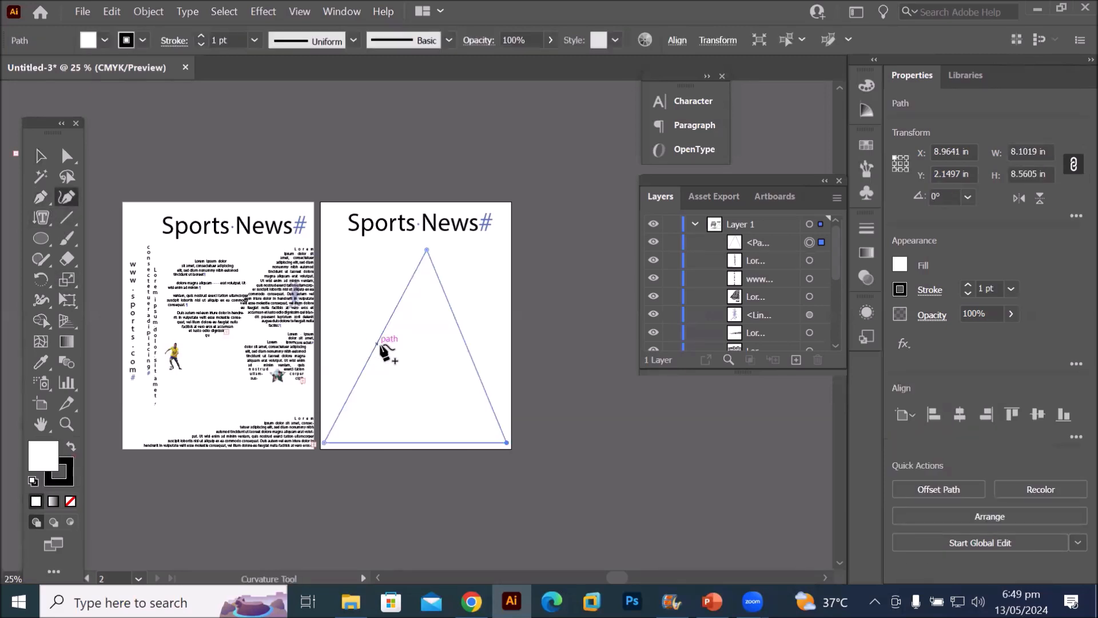
drag(376, 343, 342, 330)
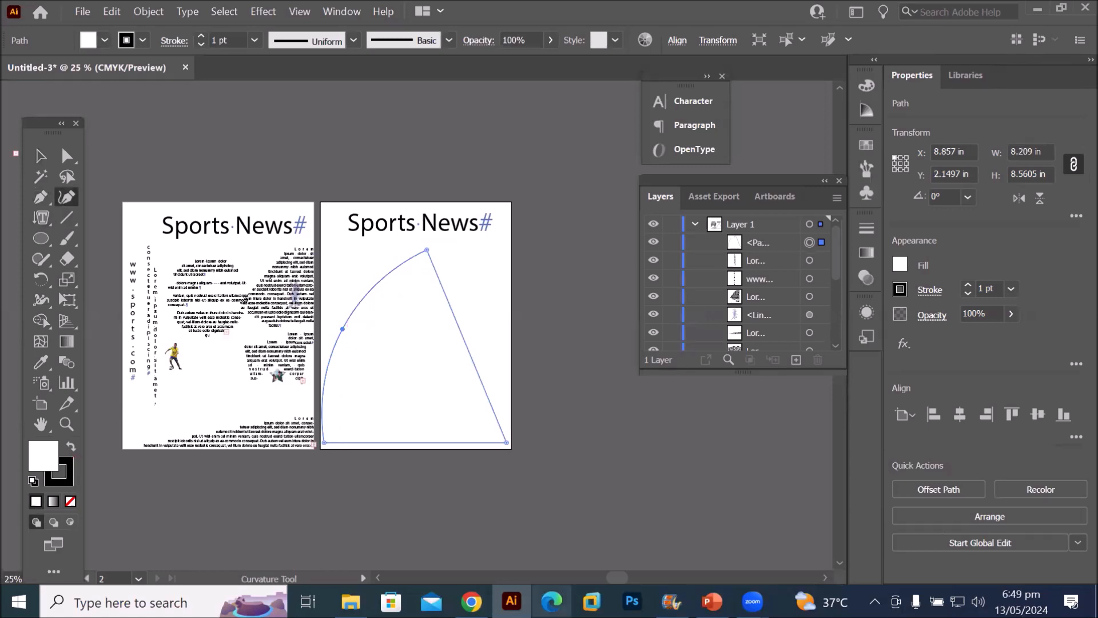
Fill the curved triangle with vertical placeholder text using the Vertical Area Type tool, and inspect the columns up close
click(44, 222)
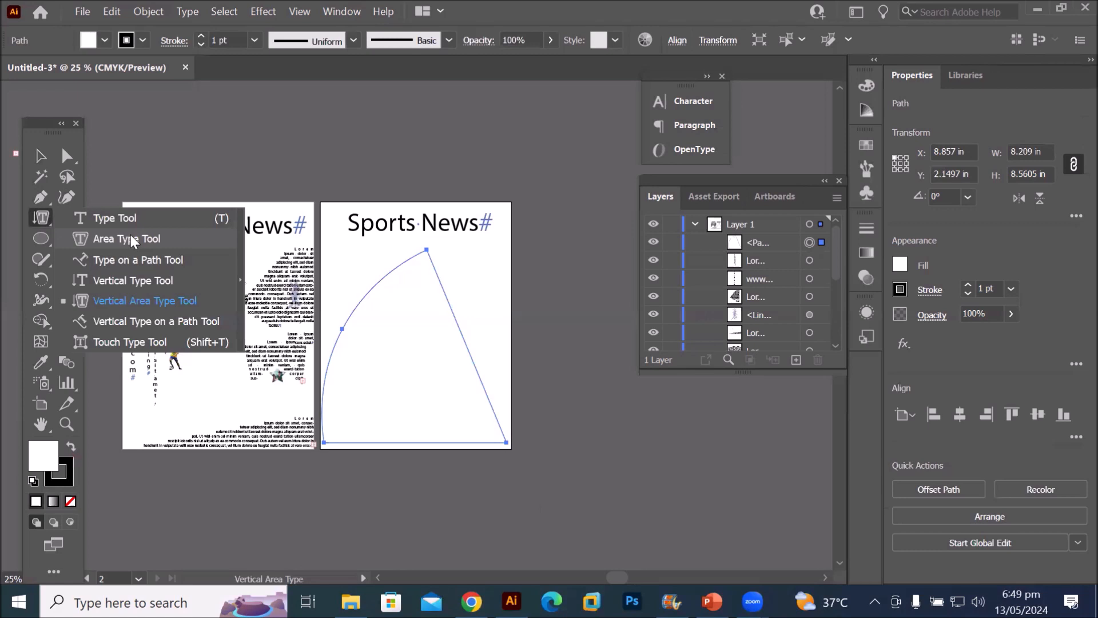
click(133, 302)
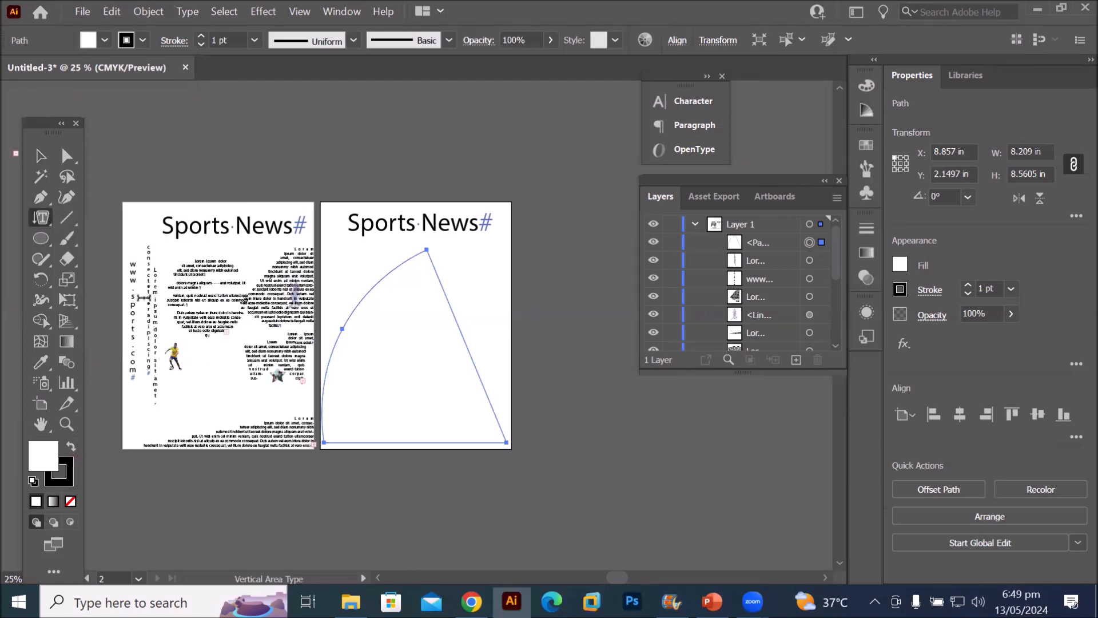
click(393, 272)
scroll(451, 369, up, 1)
scroll(452, 363, up, 4)
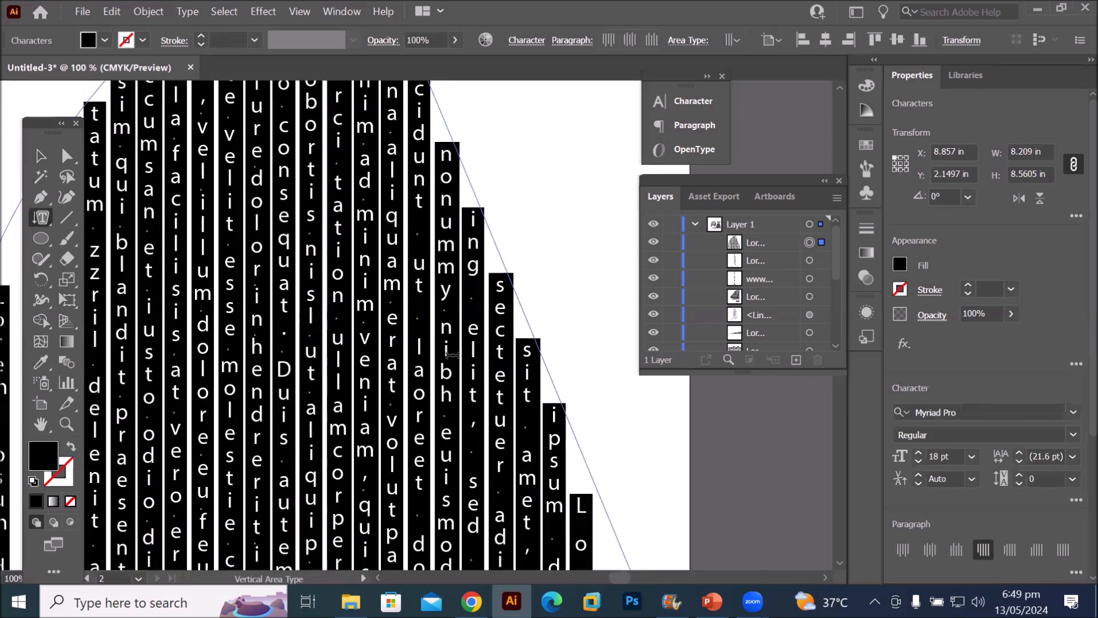
scroll(245, 359, down, 2)
scroll(245, 359, down, 1)
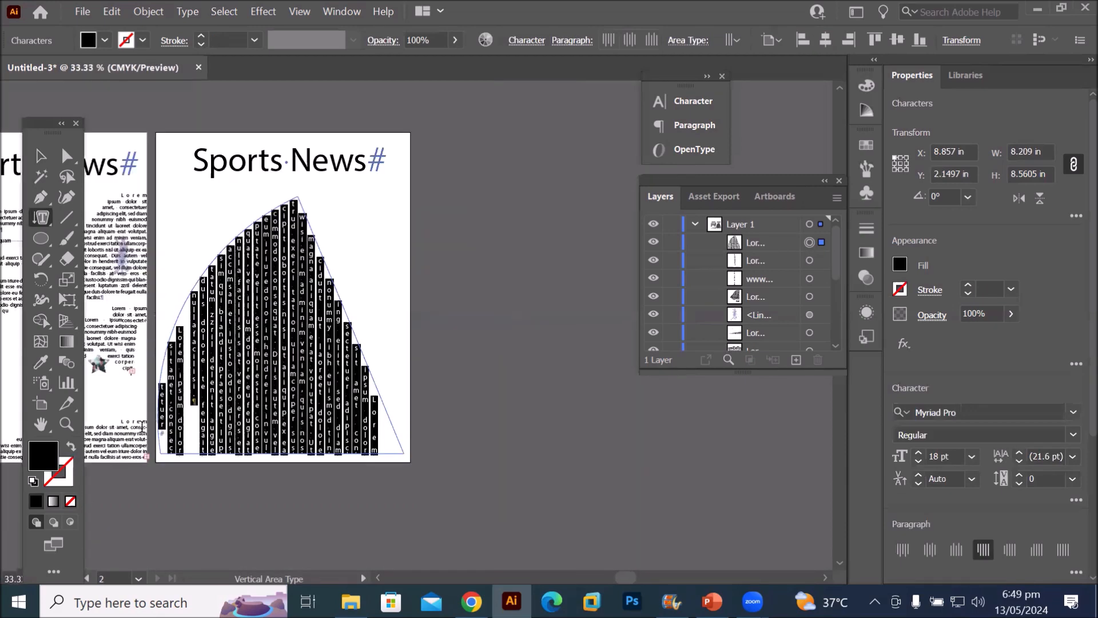
scroll(234, 383, up, 2)
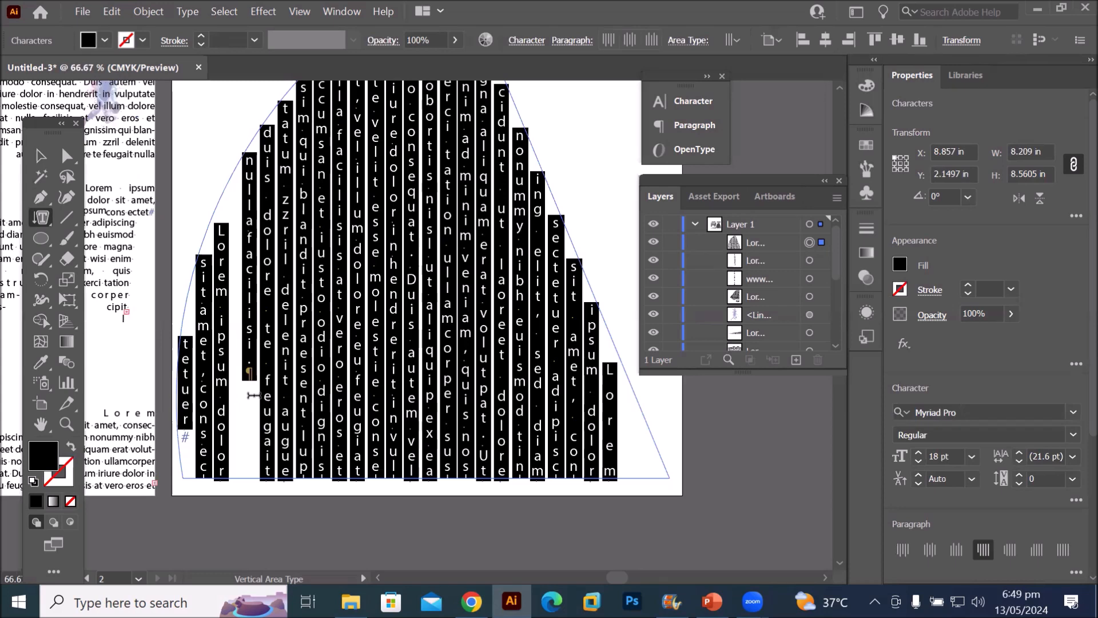
scroll(253, 394, up, 2)
scroll(253, 394, down, 4)
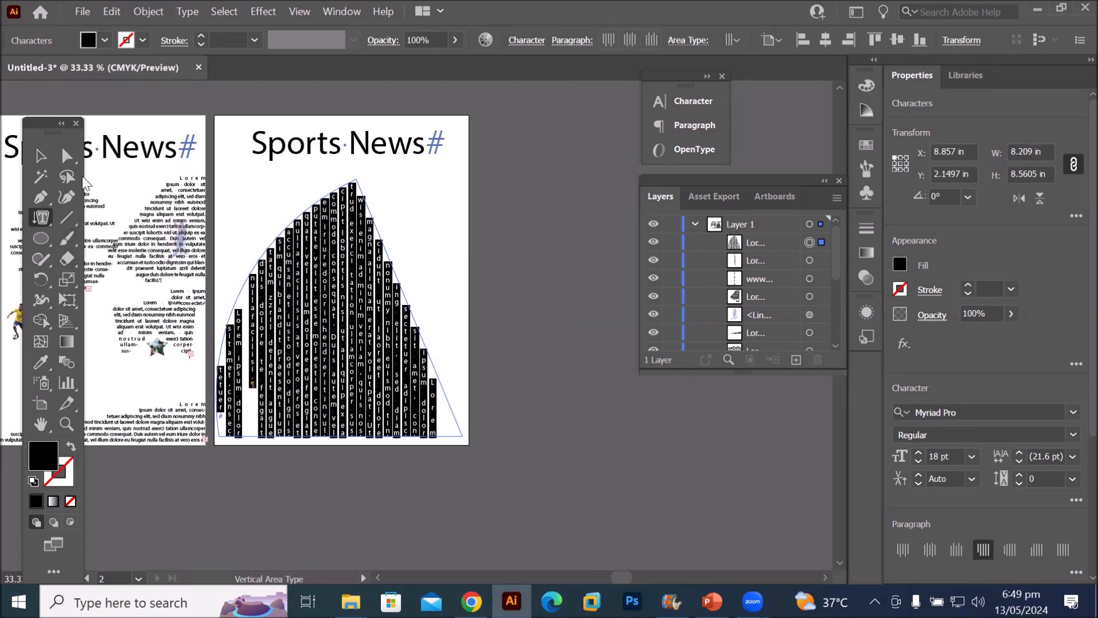
Rotate the vertical text shape to about 216° and examine how the text reflows
click(41, 155)
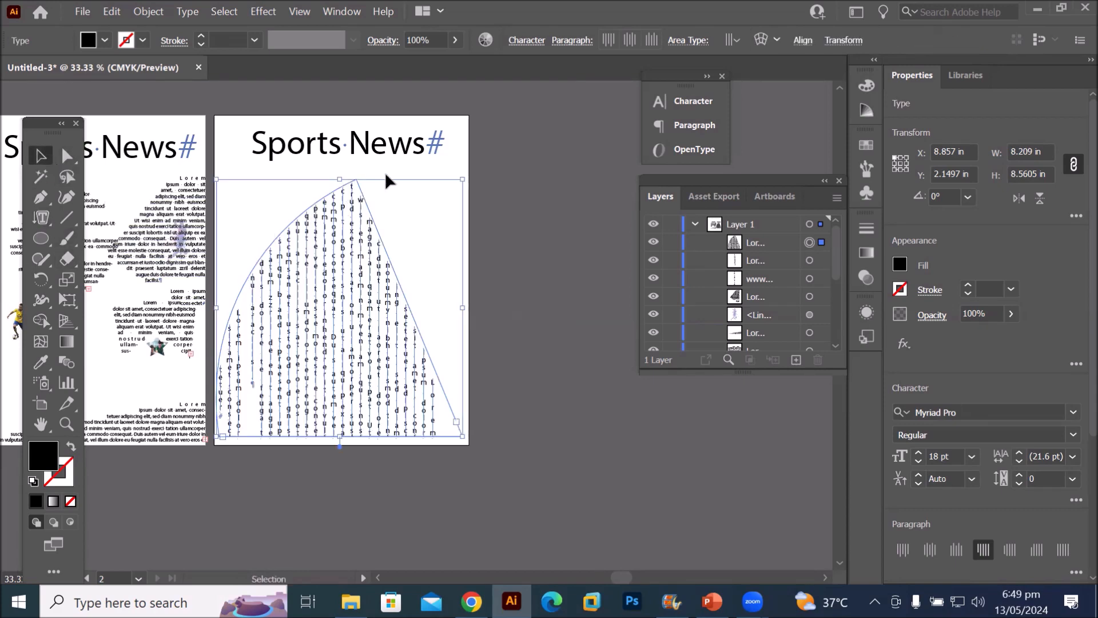
drag(223, 170, 423, 323)
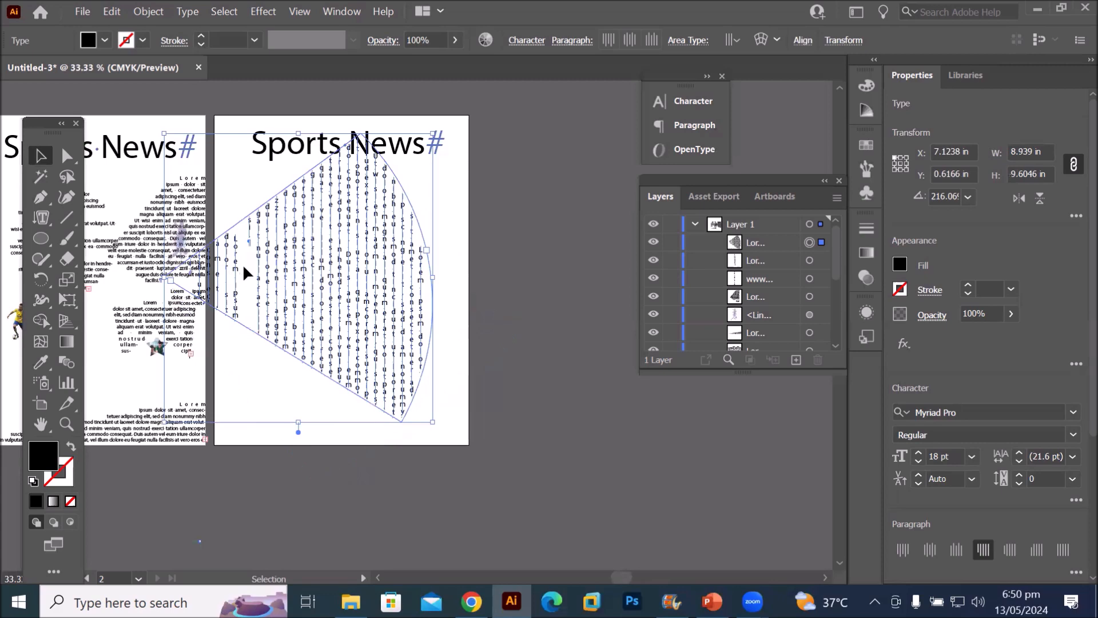
scroll(246, 260, up, 2)
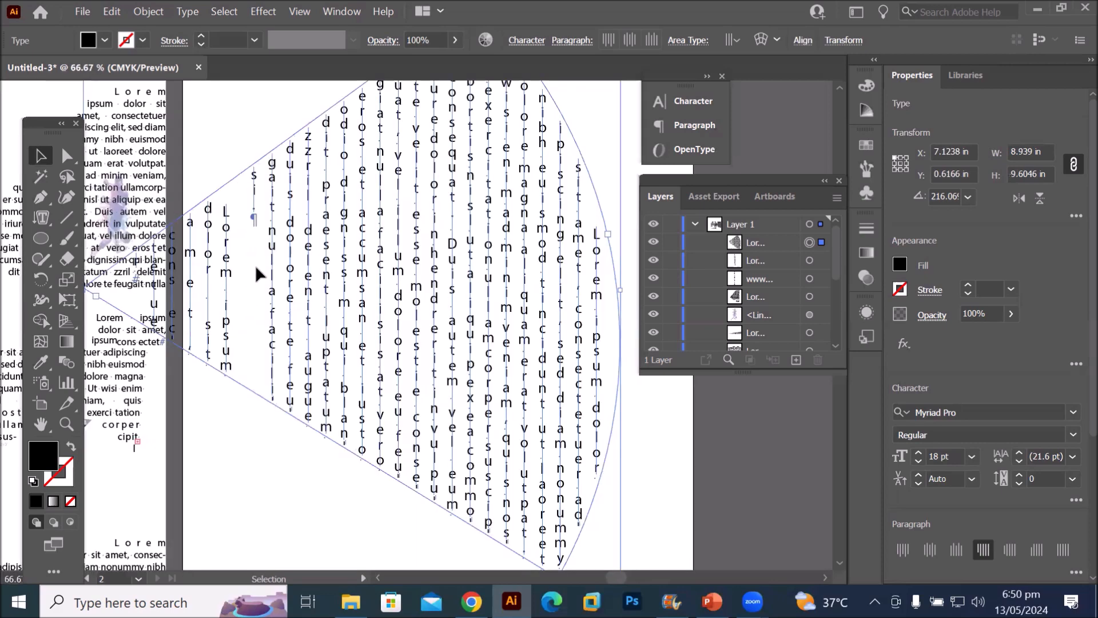
scroll(260, 263, down, 1)
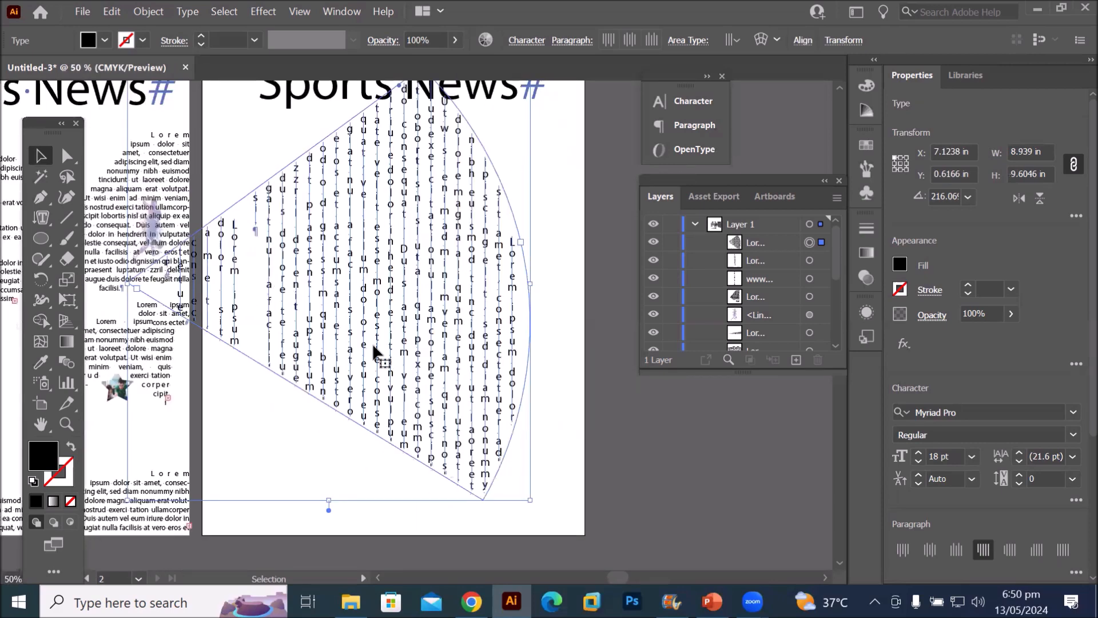
Rotate the vertical text shape further to about 156°, examine the reflowed text, and delete the shape
scroll(369, 338, down, 1)
drag(456, 422, 334, 430)
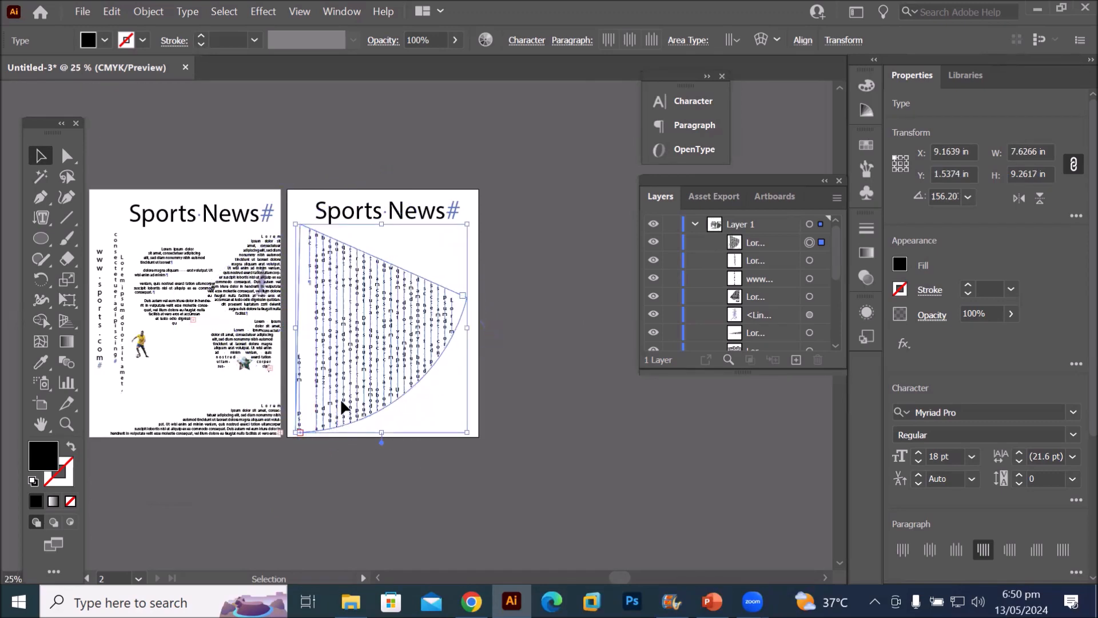
scroll(369, 343, up, 3)
scroll(370, 341, up, 1)
scroll(369, 341, down, 1)
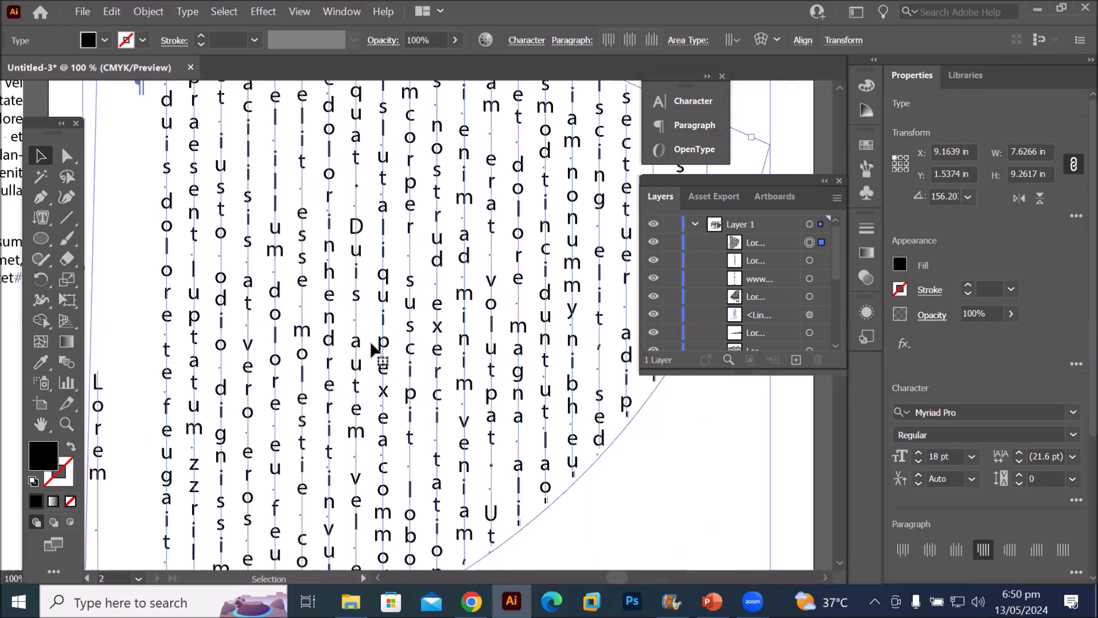
scroll(371, 349, down, 1)
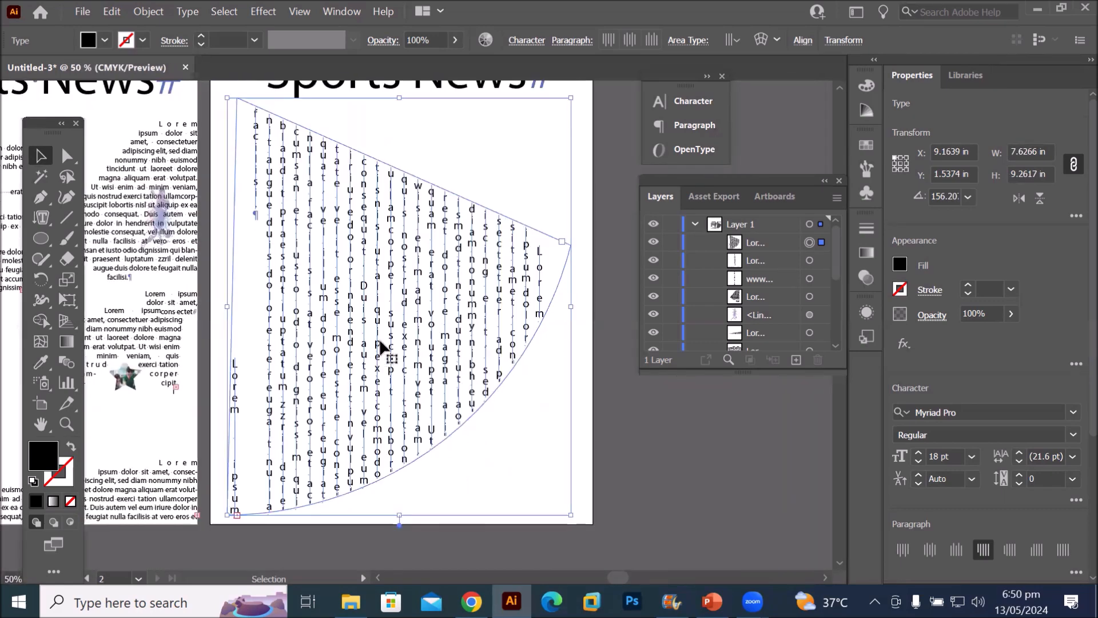
key(Delete)
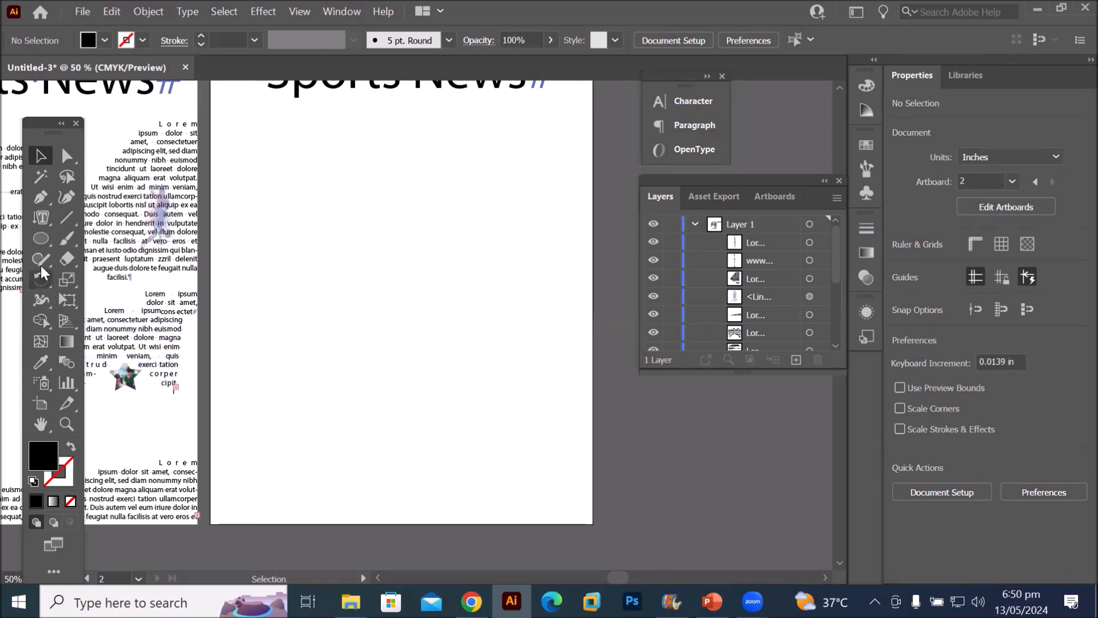
Draw a star about 6.4 × 6.2 in below the second artboard's heading, with the default white fill and black stroke
click(38, 218)
click(39, 217)
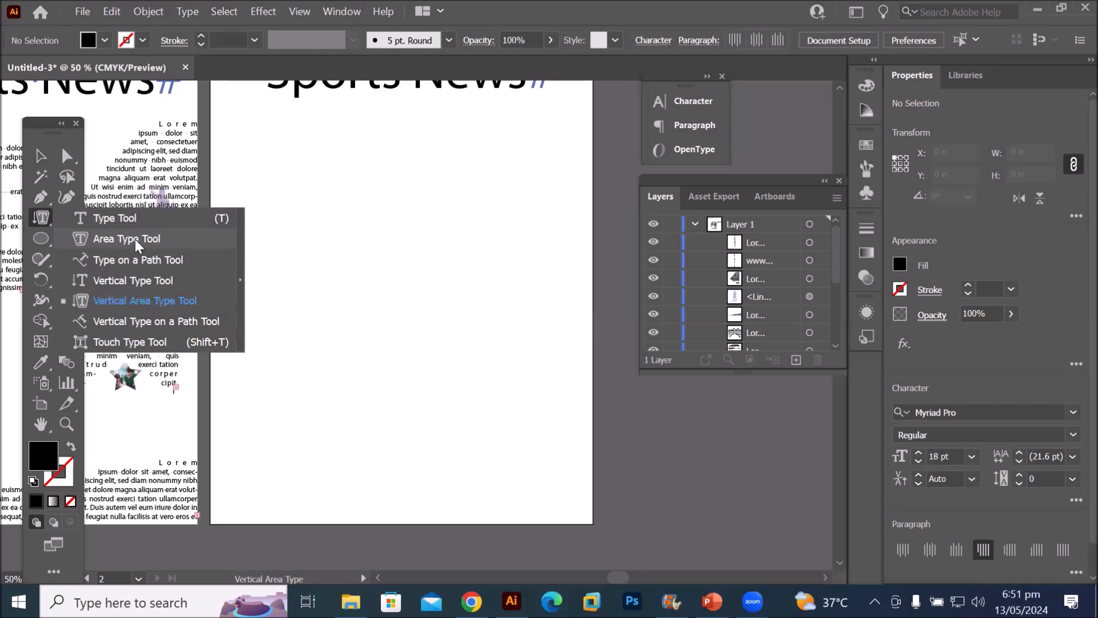
click(46, 241)
click(109, 319)
drag(319, 196, 390, 319)
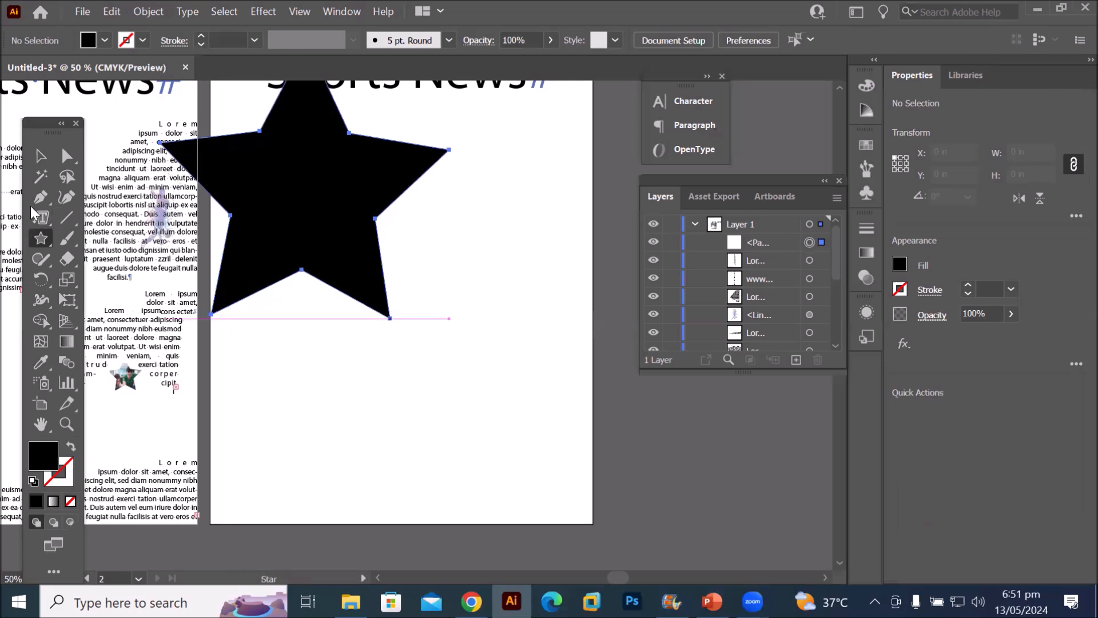
click(41, 155)
drag(348, 208, 447, 325)
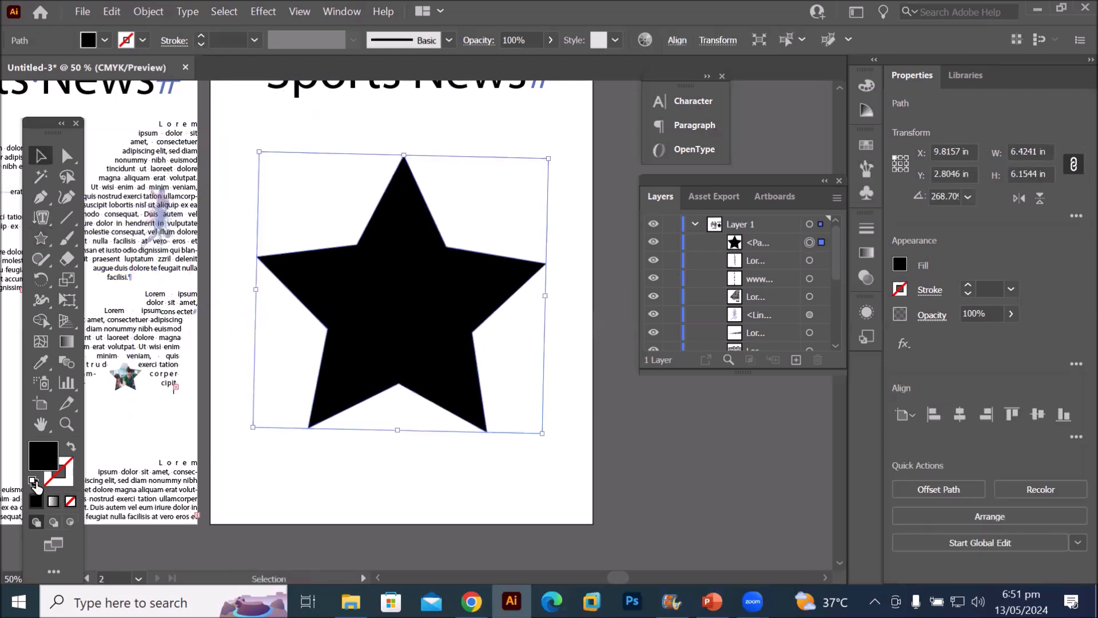
click(33, 481)
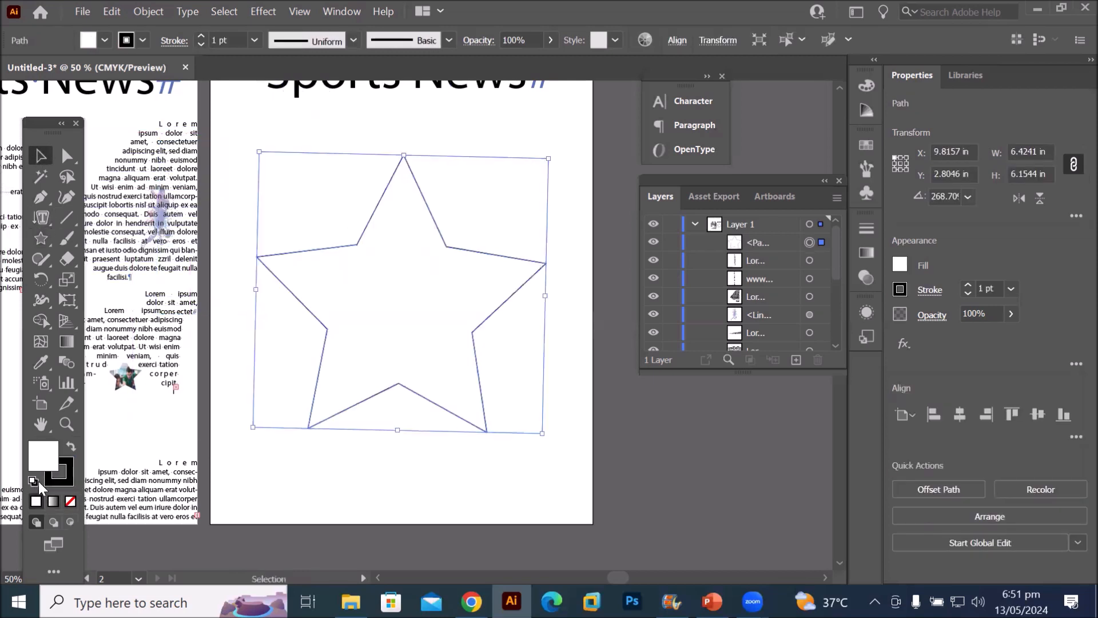
Round all the star's corners to about 0.5 in and fill it with vertical placeholder text using Vertical Area Type
click(67, 155)
drag(404, 167, 402, 212)
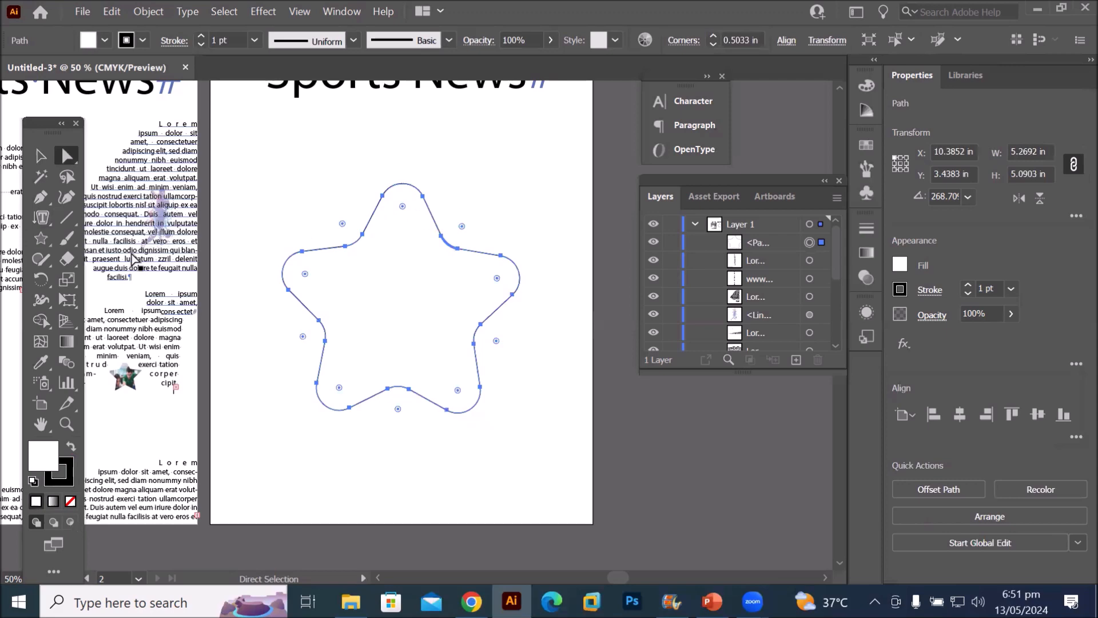
click(40, 217)
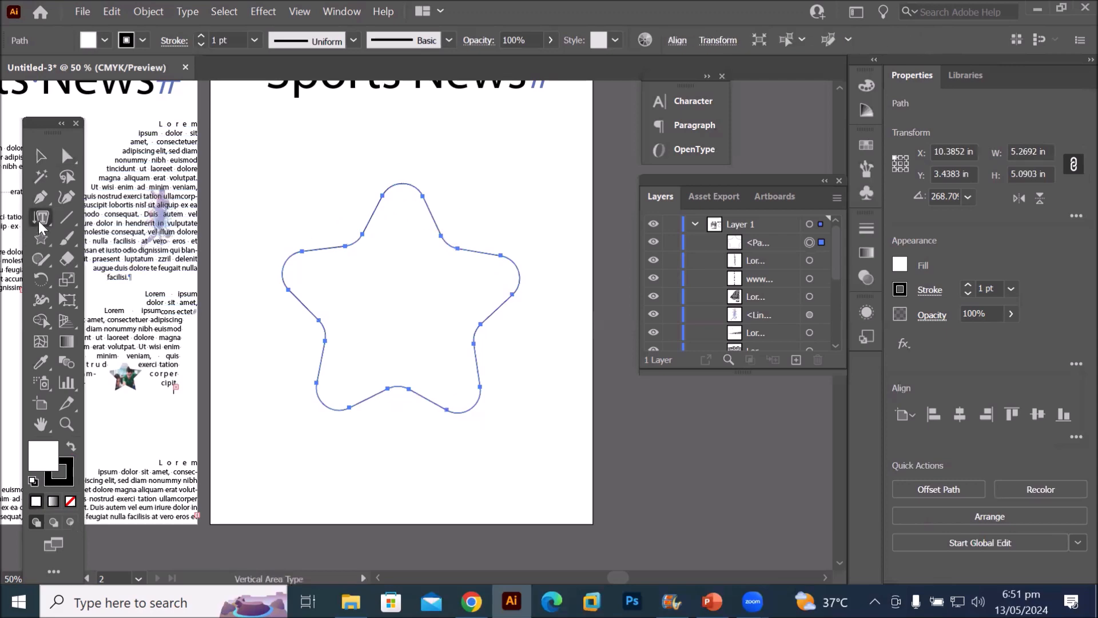
click(371, 222)
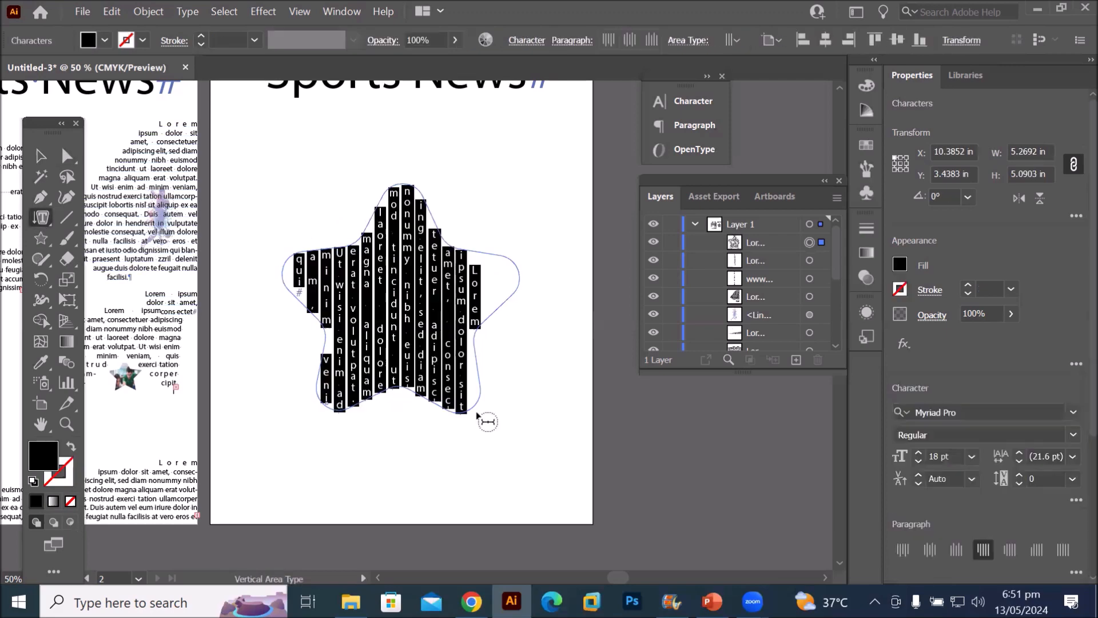
scroll(427, 273, up, 3)
scroll(427, 274, down, 3)
click(41, 156)
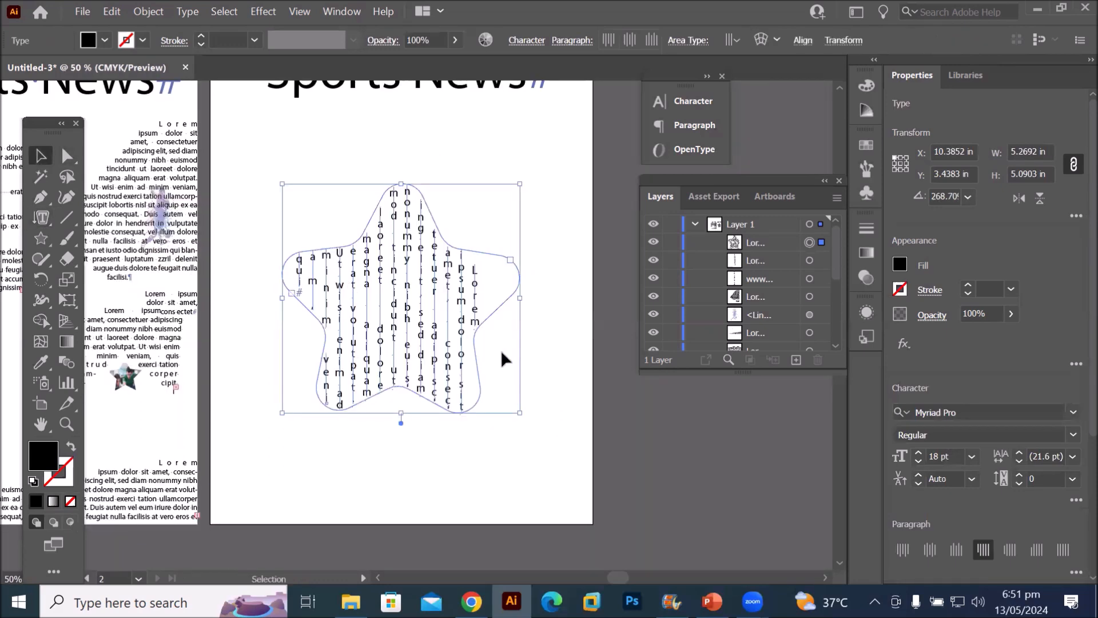
Shift the star-shaped vertical text toward the second artboard's right edge and delete it
click(552, 430)
drag(427, 308, 496, 307)
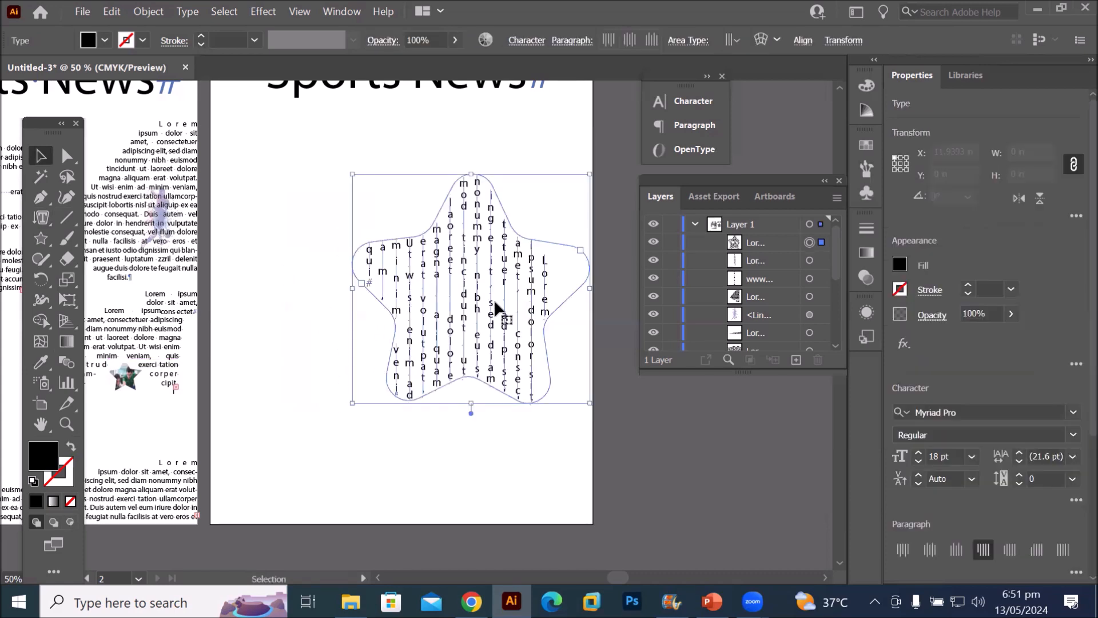
key(Delete)
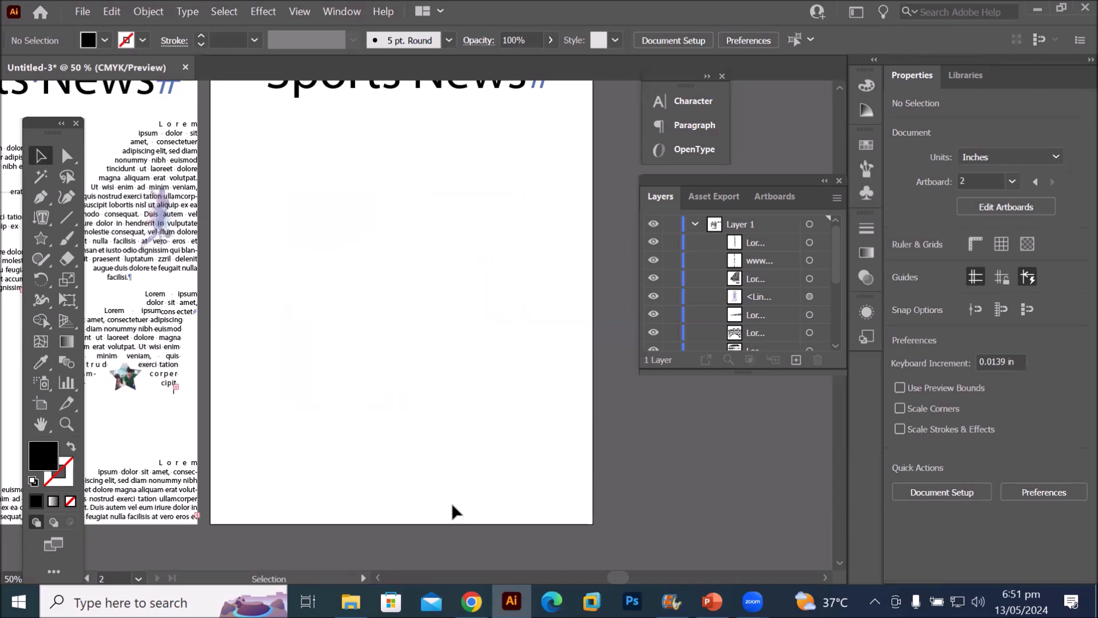
click(377, 577)
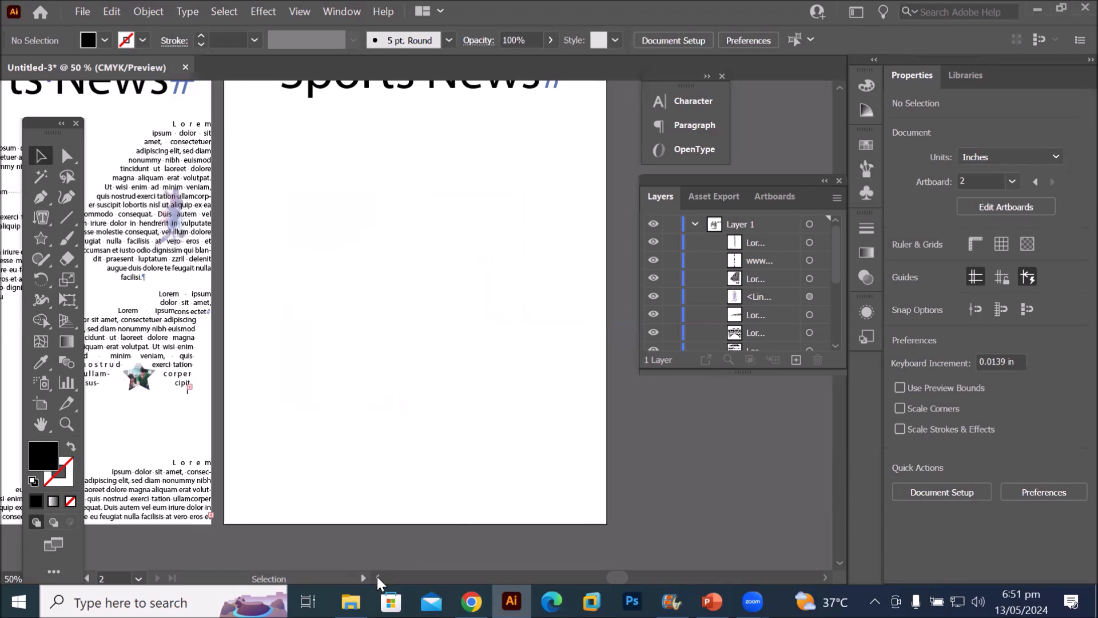
click(376, 576)
click(377, 576)
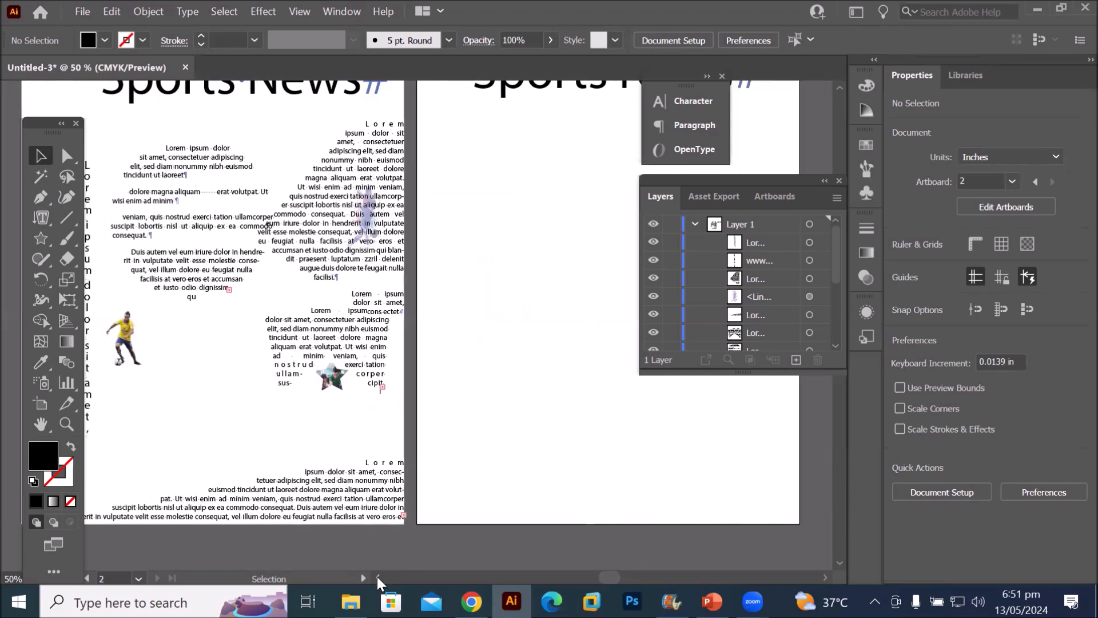
Select the S and the N of the first artboard's Sports News heading individually with the Type tool
click(840, 86)
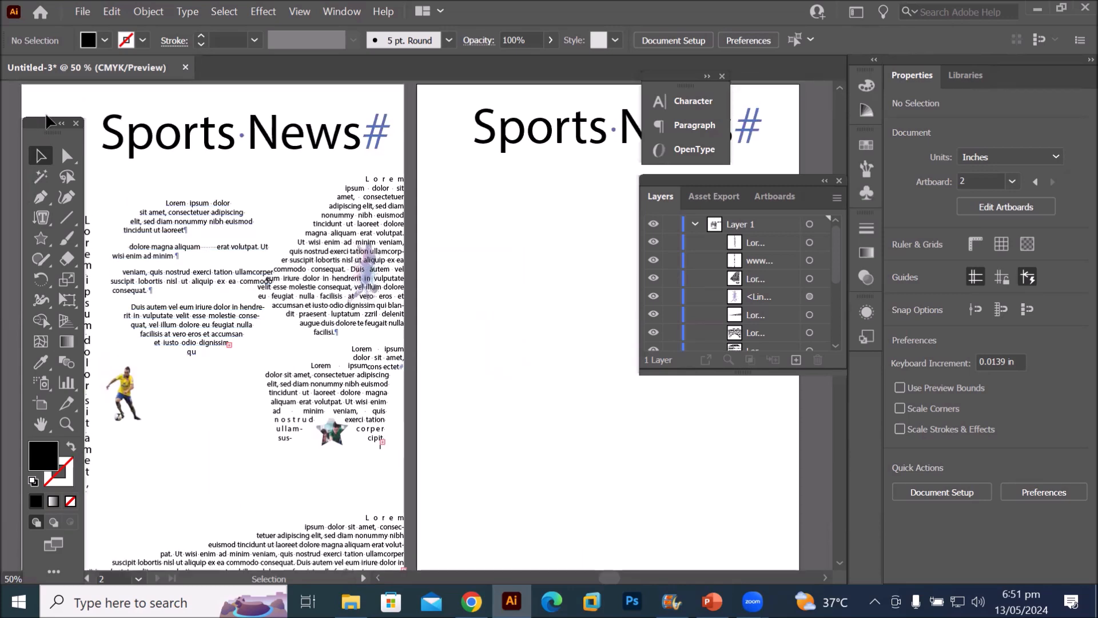
scroll(91, 105, up, 2)
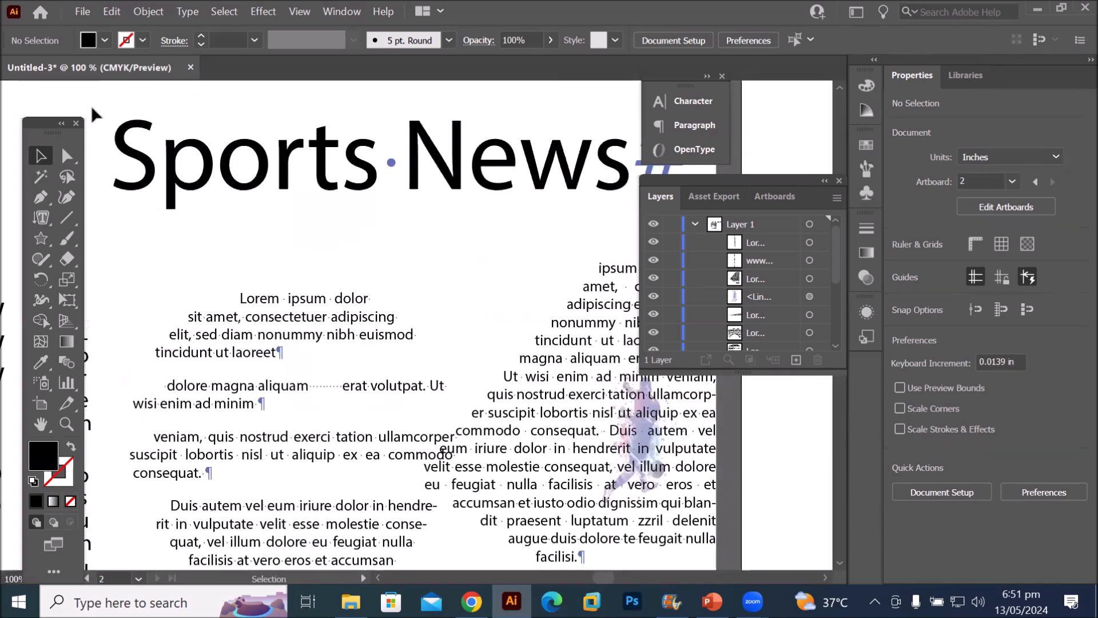
scroll(91, 106, down, 1)
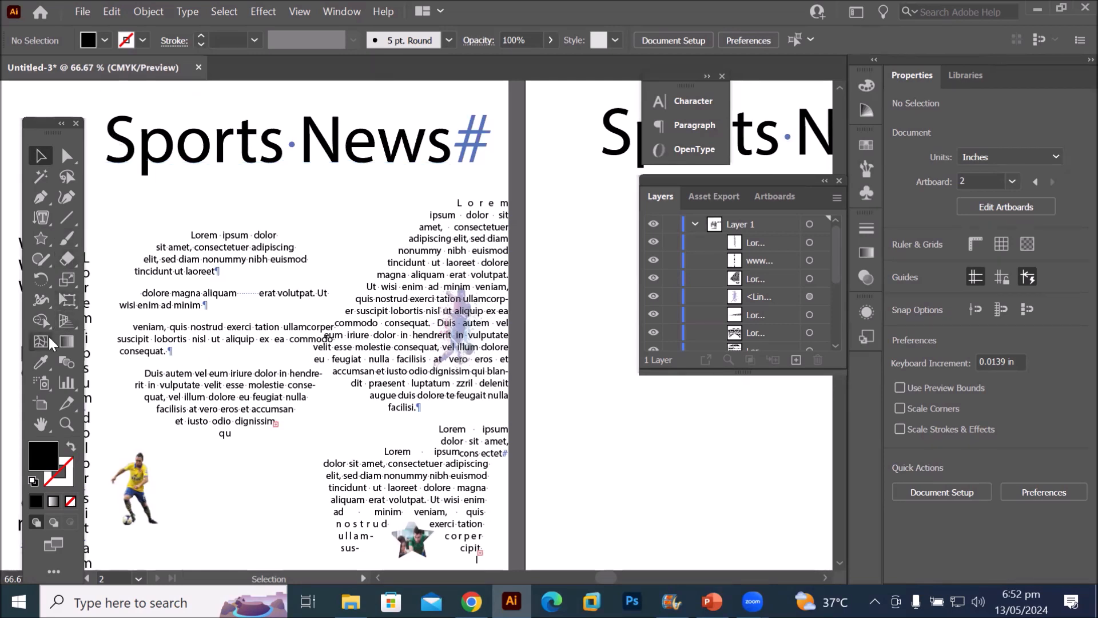
click(42, 216)
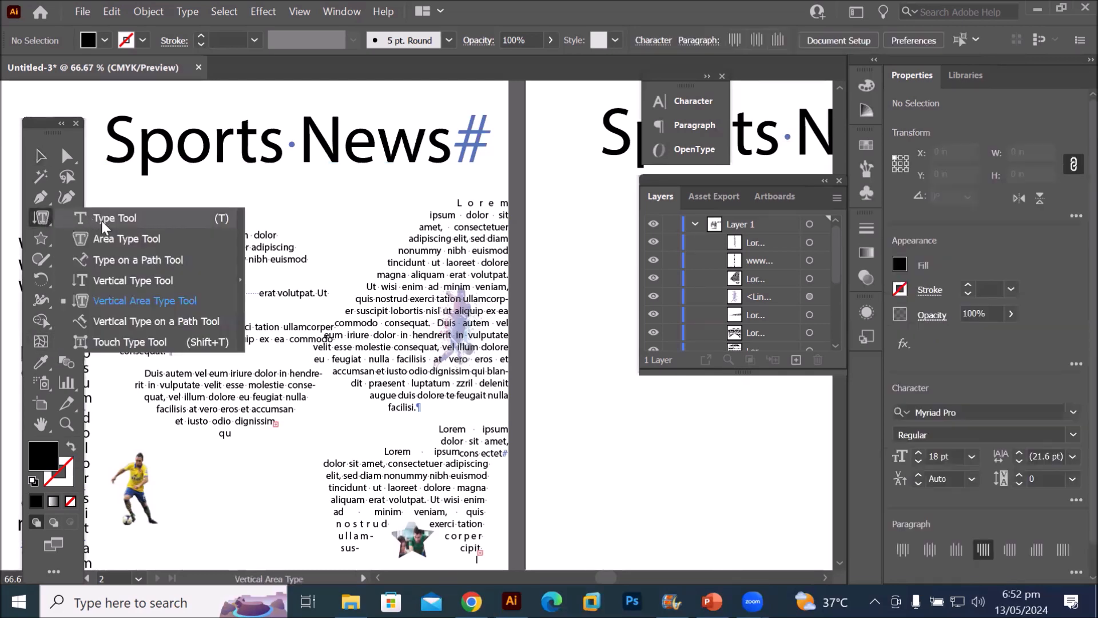
click(101, 221)
drag(130, 132, 104, 137)
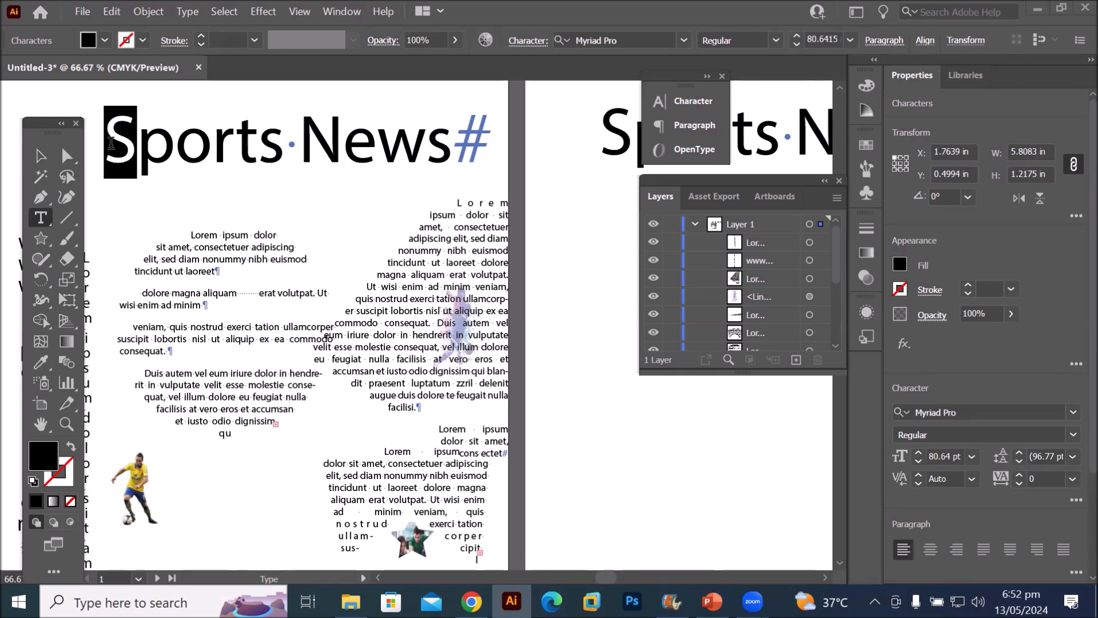
click(137, 151)
drag(137, 150, 116, 149)
drag(342, 140, 316, 142)
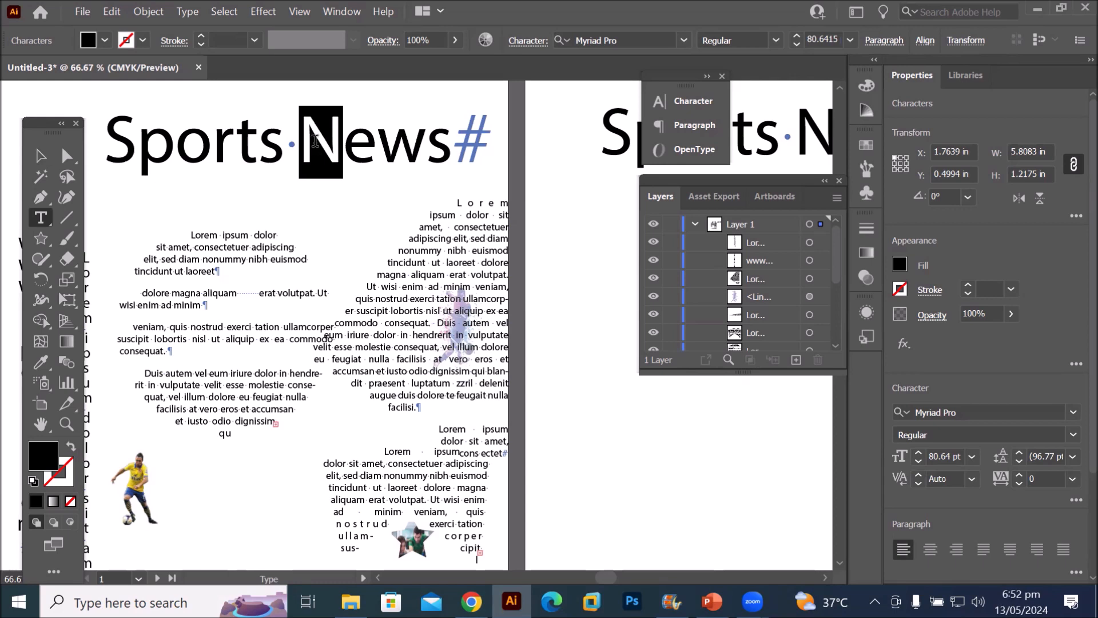
Display the Touch Type Tool option in the Character settings and activate the tool
click(36, 215)
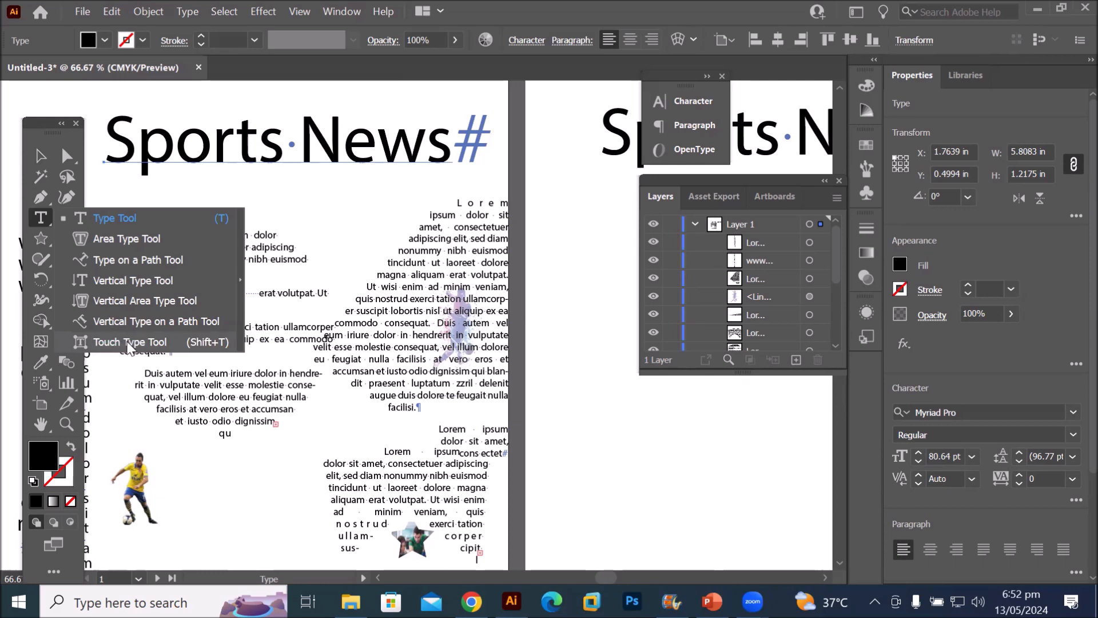
click(44, 218)
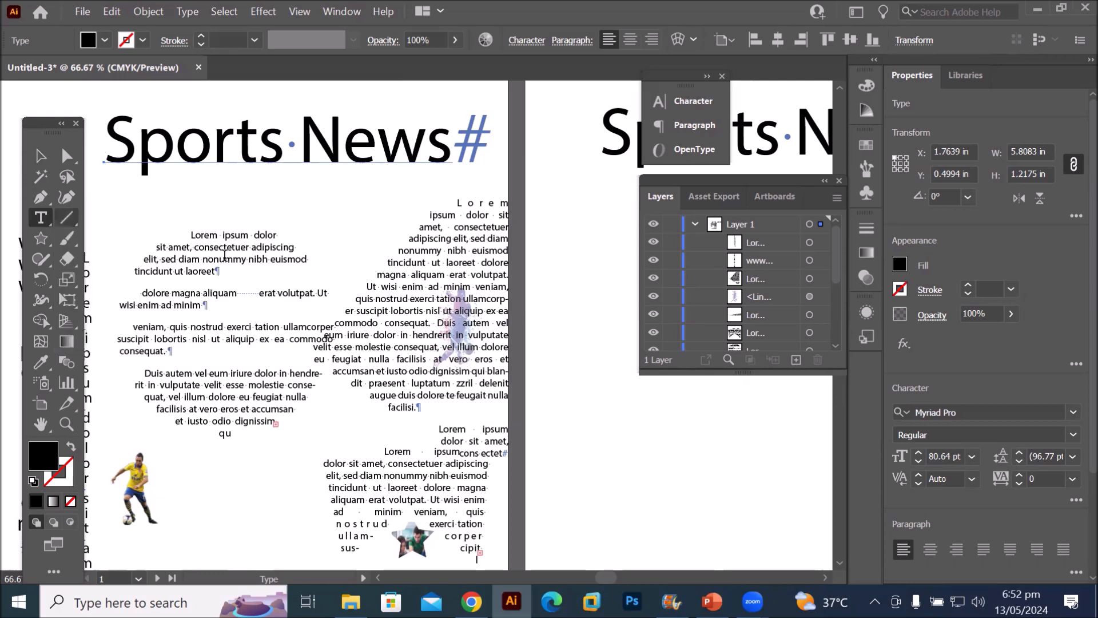
click(681, 100)
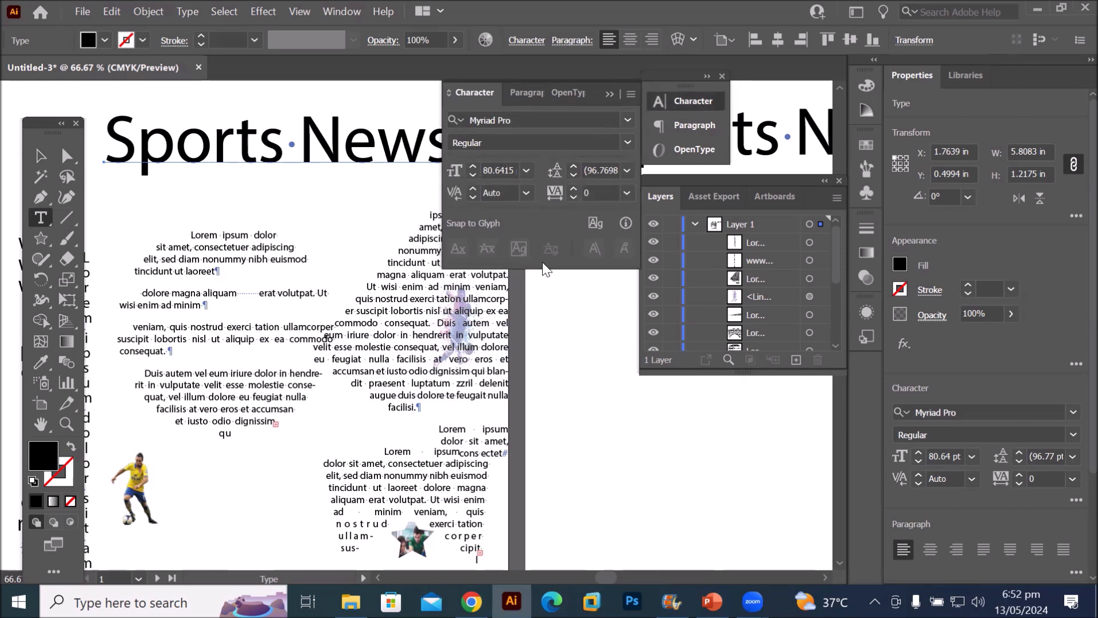
click(630, 94)
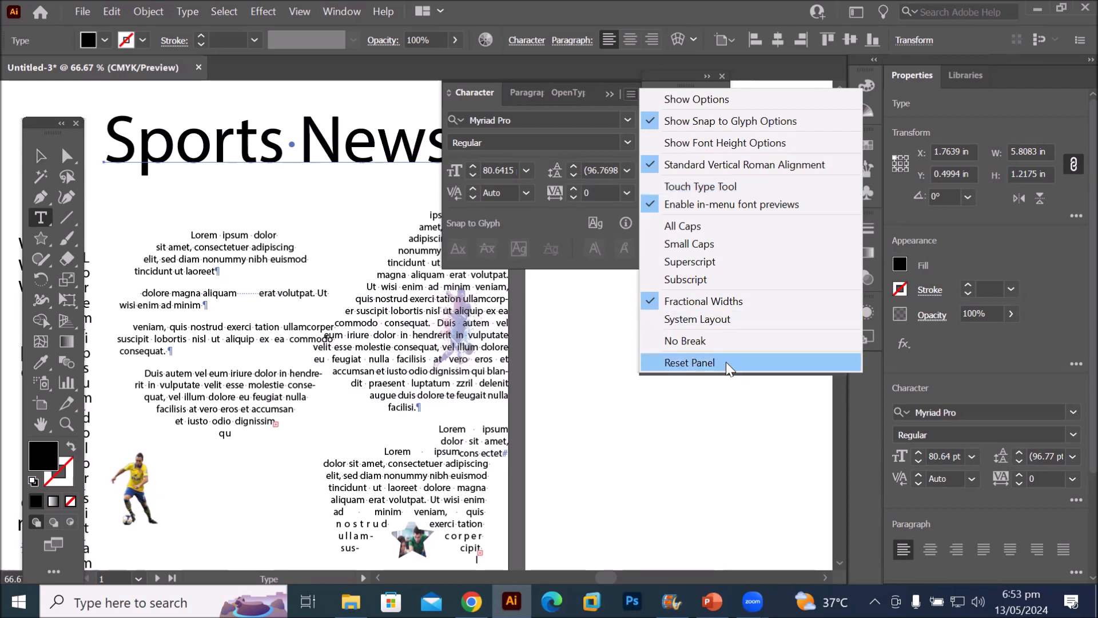
click(754, 187)
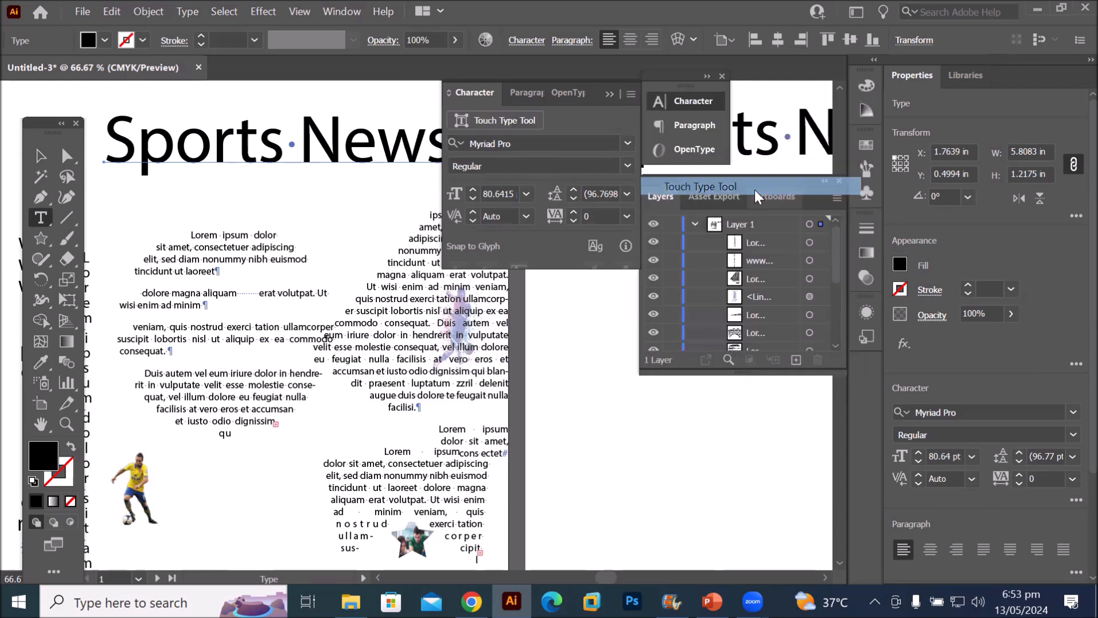
click(501, 120)
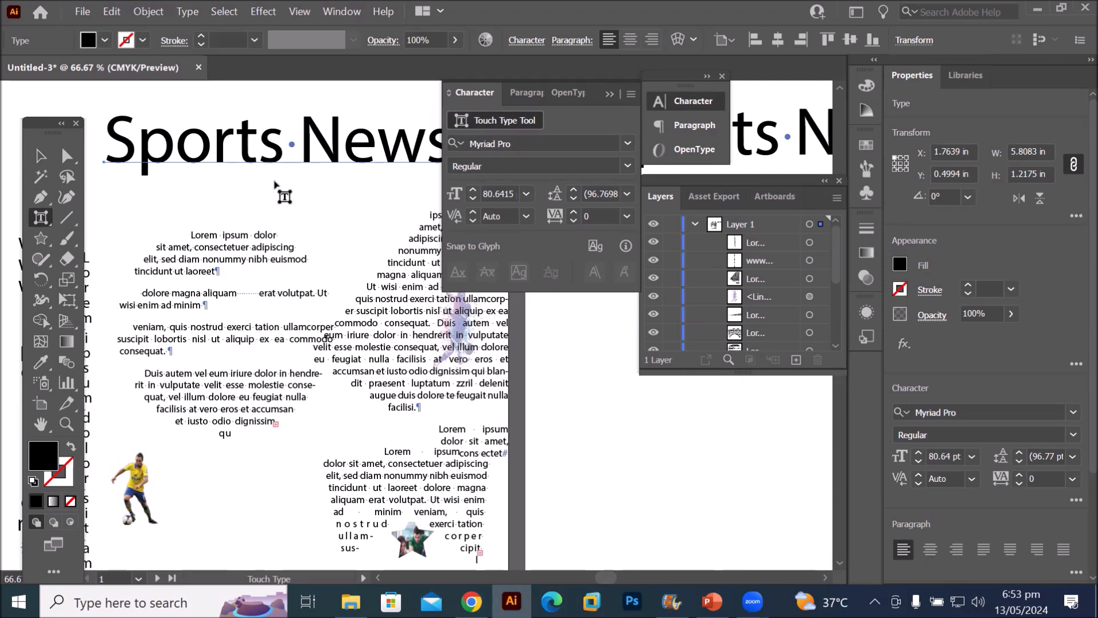
Rotate the first heading's S clockwise and widen it, and scale up the N of News, using the Touch Type tool
click(137, 157)
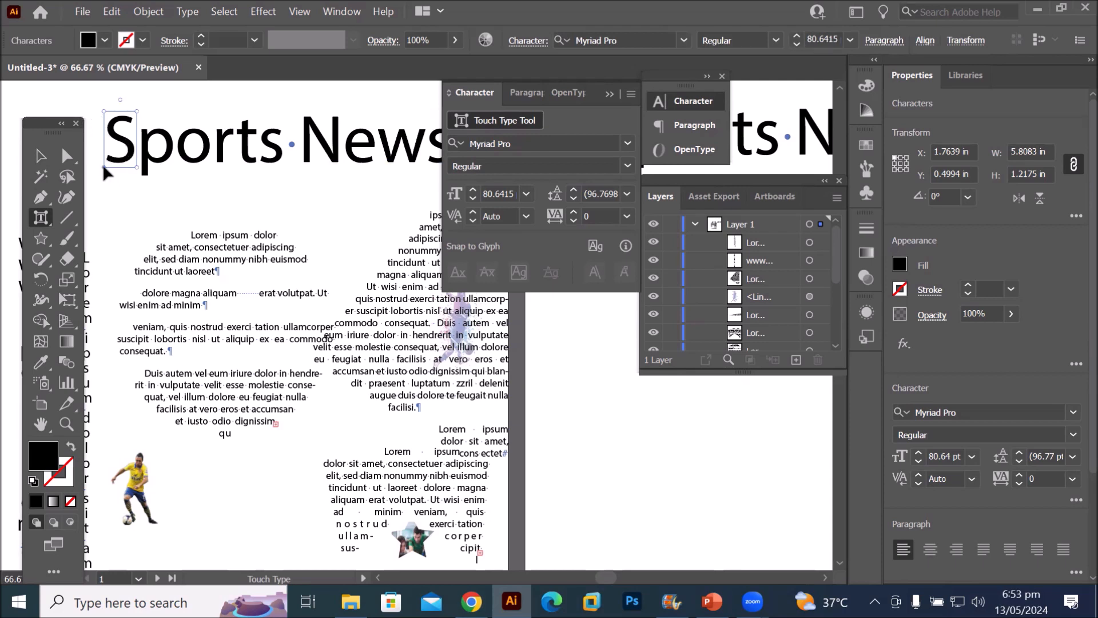
drag(121, 100, 169, 224)
click(334, 154)
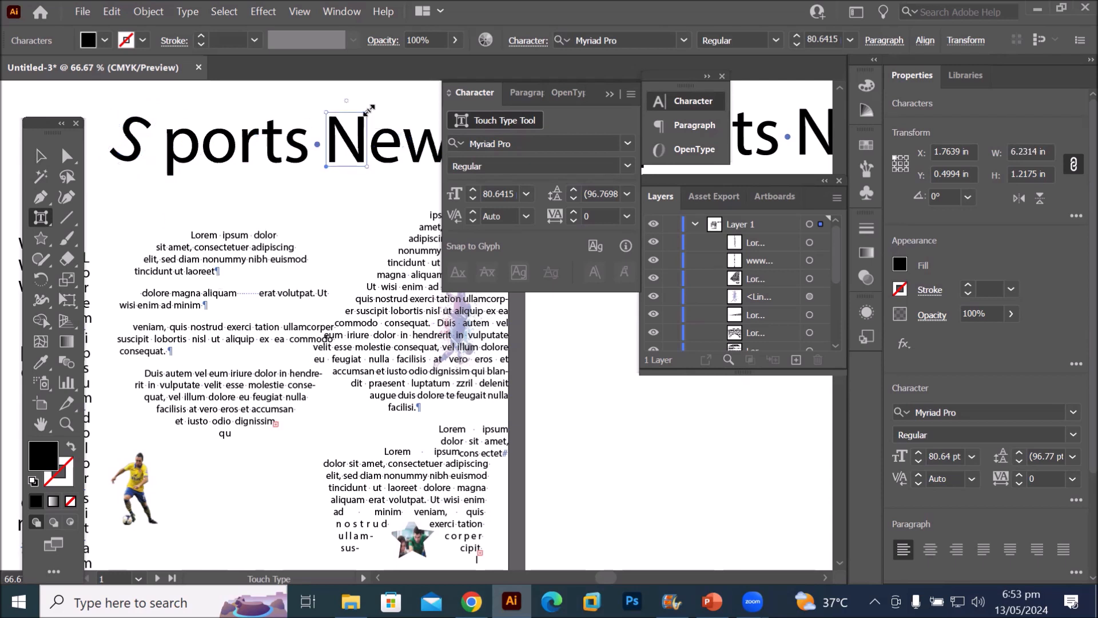
drag(369, 109, 387, 90)
click(142, 169)
drag(142, 177, 160, 214)
mouse_move(158, 103)
mouse_down()
mouse_move(183, 119)
mouse_move(153, 152)
mouse_move(136, 129)
mouse_move(169, 135)
mouse_move(158, 100)
mouse_up()
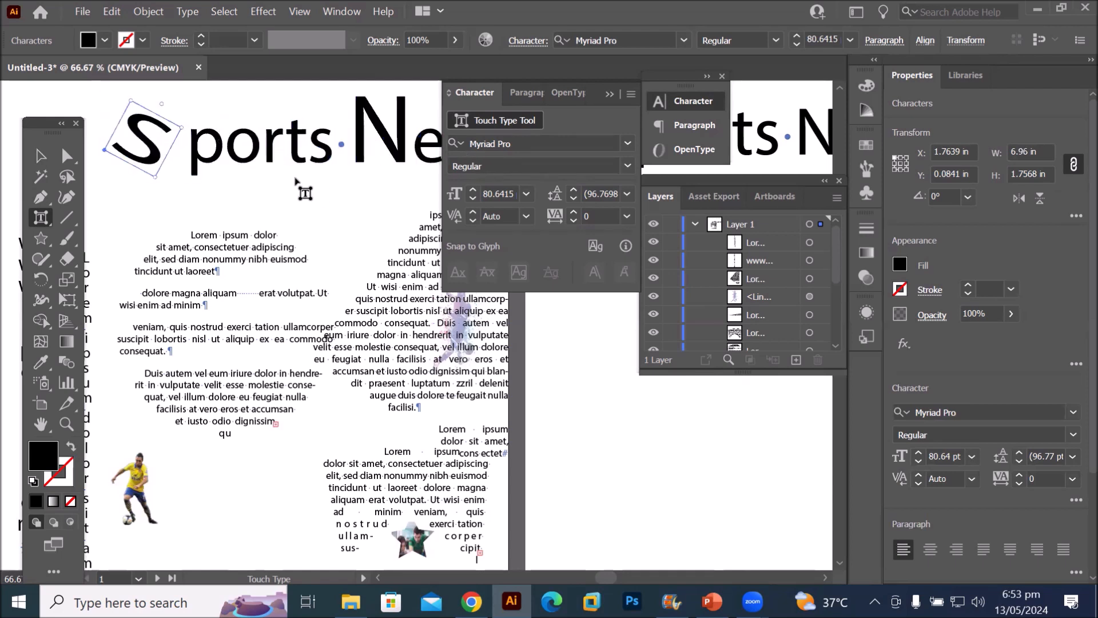
Stretch the r in the first heading's Sports horizontally and raise it above the baseline
click(270, 155)
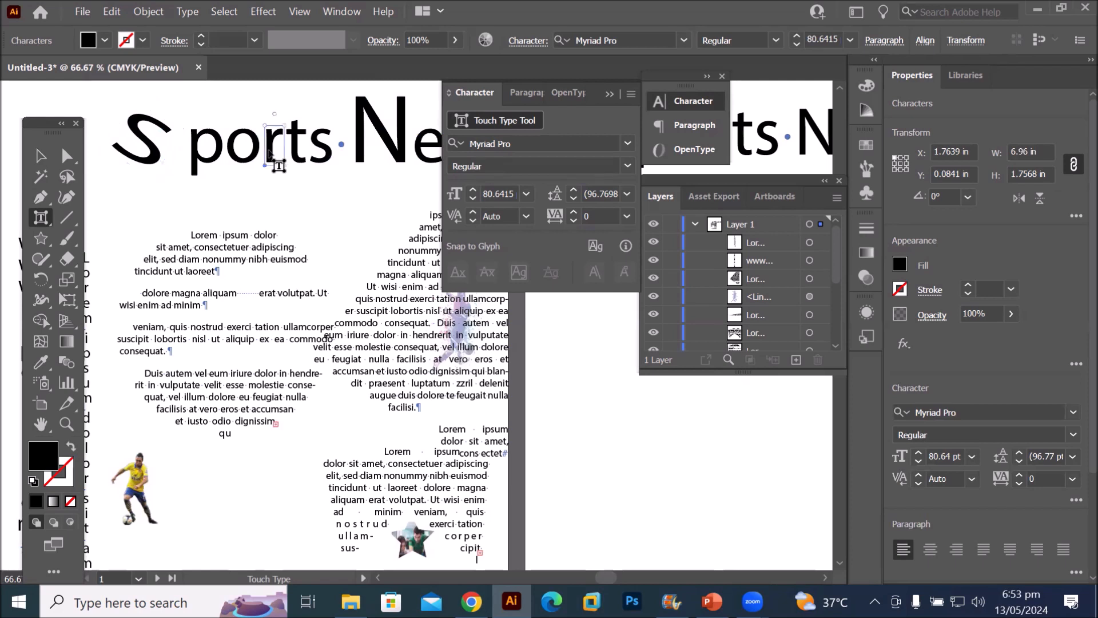
drag(286, 165, 324, 166)
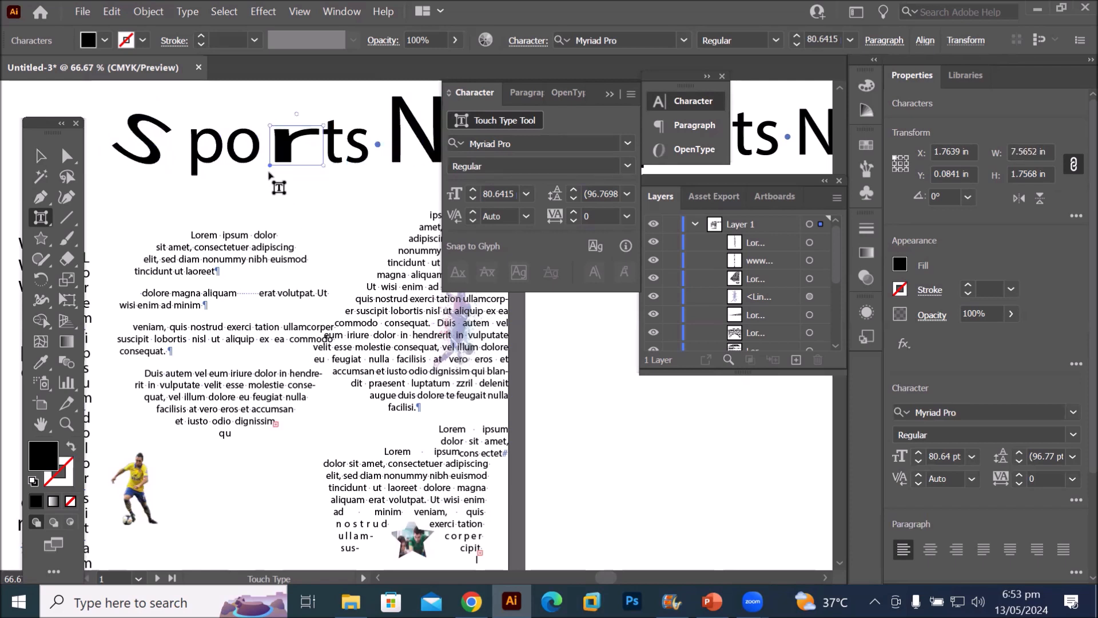
drag(267, 163, 263, 139)
Stagger the letters of Sports in the first heading by raising the S, o and t and lowering the r and s
click(215, 163)
click(154, 149)
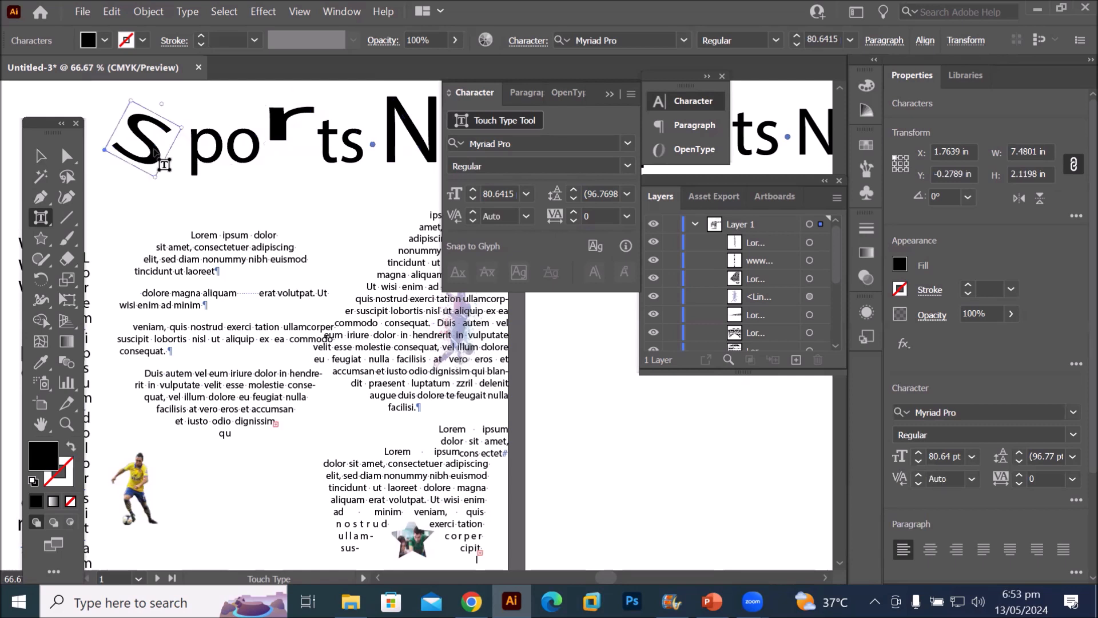
drag(154, 151, 183, 158)
click(227, 163)
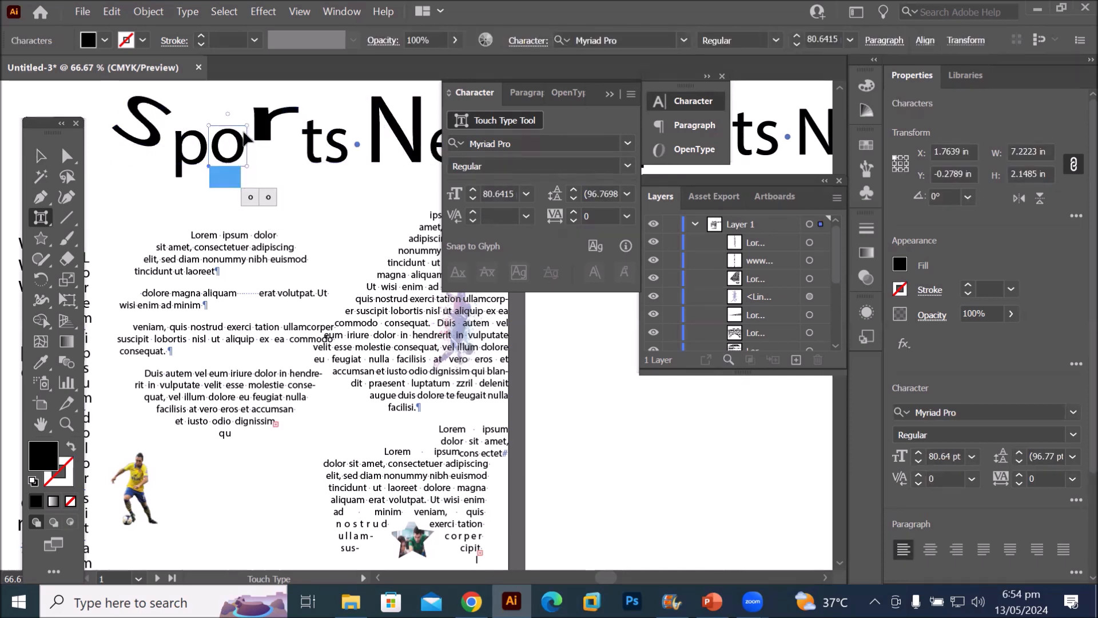
drag(234, 137, 333, 161)
click(305, 150)
scroll(372, 183, down, 1)
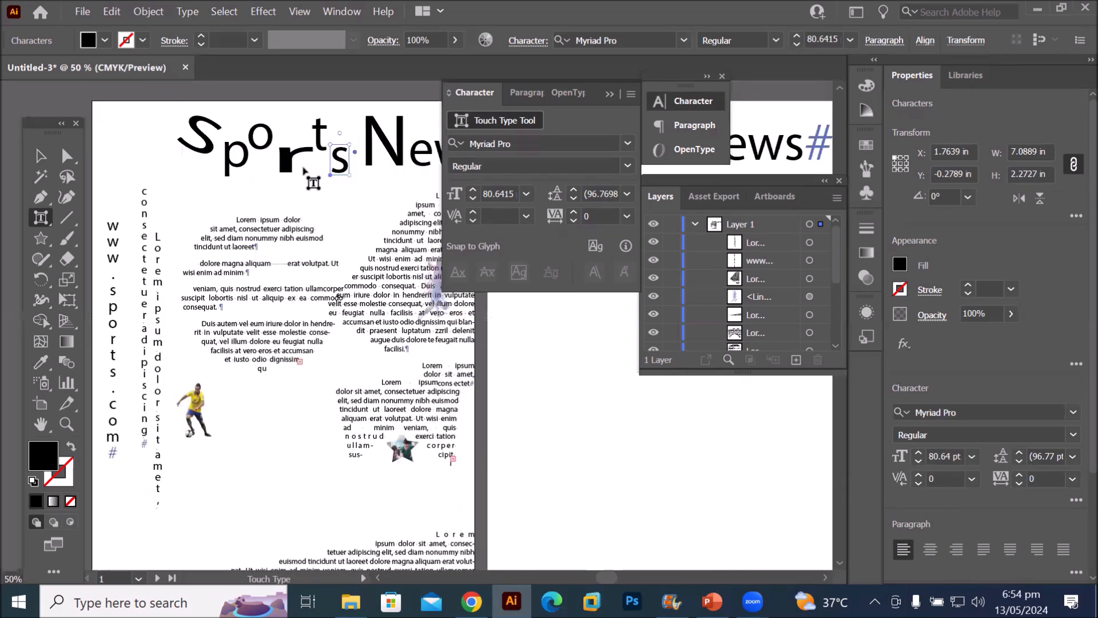
click(289, 166)
In the body-text word "exerci", lower the x and r and raise the second e and the c
scroll(257, 306, up, 6)
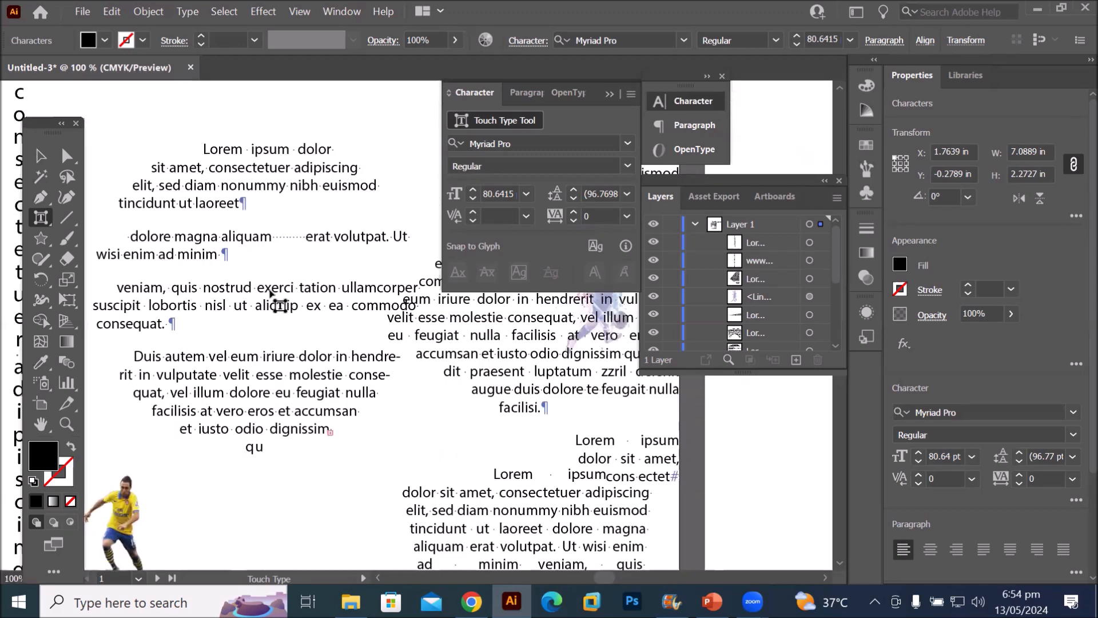
click(262, 289)
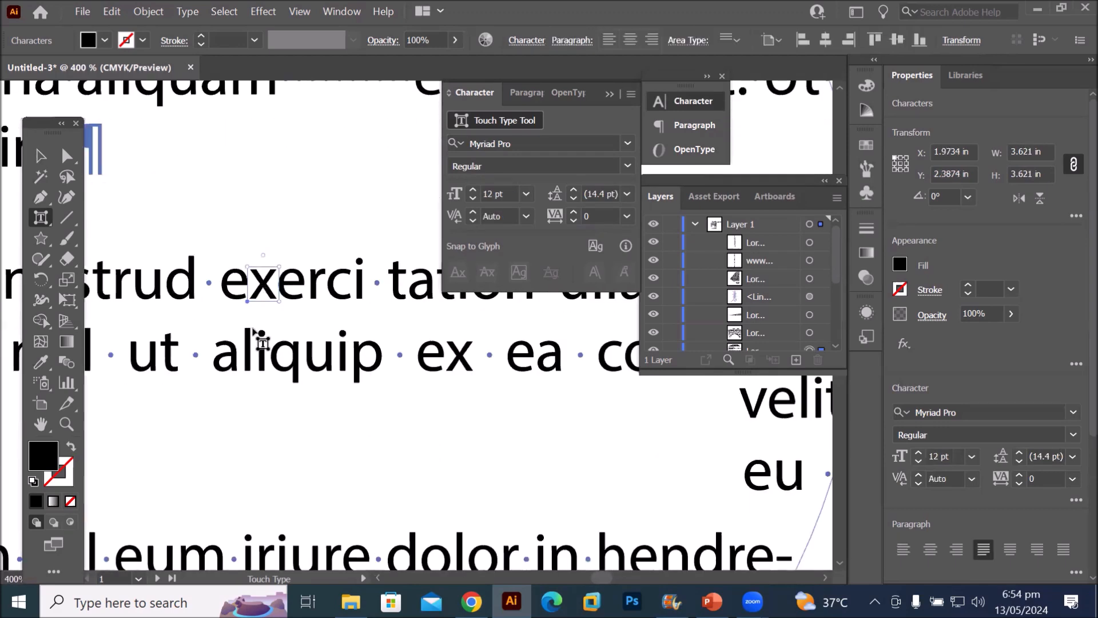
drag(262, 286, 257, 298)
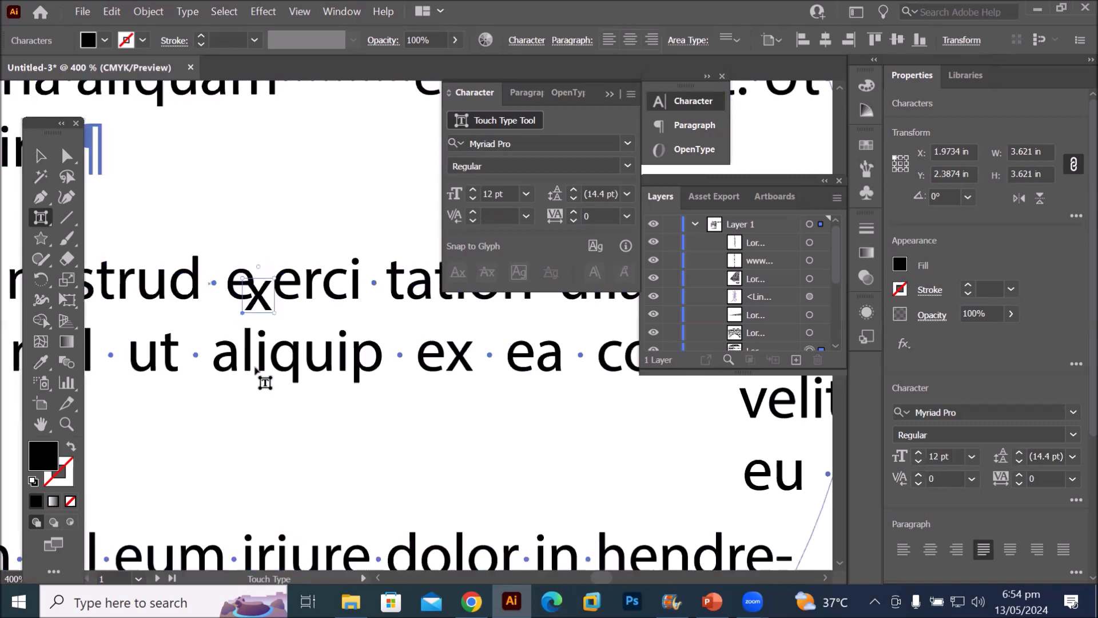
drag(298, 287, 296, 276)
click(312, 293)
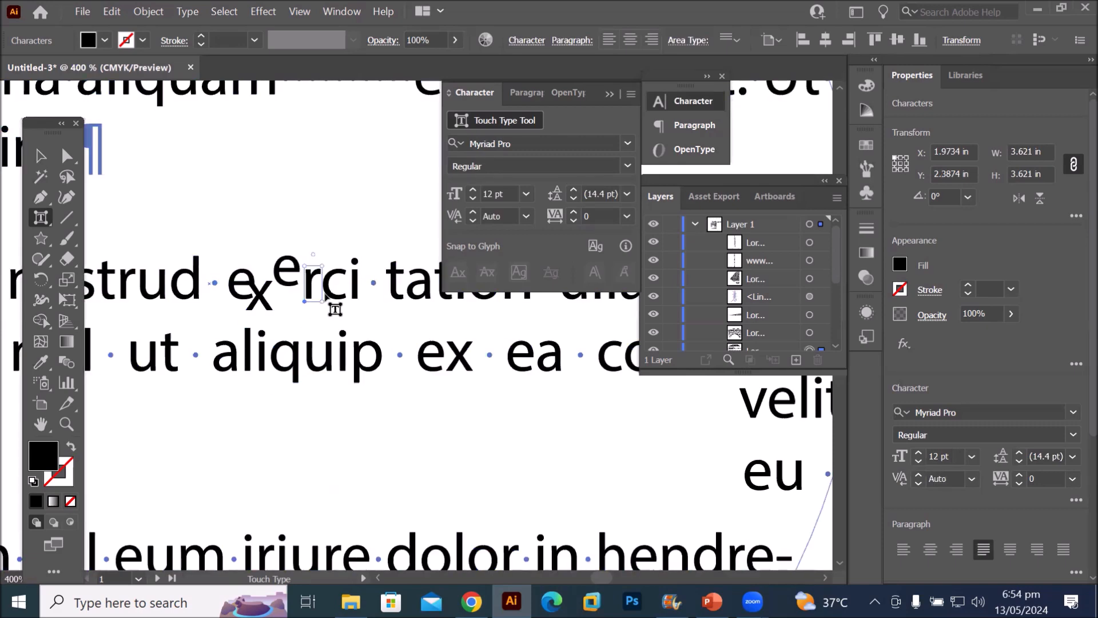
drag(312, 298, 312, 303)
click(331, 289)
click(338, 296)
drag(331, 295, 327, 288)
Select several letters of "exerci" individually and raise the first e above the baseline
click(244, 301)
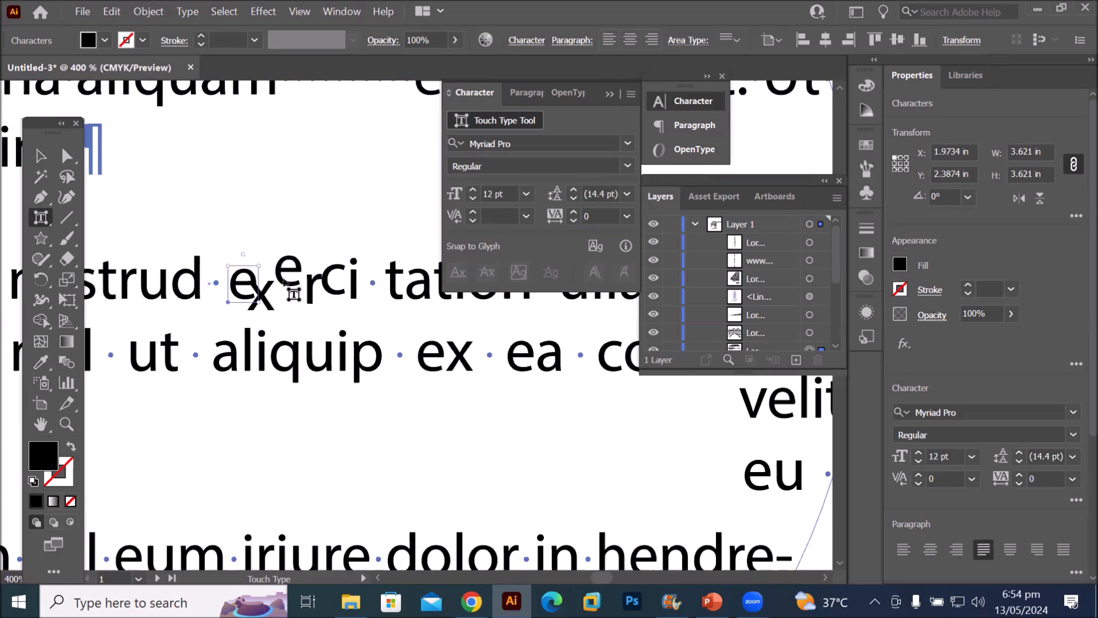
click(287, 283)
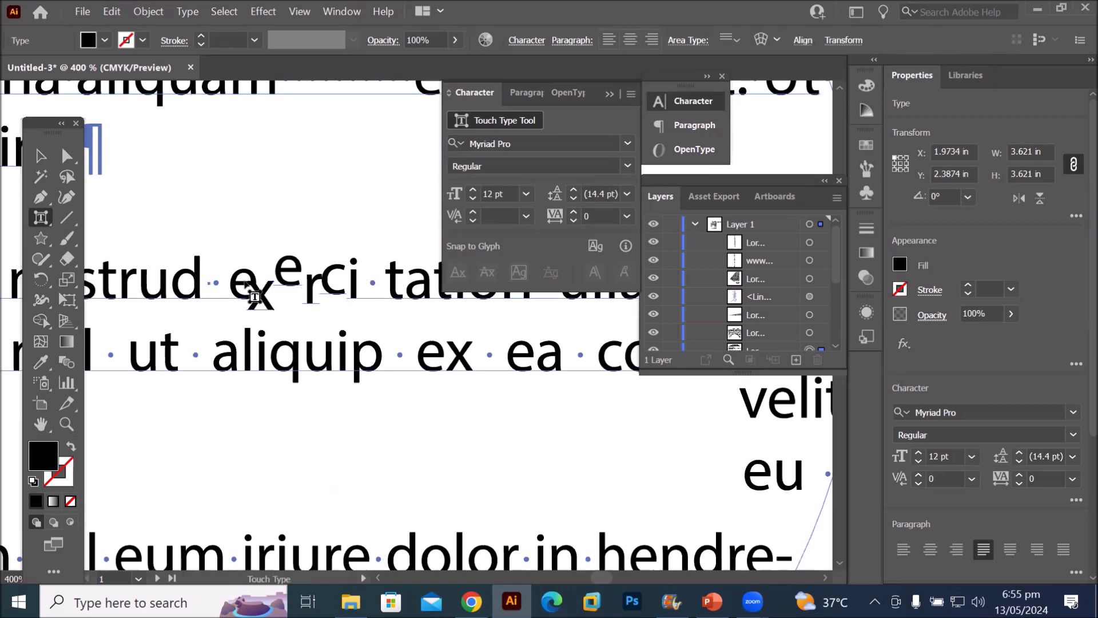
click(243, 284)
click(290, 289)
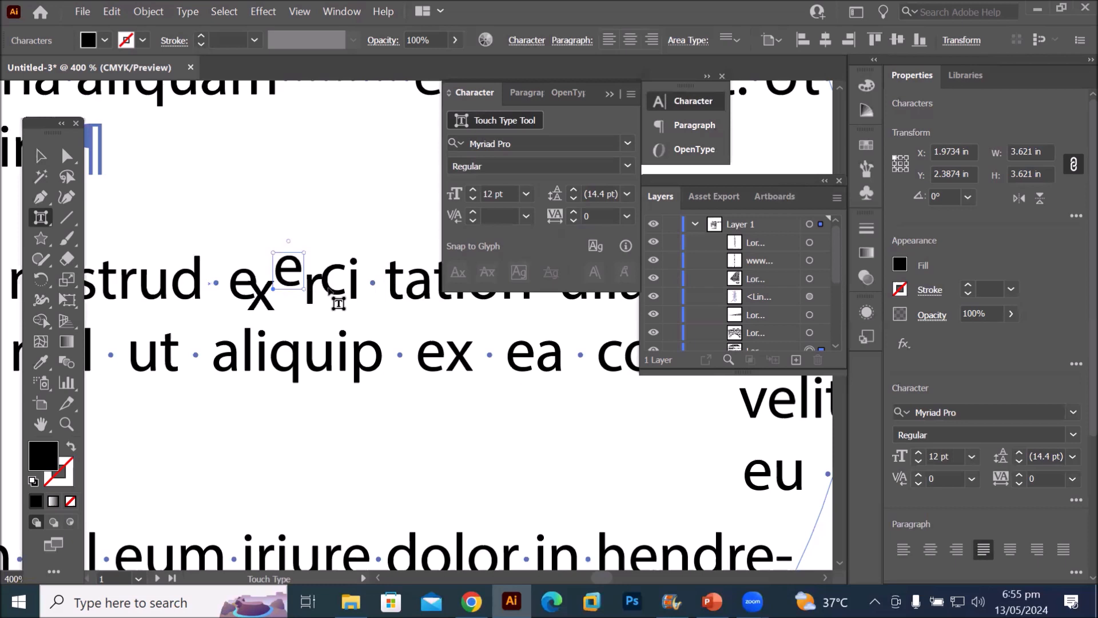
click(329, 289)
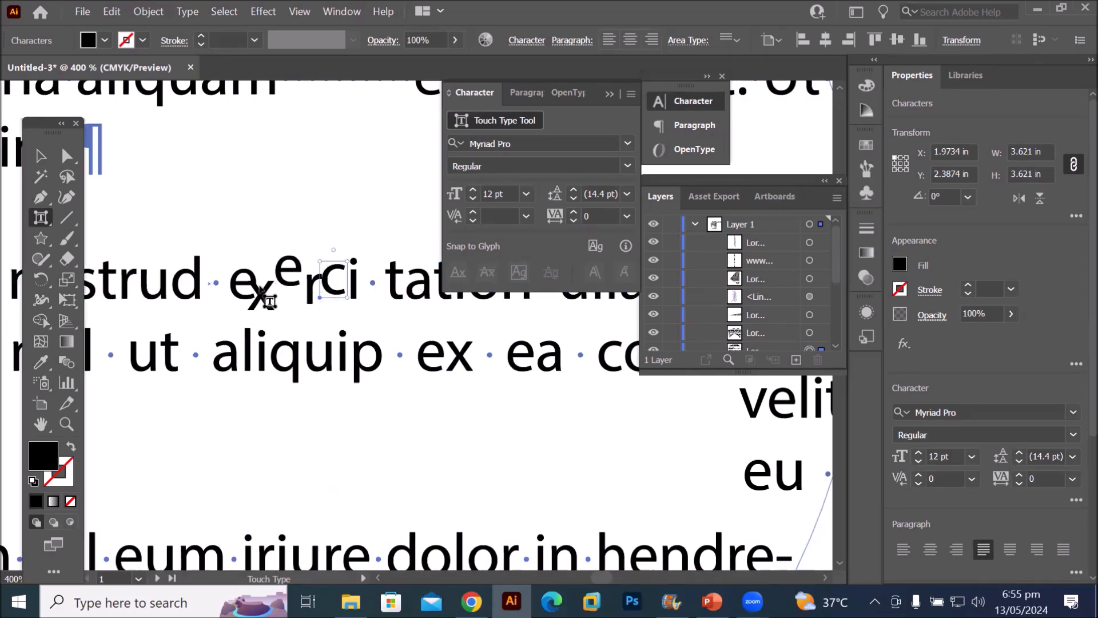
click(236, 286)
drag(235, 283, 232, 271)
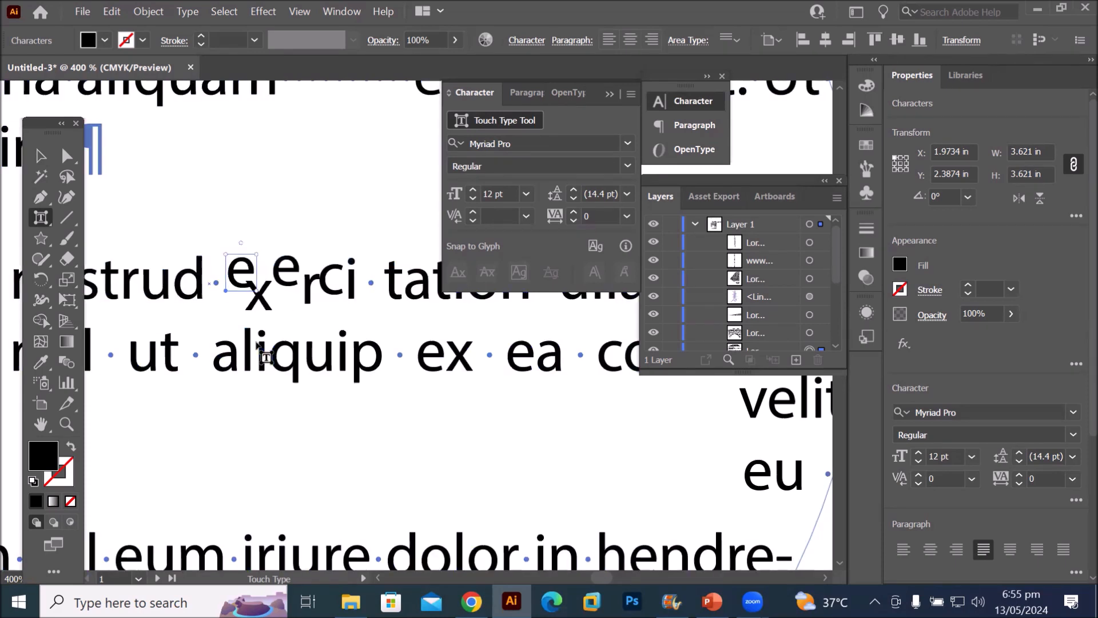
Fill the c of "exerci" with red
click(325, 286)
click(103, 39)
click(59, 70)
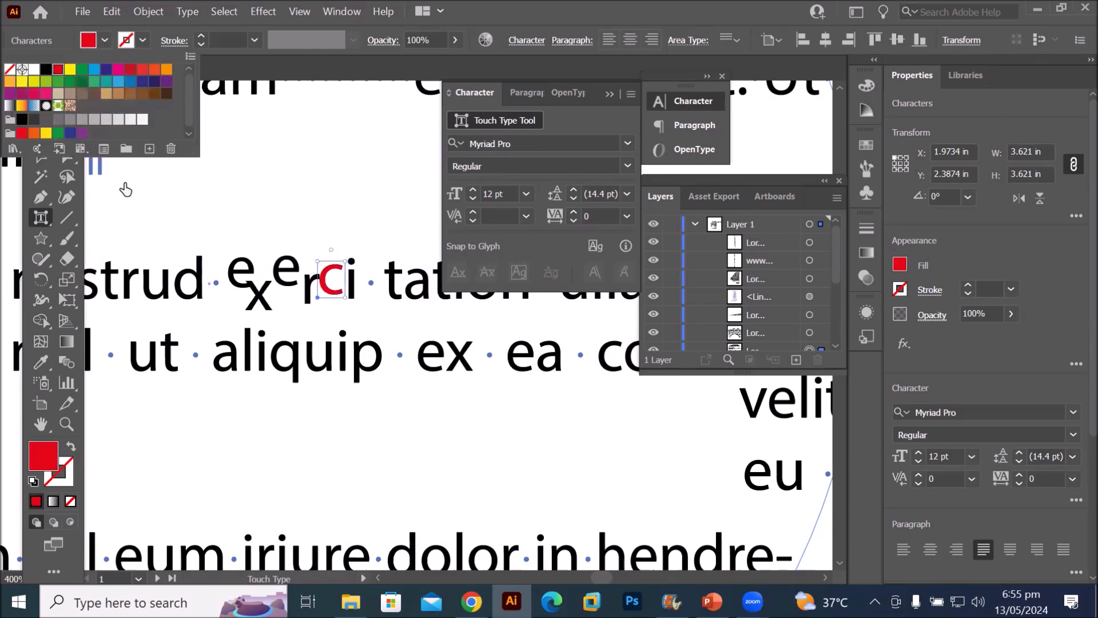
click(239, 293)
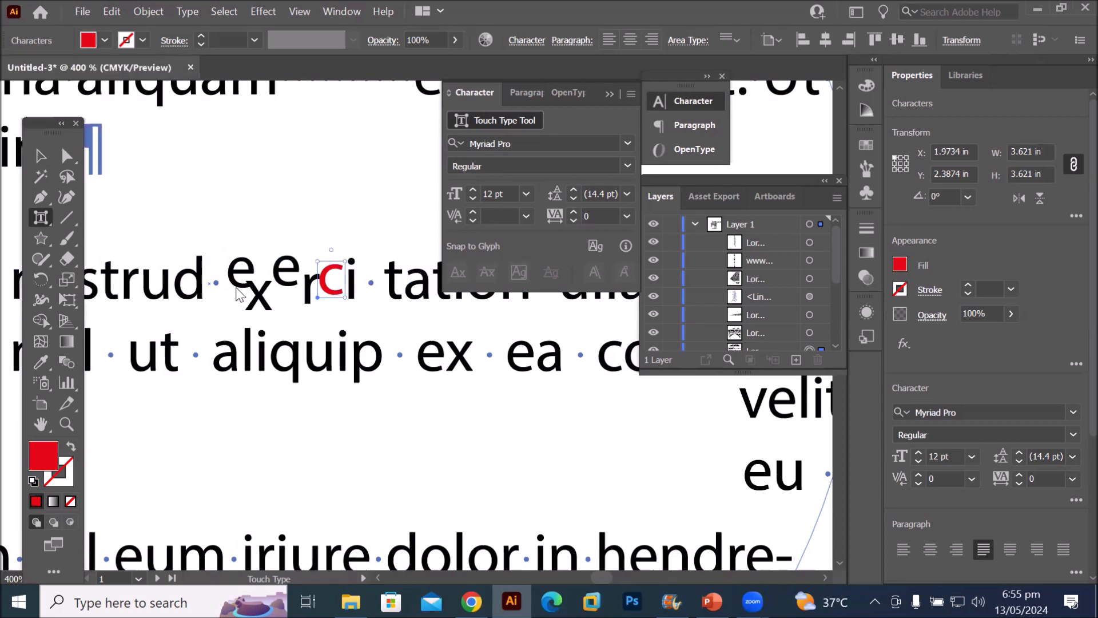
Rotate the first e of "exerci" clockwise, widen it, and raise it above the baseline
click(240, 289)
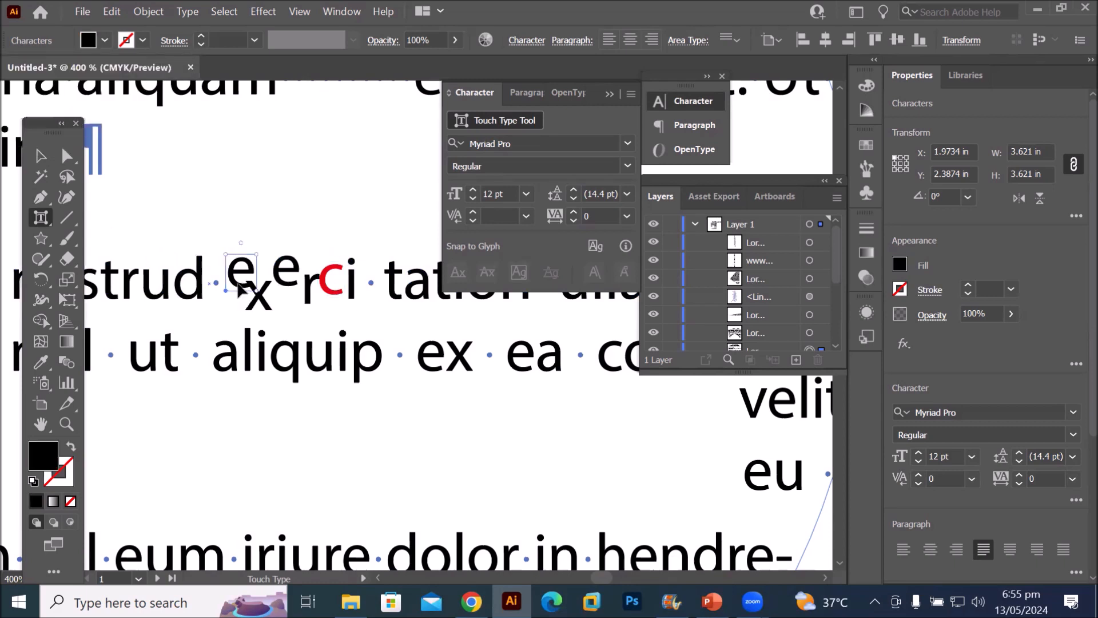
drag(226, 287, 221, 297)
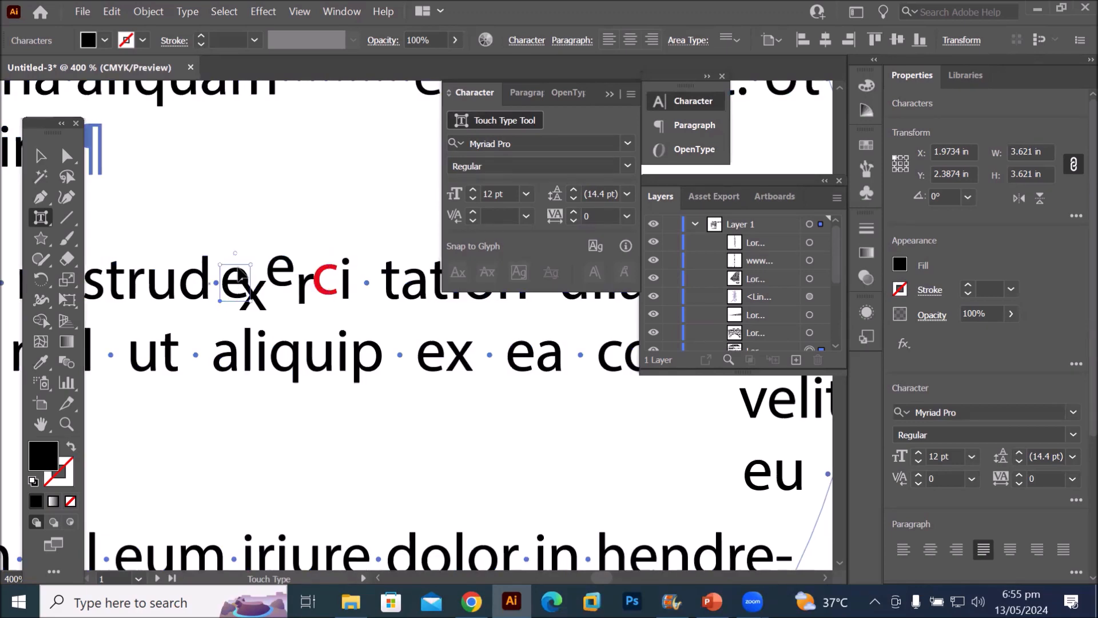
drag(235, 253, 259, 268)
drag(239, 303, 229, 276)
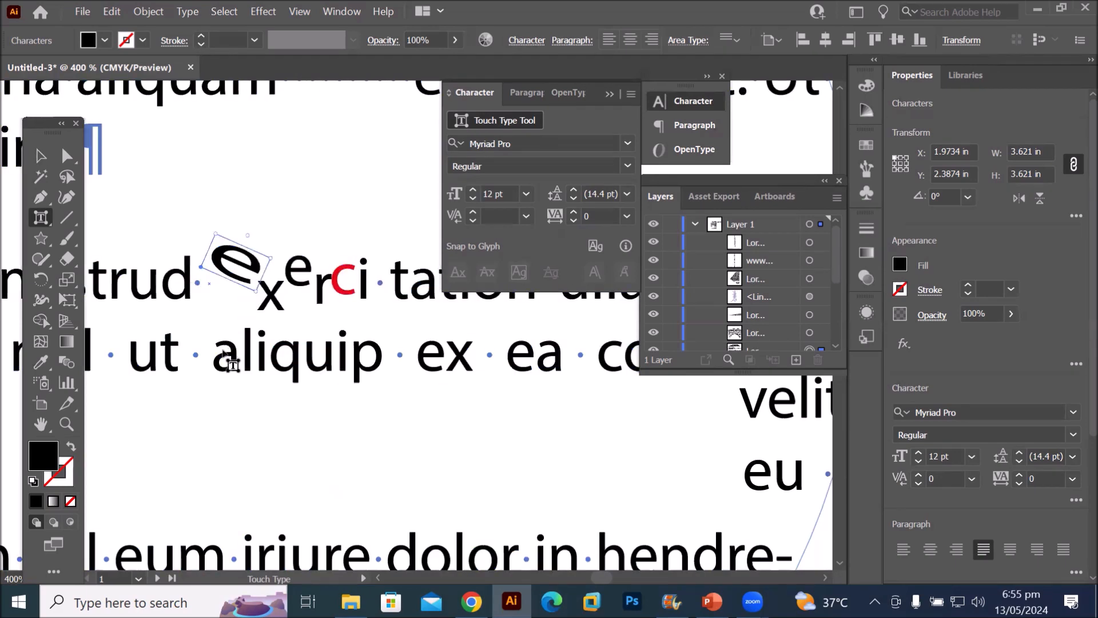
Fill the rotated first e of "exerci" with red
click(103, 42)
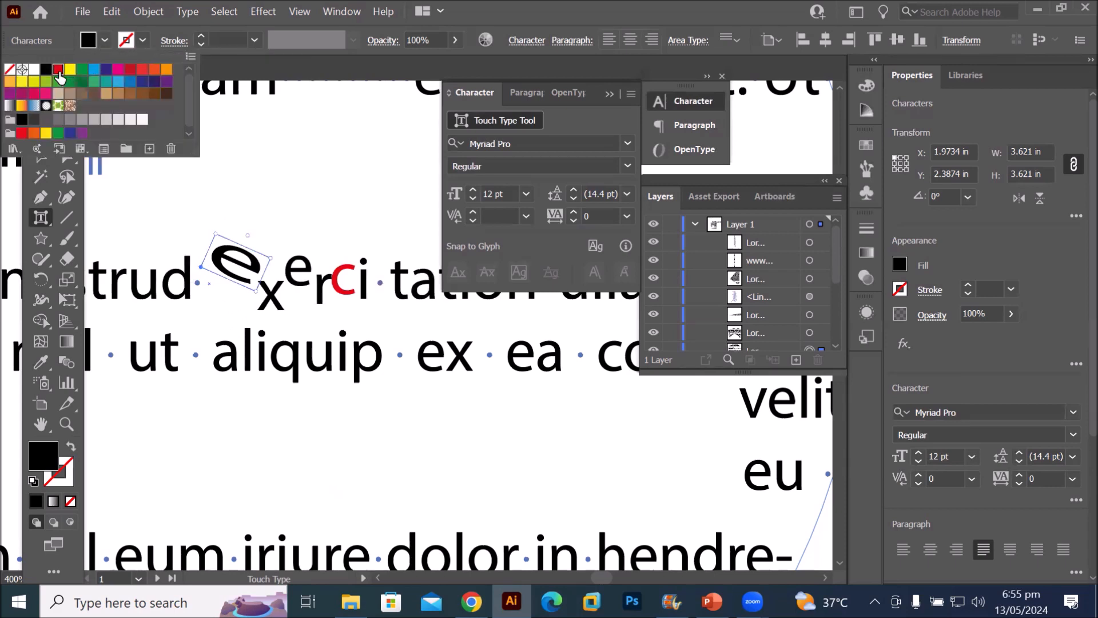
click(60, 71)
Widen and heighten the letter u of "aliquip" in the circular text block and rotate it slightly clockwise
click(331, 365)
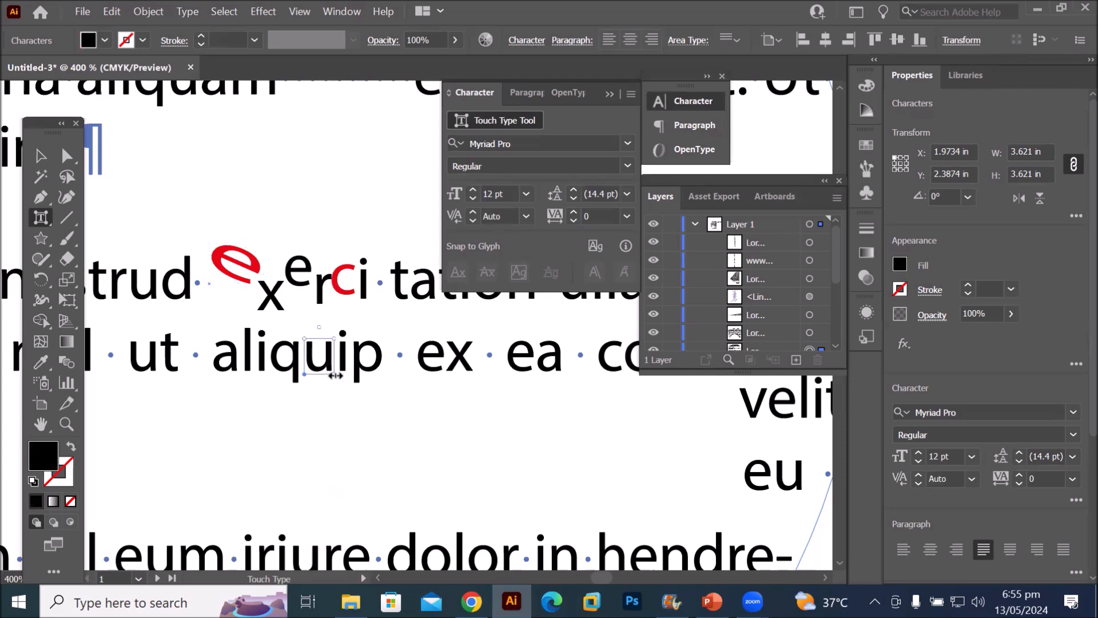
drag(350, 378, 366, 377)
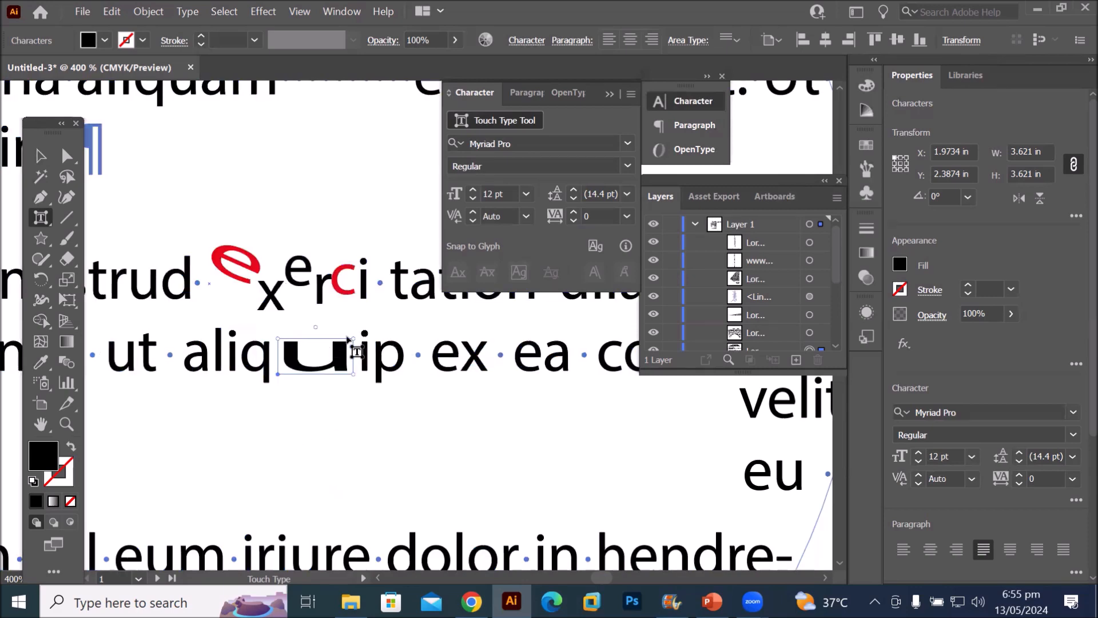
mouse_move(359, 337)
mouse_down()
mouse_move(350, 309)
mouse_move(354, 339)
mouse_up()
drag(279, 341, 279, 311)
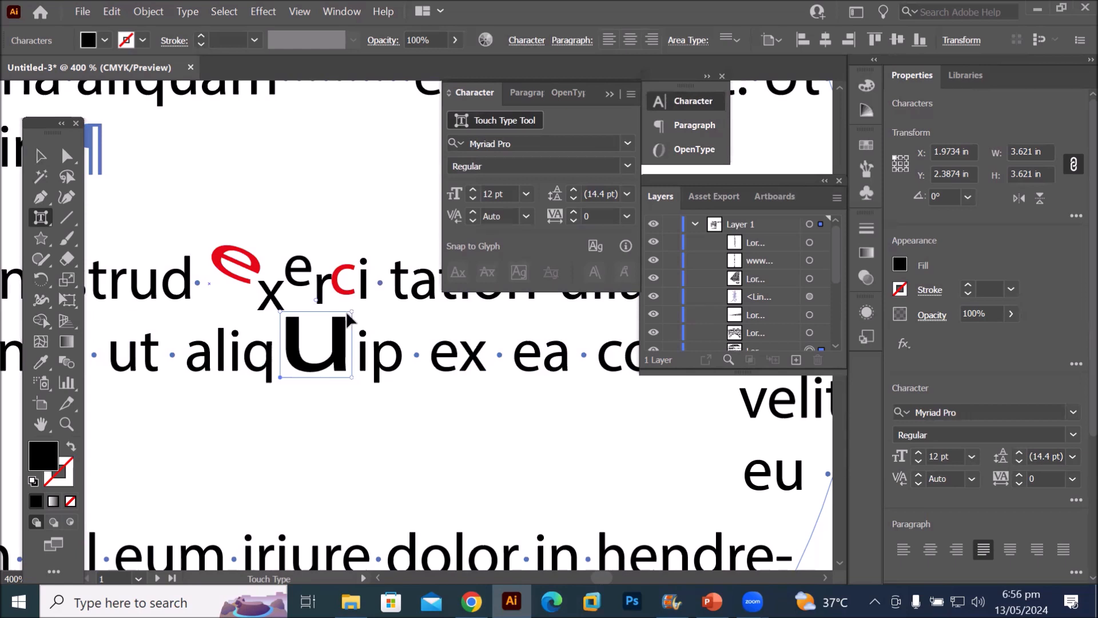
drag(352, 314, 373, 298)
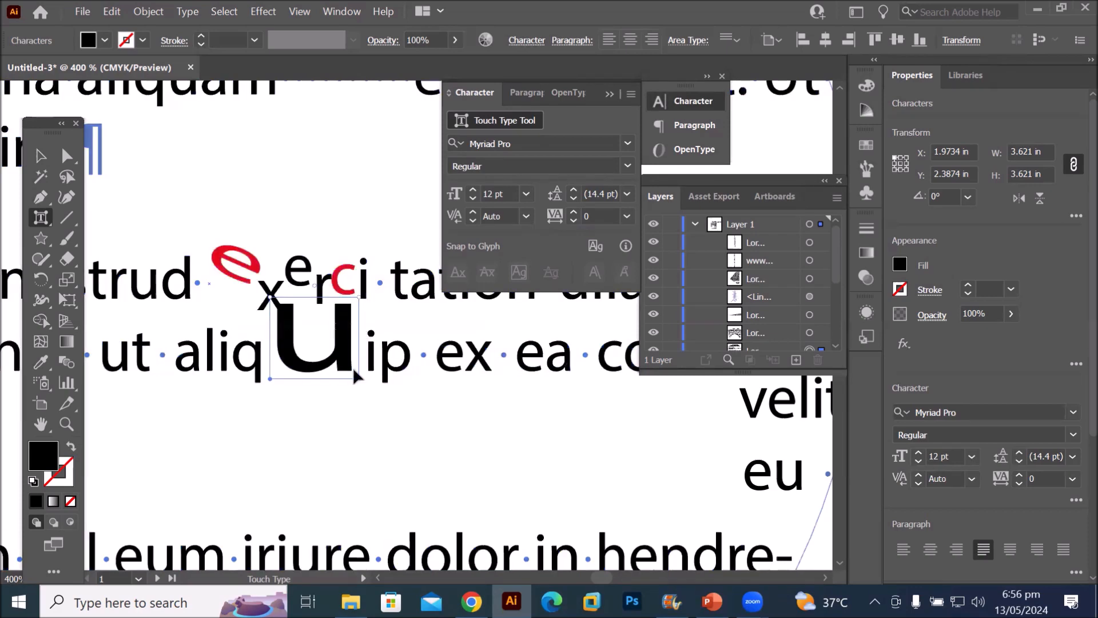
drag(359, 381, 372, 377)
drag(252, 297, 252, 272)
drag(374, 271, 346, 315)
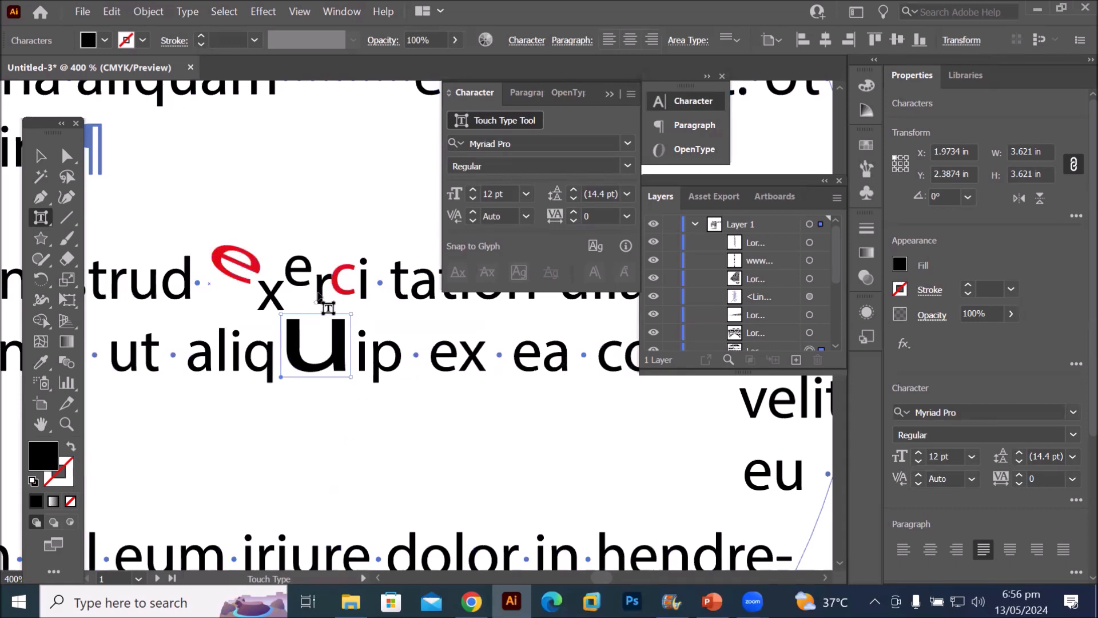
drag(318, 302, 332, 305)
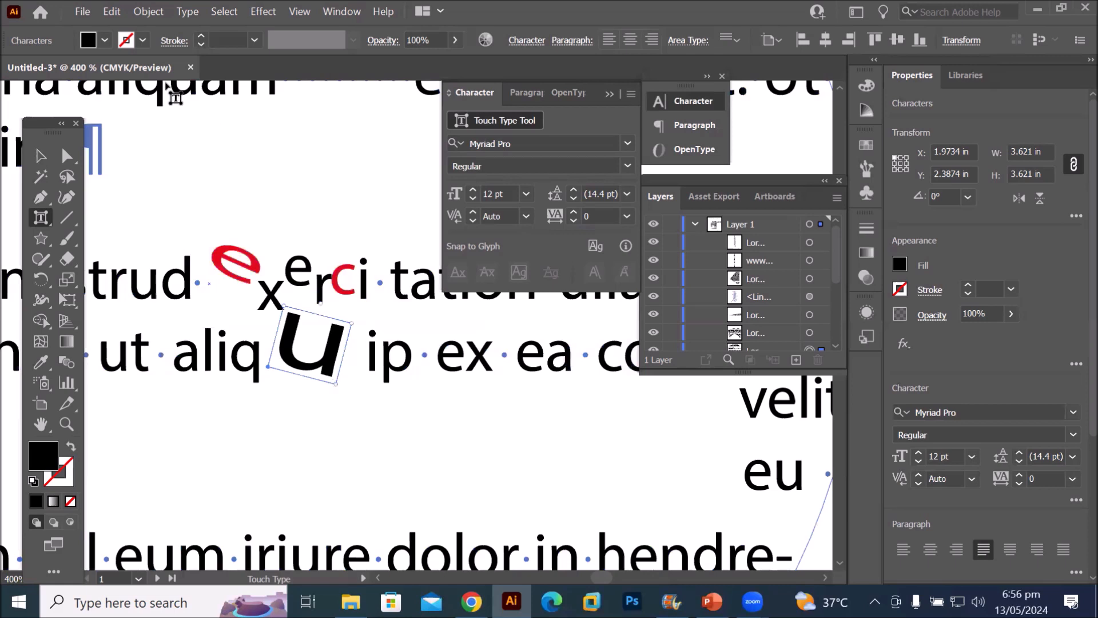
Fill the enlarged u of "aliquip" with red and change its font to Bauhaus 93
click(104, 40)
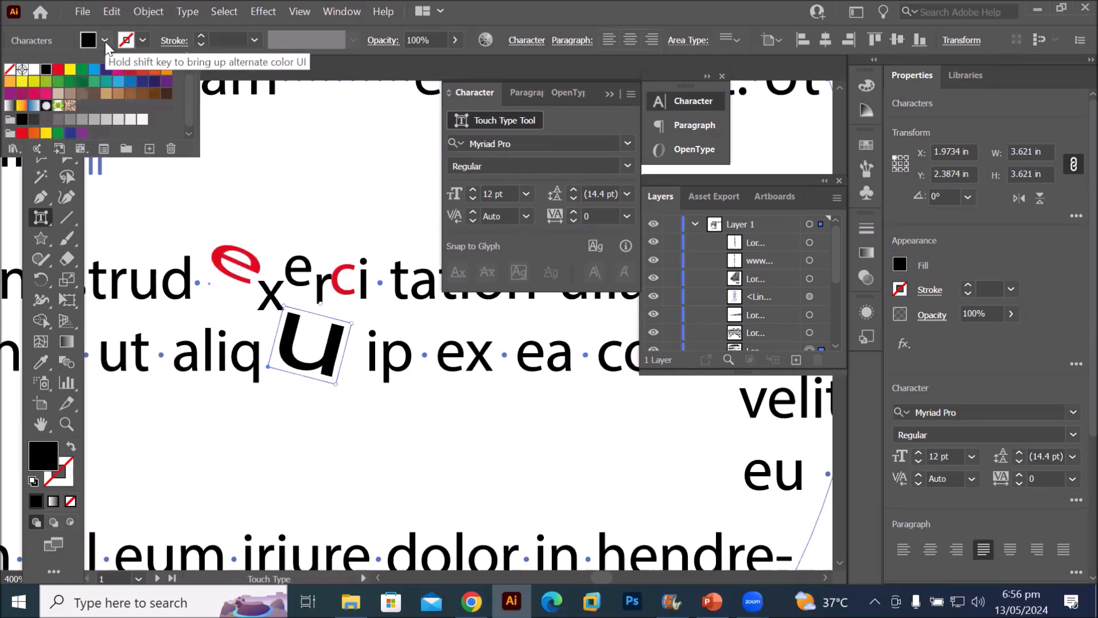
click(58, 70)
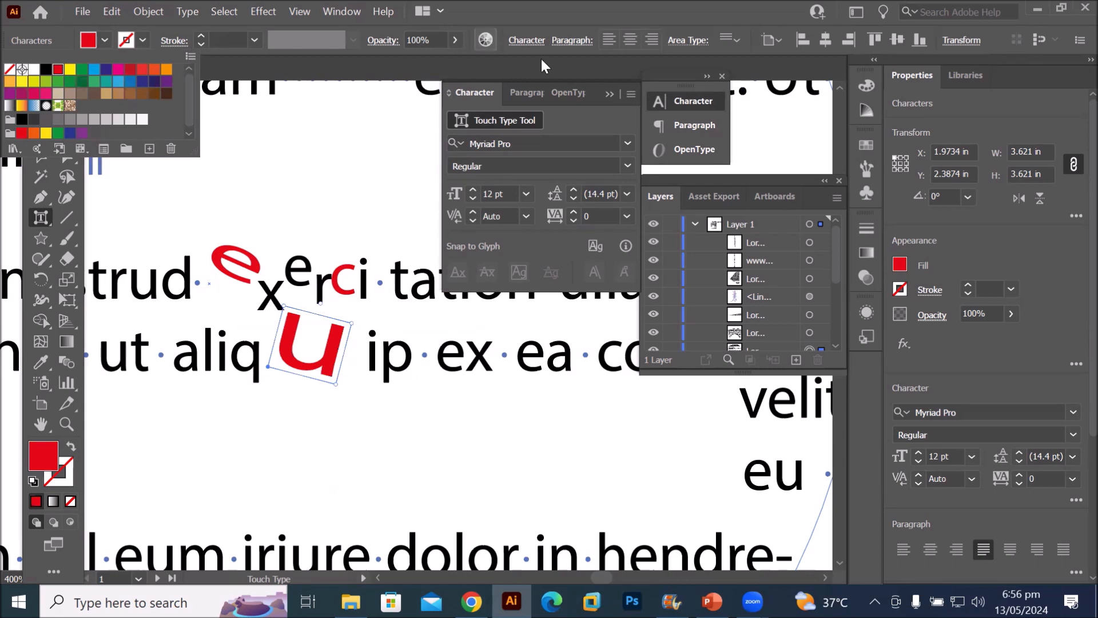
click(532, 41)
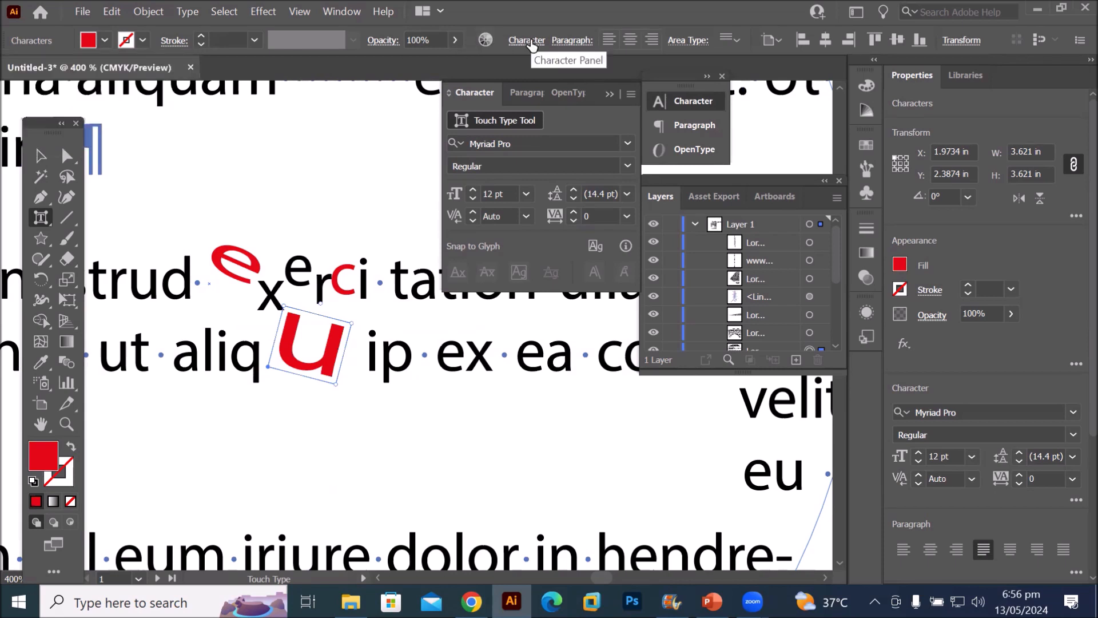
click(531, 41)
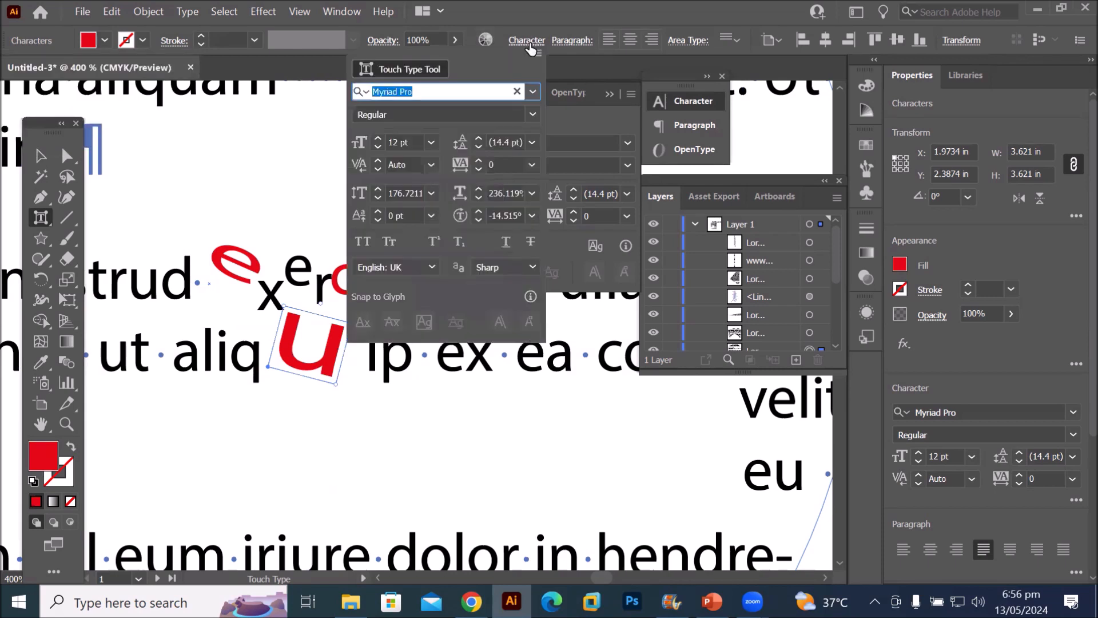
click(519, 90)
click(532, 93)
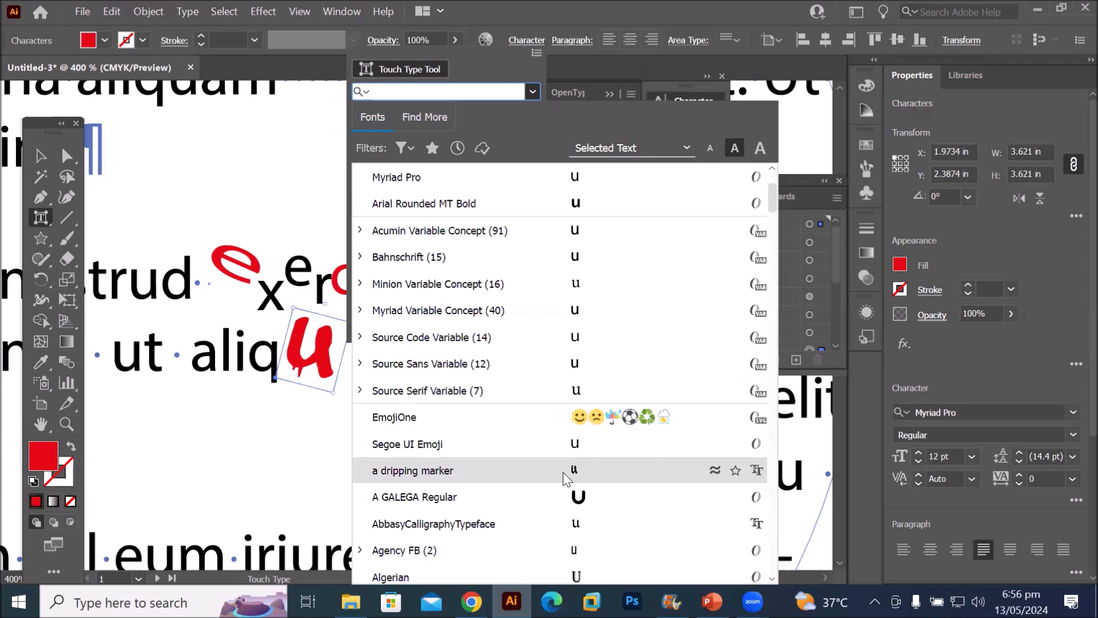
scroll(564, 497, down, 4)
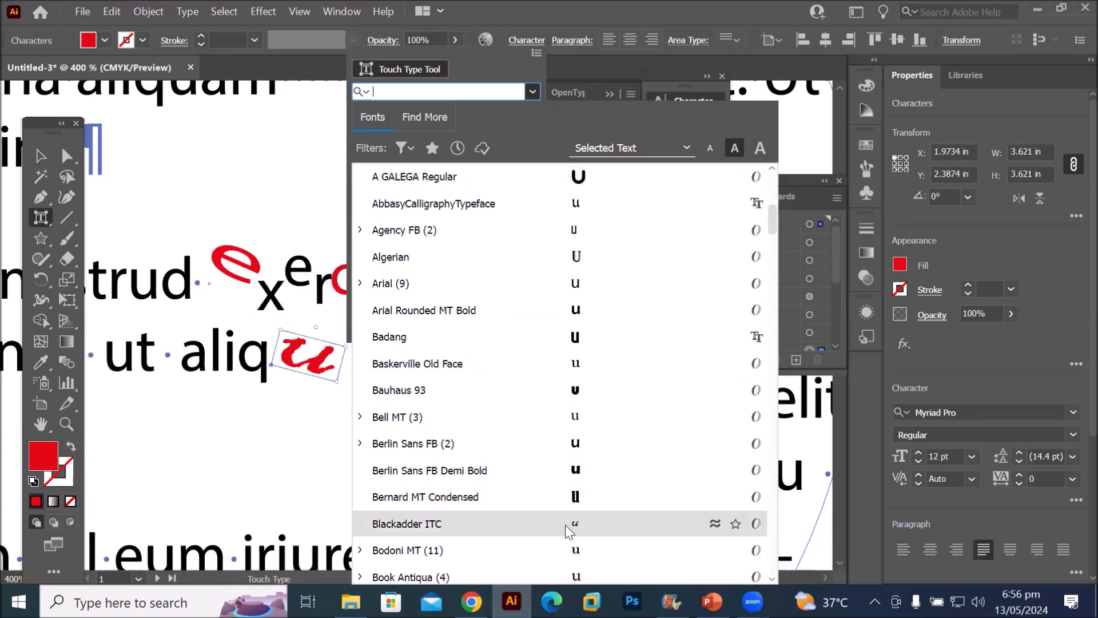
scroll(565, 524, down, 4)
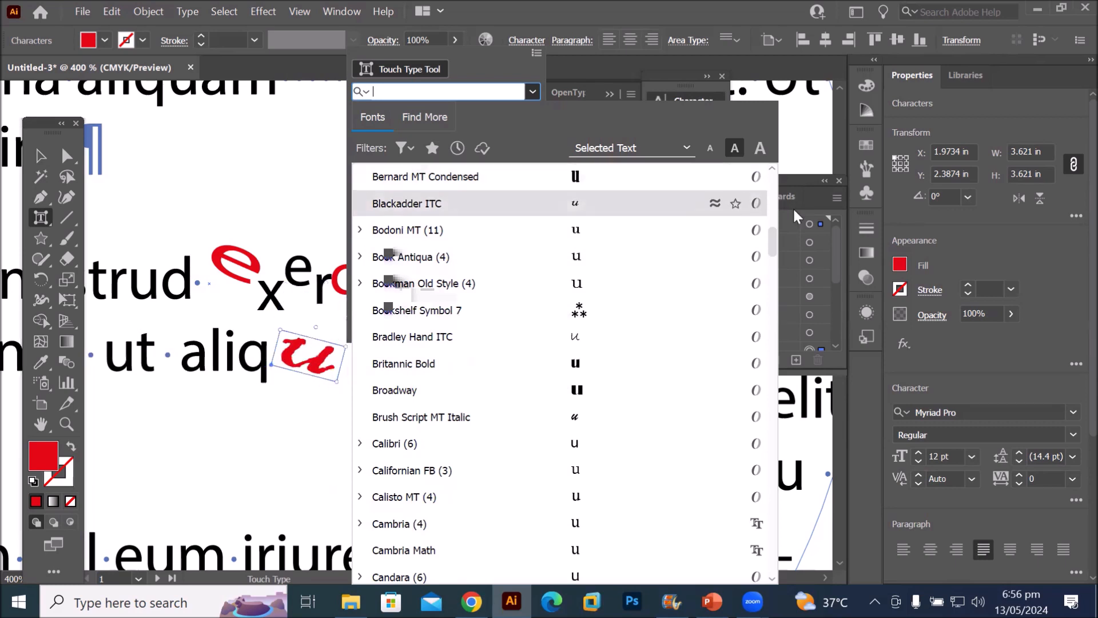
drag(770, 240, 770, 210)
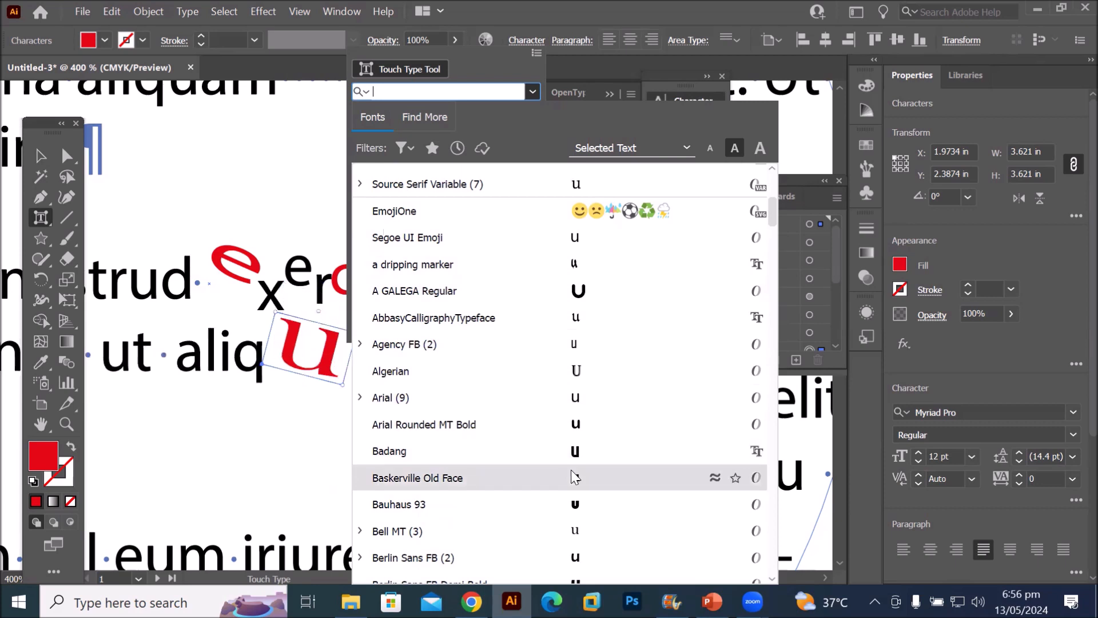
click(571, 505)
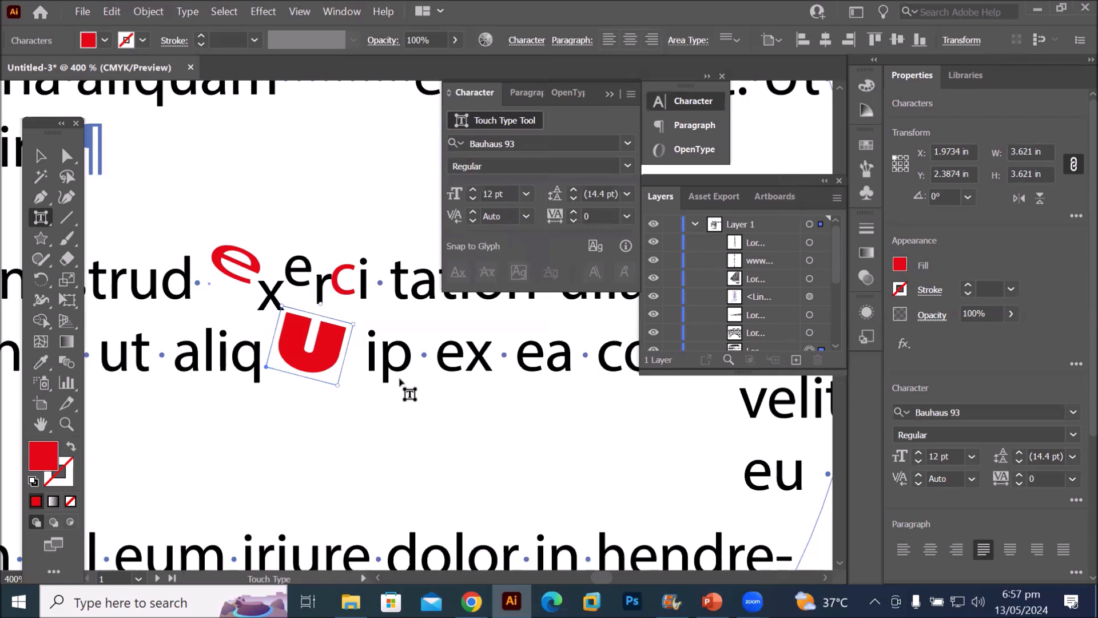
Place the text cursor between "ut" and "laoreet" with the Type tool and bring up the Glyphs collection
scroll(400, 382, down, 2)
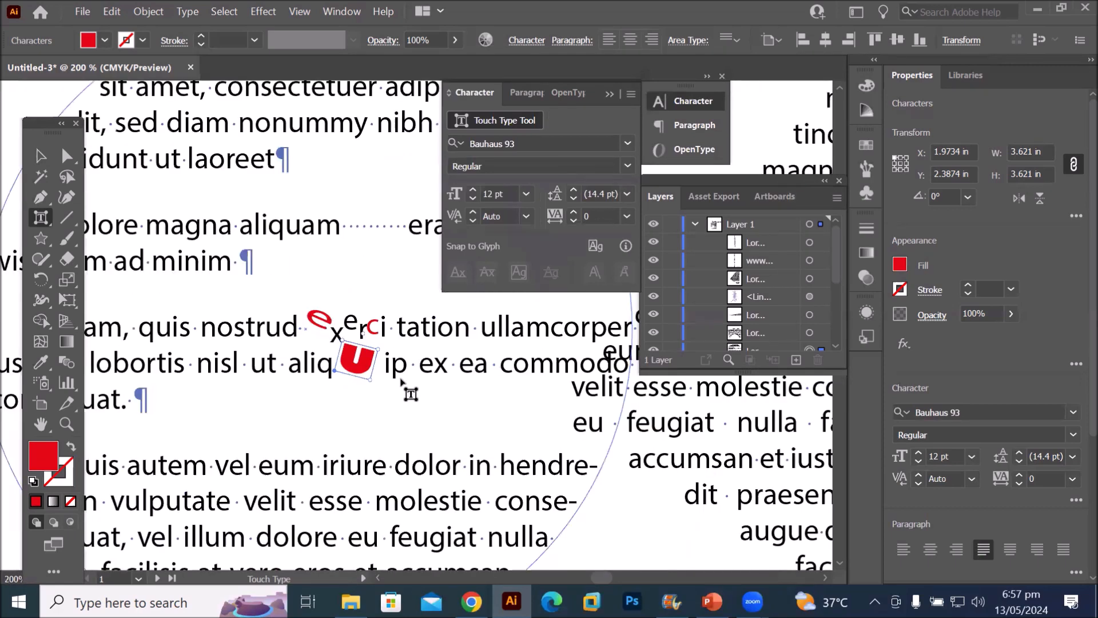
scroll(413, 392, down, 1)
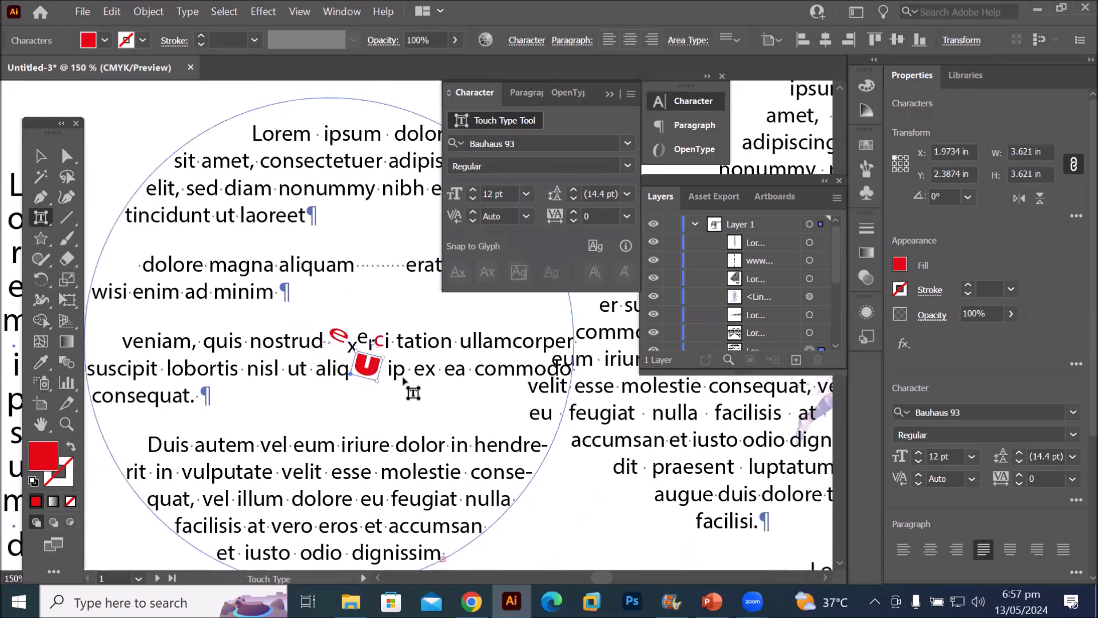
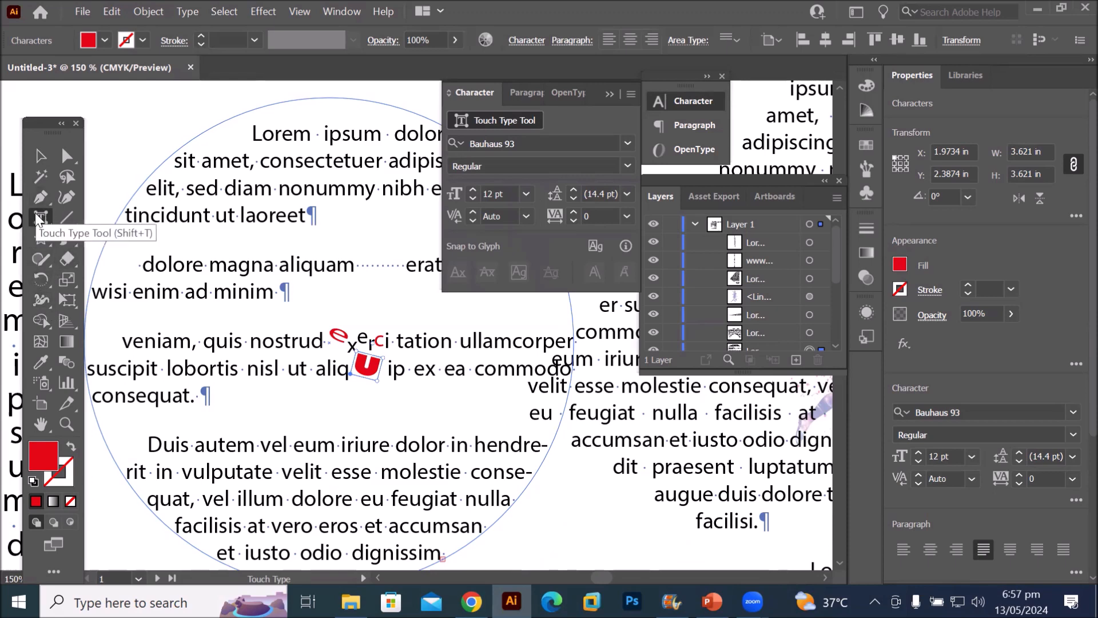
key(ctrl+a)
drag(35, 213, 107, 222)
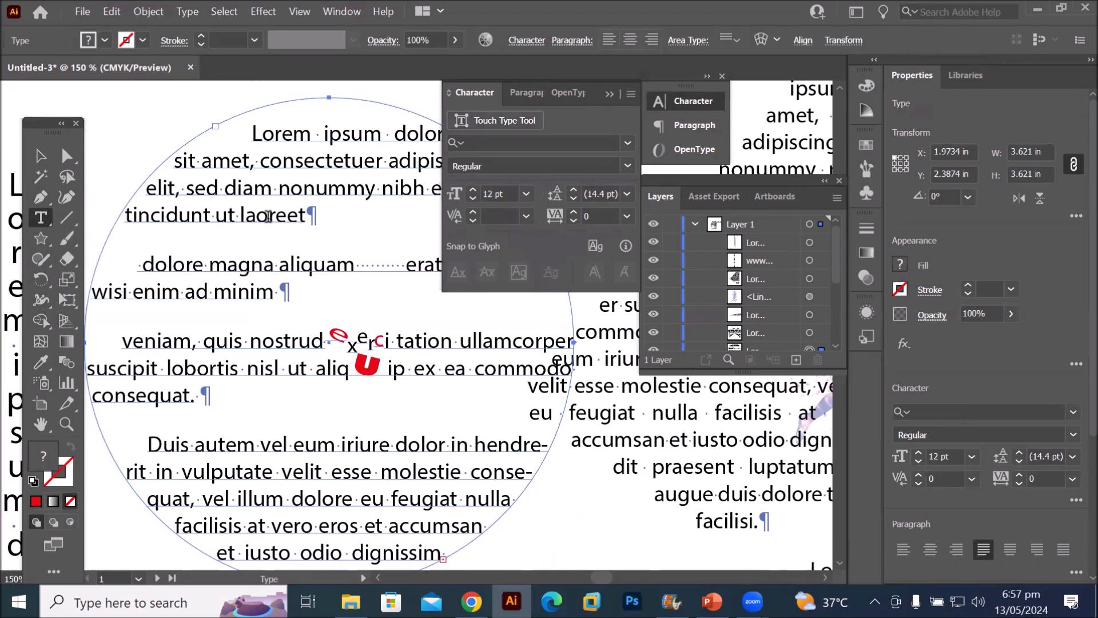
click(253, 216)
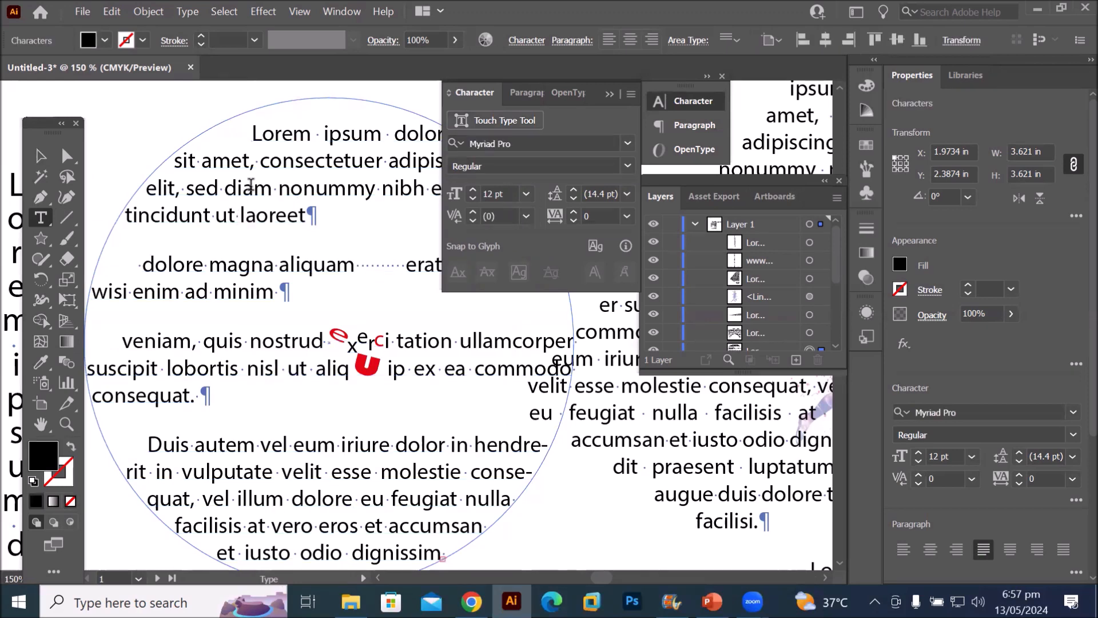
scroll(254, 211, up, 2)
scroll(182, 245, up, 2)
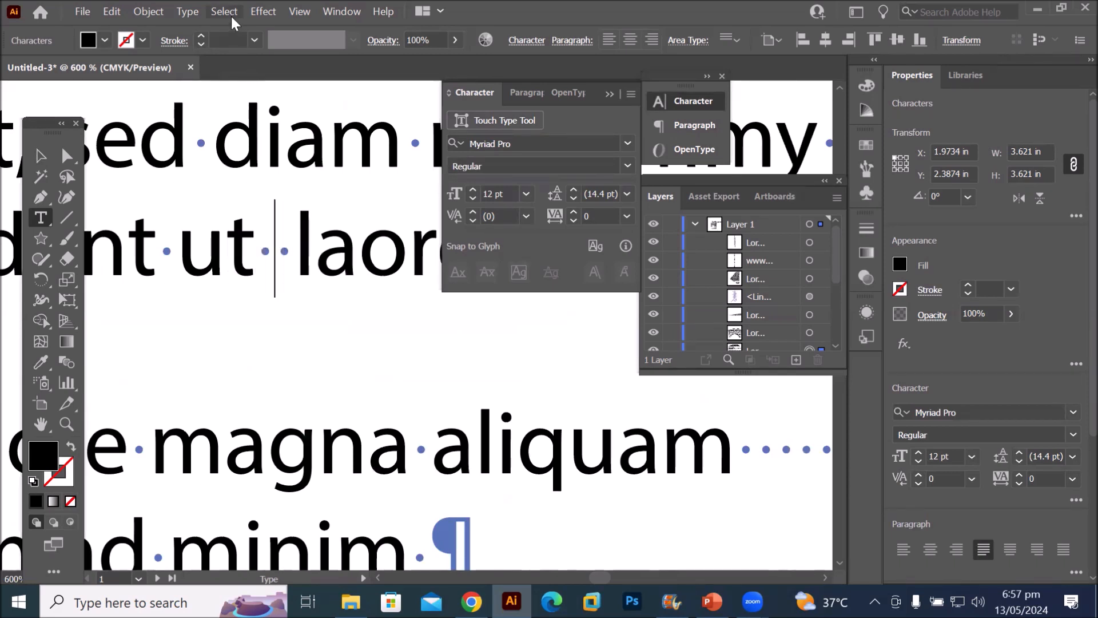
click(199, 17)
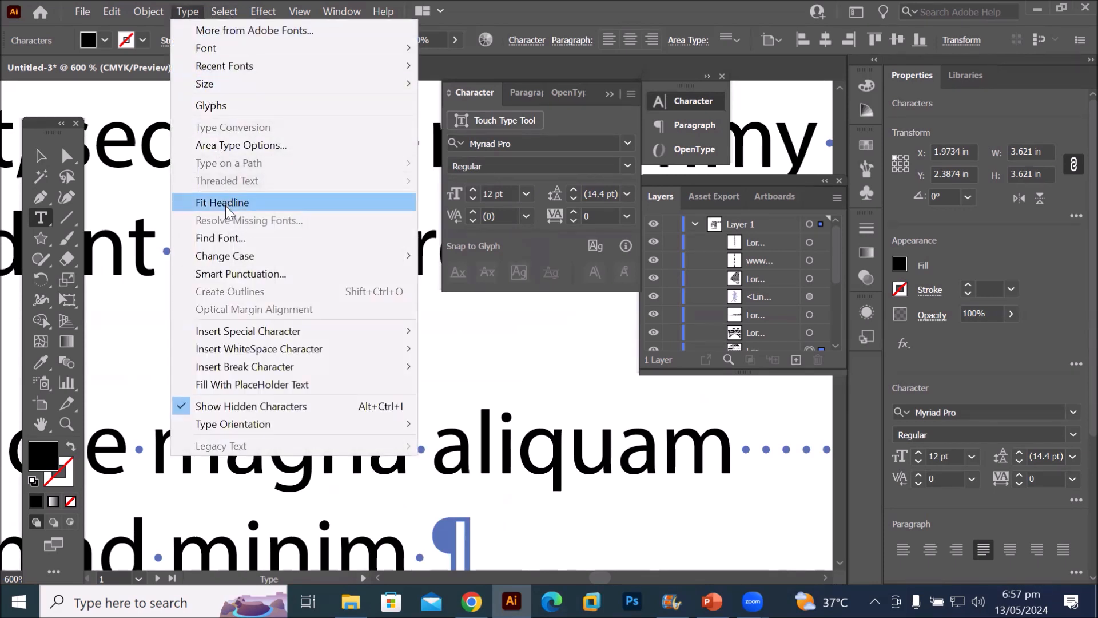
click(235, 109)
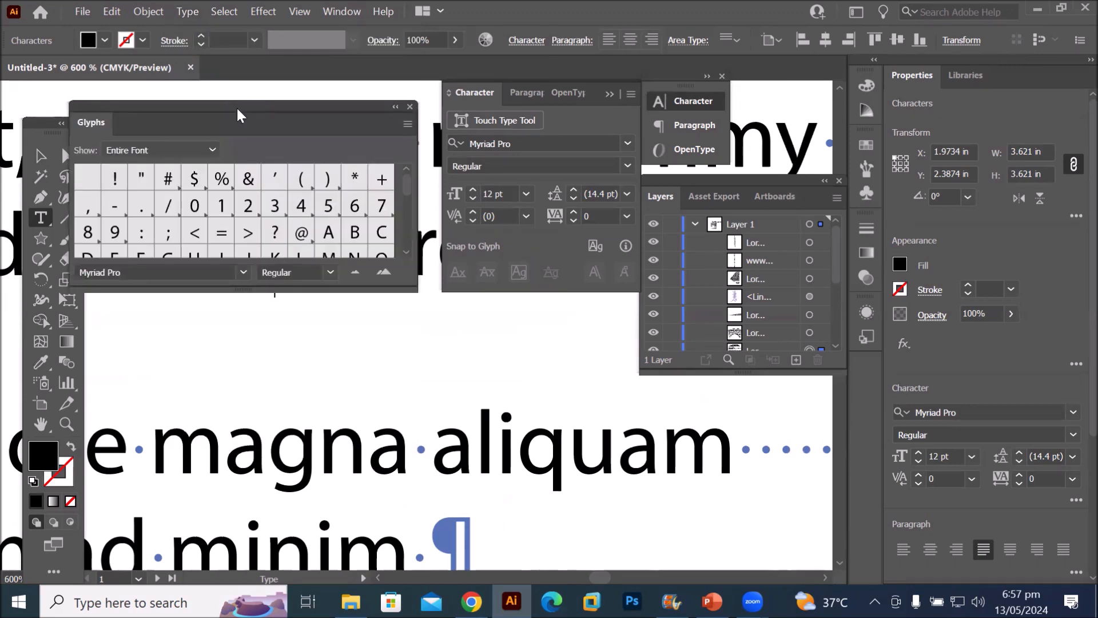
drag(242, 109, 457, 250)
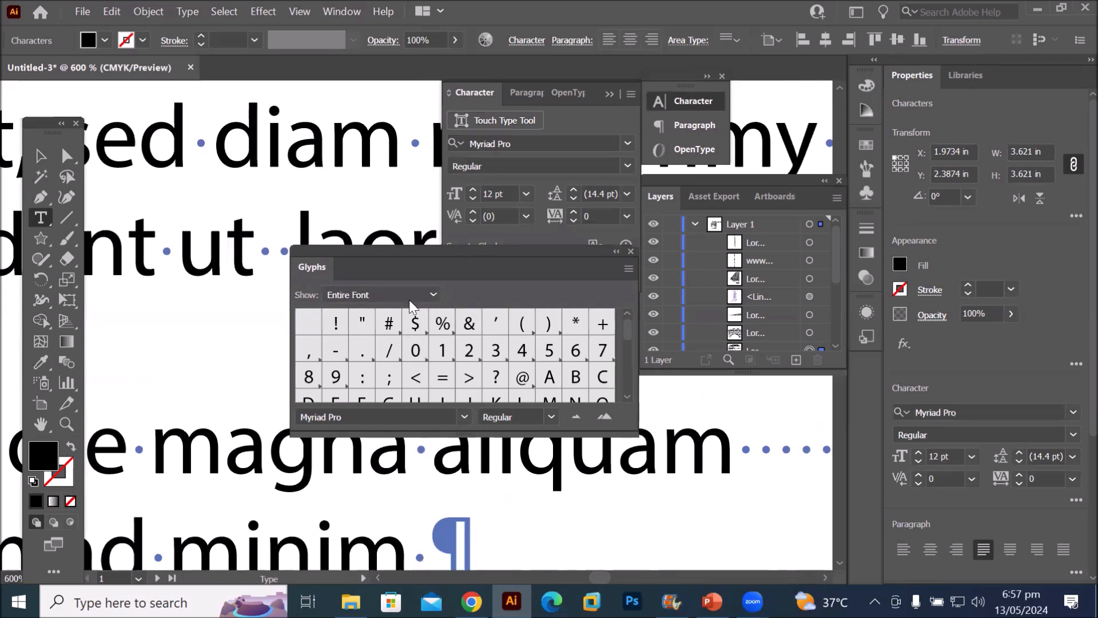
Insert the trophy and spider web glyphs from the Webdings font before "laoreet"
click(465, 416)
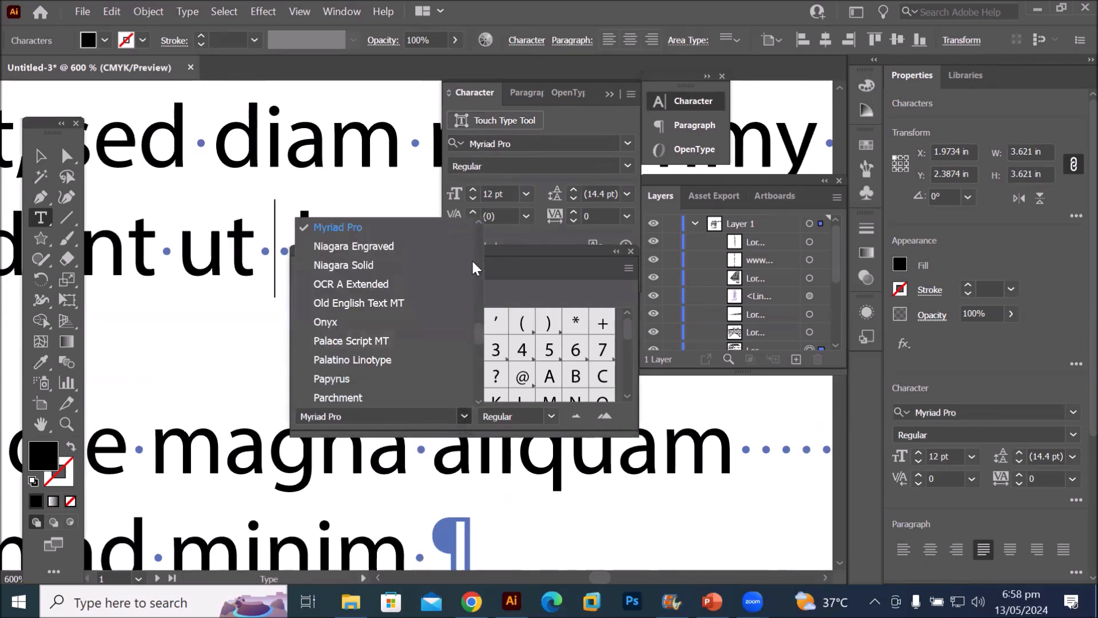
scroll(478, 341, up, 1)
scroll(478, 345, down, 3)
drag(478, 345, 478, 368)
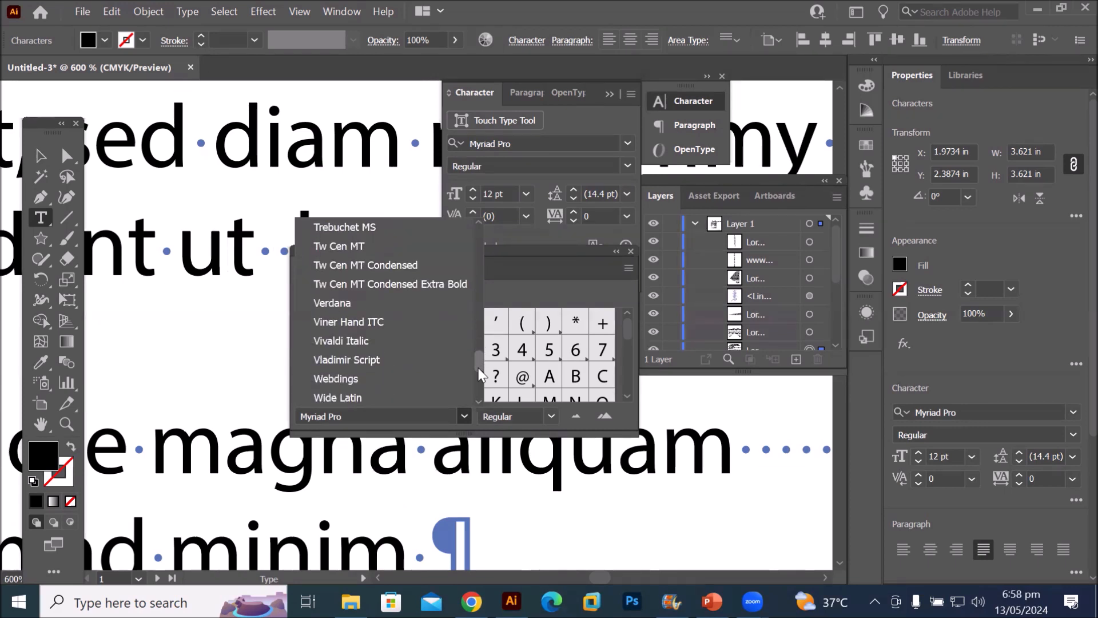
click(399, 379)
click(417, 324)
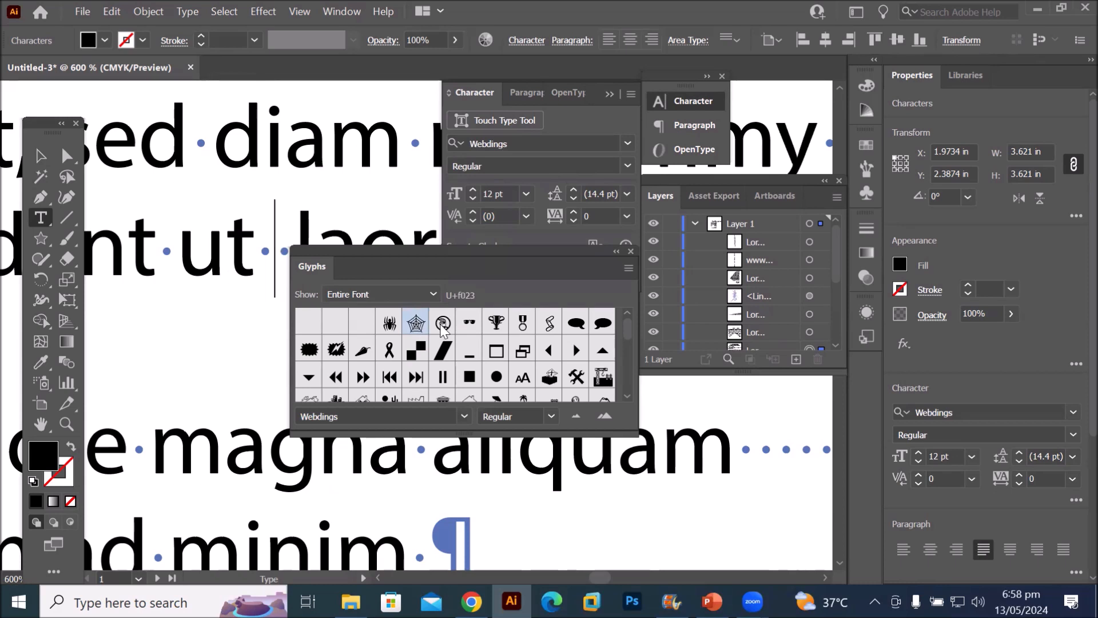
click(496, 322)
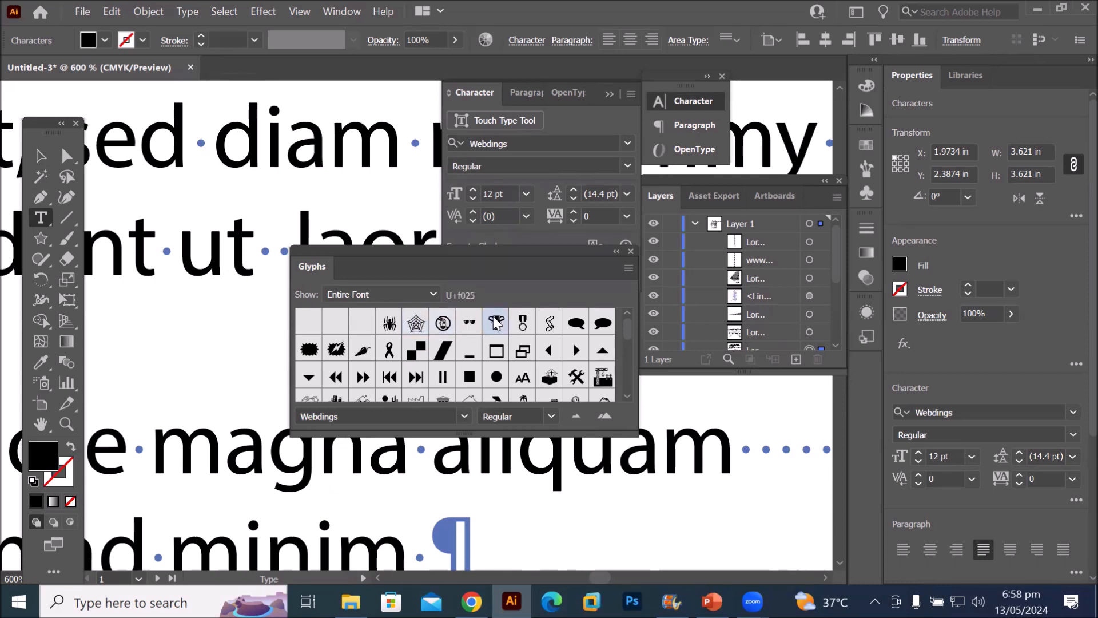
double_click(496, 322)
drag(452, 262, 594, 305)
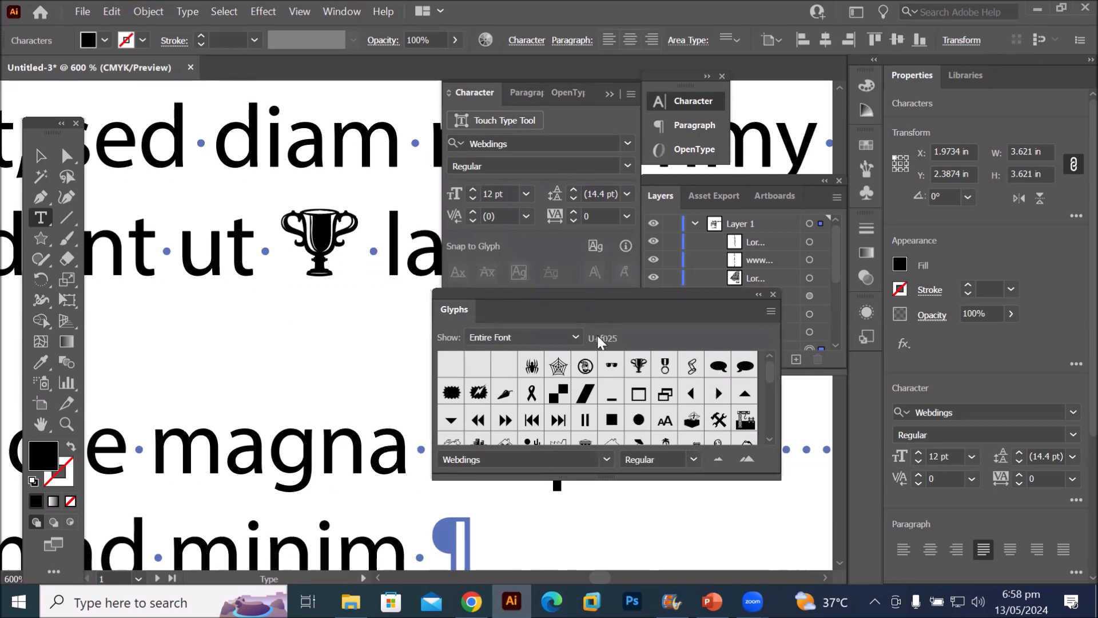
double_click(553, 369)
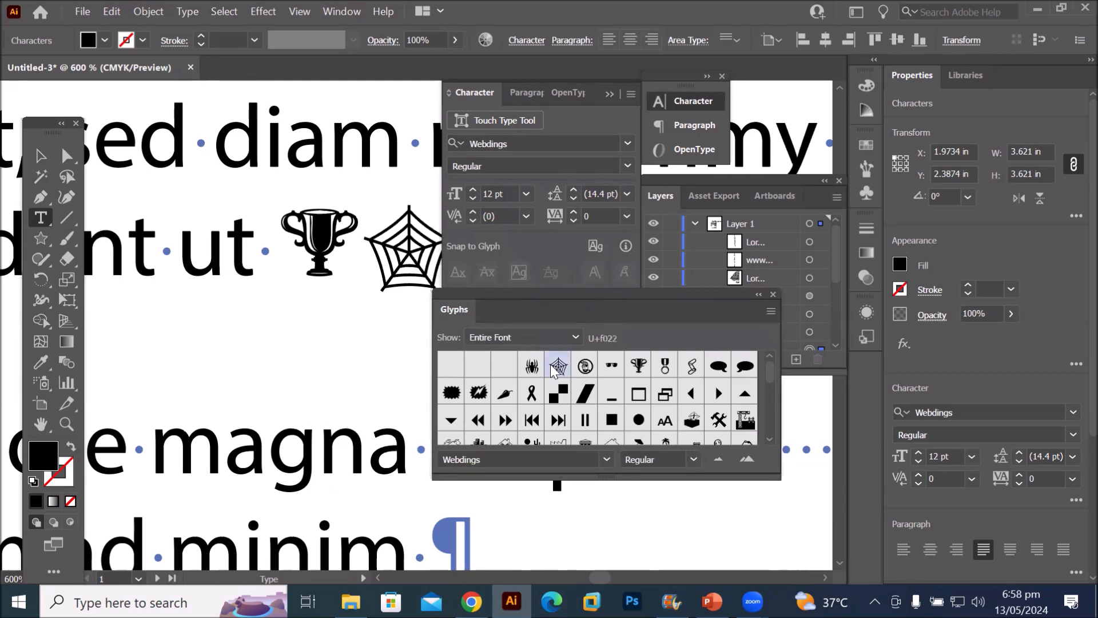
Insert the open scissors glyph from the Wingdings font between "sed" and "diam"
click(207, 143)
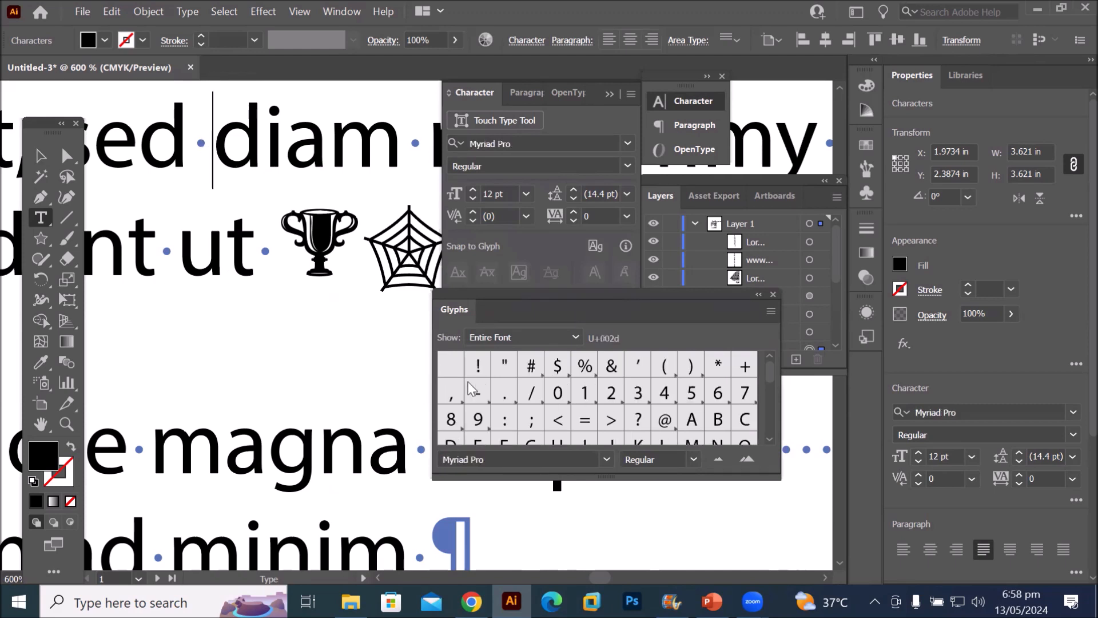
click(605, 461)
scroll(598, 418, down, 10)
scroll(599, 422, down, 5)
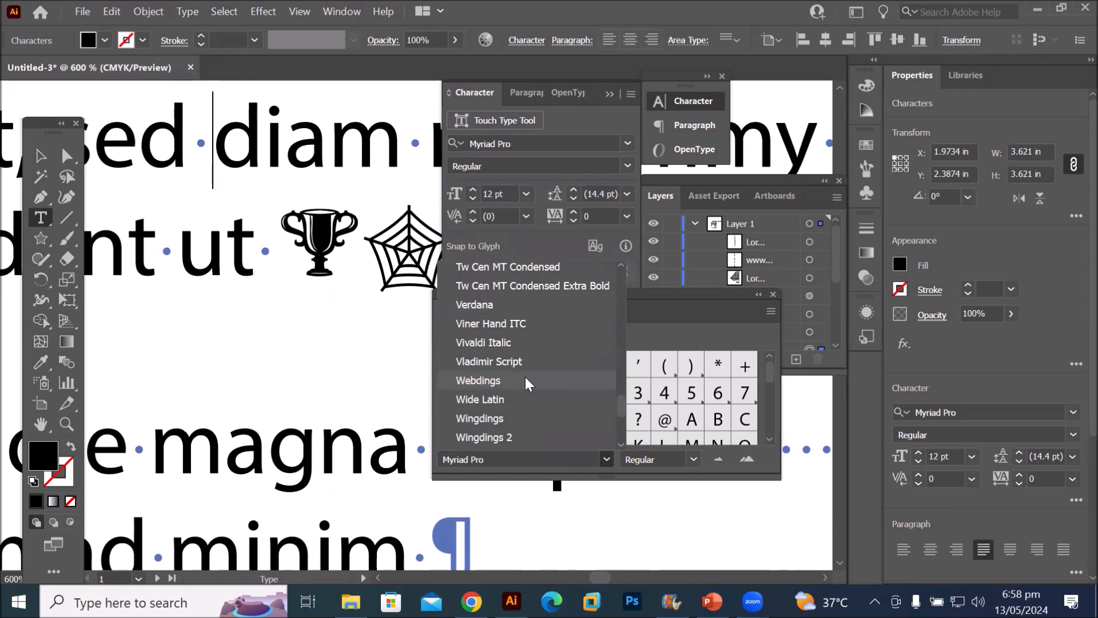
click(521, 419)
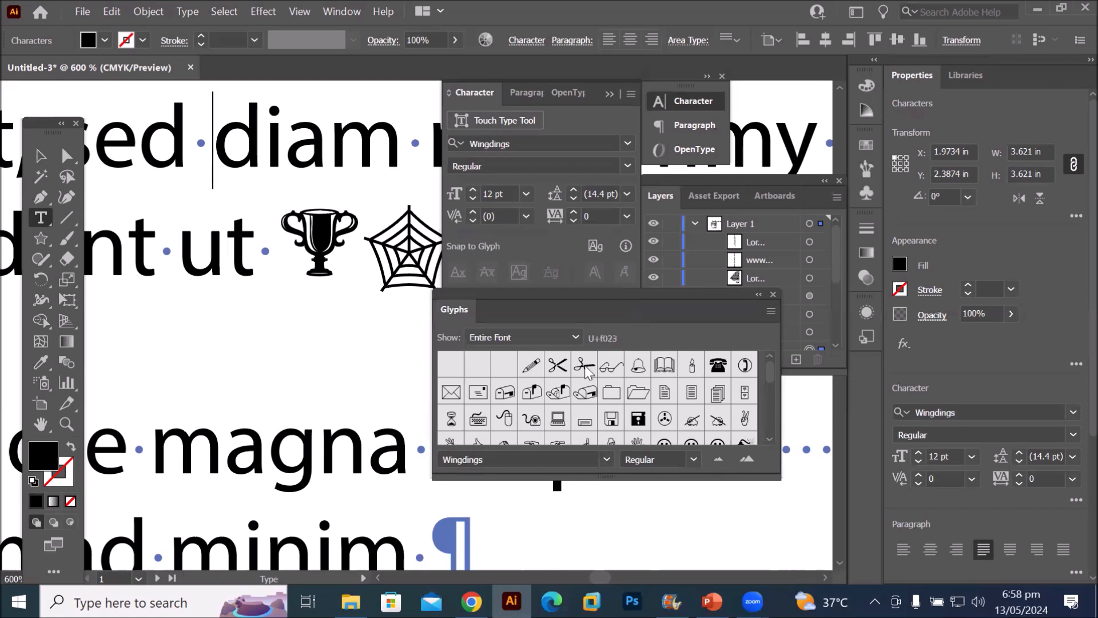
double_click(584, 366)
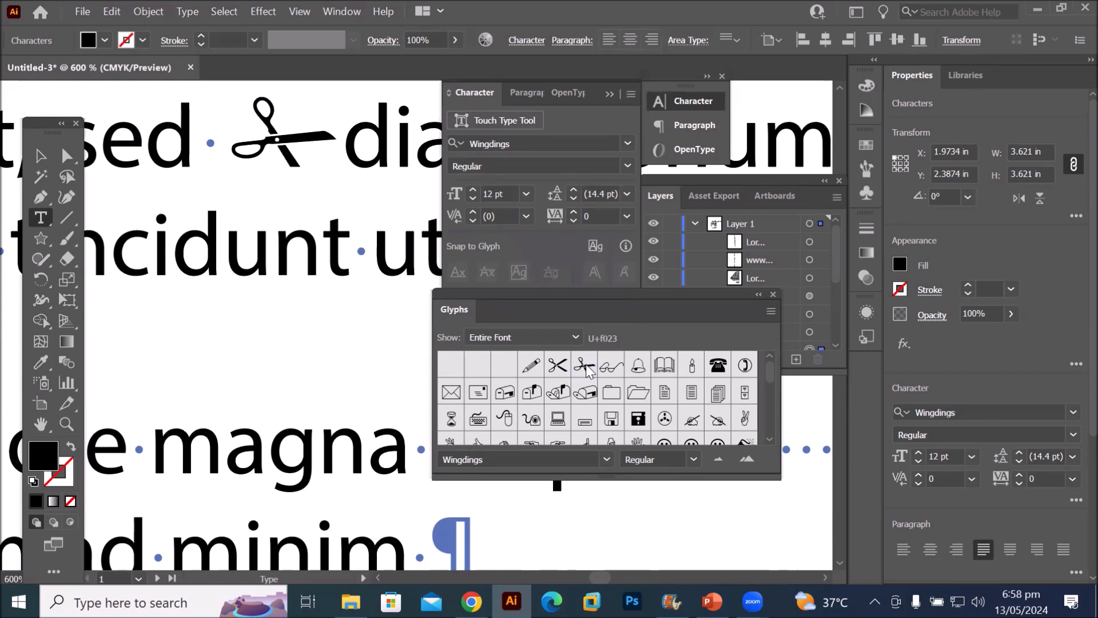
Insert the black floppy disk glyph from the Wingdings font before "diam" and collapse the Character settings
double_click(638, 417)
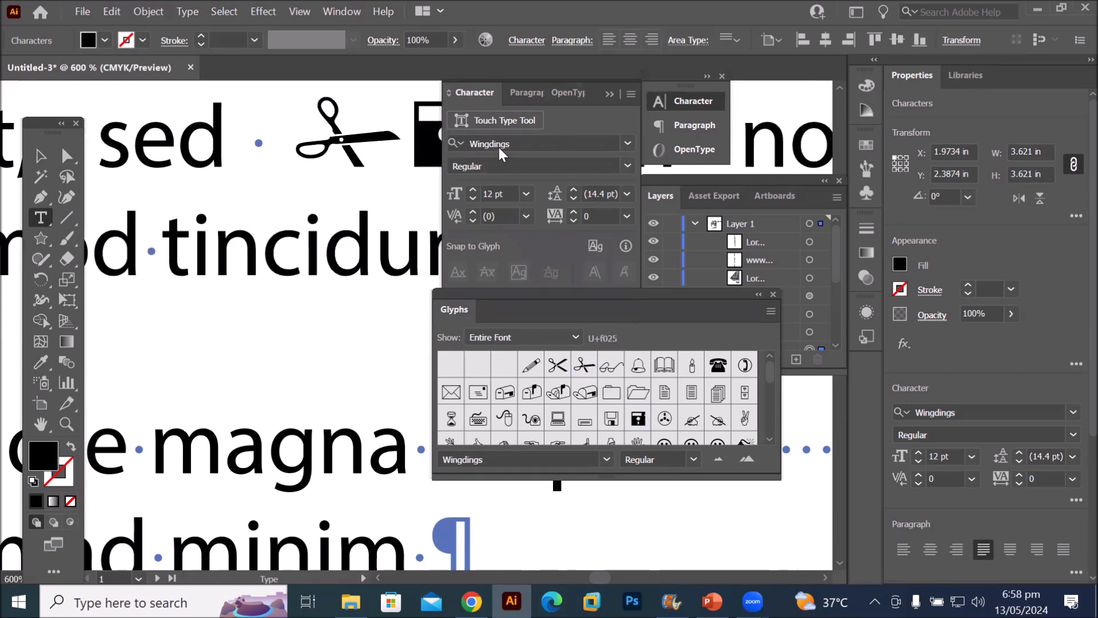
click(610, 96)
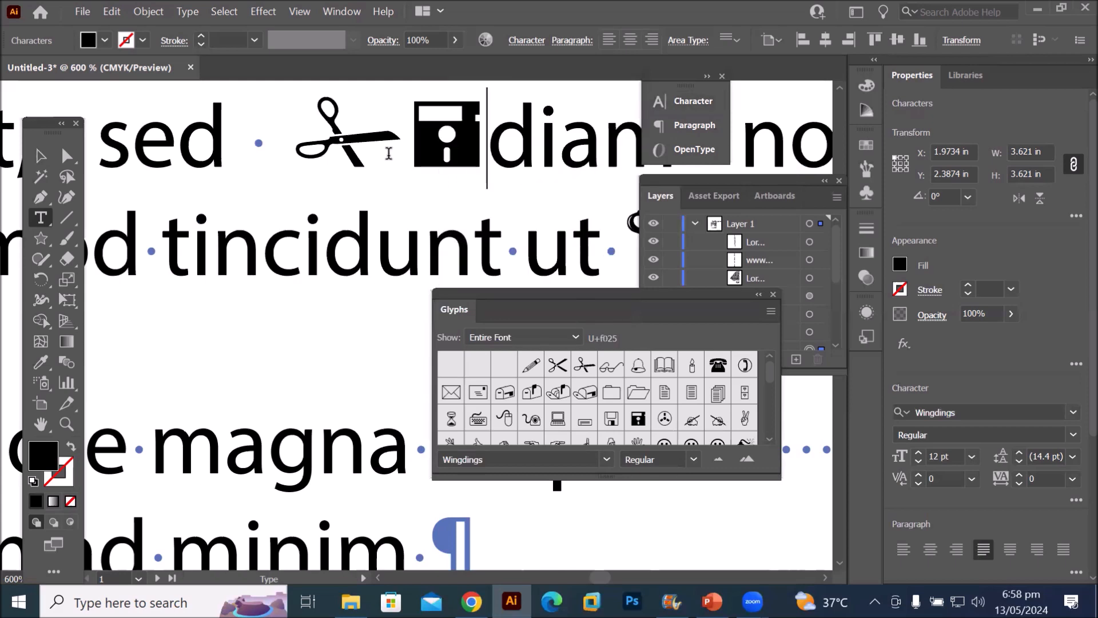
Move the Glyphs collection off the artwork so it sits beneath the Layers list, clear of both artboards
click(41, 220)
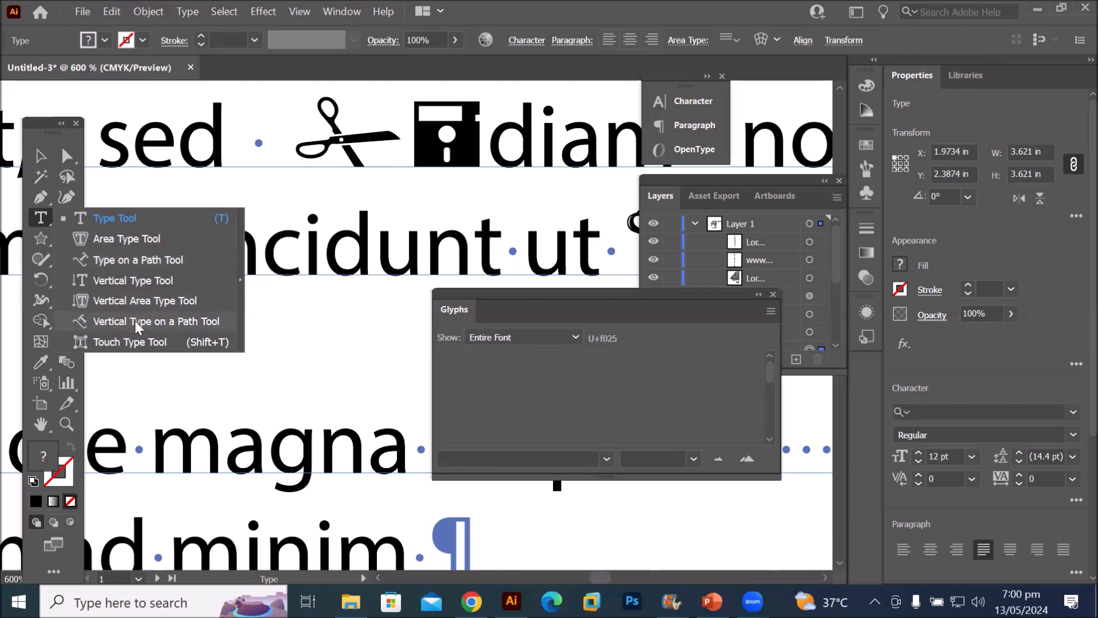
click(219, 344)
scroll(222, 345, down, 3)
scroll(223, 346, down, 7)
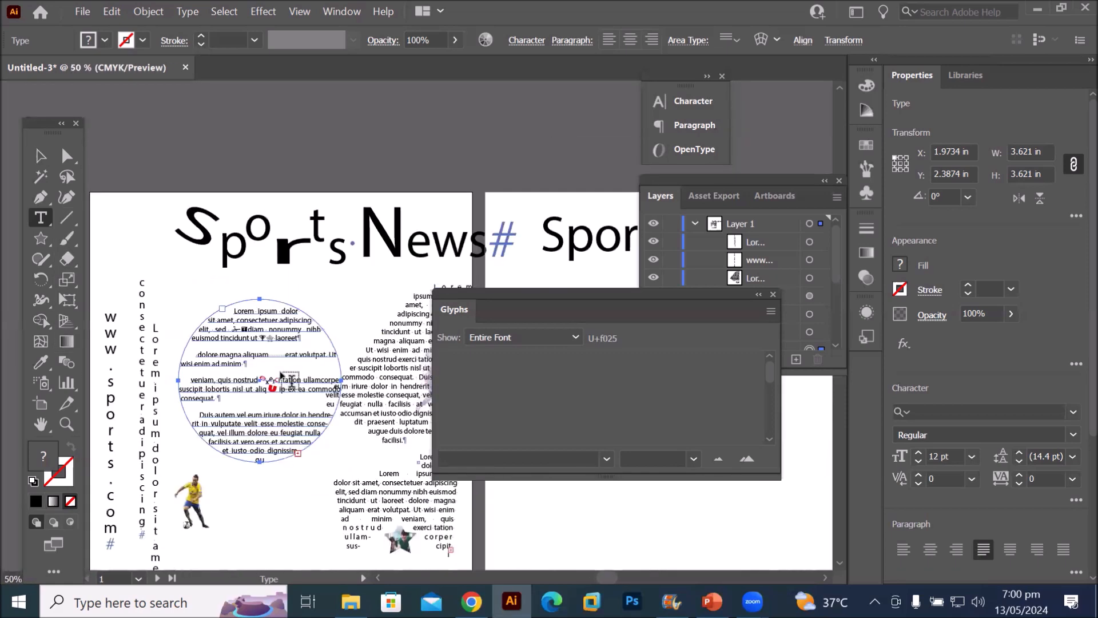
drag(519, 299, 645, 363)
scroll(478, 406, up, 1)
scroll(479, 406, up, 1)
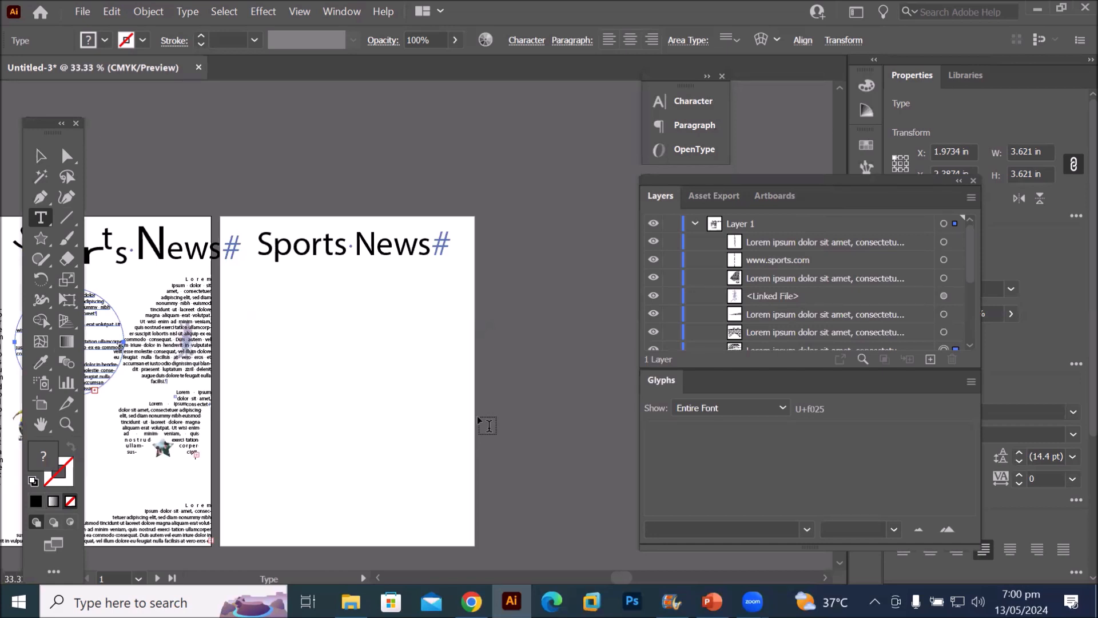
Draw a circle about 4.68 in wide below the second artboard's heading and give it the default white fill and black stroke
click(42, 236)
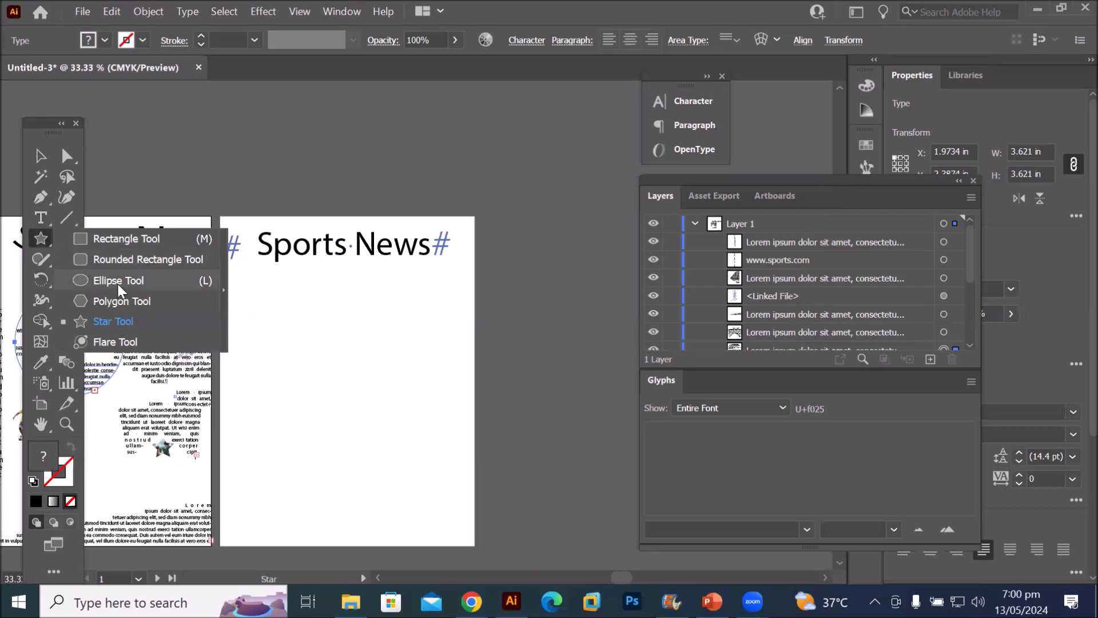
click(118, 283)
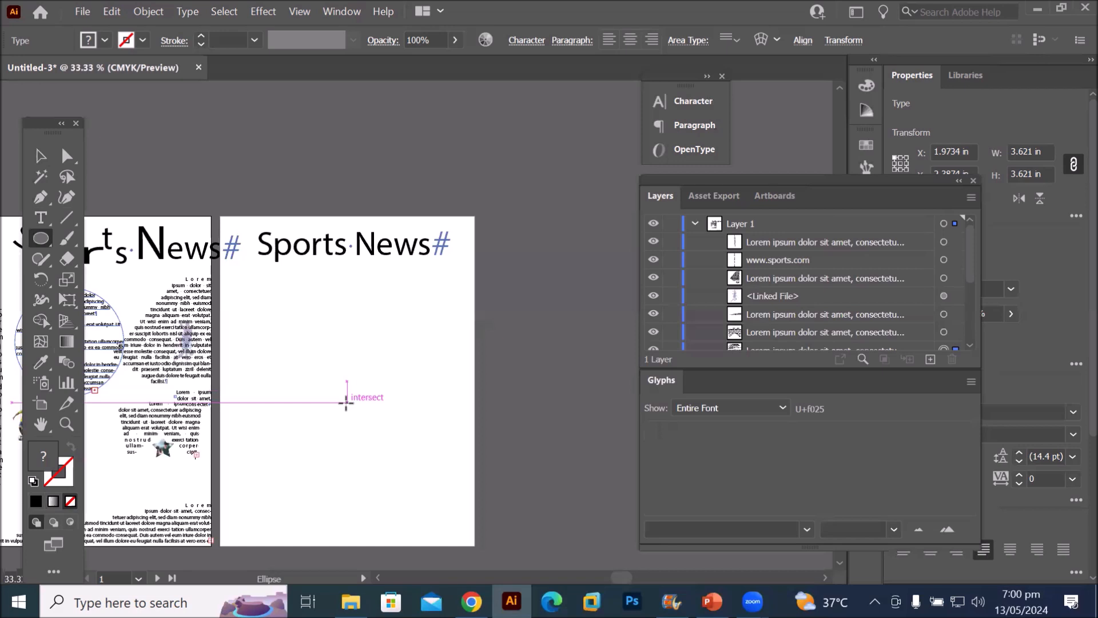
drag(348, 382, 396, 453)
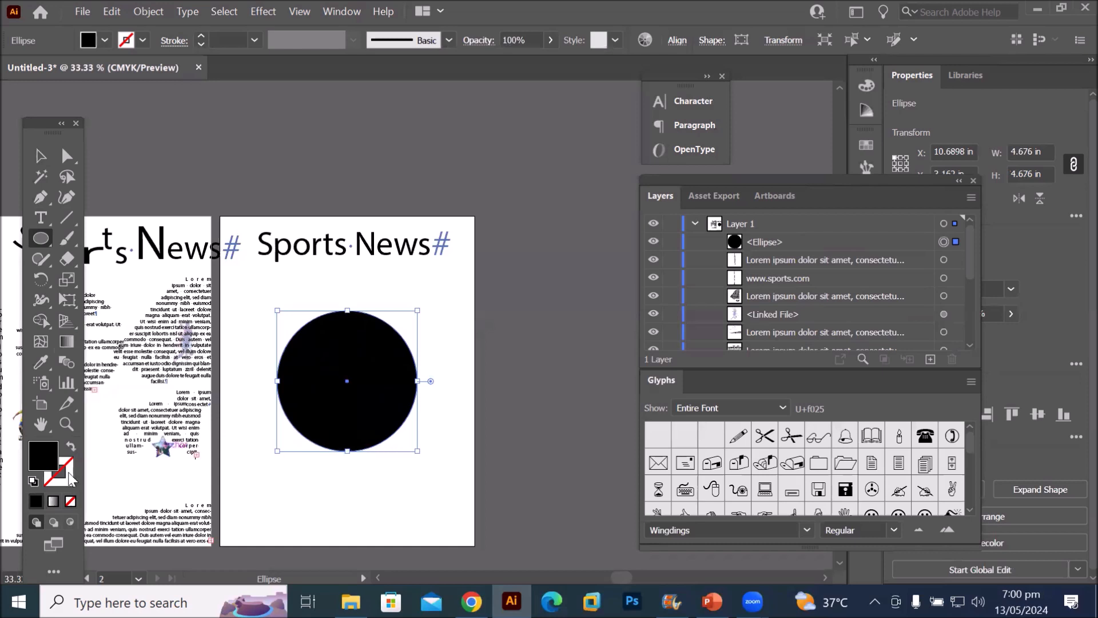
click(33, 482)
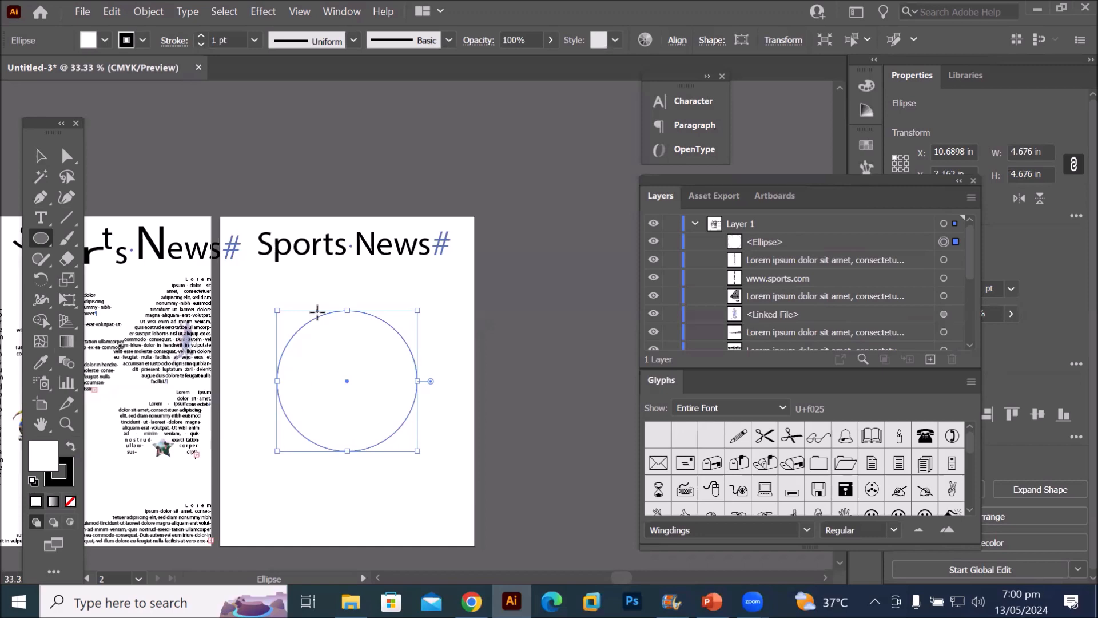
scroll(317, 311, up, 2)
scroll(317, 310, down, 1)
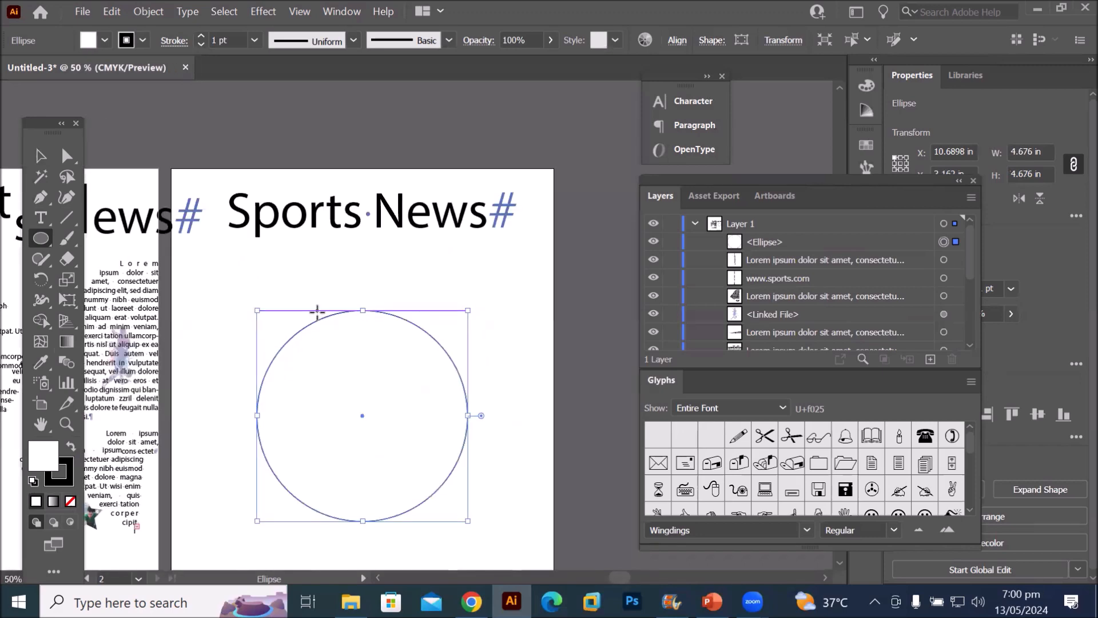
click(39, 216)
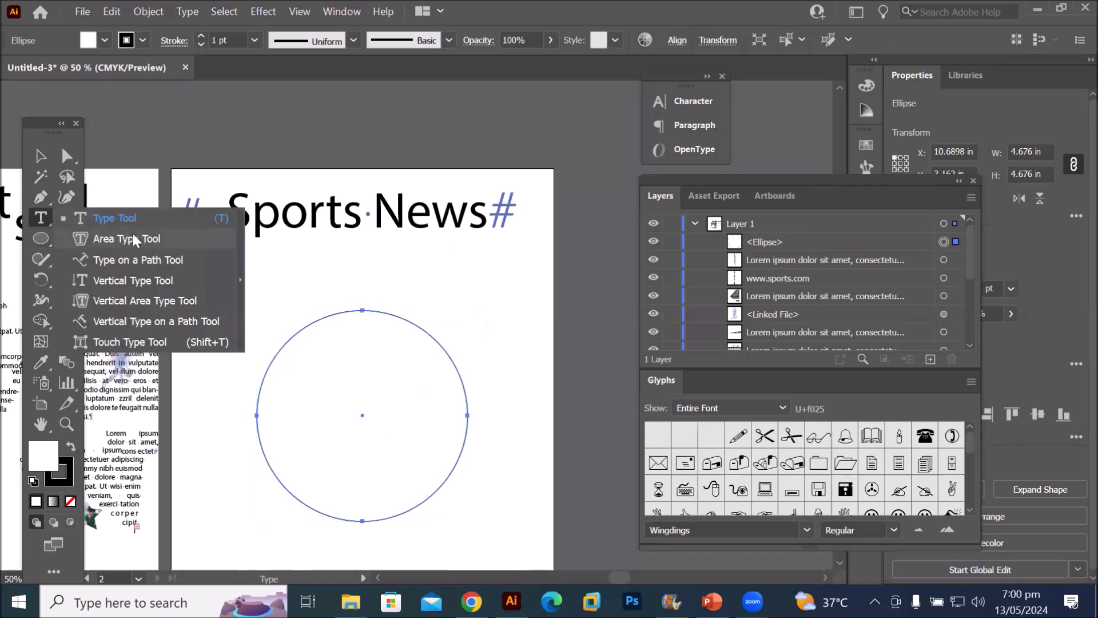
click(123, 260)
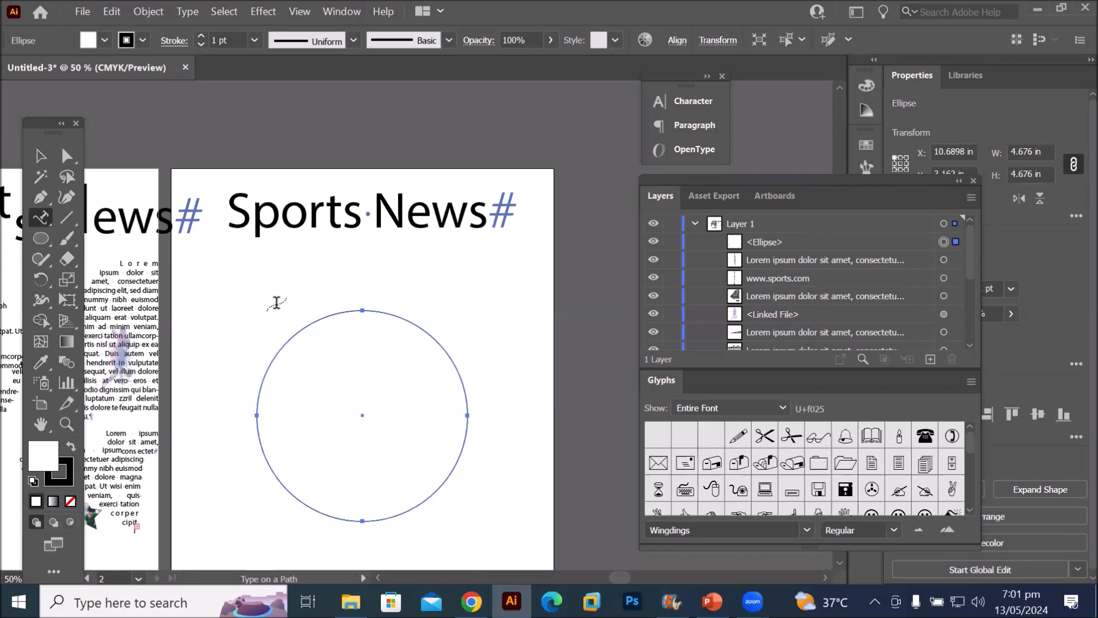
click(257, 406)
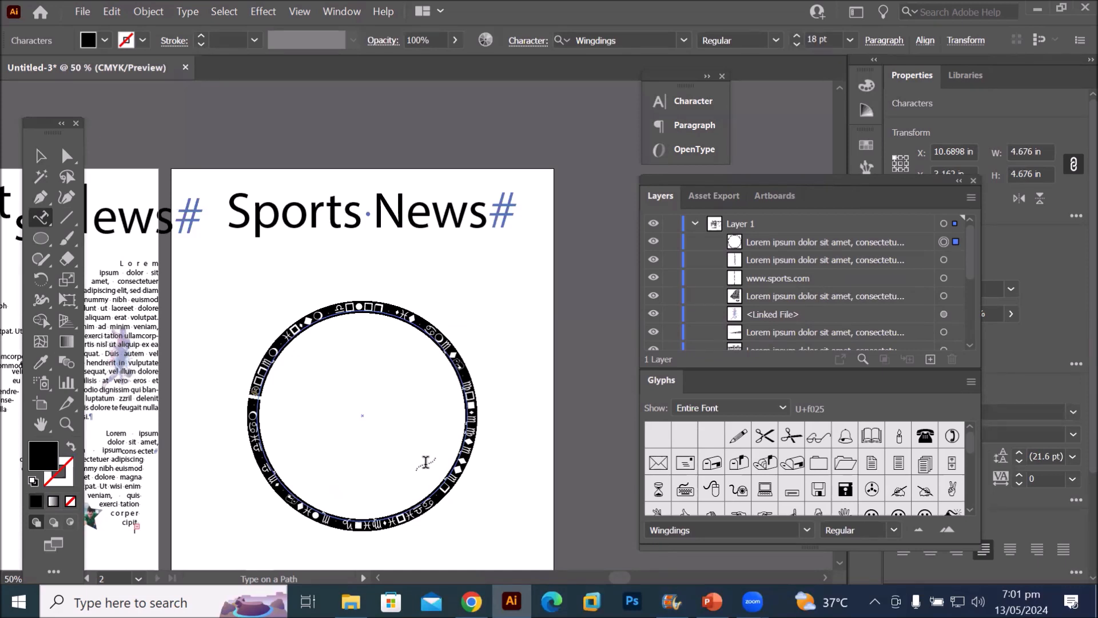
click(682, 40)
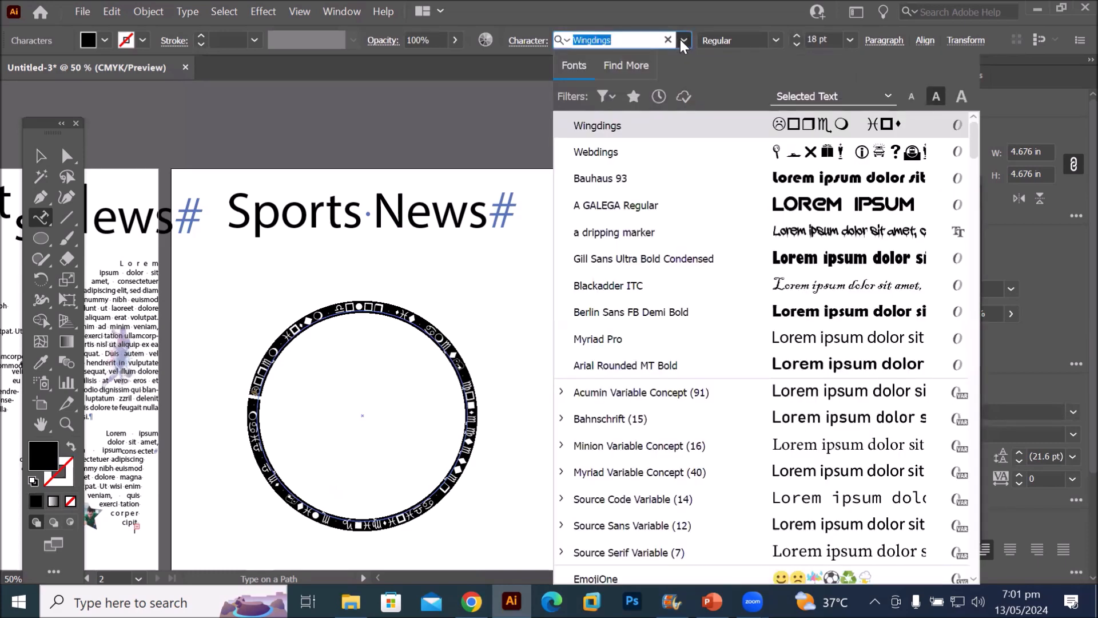
click(684, 39)
scroll(309, 332, up, 8)
scroll(338, 381, down, 10)
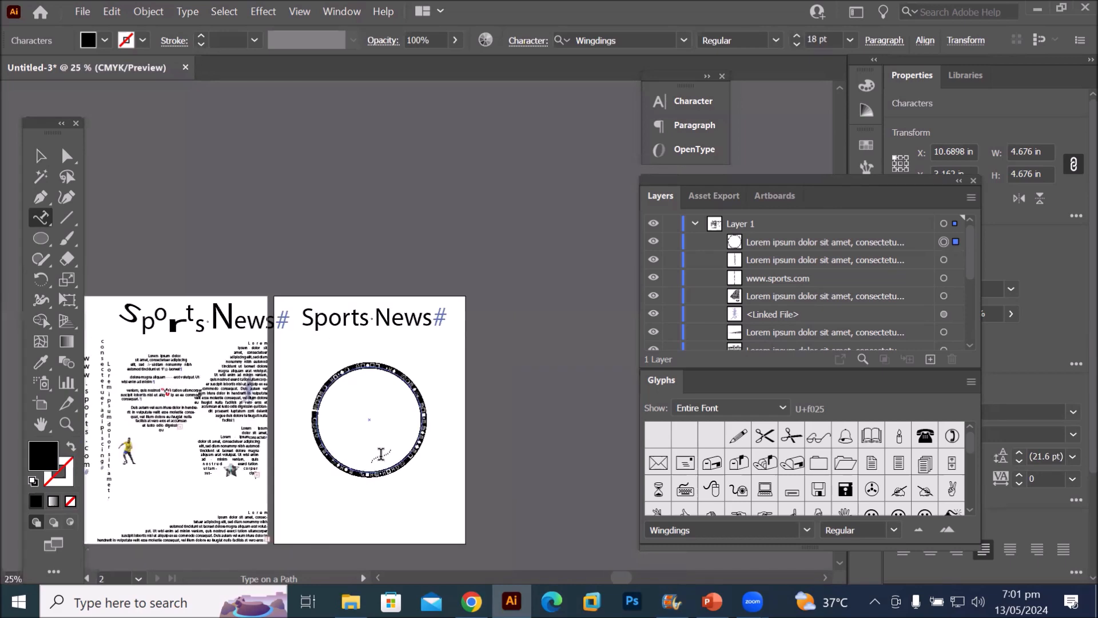
scroll(408, 459, up, 2)
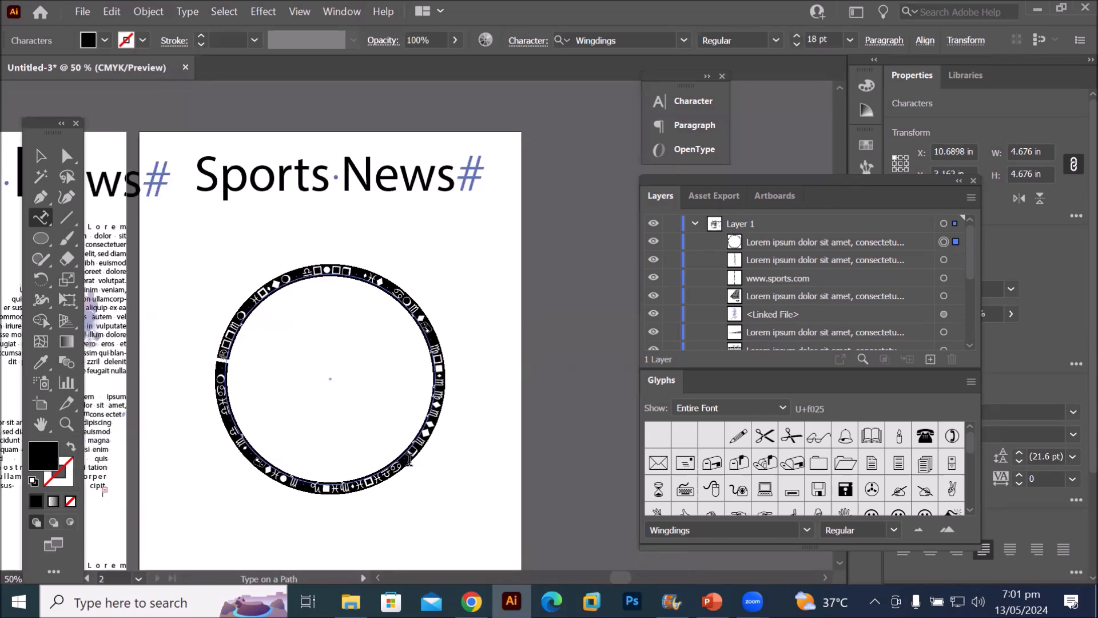
key(ctrl+z)
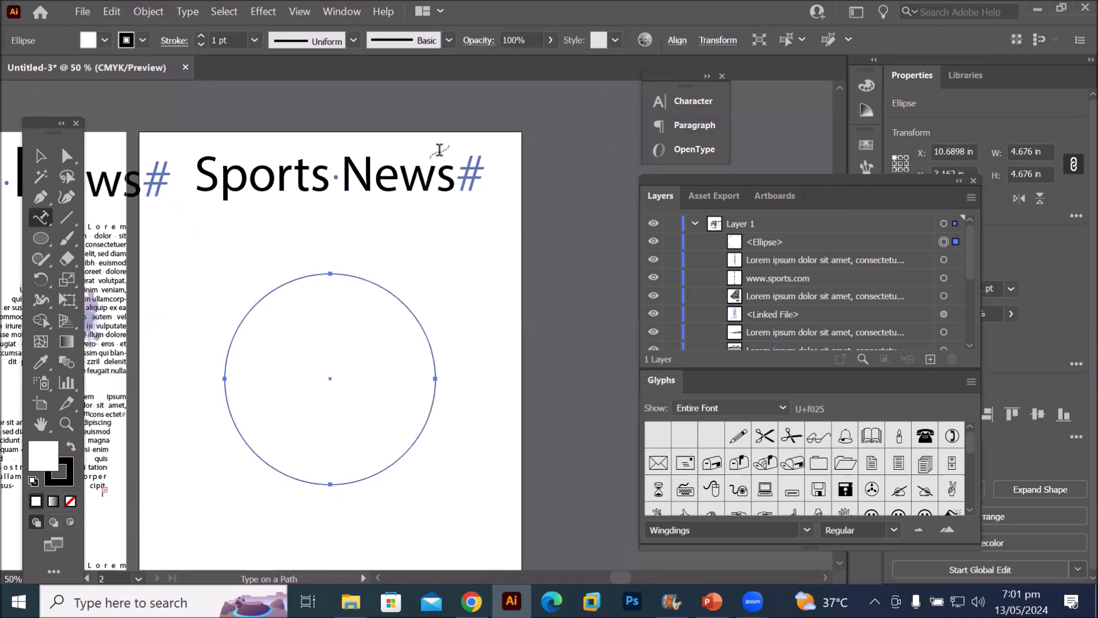
Place a "Lorem ipsum" placeholder text under the second artboard's Sports News heading and set its font to A GALEGA Regular
click(43, 220)
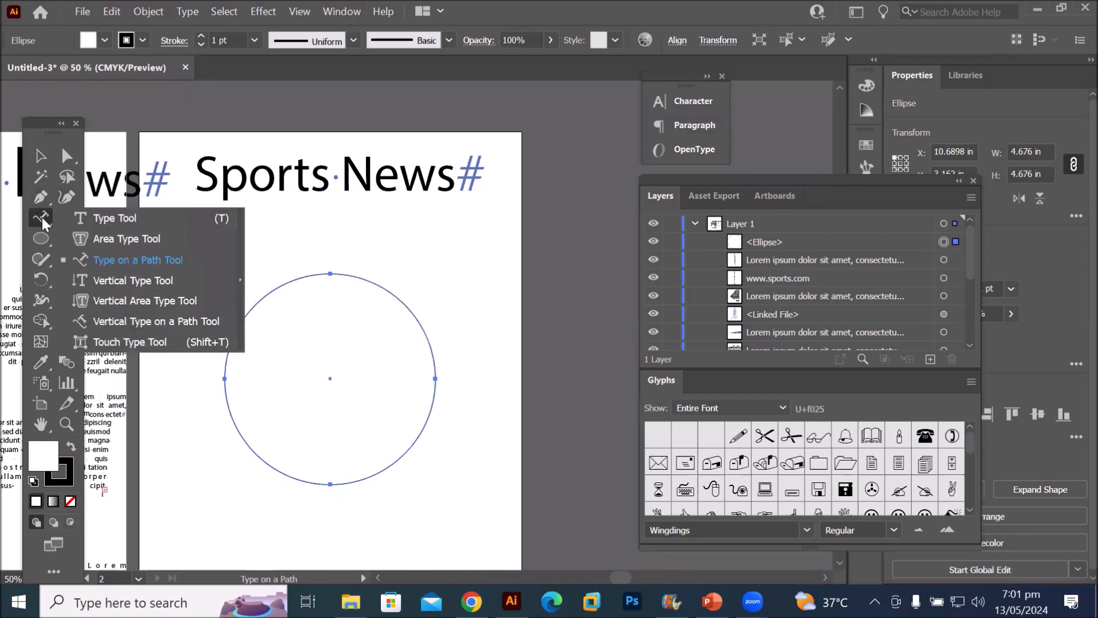
click(111, 214)
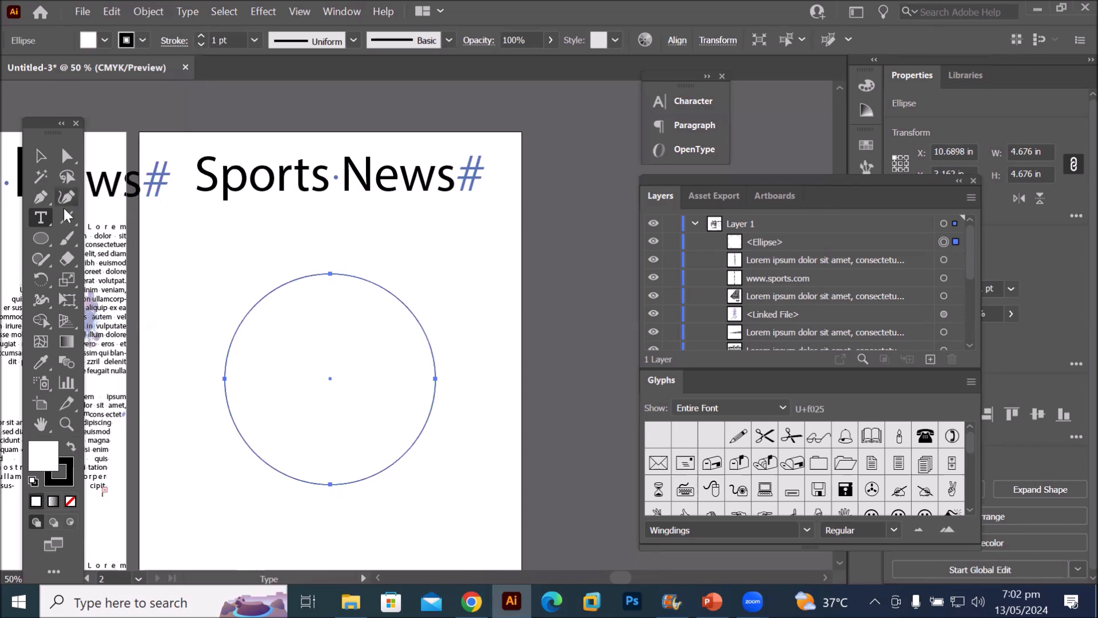
click(259, 215)
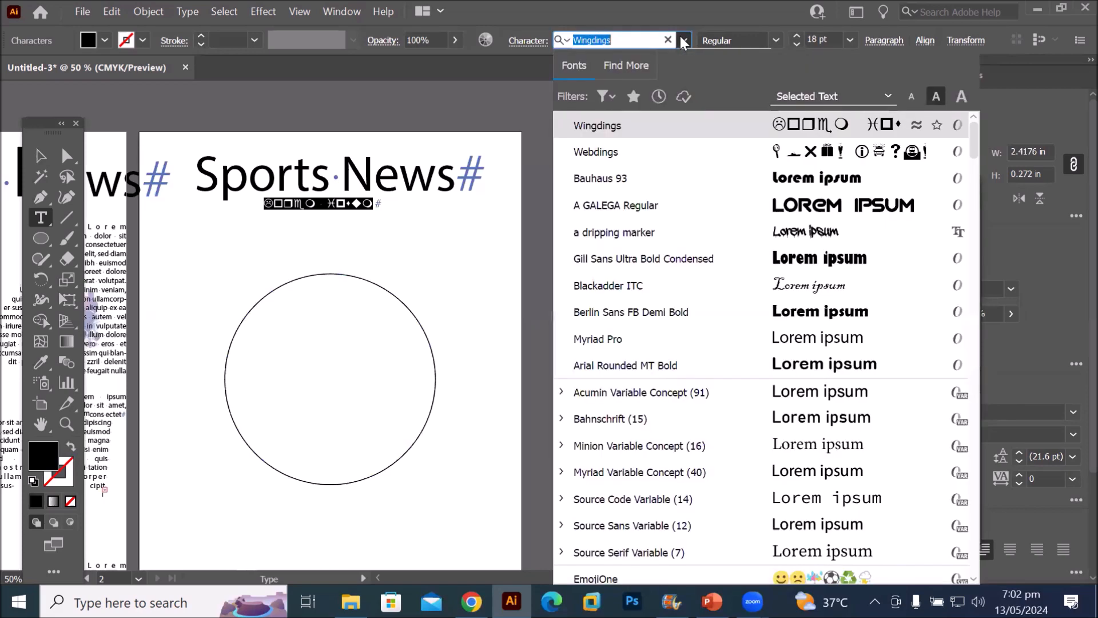
click(681, 36)
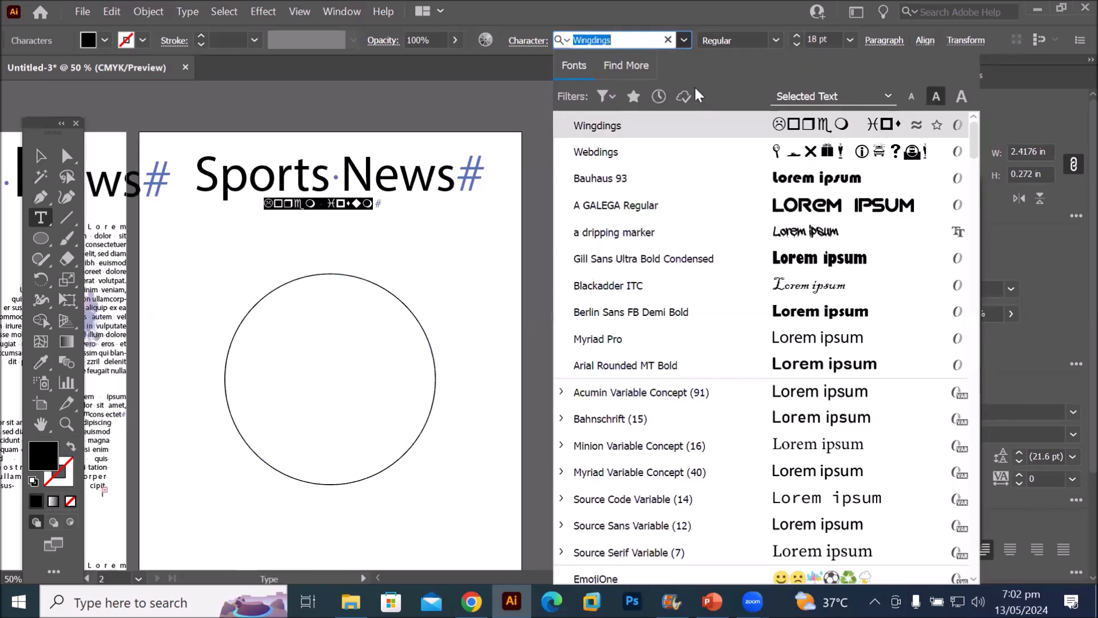
click(787, 207)
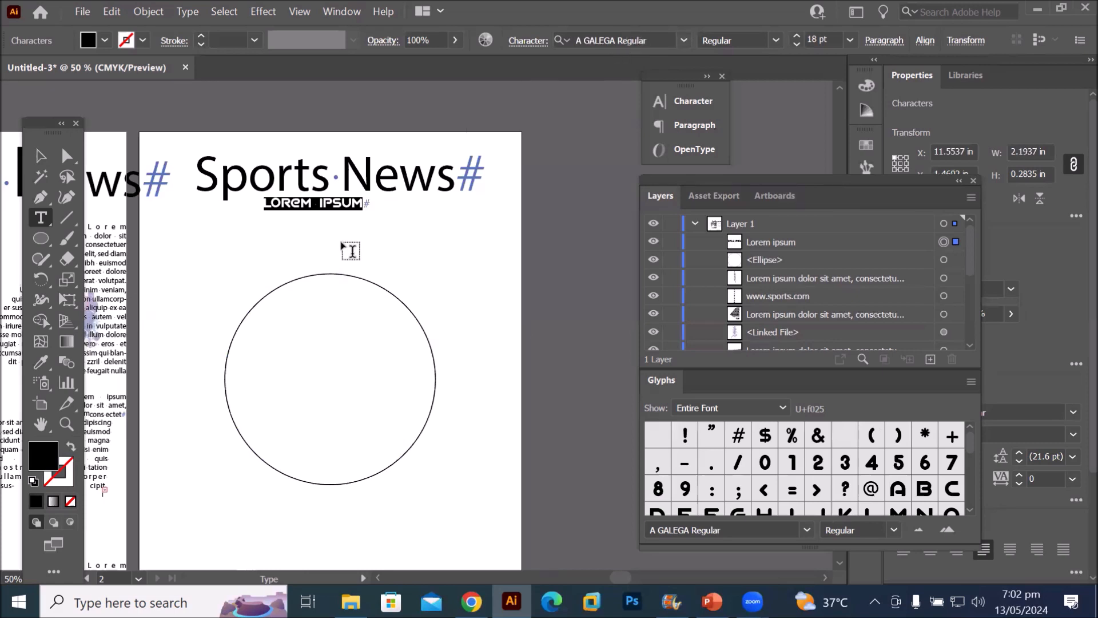
Start Type on a Path at the circle's left side and enter "ICT TRAININGS INSTITUE FOR GRA" along it
click(40, 217)
click(109, 261)
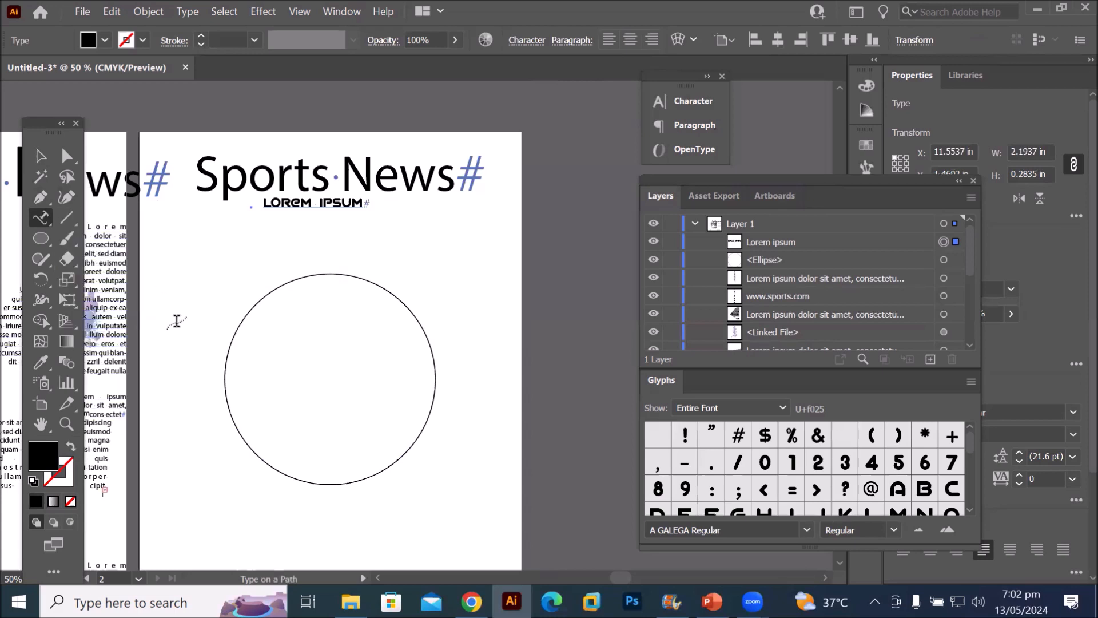
click(226, 357)
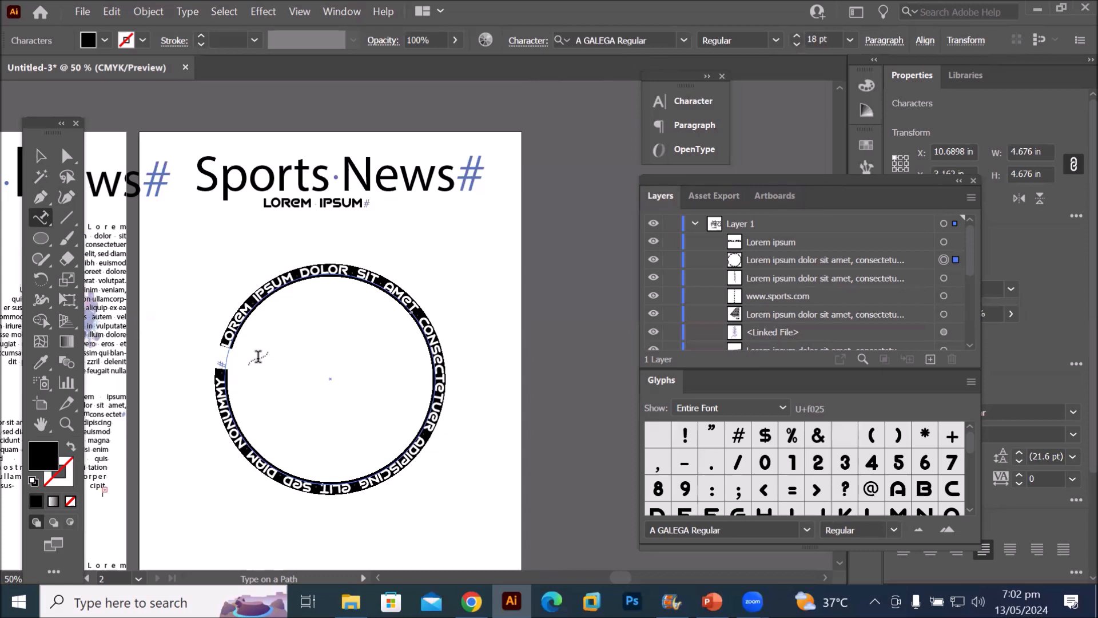
text(ICT TRAININGS INSTU)
key(BackSpace)
text(I)
key(BackSpace)
text(ITUE)
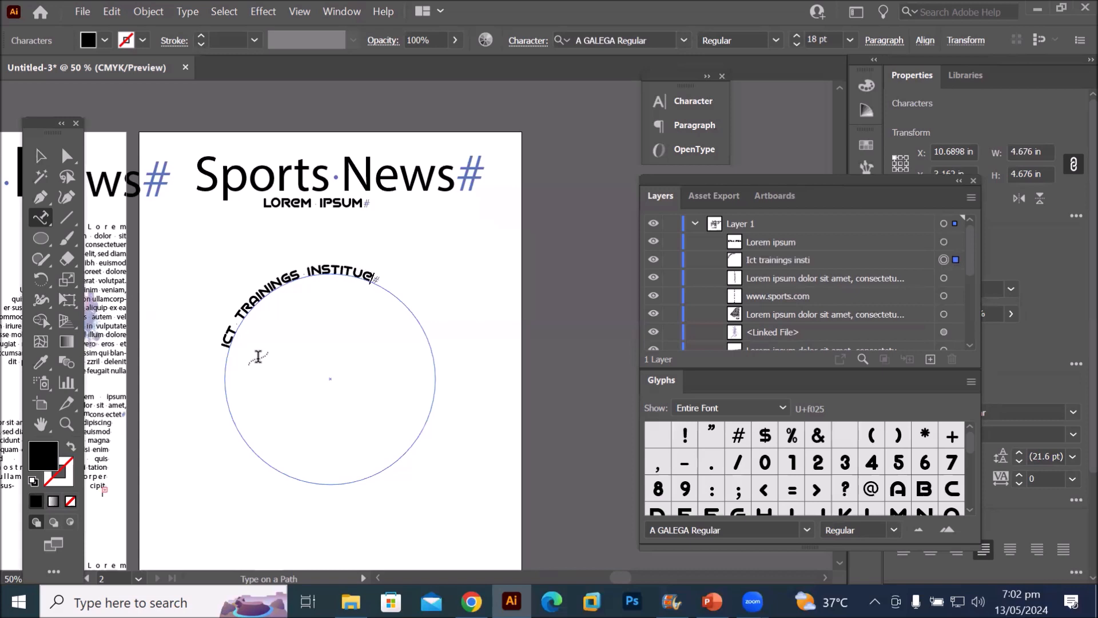
text( FOR GRA)
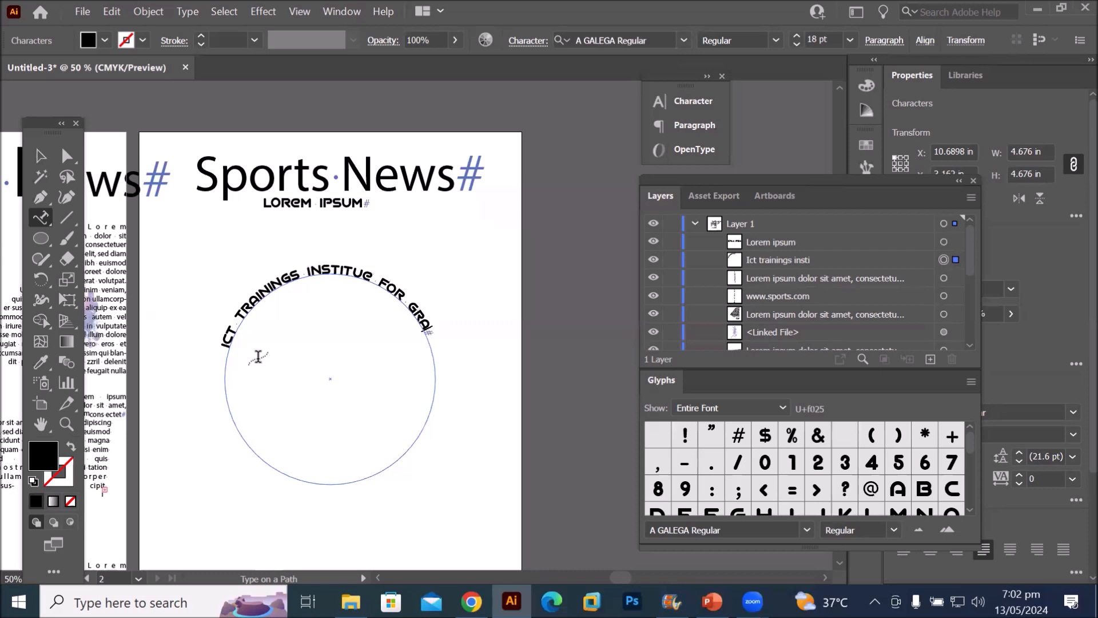
Complete the text on the circle so it reads "Ict trainings institue for graphic designers"
text(PHIC DESI)
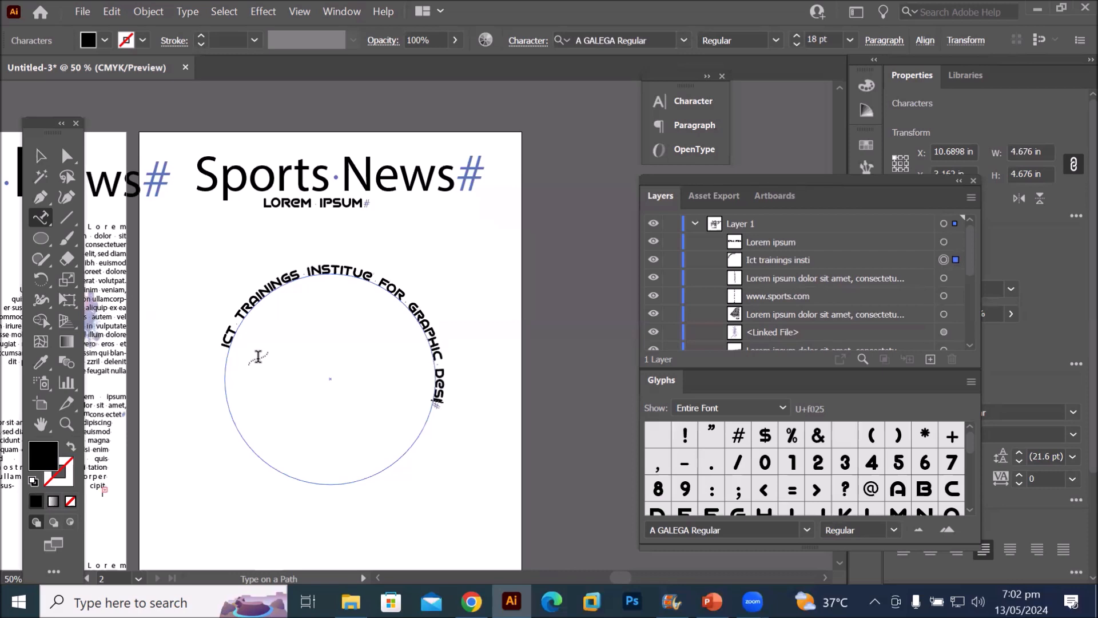
text(GNERS)
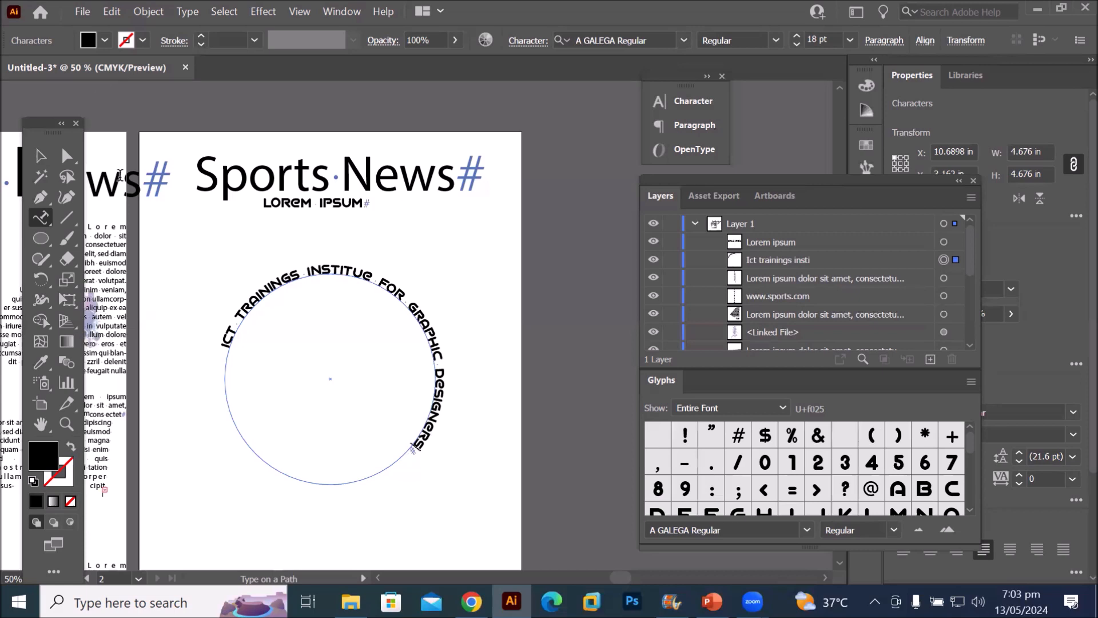
click(34, 154)
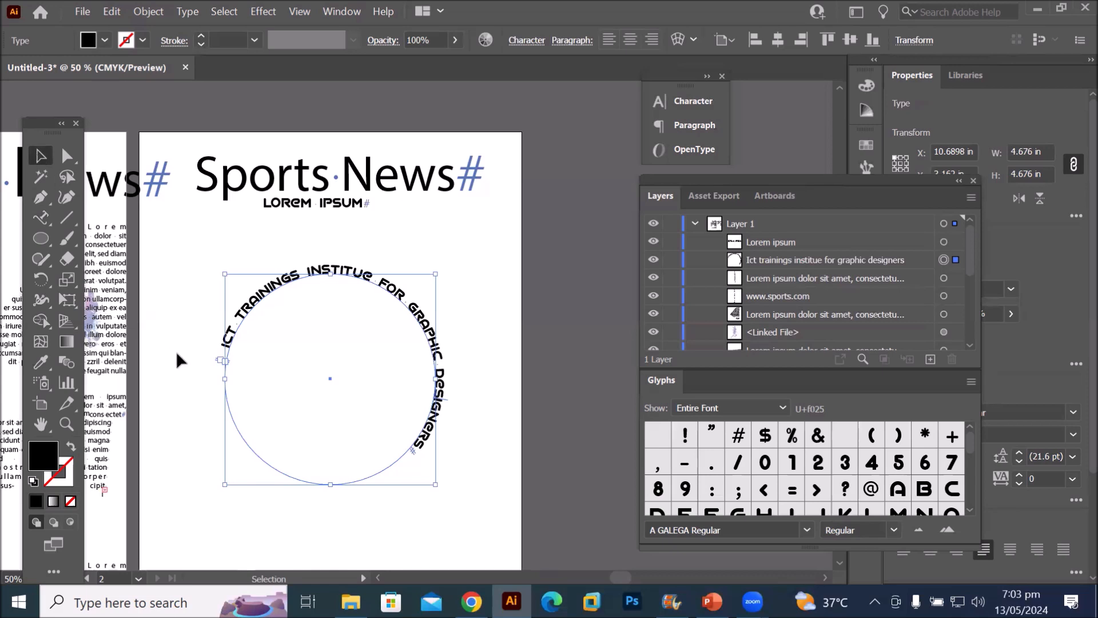
Examine the bracket handles at the start of the circular text and the end-of-text mark after "designers"
scroll(231, 390, up, 3)
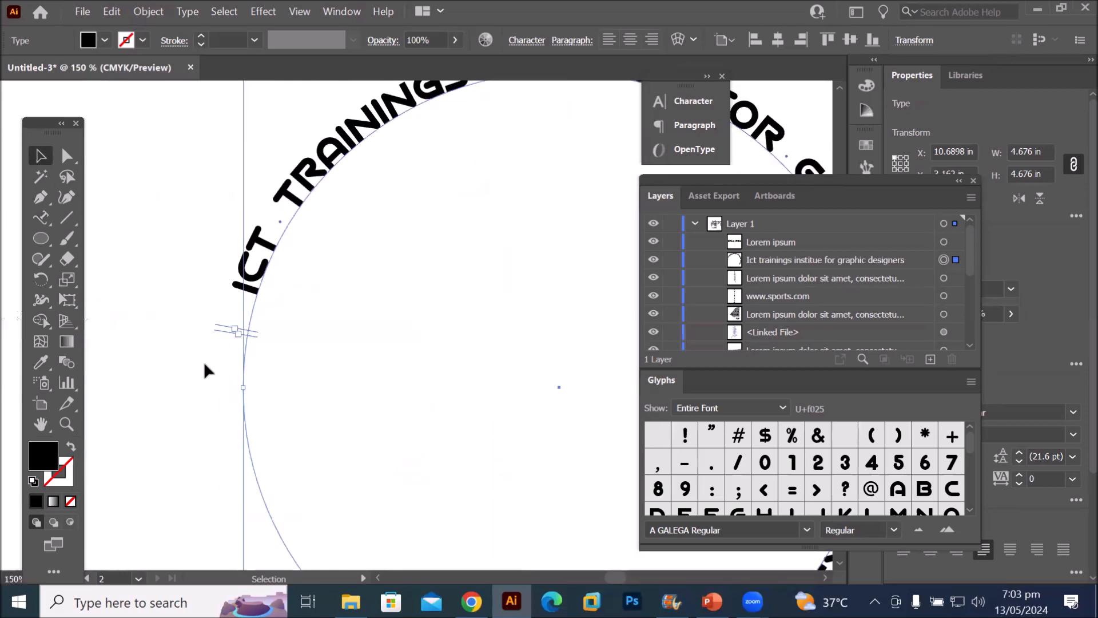
scroll(247, 354, up, 8)
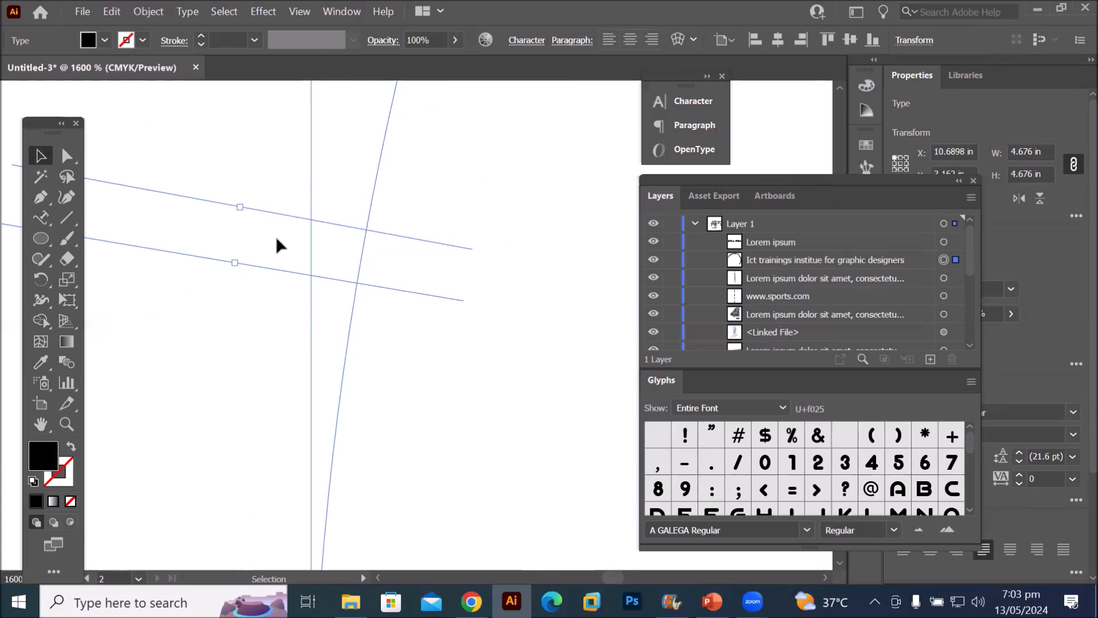
scroll(277, 241, down, 2)
scroll(277, 240, down, 3)
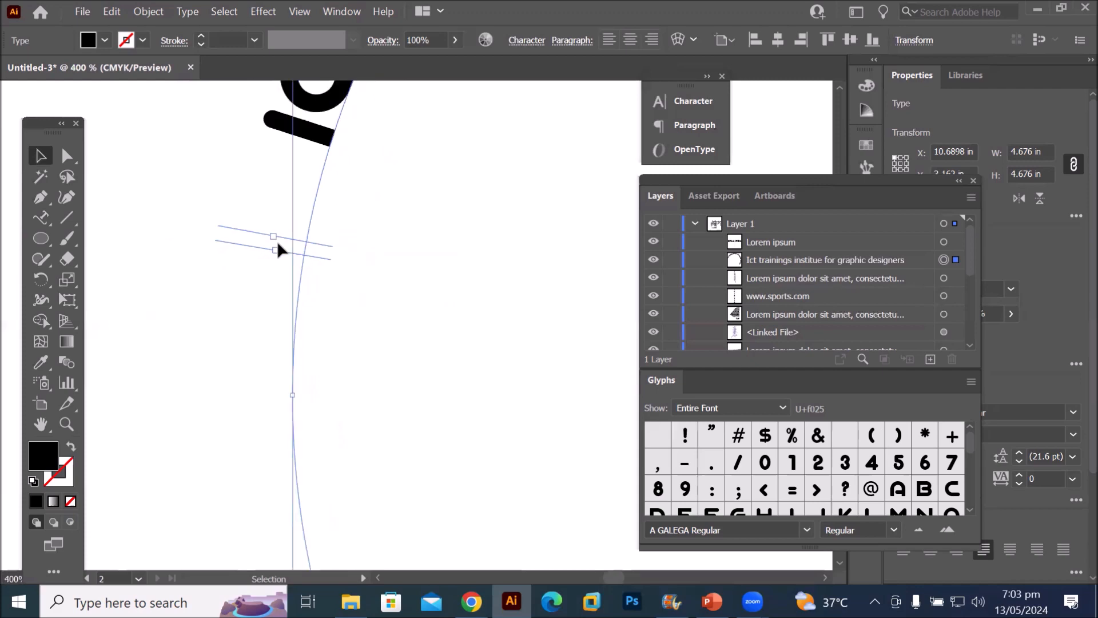
scroll(277, 241, down, 1)
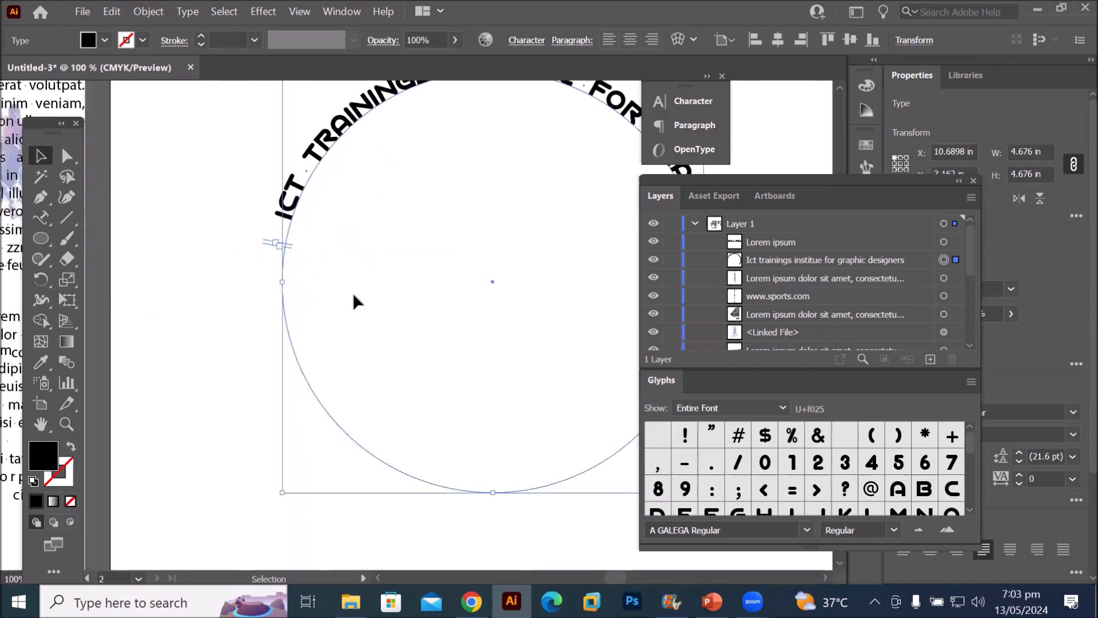
scroll(355, 293, down, 2)
scroll(551, 358, up, 4)
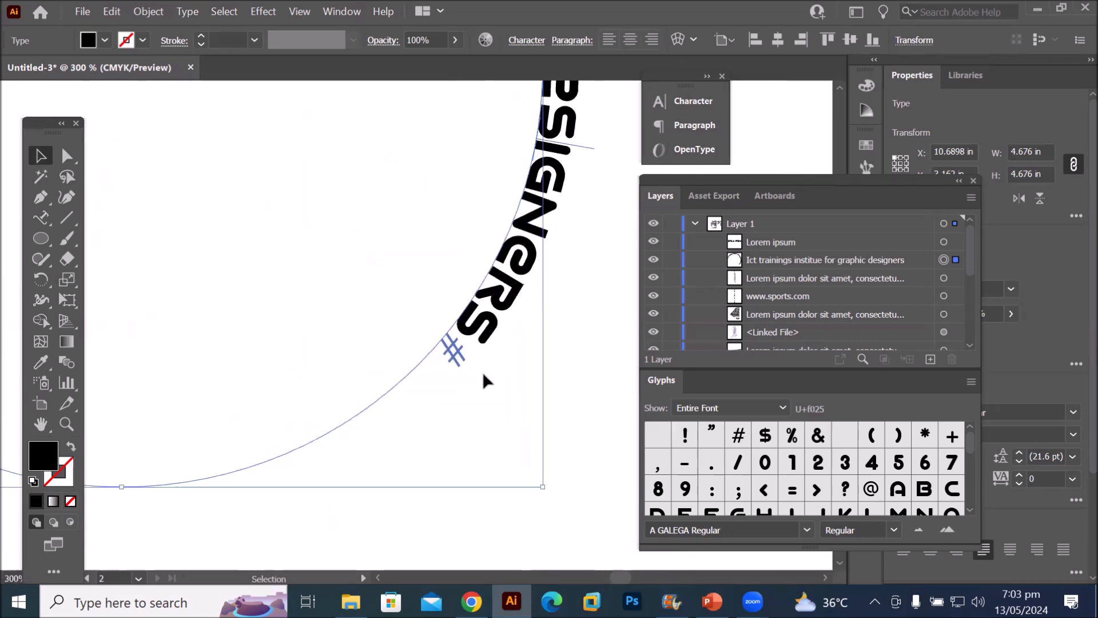
scroll(483, 371, down, 3)
scroll(482, 371, up, 1)
scroll(475, 373, up, 3)
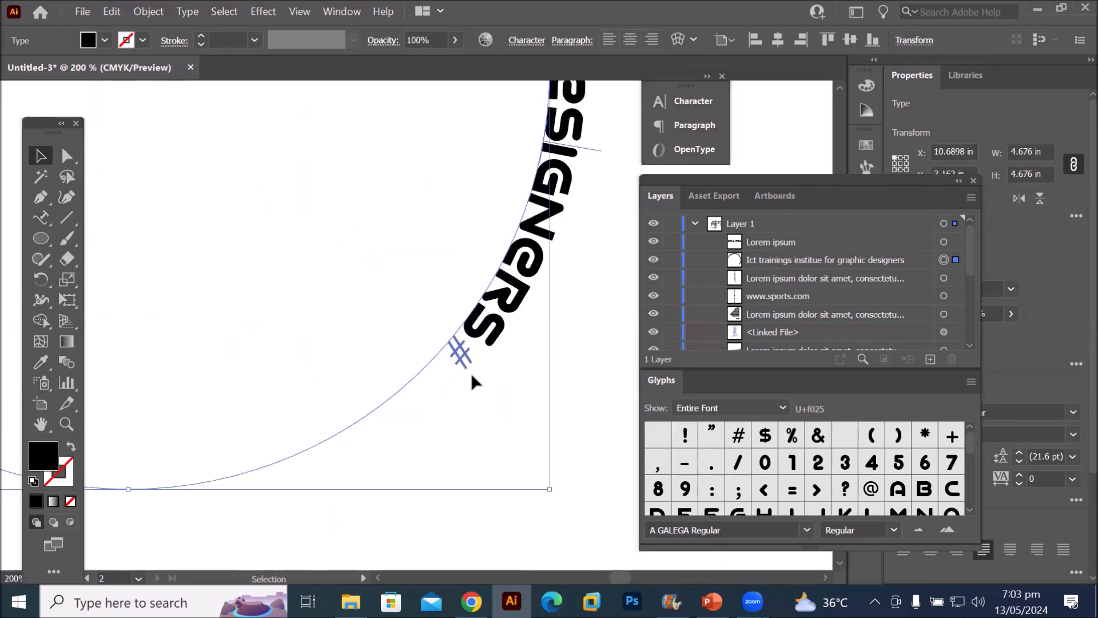
scroll(448, 344, down, 1)
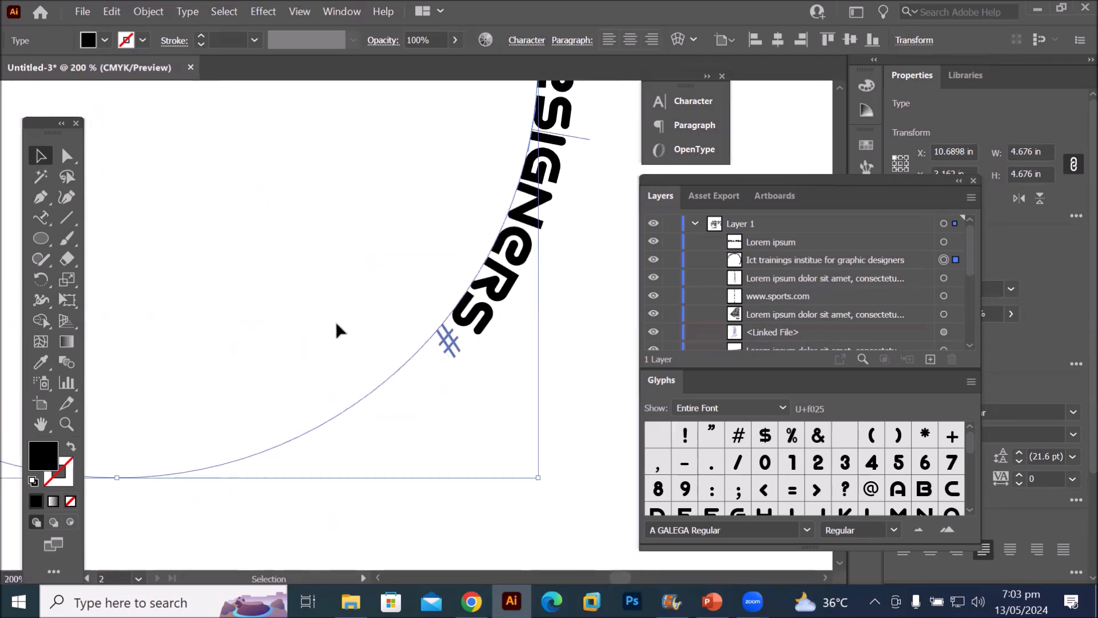
scroll(335, 321, down, 1)
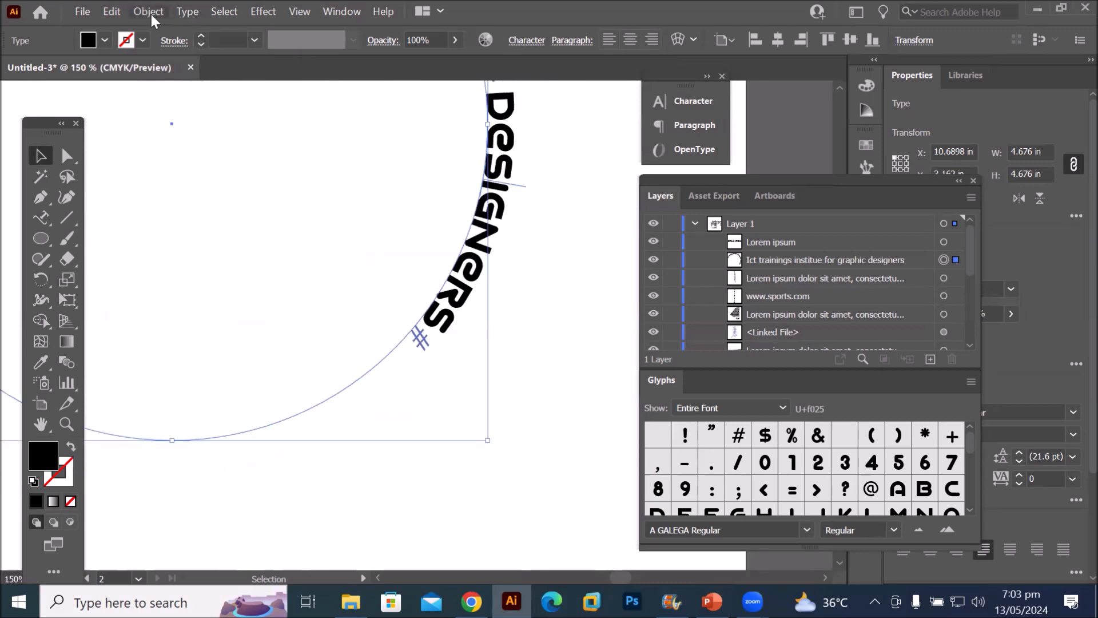
Turn off the display of hidden characters, deselect the circular text and bring the whole ring of text into view
click(191, 12)
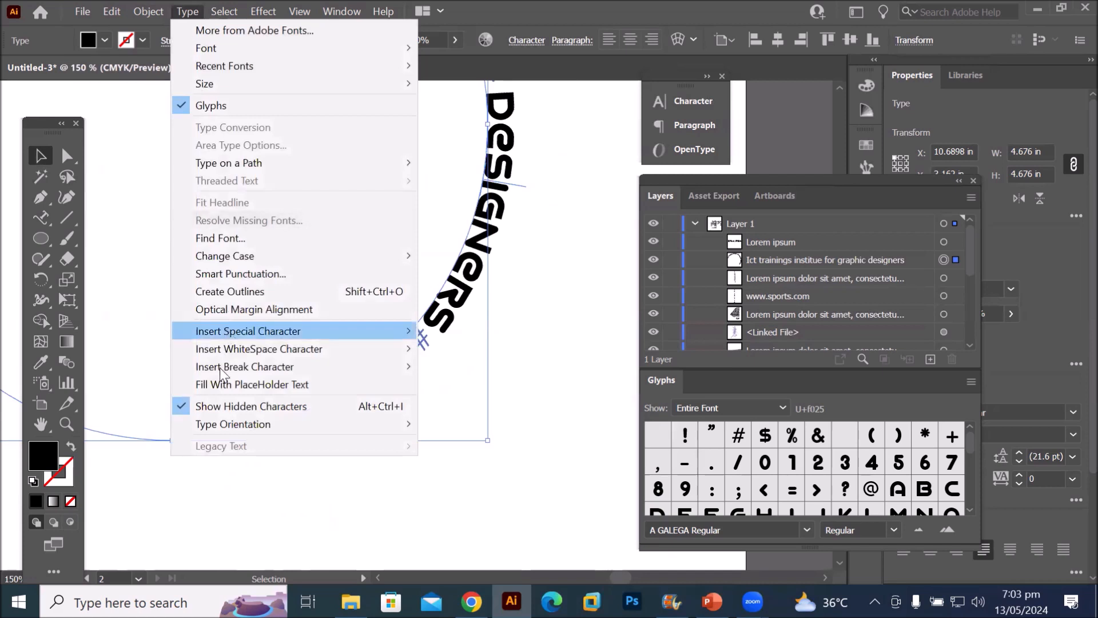
click(214, 407)
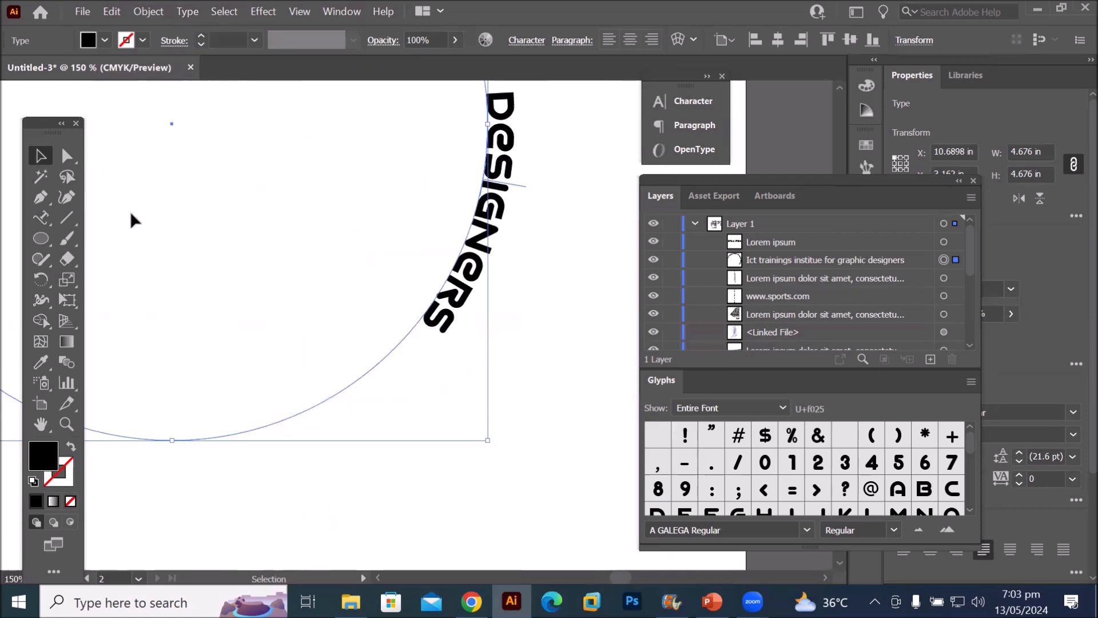
click(538, 475)
drag(275, 319, 451, 453)
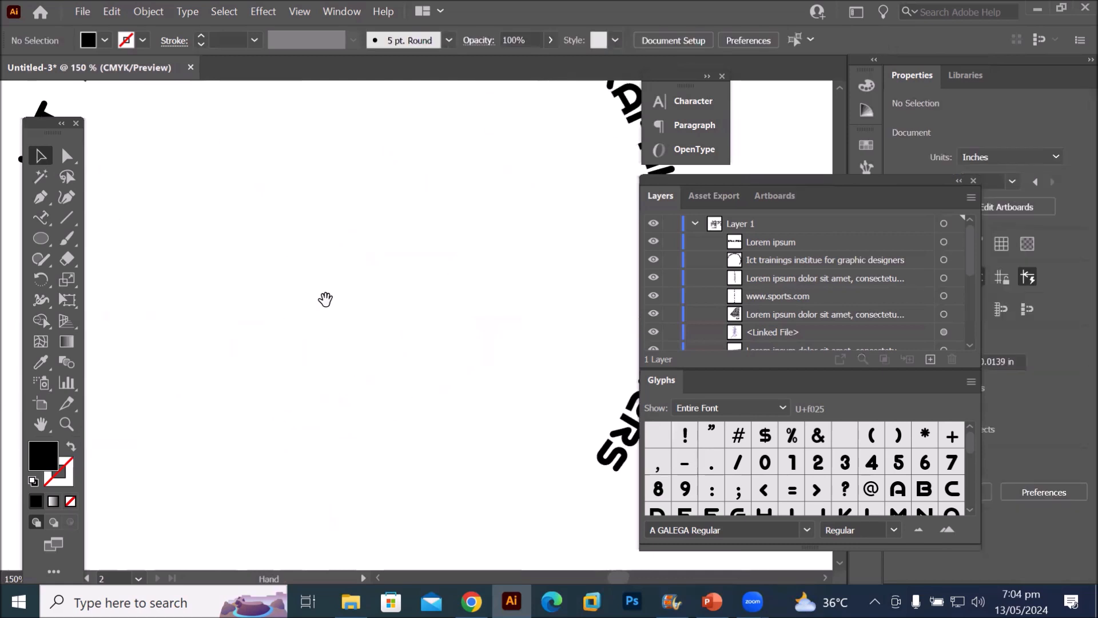
drag(317, 287, 347, 353)
scroll(362, 304, down, 3)
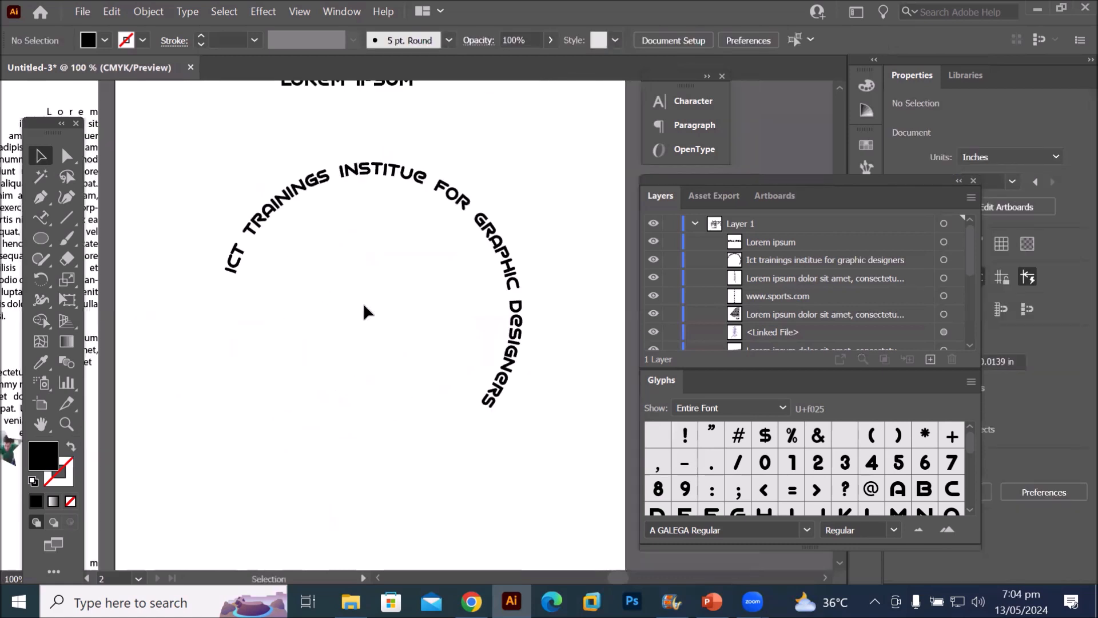
scroll(407, 355, up, 1)
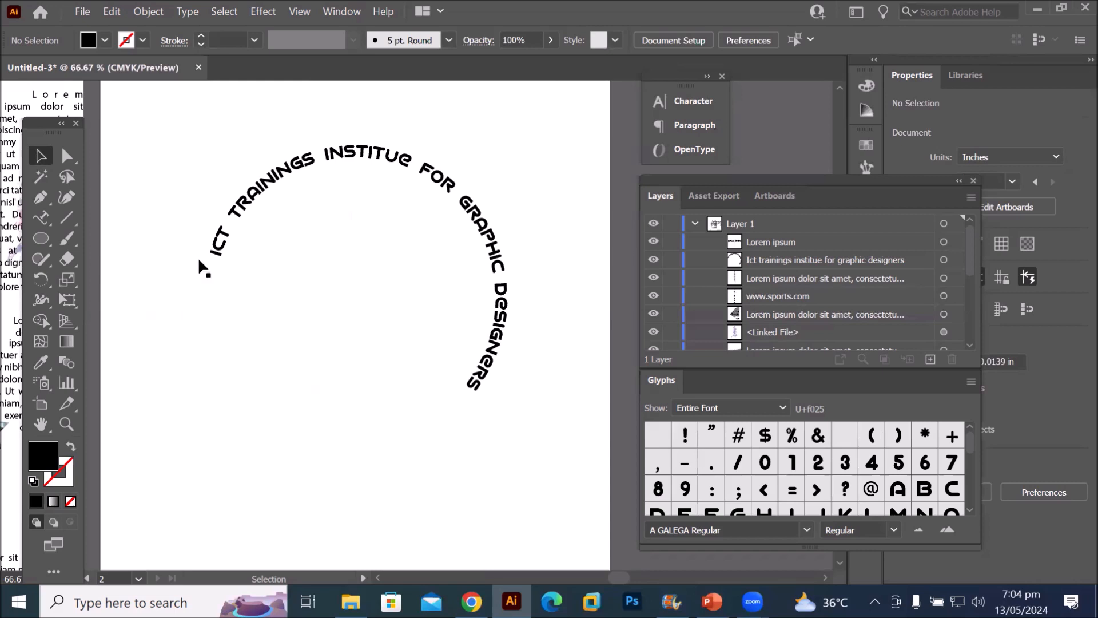
Switch from the Type on a Path tool to the regular Type tool and deselect the circular text
click(309, 169)
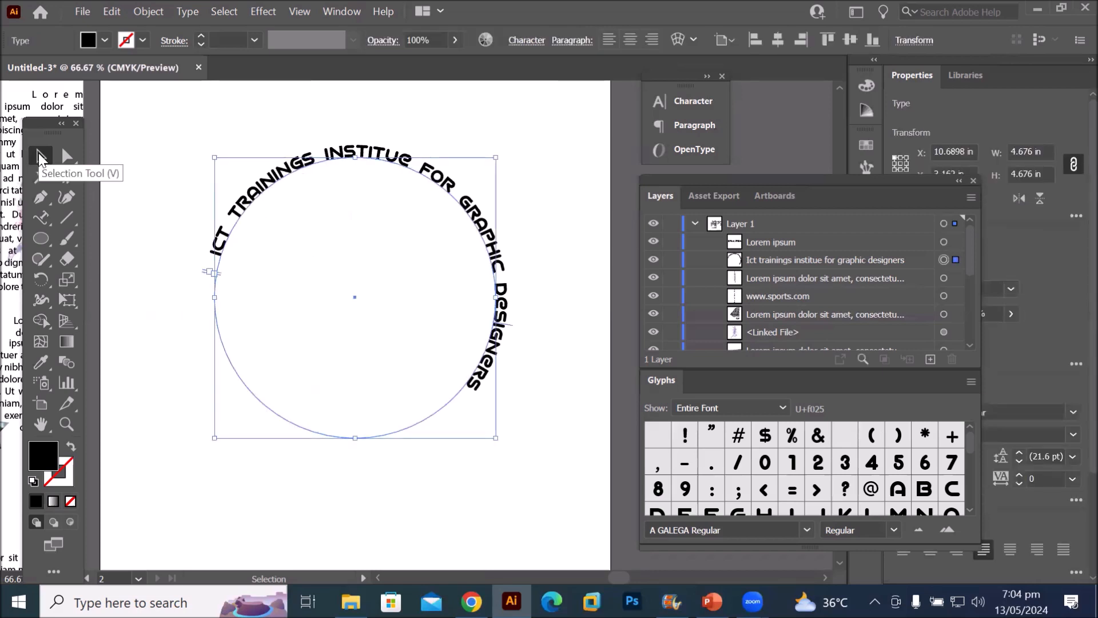
click(40, 220)
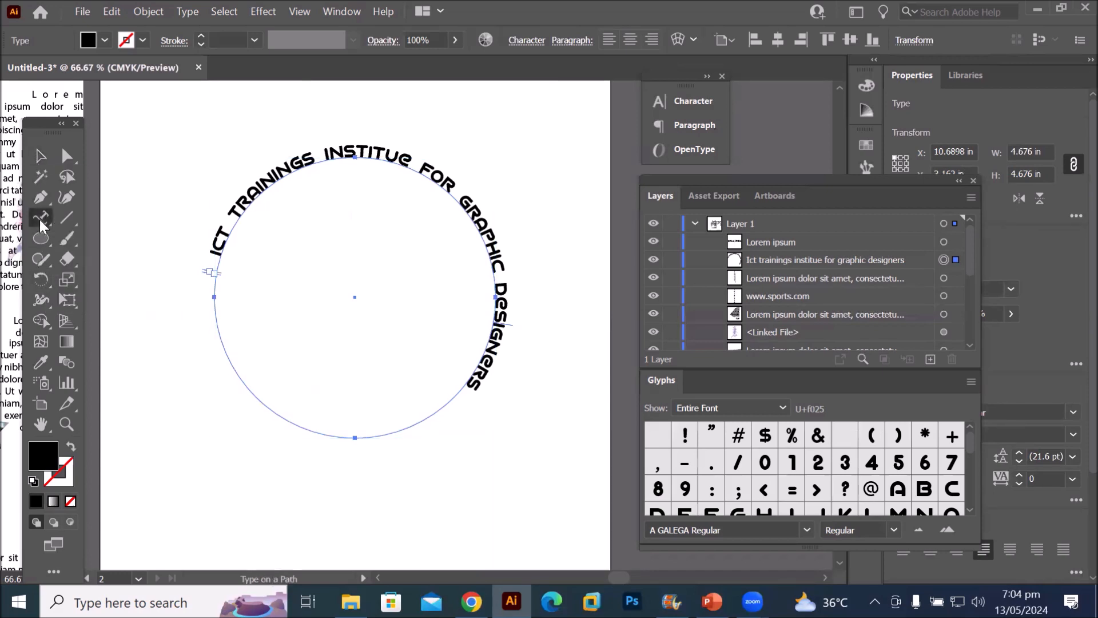
click(39, 220)
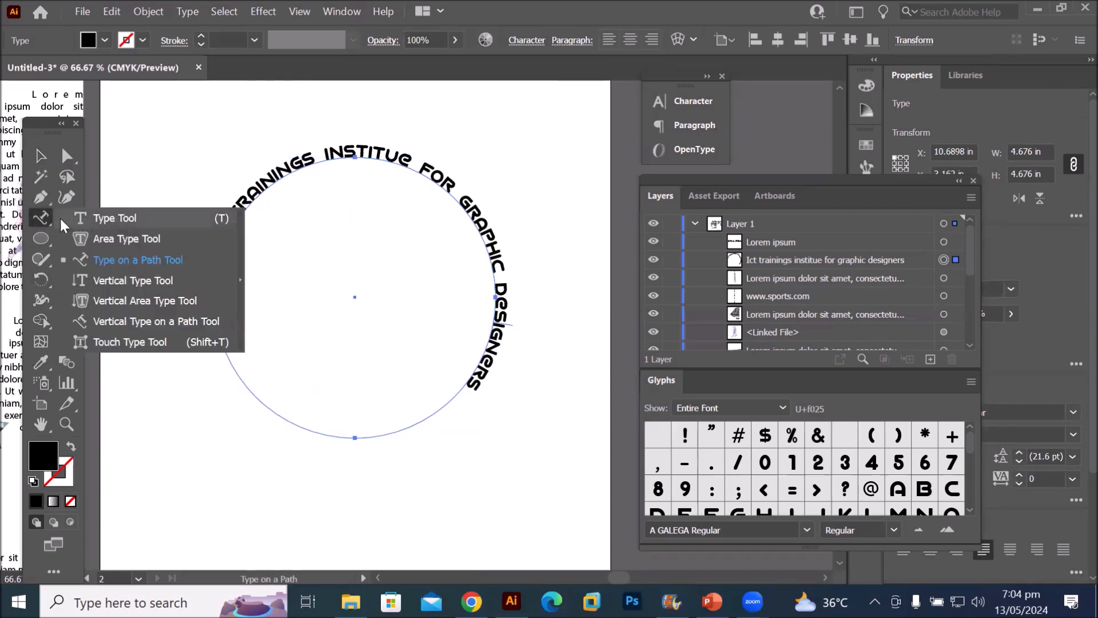
click(99, 221)
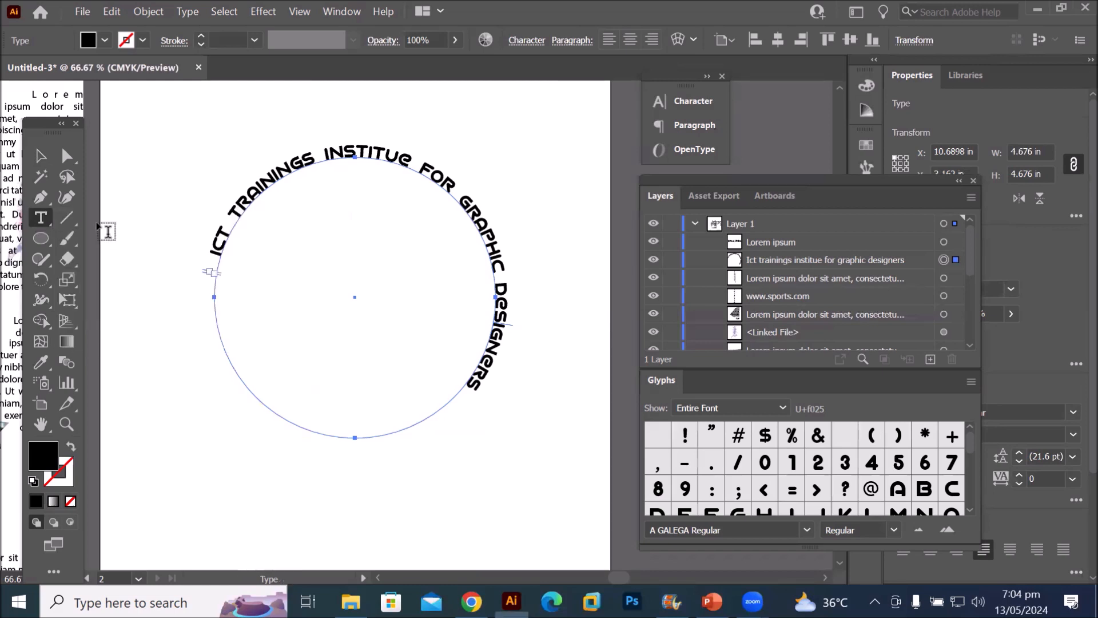
click(41, 156)
click(131, 228)
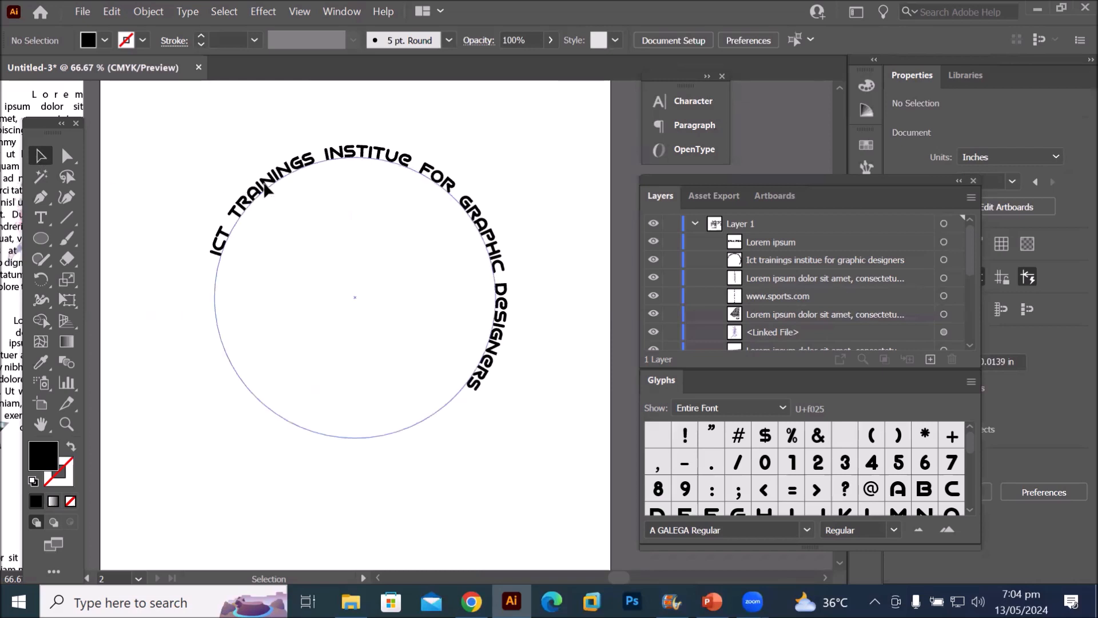
Select the circular text and slide its start bracket clockwise along the upper-left part of the circle
click(216, 270)
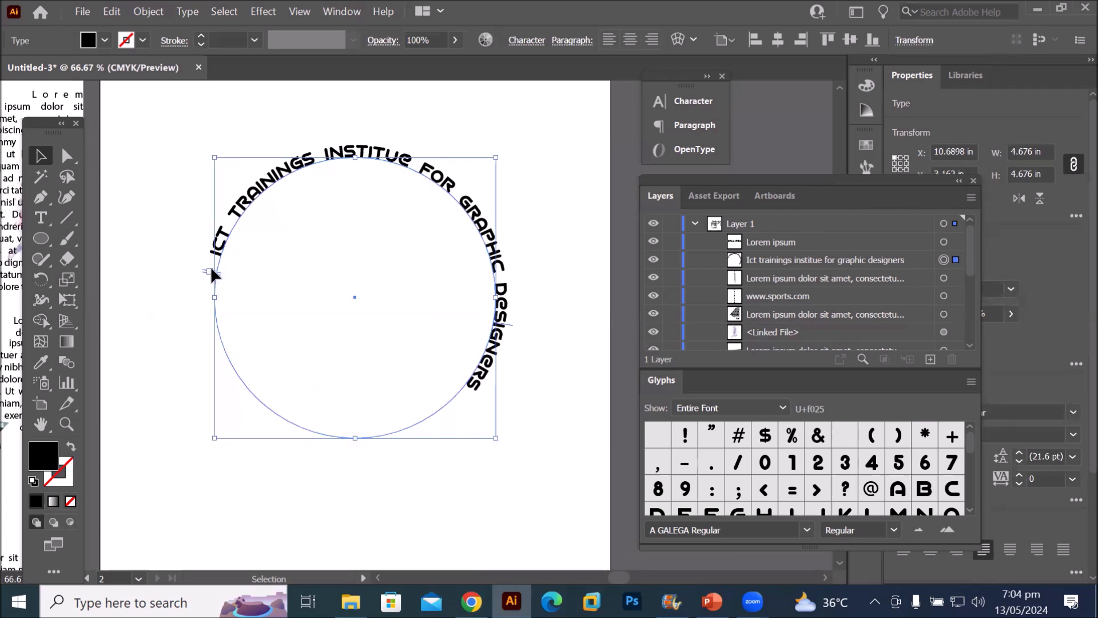
scroll(216, 258, up, 3)
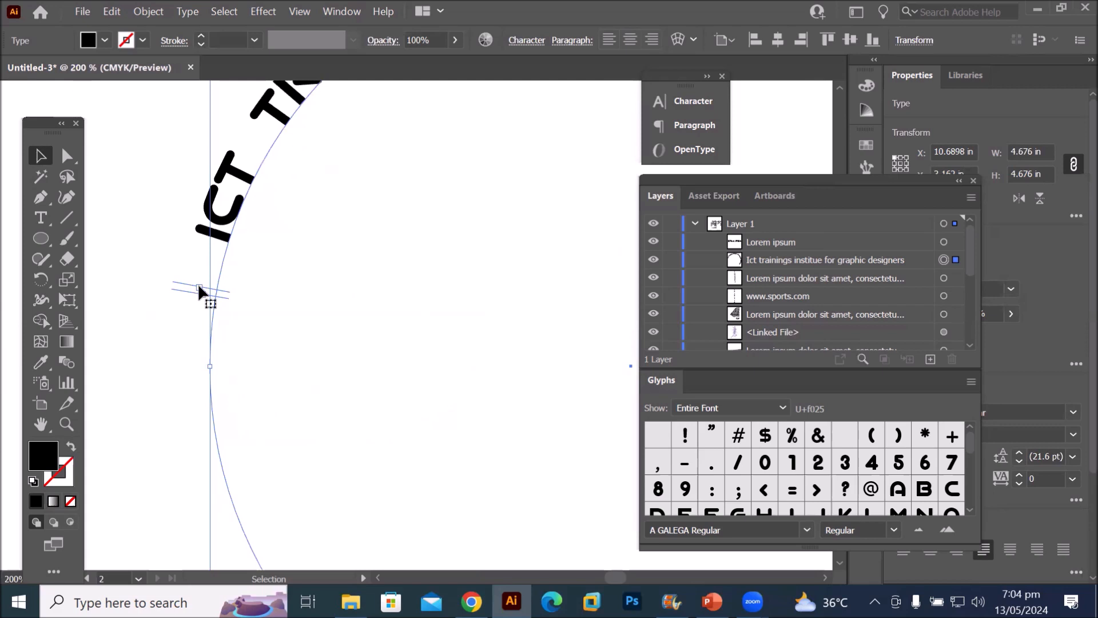
key(t)
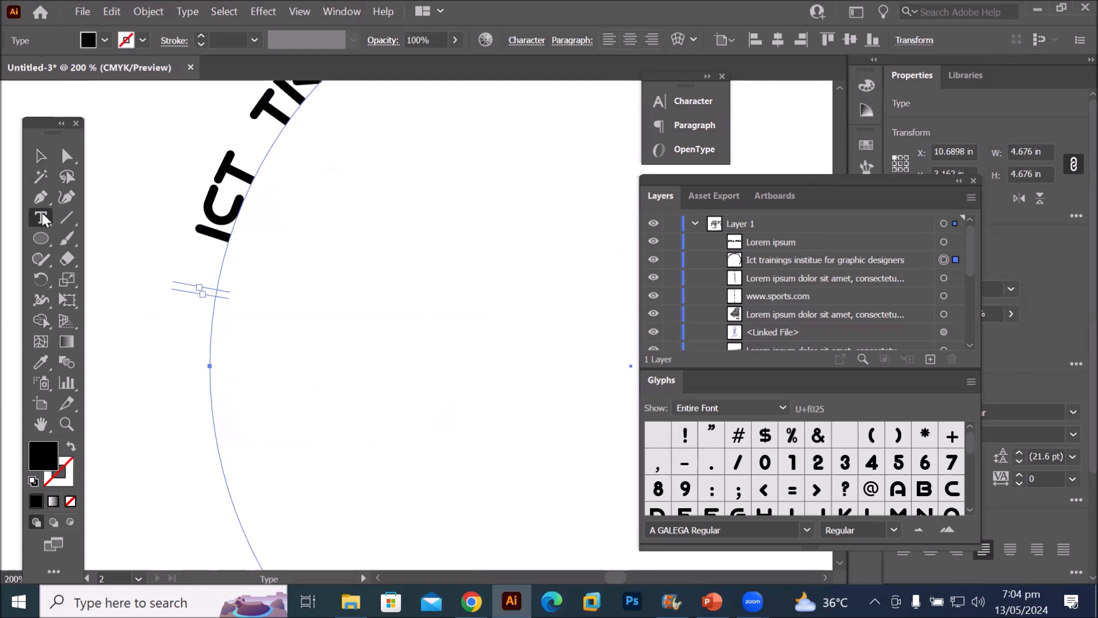
click(40, 155)
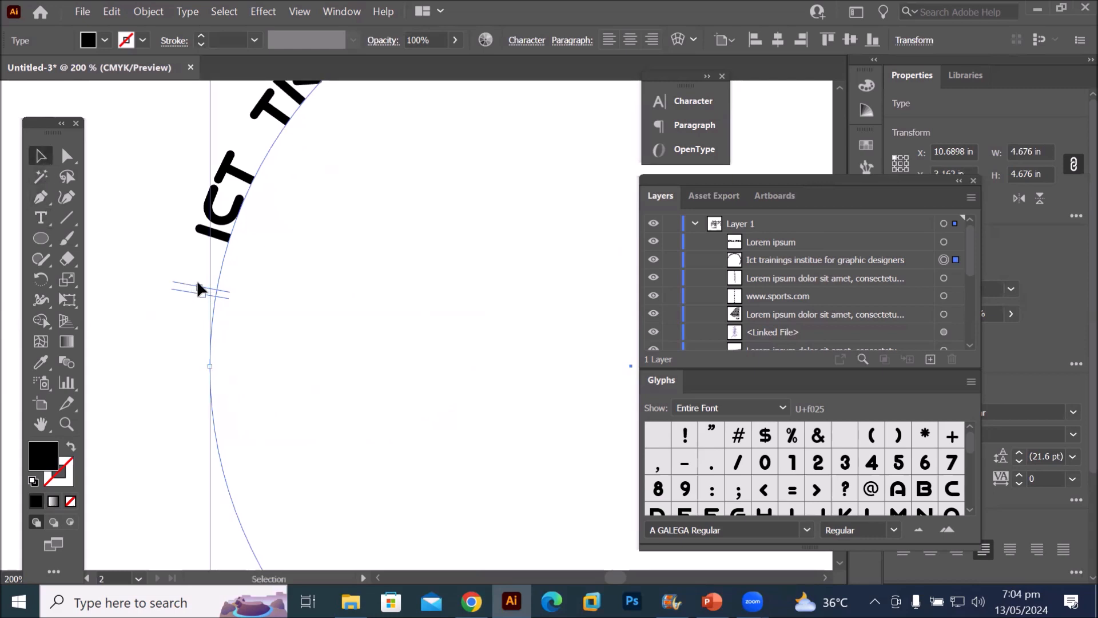
drag(224, 290, 263, 171)
key(ctrl+minus)
key(ctrl+minus)
key(ctrl+minus)
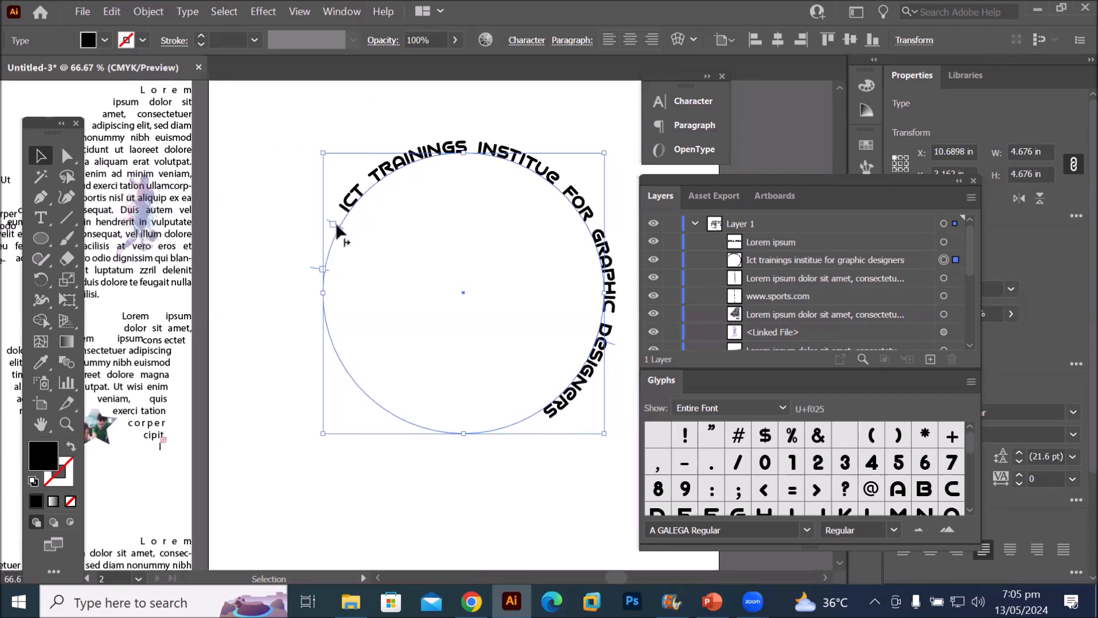
Place the text's start bracket at the circle's leftmost point and its end bracket at the rightmost point, spanning the upper half
drag(336, 226, 549, 184)
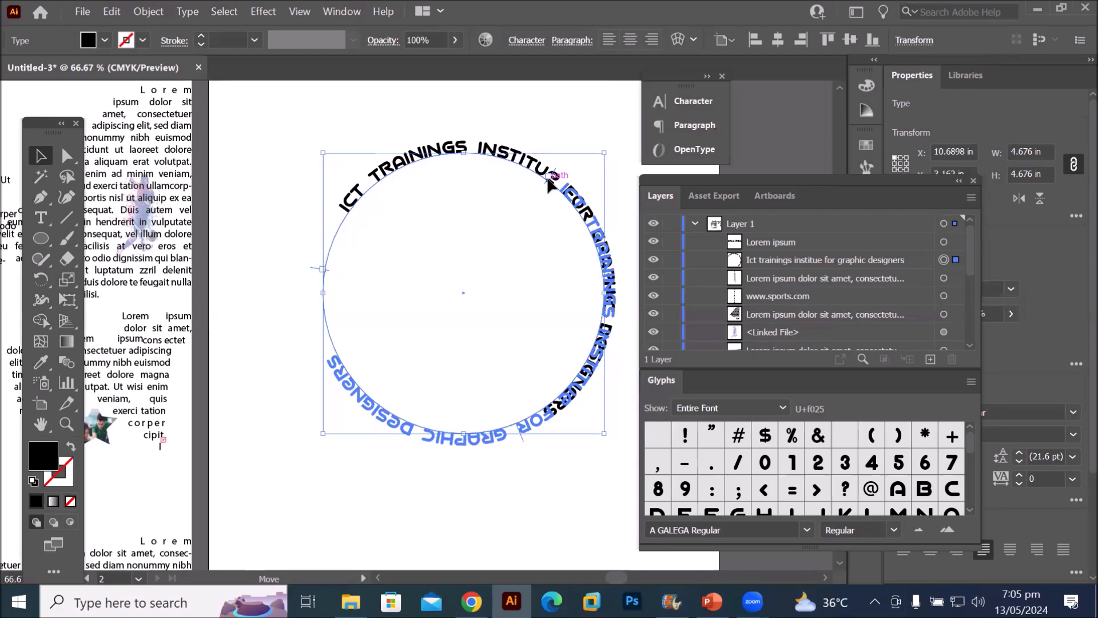
drag(549, 184, 576, 231)
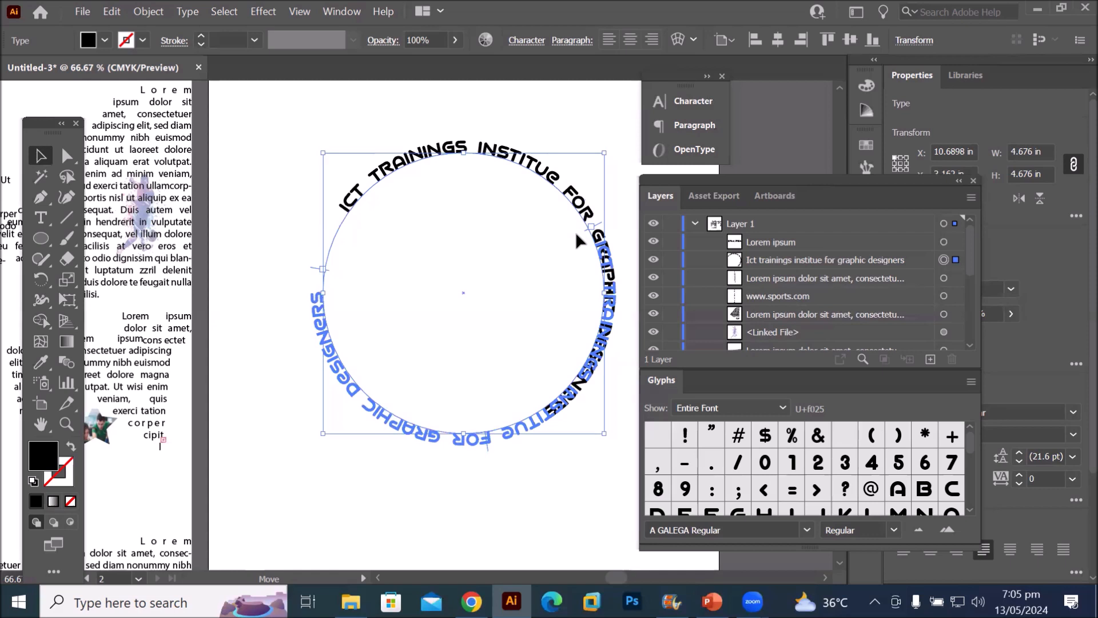
drag(576, 232, 282, 289)
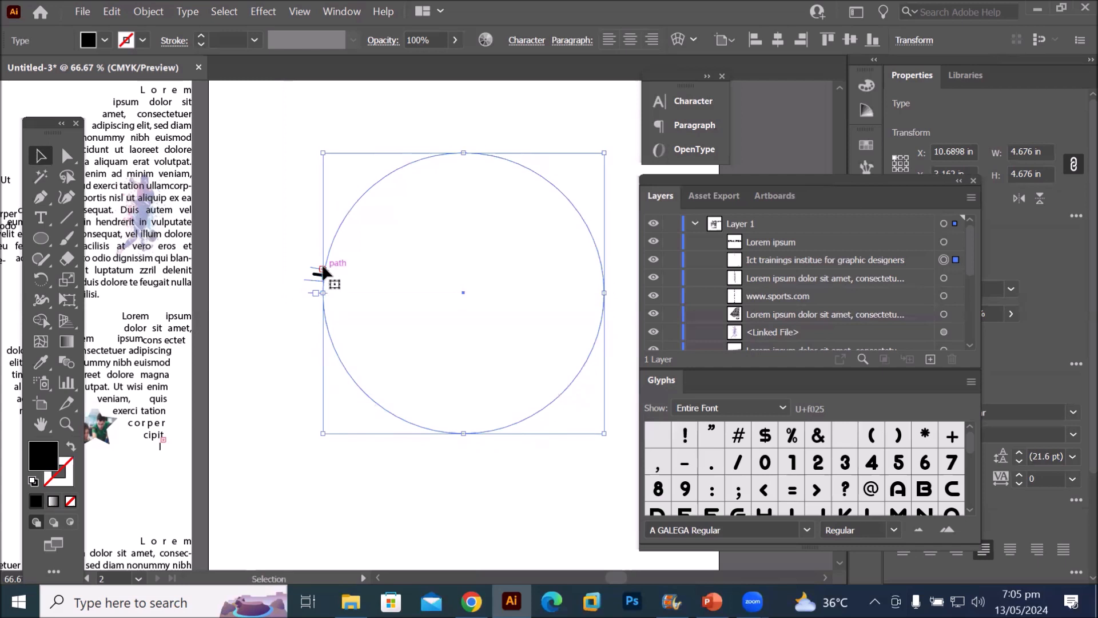
drag(318, 274, 618, 287)
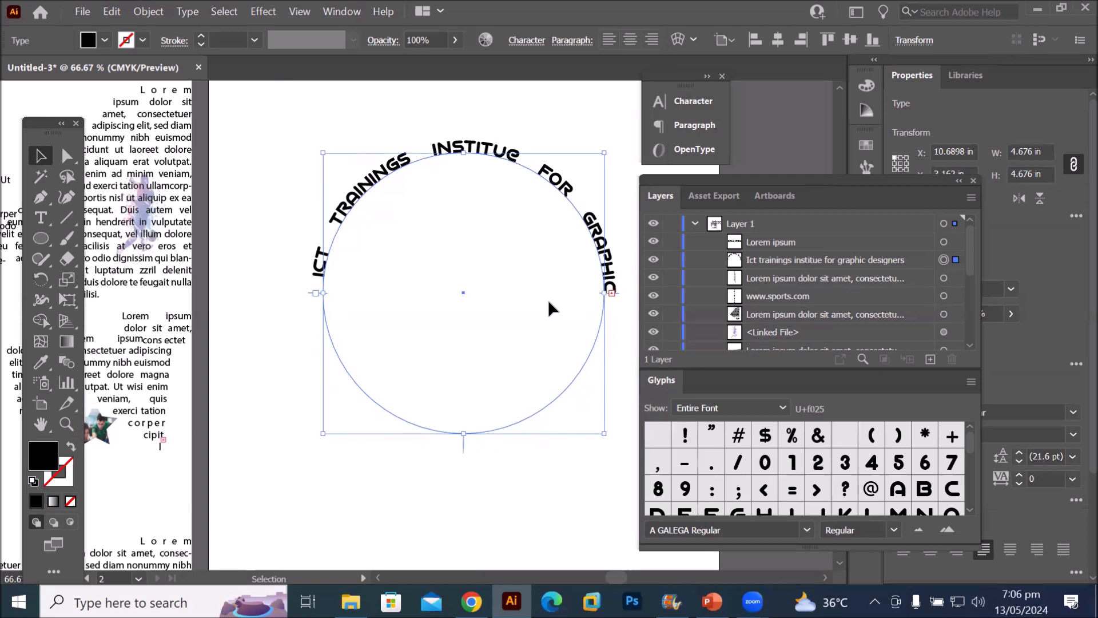
Select all the text on the circle and set its font size to 14 pt
click(40, 218)
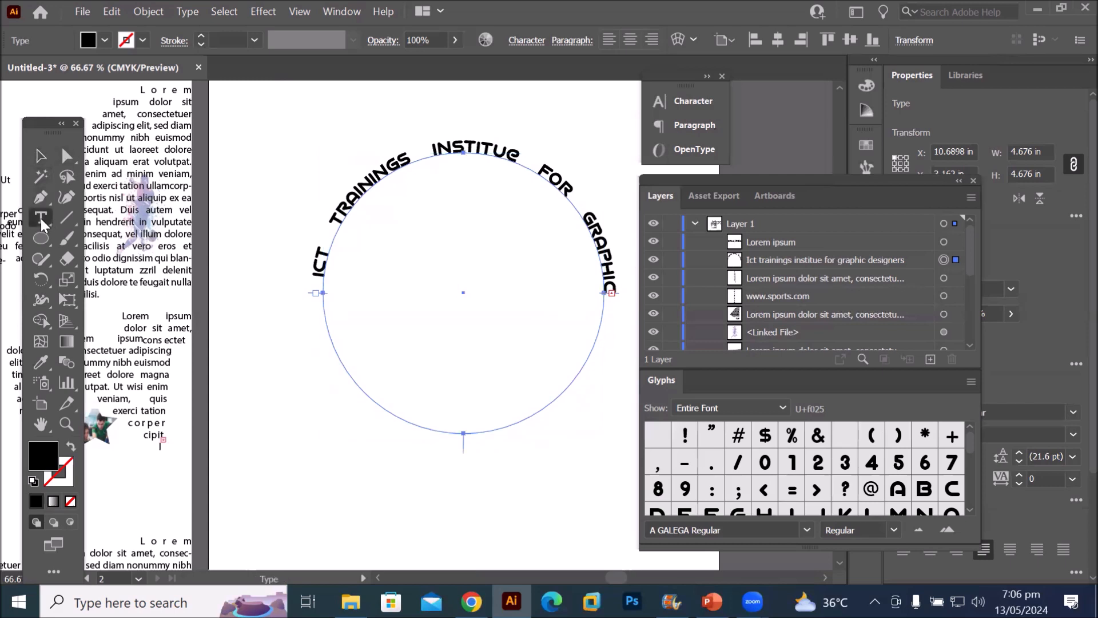
triple_click(445, 145)
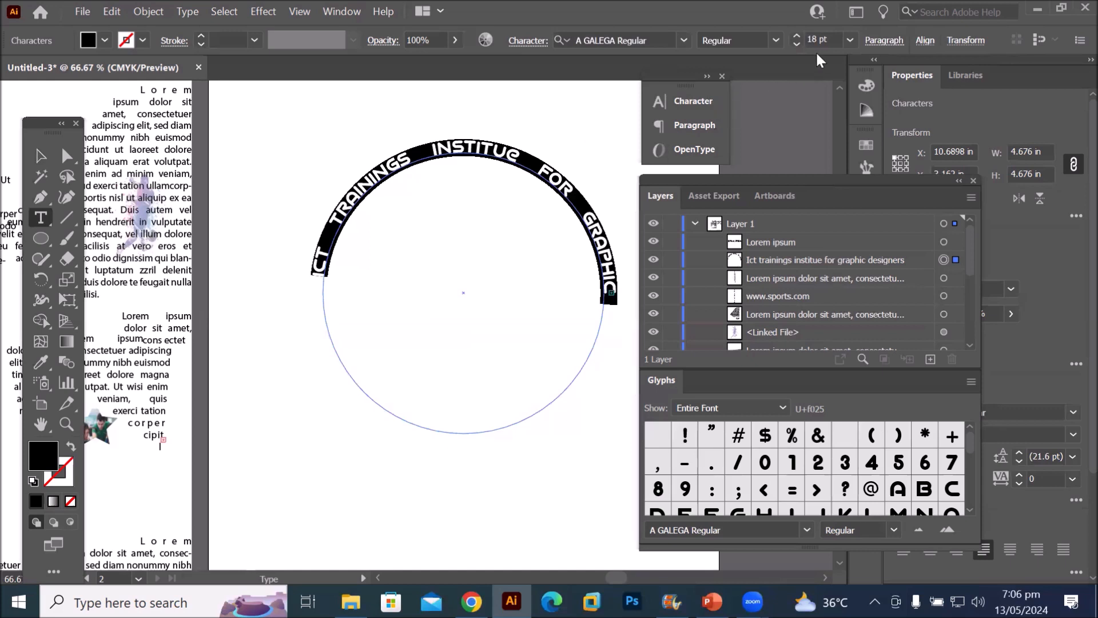
click(795, 44)
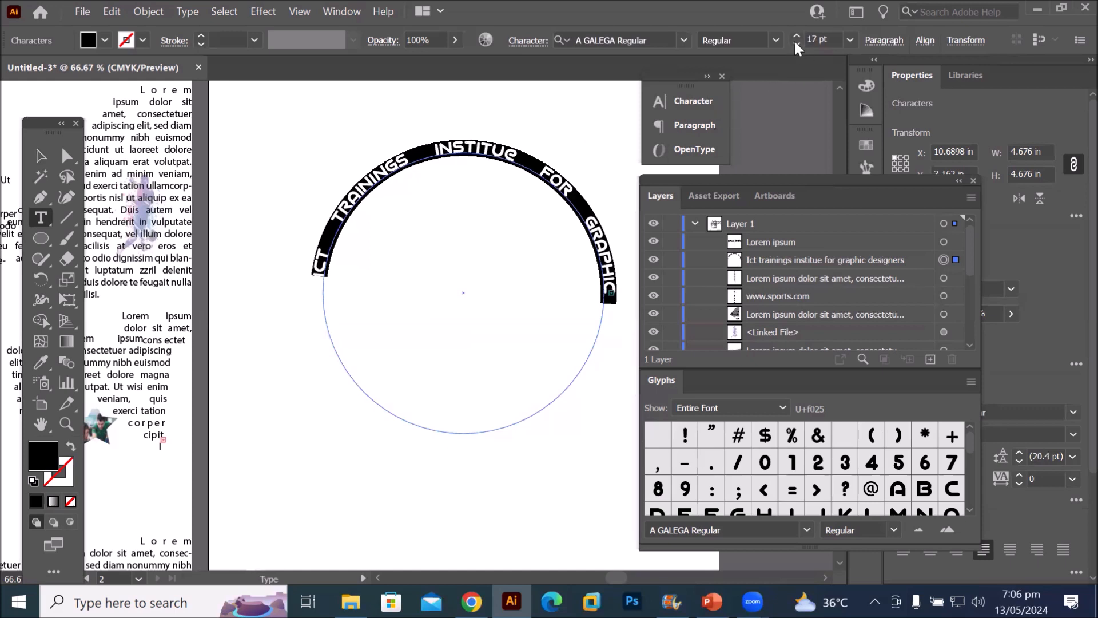
click(796, 44)
click(796, 44)
click(796, 43)
click(796, 44)
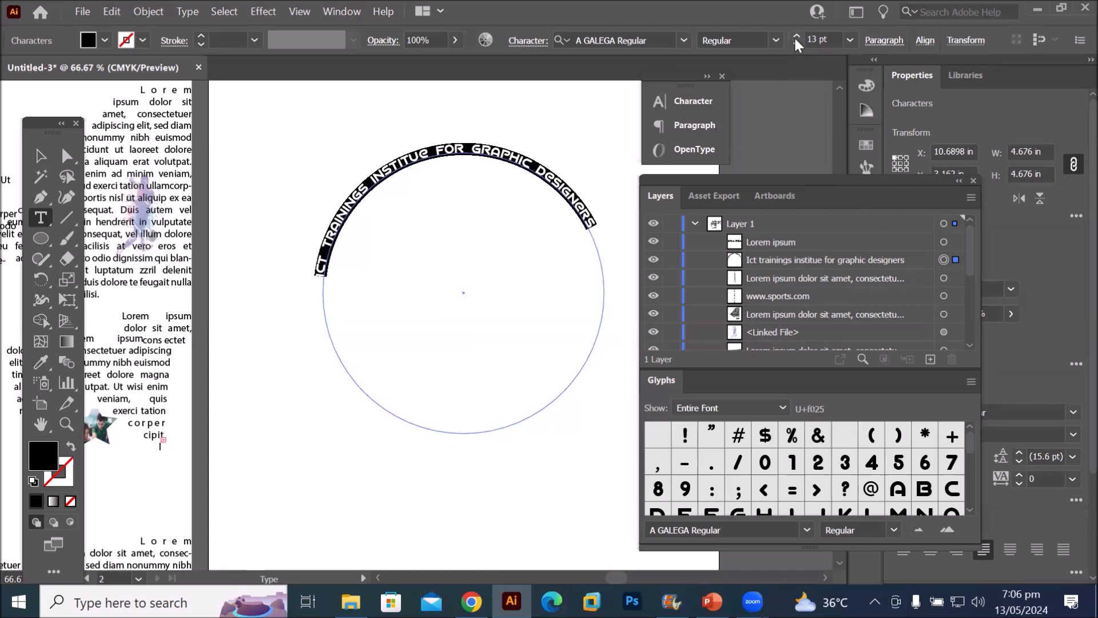
click(795, 35)
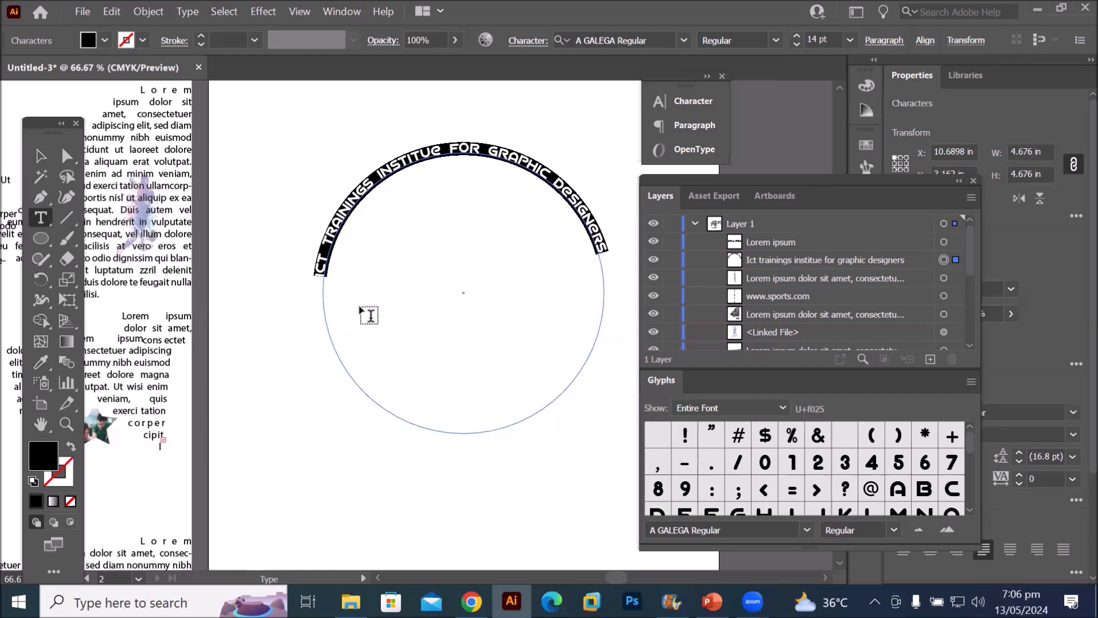
Collapse the floating Layers and Glyphs group and move the circular text slightly down and left on the page
click(40, 159)
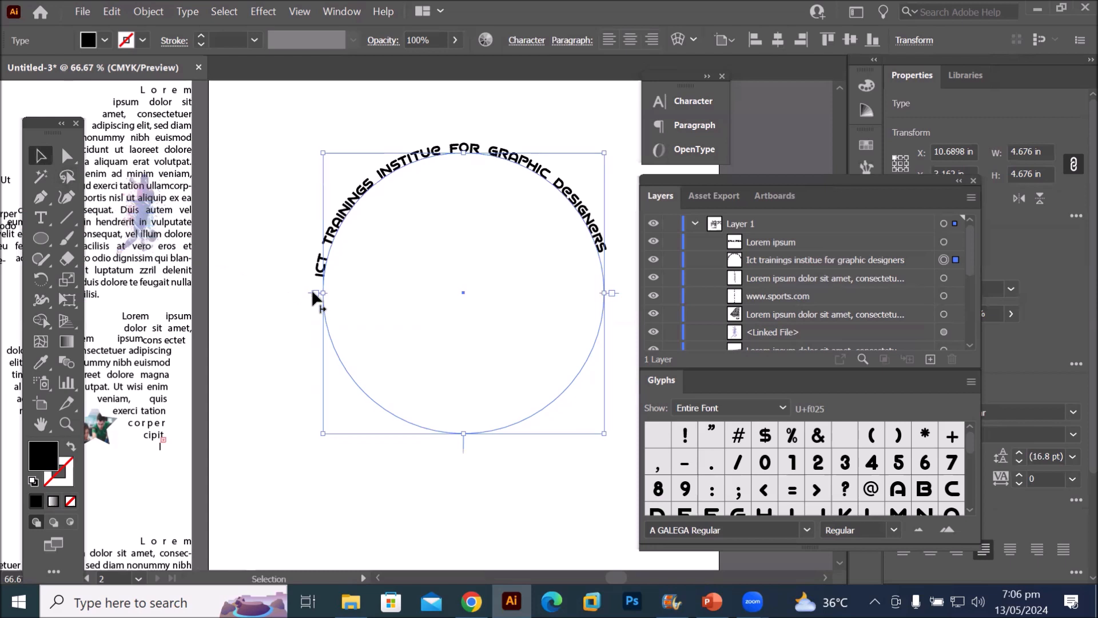
drag(312, 290, 423, 297)
scroll(424, 140, up, 4)
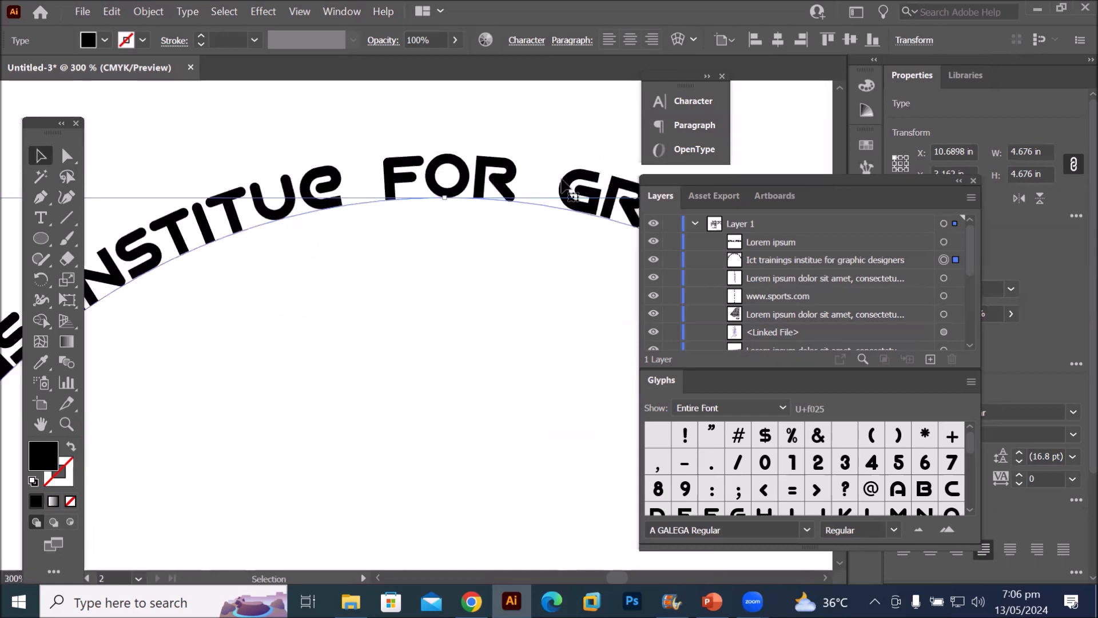
scroll(564, 182, up, 1)
scroll(515, 159, down, 6)
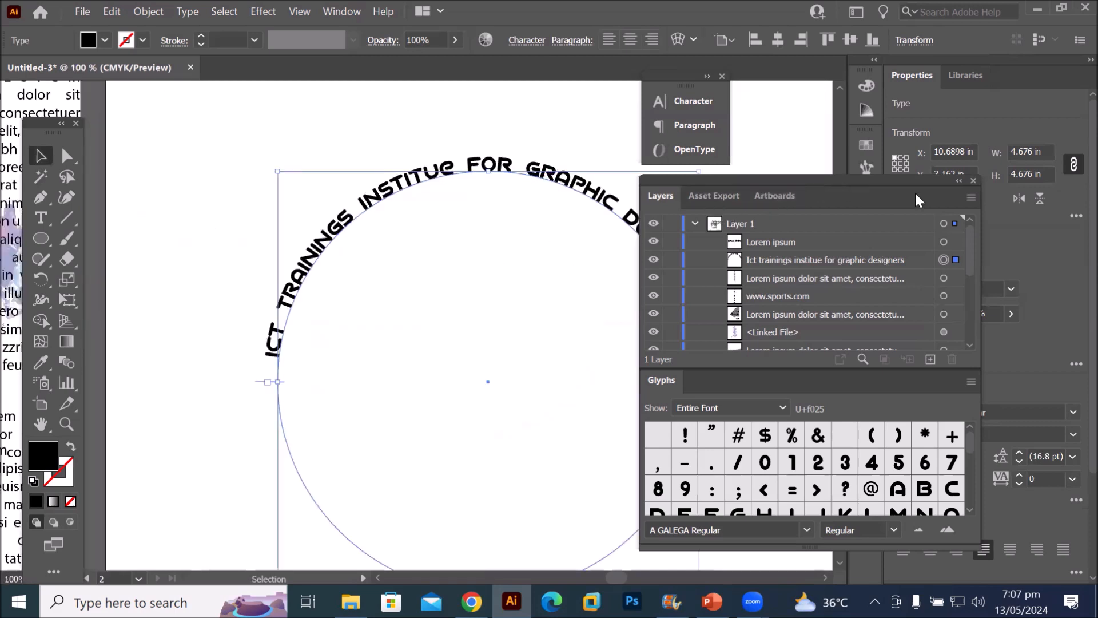
click(960, 181)
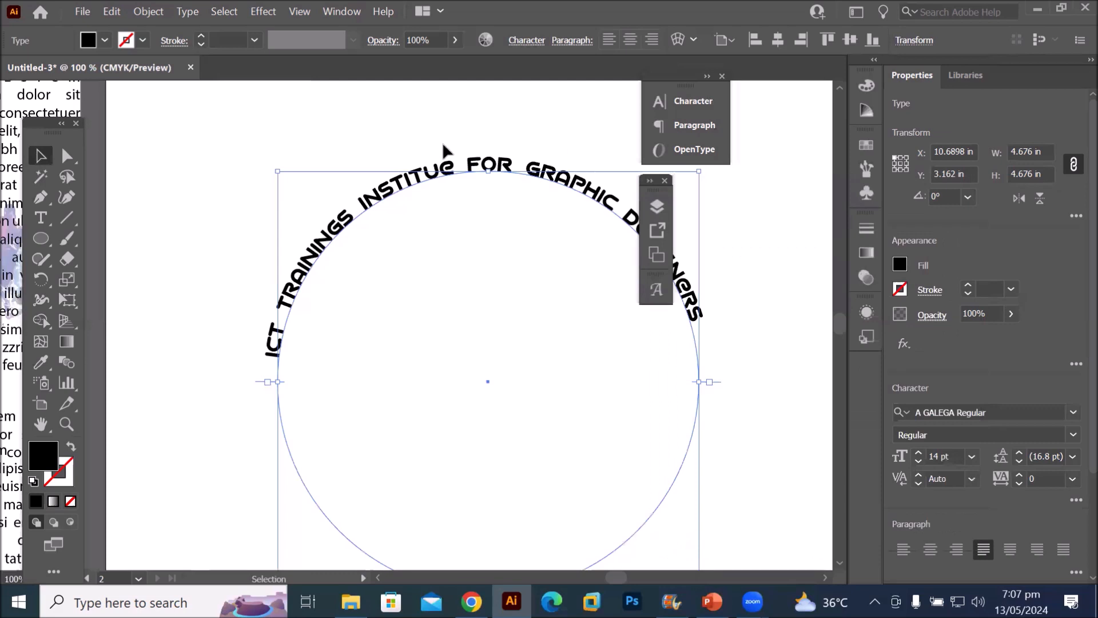
drag(490, 164, 485, 186)
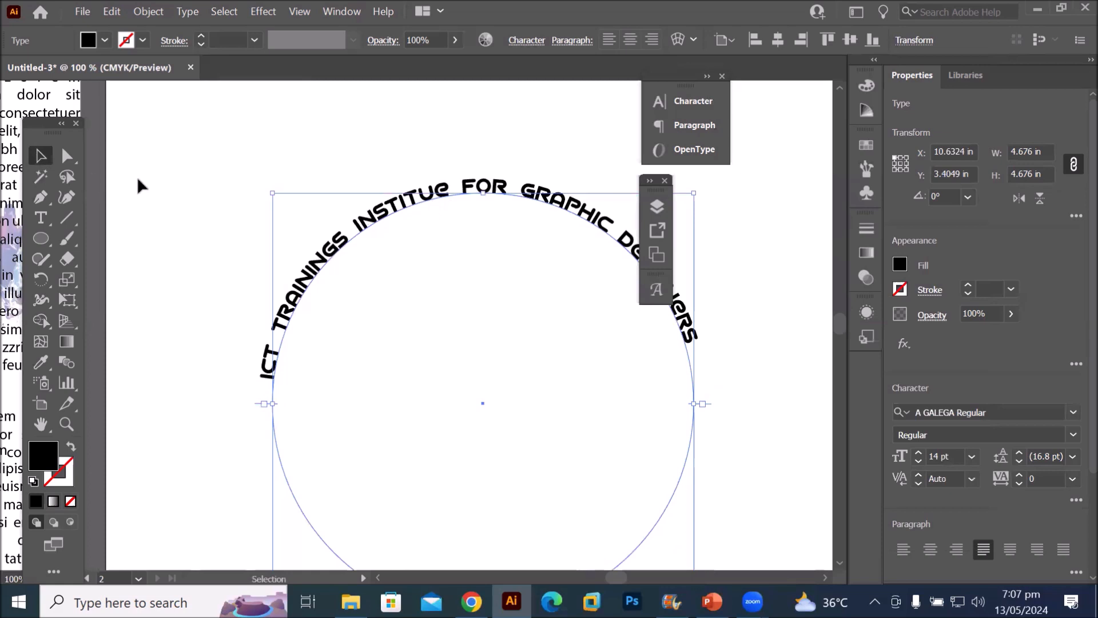
Nudge the circular text's start bracket and flip the text to the inside of the circle with its centre bracket
click(67, 157)
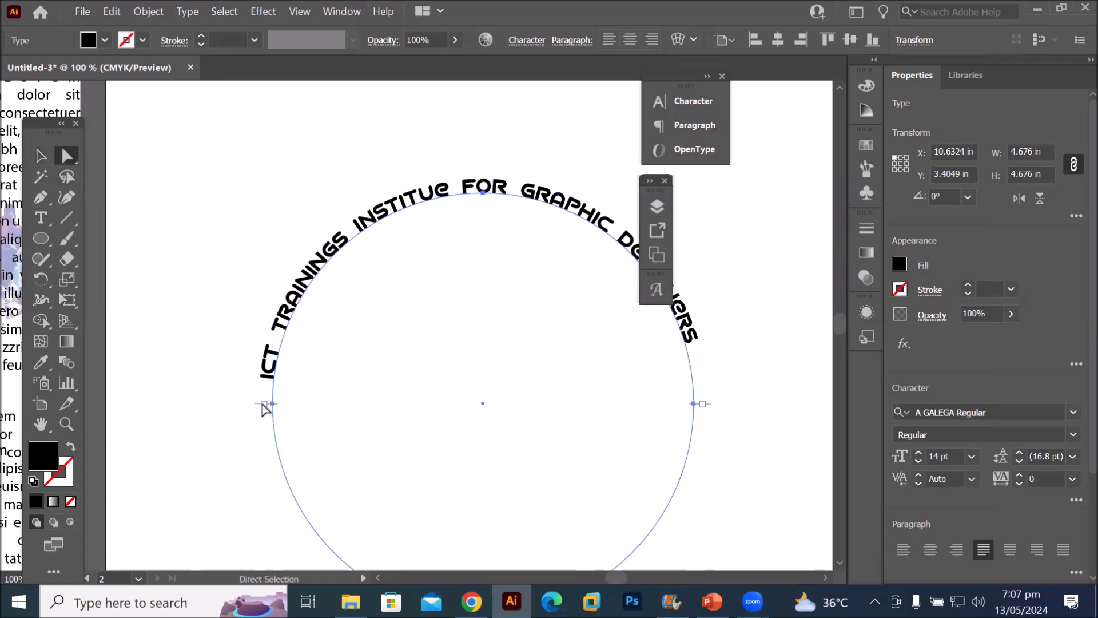
drag(262, 403, 378, 401)
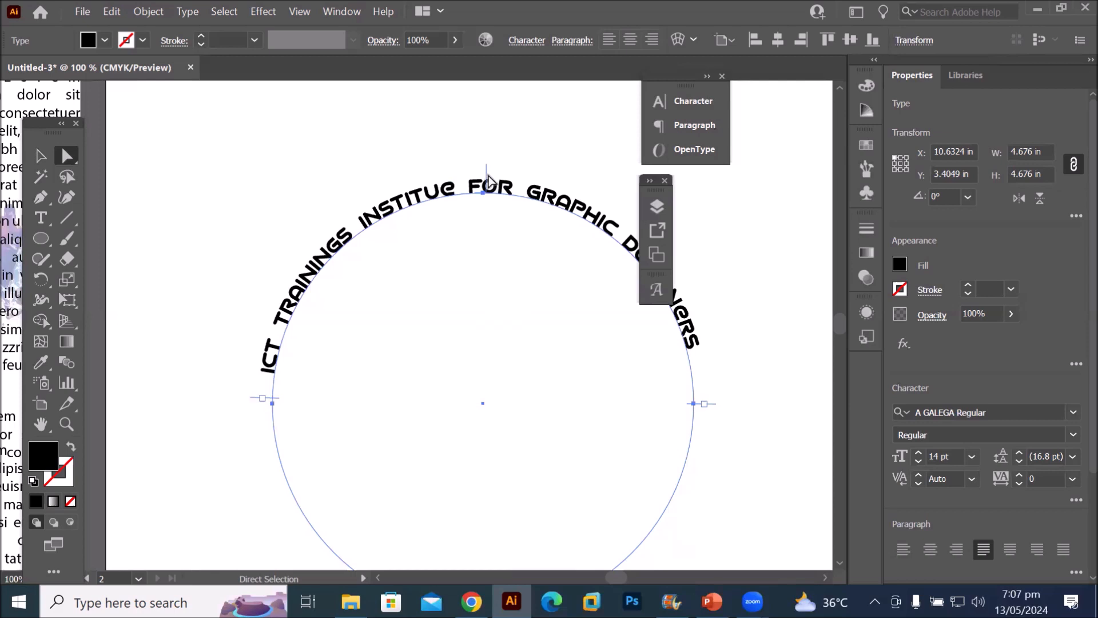
drag(486, 172, 369, 320)
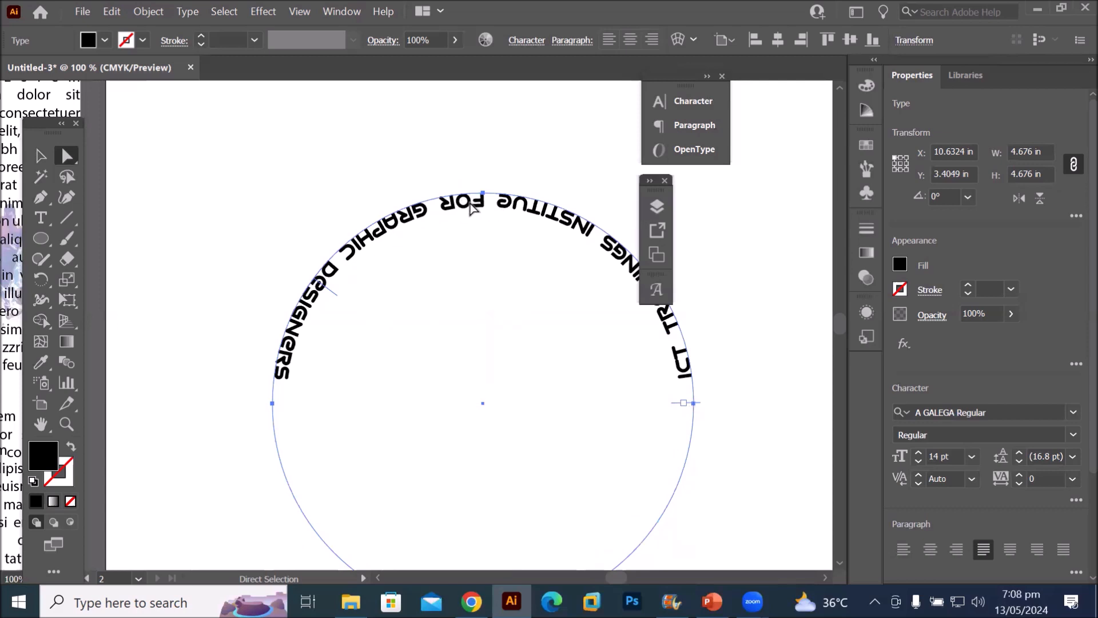
click(40, 155)
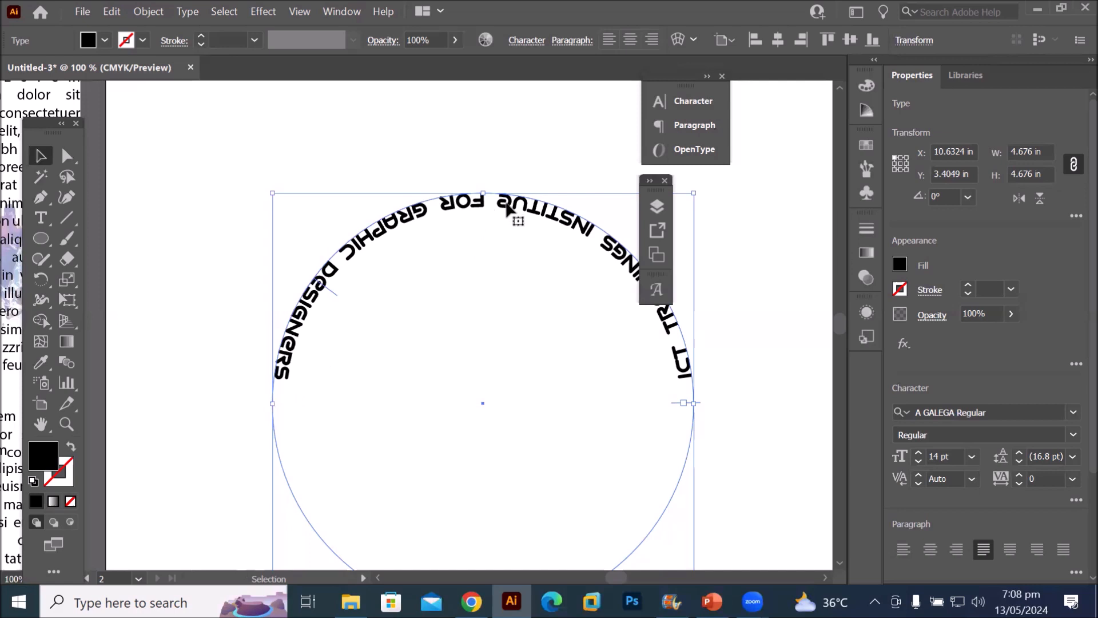
scroll(506, 210, up, 4)
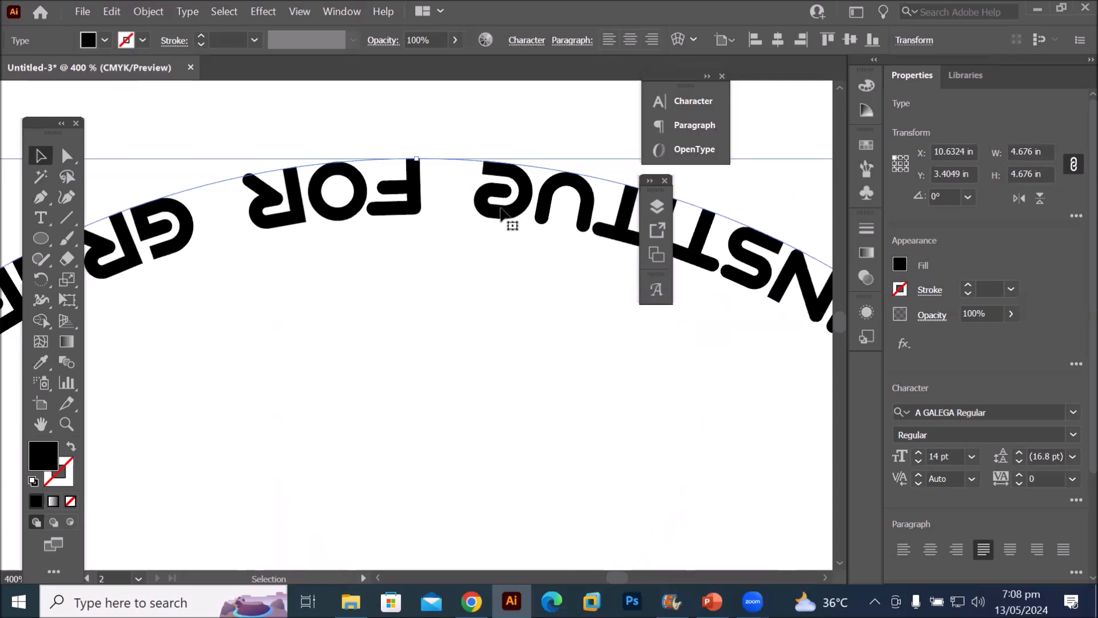
scroll(327, 217, down, 1)
scroll(326, 218, down, 3)
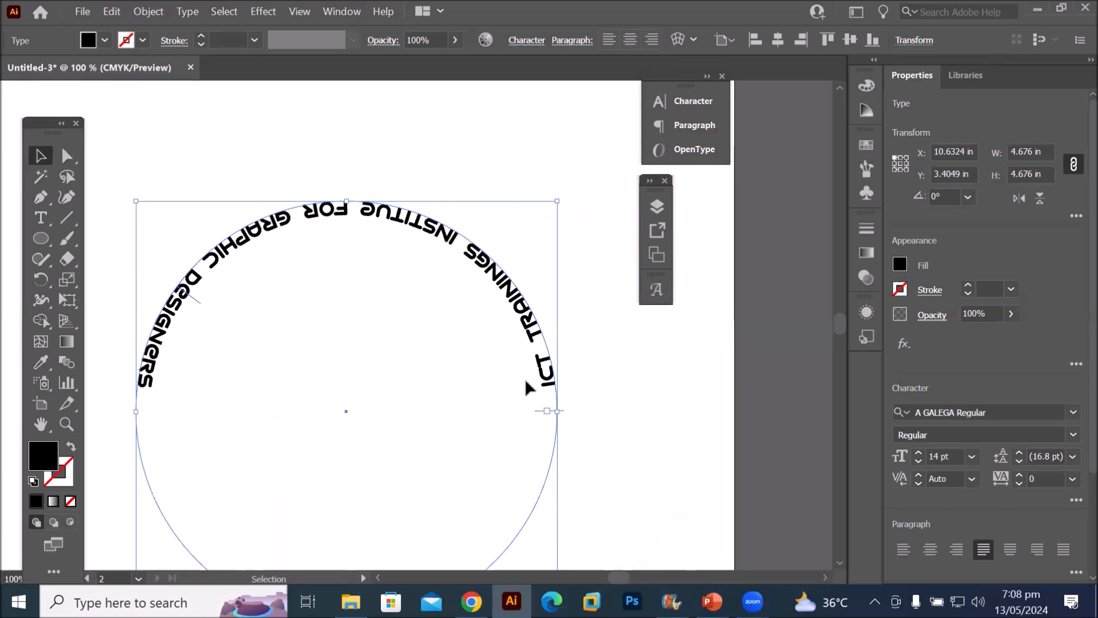
scroll(533, 391, down, 2)
scroll(542, 406, down, 1)
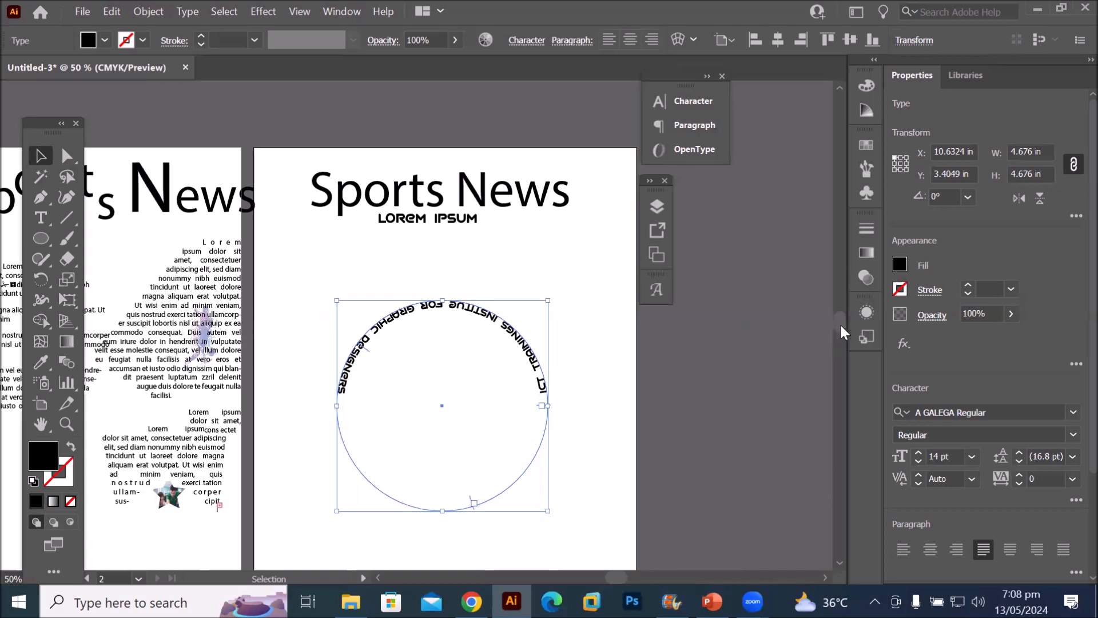
scroll(841, 326, down, 3)
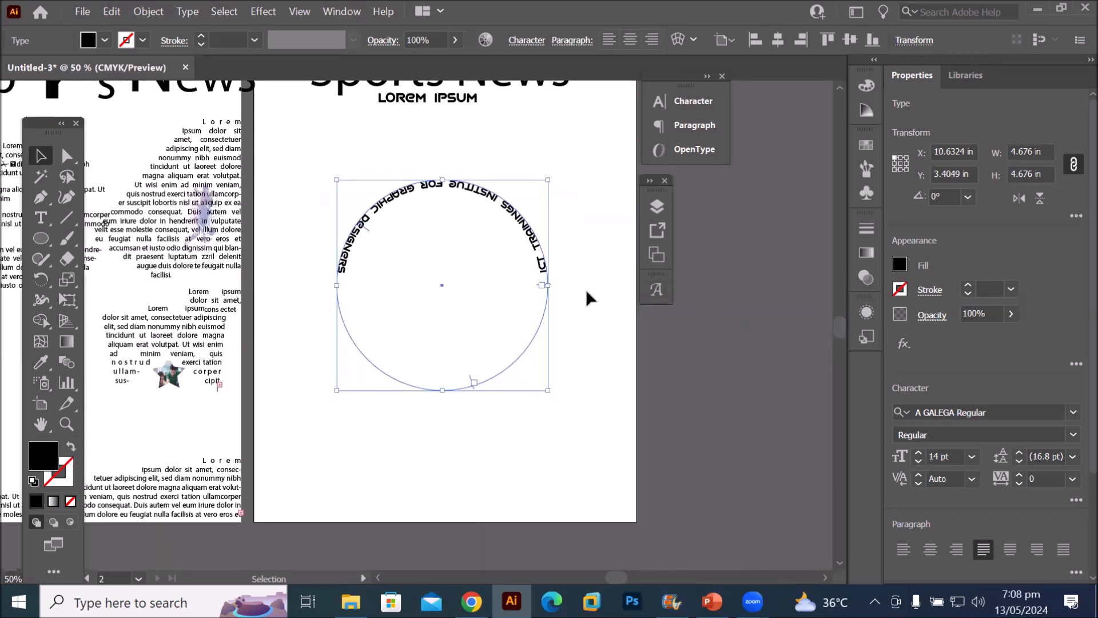
Reselect the flipped text and slide its lower bracket clockwise to the lower-left part of the circle
click(540, 283)
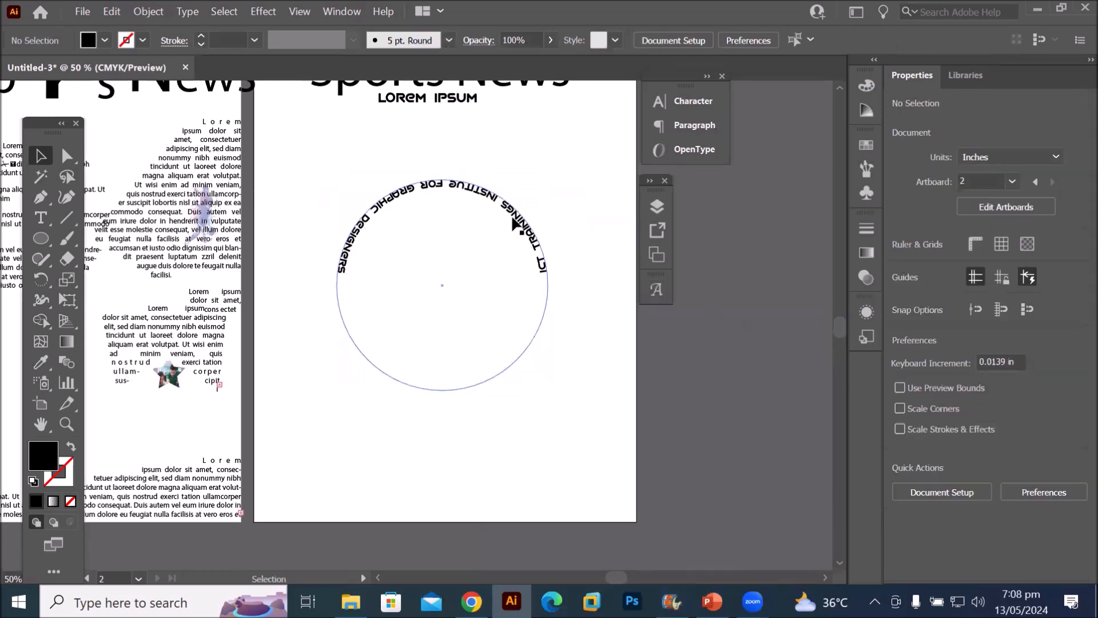
click(473, 379)
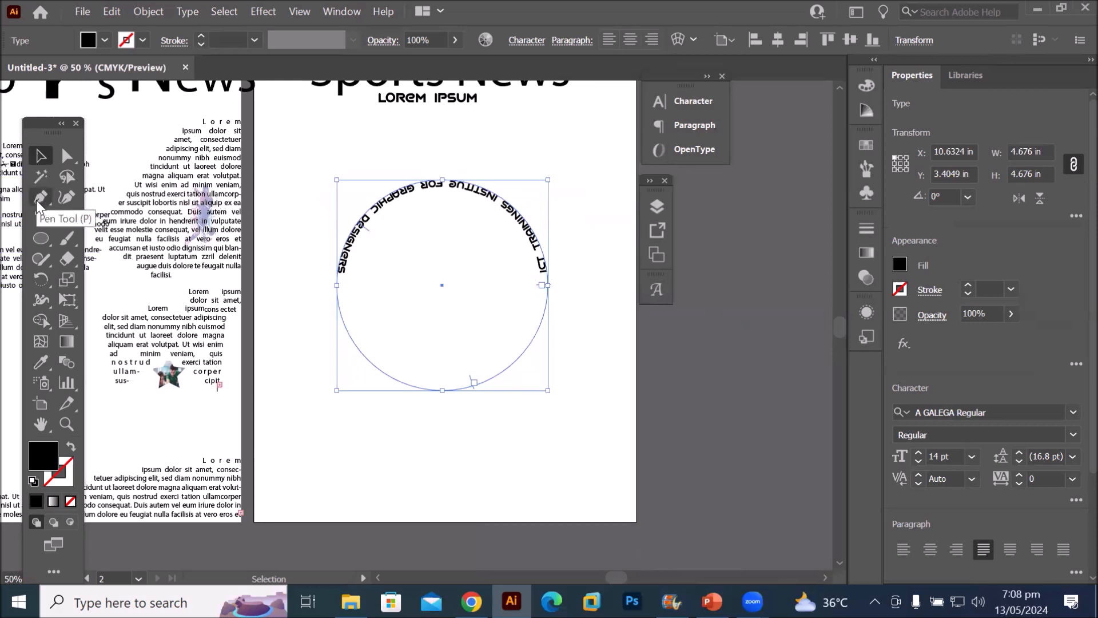
click(40, 219)
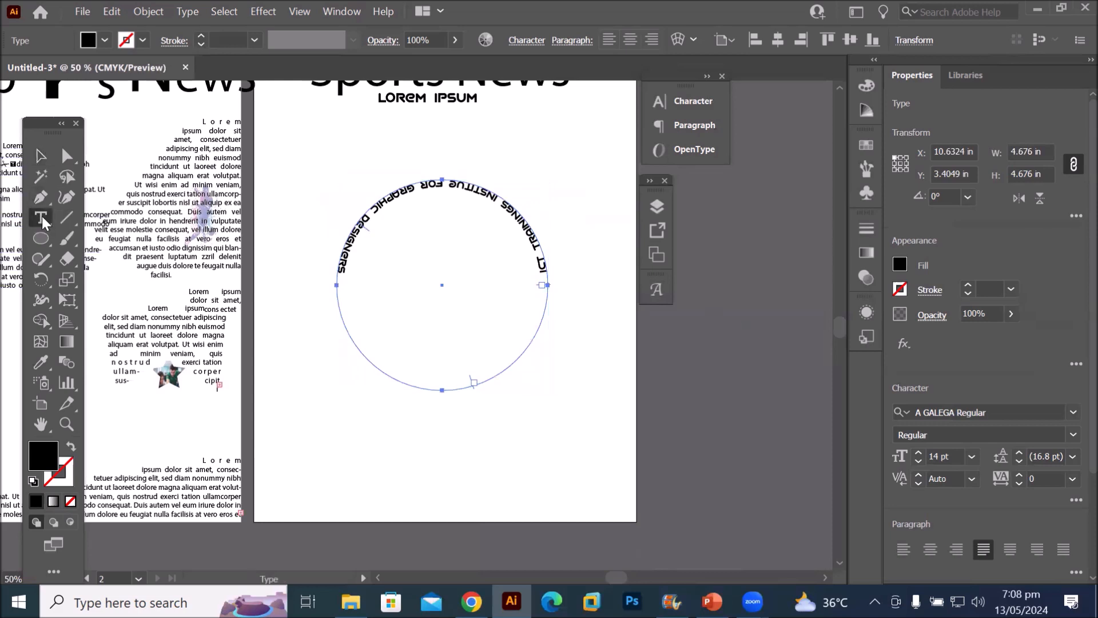
click(424, 184)
key(ctrl+a)
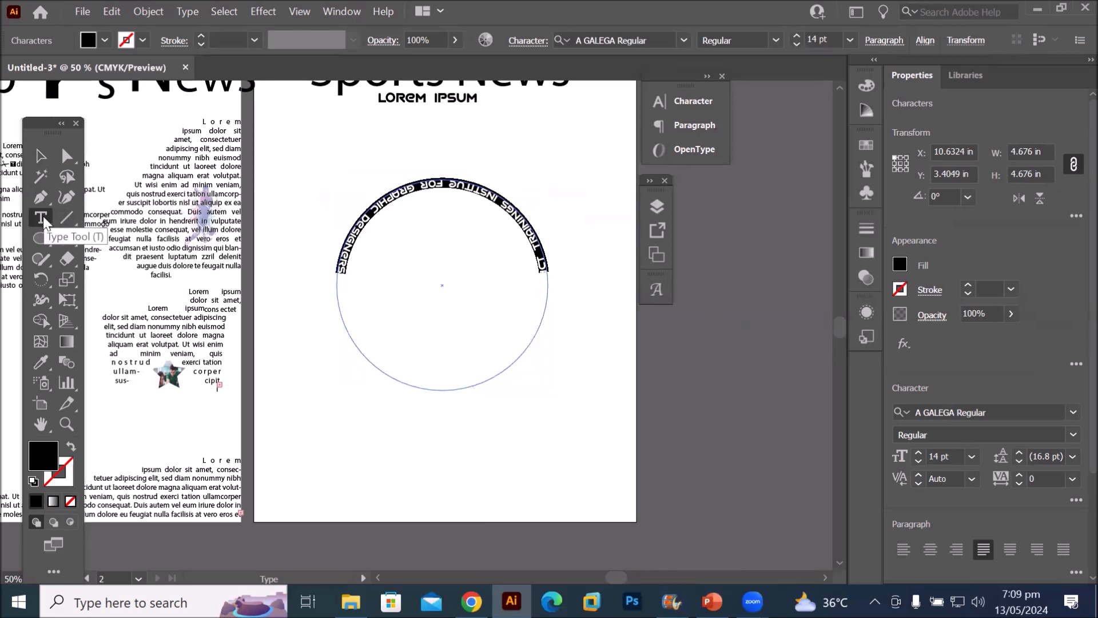
click(39, 158)
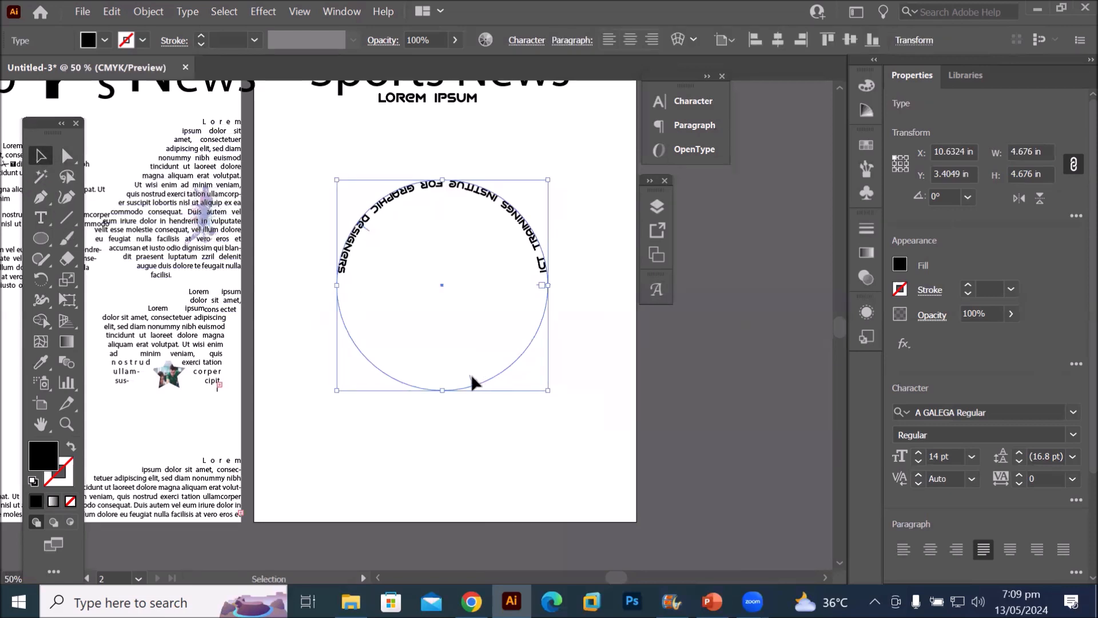
drag(469, 376, 342, 328)
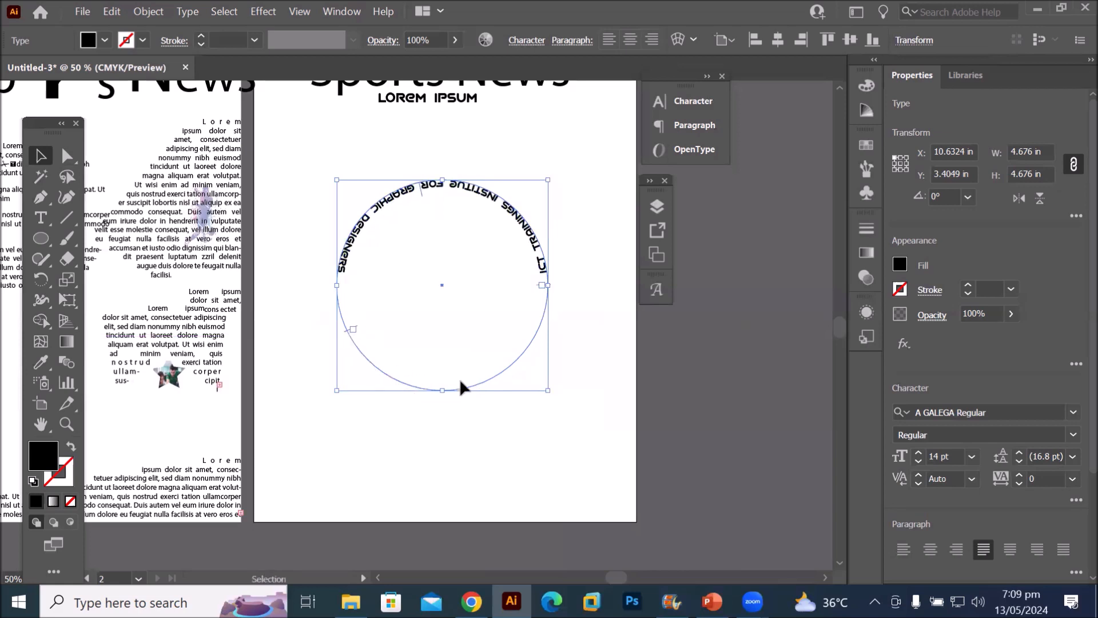
Delete the circular text from the Sports News page
click(539, 283)
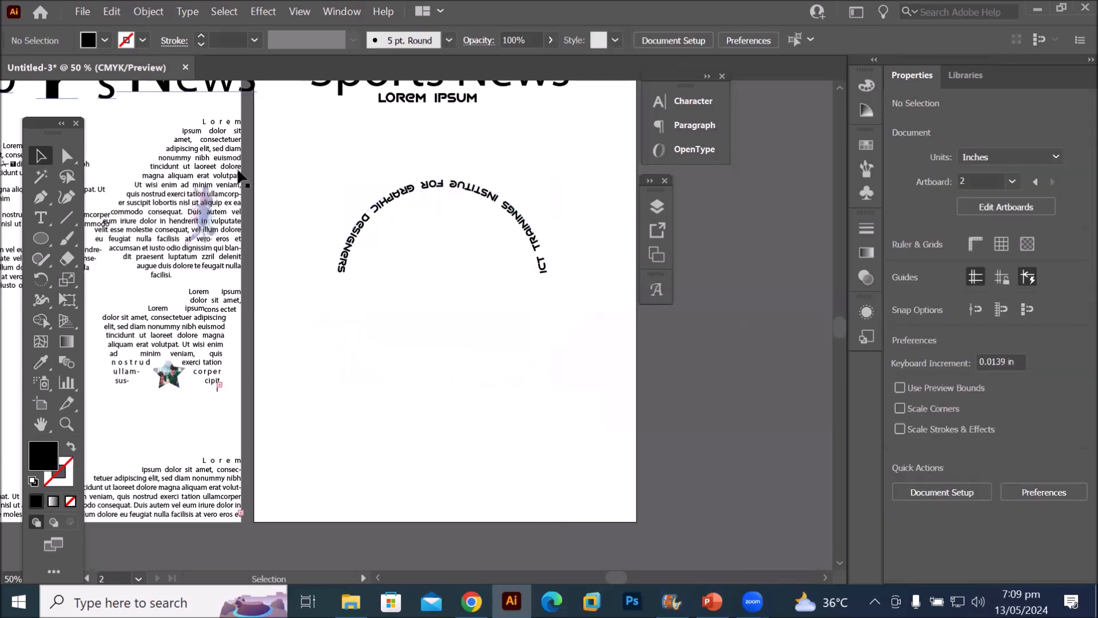
drag(304, 169, 596, 317)
key(Delete)
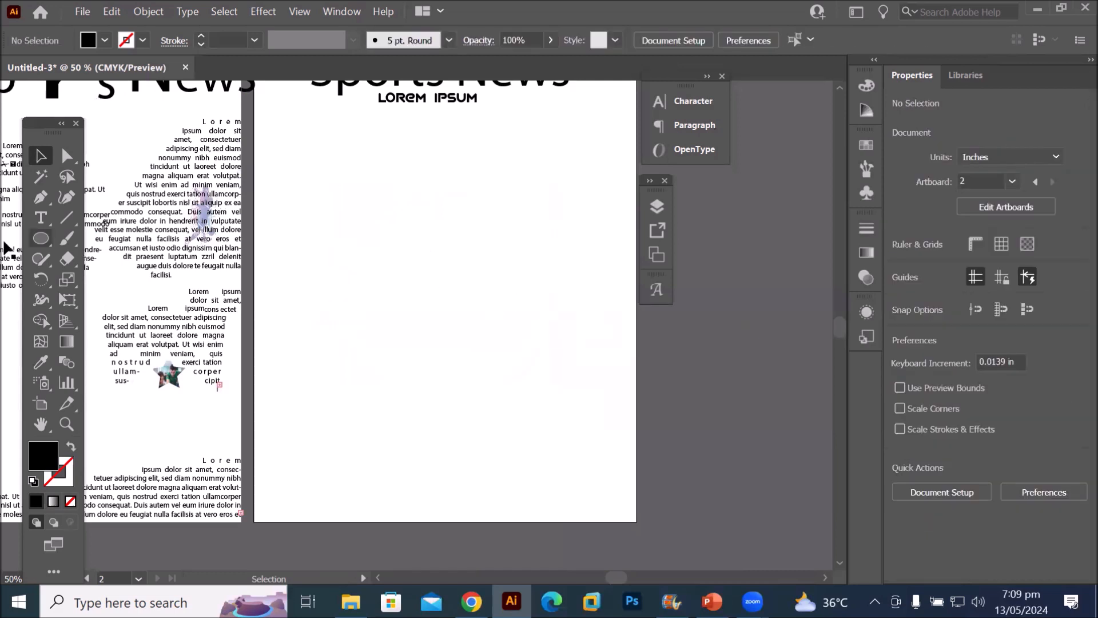
Draw an open S-shaped curve about 6.7 in wide with the Pen tool and apply the default white fill and 1 pt black stroke
click(35, 237)
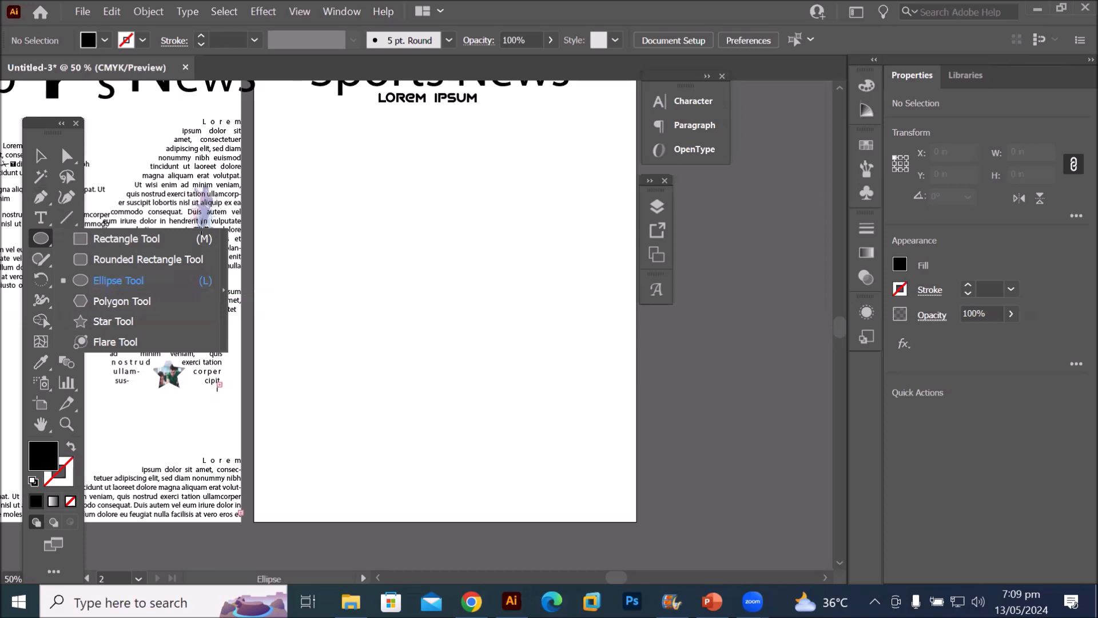
click(37, 197)
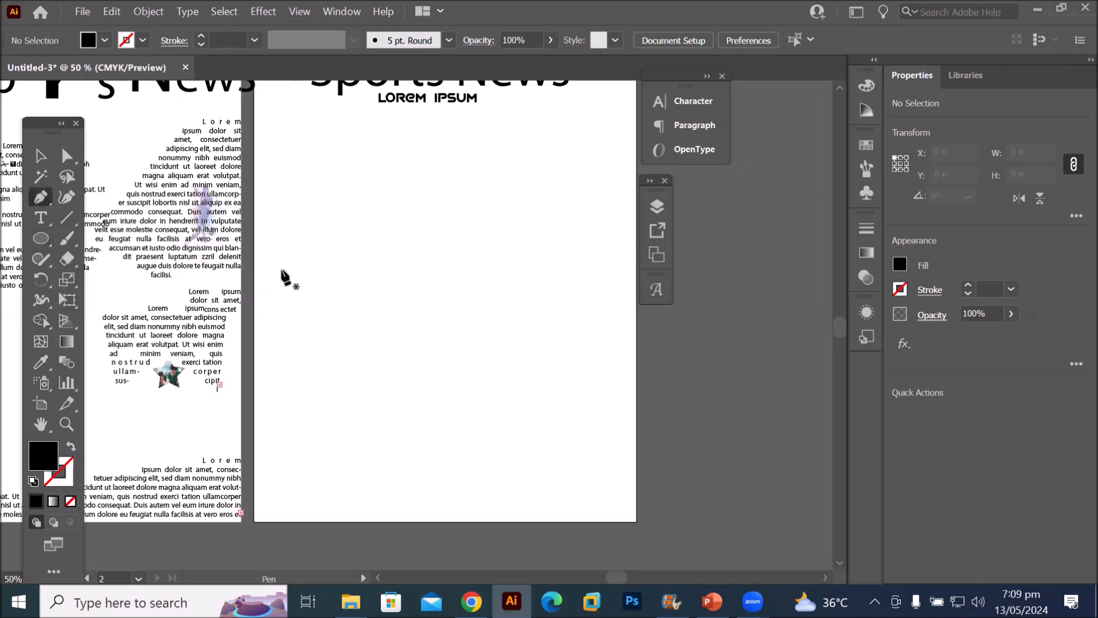
click(284, 277)
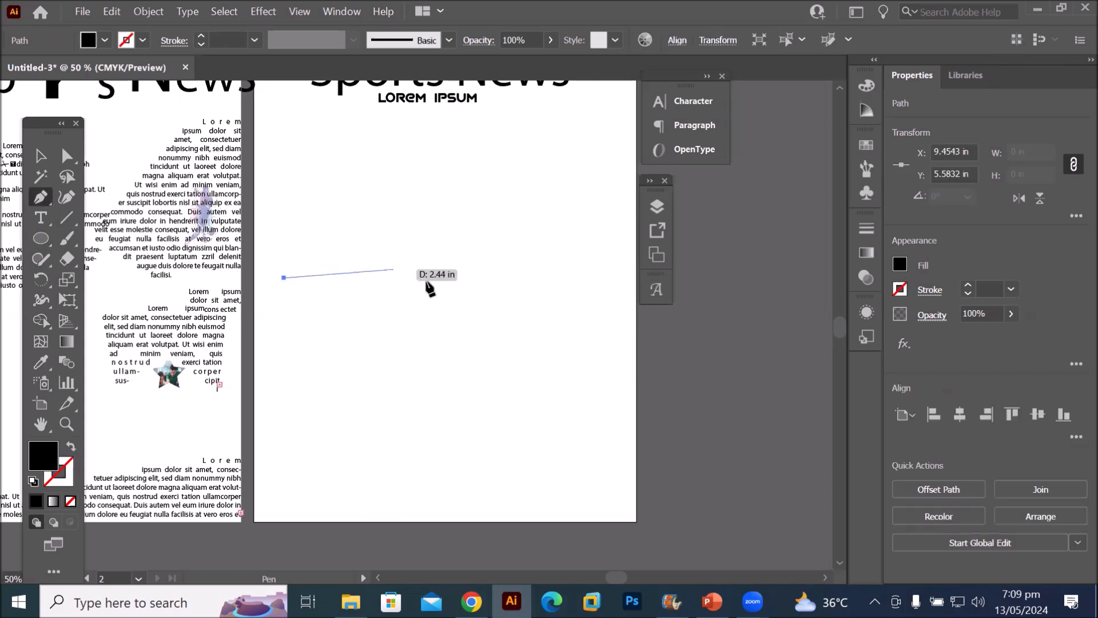
drag(449, 278, 504, 335)
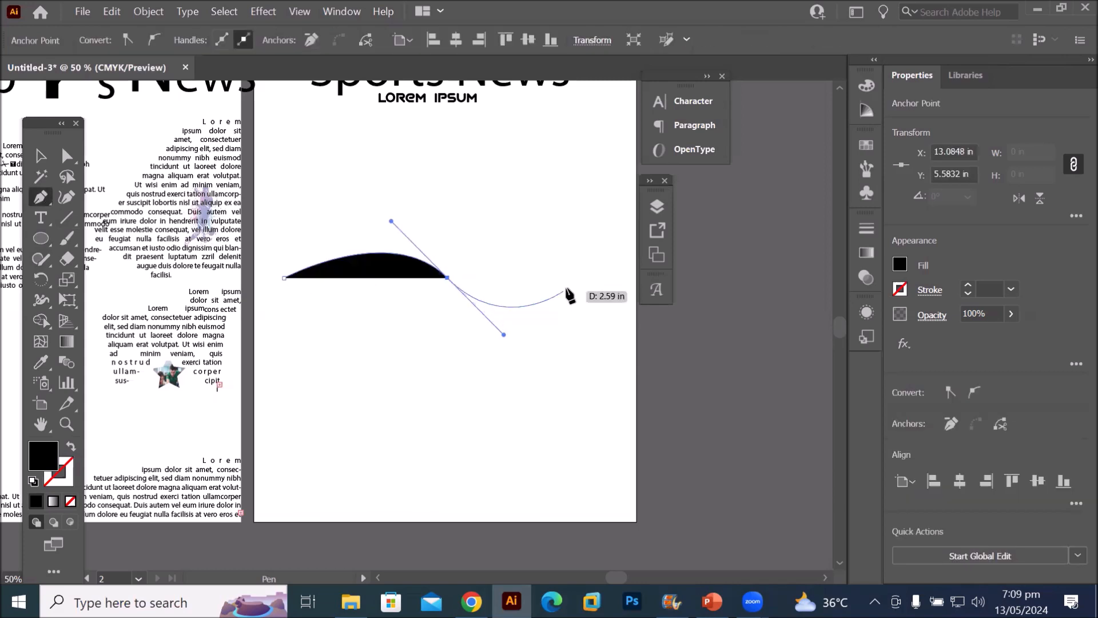
drag(584, 255, 600, 253)
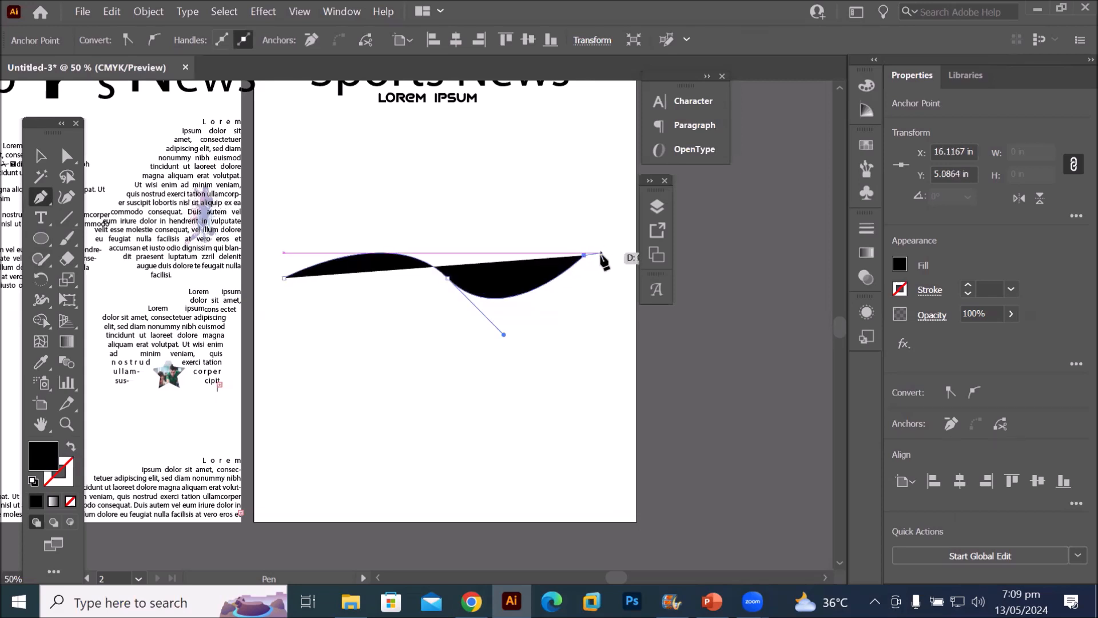
drag(600, 253, 601, 255)
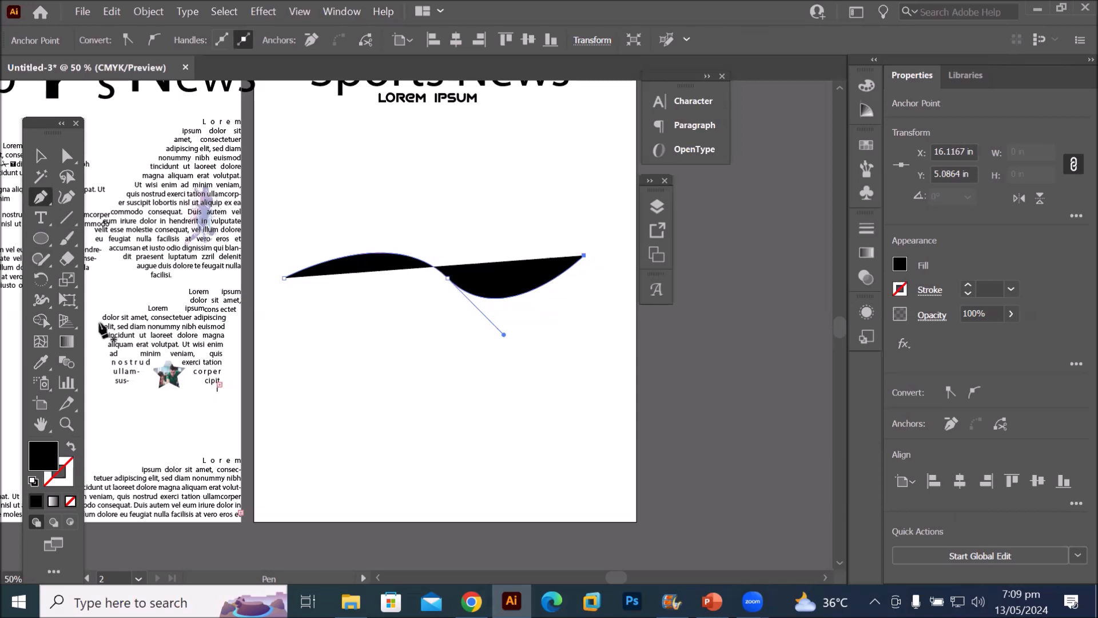
click(33, 483)
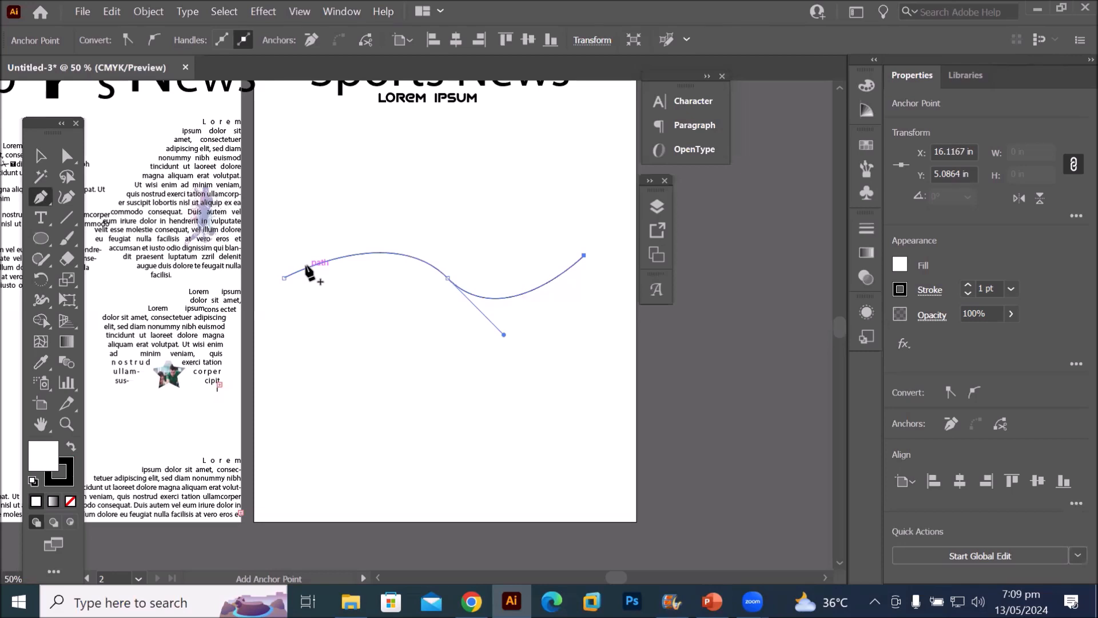
Fill the wavy curve with Lorem ipsum placeholder text using the Type on a Path tool, starting near its left end, and deselect it
click(40, 218)
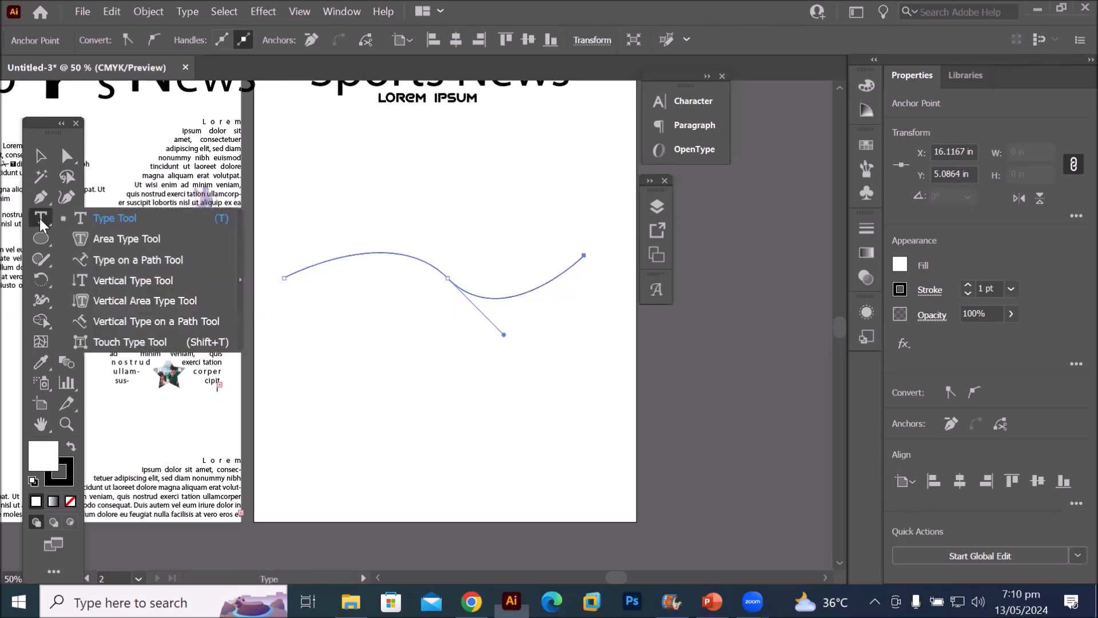
click(127, 259)
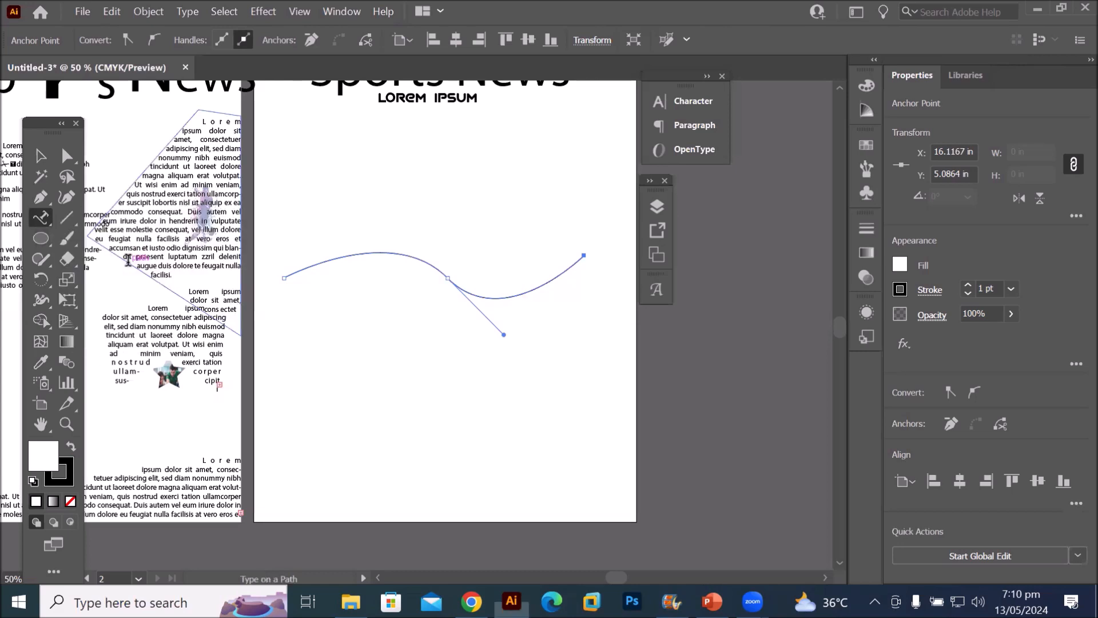
scroll(253, 271, up, 2)
scroll(263, 278, up, 1)
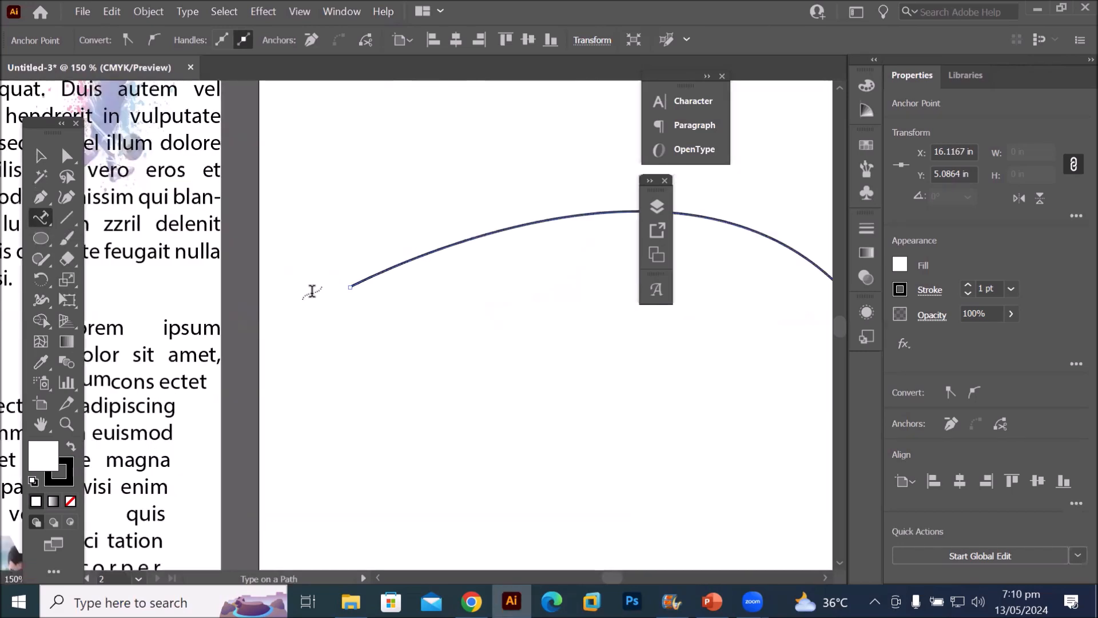
click(362, 277)
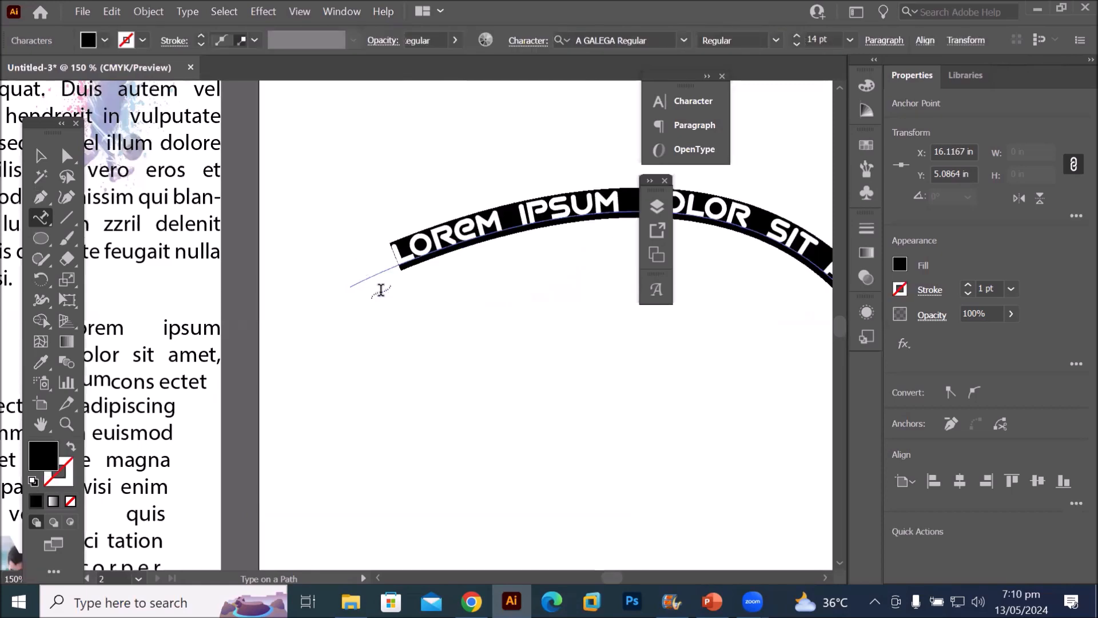
scroll(537, 369, down, 1)
scroll(537, 369, down, 1)
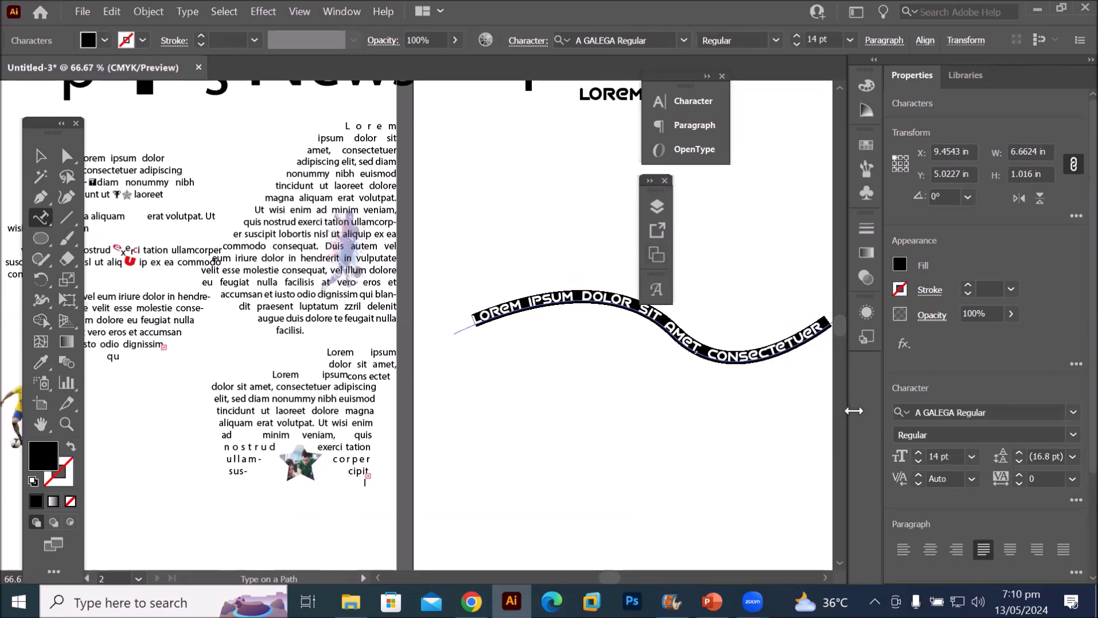
click(45, 156)
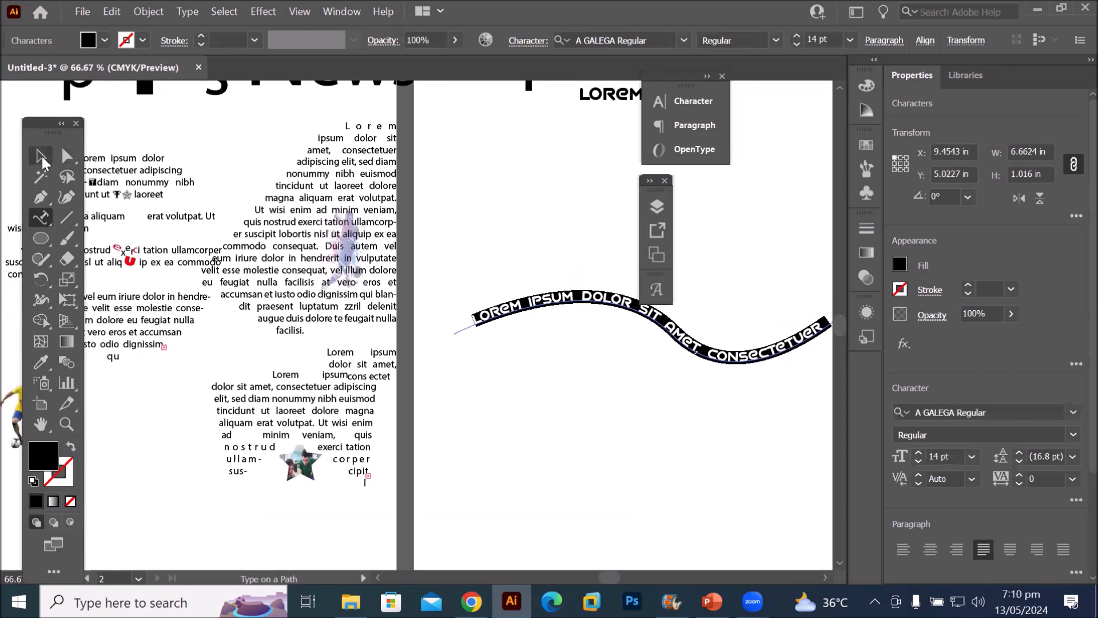
key(space)
drag(660, 445, 361, 421)
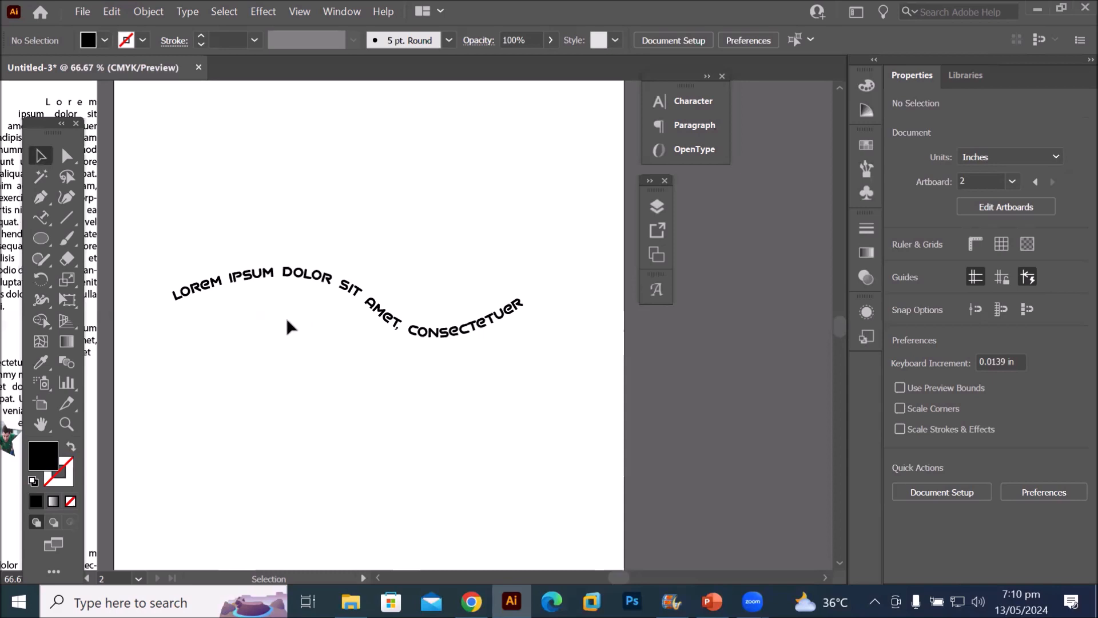
Draw a closed triangle about 7.07 in wide and 2.43 in tall below the wavy text with the Pen tool and apply the default fill and stroke
scroll(286, 318, down, 2)
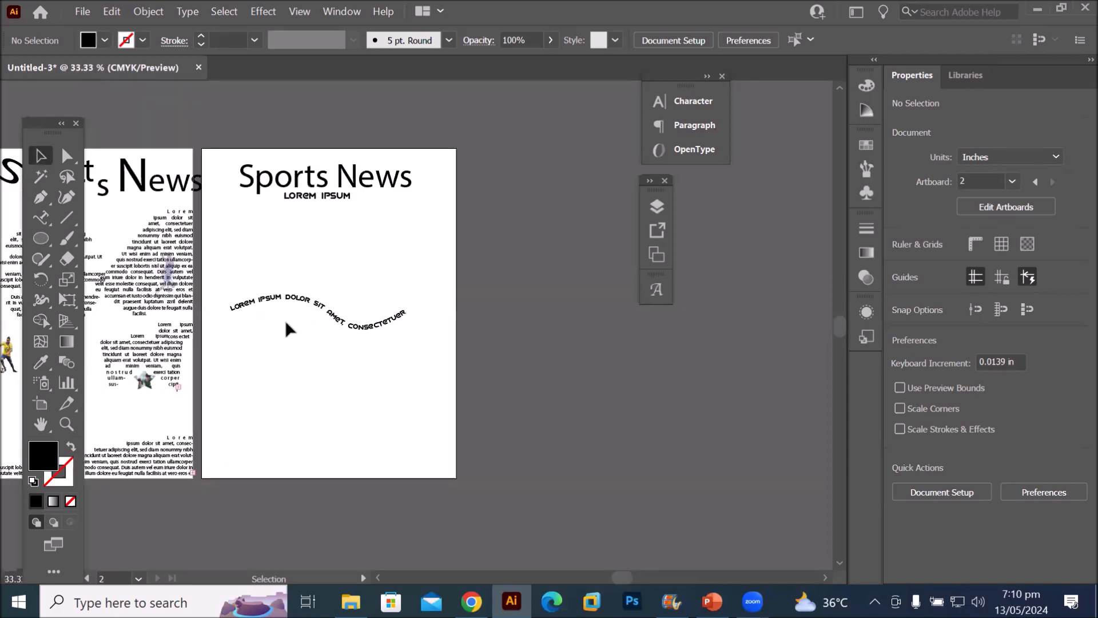
click(36, 197)
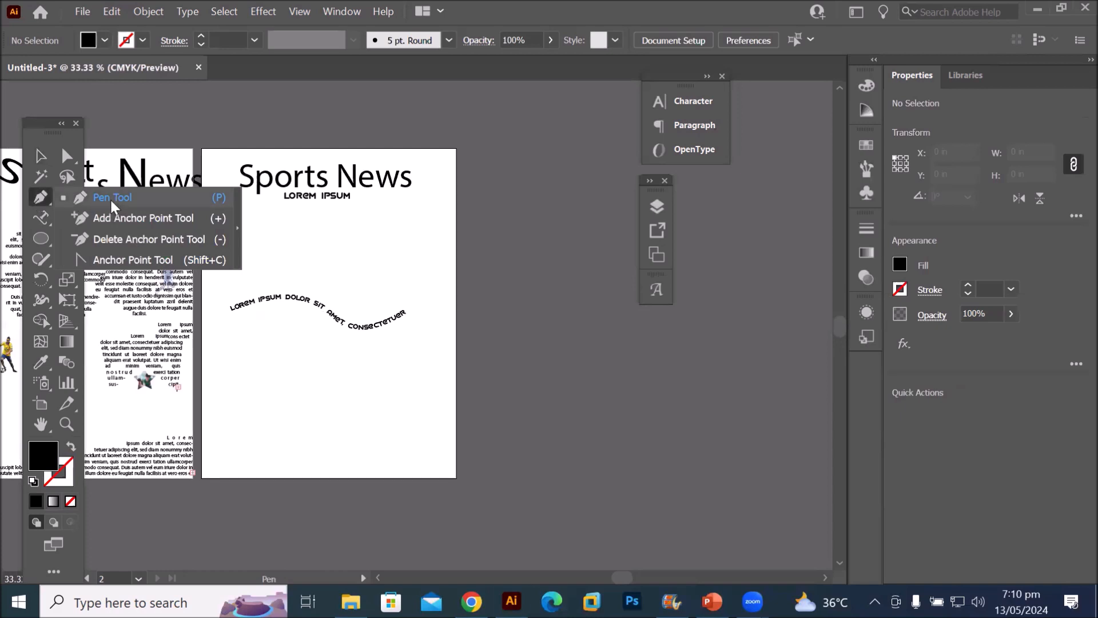
click(110, 198)
click(226, 412)
click(321, 340)
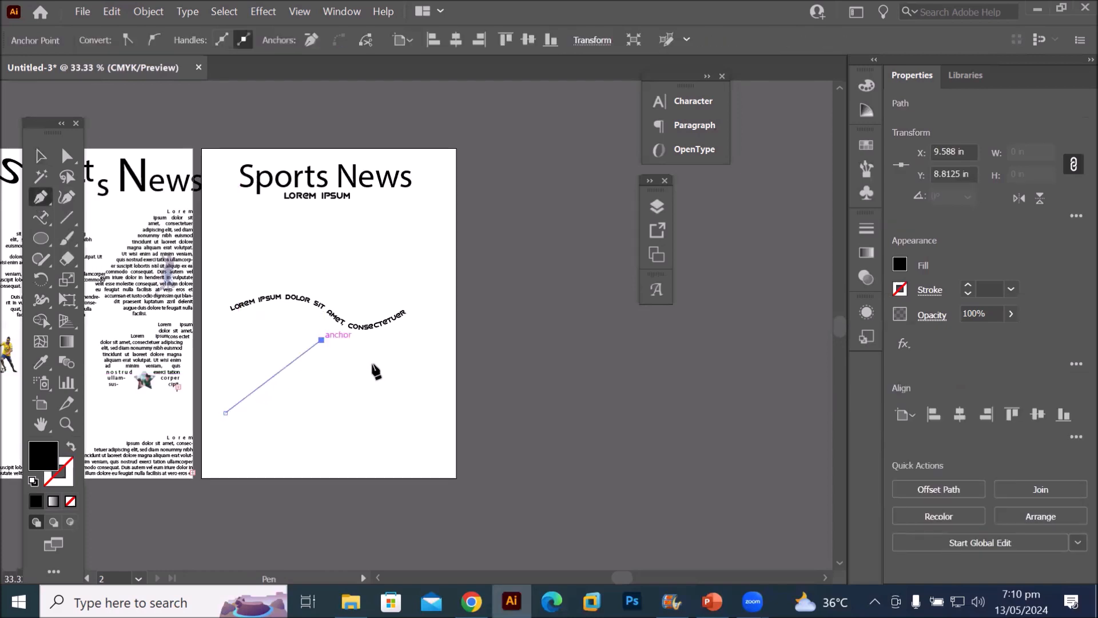
click(438, 412)
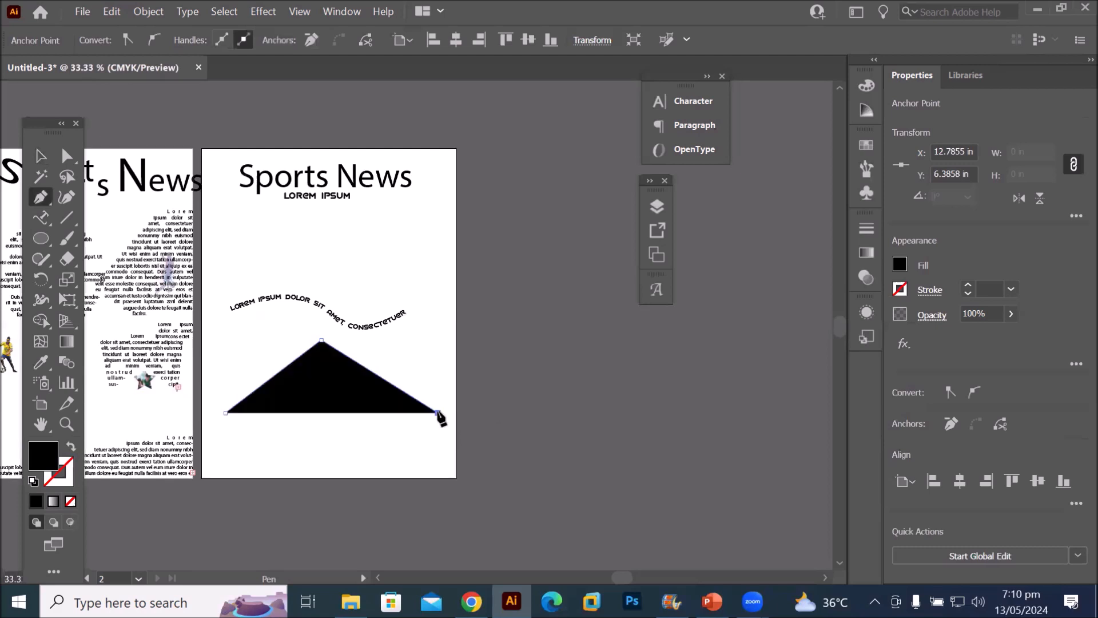
click(226, 413)
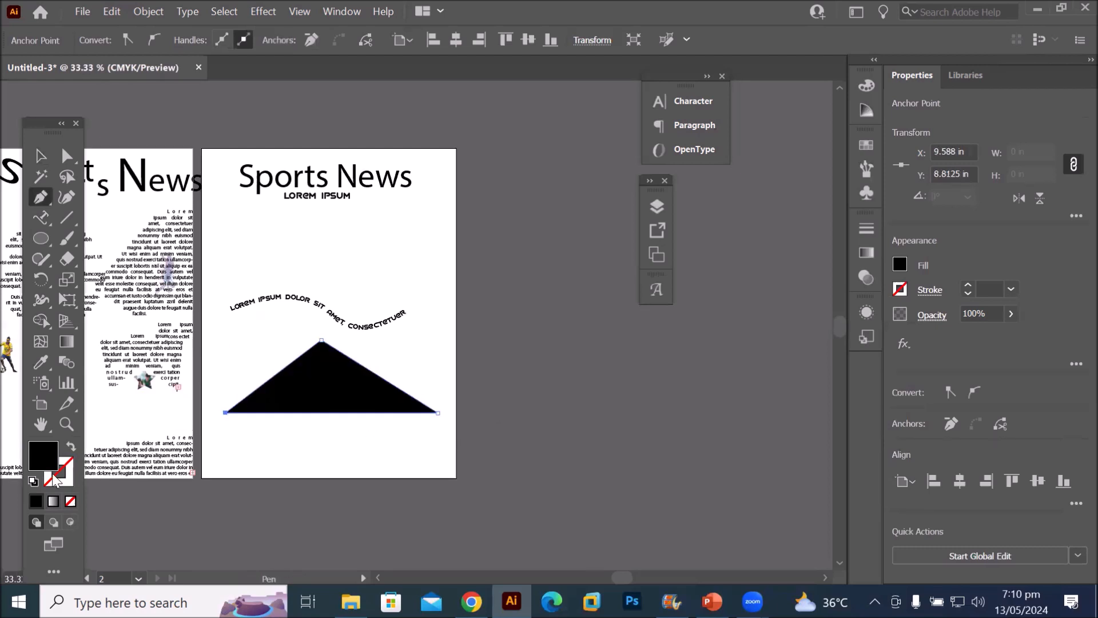
click(33, 482)
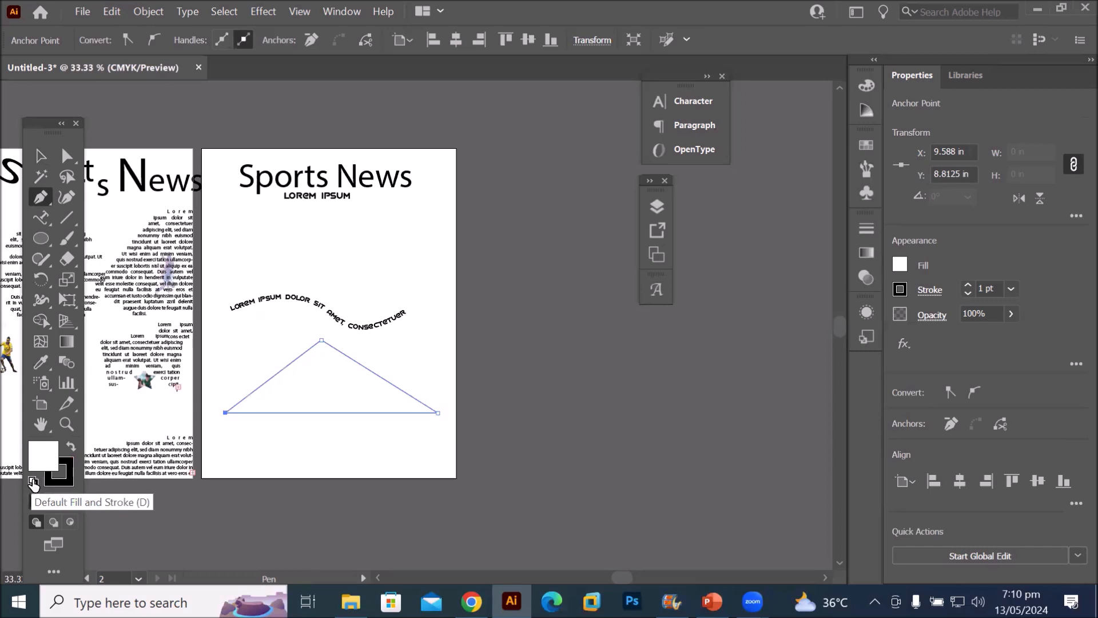
Fill the triangle's outline with Lorem ipsum placeholder text using the Type on a Path tool, starting on its left slope, and deselect it
click(38, 221)
click(240, 395)
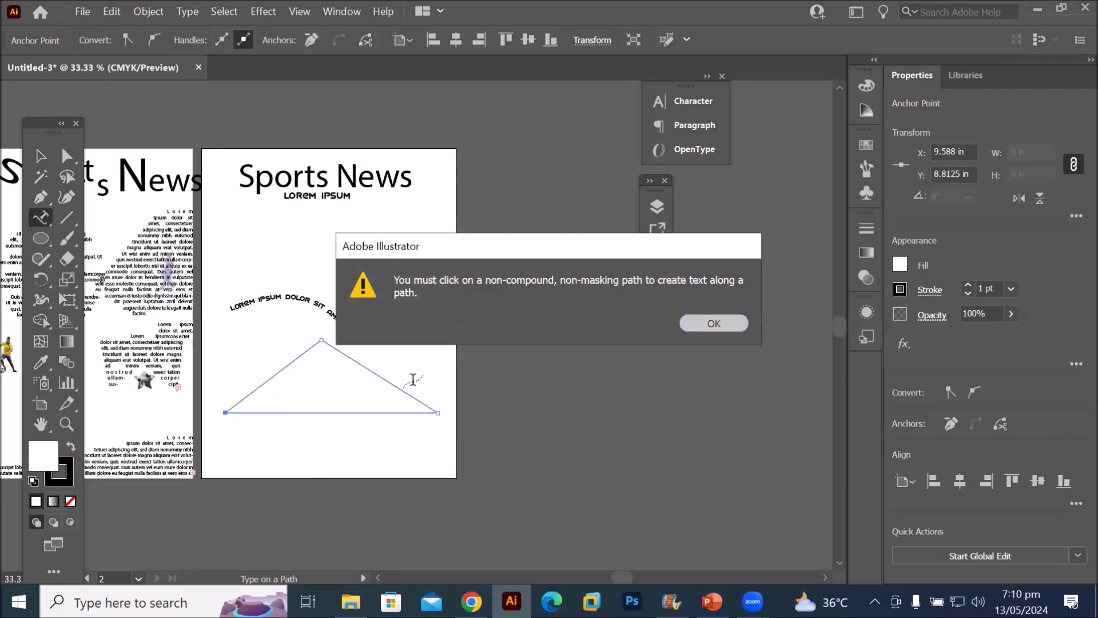
key(Return)
scroll(267, 373, up, 2)
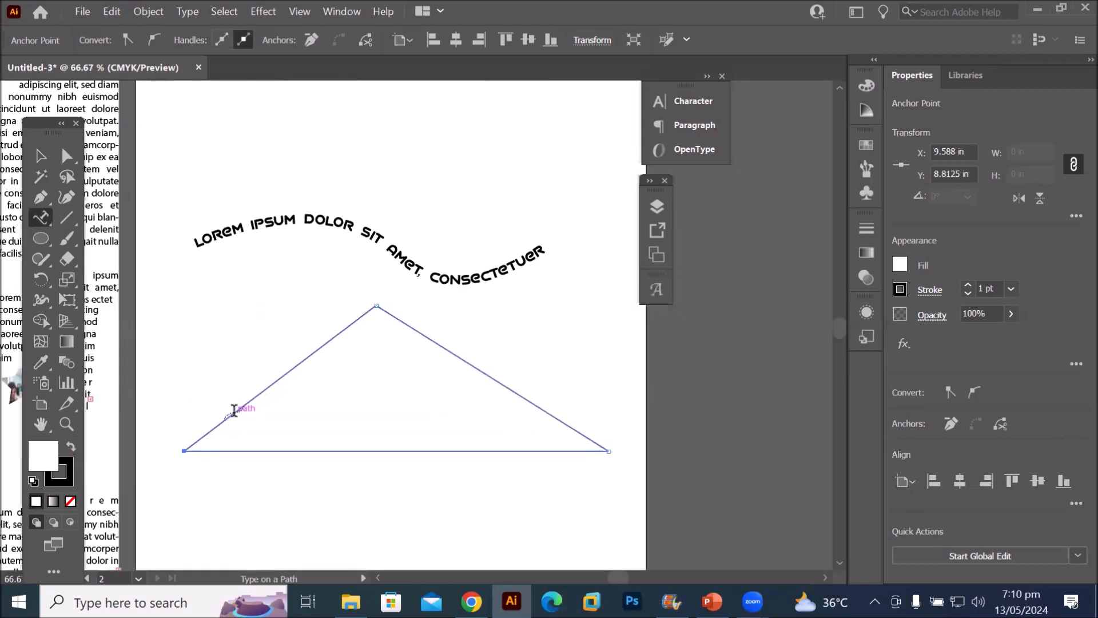
click(234, 410)
key(Escape)
click(404, 154)
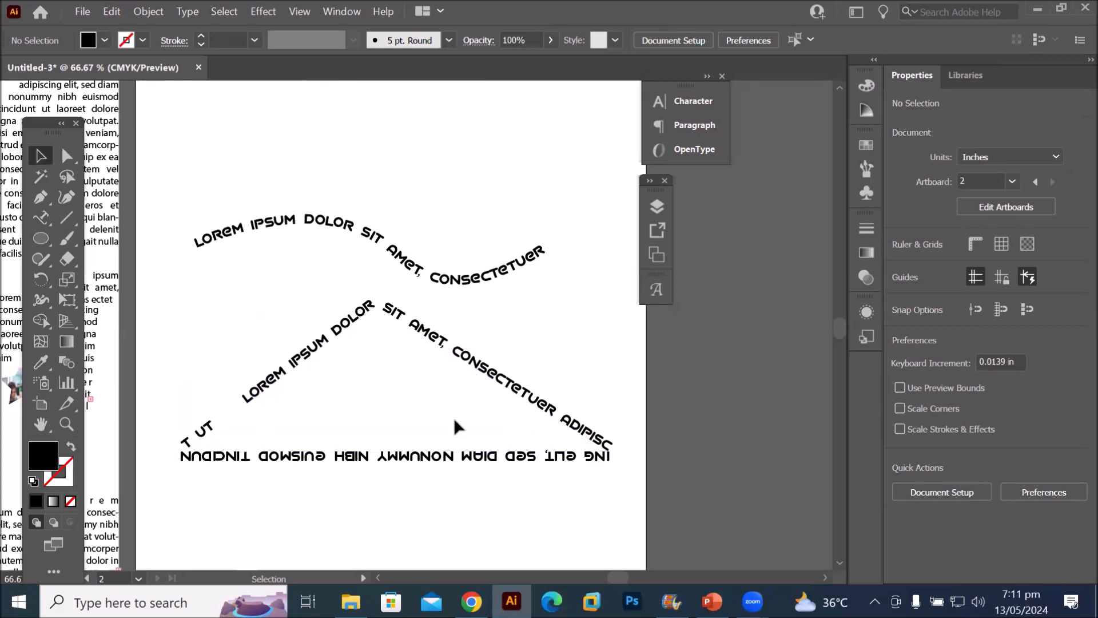
Switch to Chrome and open google.com in place of the Zoom Post Attendee page
click(472, 601)
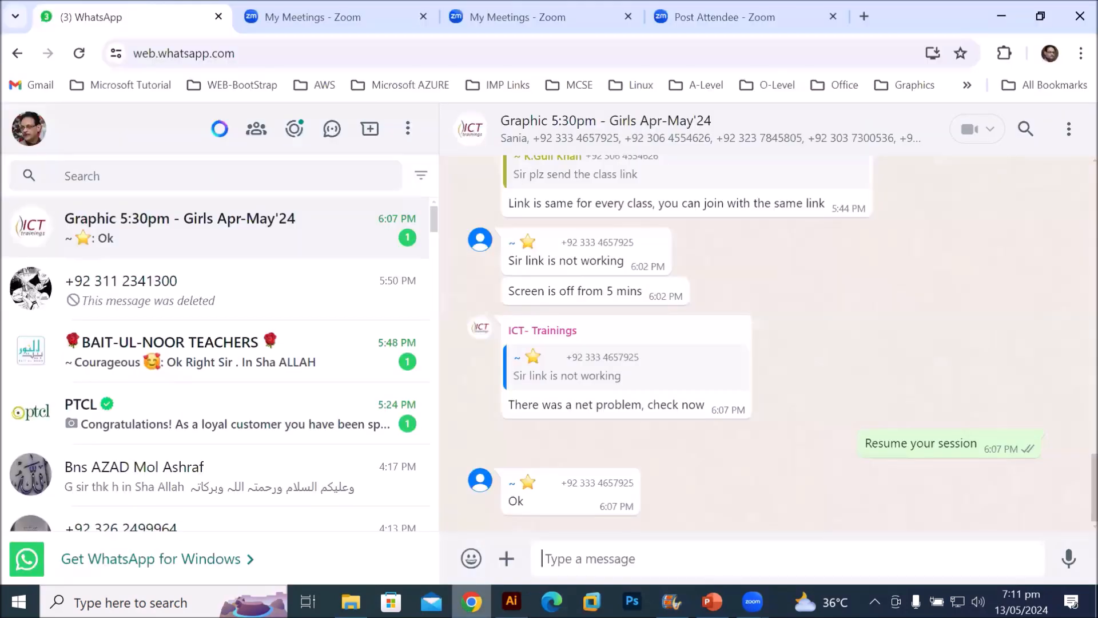
click(740, 13)
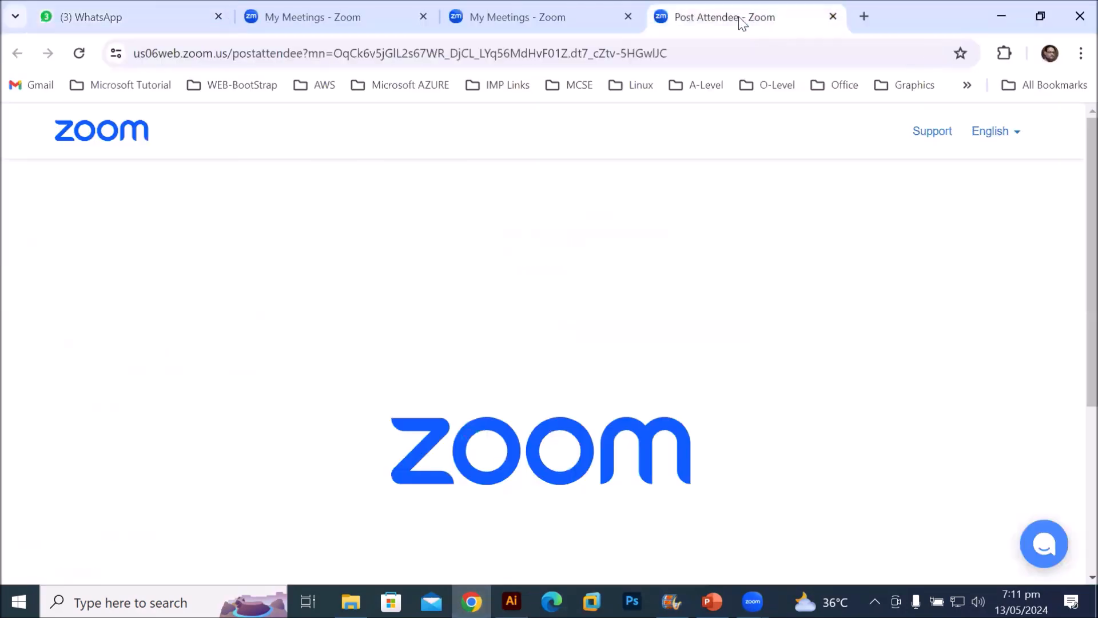
click(541, 60)
text(gg)
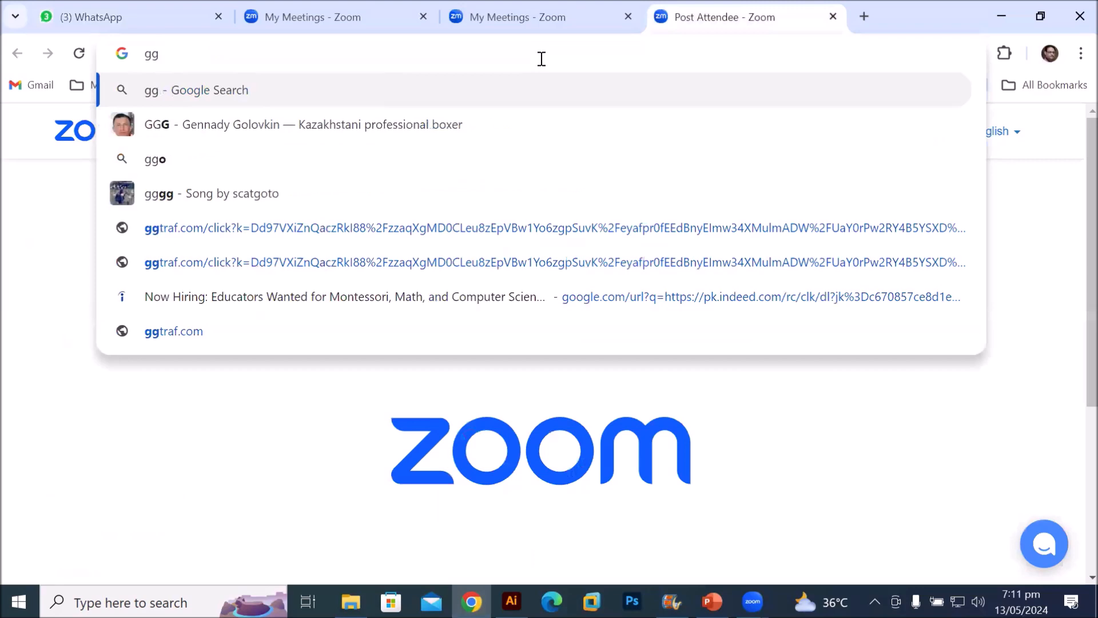
key(BackSpace)
text(oogle.com)
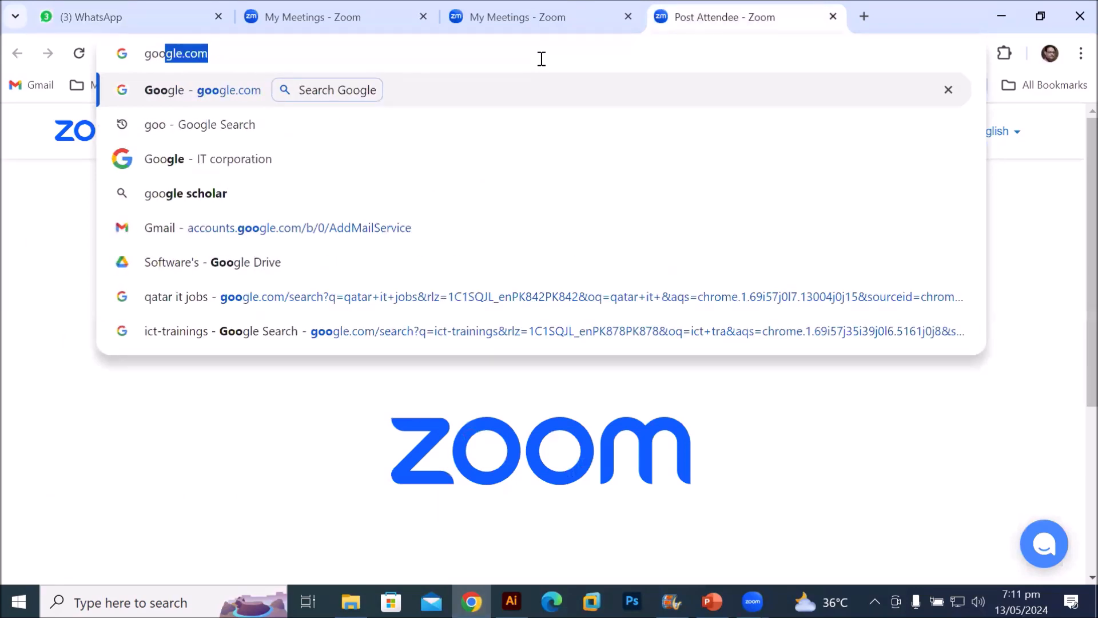
key(Return)
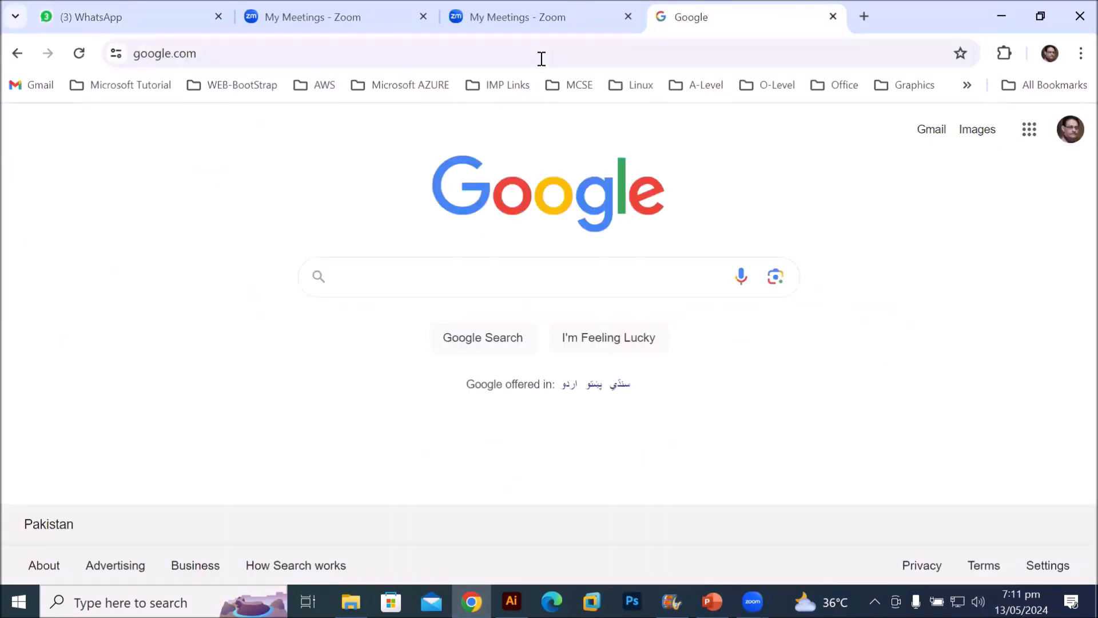
Search Google for "dura foam logo" and examine the circular text in the logo images
text(dura)
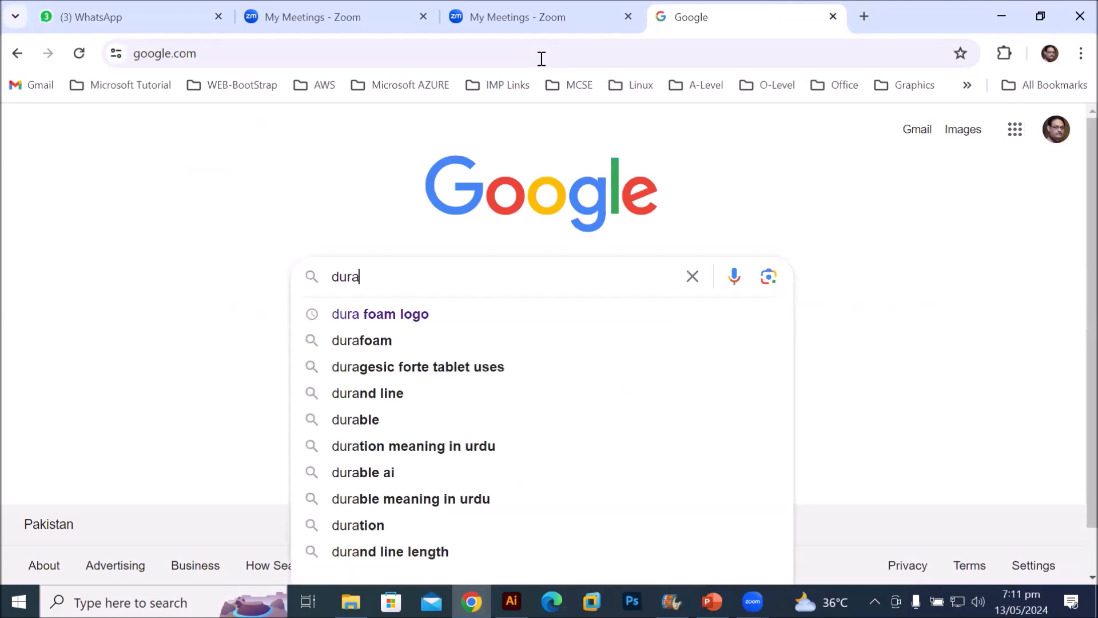
key(Down)
key(Return)
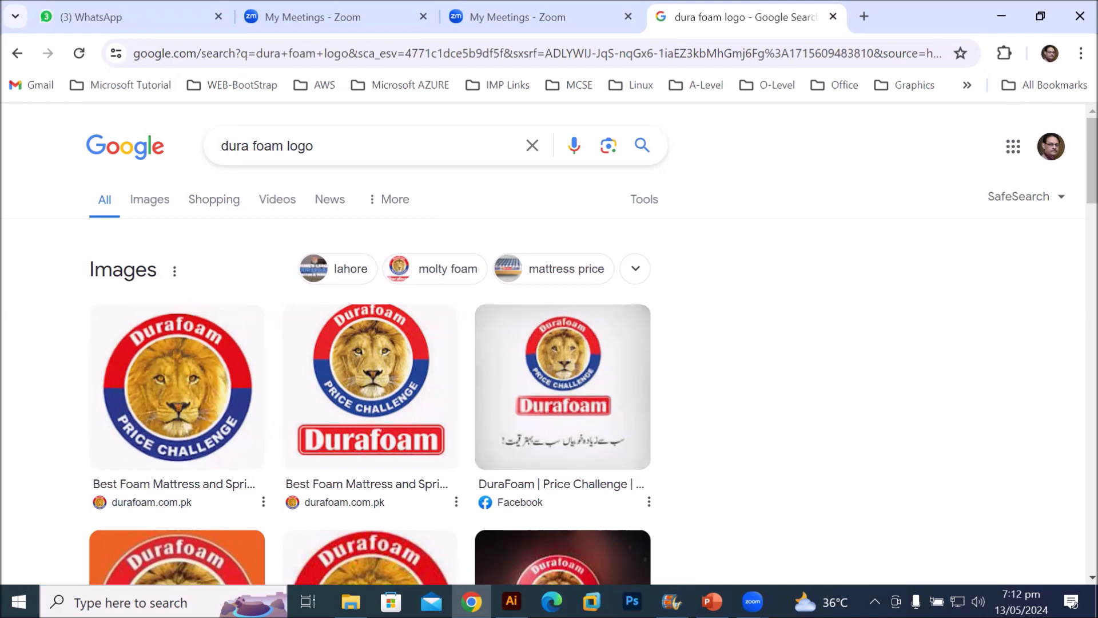
mouse_move(672, 602)
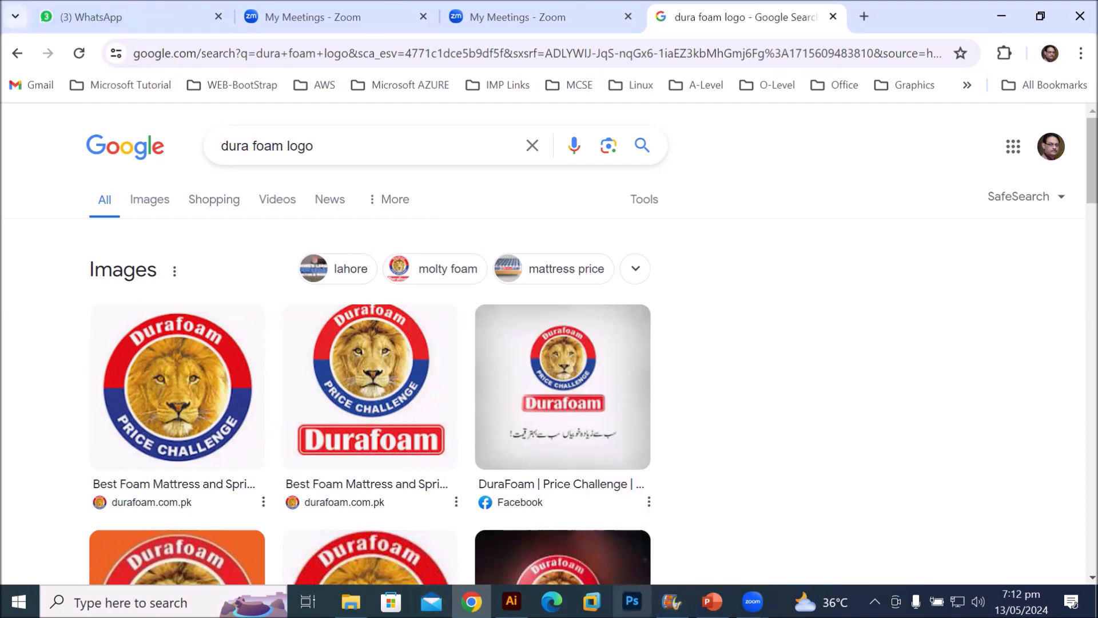
Return to Illustrator and move the wavy text and the triangular text up beneath the Lorem Ipsum subheading
click(511, 601)
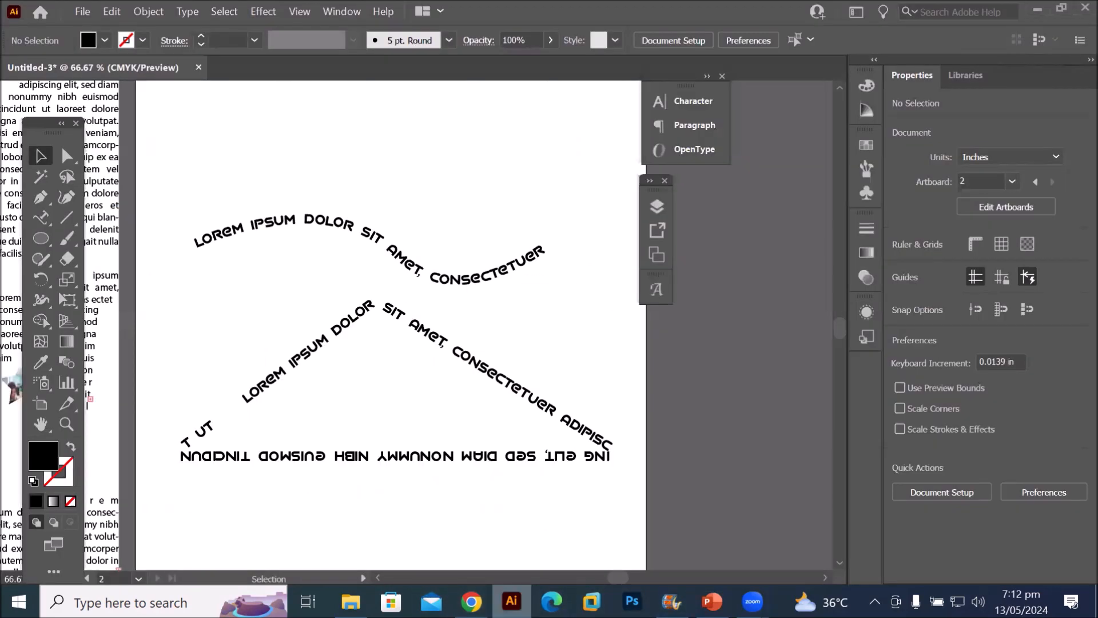
scroll(469, 444, down, 3)
scroll(469, 444, up, 2)
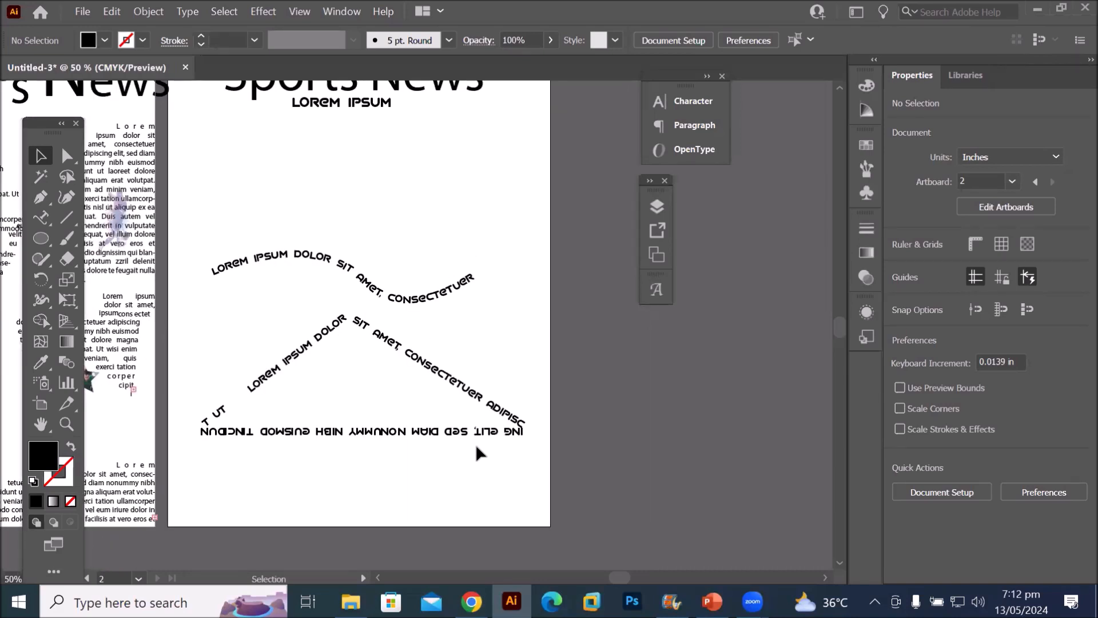
mouse_move(427, 262)
mouse_down()
mouse_move(441, 232)
mouse_move(443, 145)
mouse_up()
drag(420, 365, 417, 221)
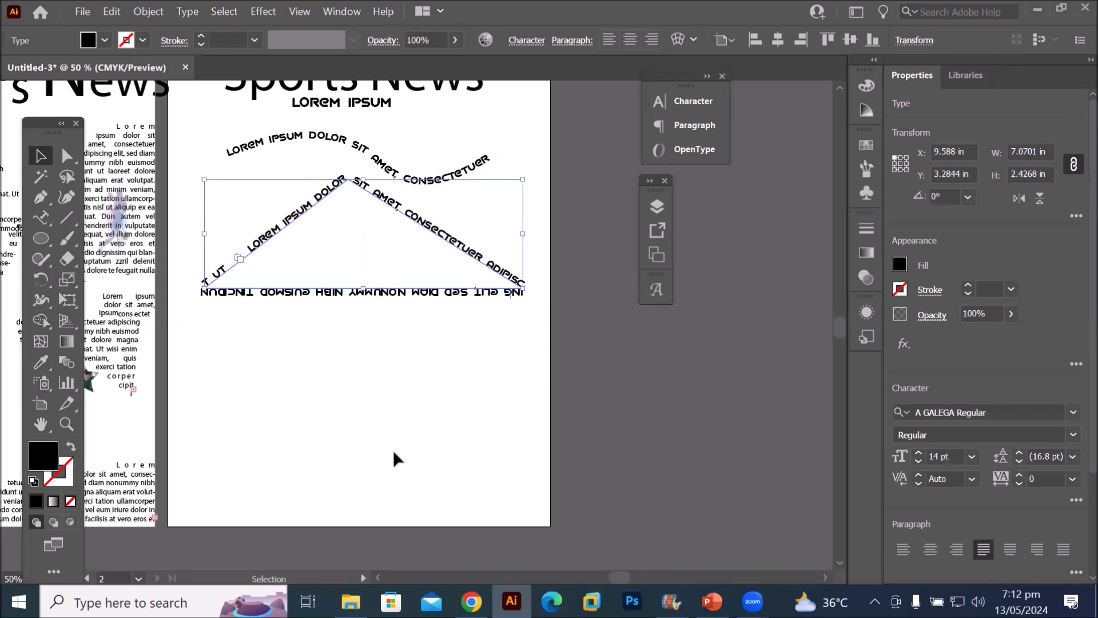
key(ctrl+minus)
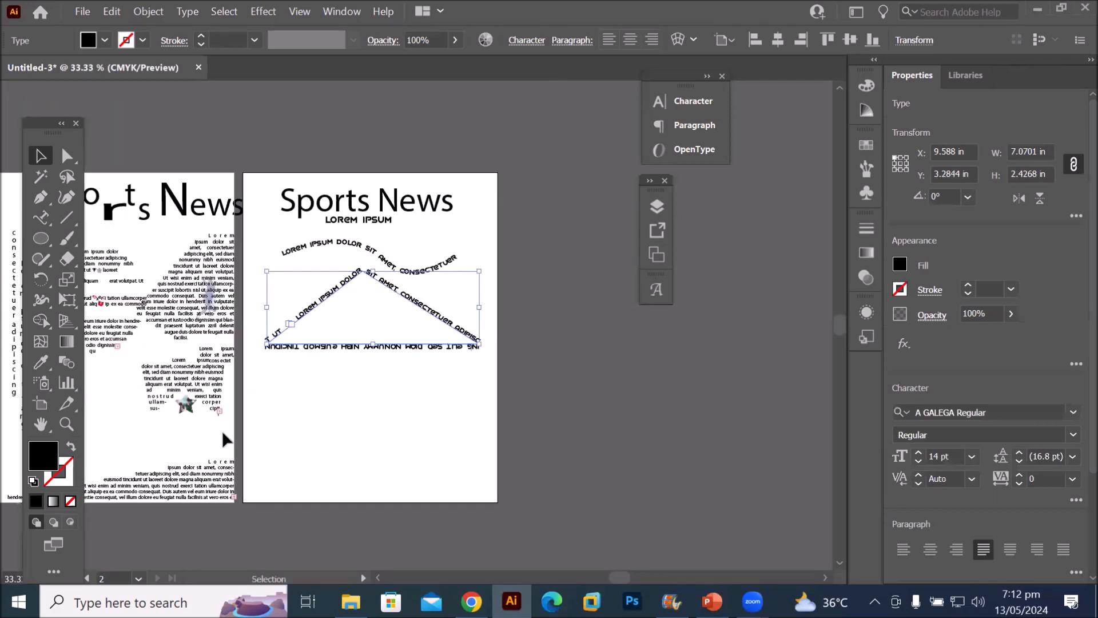
click(42, 238)
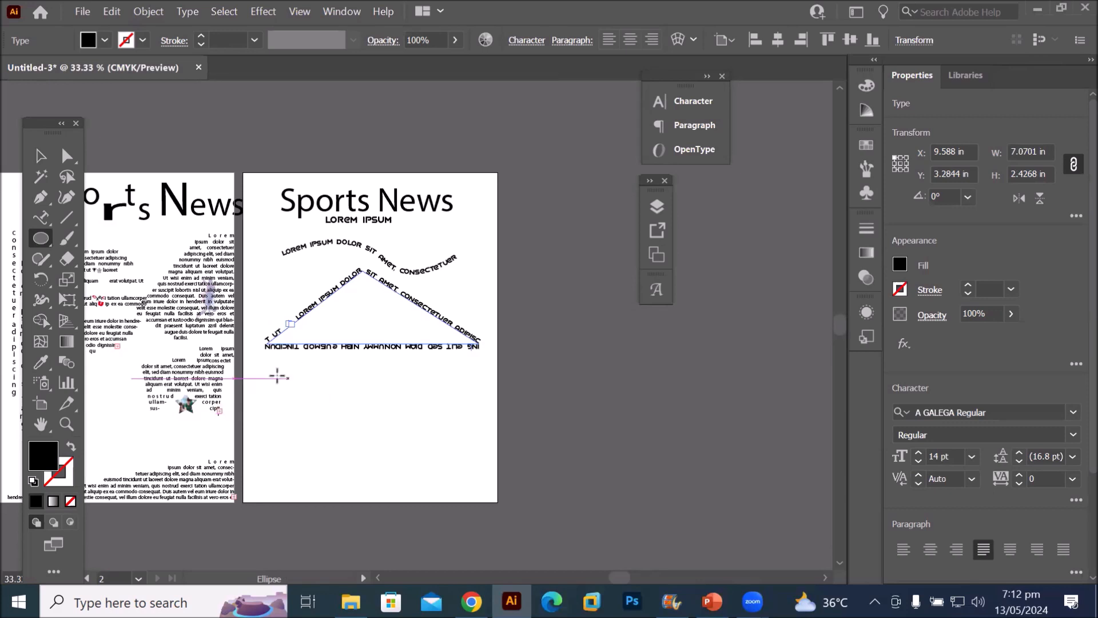
click(40, 215)
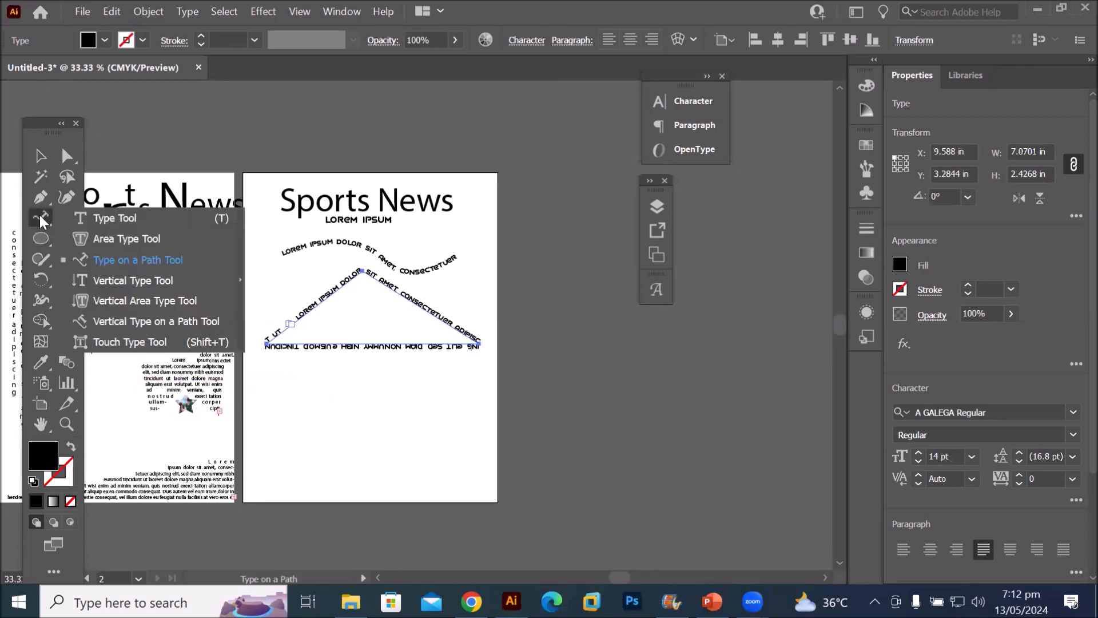
click(181, 324)
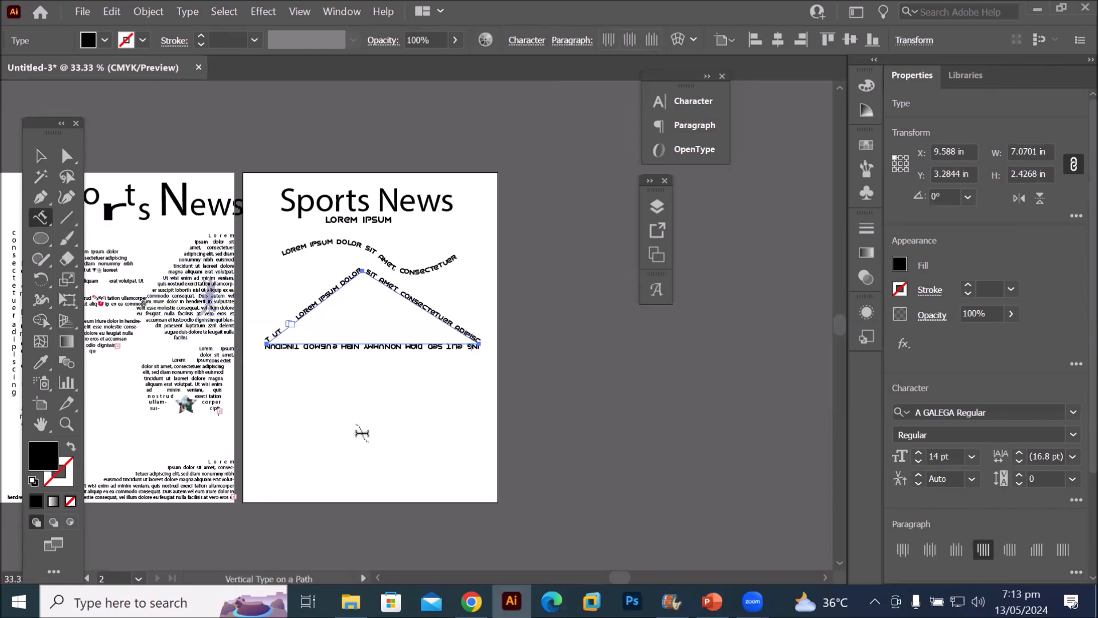
Draw a rectangle about 5.12 in wide and 1.82 in tall below the triangular text and apply the default white fill and 1 pt black stroke
click(40, 239)
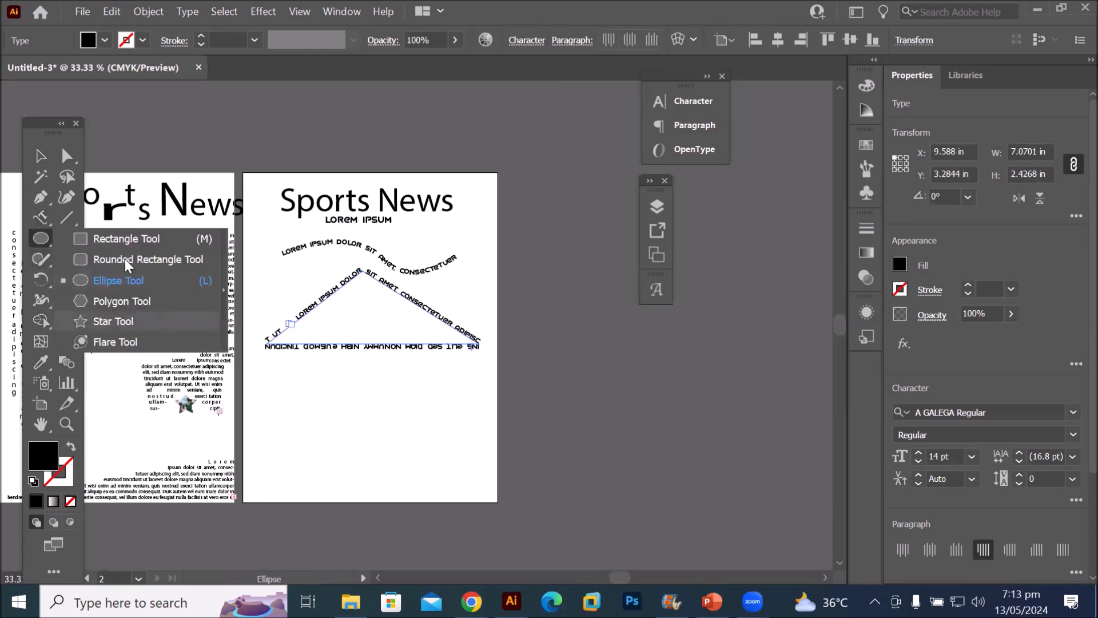
click(125, 240)
mouse_move(299, 409)
mouse_down()
mouse_move(321, 437)
mouse_move(453, 464)
mouse_up()
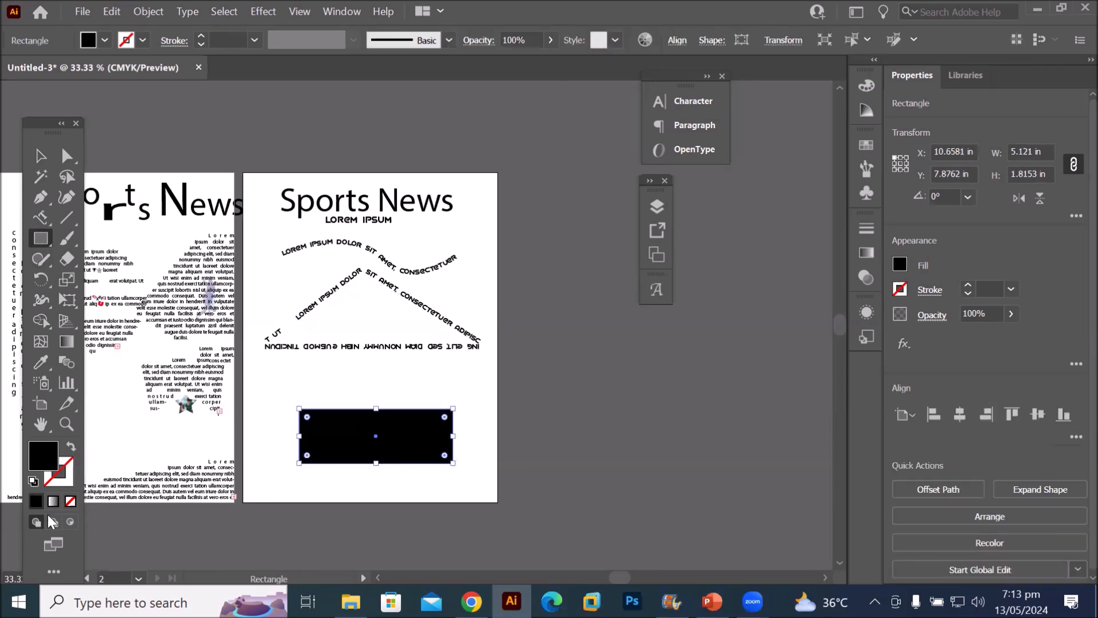
click(33, 482)
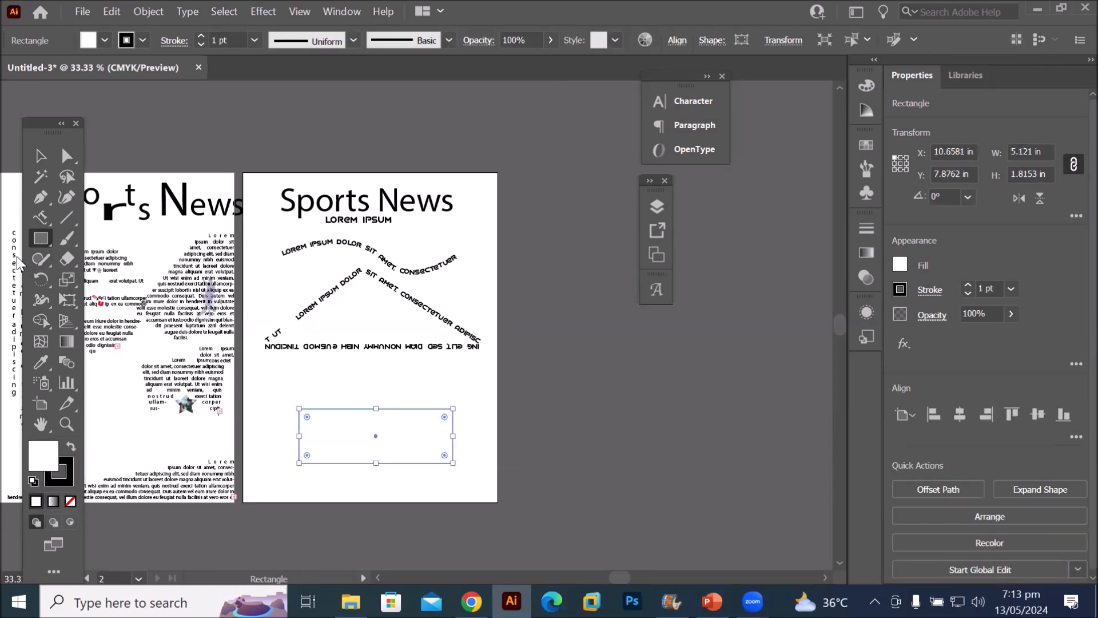
Fill the rectangle's outline with placeholder text using the Vertical Type on a Path tool, starting near its upper-left corner, and inspect the letter orientation on each side
click(43, 213)
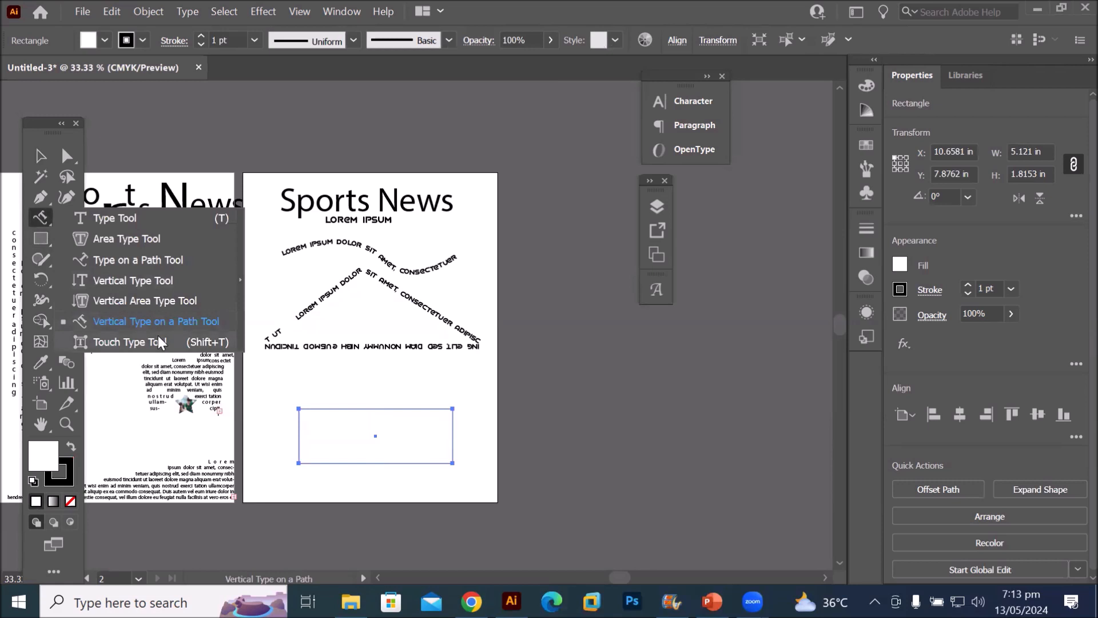
click(159, 322)
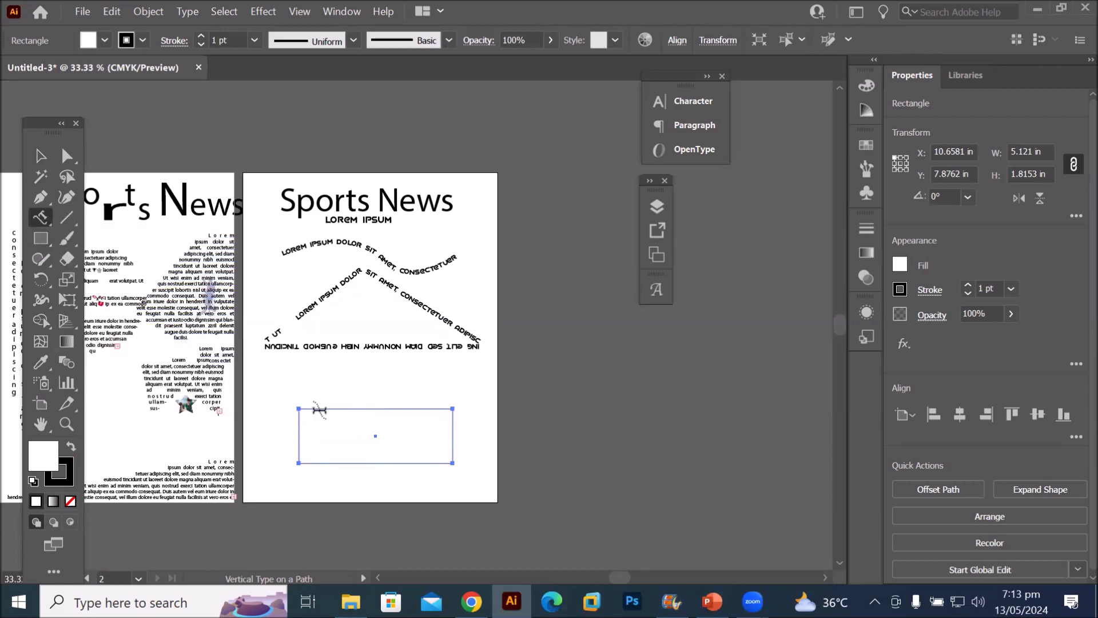
click(321, 409)
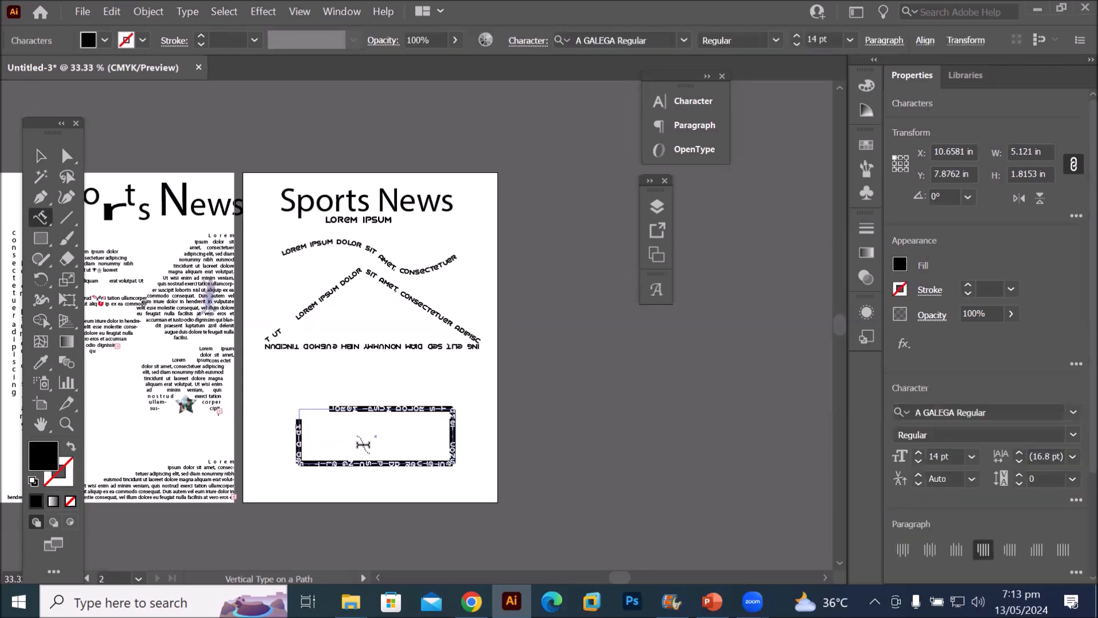
scroll(426, 426, up, 2)
scroll(302, 409, up, 2)
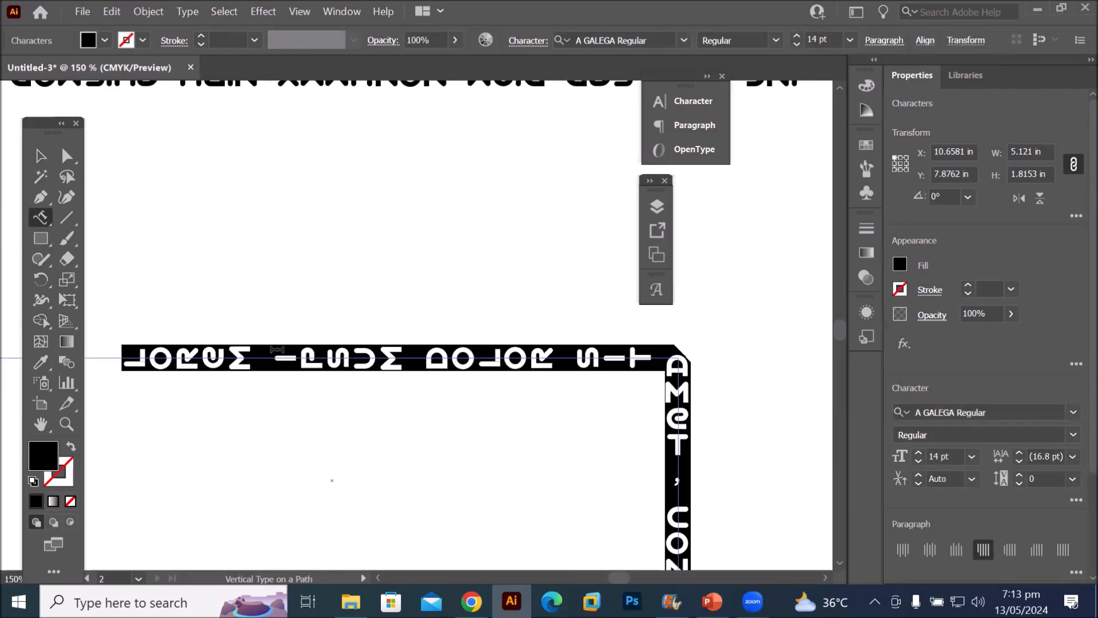
scroll(605, 395, down, 3)
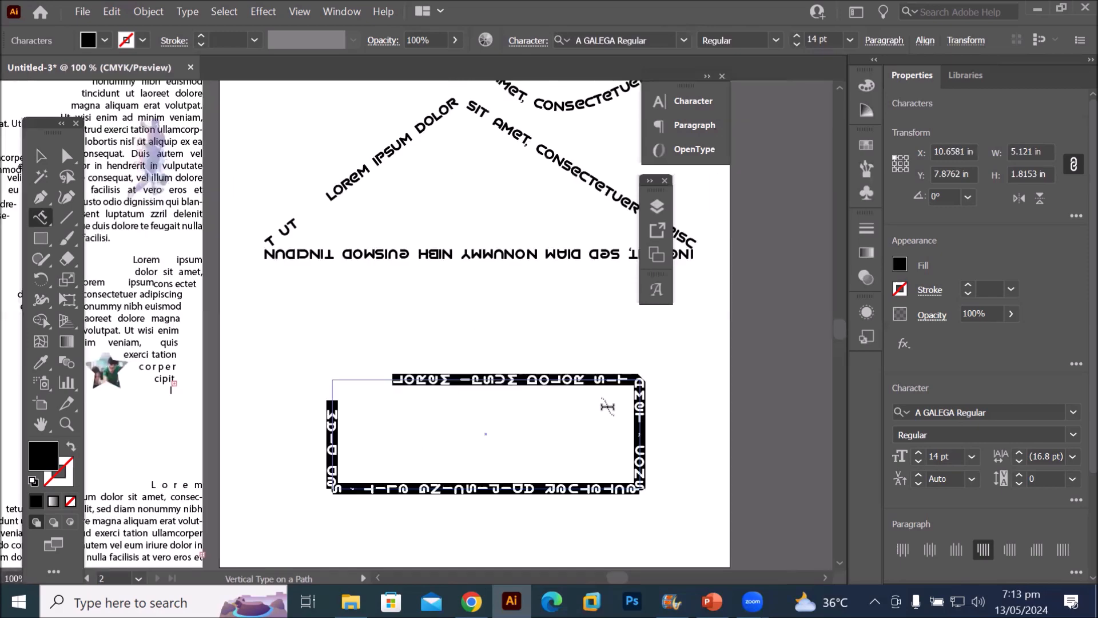
scroll(607, 479, up, 2)
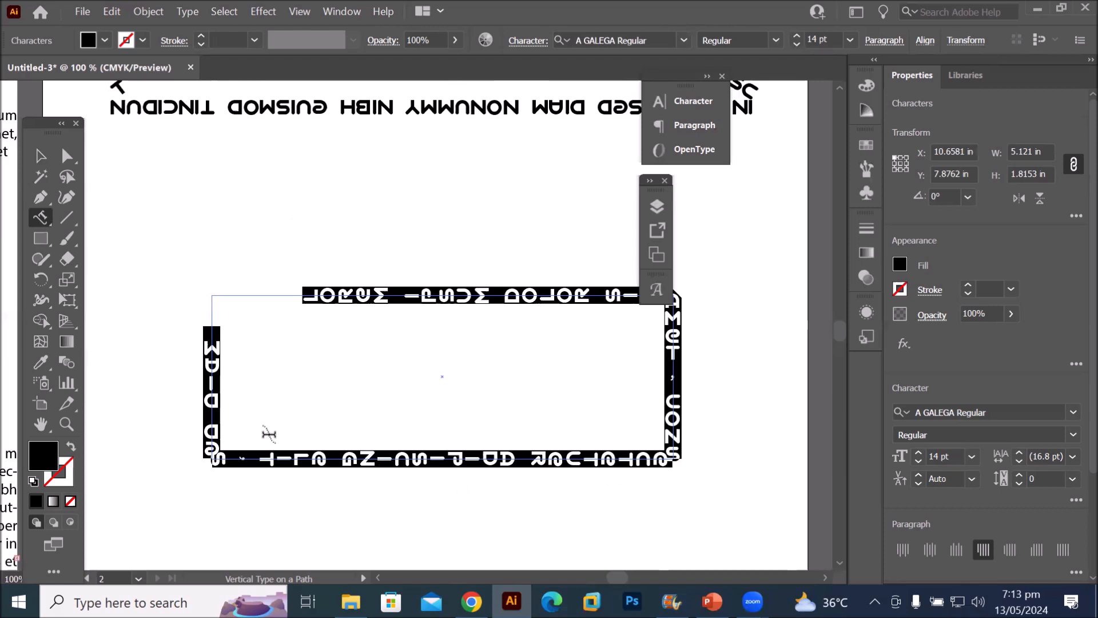
scroll(245, 431, down, 1)
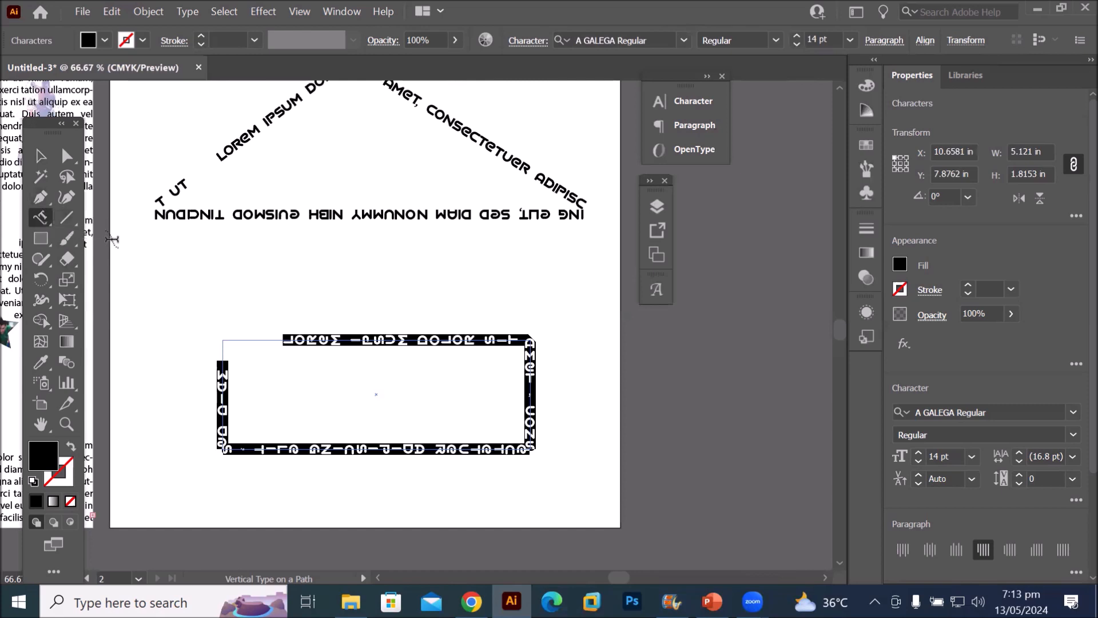
Look over the line tool variants and add a new Letter artboard to the right of the Sports News page with the path text
click(67, 219)
drag(67, 219, 152, 241)
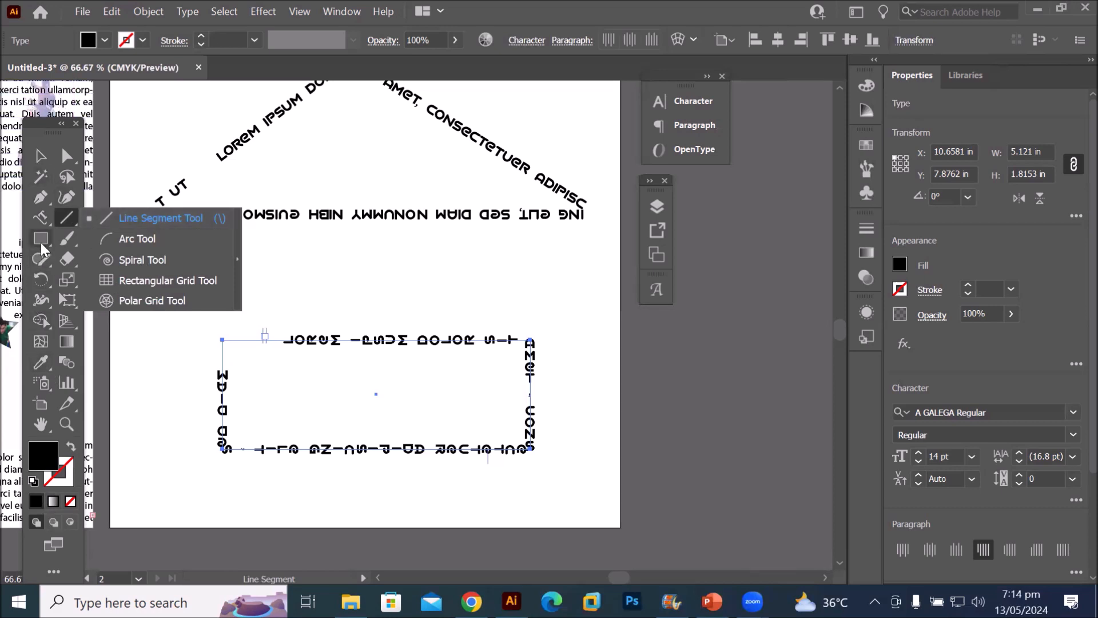
click(40, 403)
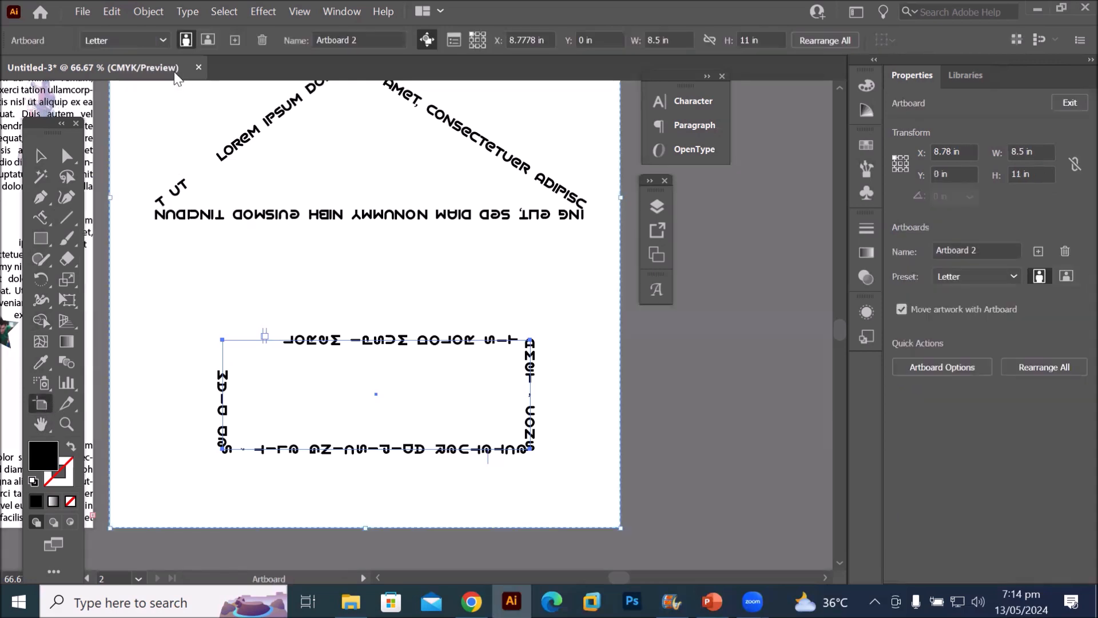
click(236, 39)
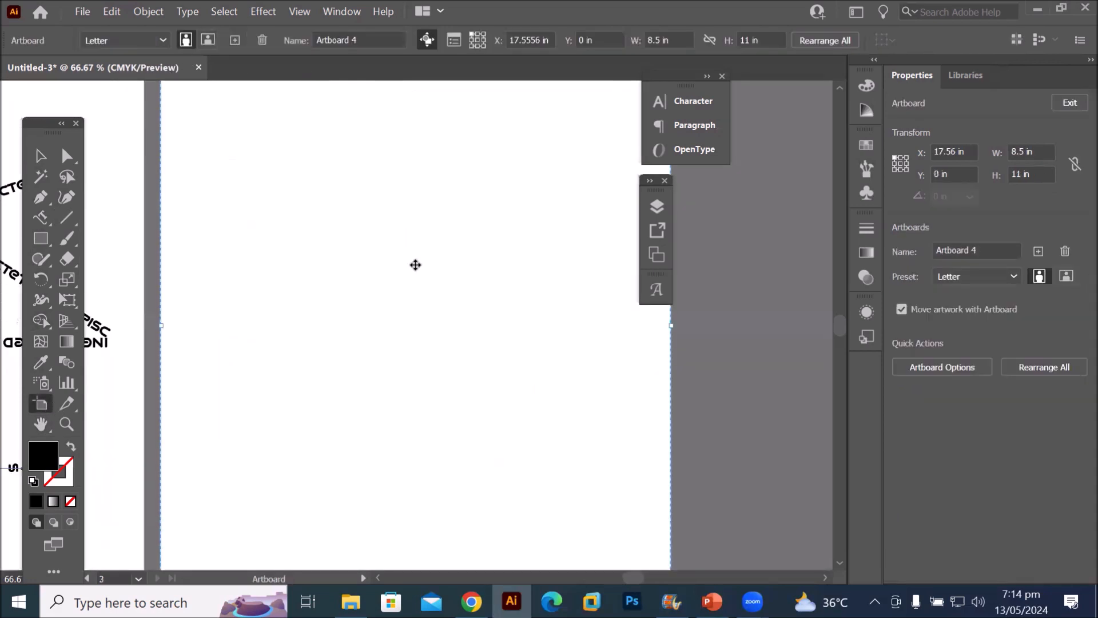
scroll(466, 328, down, 2)
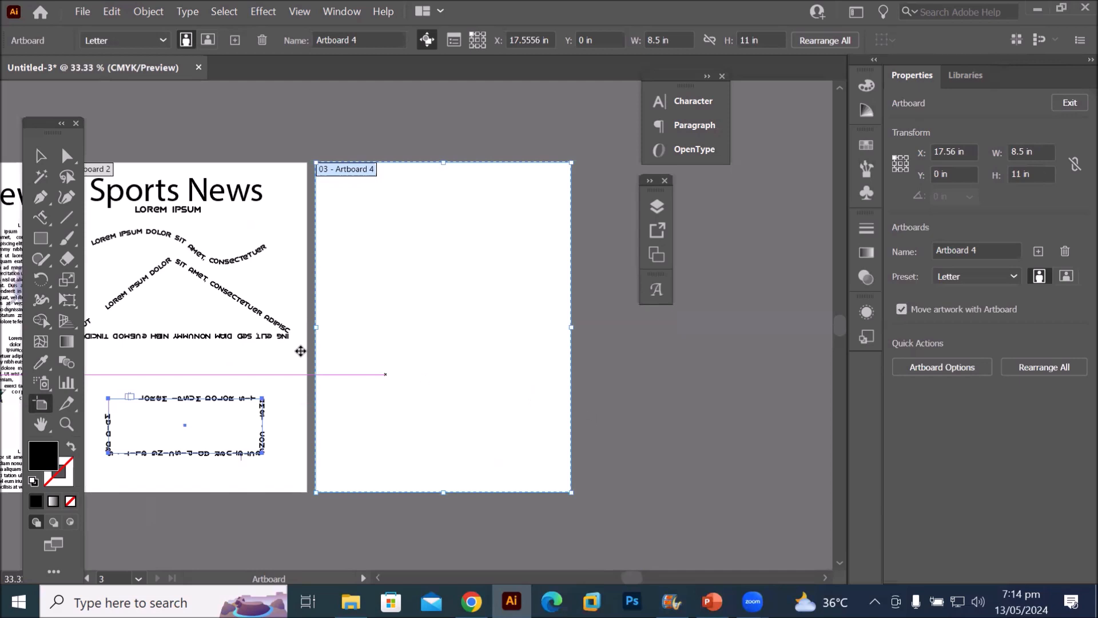
Draw a horizontal line about 7.8 in long near the new artboard's lower edge and apply the default white fill and 1 pt black stroke
click(67, 219)
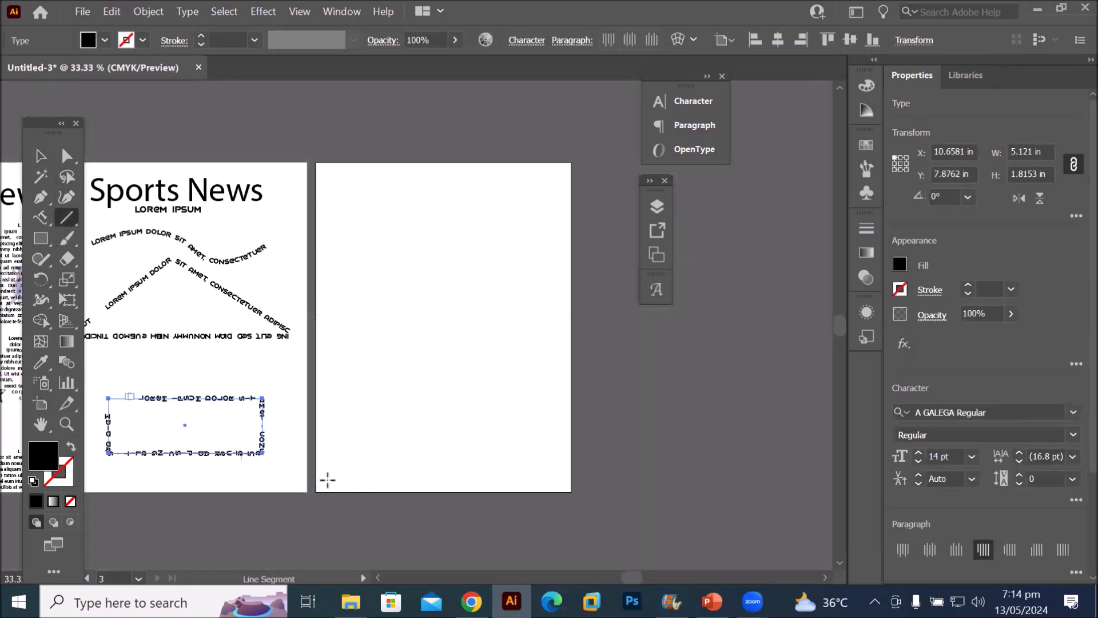
drag(324, 479, 559, 479)
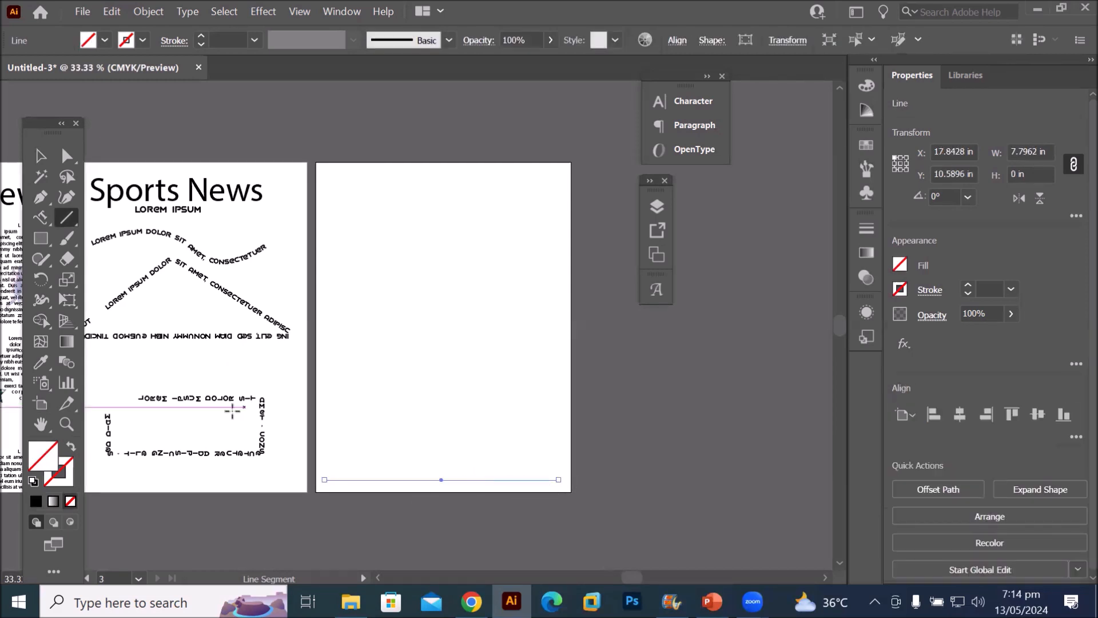
click(33, 482)
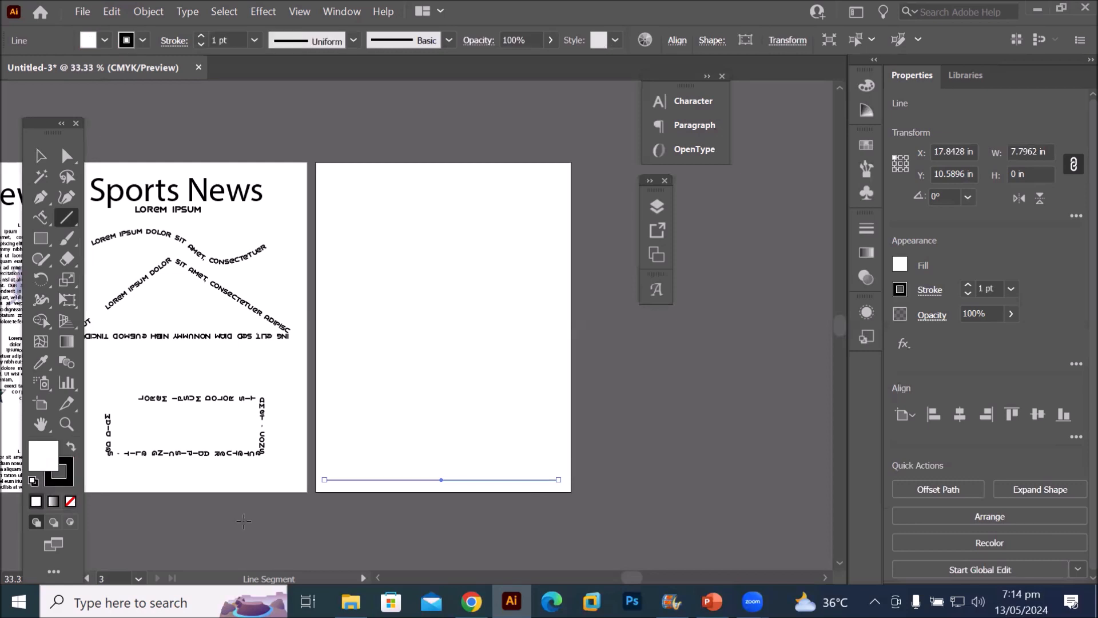
Give the line the elliptical width profile that tapers at both ends and set its stroke weight to 15 pt
click(353, 42)
click(323, 95)
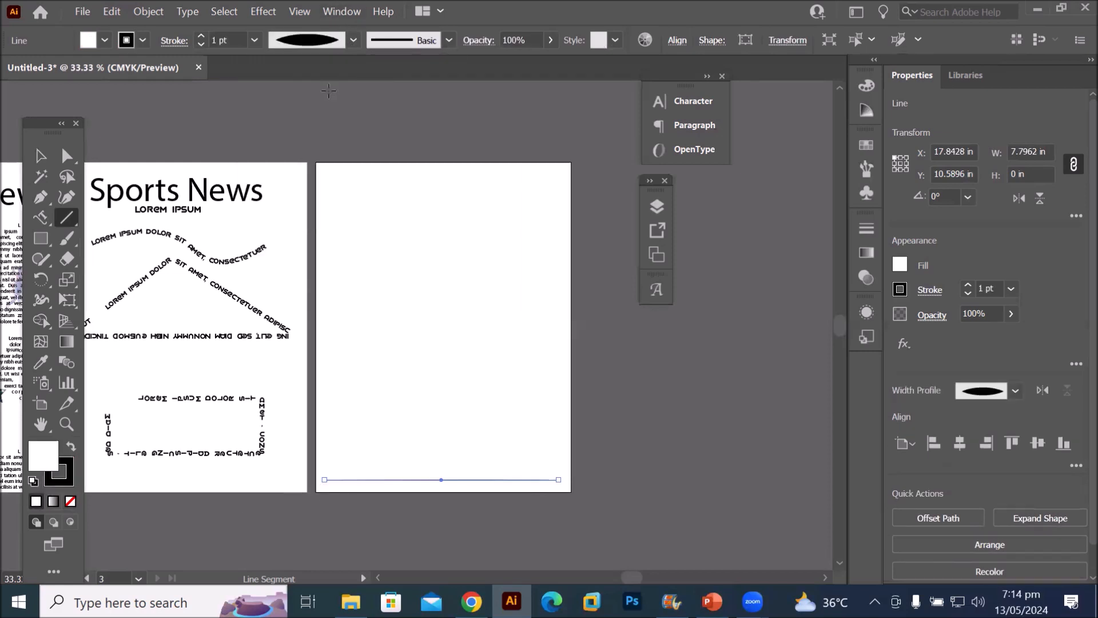
click(200, 34)
click(200, 34)
click(200, 35)
click(200, 35)
click(199, 33)
click(199, 33)
click(199, 34)
click(199, 33)
click(200, 36)
click(201, 36)
click(200, 35)
click(200, 35)
click(201, 34)
click(201, 35)
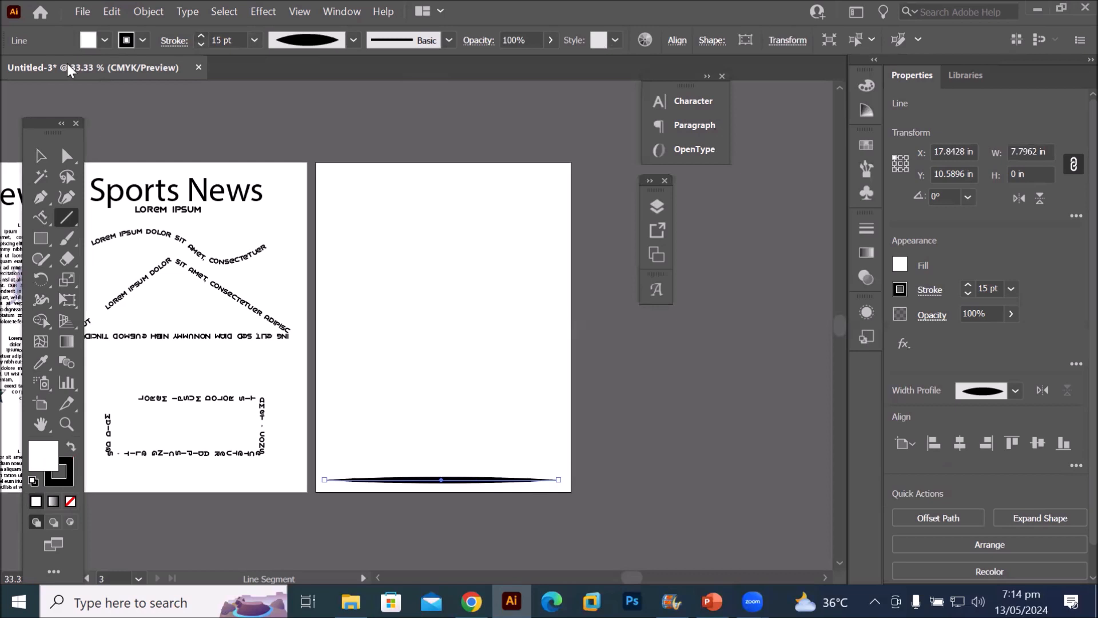
Copy the tapered line upward by about 0.82 in and repeat the duplication eleven times to fill the artboard with evenly spaced lines
click(41, 158)
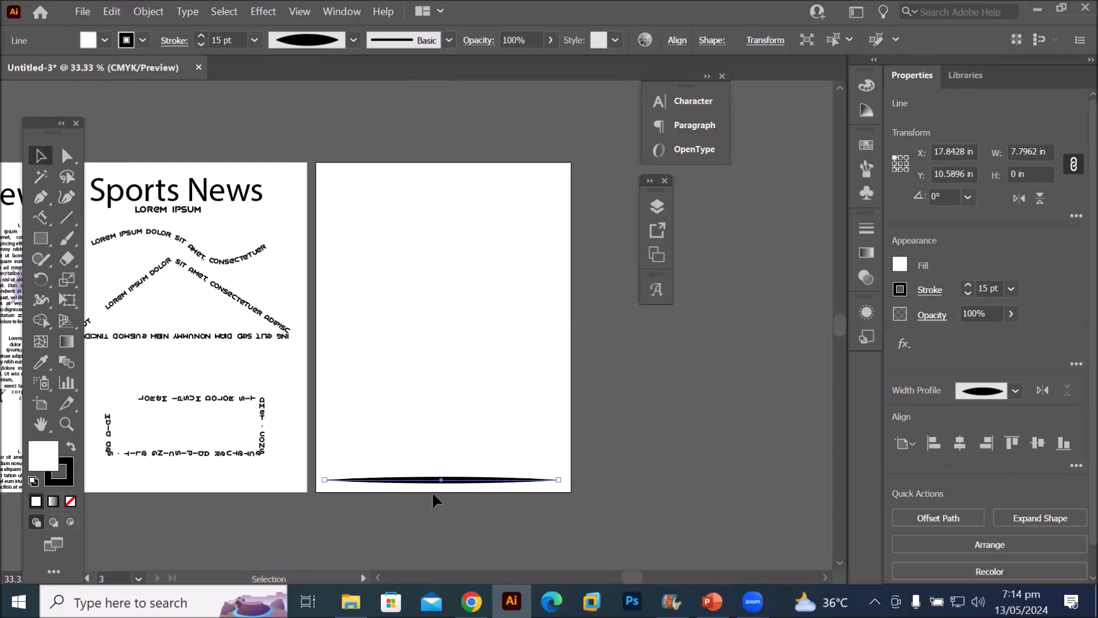
drag(440, 479, 440, 456)
key(alt)
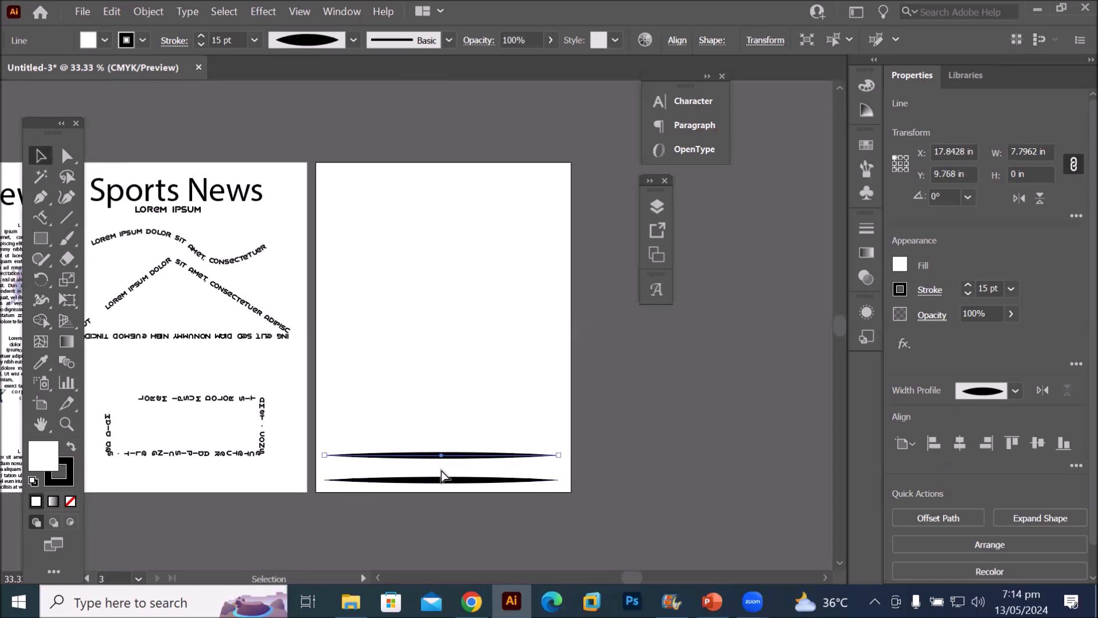
key(ctrl+d)
key(ctrl+d)
key(ctrl+d)
key(ctrl+d)
key(ctrl+d)
key(ctrl+d)
key(ctrl+d)
key(ctrl+d)
key(ctrl+d)
key(ctrl+d)
key(ctrl+d)
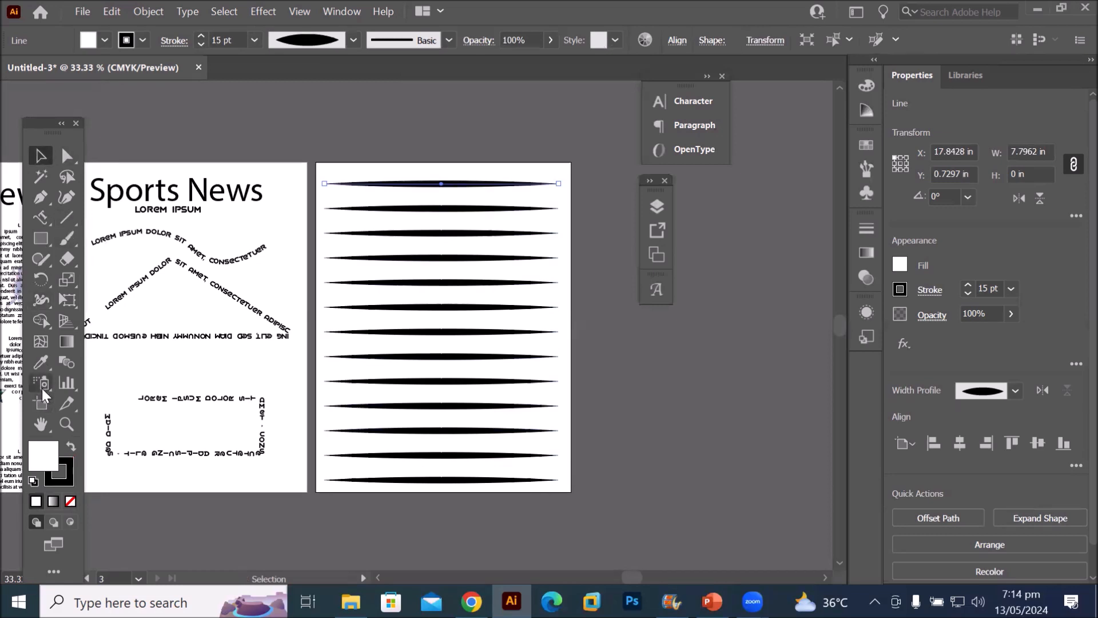
Add another Letter artboard to the right of the one filled with lines and activate the Arc tool
click(40, 405)
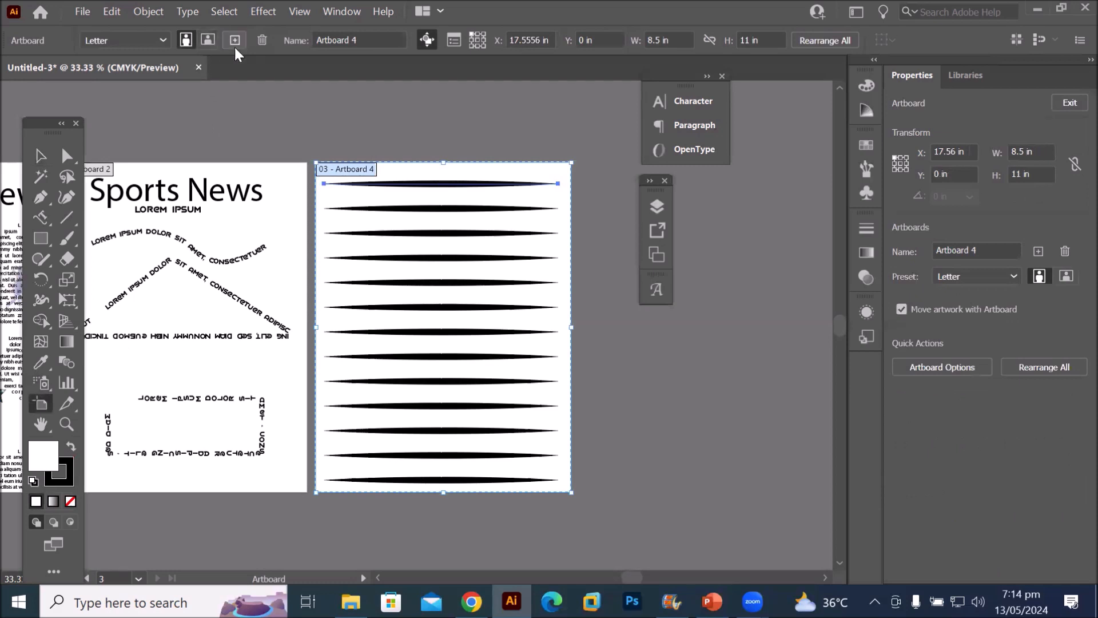
click(234, 40)
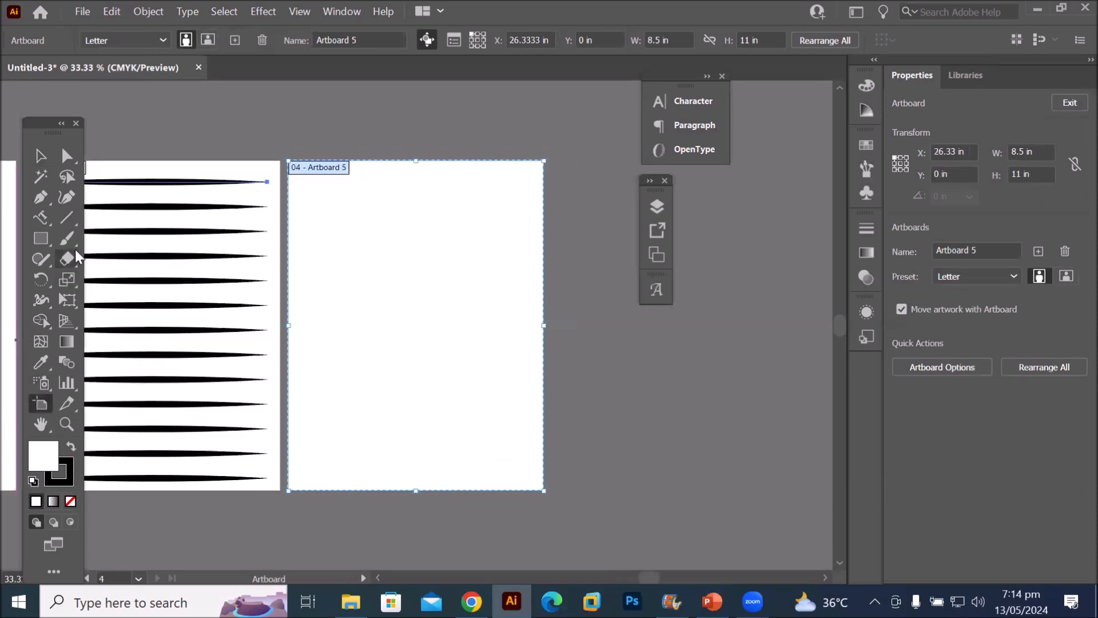
click(64, 214)
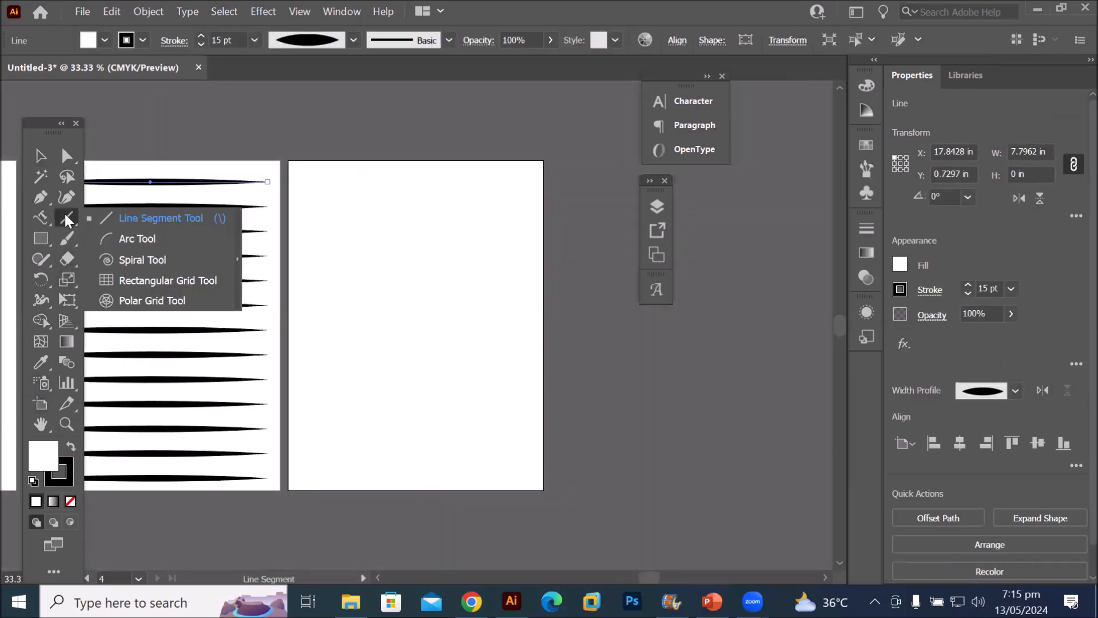
click(135, 240)
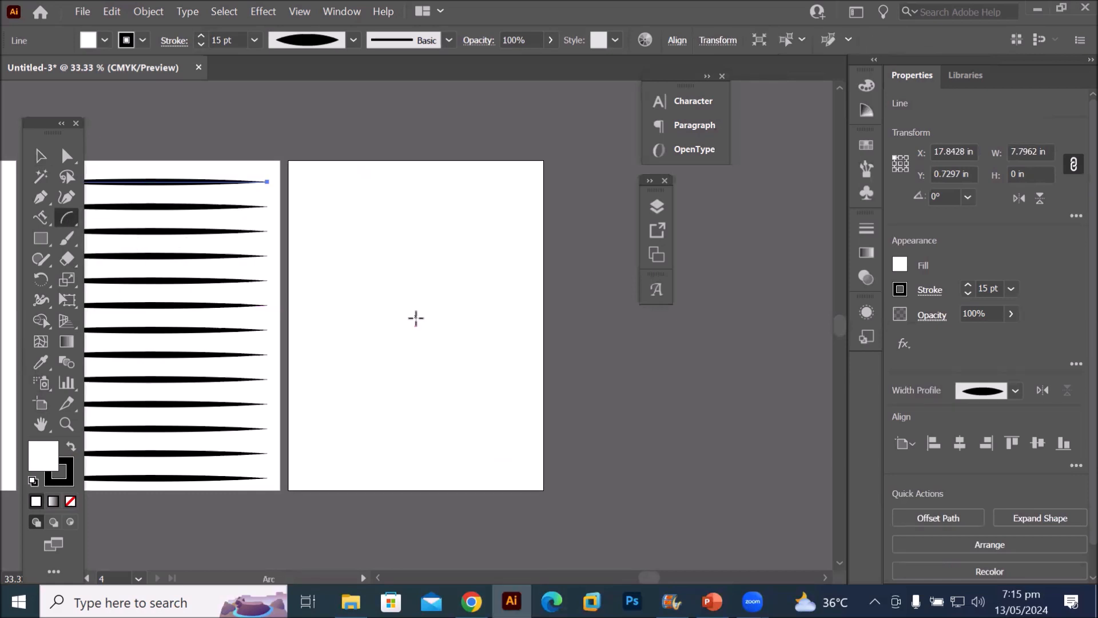
Draw an arc about 3.7 in wide and 4.77 in high from the artboard's centre toward its upper-right corner, increasing and decreasing its curvature while drawing
drag(416, 324, 526, 182)
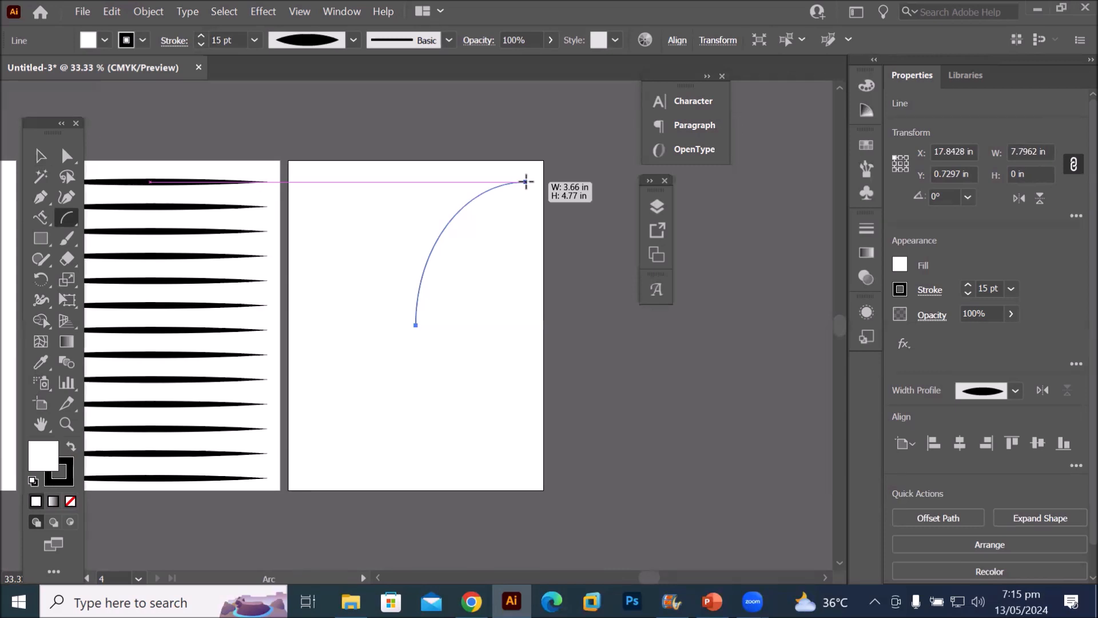
key(Down)
key(Down)
key(Down)
key(Down)
key(Down)
key(Down)
drag(526, 182, 527, 182)
key(Down)
key(Down)
key(Down)
key(Down)
key(Down)
key(Down)
key(Down)
key(Down)
key(Down)
key(Down)
key(Down)
key(Up)
key(Up)
key(Up)
key(Up)
key(Up)
key(Up)
key(Up)
key(Up)
key(Up)
key(Up)
key(Down)
key(Down)
key(Down)
key(Down)
key(Down)
key(Down)
key(Down)
key(Down)
key(Down)
key(Down)
key(Down)
key(Down)
key(Up)
key(Up)
key(Up)
key(Up)
key(Up)
key(Up)
key(Up)
key(Up)
key(Up)
key(Up)
key(Up)
key(Up)
key(Down)
key(Down)
key(Down)
key(Down)
key(Down)
key(Up)
key(Up)
key(Up)
key(Up)
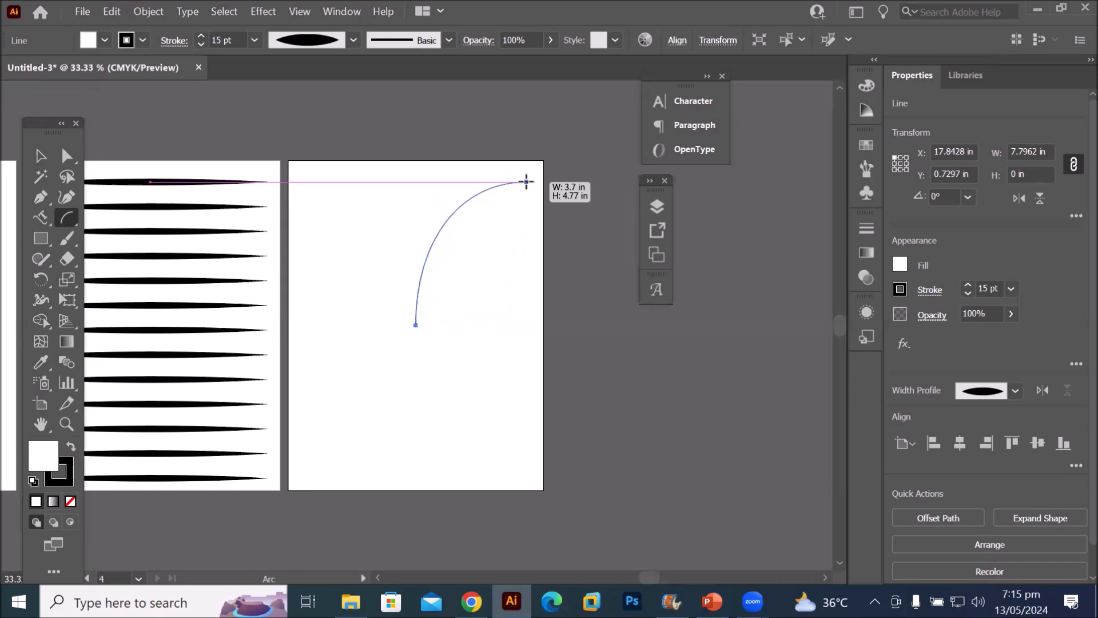
drag(526, 182, 526, 182)
key(Up)
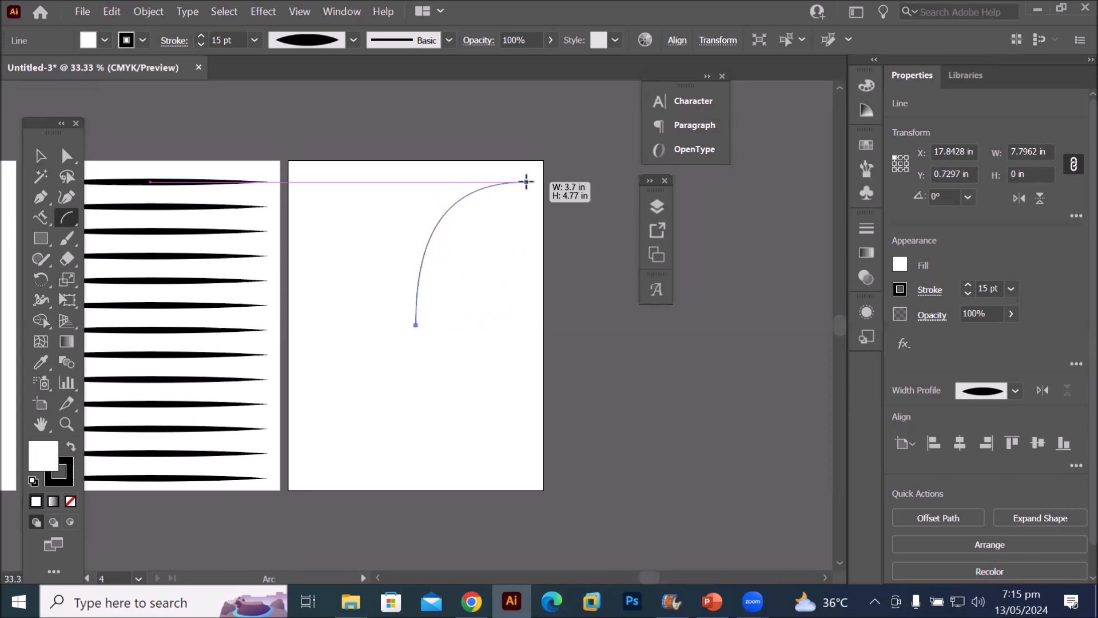
Flip the arc repeatedly between convex and concave, and finish it bulging toward the artboard's upper-left corner
key(x)
drag(526, 182, 527, 182)
key(x)
key(x)
key(x)
key(x)
key(x)
key(x)
key(x)
key(x)
key(x)
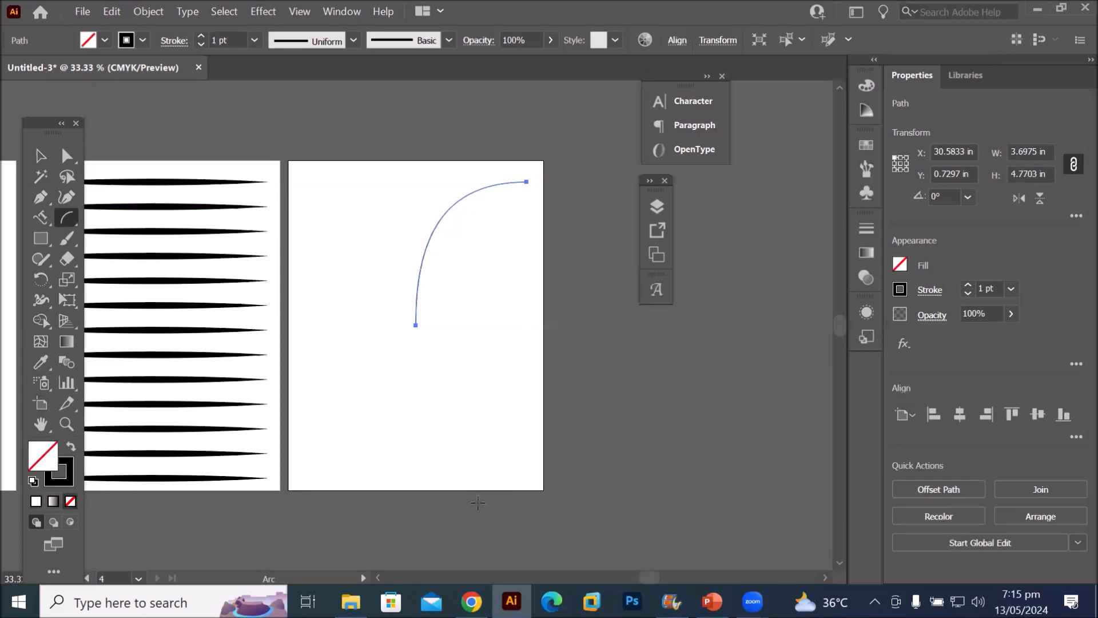
Draw a second arc about 3.7 in by 4.77 in between the same endpoints, flipped to bulge toward the lower right to complete a leaf outline
drag(416, 324, 527, 181)
key(f)
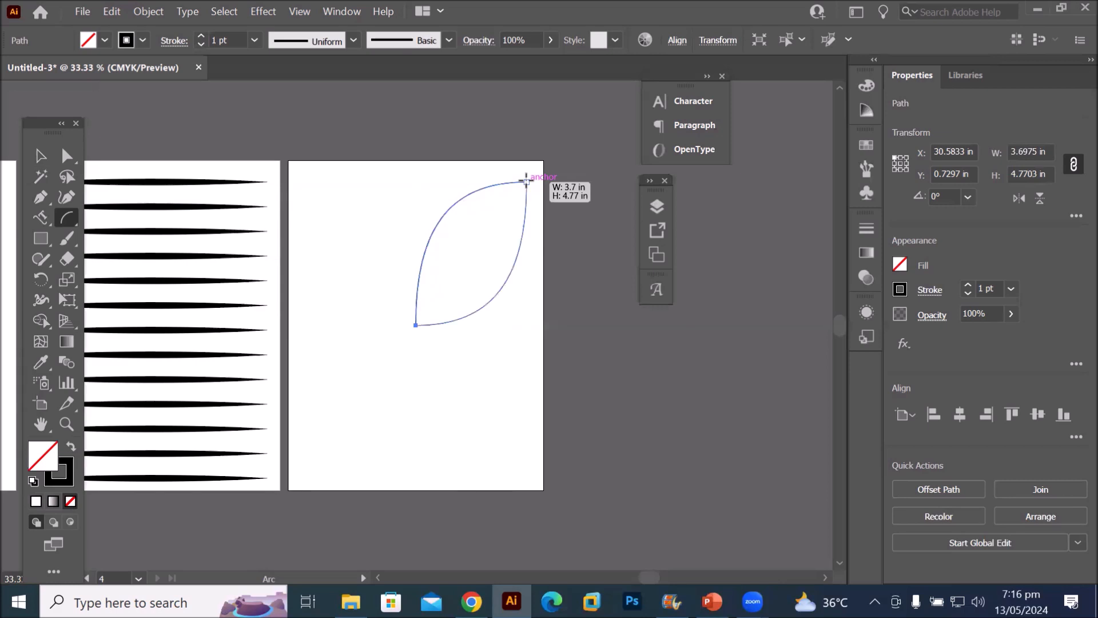
drag(527, 181, 527, 183)
Examine the ends of the leaf outline up close, magnifying the upper tip where the two arcs meet to 6400%
scroll(533, 168, up, 4)
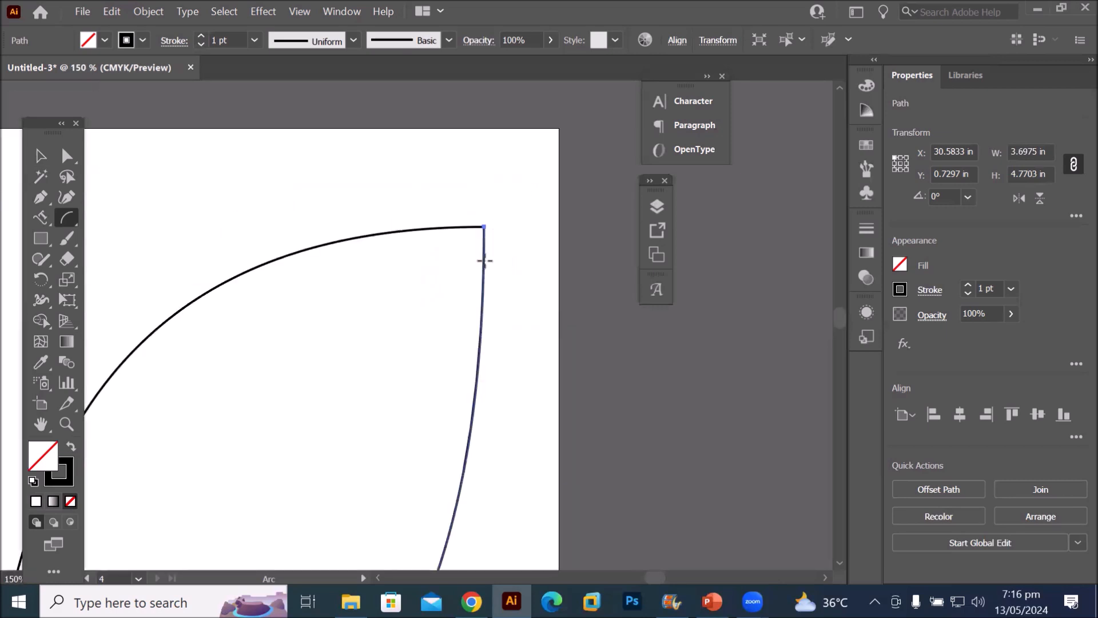
scroll(462, 297, down, 3)
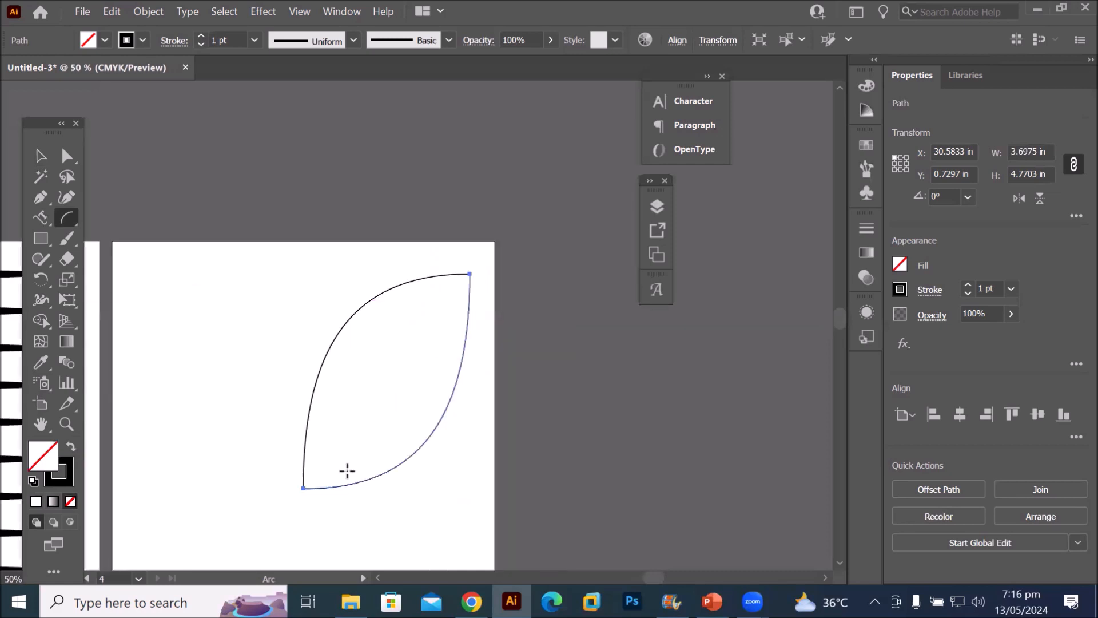
scroll(348, 471, up, 1)
scroll(347, 471, down, 2)
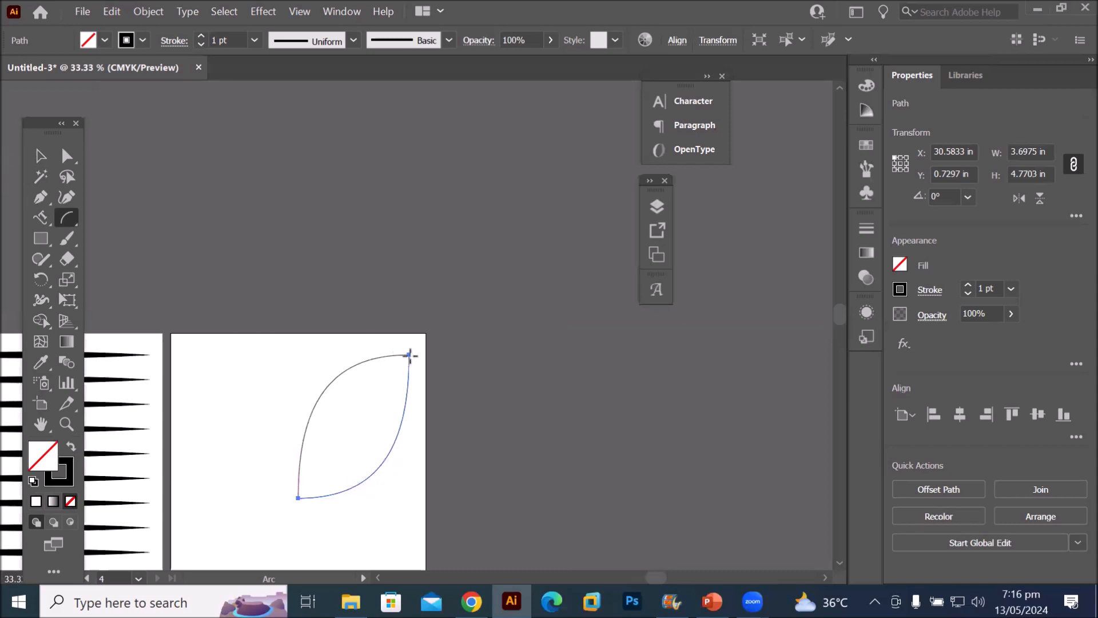
scroll(405, 365, up, 4)
scroll(406, 340, up, 8)
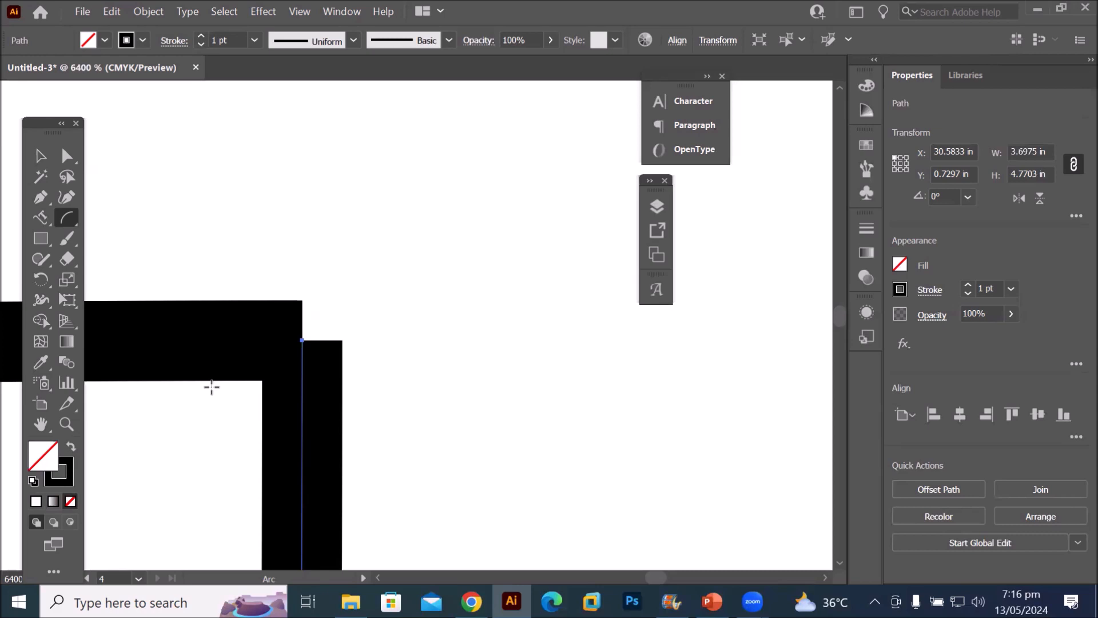
Review the path commands for objects, including Join, Average and Offset Path, without applying any of them
click(143, 12)
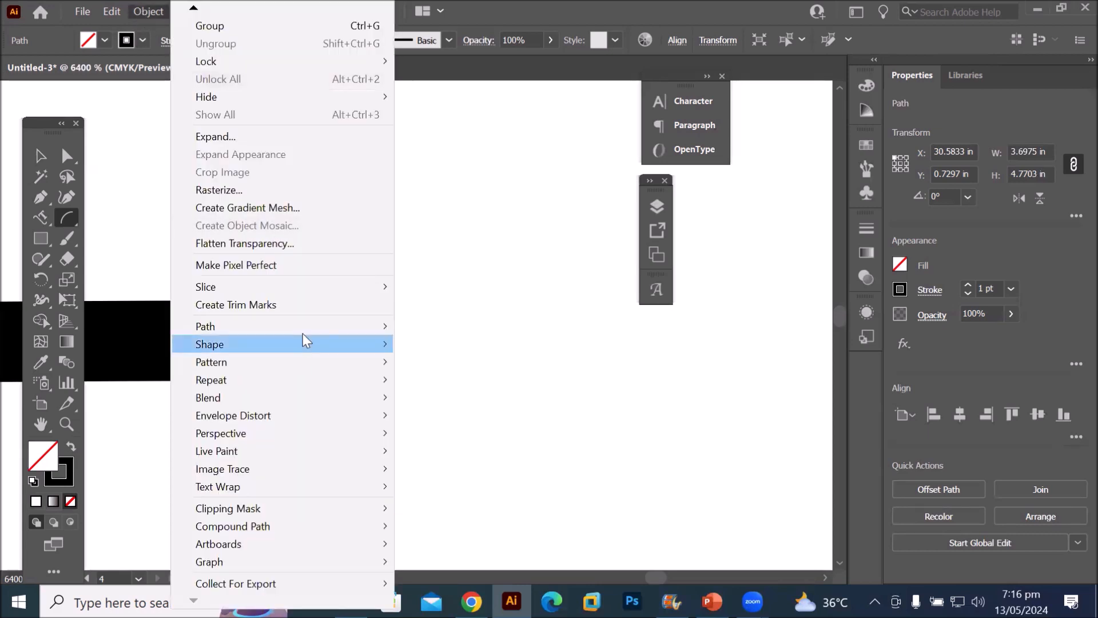
mouse_move(303, 331)
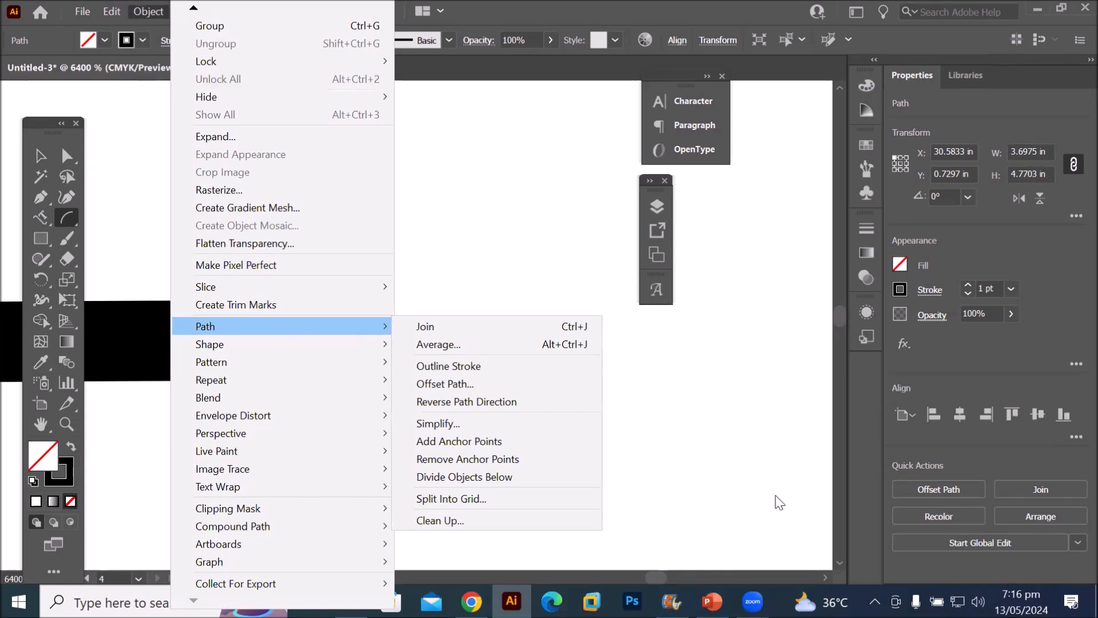
click(572, 204)
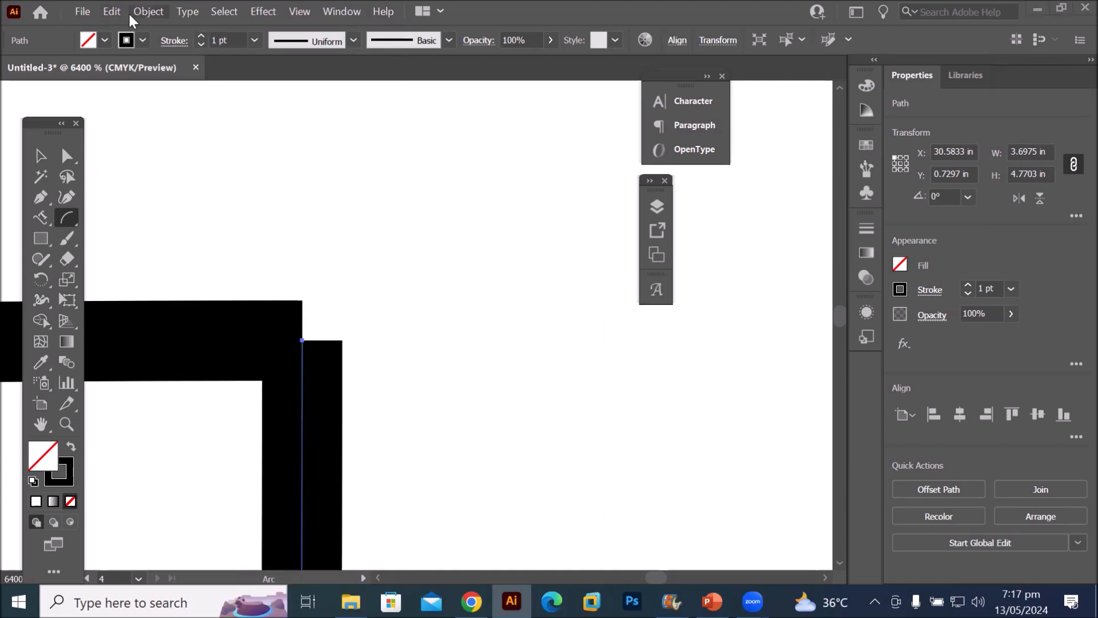
click(146, 12)
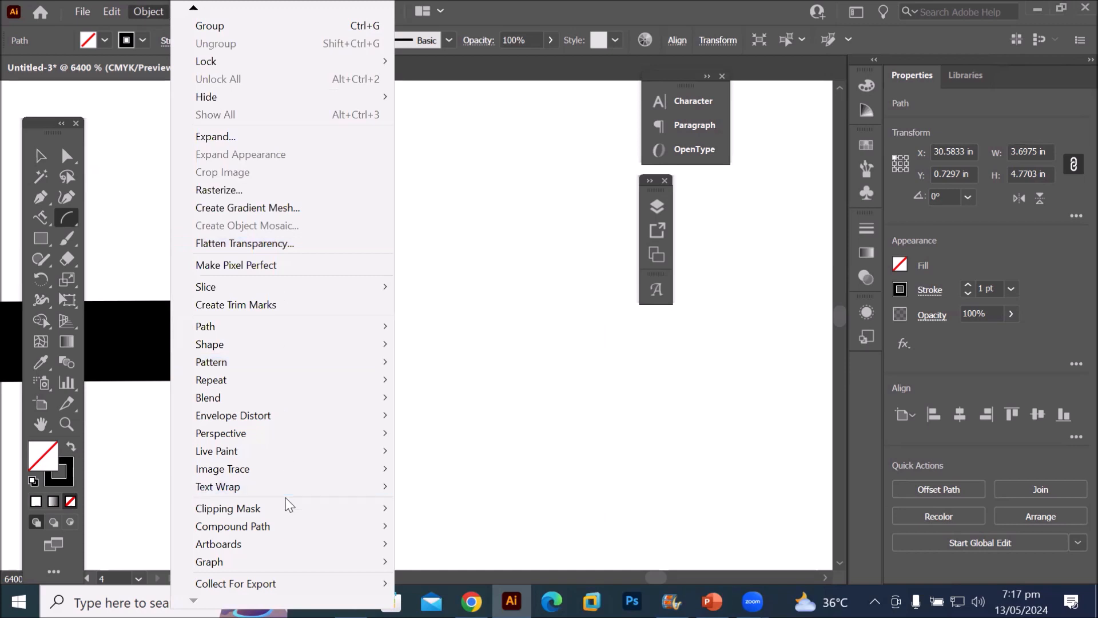
mouse_move(392, 333)
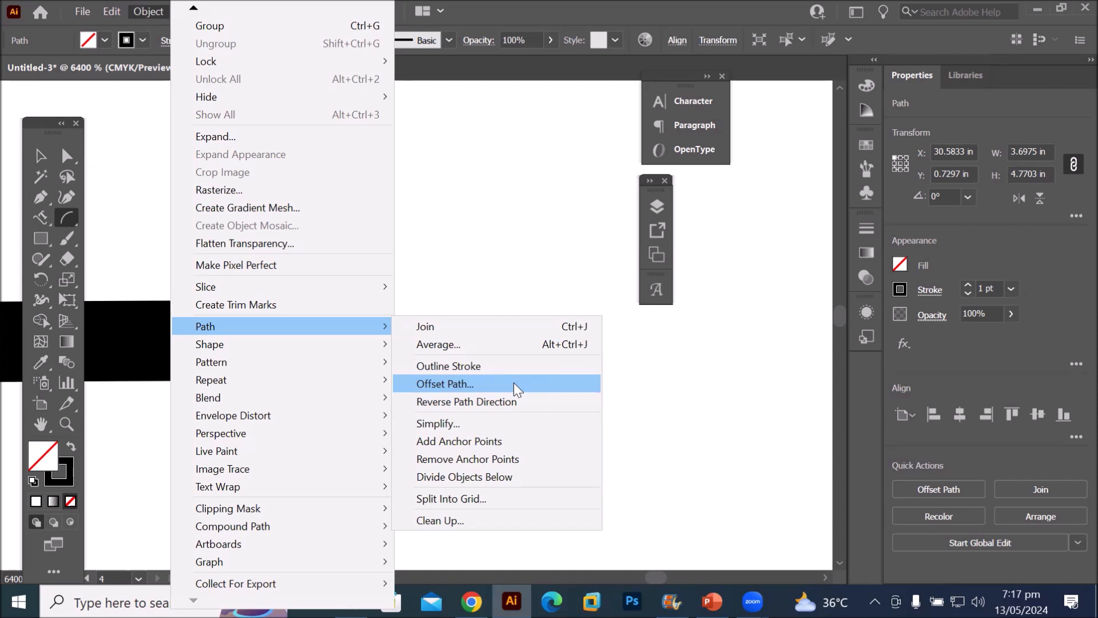
key(Escape)
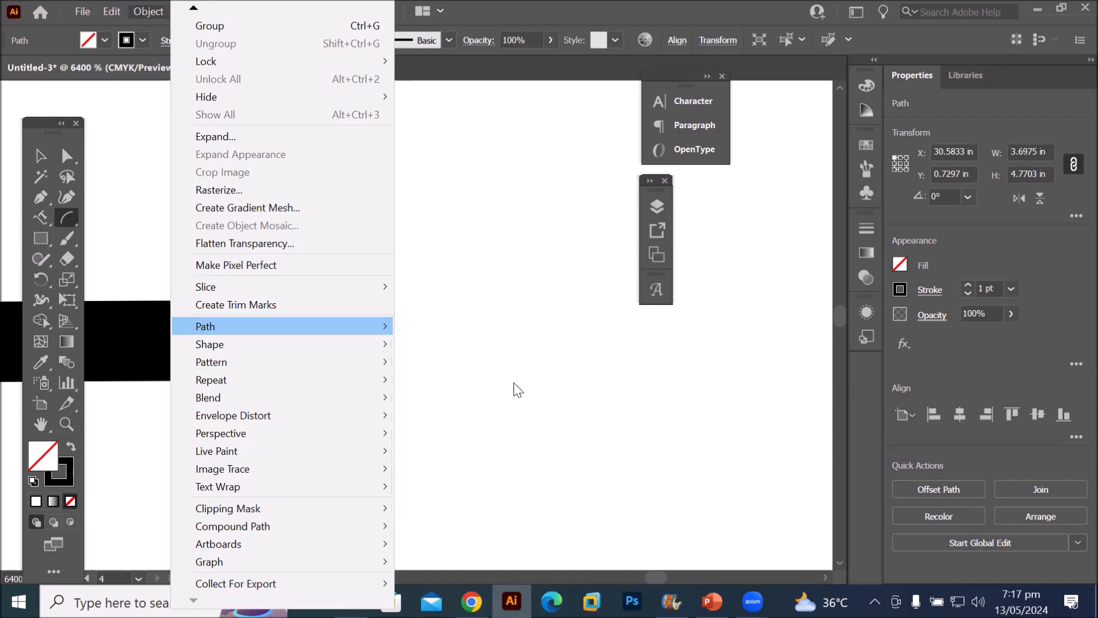
key(Escape)
Examine both tips of the leaf outline up close to check whether the ends of the two arcs are connected
scroll(191, 487, down, 2)
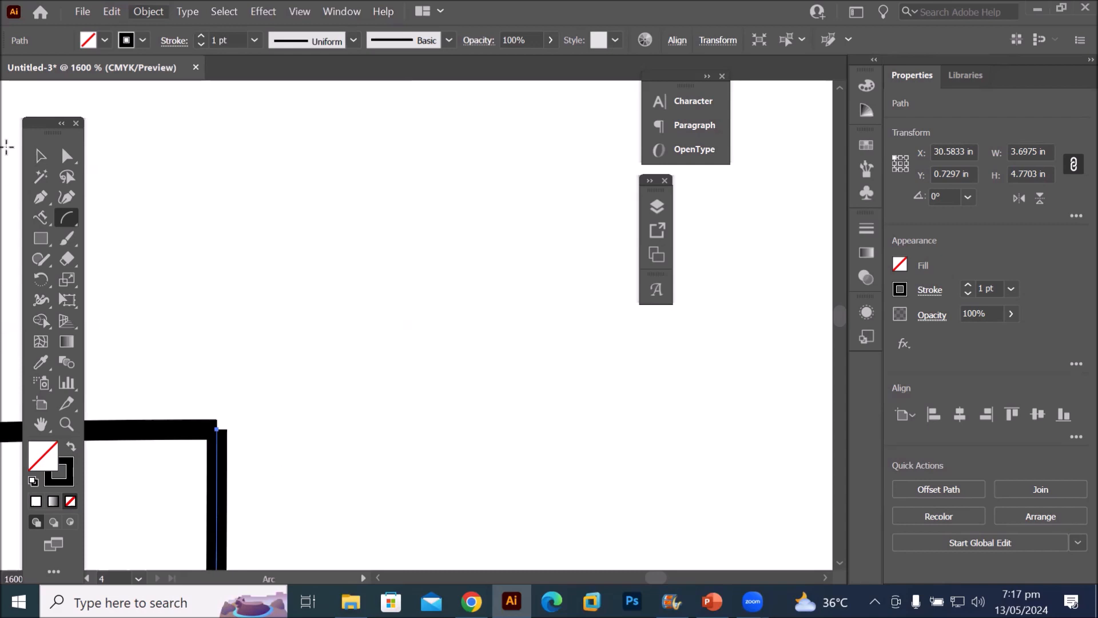
click(40, 156)
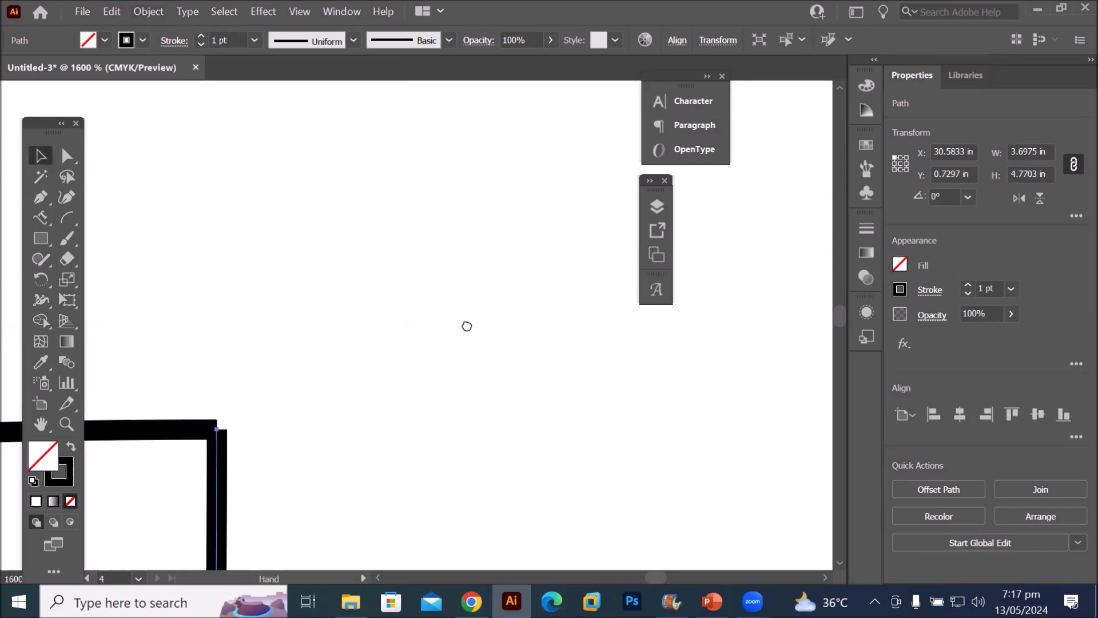
drag(467, 327, 612, 172)
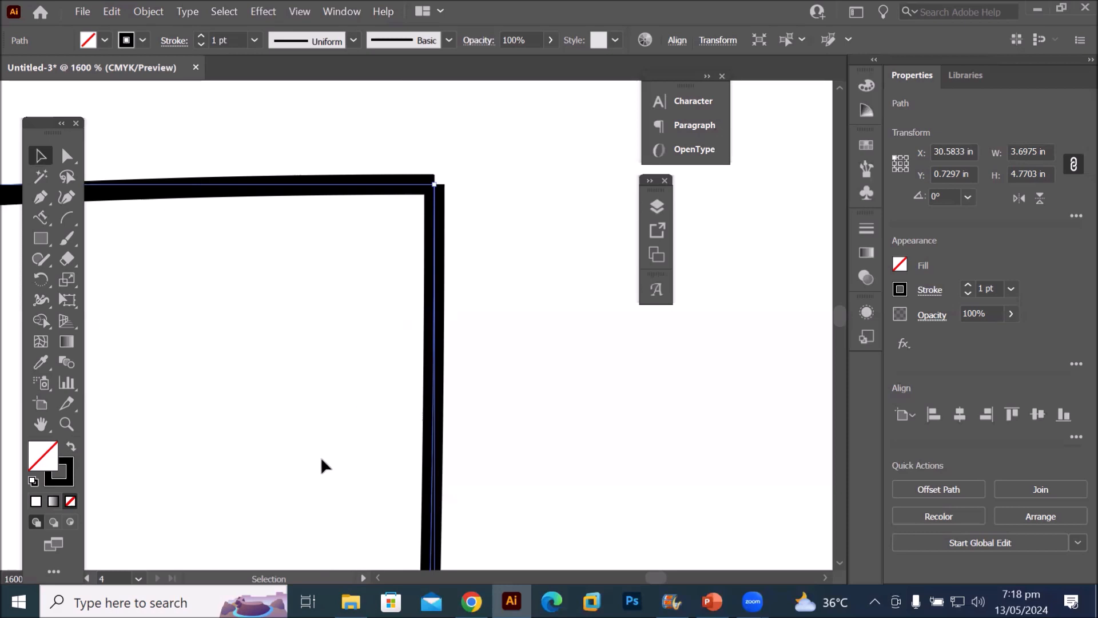
scroll(323, 475, down, 1)
scroll(311, 500, down, 1)
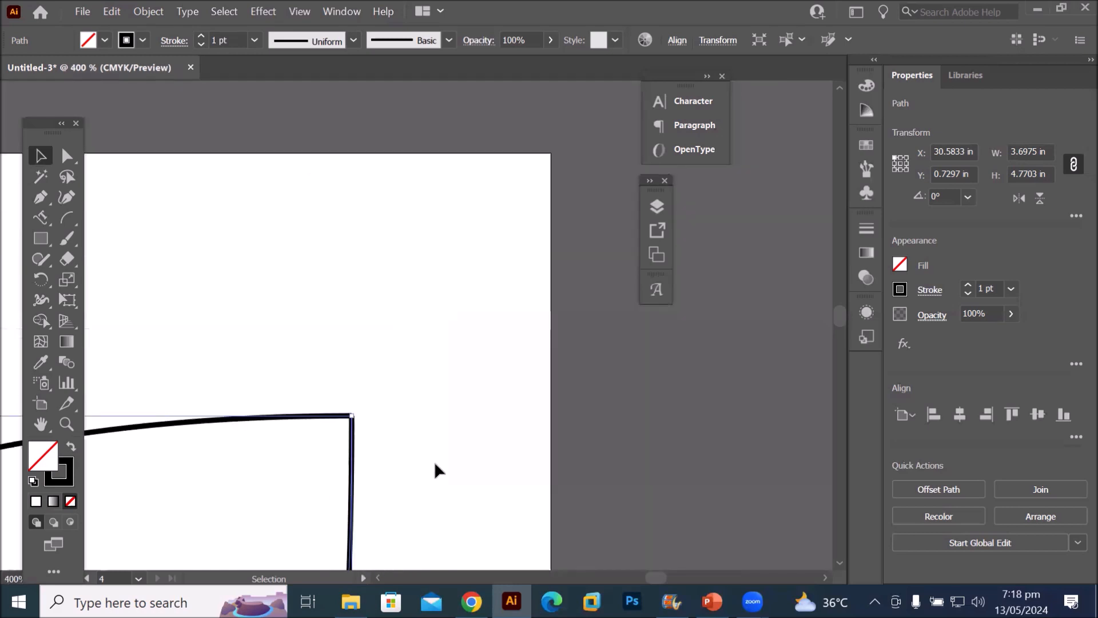
click(435, 468)
drag(435, 465, 551, 192)
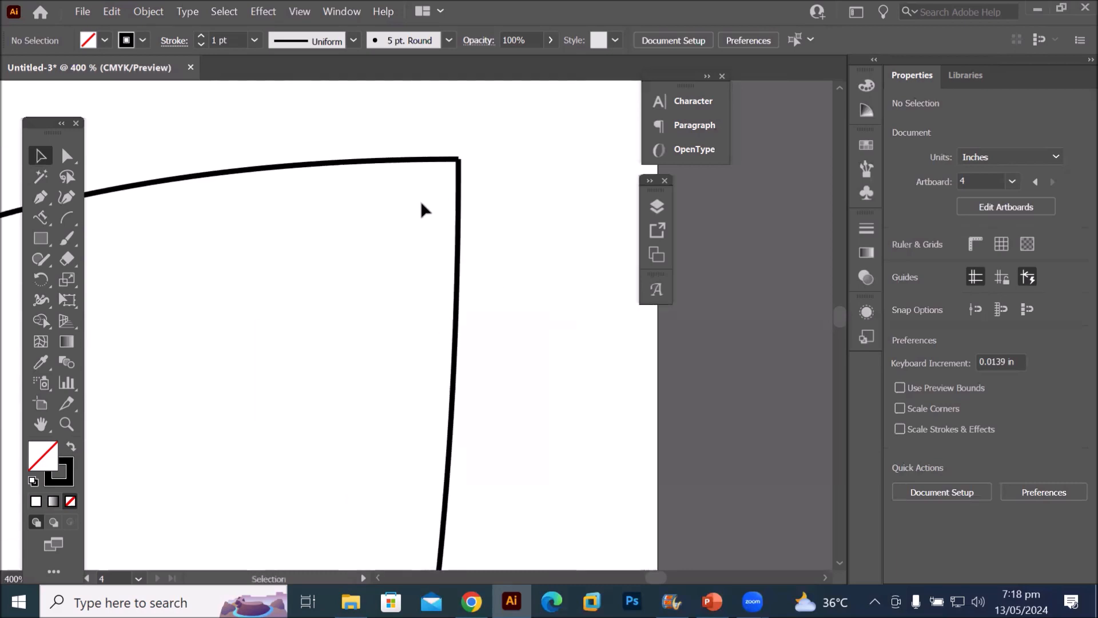
scroll(536, 484, down, 2)
scroll(536, 484, down, 3)
drag(534, 550, 453, 372)
scroll(389, 389, up, 7)
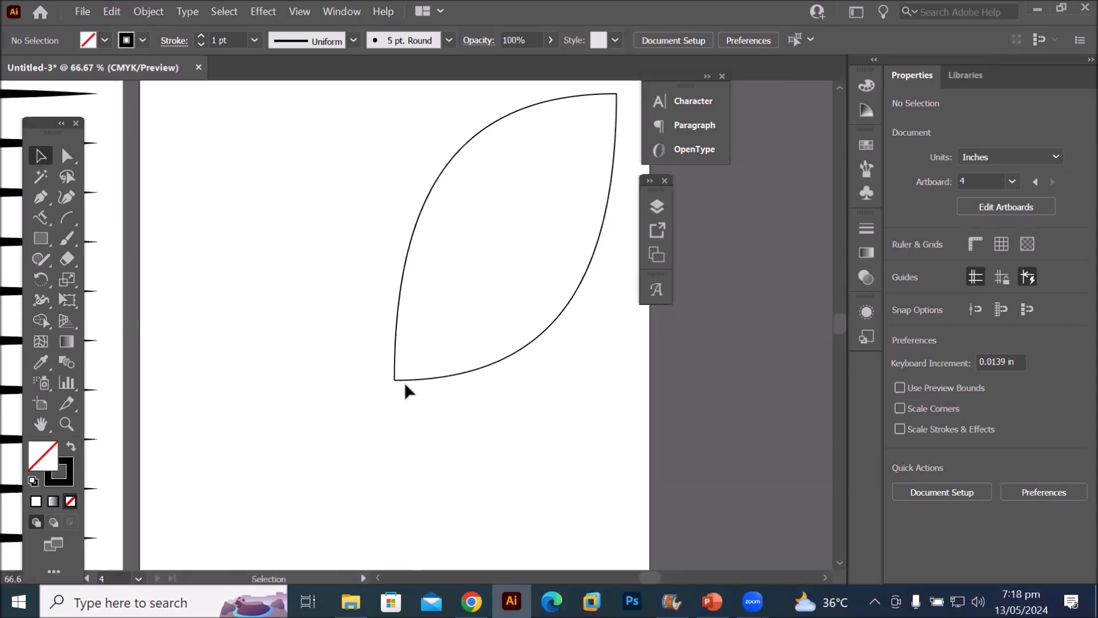
scroll(400, 363, up, 9)
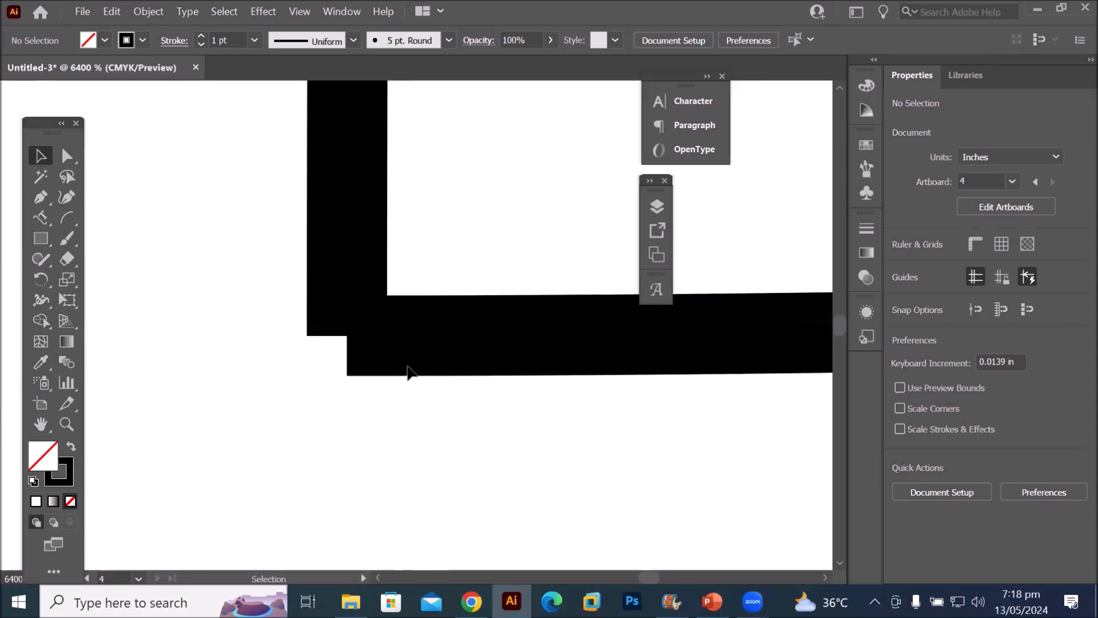
scroll(407, 372, down, 7)
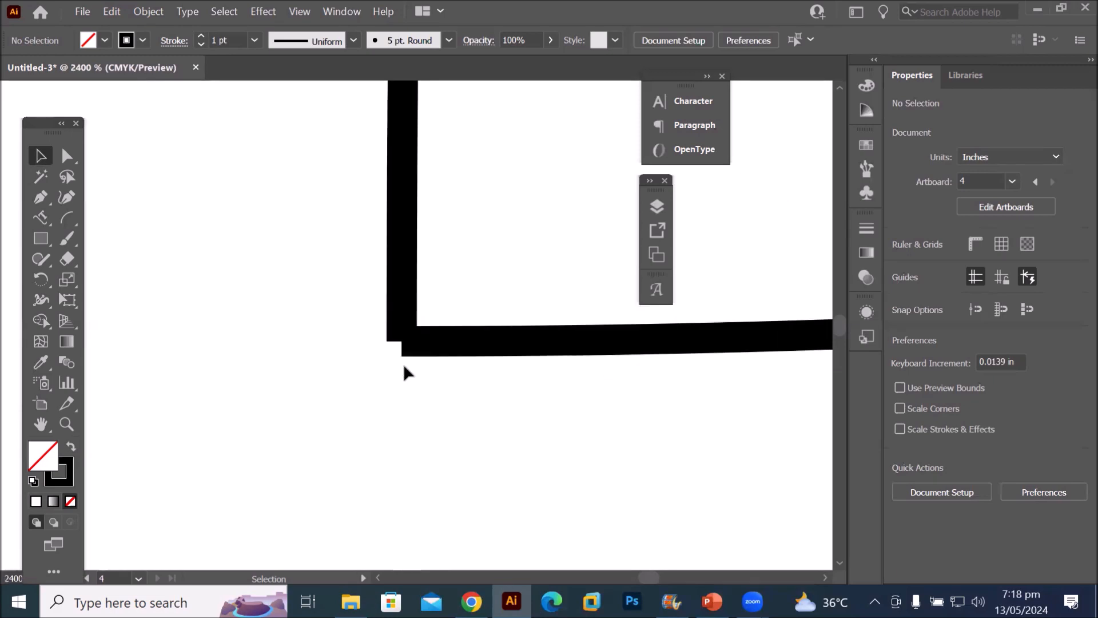
scroll(407, 372, down, 6)
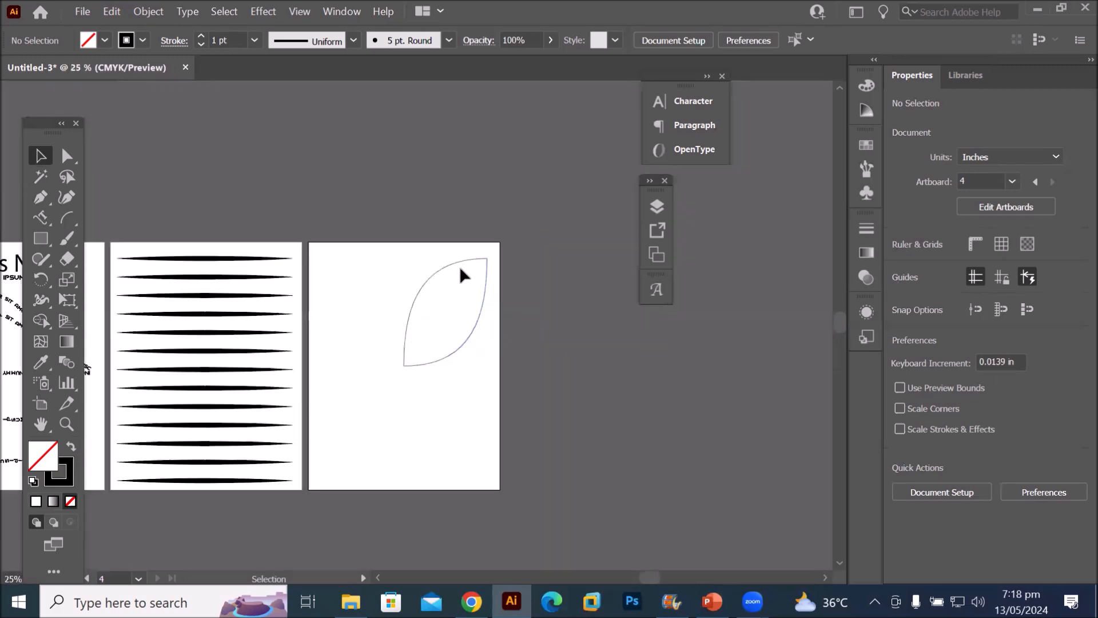
Lasso the overlapping anchor points at the leaf's upper tip and join them into one corner
scroll(490, 263, up, 10)
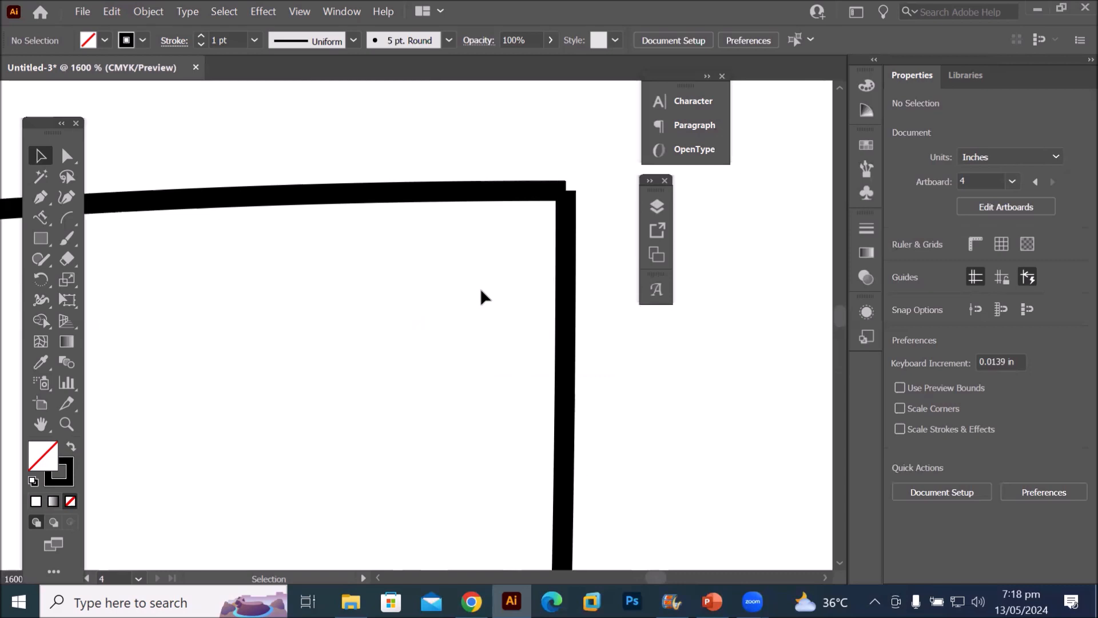
click(67, 177)
mouse_move(541, 147)
mouse_down()
mouse_move(538, 226)
mouse_move(599, 209)
mouse_move(572, 152)
mouse_move(547, 182)
mouse_up()
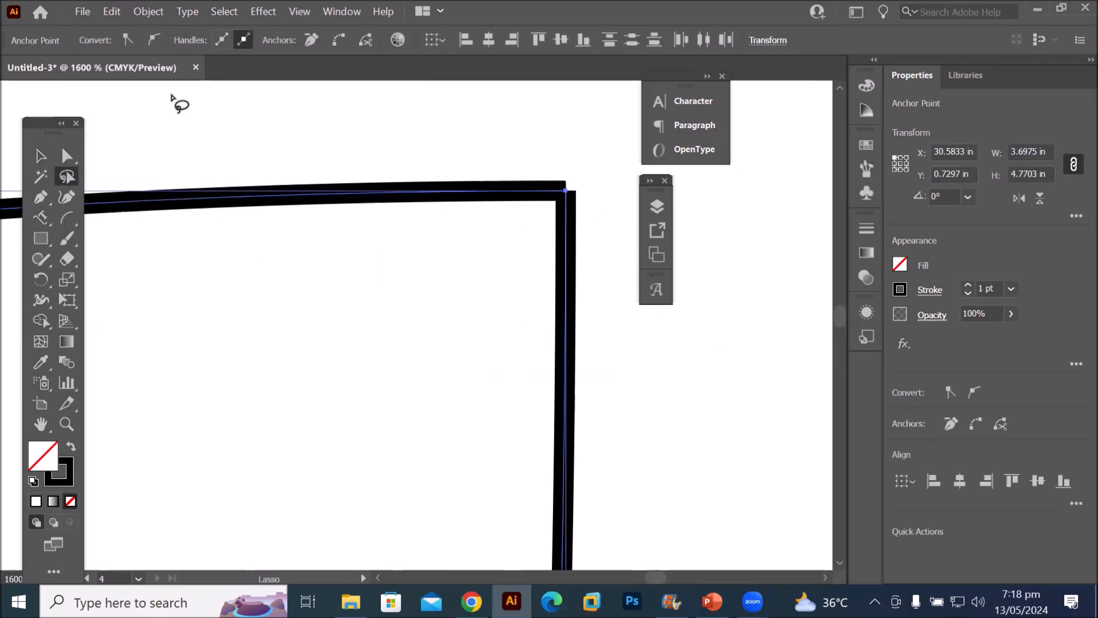
click(147, 12)
mouse_move(247, 327)
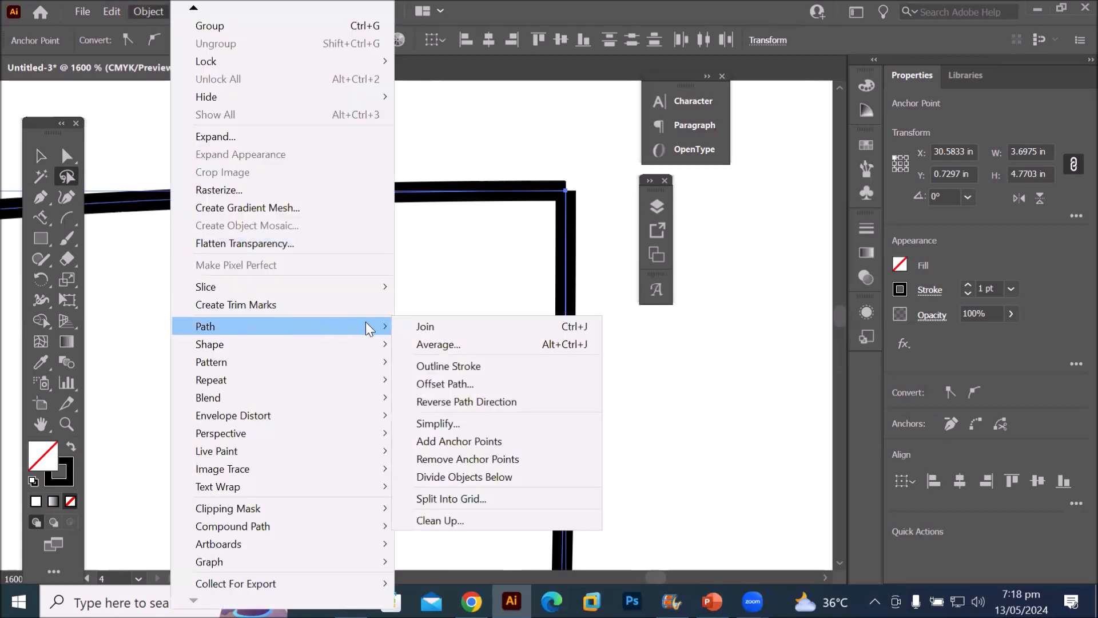
click(417, 326)
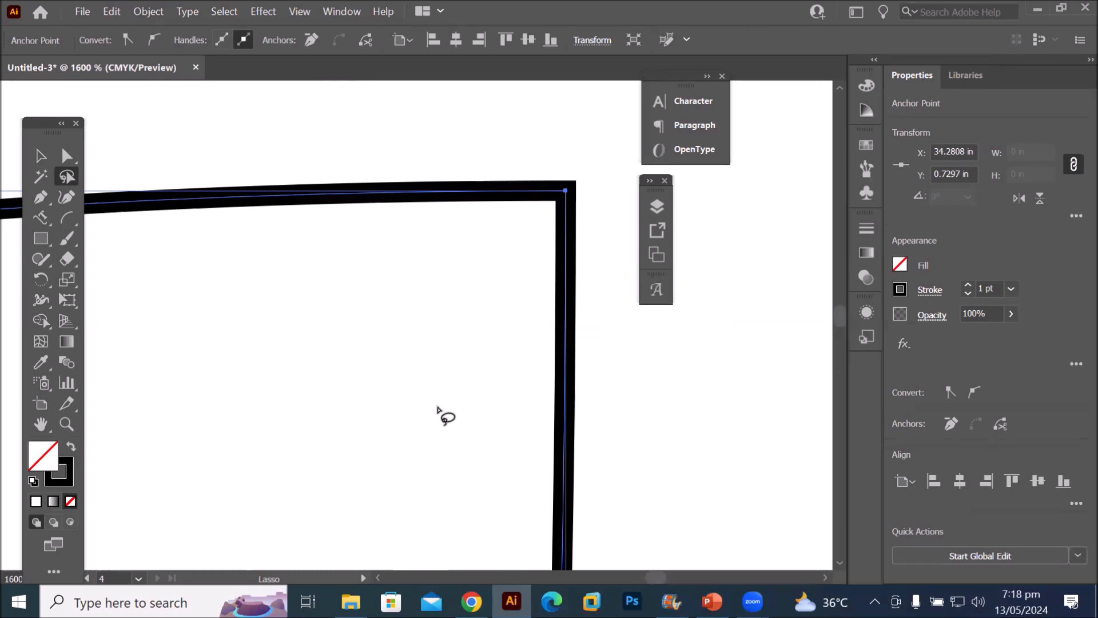
Join the two overlapping anchor points at the leaf's lower tip, closing the outline
scroll(440, 410, down, 2)
scroll(439, 409, down, 10)
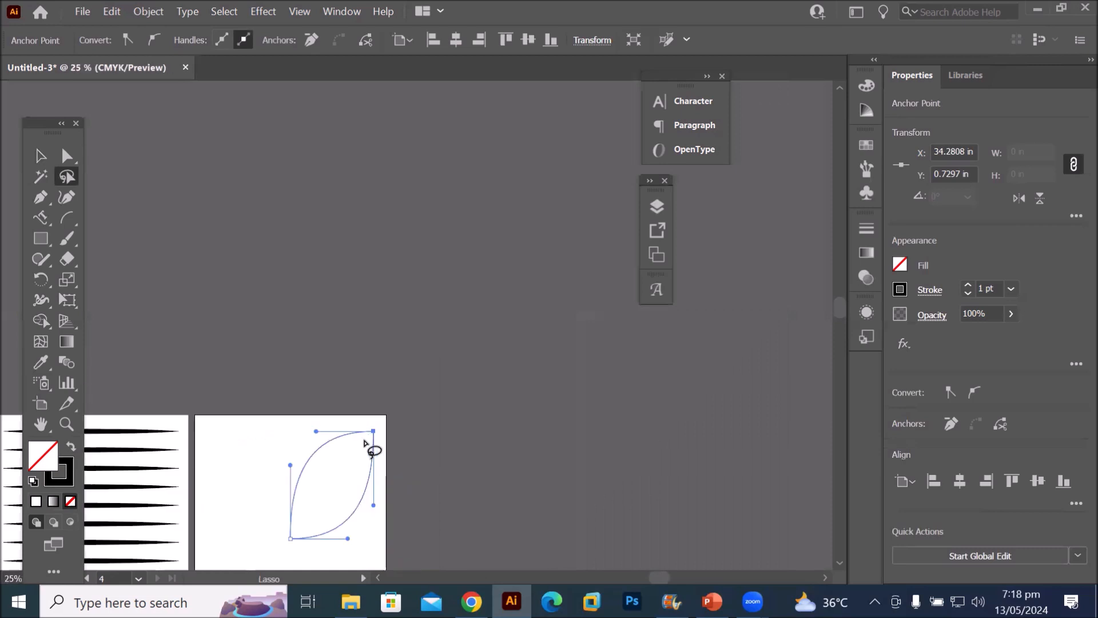
scroll(293, 537, up, 10)
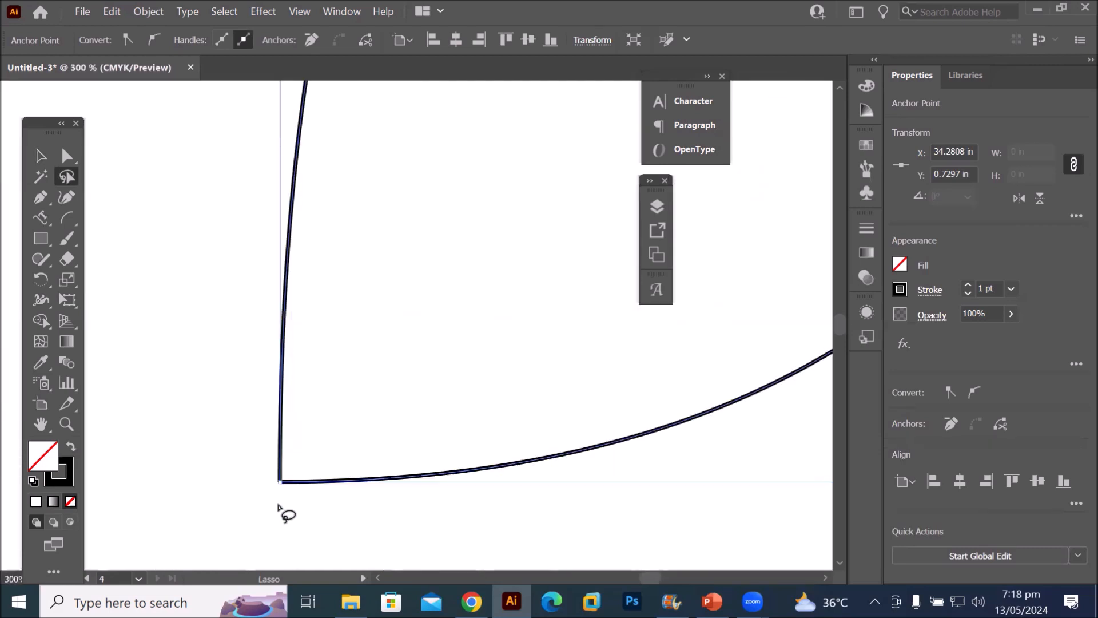
scroll(283, 509, up, 4)
mouse_move(318, 239)
mouse_down()
mouse_move(210, 255)
mouse_move(314, 357)
mouse_move(326, 249)
mouse_move(278, 229)
mouse_up()
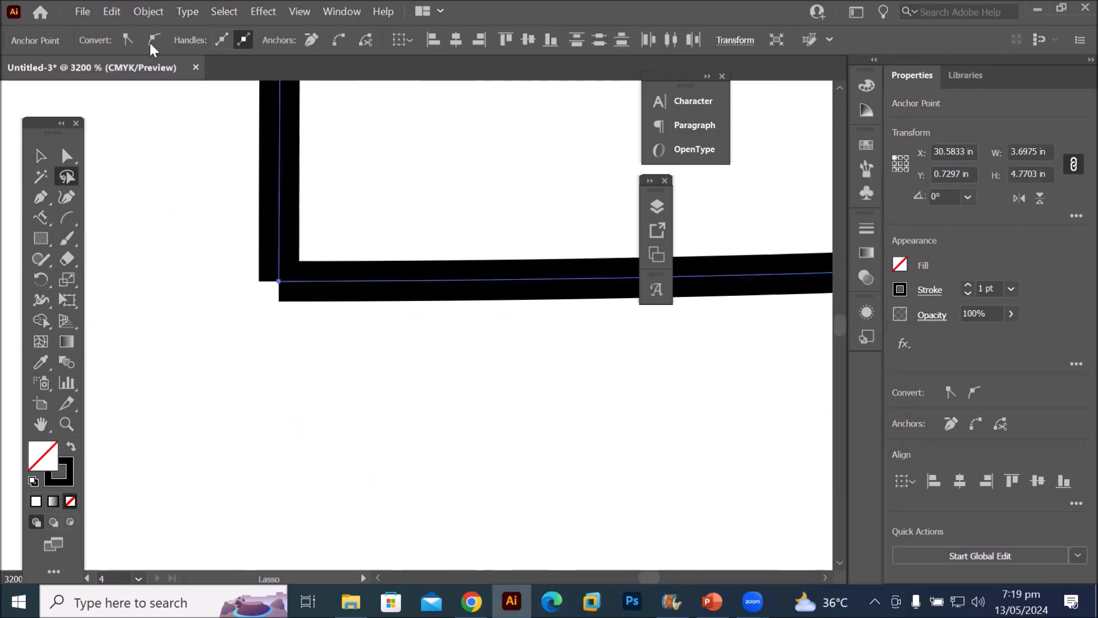
click(144, 13)
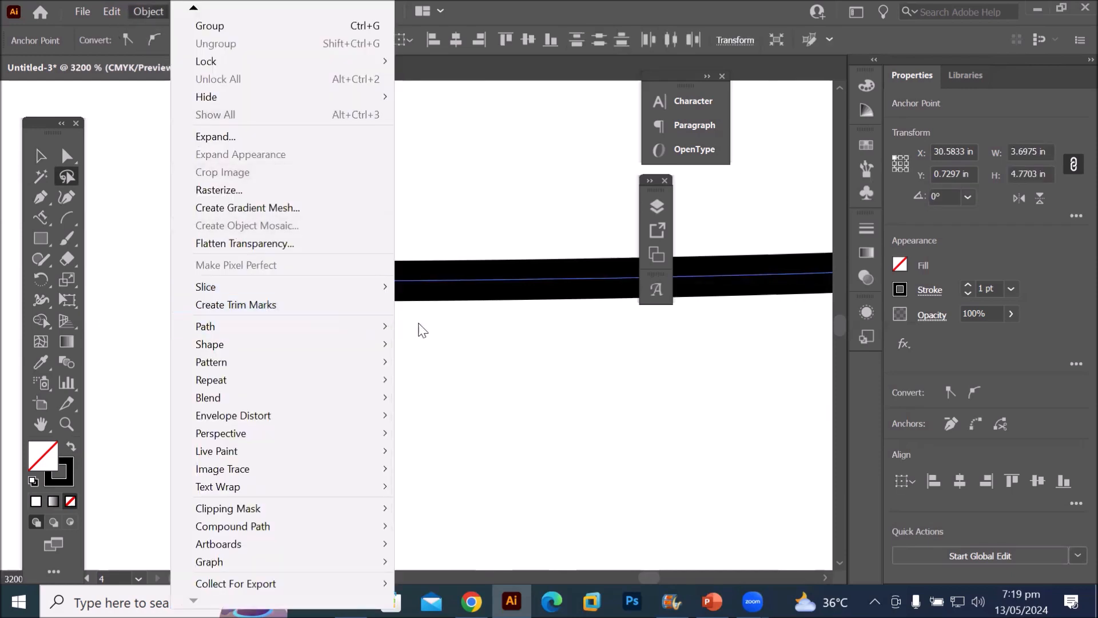
mouse_move(369, 325)
click(423, 328)
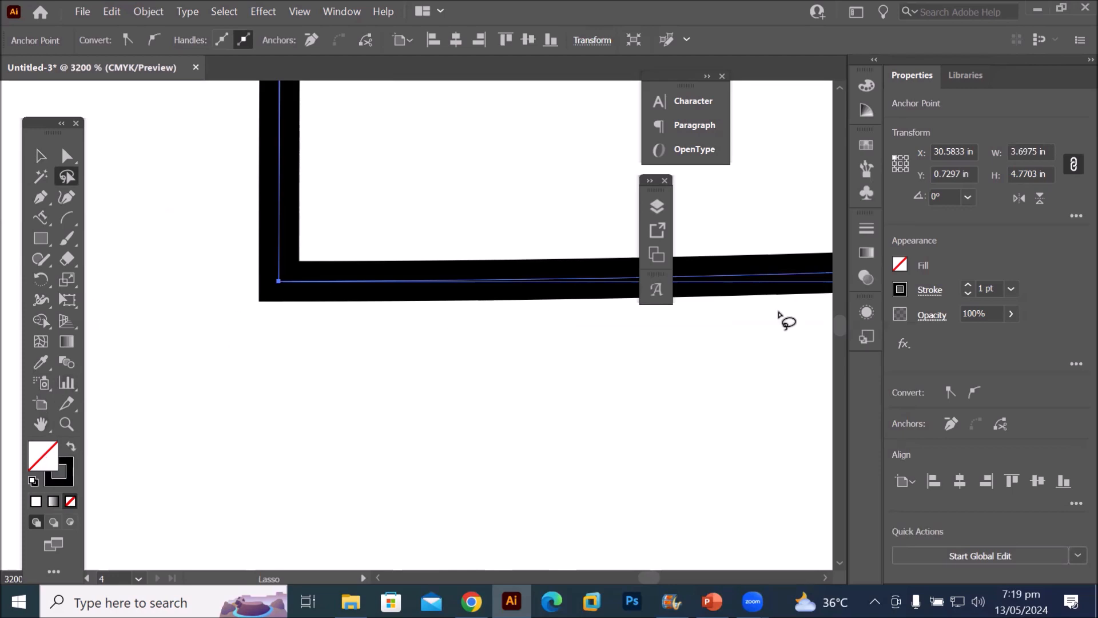
Fill the closed leaf with green and set its stroke to none
click(902, 264)
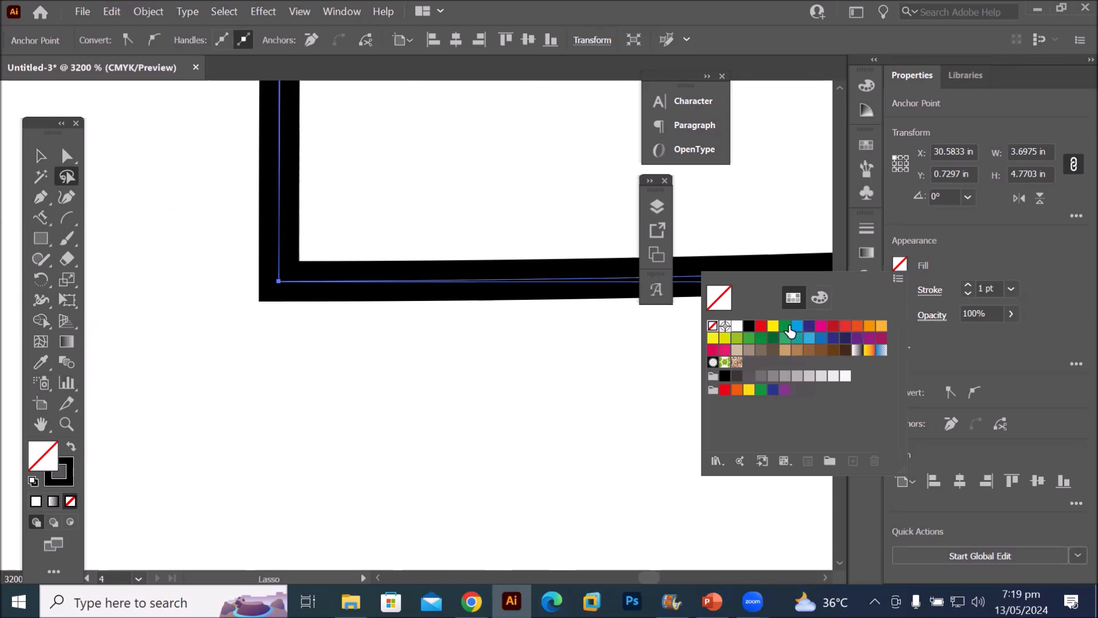
click(785, 326)
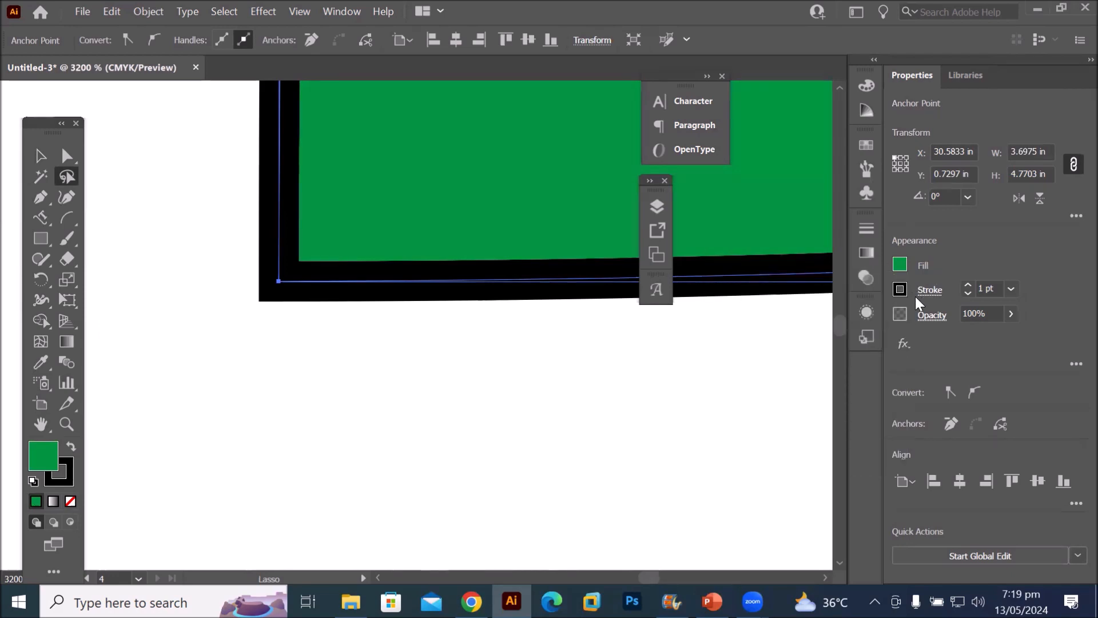
click(901, 289)
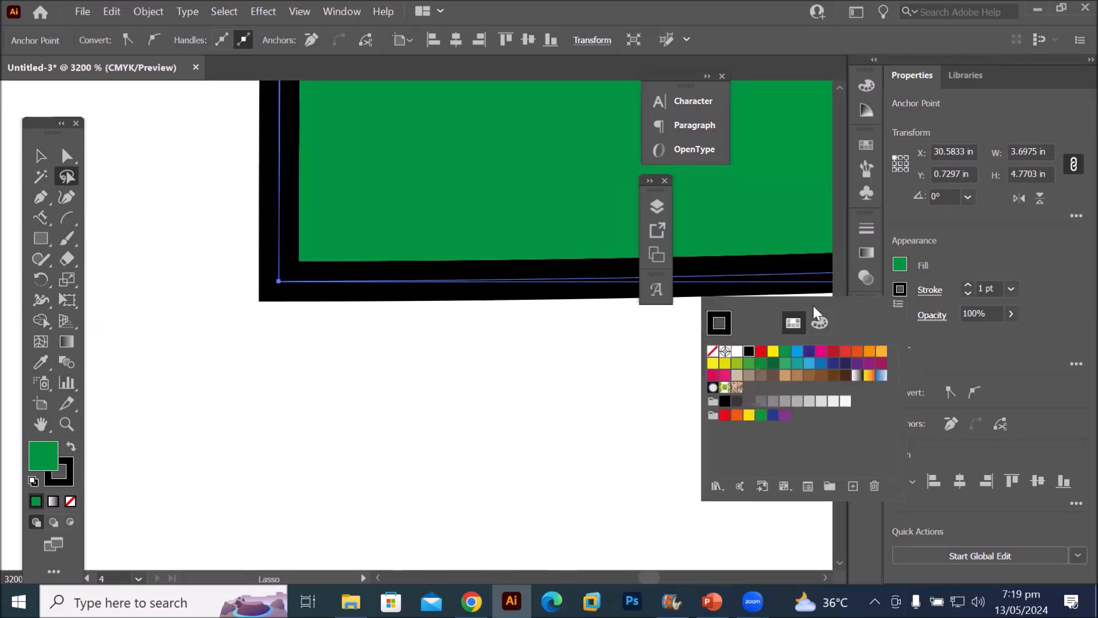
click(713, 351)
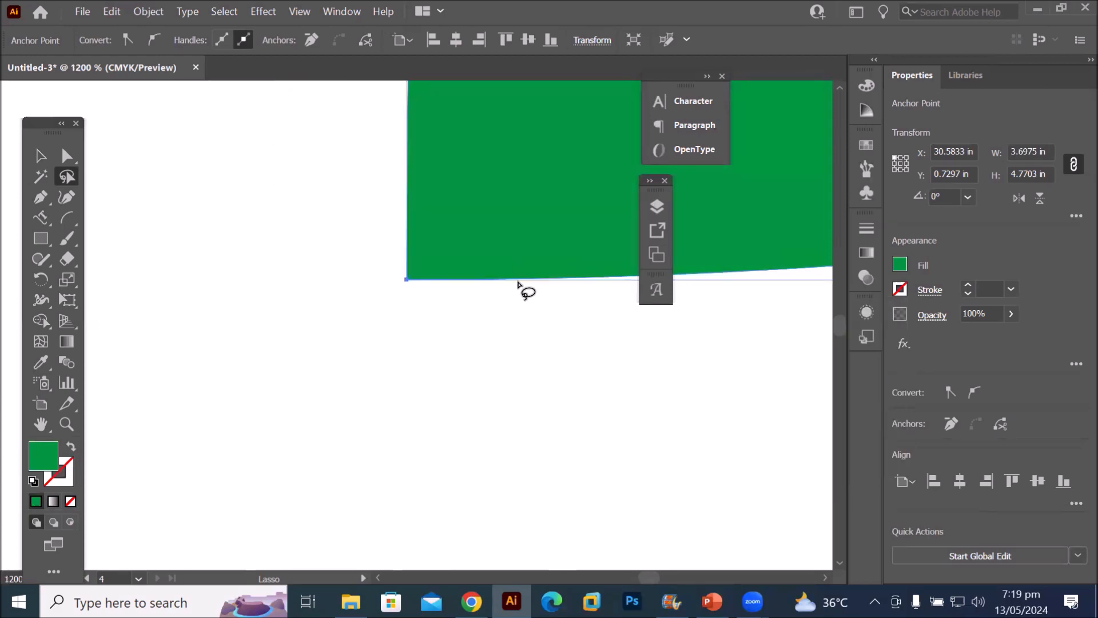
scroll(509, 294, down, 13)
scroll(626, 120, up, 2)
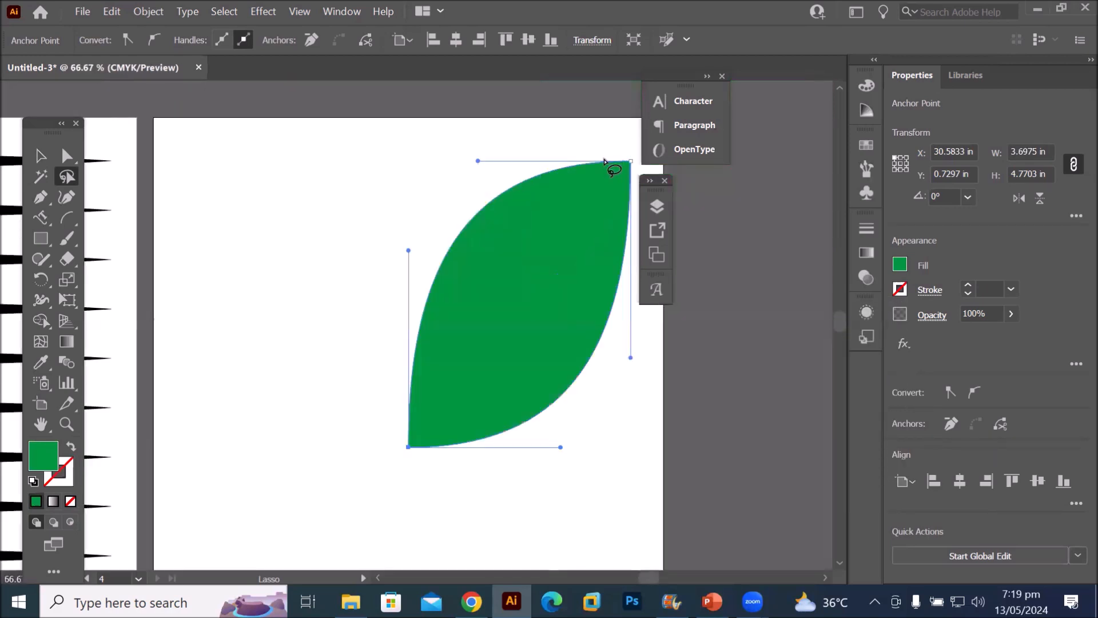
scroll(610, 167, up, 1)
scroll(633, 252, down, 1)
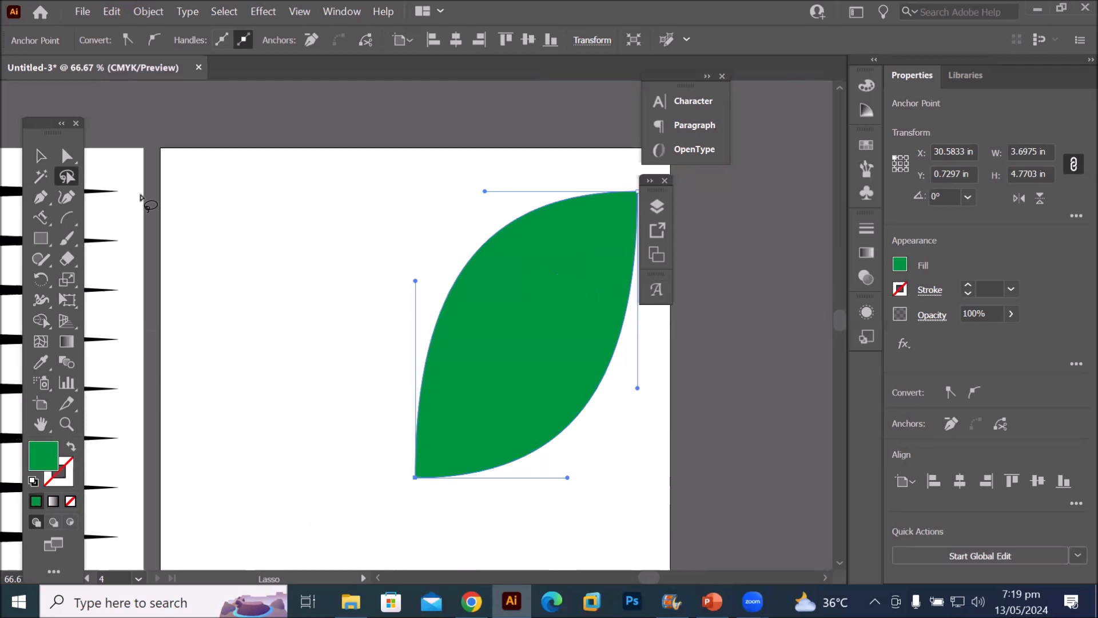
Move the green leaf off the fourth artboard onto the empty canvas to its right, at about X 37.57 in, Y 4.35 in
click(41, 155)
drag(511, 363, 740, 317)
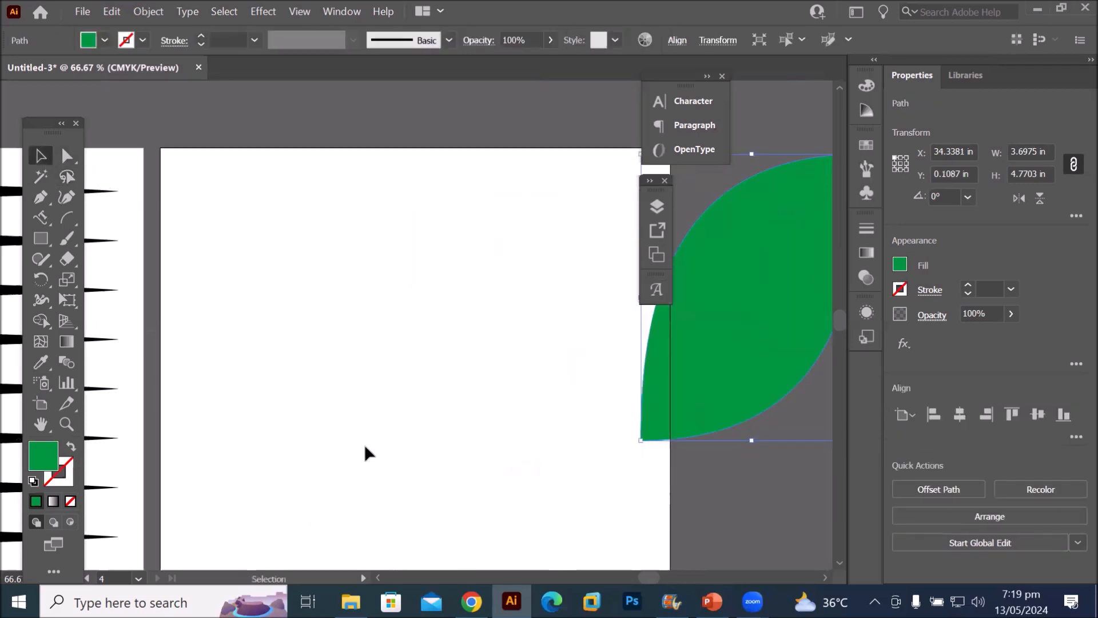
scroll(368, 422, down, 2)
scroll(513, 504, up, 2)
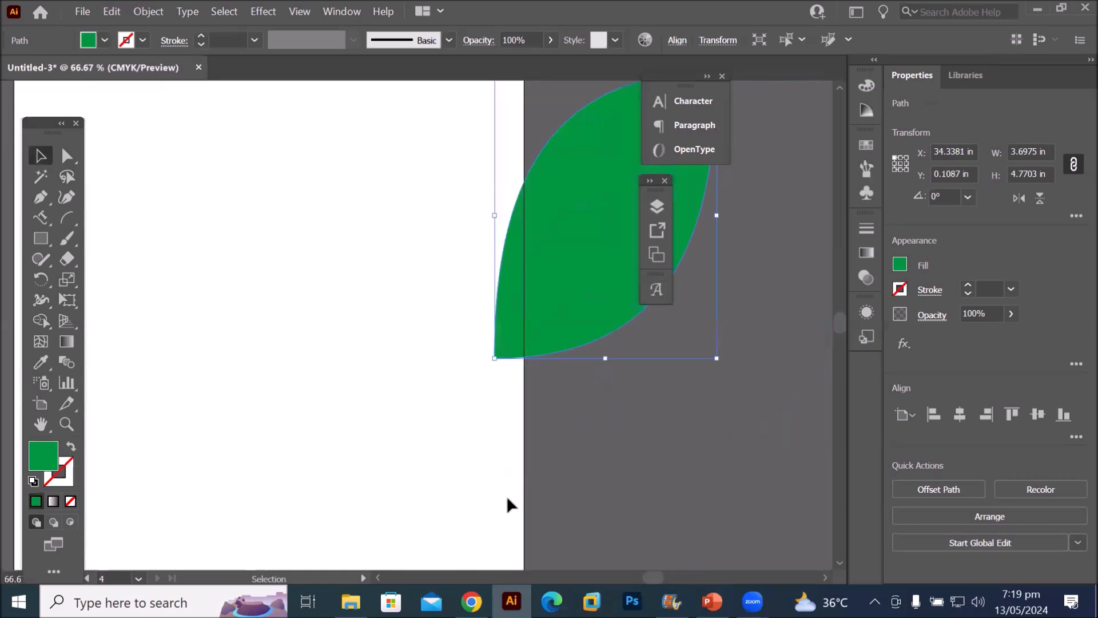
scroll(507, 496, down, 2)
scroll(841, 559, down, 3)
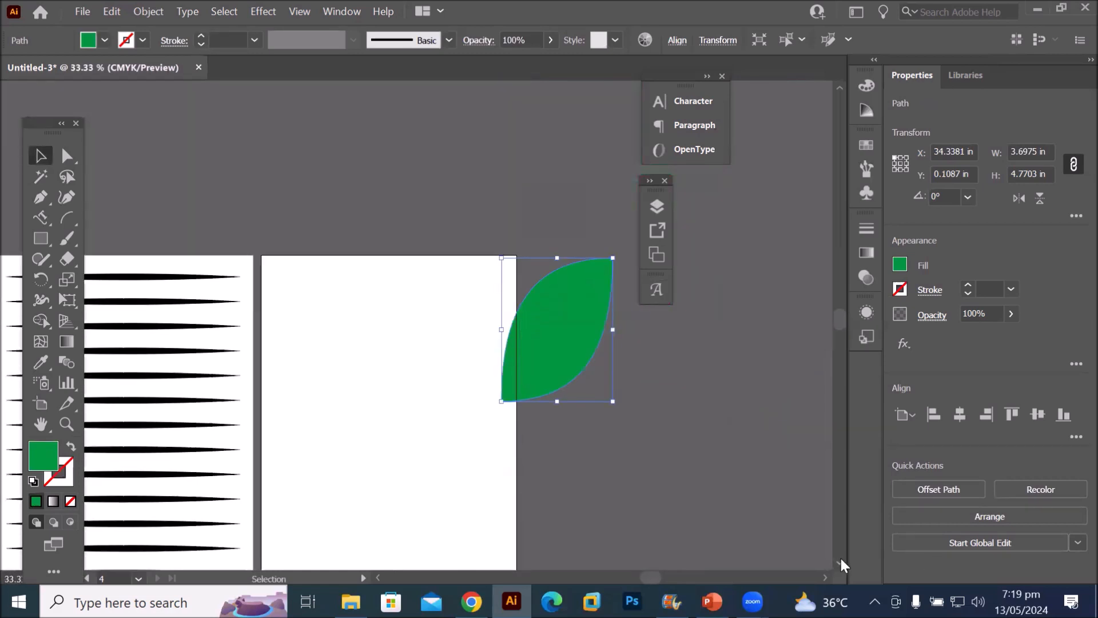
drag(569, 305, 497, 424)
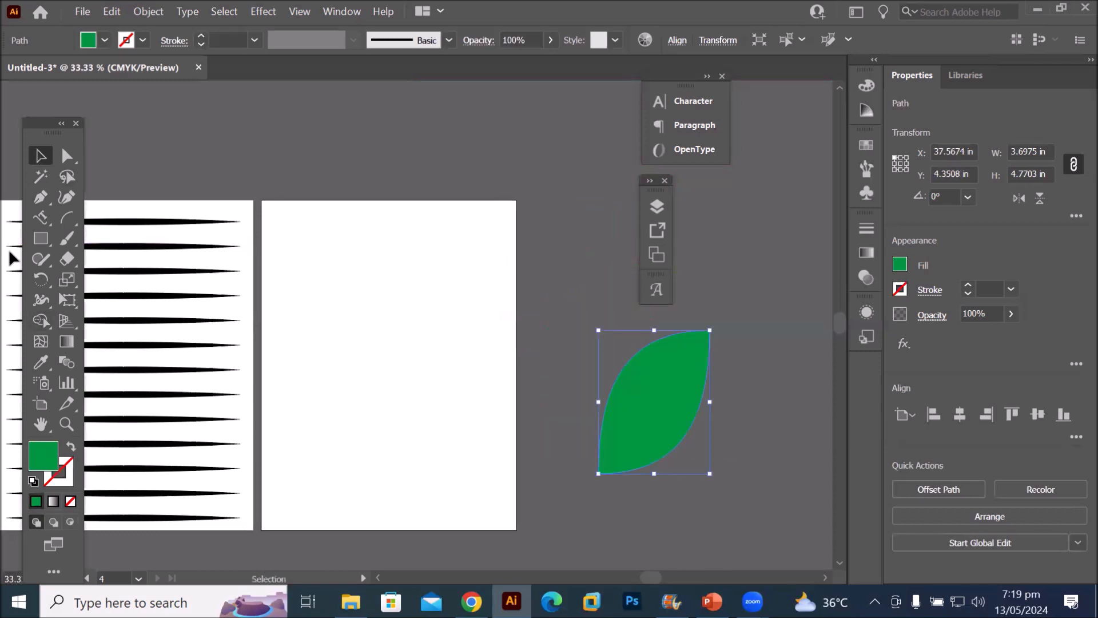
Start an arc about 3.35 in by 4.06 in from the artboard's centre toward its upper-right corner, flipping it repeatedly between convex and concave
click(66, 217)
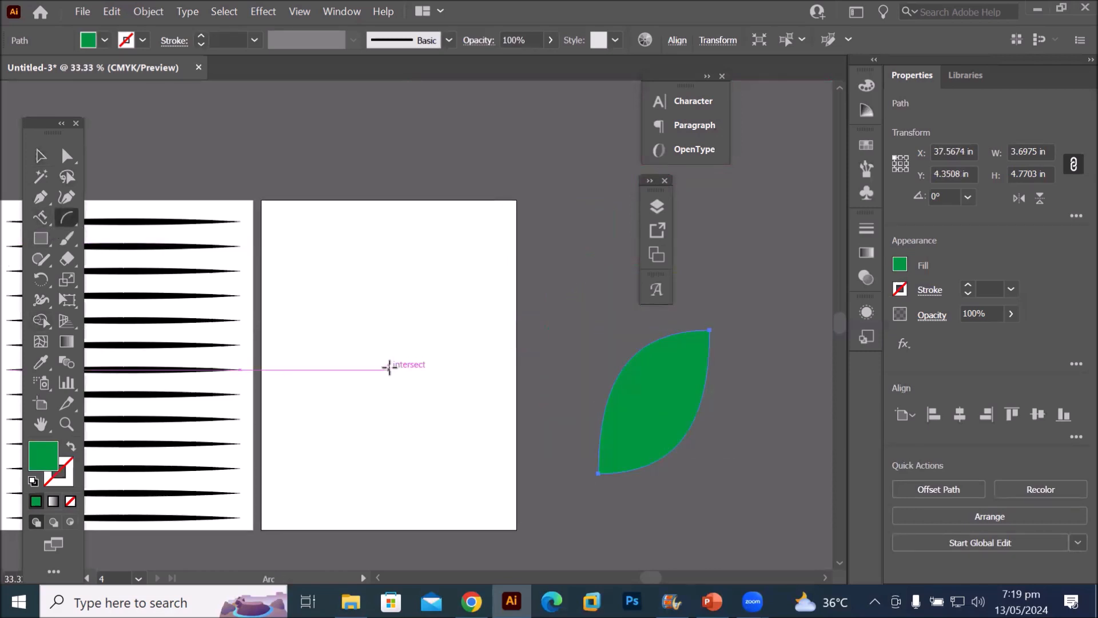
drag(387, 365, 489, 243)
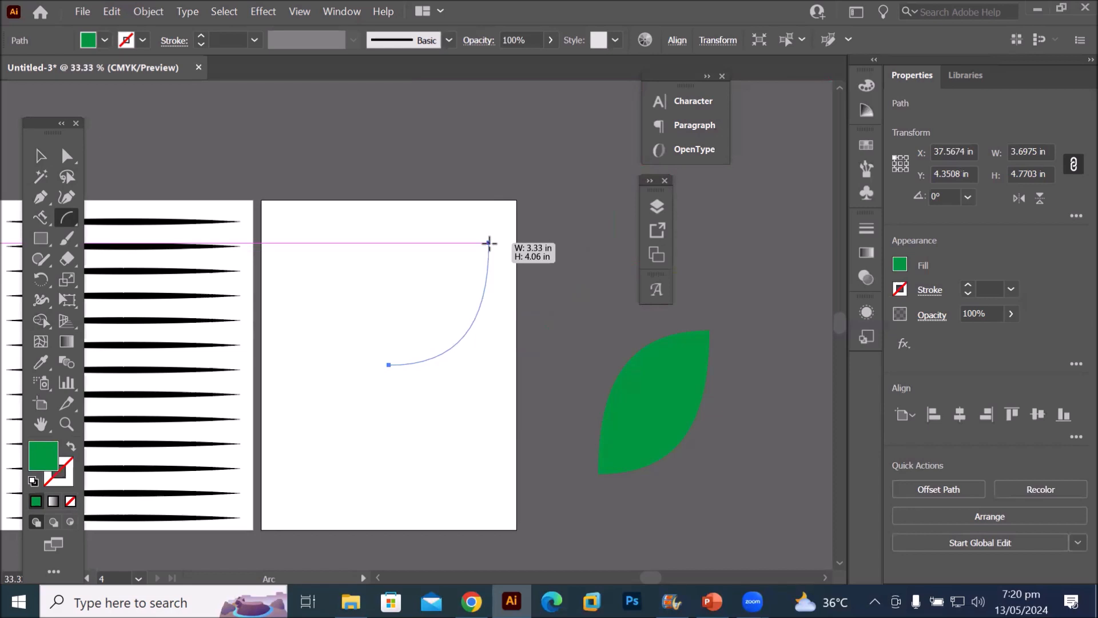
drag(489, 243, 490, 243)
key(x)
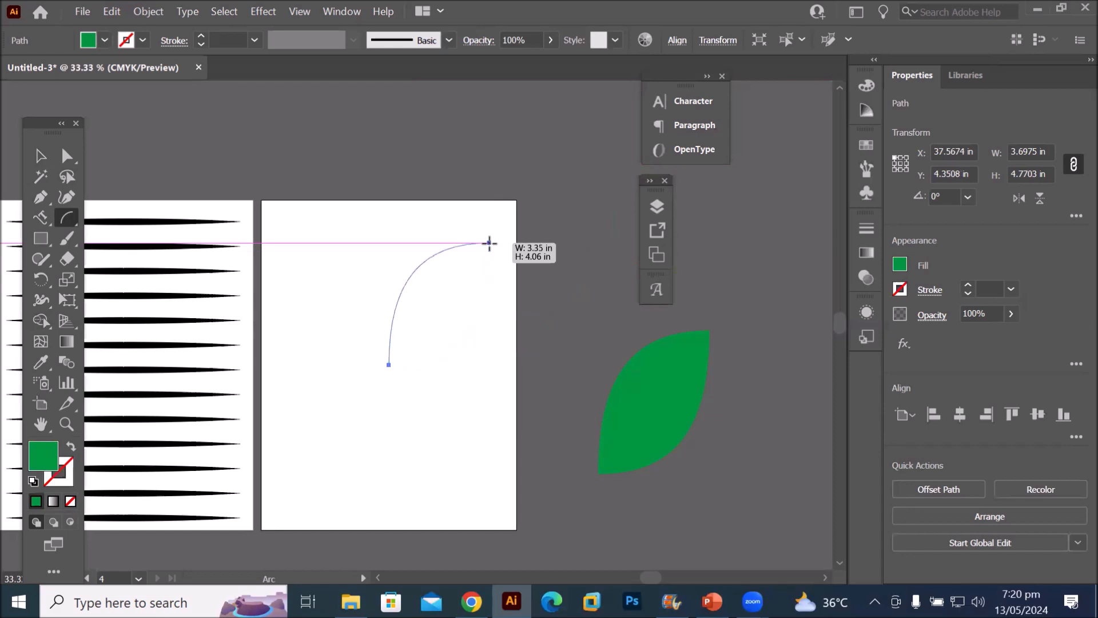
key(x)
key(x)
key(x)
key(x)
Swing the arc's end to the artboard's lower-right area, flip it repeatedly, finish it at about 3.86 in by 4.63 in, and undo it
drag(489, 244, 498, 505)
key(x)
key(x)
key(x)
key(x)
key(x)
key(f)
key(f)
key(f)
key(f)
drag(499, 504, 505, 504)
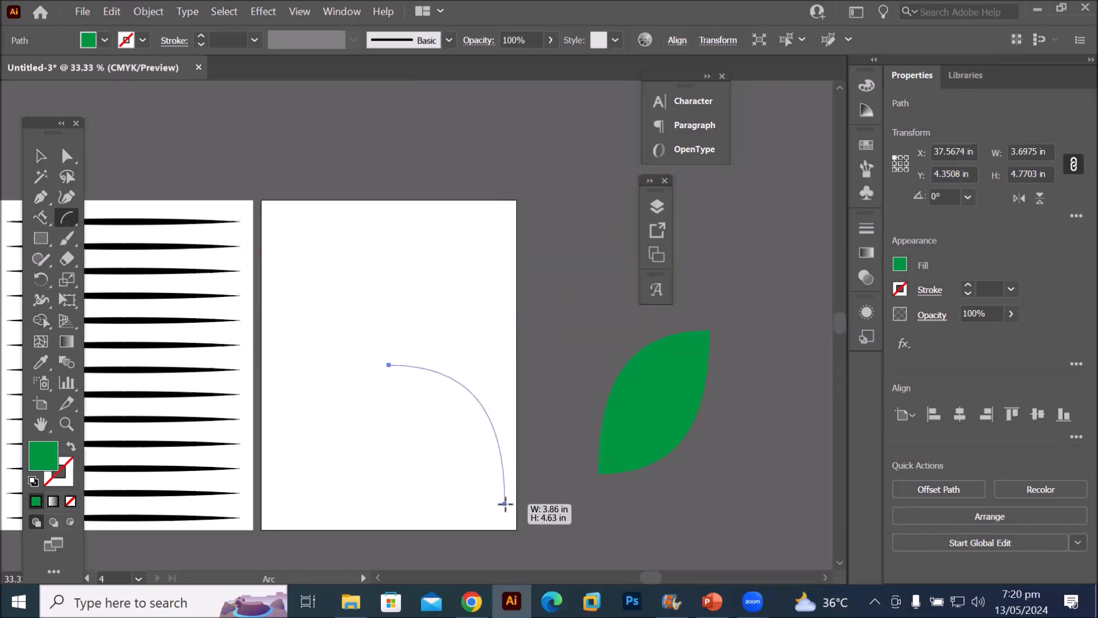
drag(505, 503, 504, 503)
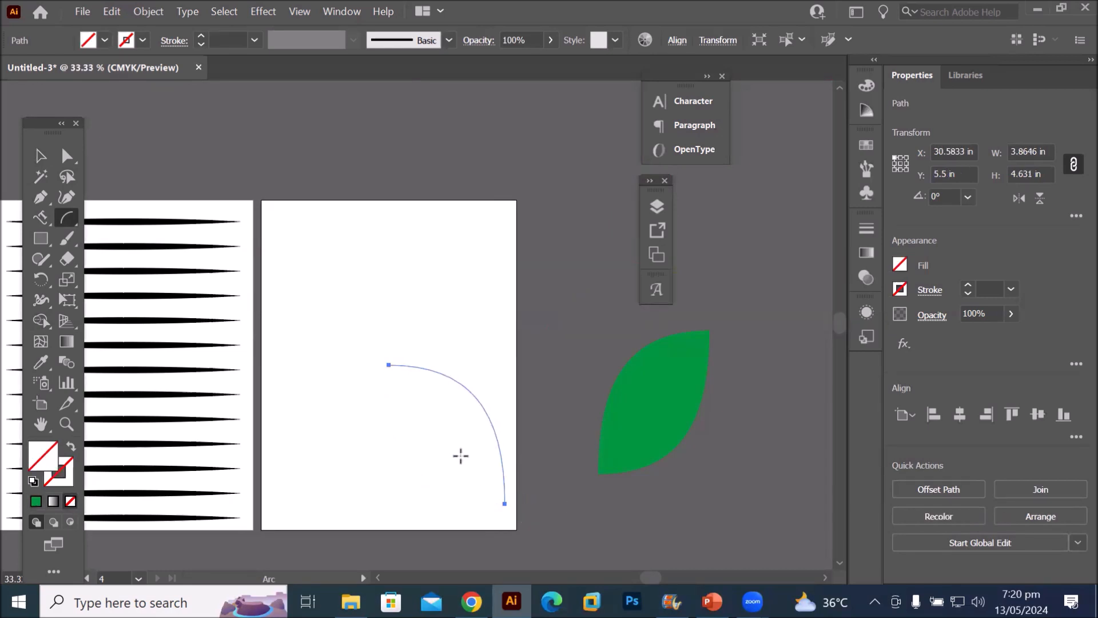
key(ctrl+z)
Draw another trial arc from the artboard's centre toward the lower right, undo it, and clear anything left on the artboard
drag(387, 365, 476, 461)
key(ctrl+z)
click(41, 155)
scroll(318, 311, down, 1)
drag(550, 578, 632, 601)
drag(337, 275, 565, 548)
key(Delete)
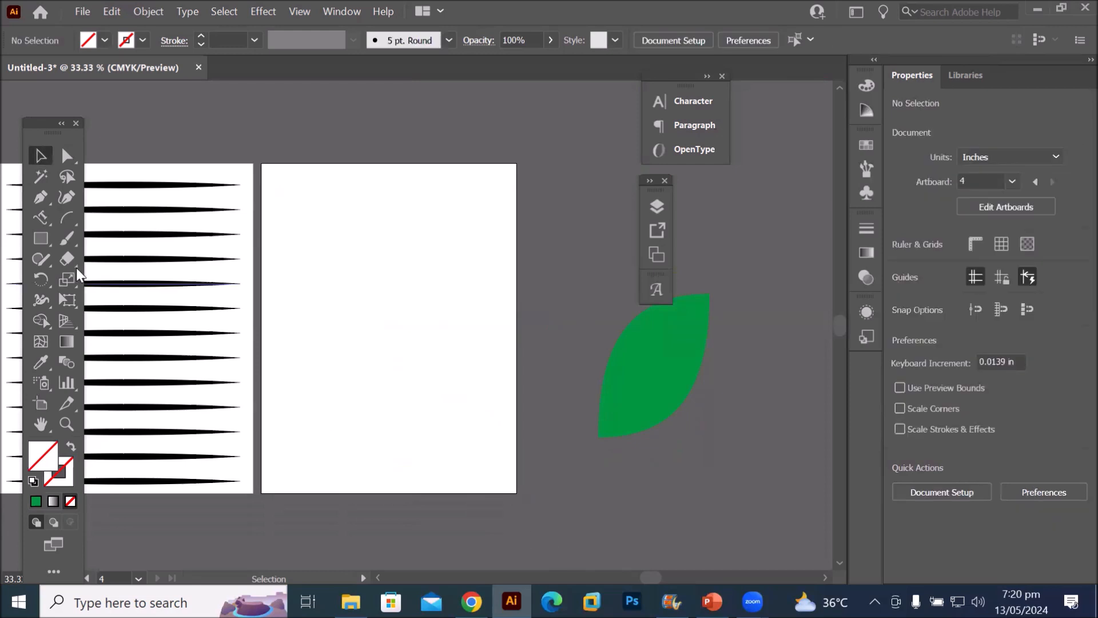
With default fill and stroke, draw four arcs fanning from the artboard's centre to its bottom edge on the right half, one about 3.2 in by 5.5 in
click(66, 219)
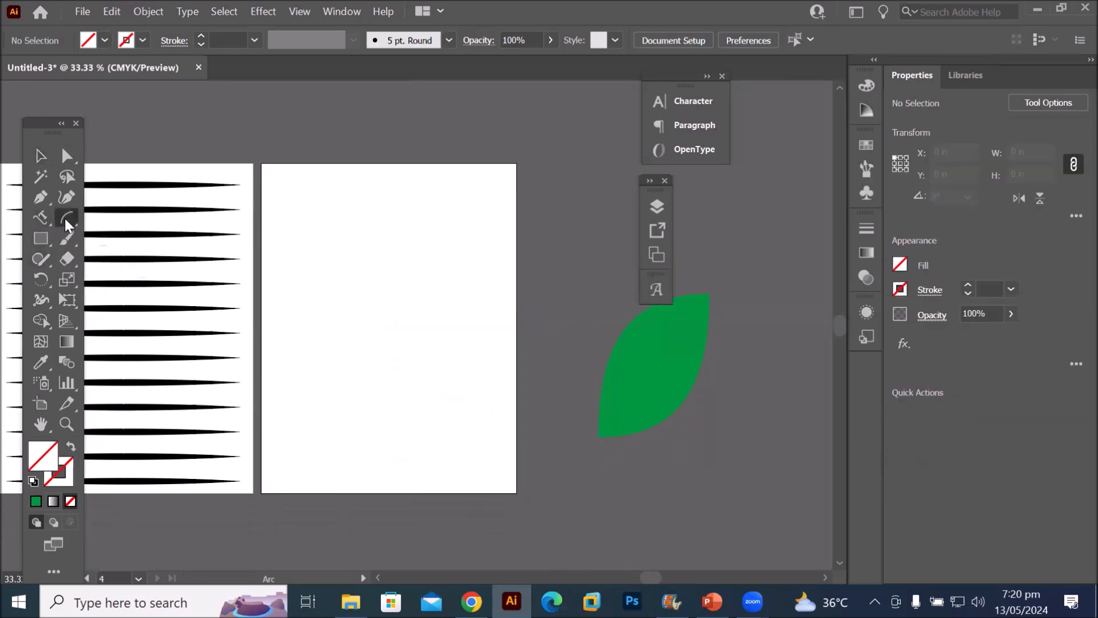
click(33, 482)
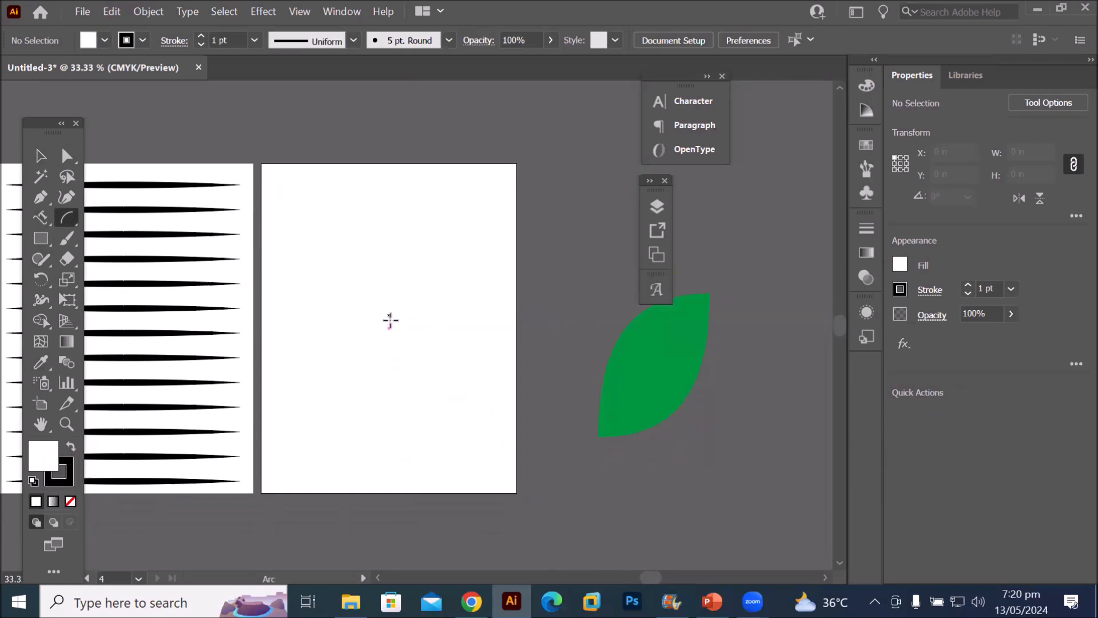
drag(389, 324, 511, 491)
drag(389, 329, 485, 493)
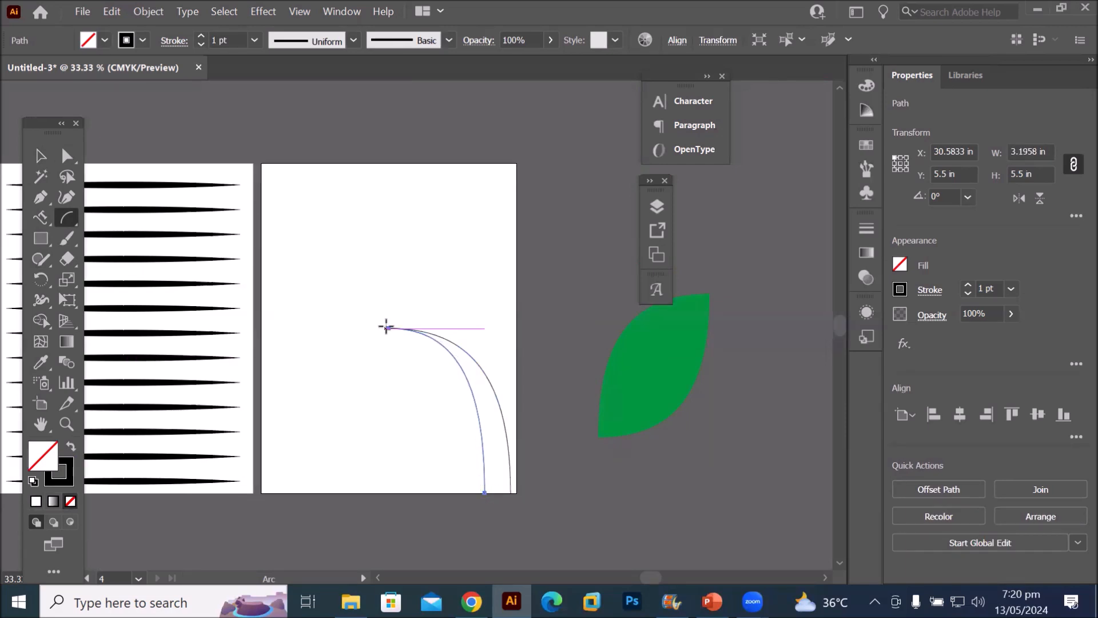
drag(389, 328, 453, 492)
drag(388, 329, 427, 493)
Draw four arcs from the centre to the bottom edge on the artboard's left half, plus short arcs forming a small bowl shape above the centre
drag(389, 330, 272, 492)
drag(388, 330, 309, 492)
drag(389, 331, 342, 492)
drag(392, 331, 370, 496)
drag(391, 331, 410, 280)
drag(394, 330, 413, 290)
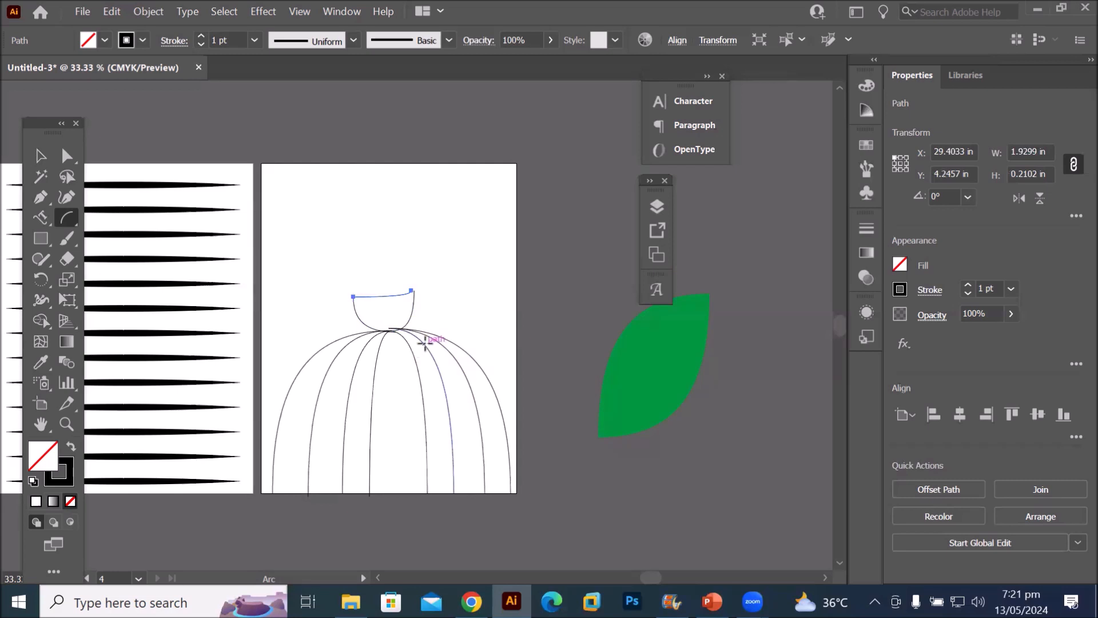
Select all the arcs on the fourth artboard and raise their stroke weight to 9 pt
click(40, 155)
drag(271, 257, 527, 540)
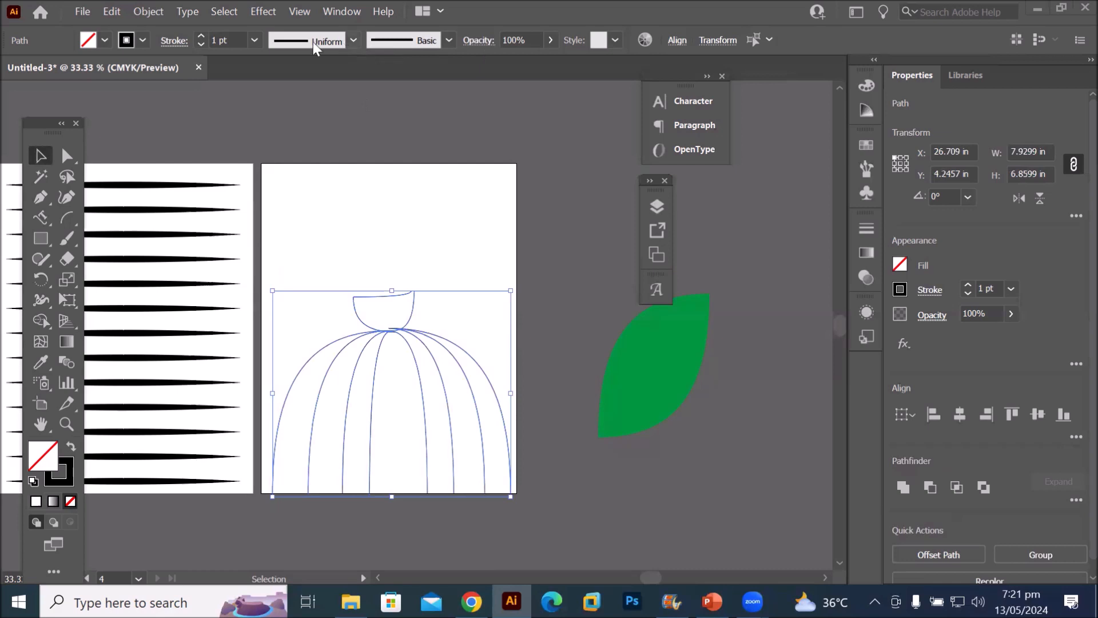
click(200, 37)
click(200, 37)
click(201, 36)
click(200, 37)
click(199, 36)
click(199, 36)
click(199, 37)
click(199, 37)
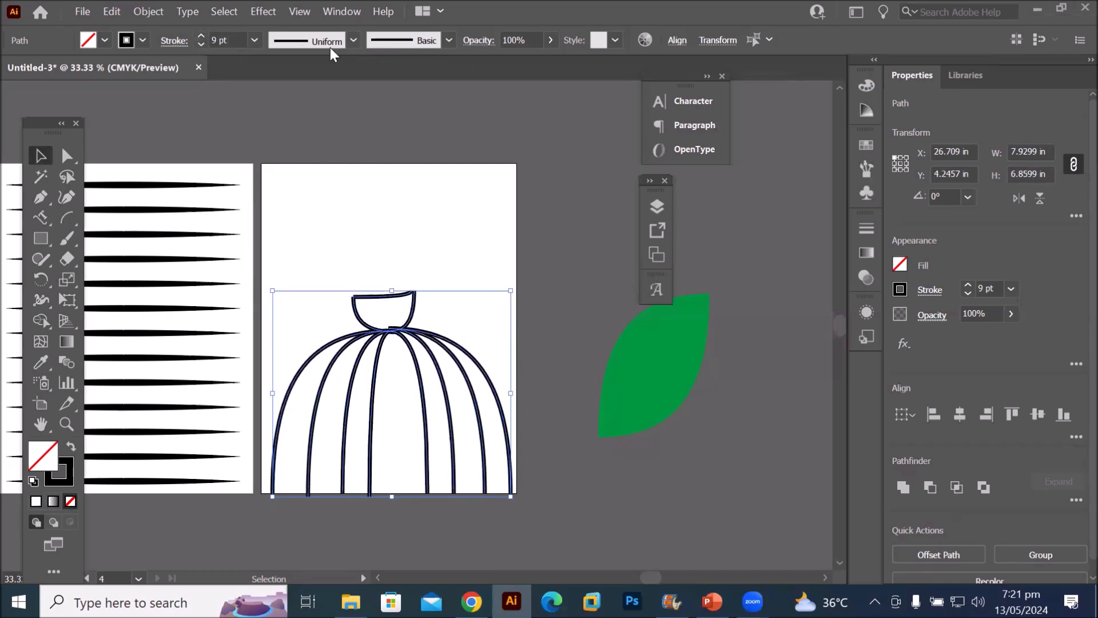
Apply the symmetrical lens-shaped width profile to the arcs, followed by the profile with a long taper and its bulge near one end
click(353, 40)
click(315, 100)
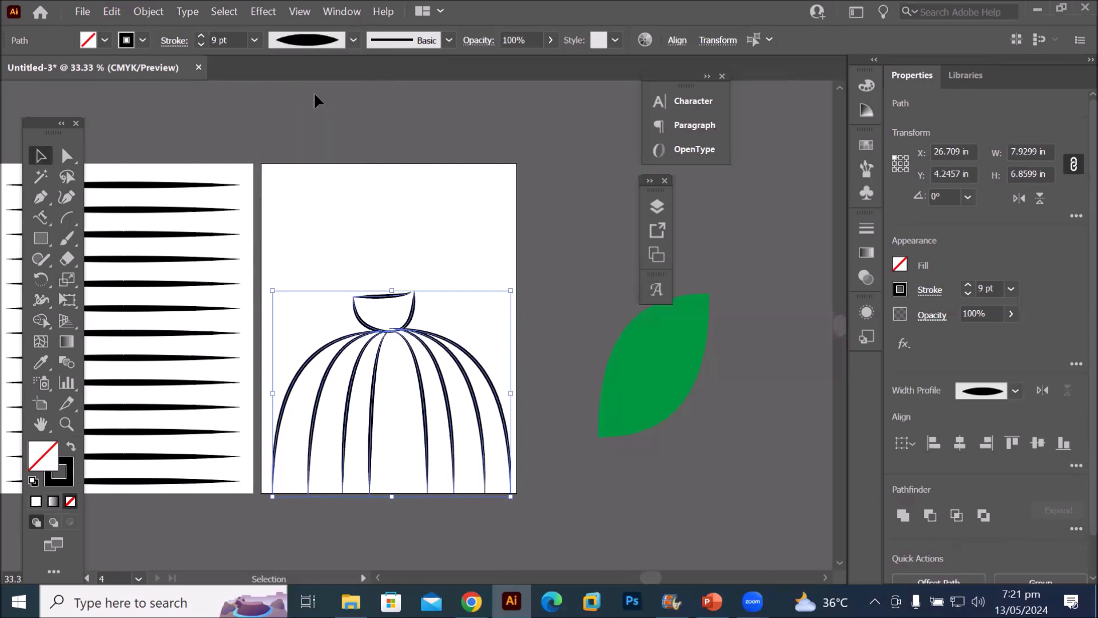
click(352, 41)
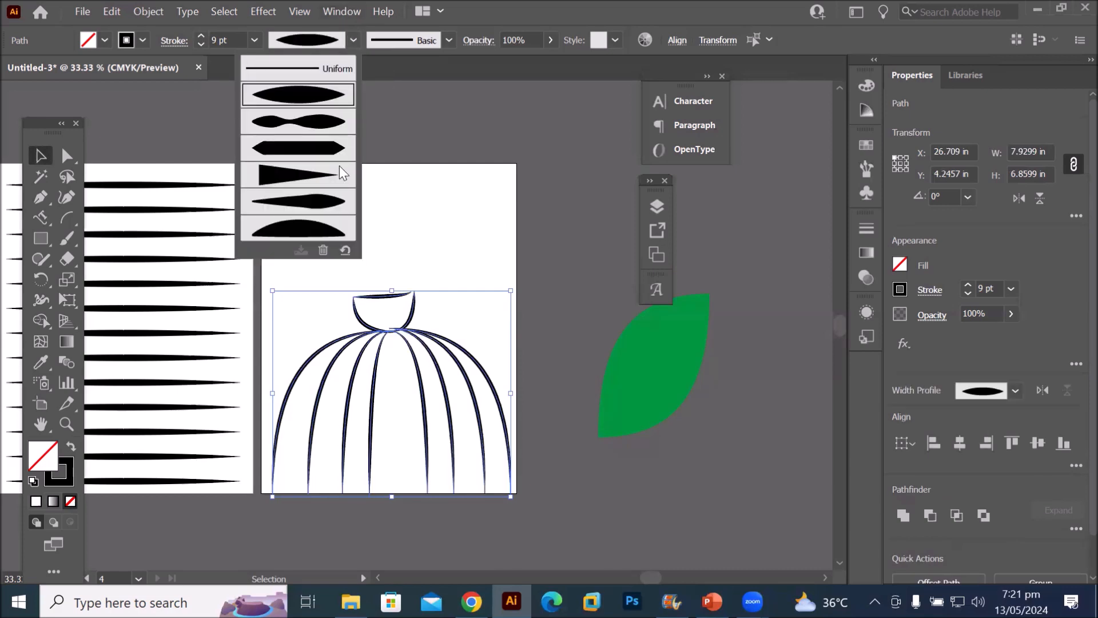
click(303, 205)
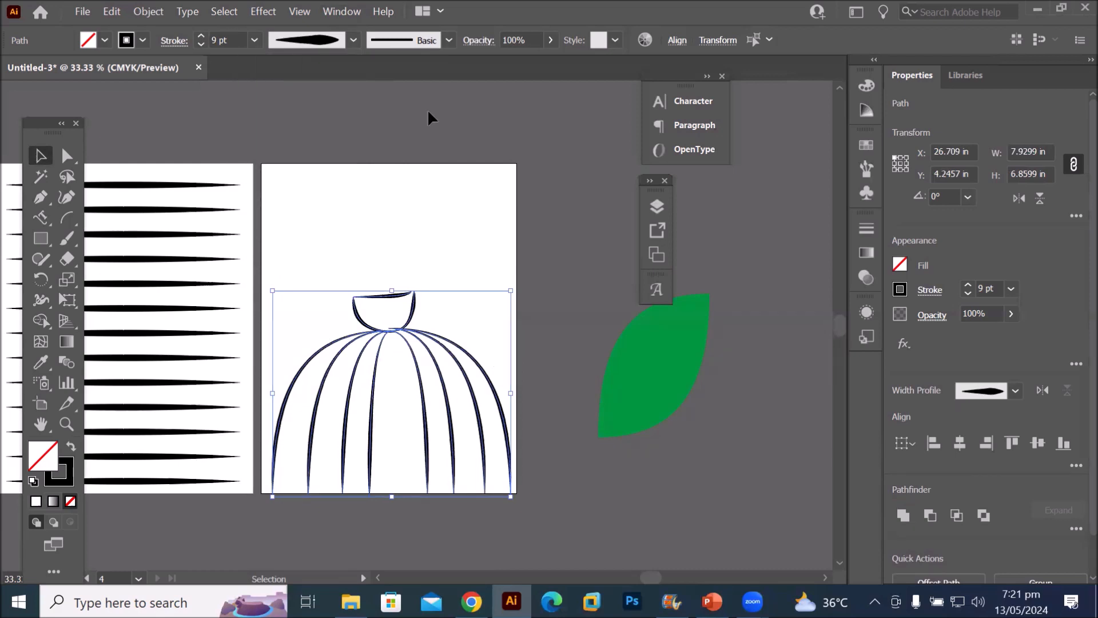
Apply the Charcoal - Feather brush to the selected arcs and open the Artistic_Ink brush library
click(450, 41)
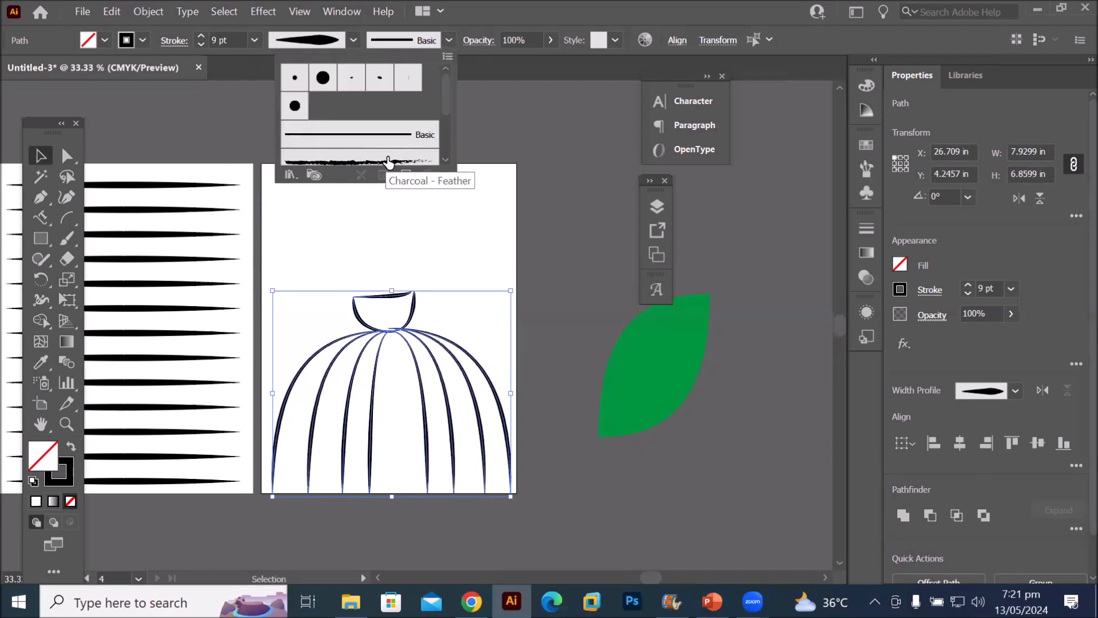
click(388, 161)
click(291, 174)
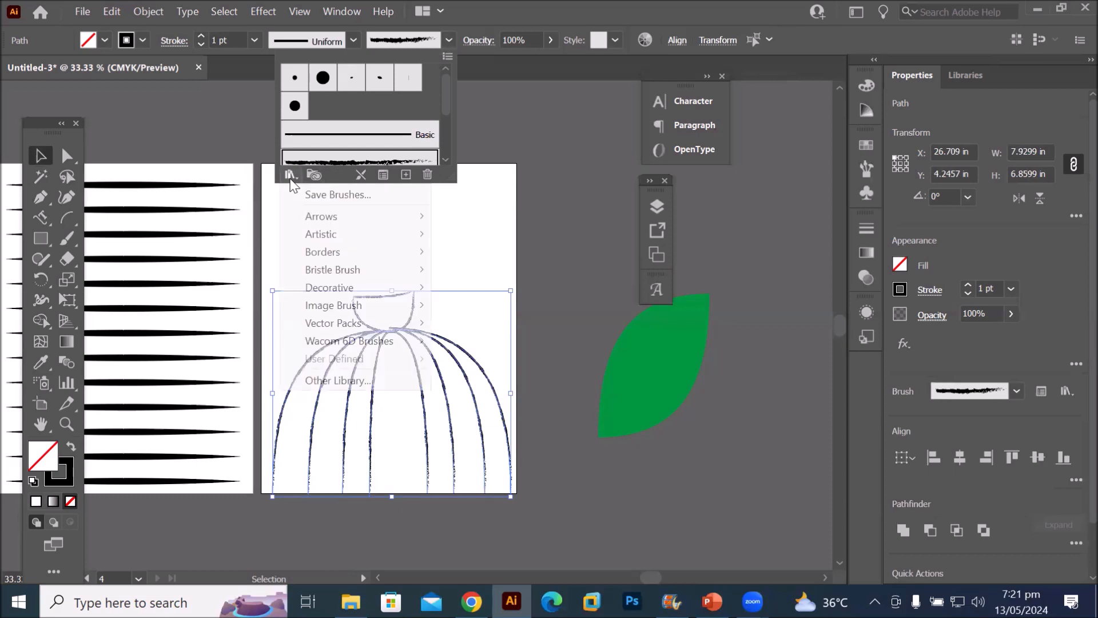
mouse_move(321, 234)
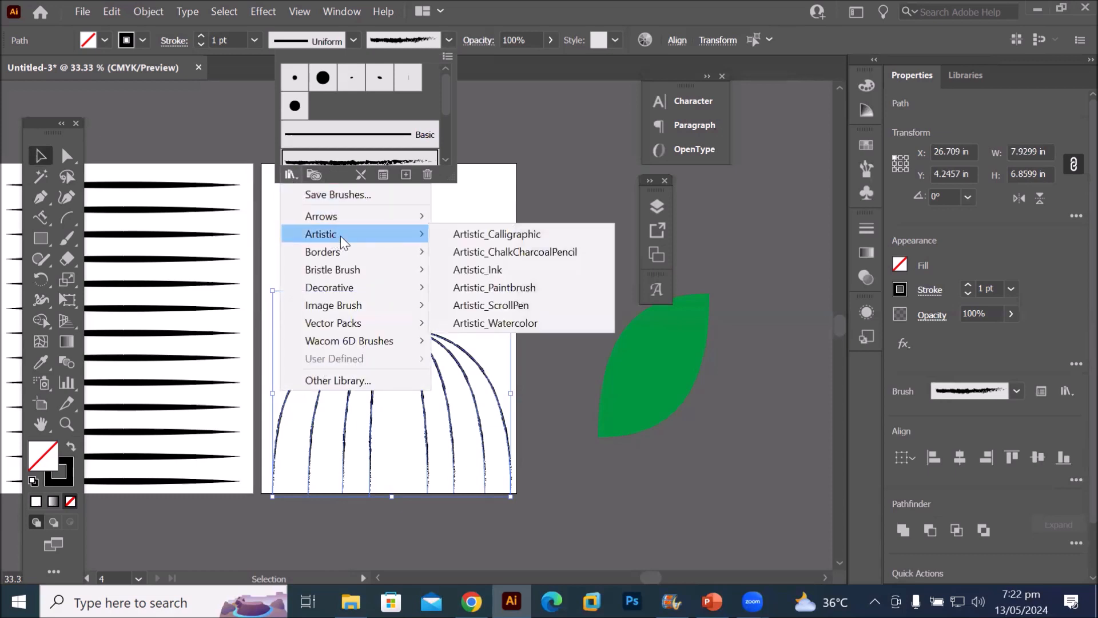
click(514, 274)
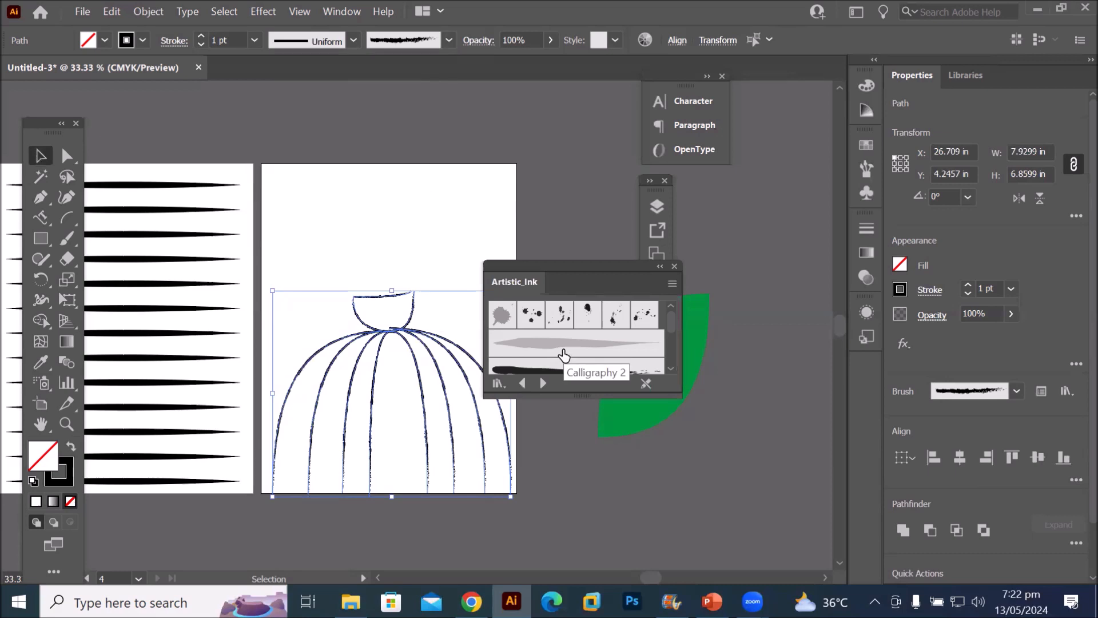
Try several Artistic_Ink brushes on the arcs, from grey calligraphy and sketchy strokes to a solid black stroke with a pointed end
click(563, 355)
scroll(566, 350, down, 2)
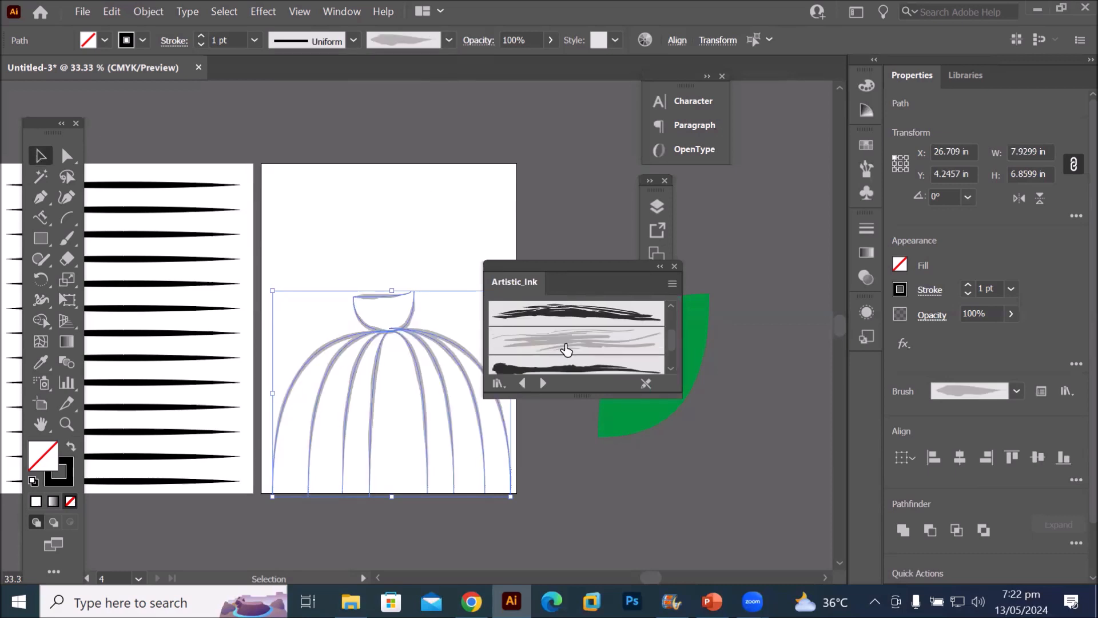
click(566, 349)
scroll(569, 349, down, 2)
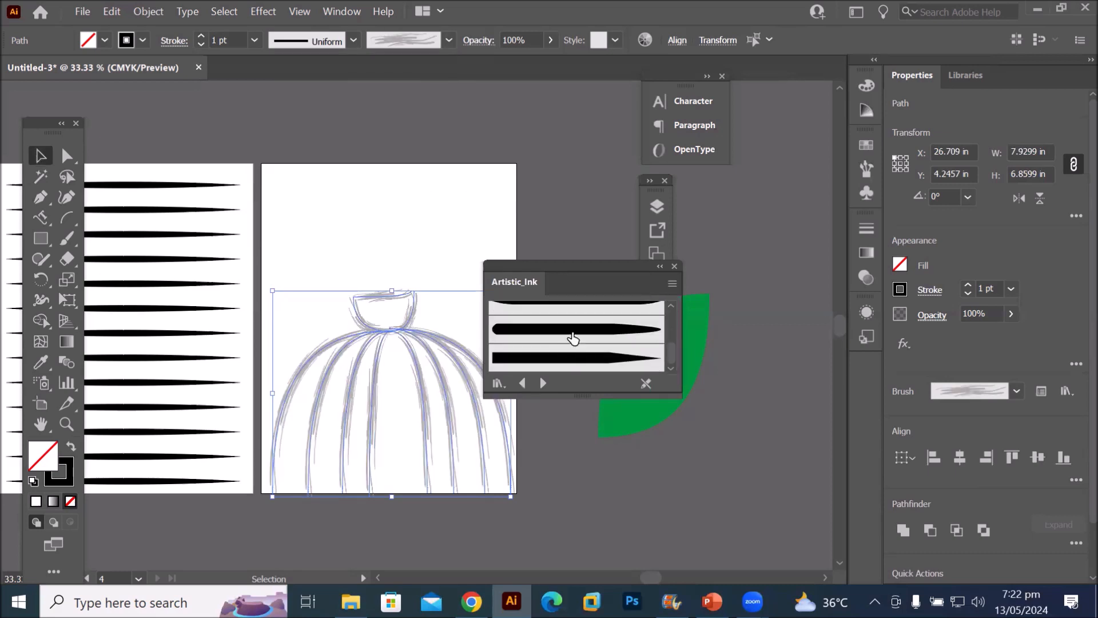
click(573, 346)
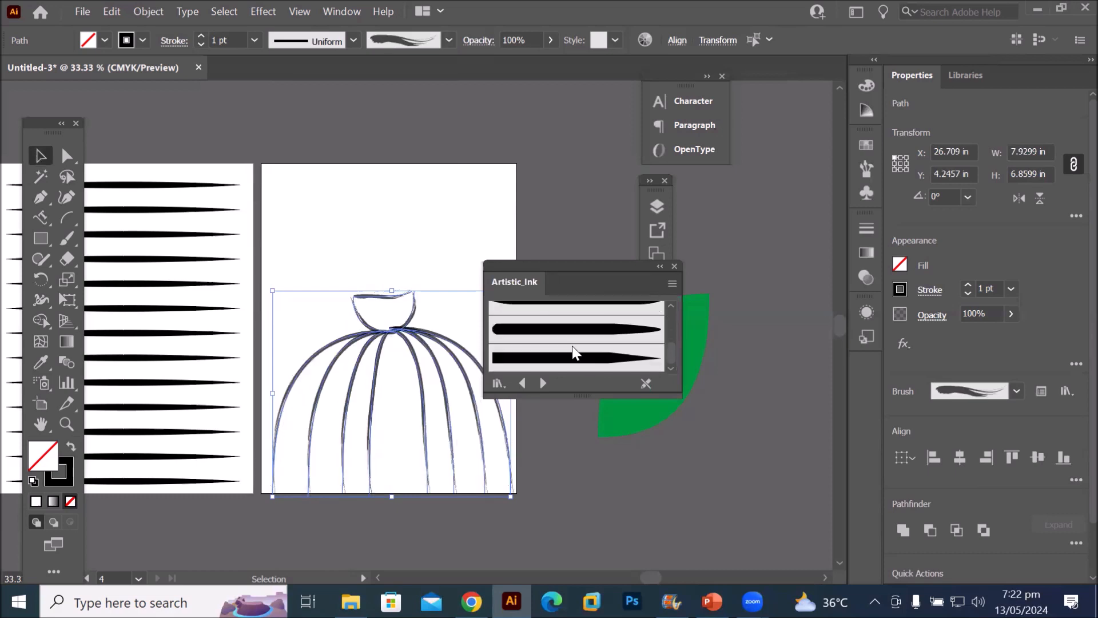
click(572, 356)
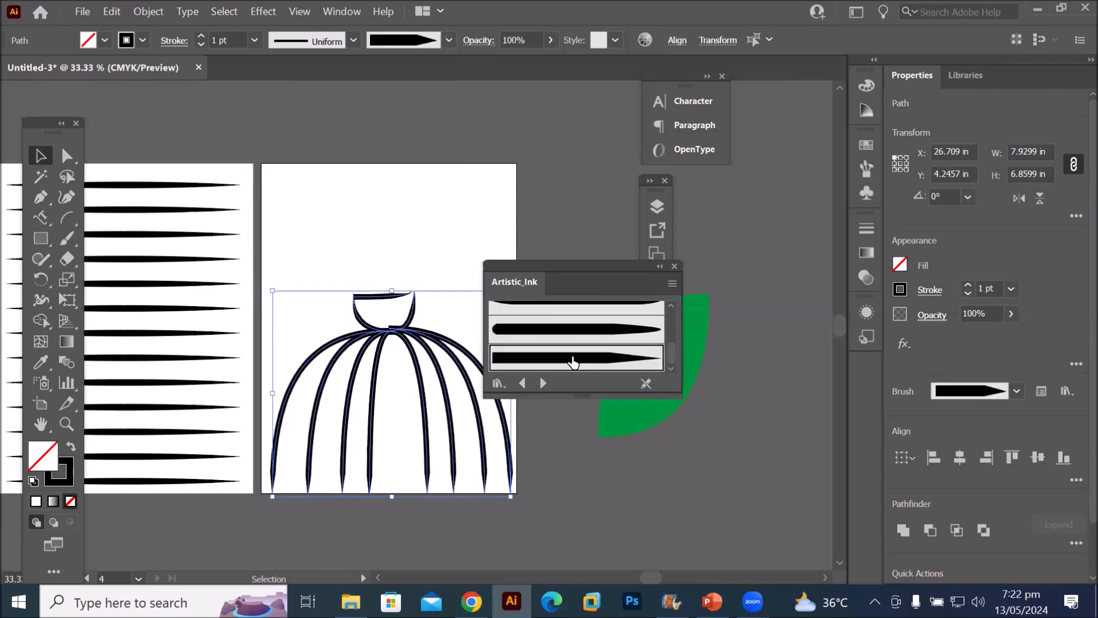
Switch to the Artistic_ScrollPen brush library and try its first brush, Scroll Pen 2 and Scroll Pen 3 on the arcs
click(544, 384)
click(544, 383)
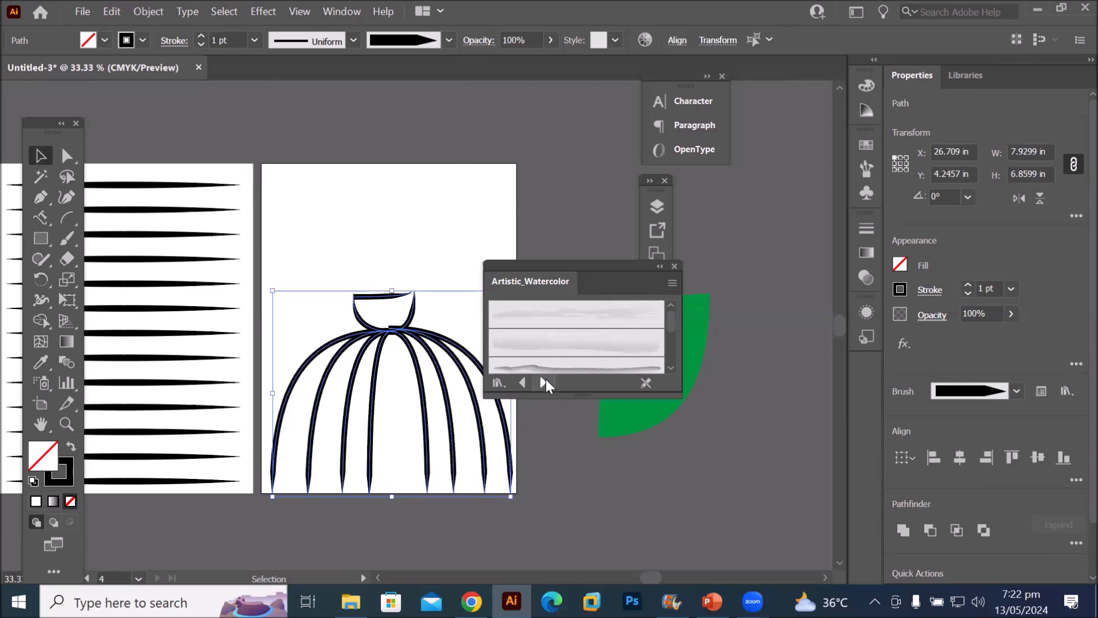
click(522, 383)
click(553, 343)
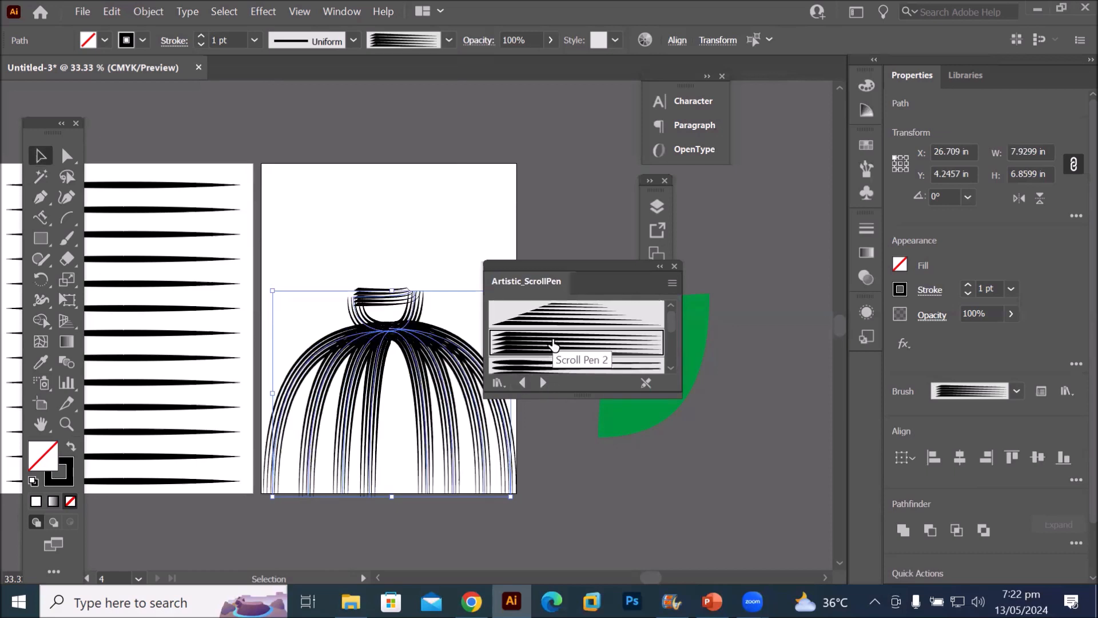
click(561, 319)
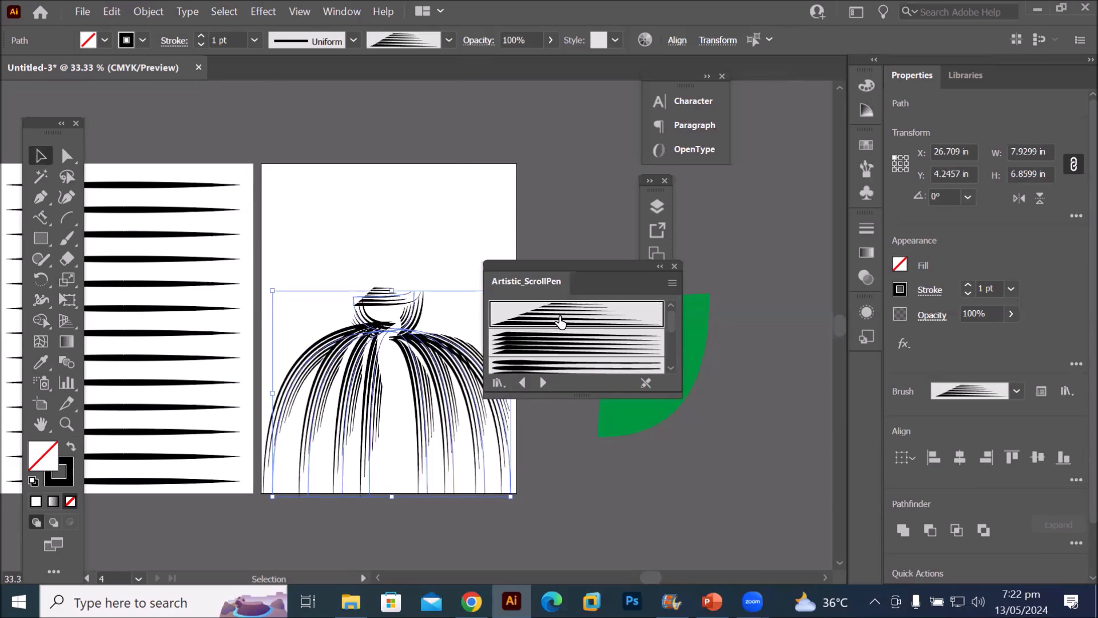
click(554, 367)
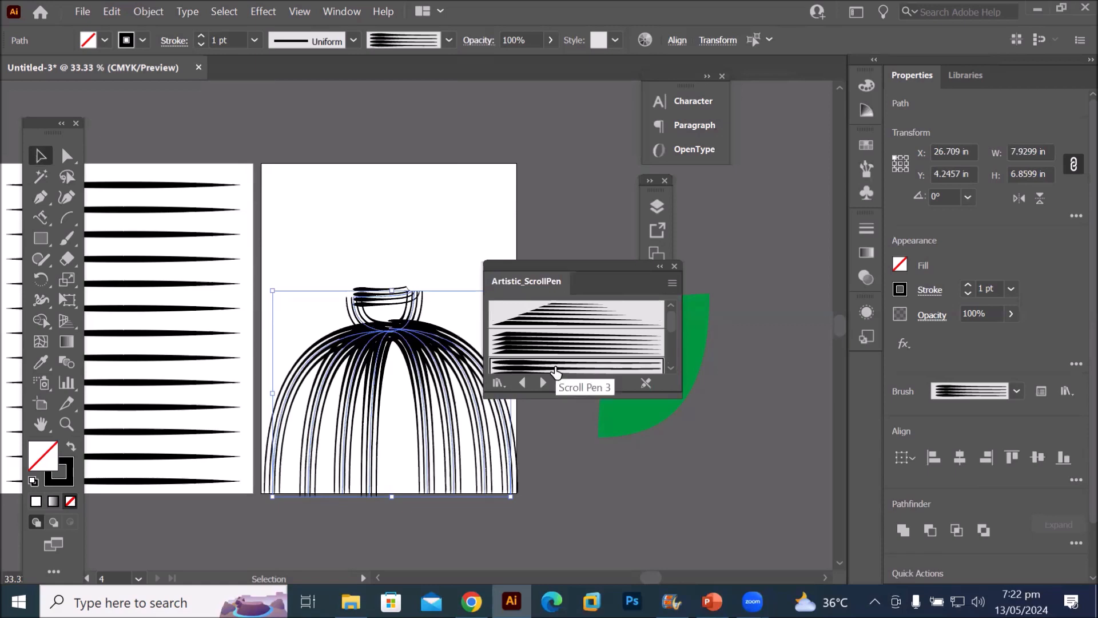
Try the dashed-block scroll pen brush, apply Scroll Pen 12 to the arcs, then deselect them and close the brush library
scroll(554, 372, down, 2)
click(555, 341)
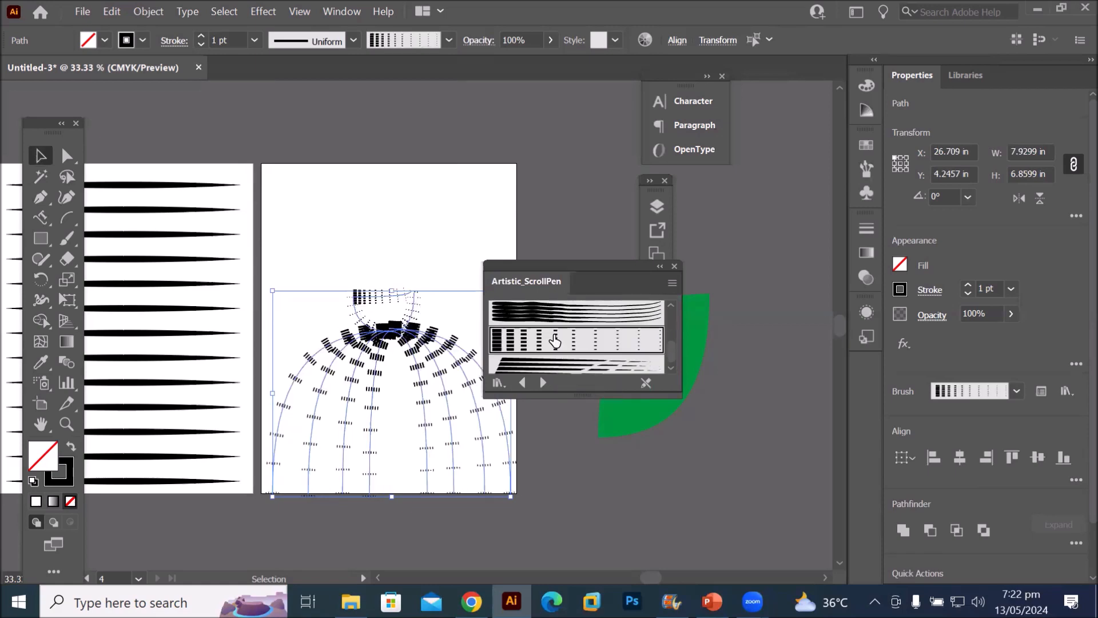
click(565, 370)
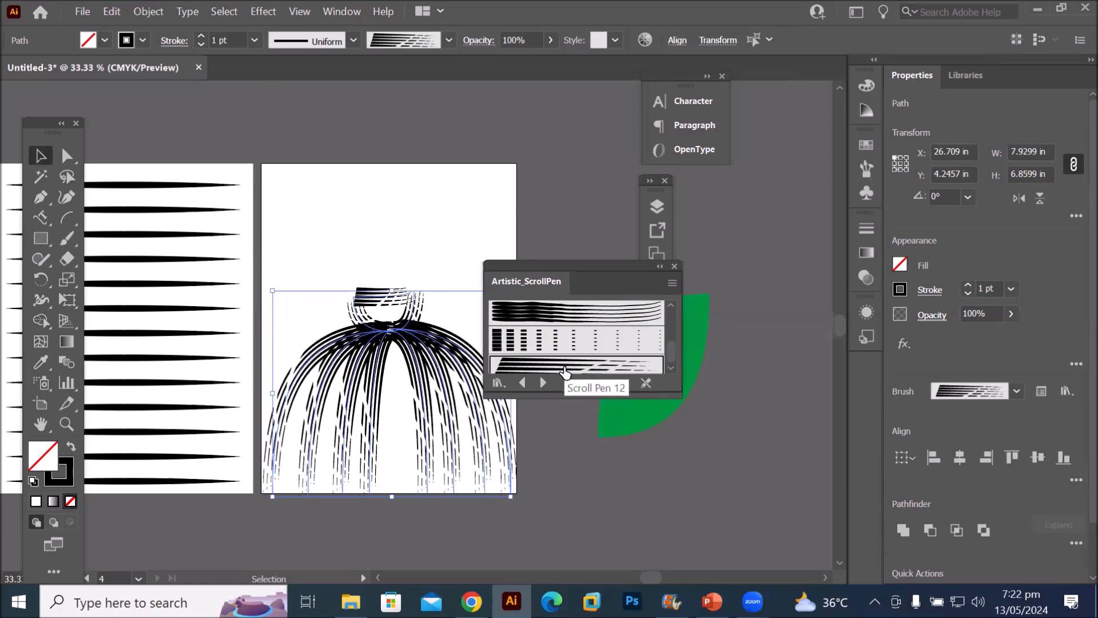
click(366, 233)
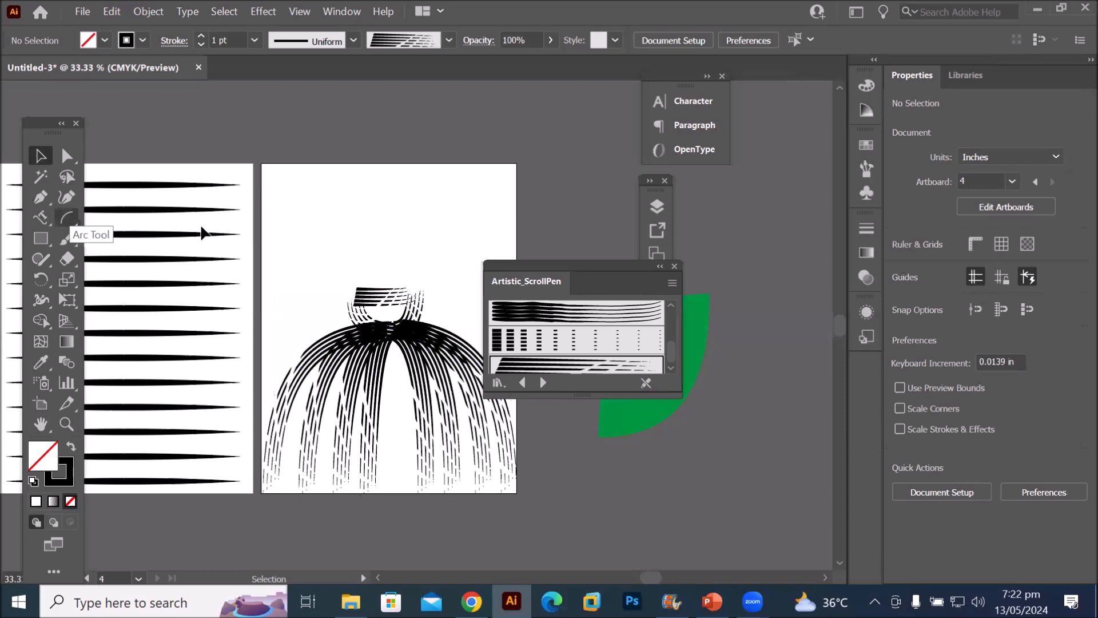
click(674, 266)
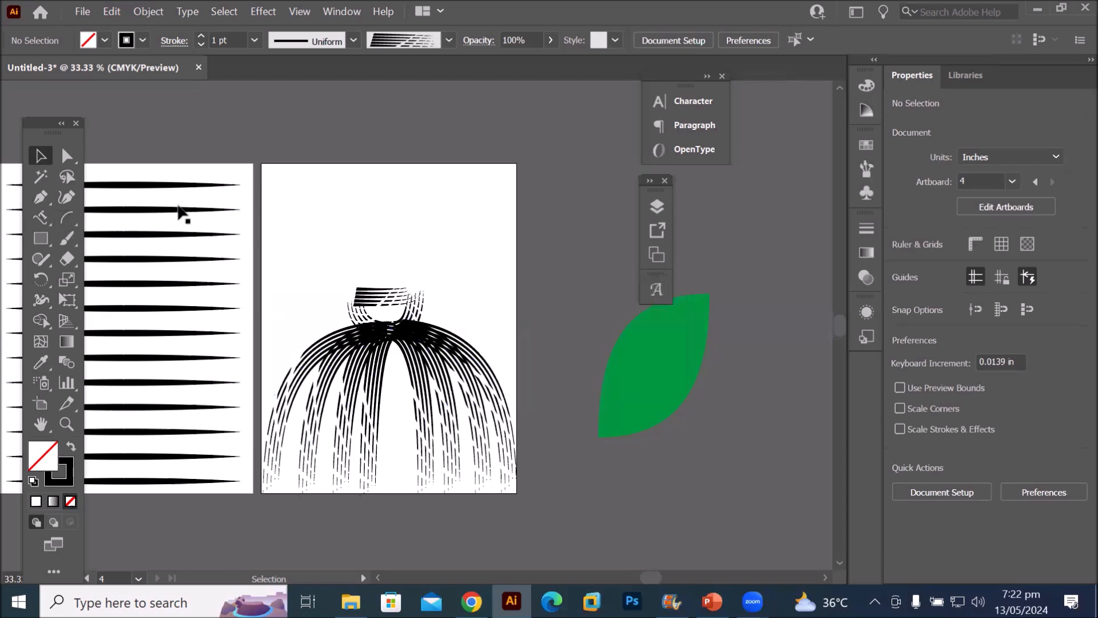
Open the Arc tool's options, set the slope to -13, try Fill Arc, and change the arc type to Closed
double_click(66, 221)
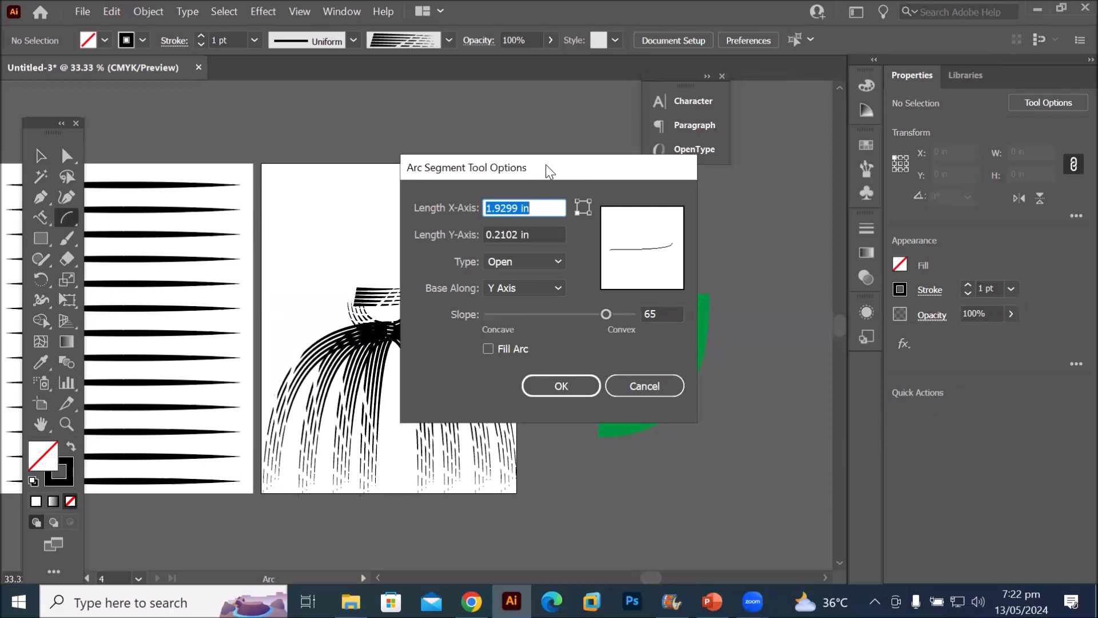
drag(545, 172, 429, 143)
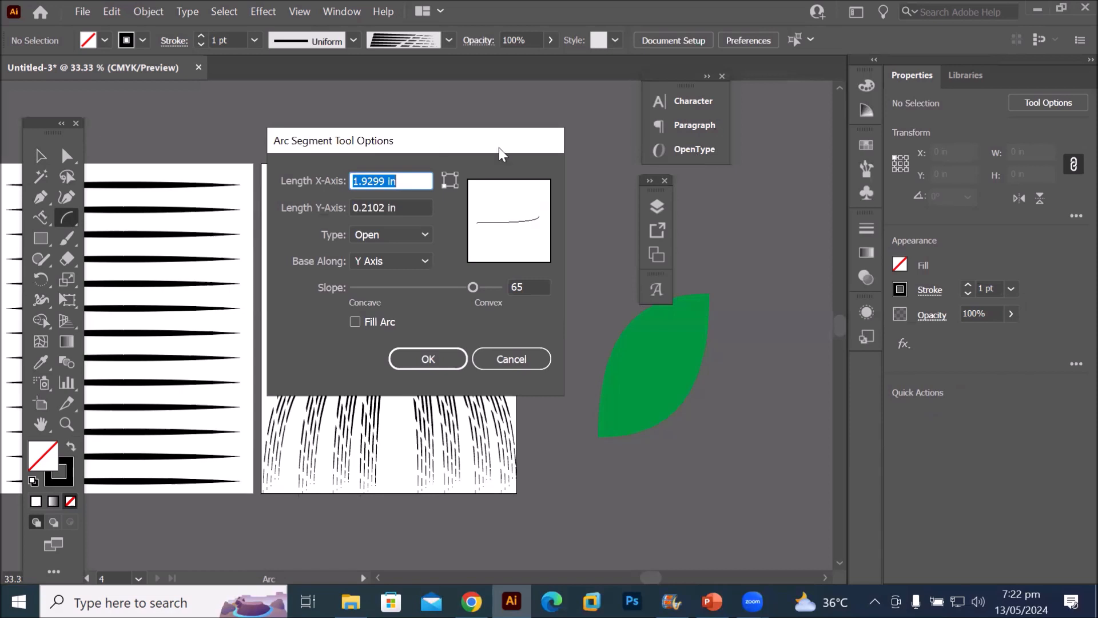
drag(472, 290, 417, 283)
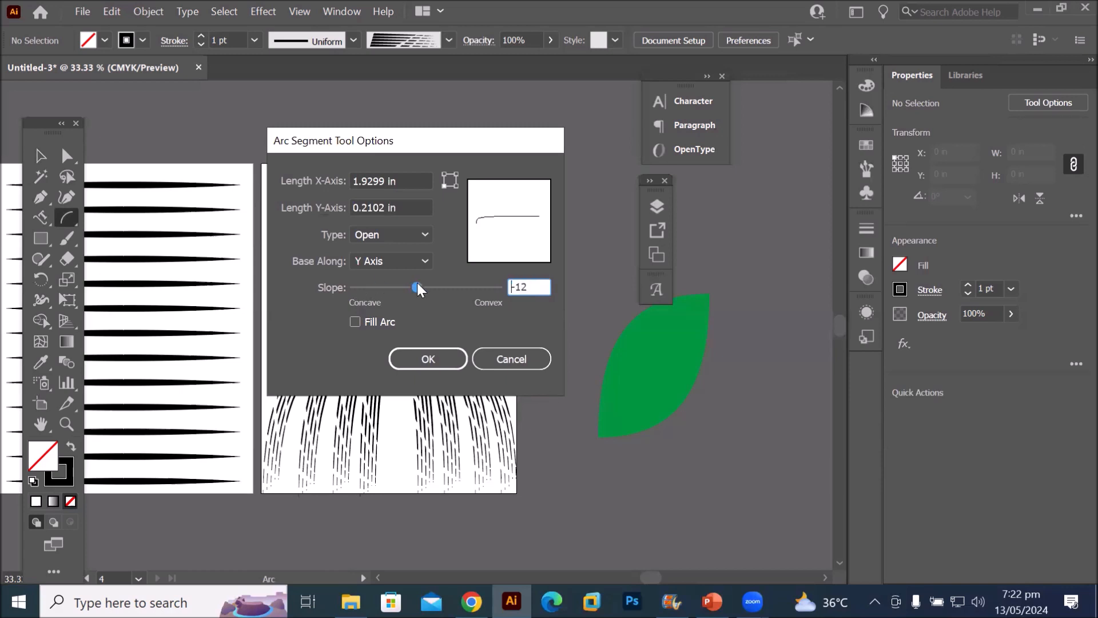
click(355, 322)
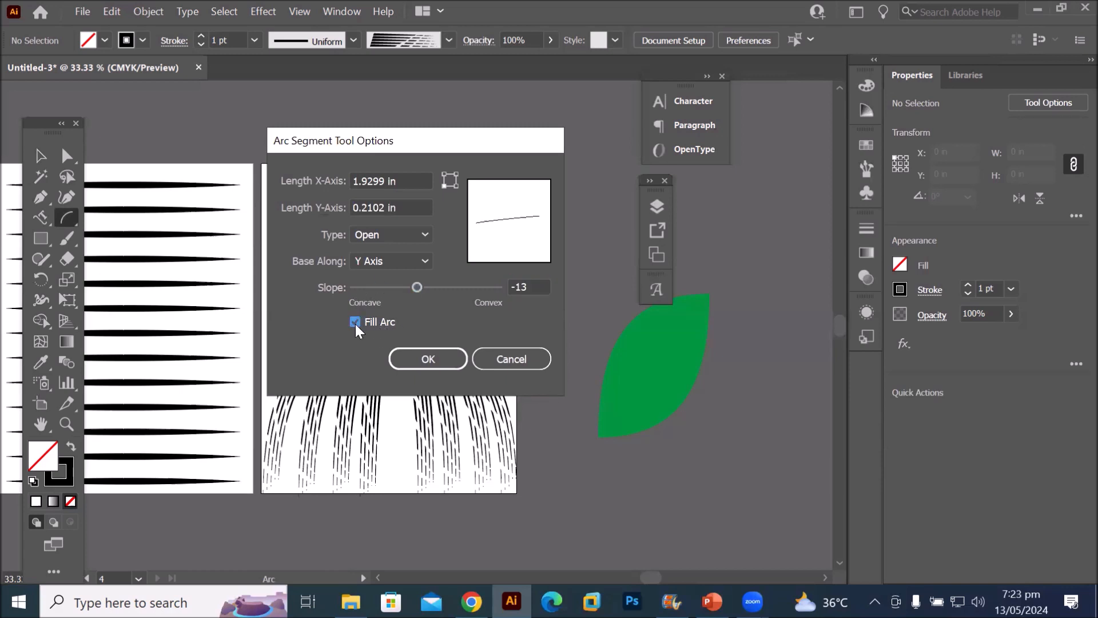
click(399, 232)
click(390, 267)
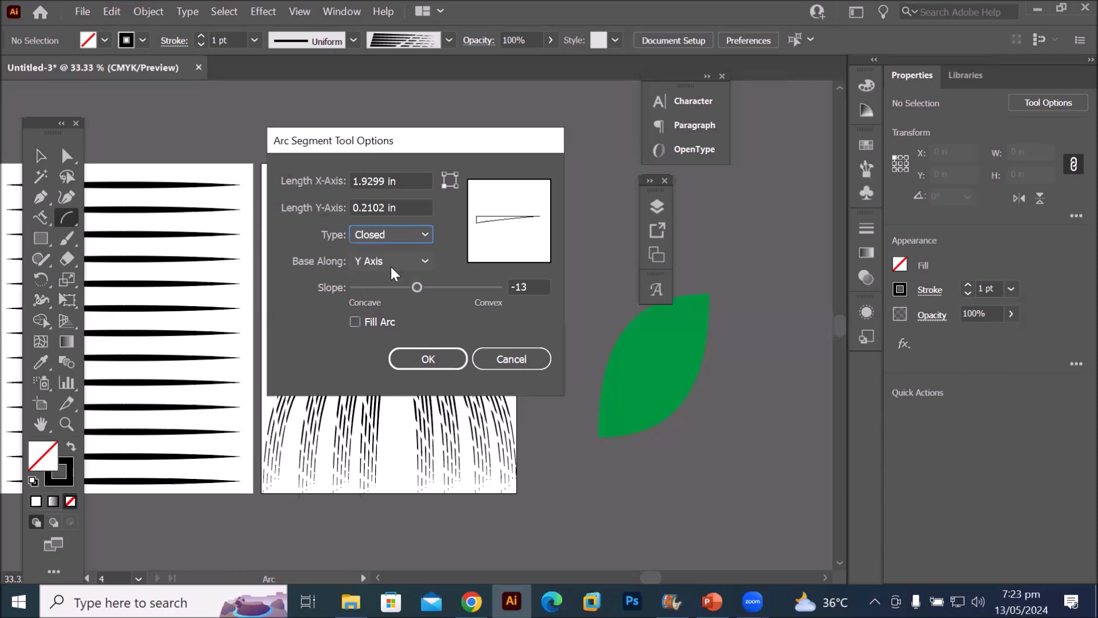
Base the arc along the X Axis with slope 94, and draw a closed arc about 2.47 in by 2.60 in above the brushed arcs
click(394, 262)
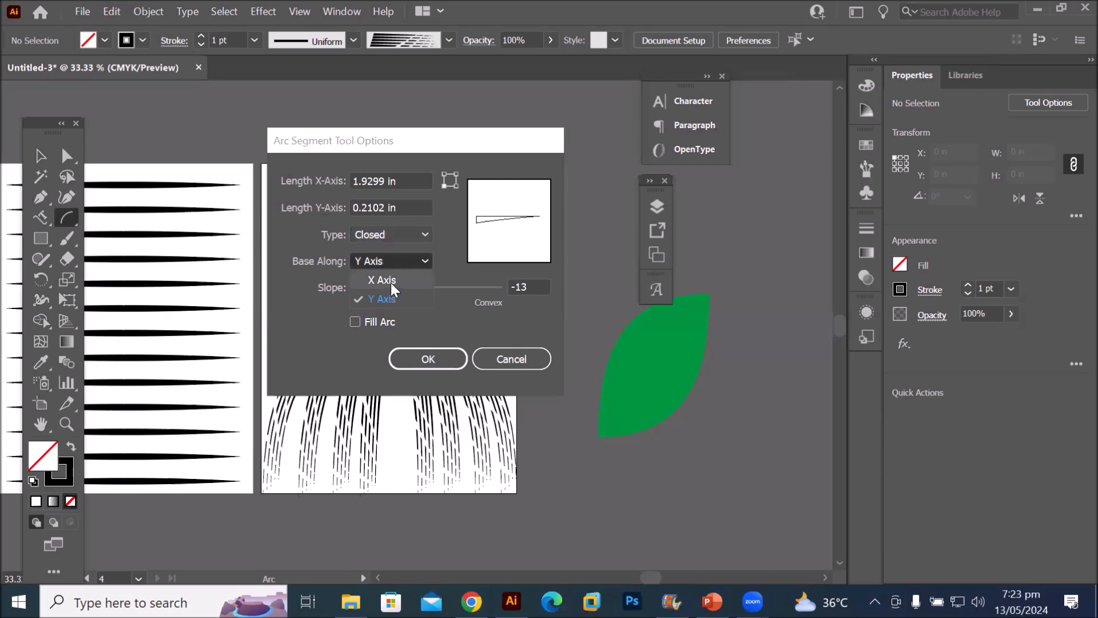
click(390, 282)
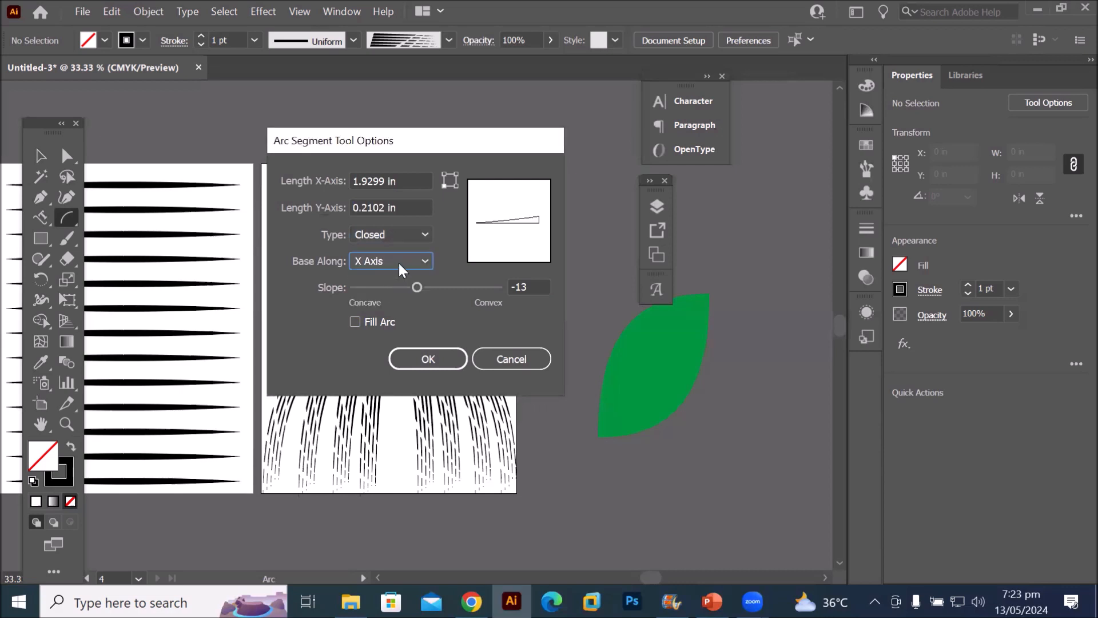
drag(415, 286, 493, 286)
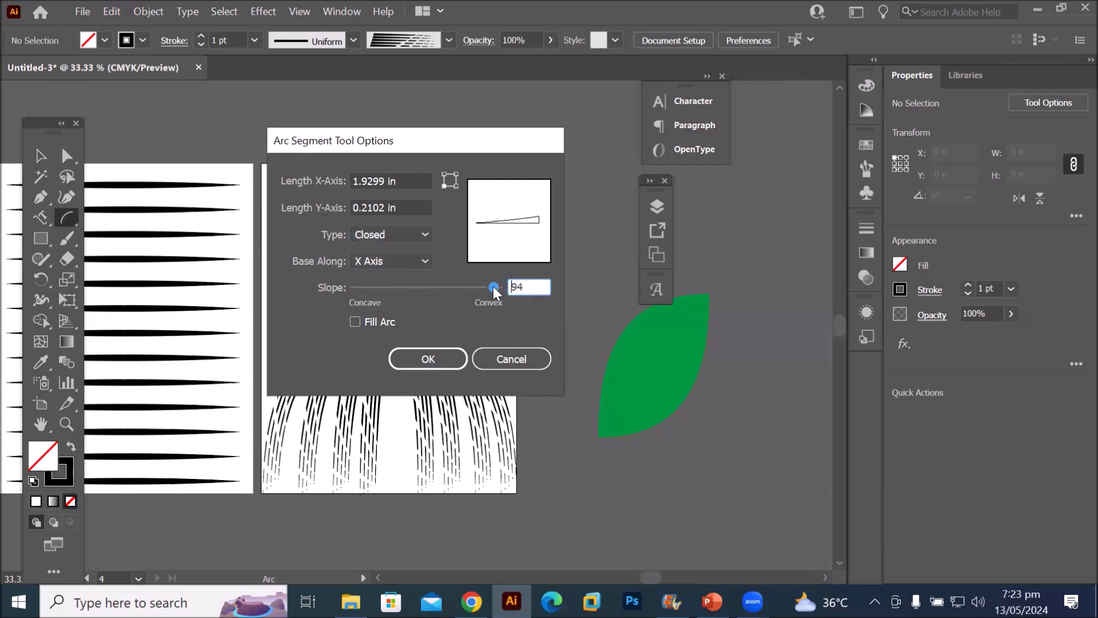
click(430, 360)
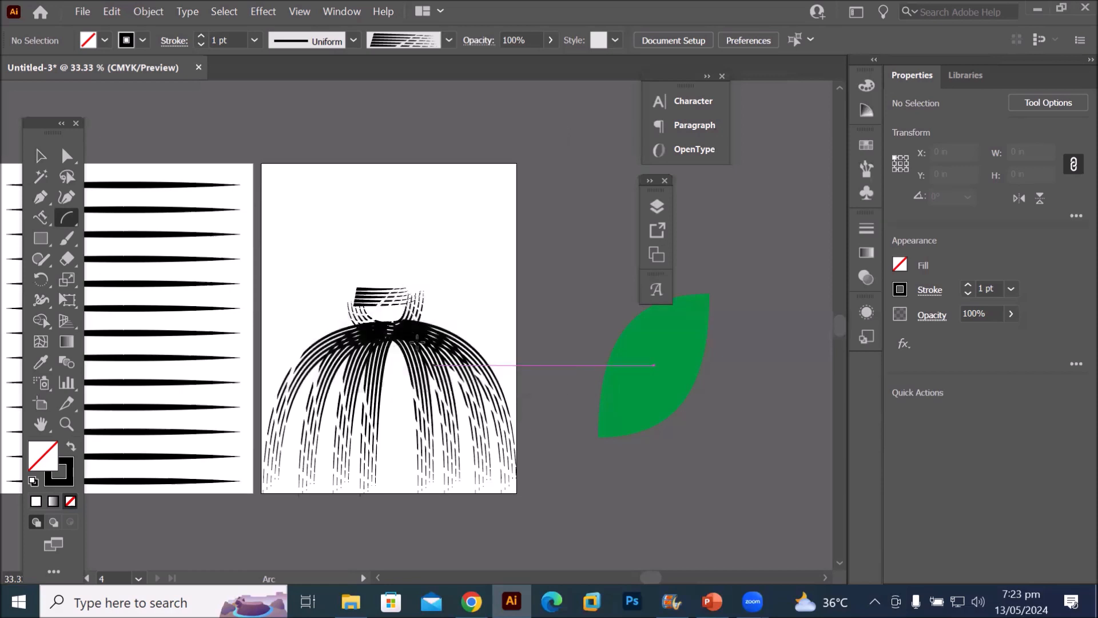
drag(362, 198, 437, 275)
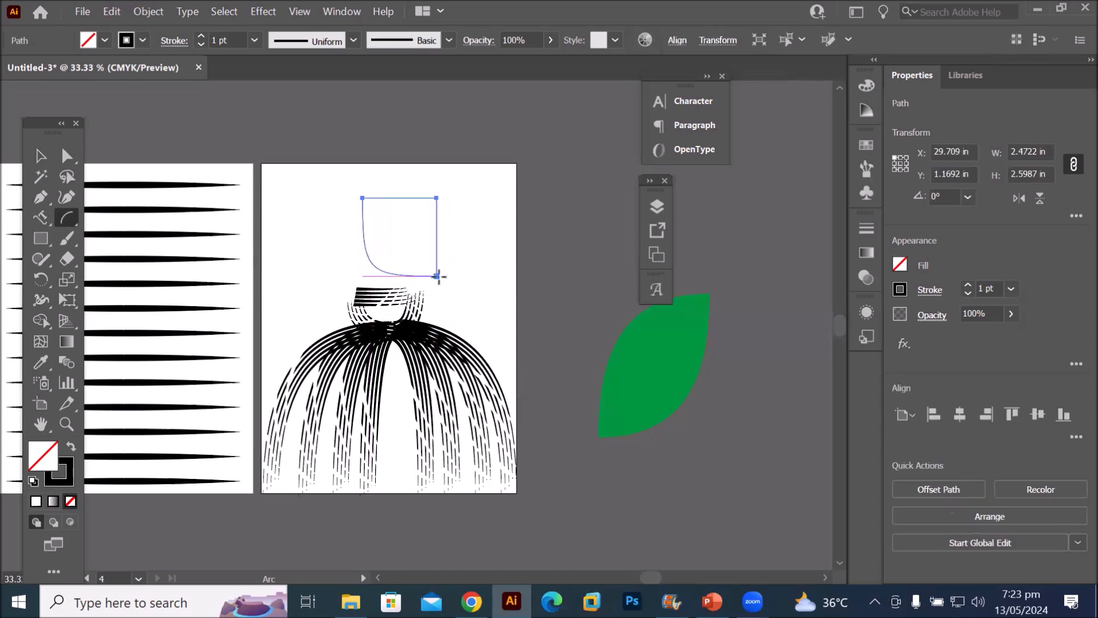
Fill the closed arc with green and move it off the artboard beside the green leaf
click(104, 40)
click(82, 69)
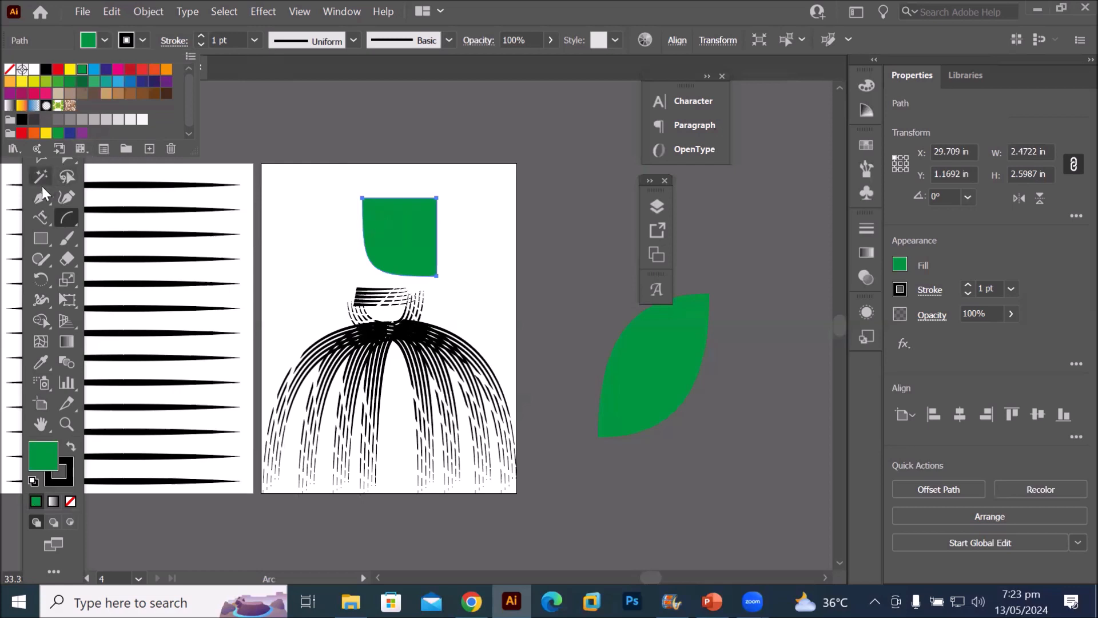
click(410, 345)
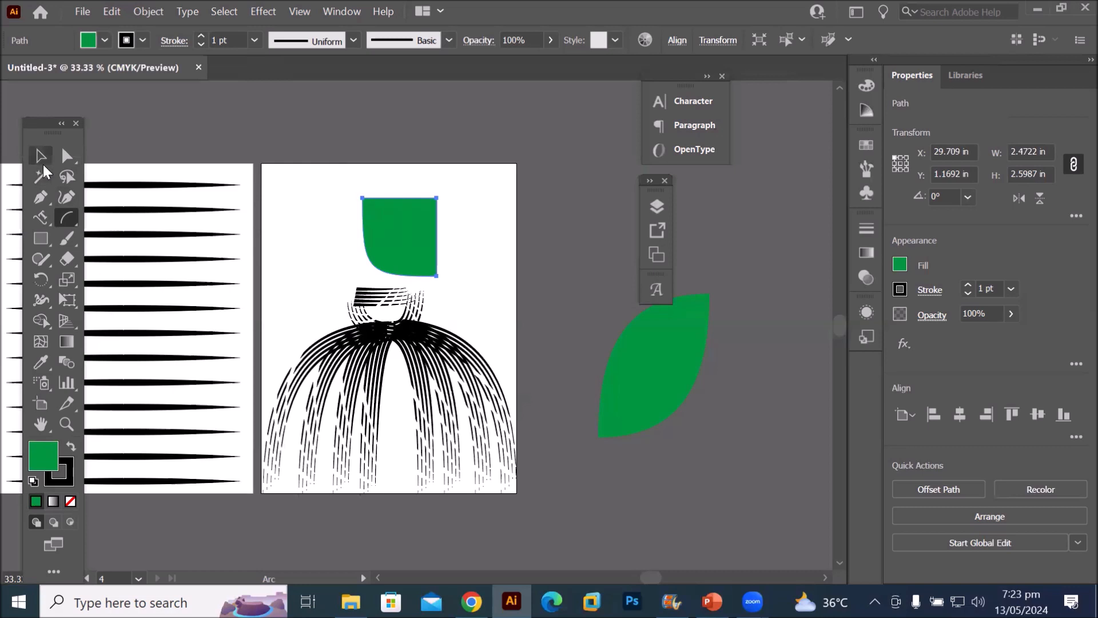
click(41, 156)
drag(417, 242, 580, 288)
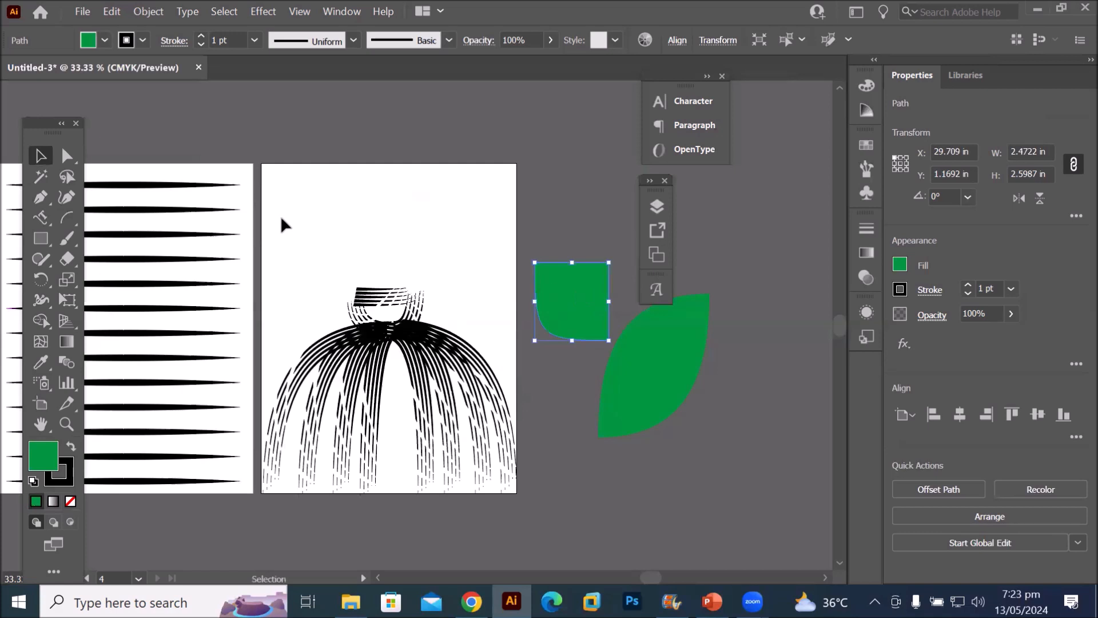
Set the arc type to Open and draw four nested arcs about 4 in wide from one shared endpoint above the brushed arcs
double_click(67, 222)
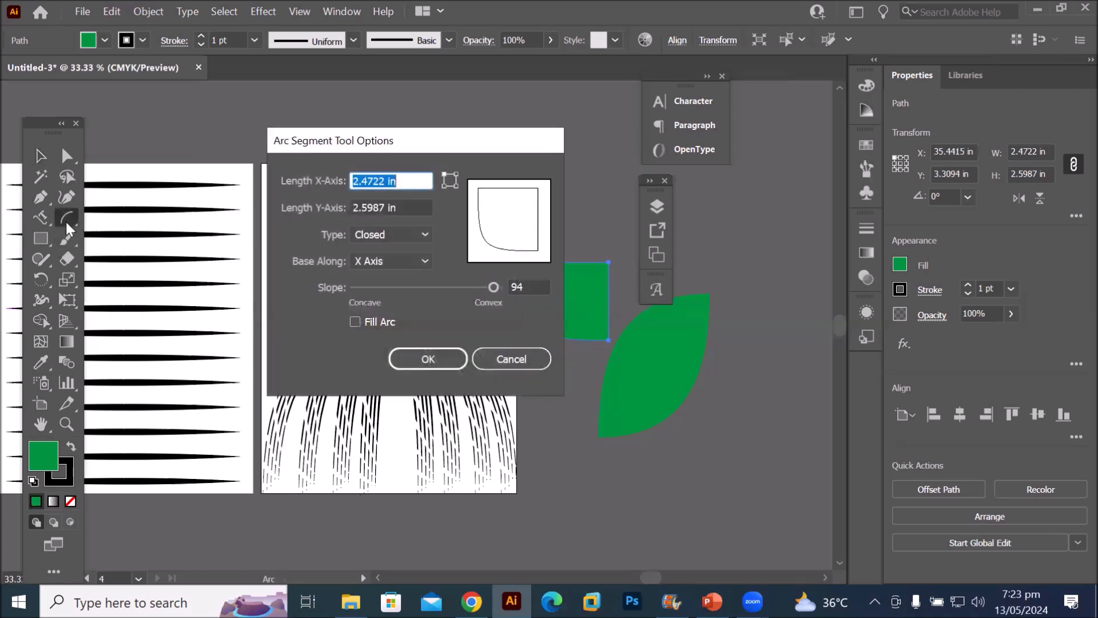
click(423, 234)
click(400, 254)
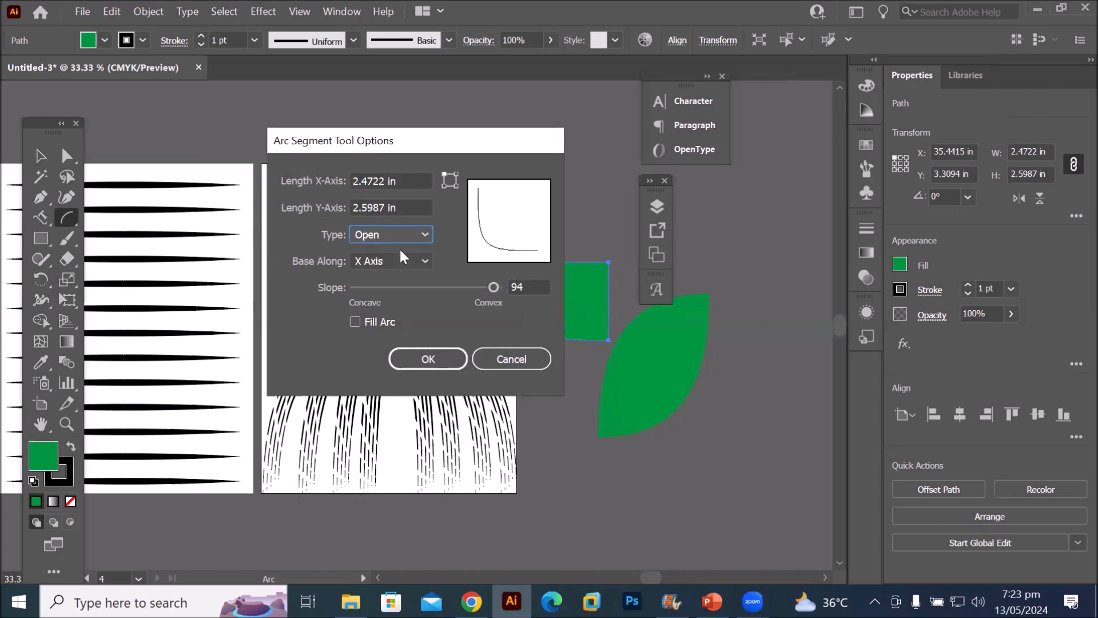
click(428, 358)
drag(449, 252, 323, 185)
drag(448, 253, 322, 196)
drag(450, 252, 325, 201)
drag(449, 252, 330, 210)
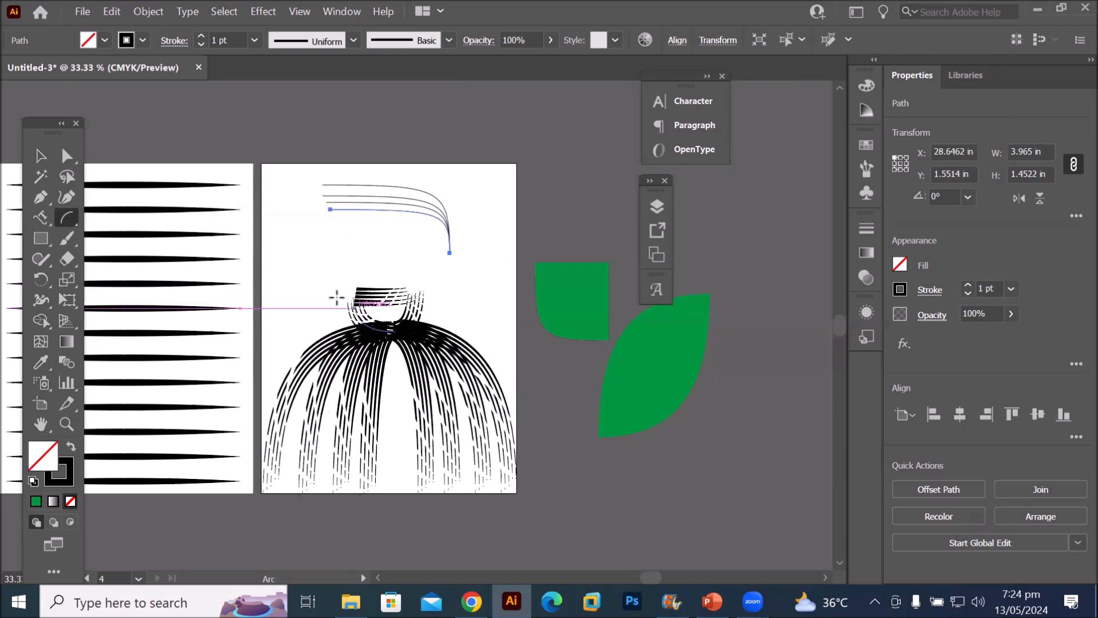
Select the four open arcs, shift them to the artboard's left edge, and place a copy to their right
click(45, 160)
drag(284, 177, 485, 266)
drag(442, 218, 505, 225)
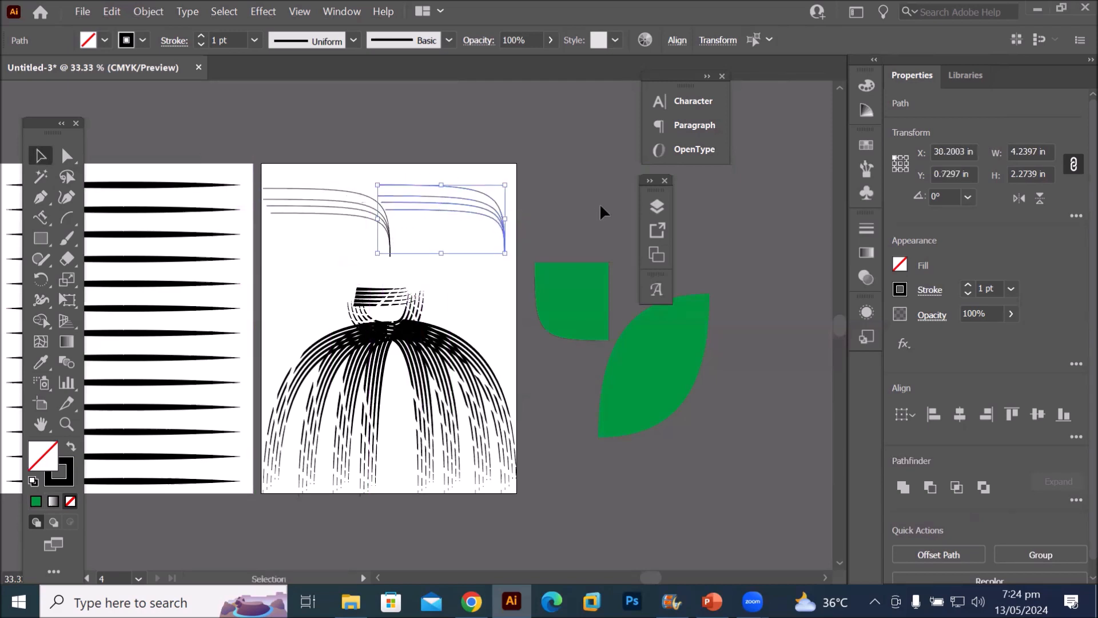
click(1024, 197)
drag(311, 206, 431, 191)
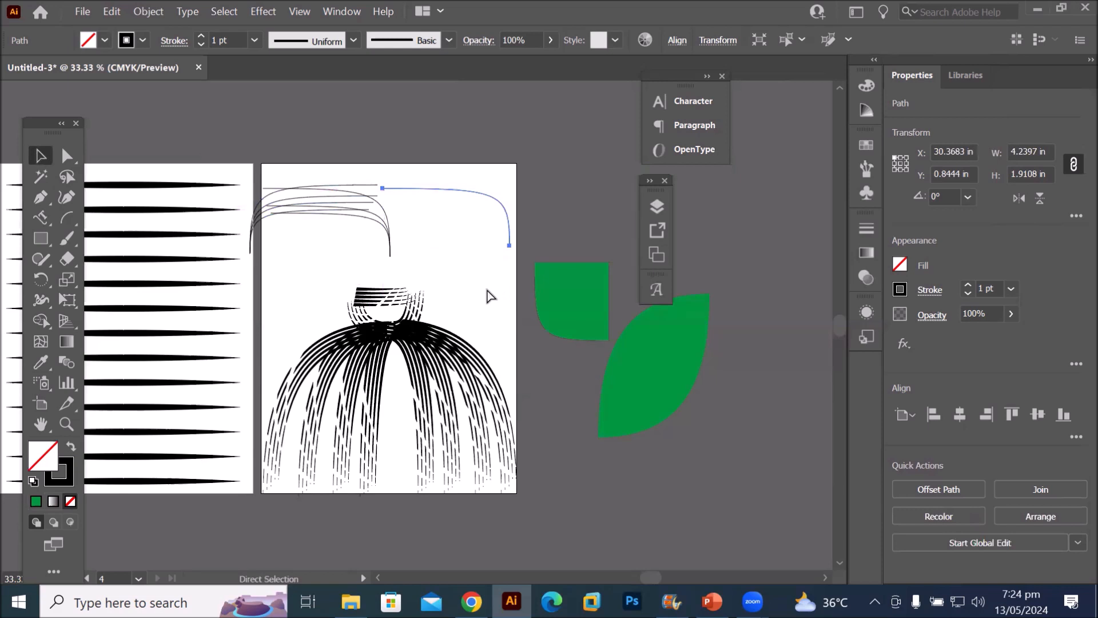
key(ctrl+z)
key(ctrl+z)
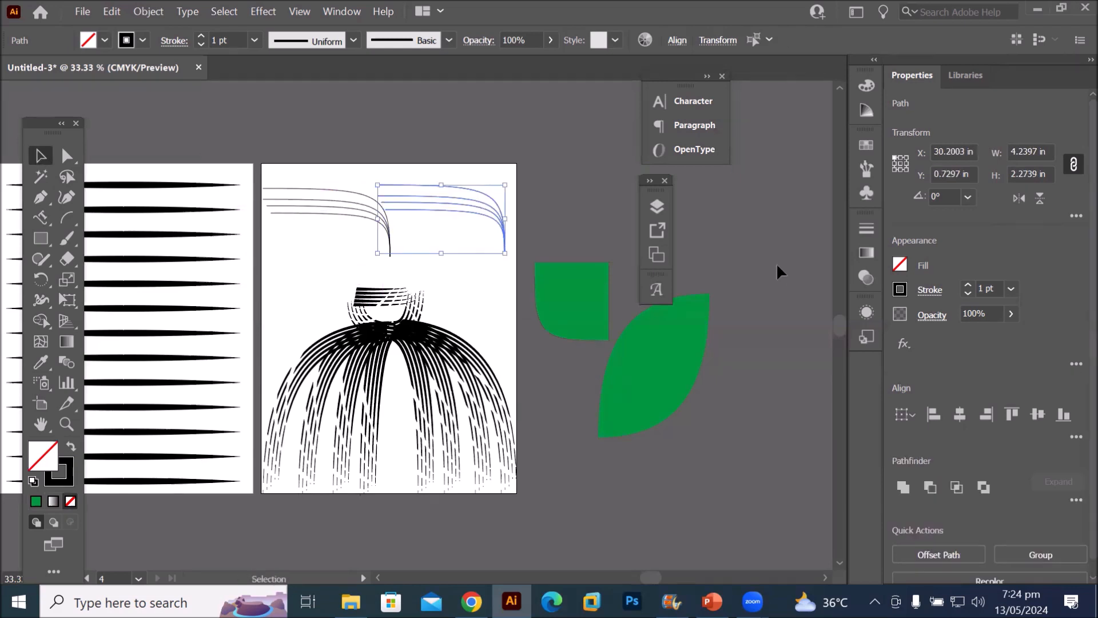
Flip the copied arcs horizontally and position them opposite the originals so both sets meet at their lower ends, then deselect
drag(473, 211, 469, 276)
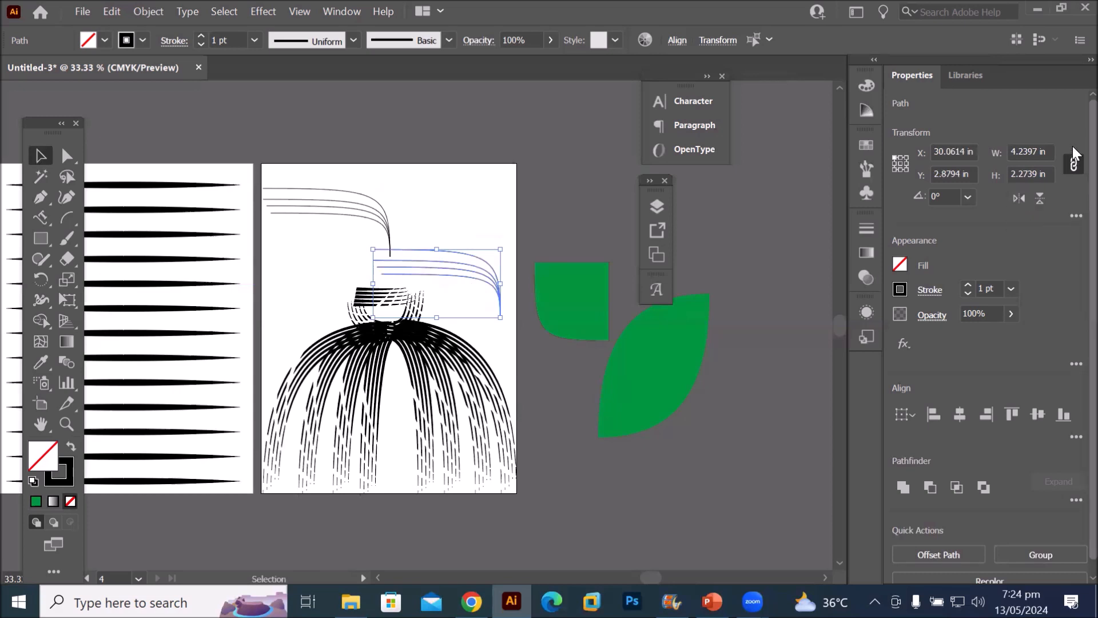
click(1019, 198)
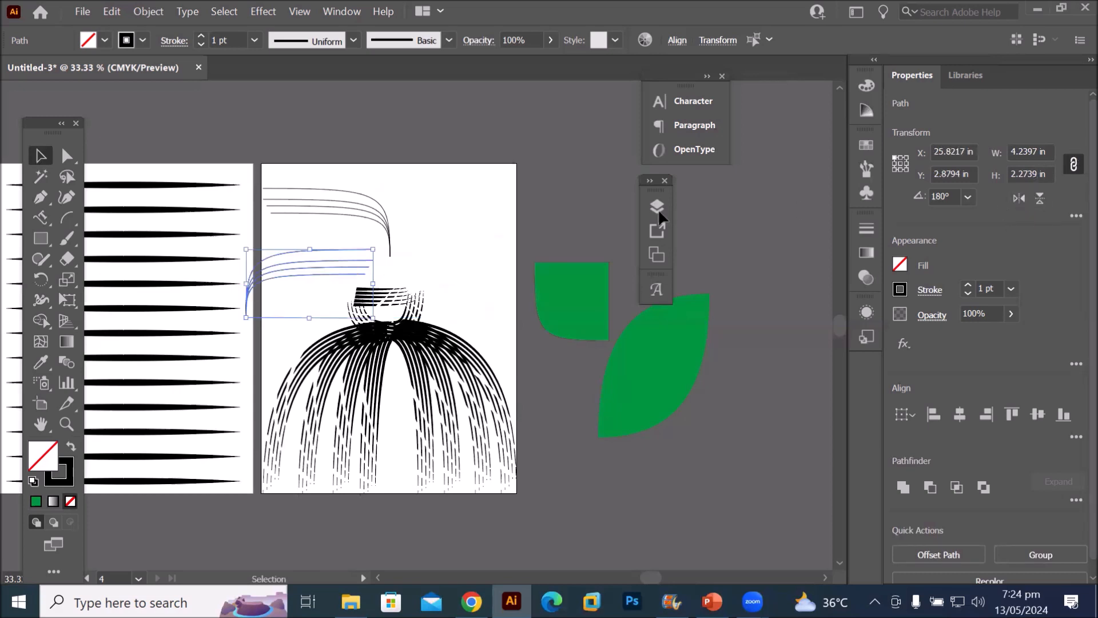
drag(303, 262, 452, 209)
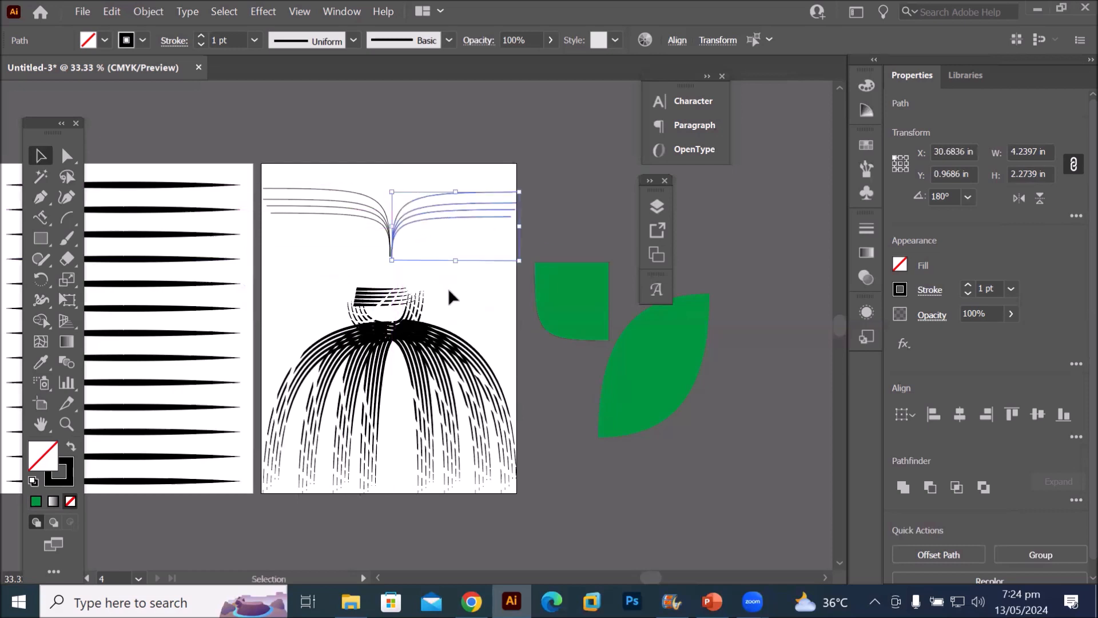
click(449, 288)
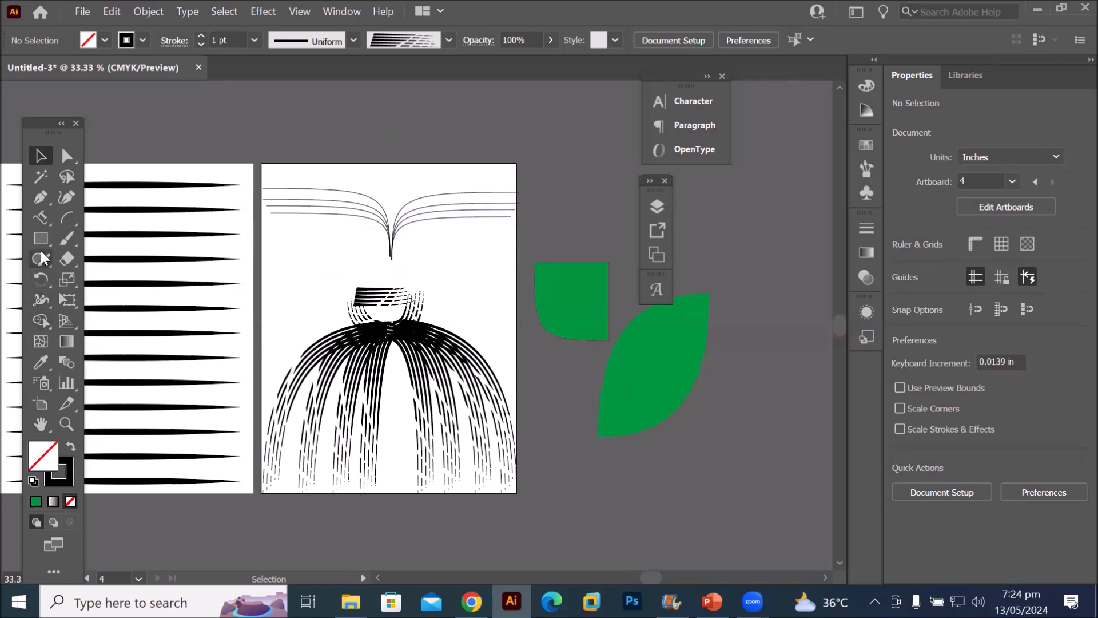
Draw a circle about 1.13 in across at the artboard's top and center it between the two arc sets
drag(41, 236, 81, 280)
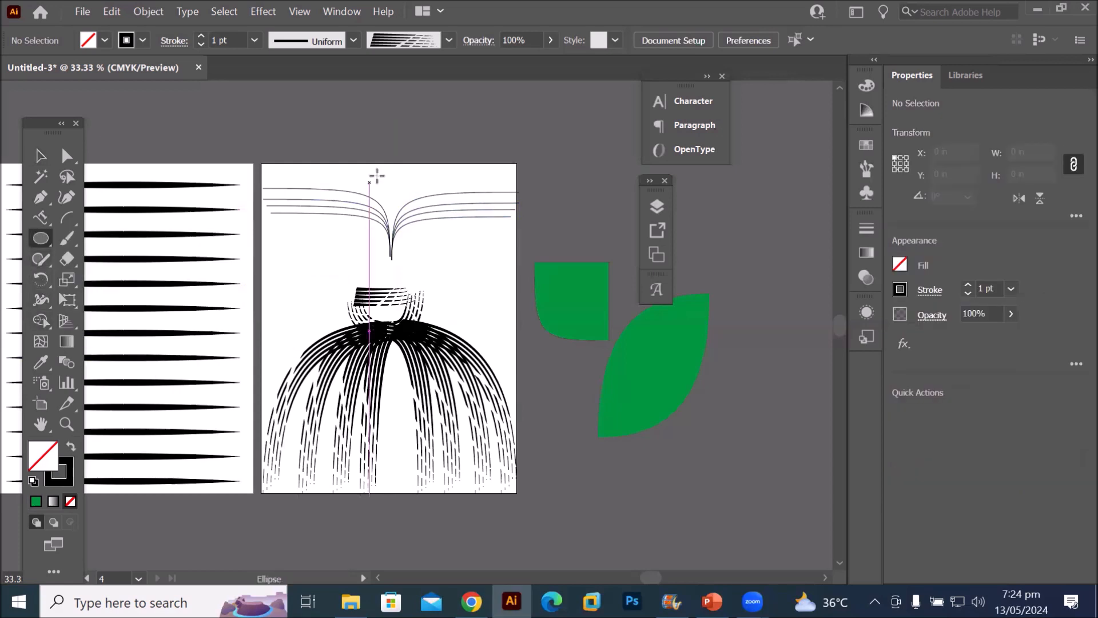
drag(382, 173, 415, 204)
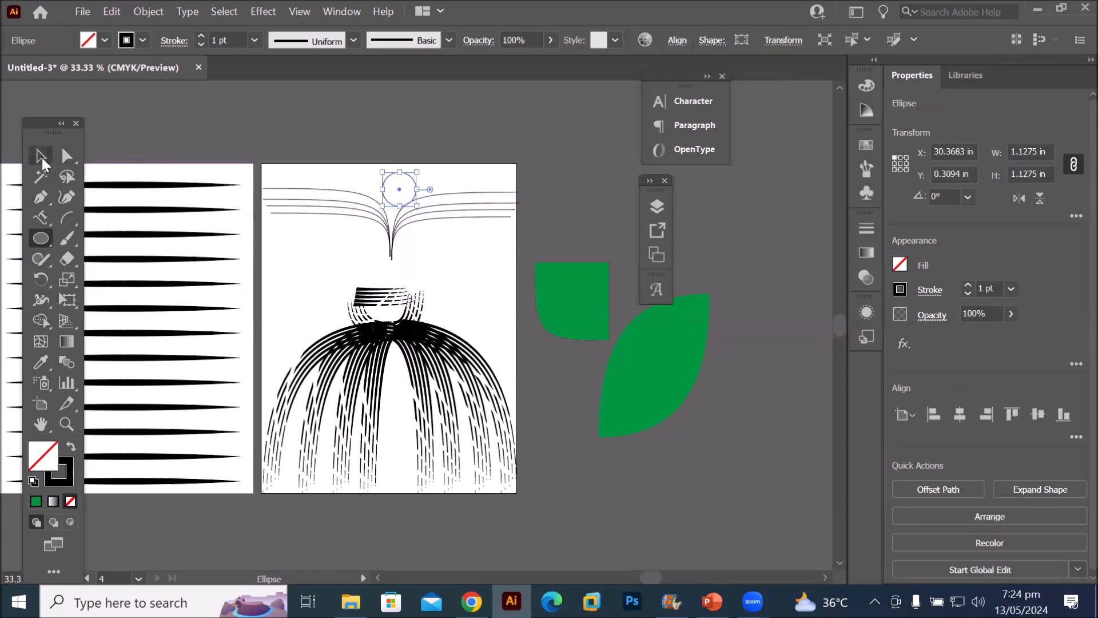
click(40, 156)
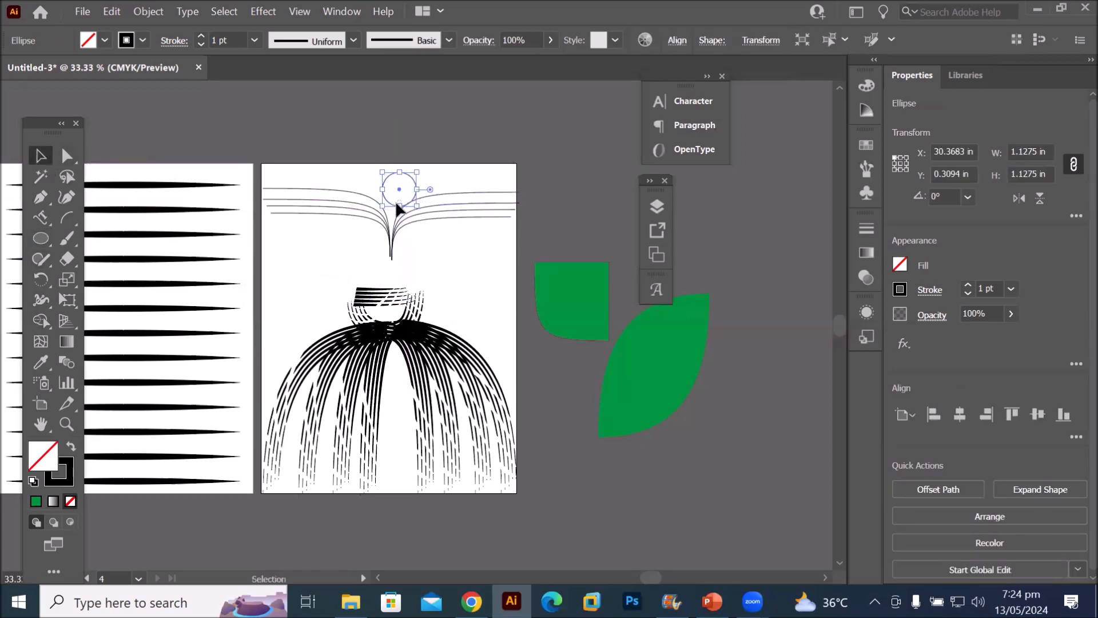
click(393, 208)
click(389, 204)
drag(413, 183, 407, 187)
Fill the circle with blue and place a copy directly below it over the arcs' meeting point
click(105, 40)
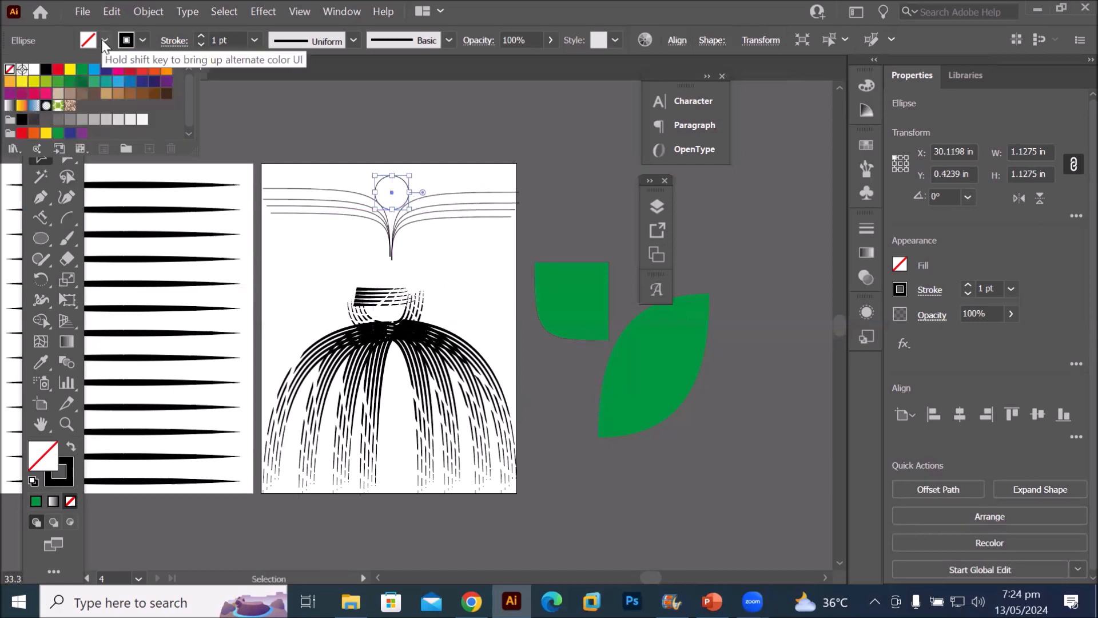
click(93, 68)
click(301, 272)
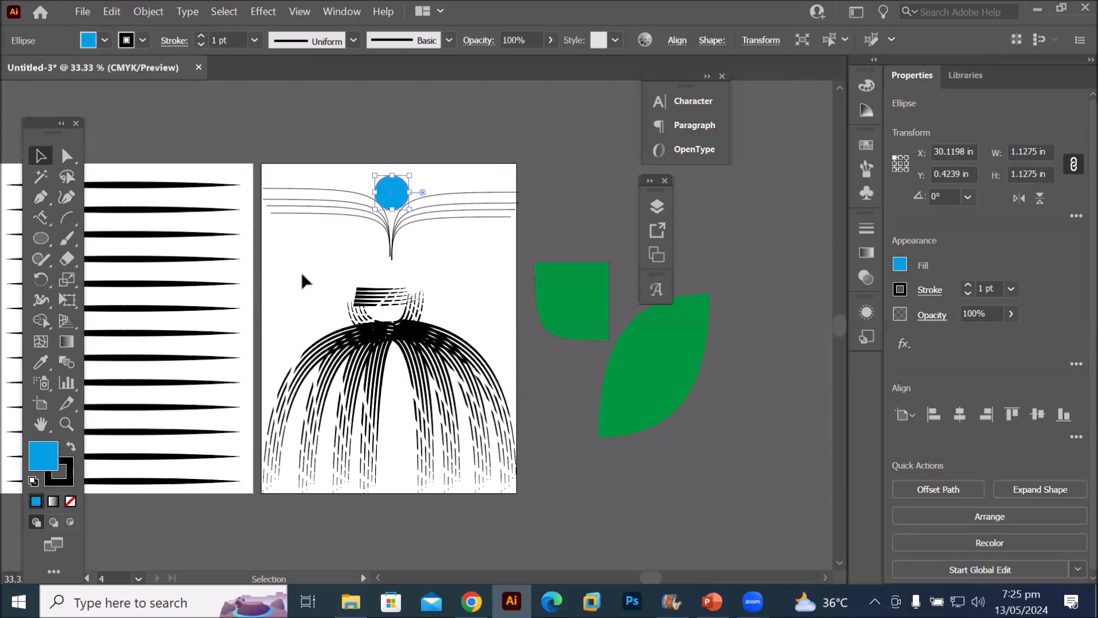
click(445, 278)
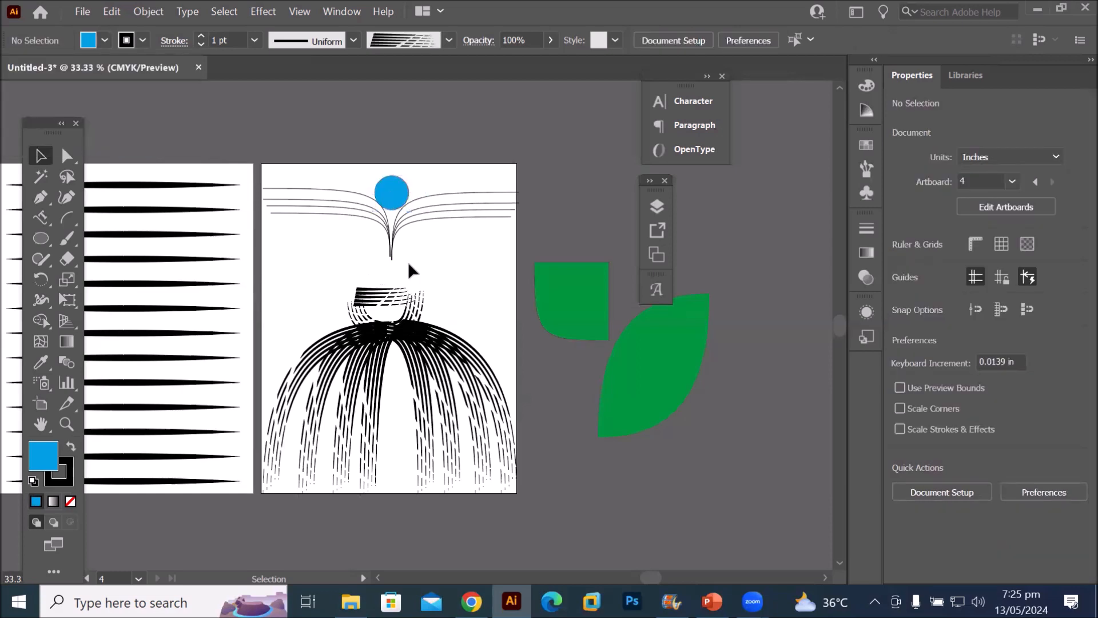
drag(391, 201, 391, 258)
Pull the upper circle's bottom anchor point downward to form a teardrop above the lower circle, then deselect it
click(395, 206)
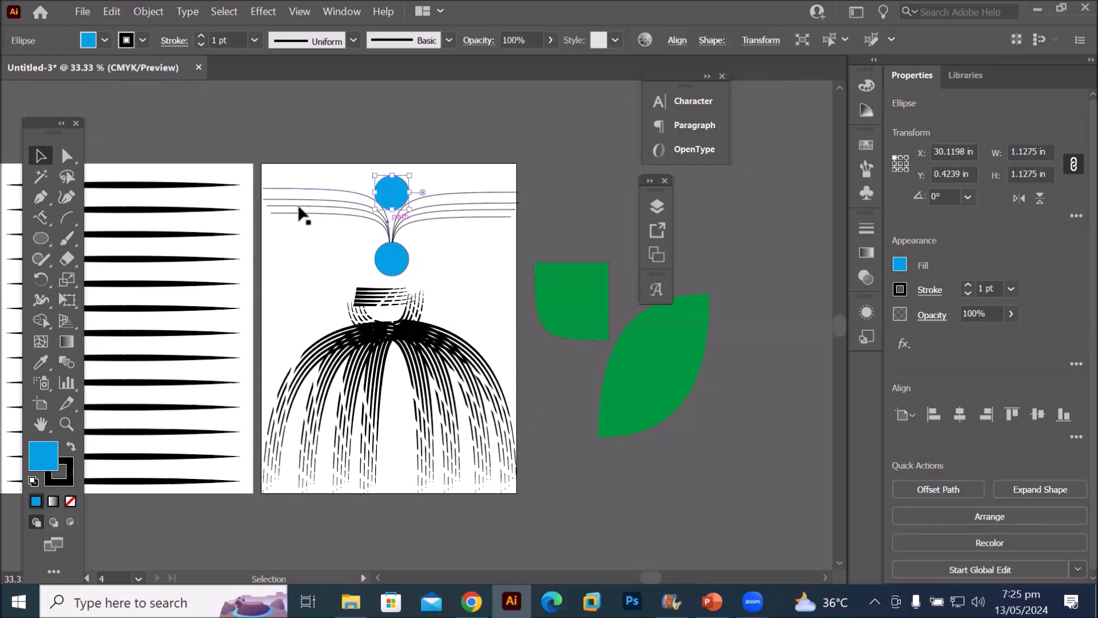
click(66, 156)
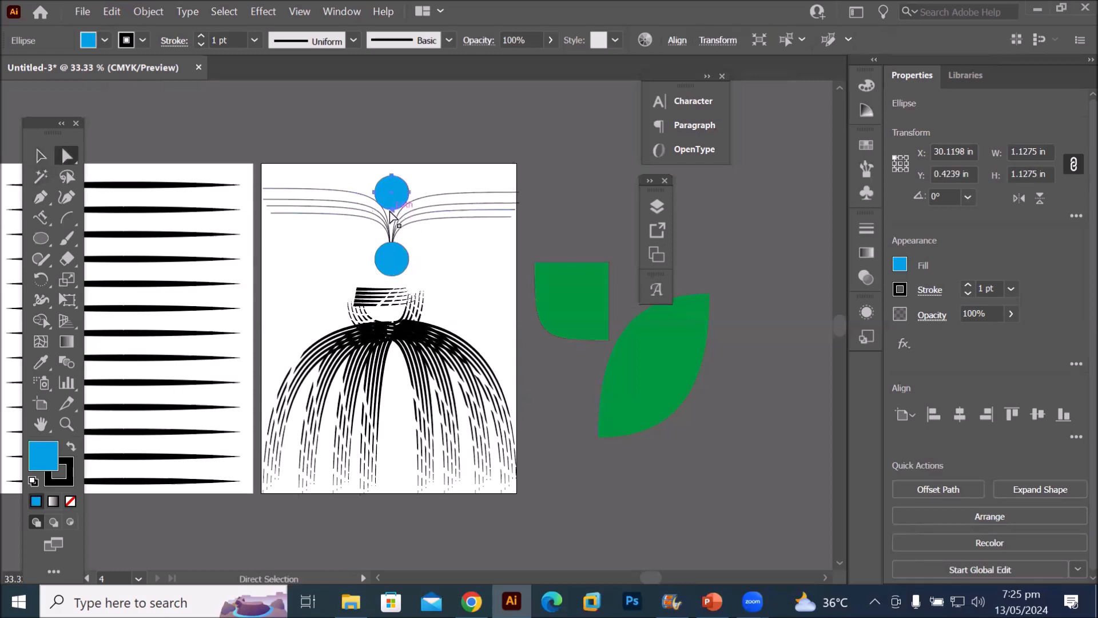
drag(391, 211, 393, 235)
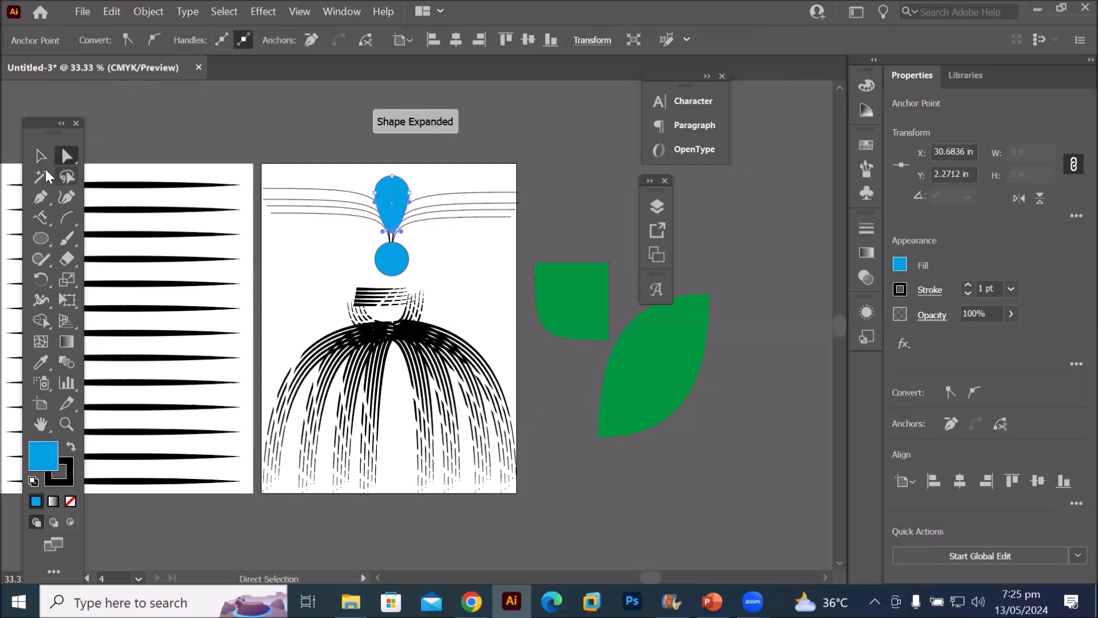
click(39, 160)
click(324, 249)
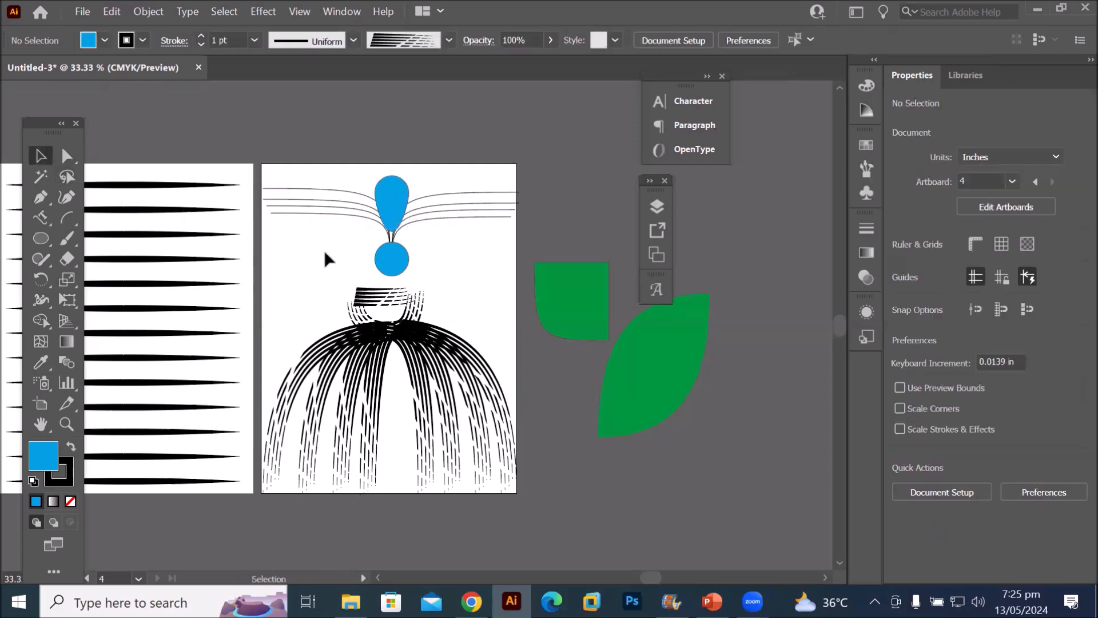
Add two Letter-size artboards to the right of Artboard 5
scroll(466, 280, up, 1)
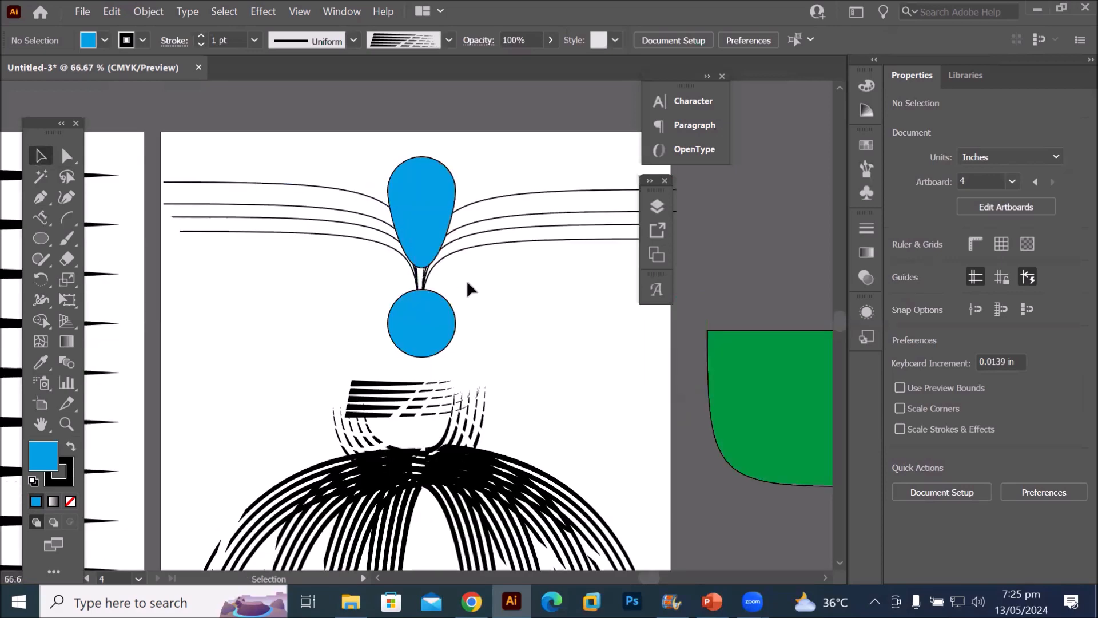
scroll(466, 279, down, 3)
scroll(465, 279, down, 3)
scroll(466, 278, up, 1)
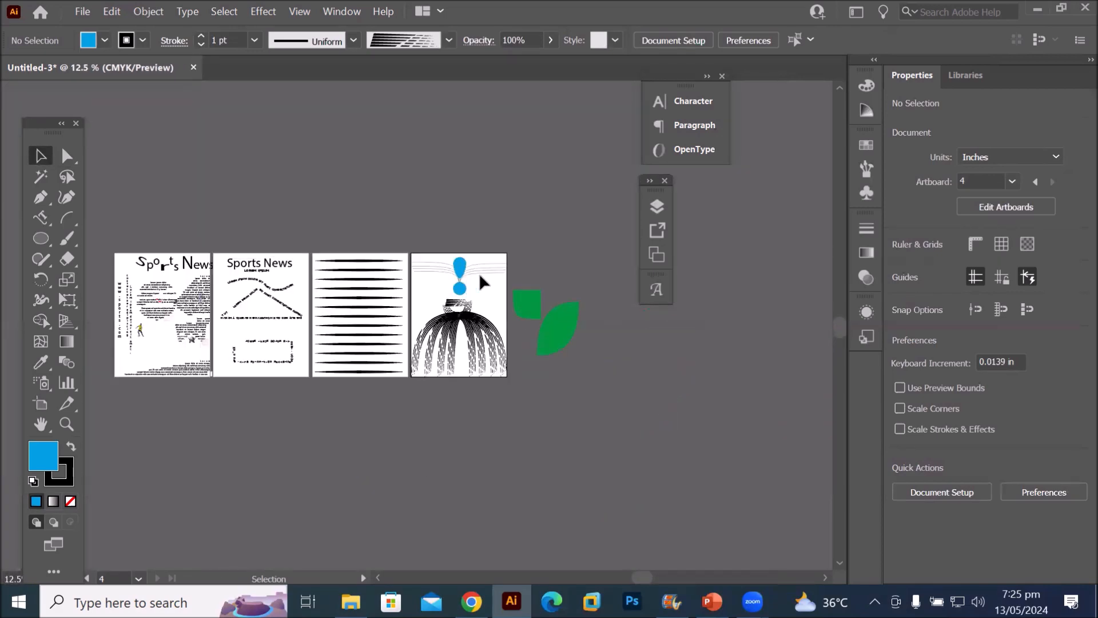
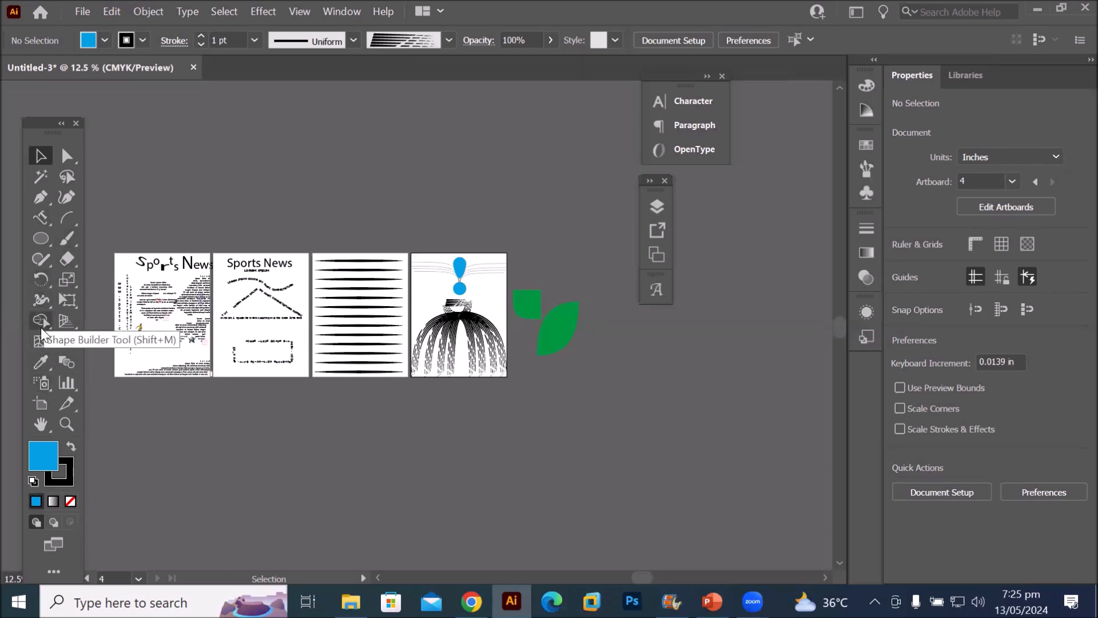
click(48, 404)
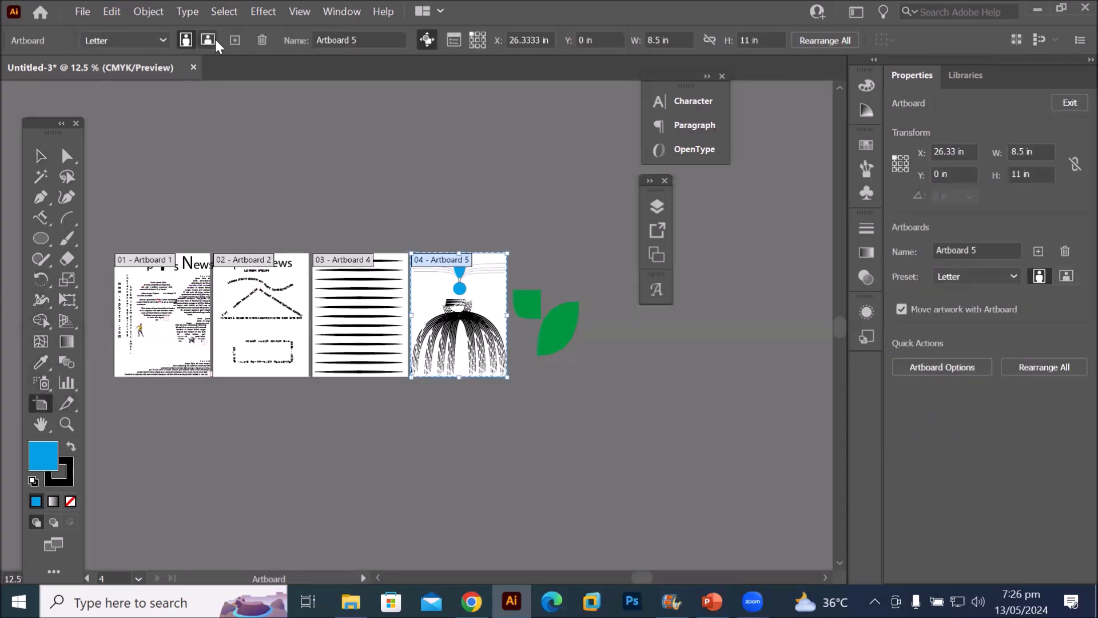
click(234, 40)
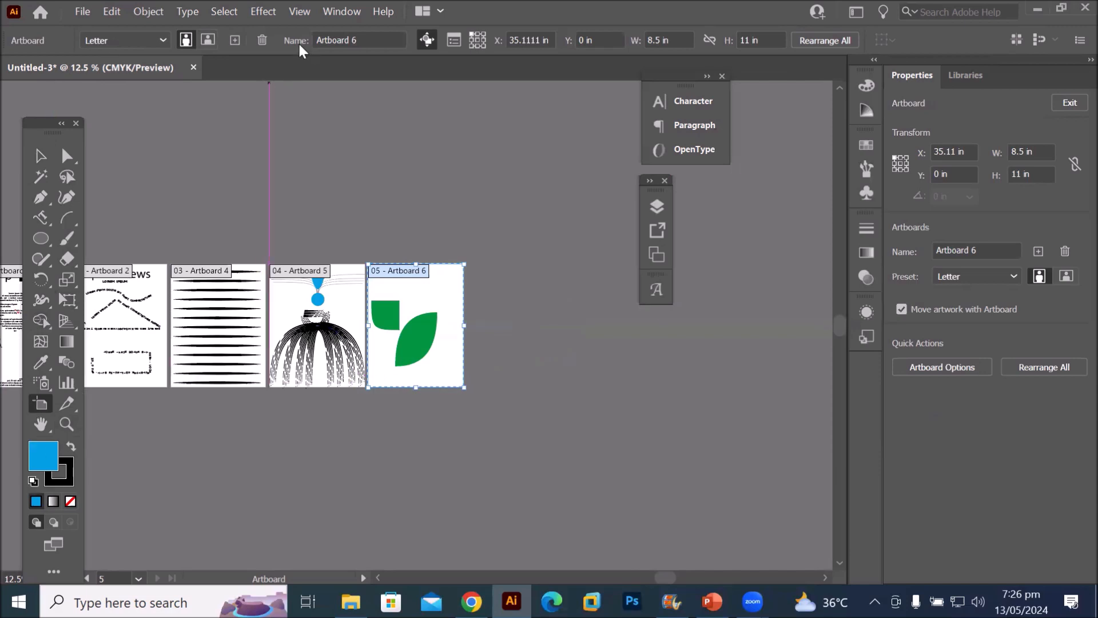
click(234, 40)
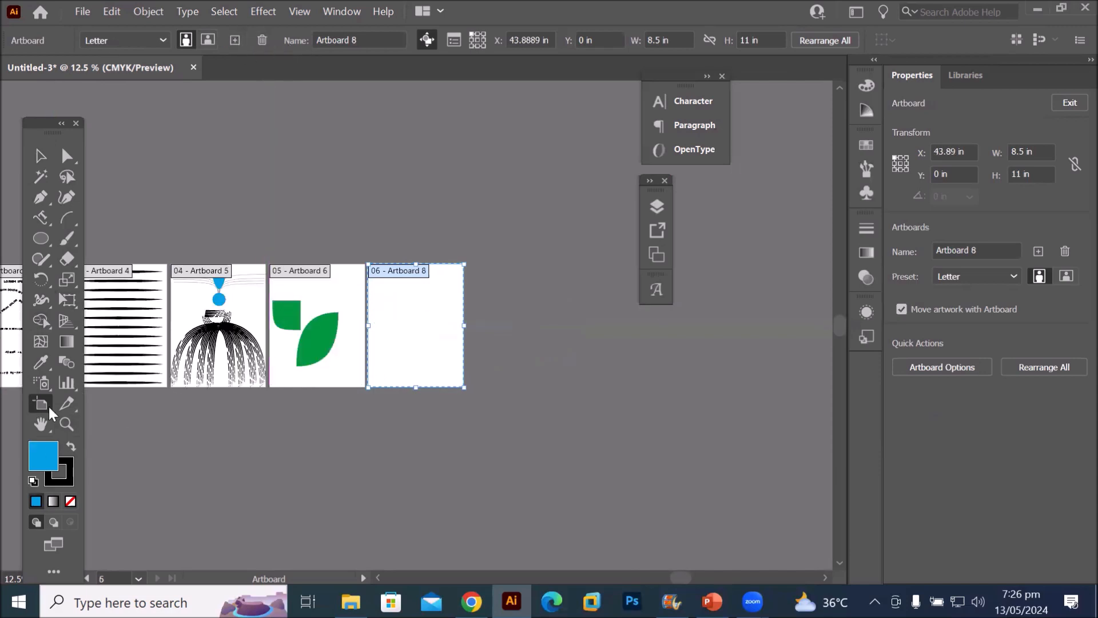
Draw a circle about 7.84 in across centered on the empty last artboard and reset it to default fill and stroke
click(39, 237)
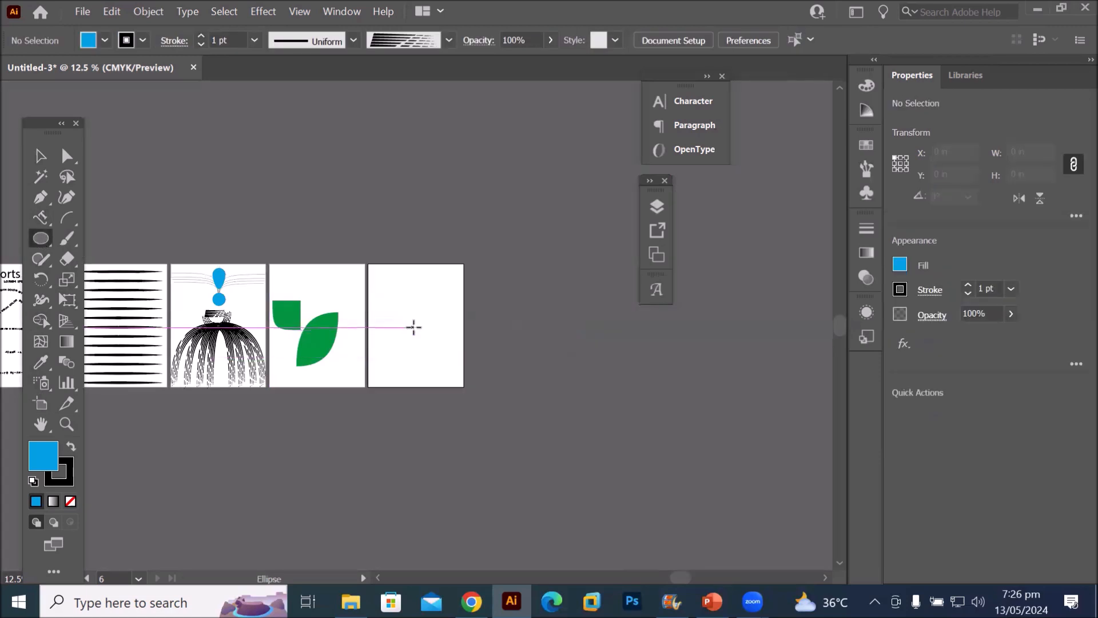
drag(414, 327, 390, 282)
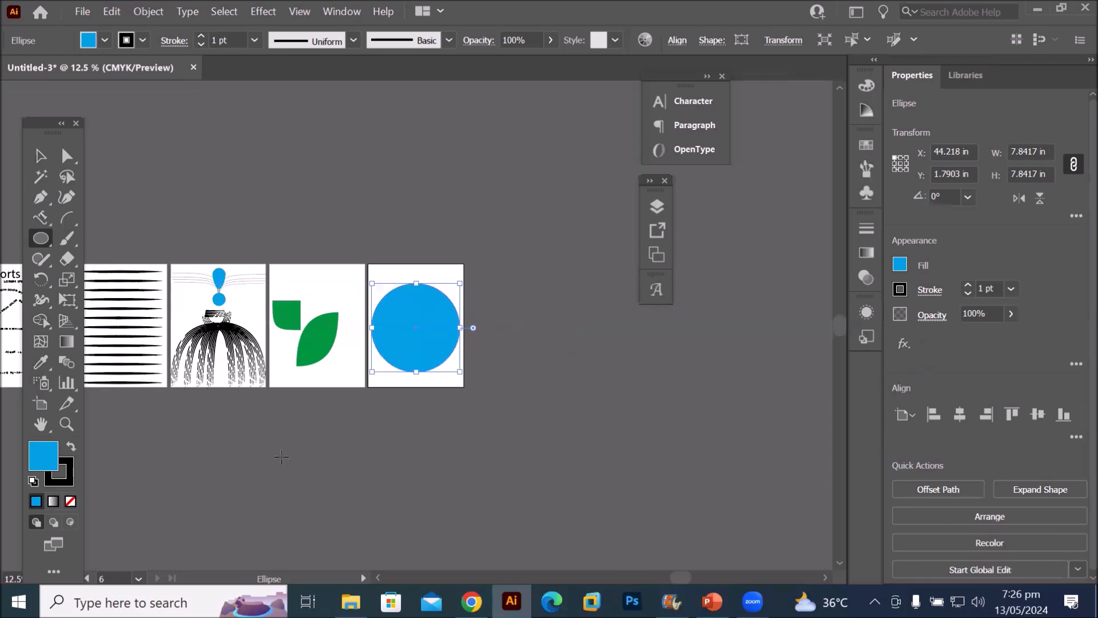
click(33, 481)
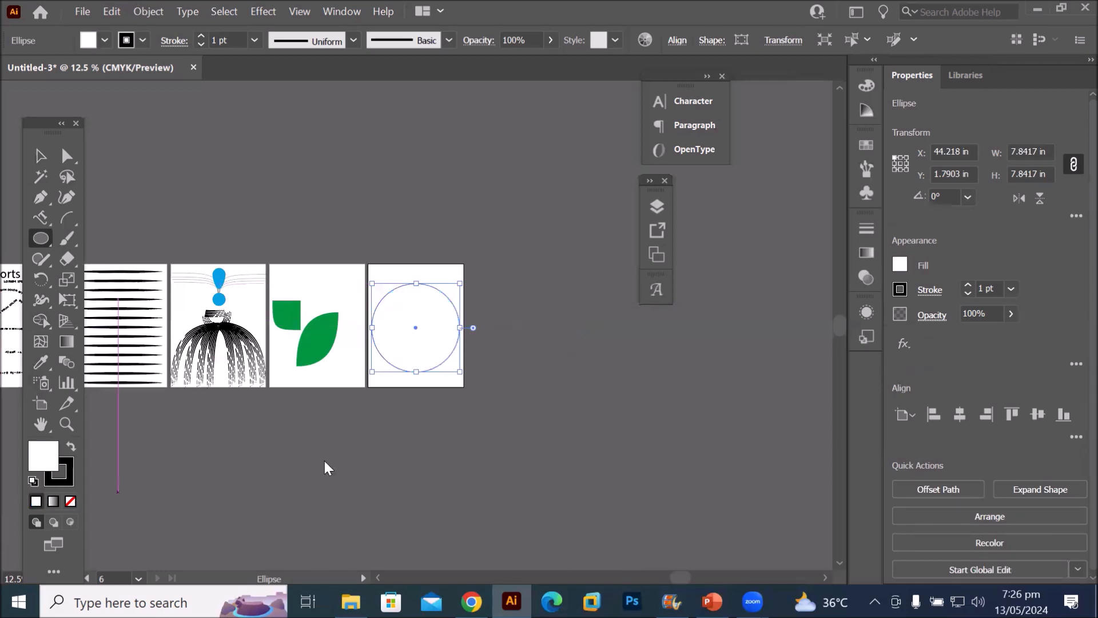
Draw two opposing arcs from the circle's bottom point to its upper right and upper left edges, the left one about 2.51 by 6.93 in
click(68, 219)
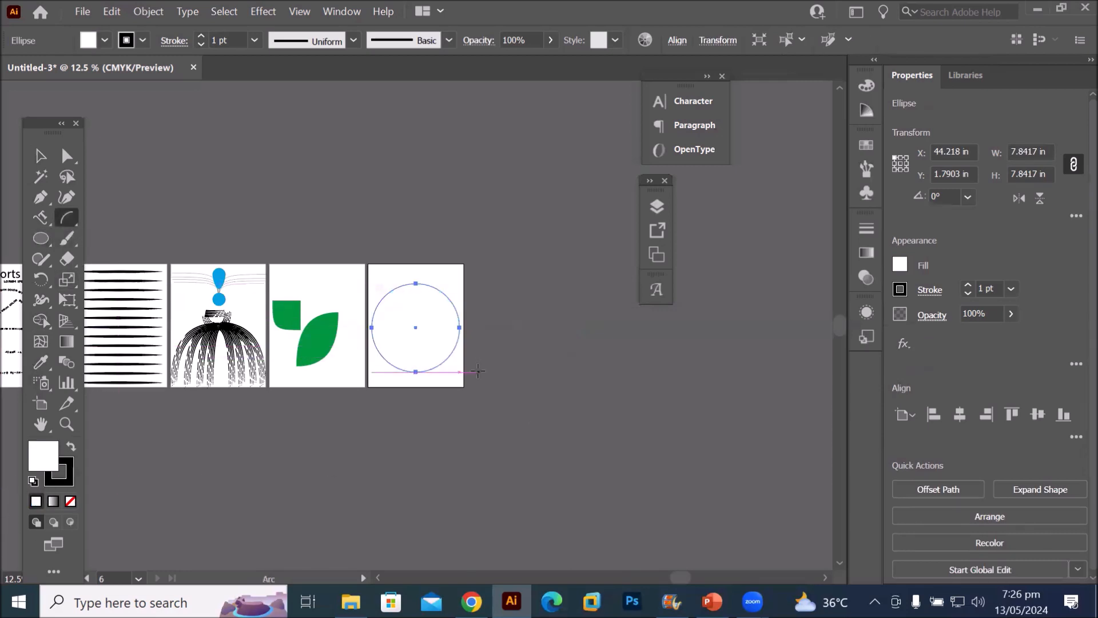
drag(416, 371, 444, 294)
scroll(438, 372, up, 3)
mouse_move(372, 371)
mouse_down()
mouse_move(358, 277)
mouse_move(296, 163)
mouse_up()
Examine the joints between the two arcs and the circle at both upper ends and at the bottom point for gaps
drag(41, 321, 109, 341)
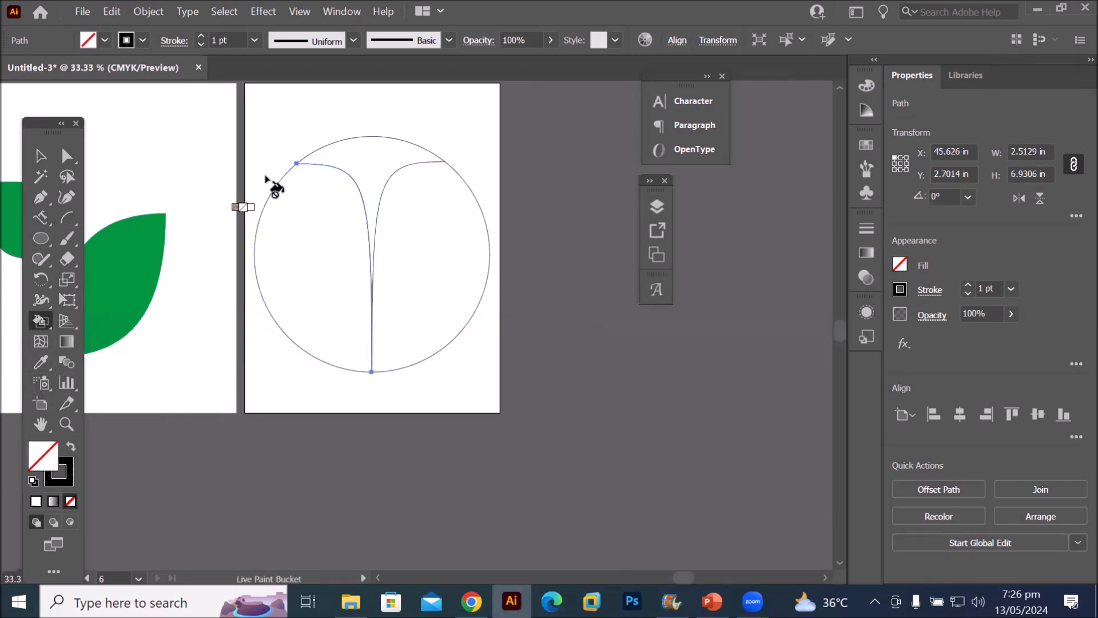
scroll(289, 166, up, 7)
scroll(295, 162, up, 5)
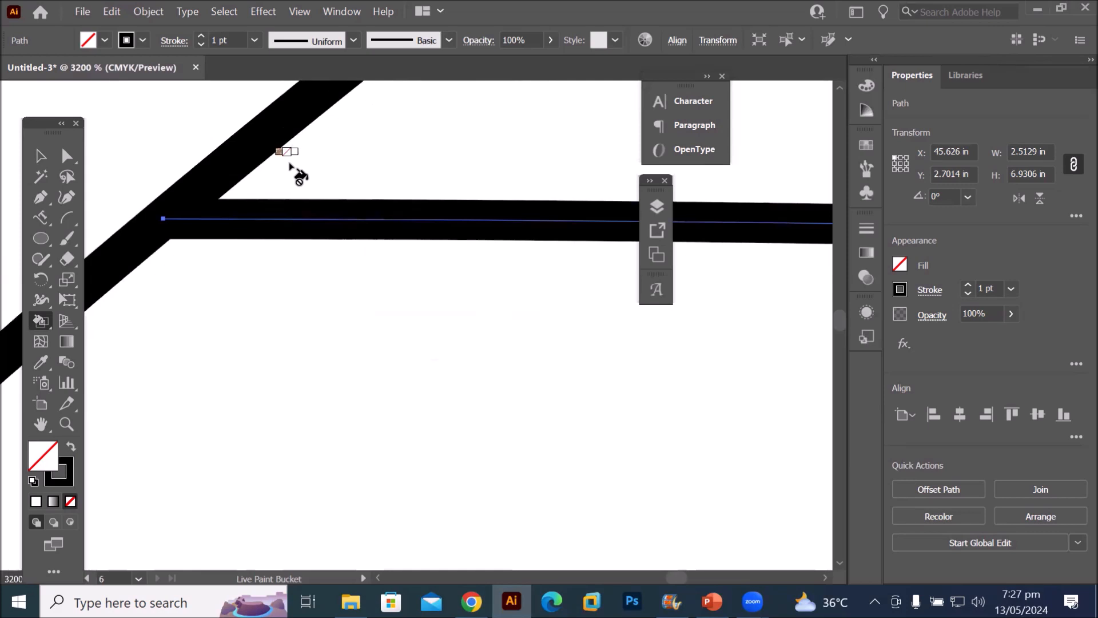
scroll(292, 169, down, 11)
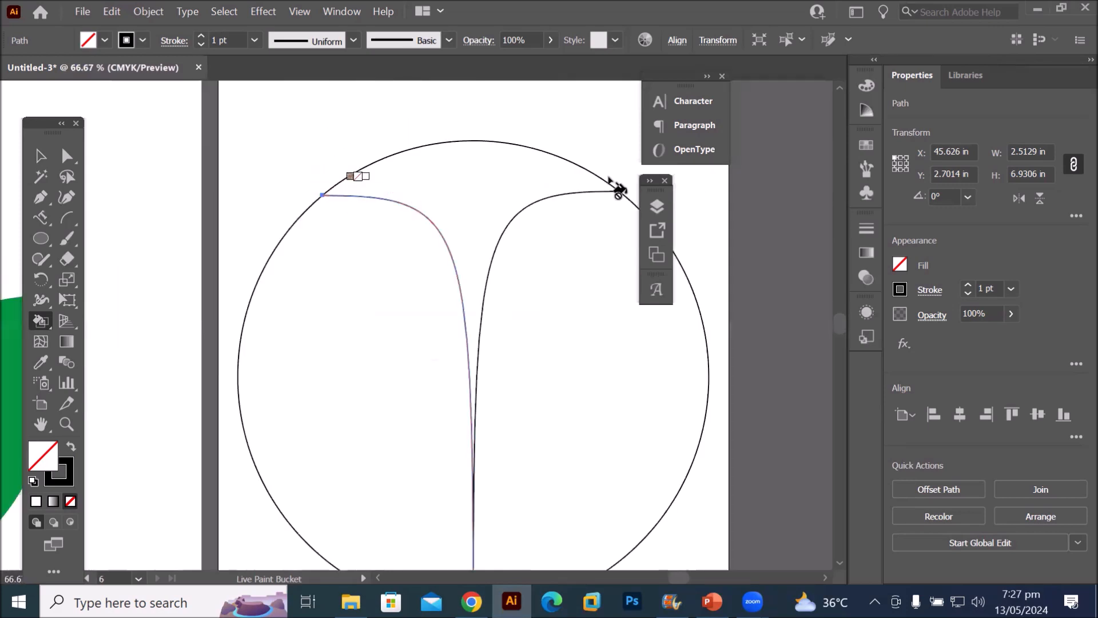
scroll(626, 181, up, 6)
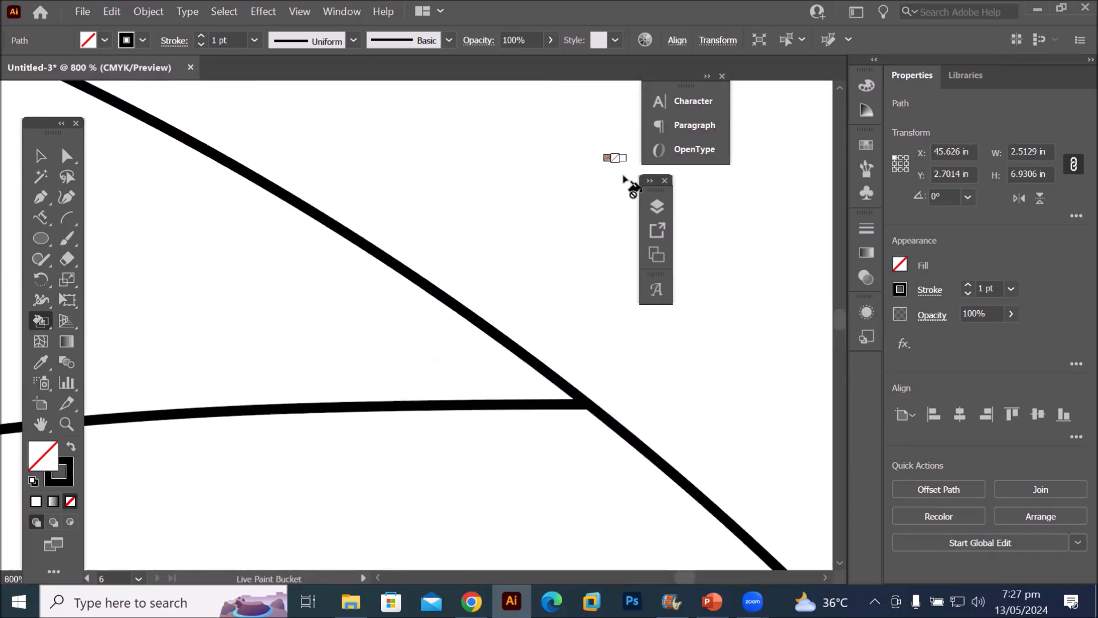
scroll(535, 265, down, 9)
scroll(492, 392, down, 3)
scroll(2, 4, up, 2)
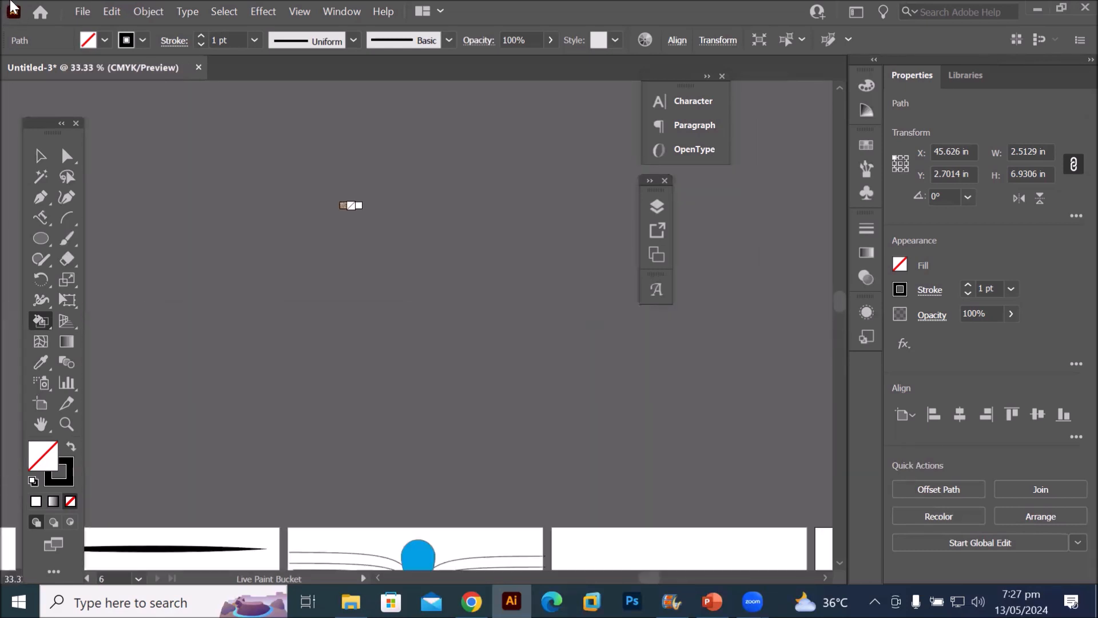
scroll(12, 7, down, 2)
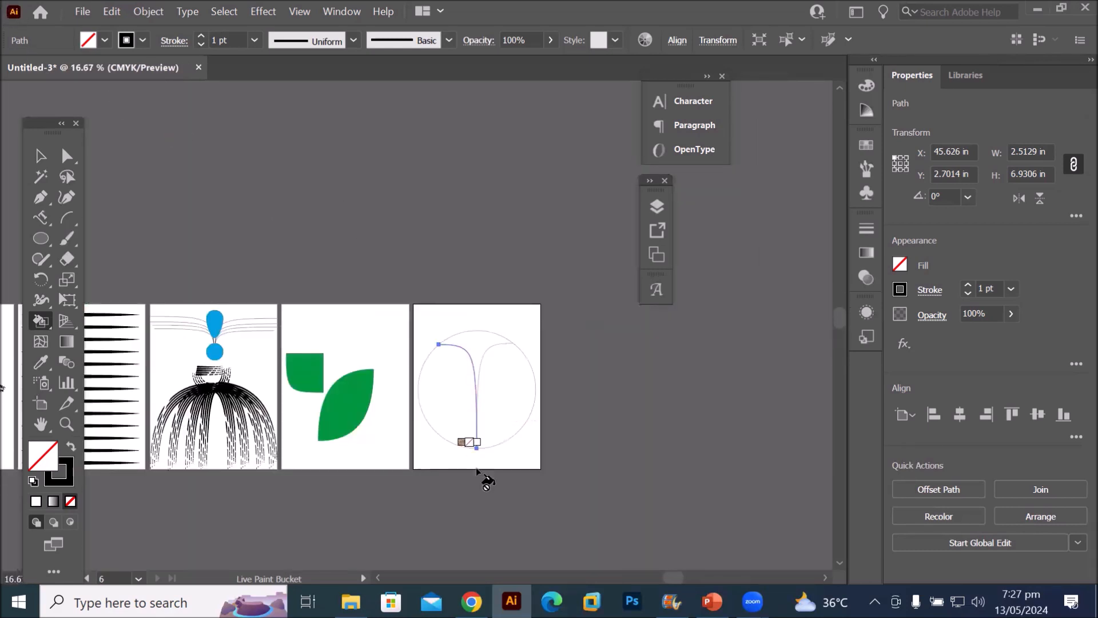
scroll(474, 462, up, 6)
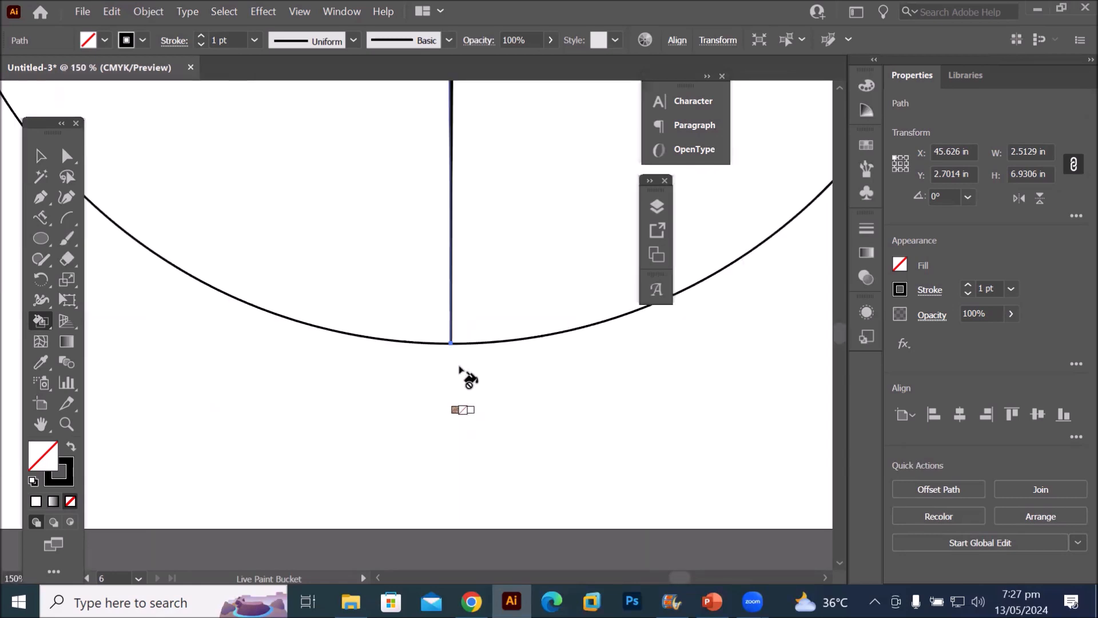
scroll(466, 393, up, 6)
scroll(483, 355, down, 10)
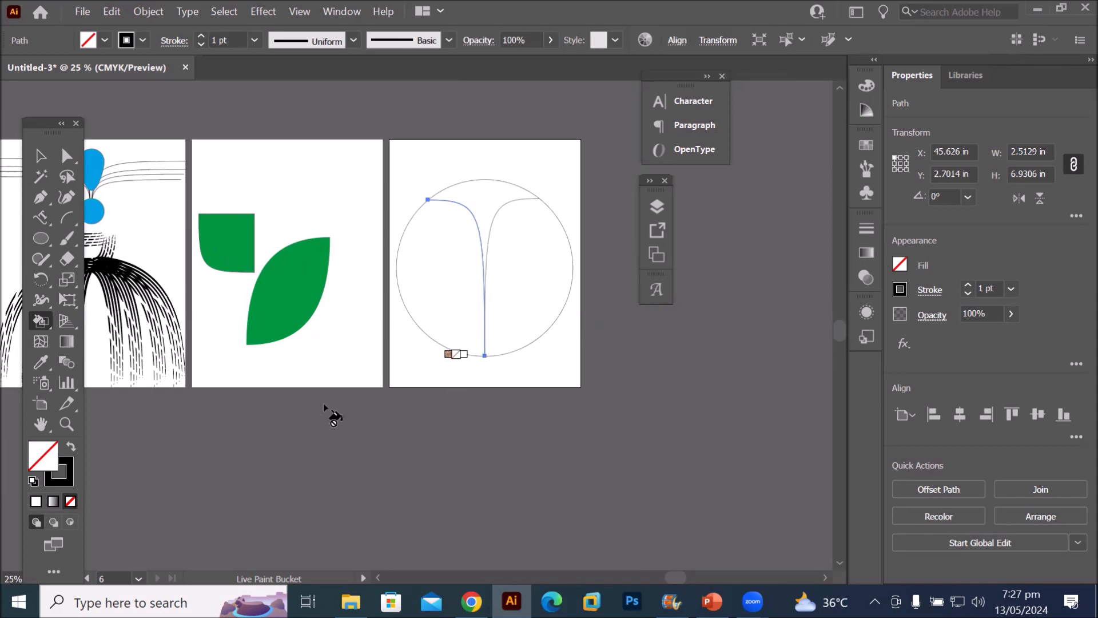
drag(37, 320, 120, 337)
key(Right)
key(Right)
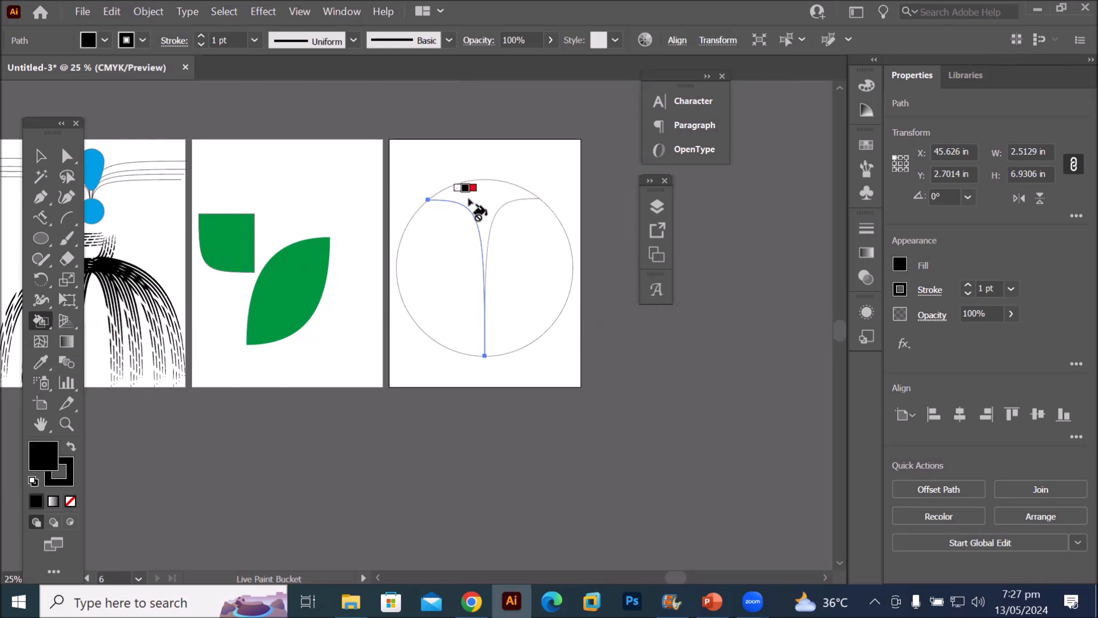
Select the circle together with both arcs and turn them into a Live Paint group
click(41, 156)
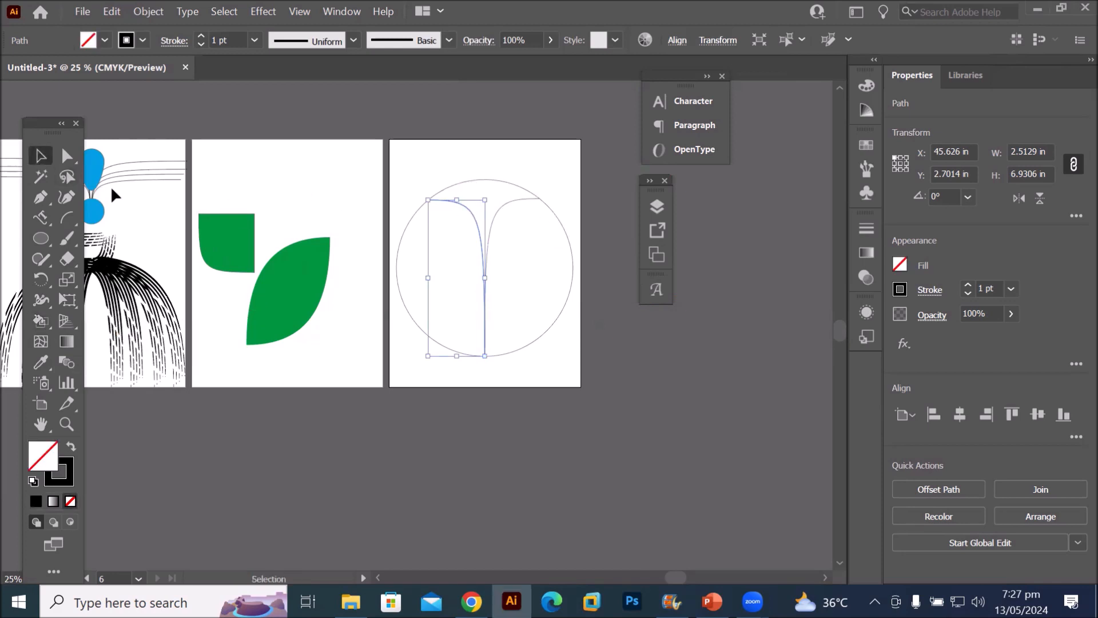
drag(388, 162, 600, 412)
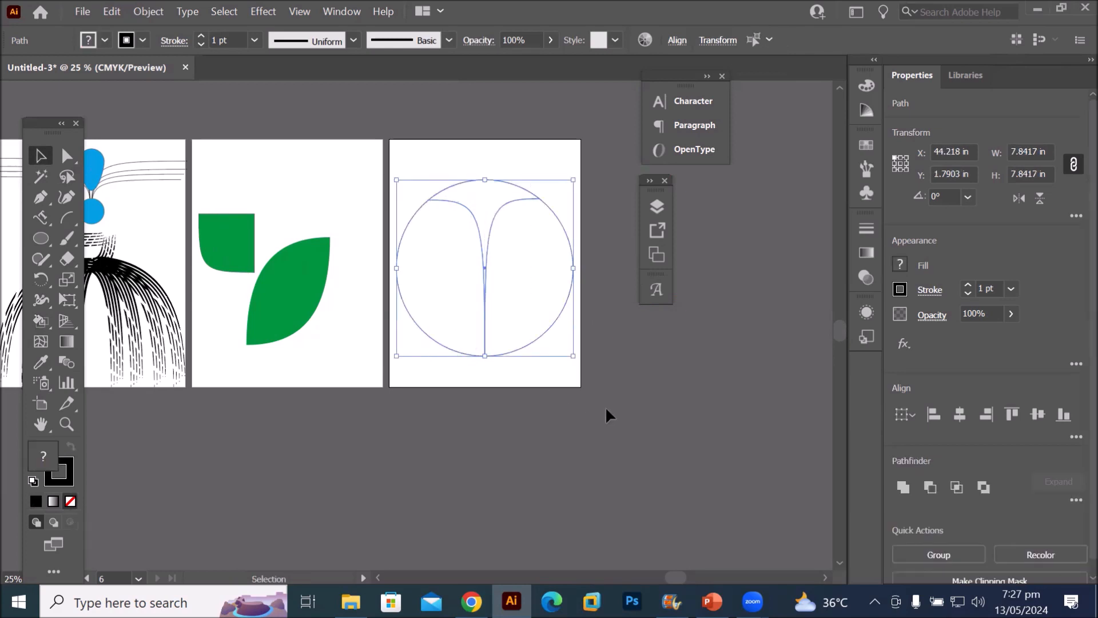
click(44, 320)
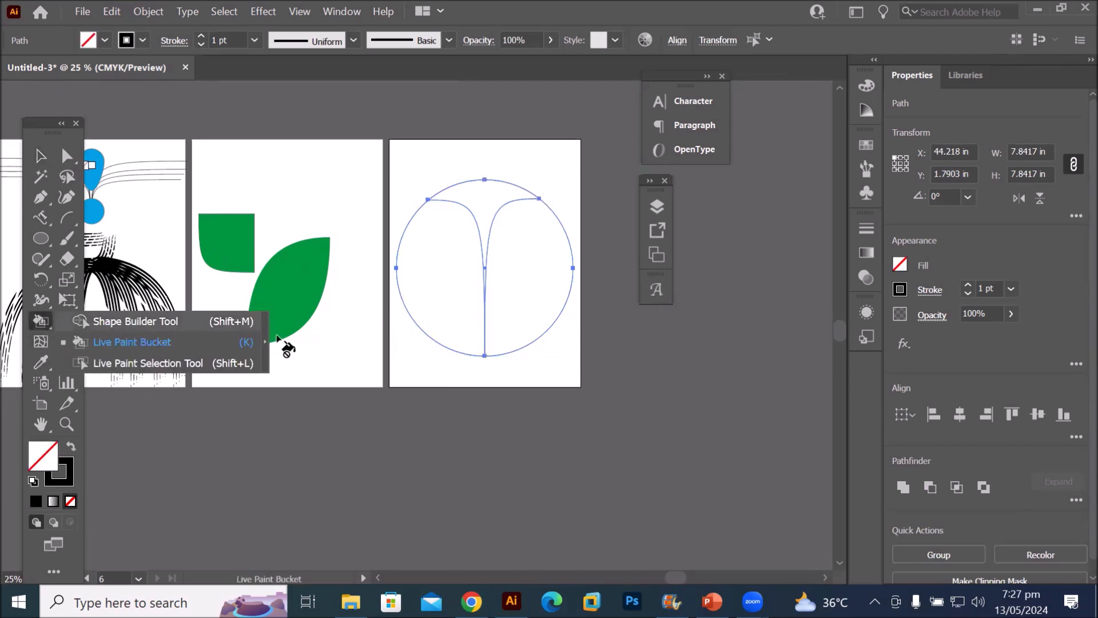
click(481, 201)
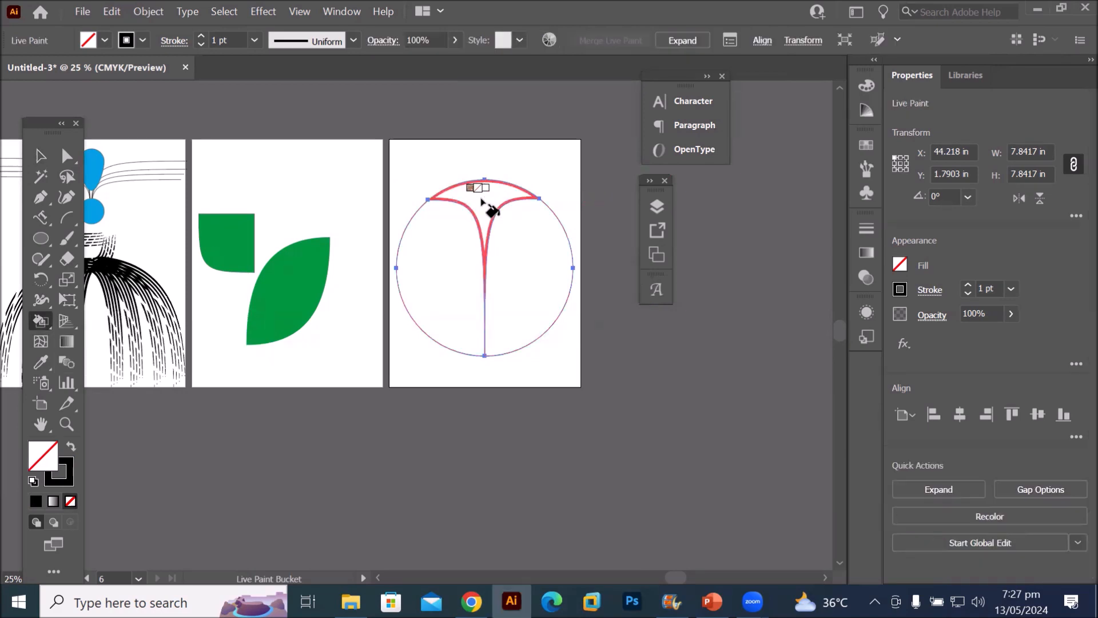
Live Paint the circle's top region green, its left region magenta and its right region orange
key(Right)
key(Right)
key(Right)
key(Right)
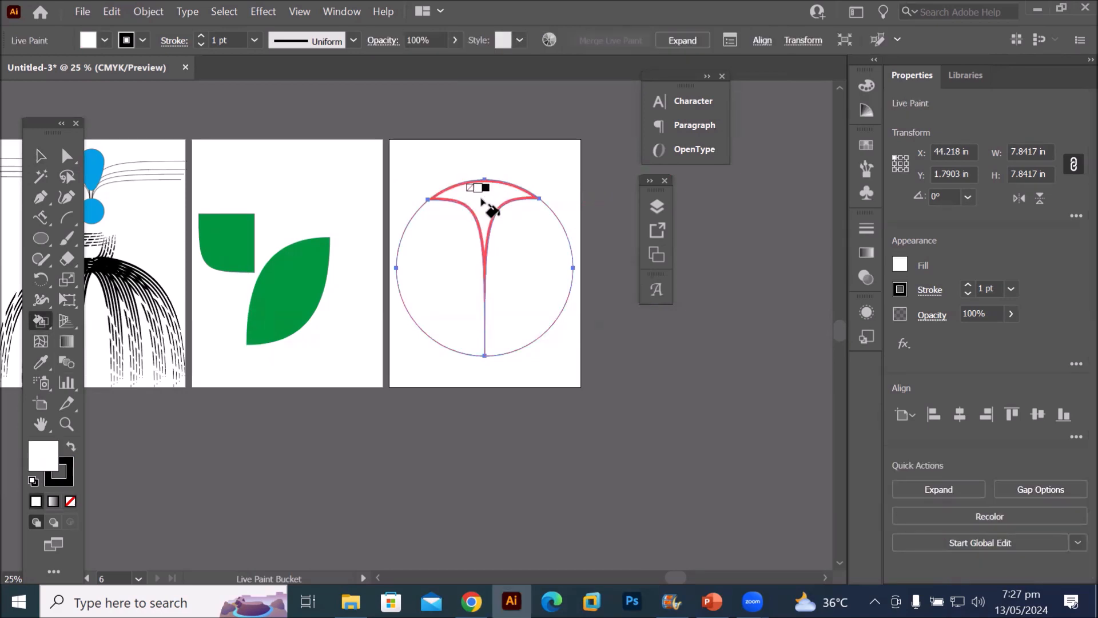
key(Right)
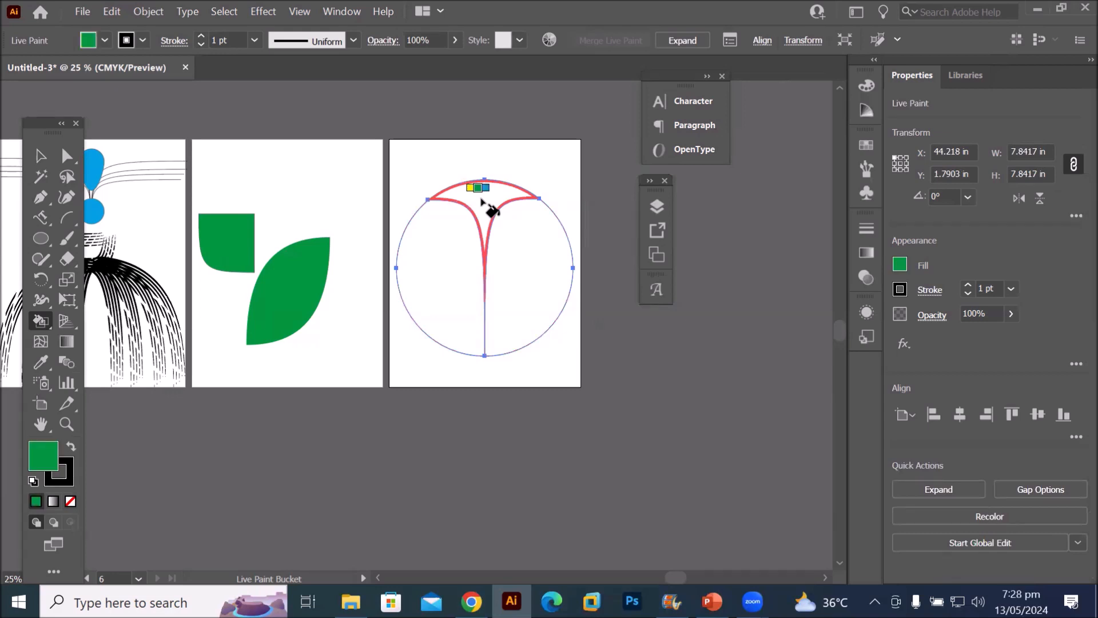
click(481, 200)
key(Right)
click(441, 275)
key(Right)
click(526, 269)
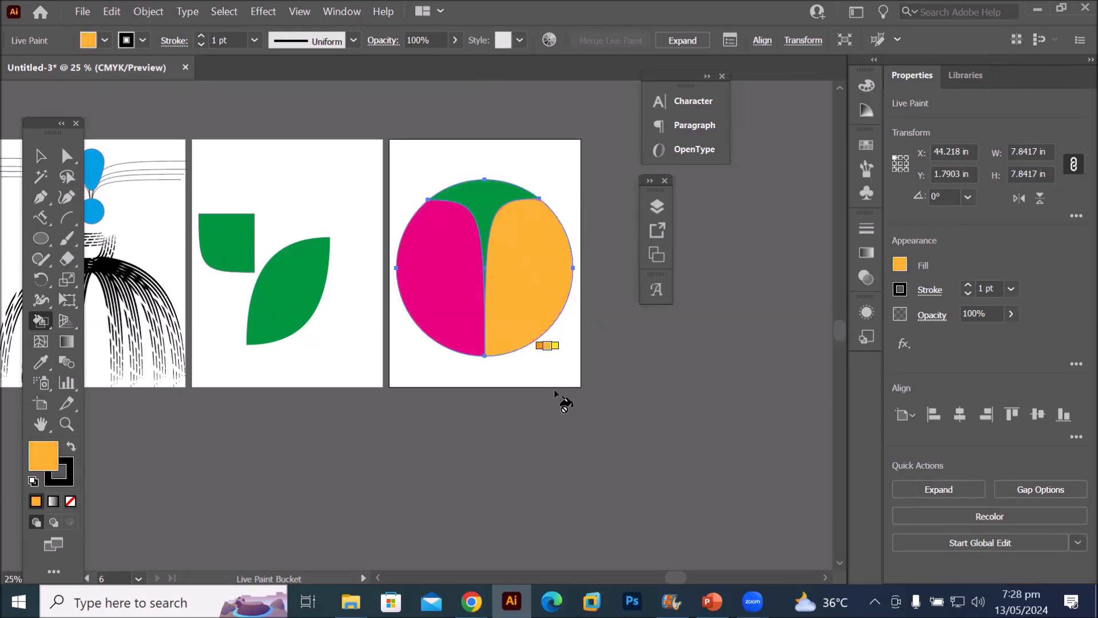
Move the painted circle slightly upward and shift the two green leaf shapes off Artboard 5
click(41, 156)
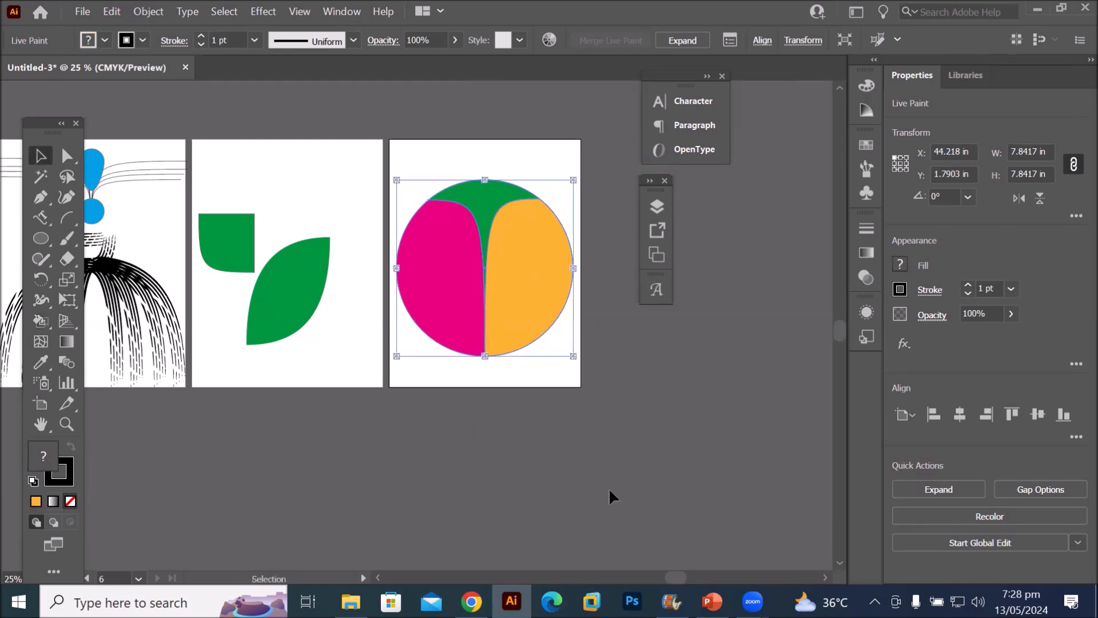
click(514, 382)
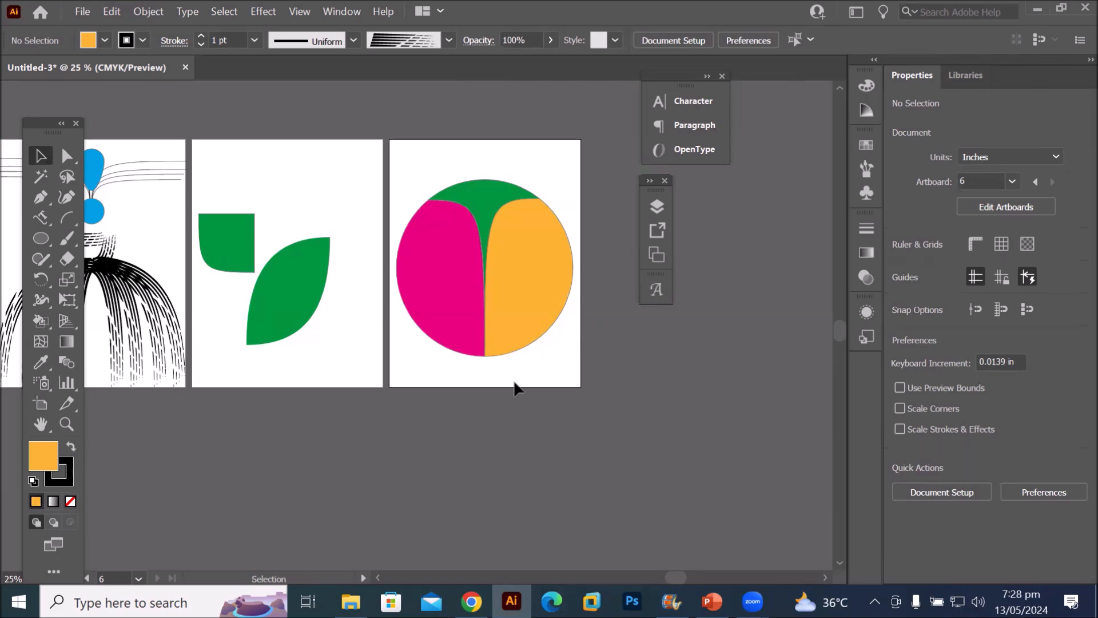
click(529, 304)
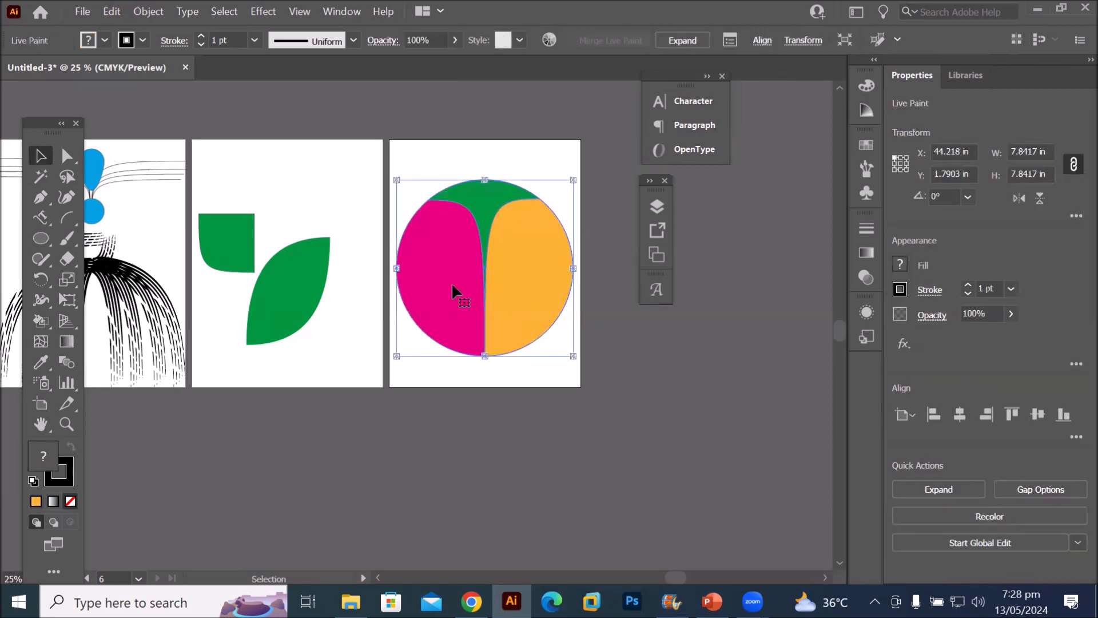
click(67, 155)
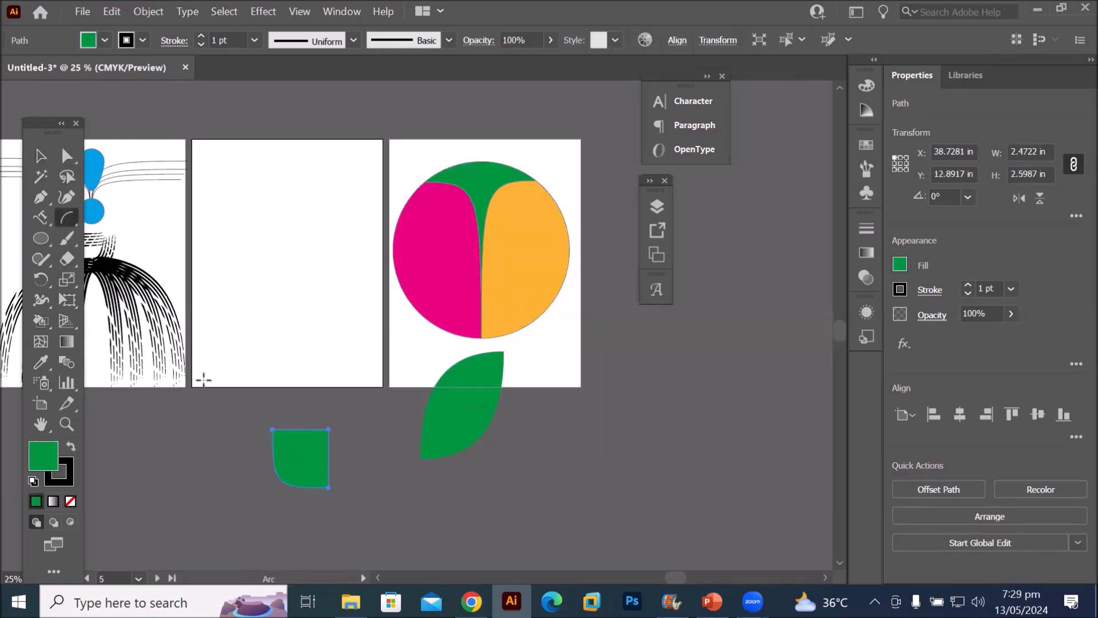
Draw an open arc about 8.13 by 10.73 in from the lower-left to the upper-right corner of Artboard 5, adjusting its curvature
drag(197, 383, 375, 143)
key(Down)
key(Down)
key(Down)
key(Down)
key(Down)
key(Down)
key(Down)
key(Down)
key(Down)
key(Down)
key(Down)
key(Down)
key(Down)
key(Down)
key(Down)
key(Down)
key(Down)
key(Down)
key(Down)
key(Down)
key(Down)
key(Down)
key(Down)
key(Down)
key(Up)
key(Up)
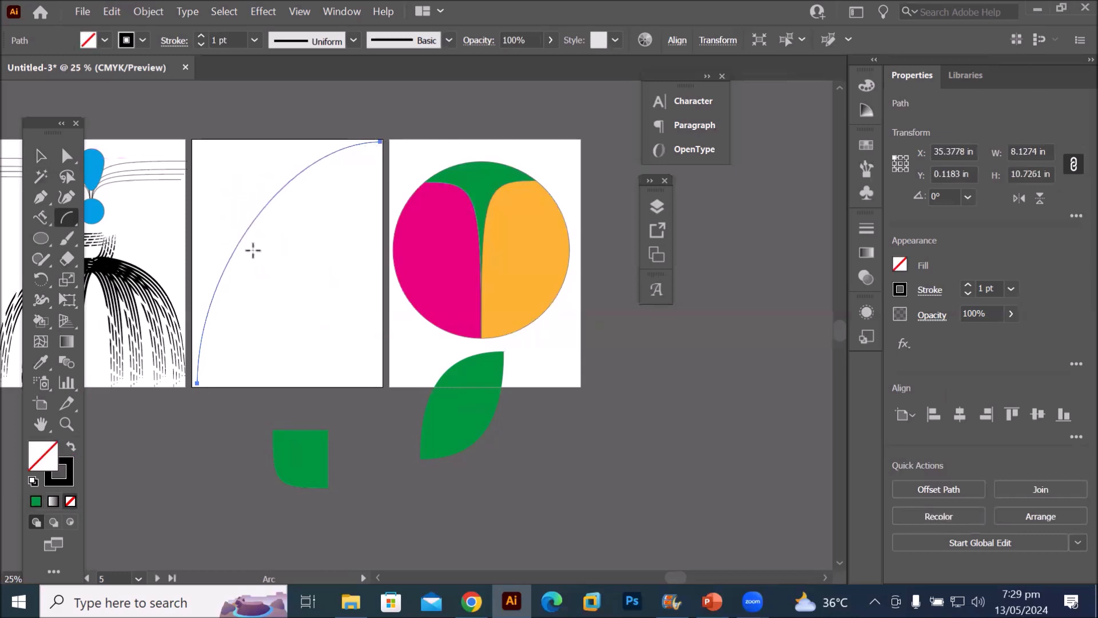
Shift the arc slightly down and to the right, and fill it with placeholder text using Vertical Type on a Path
click(41, 155)
drag(254, 212, 265, 225)
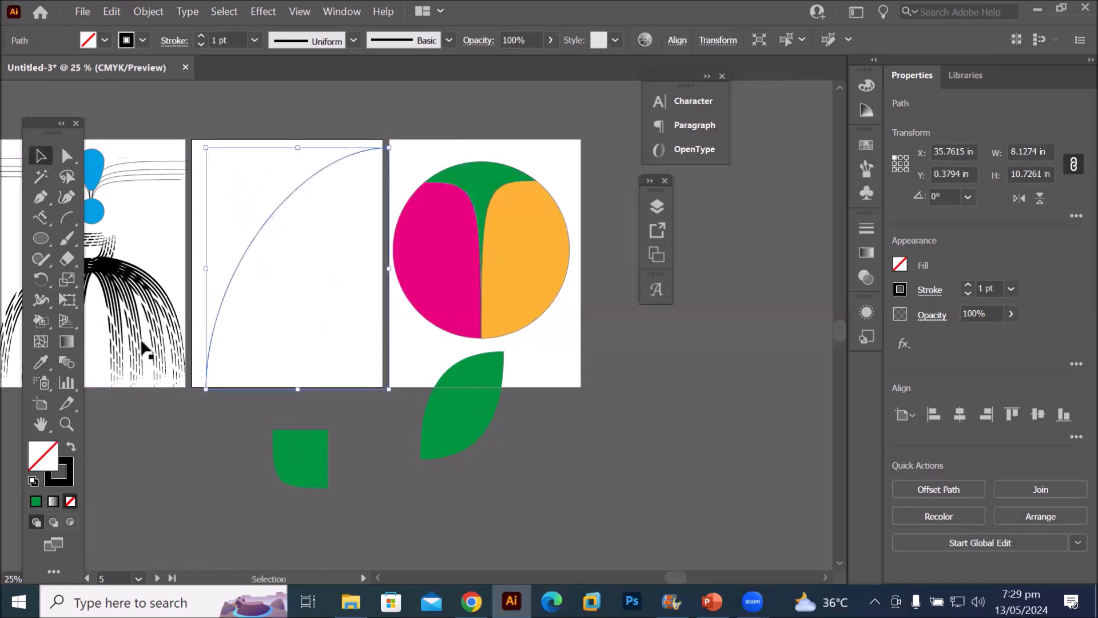
click(43, 218)
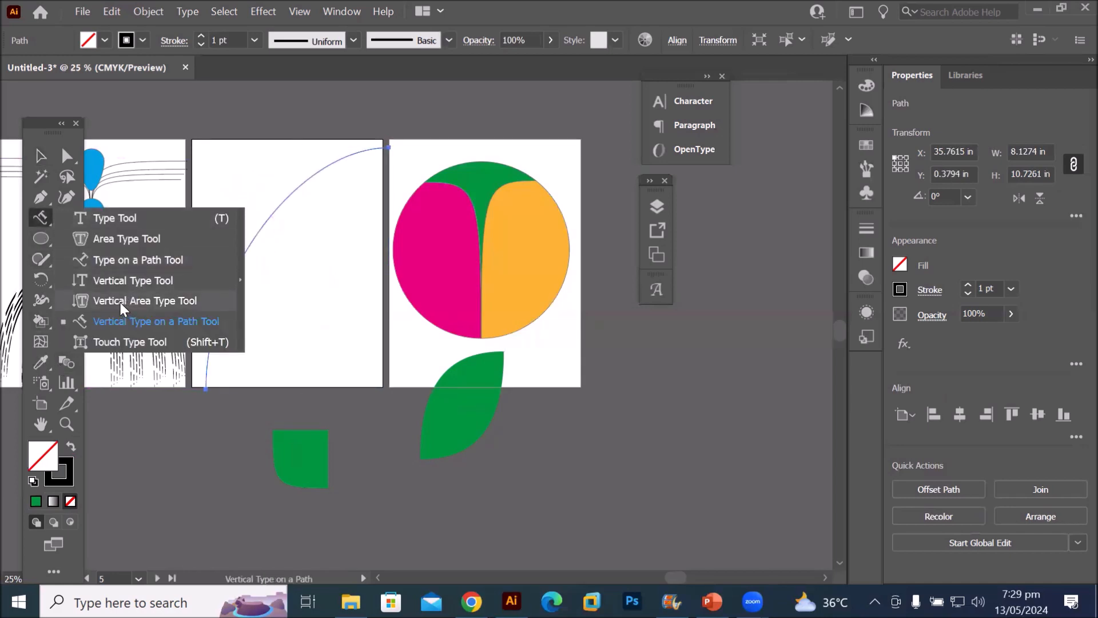
click(118, 319)
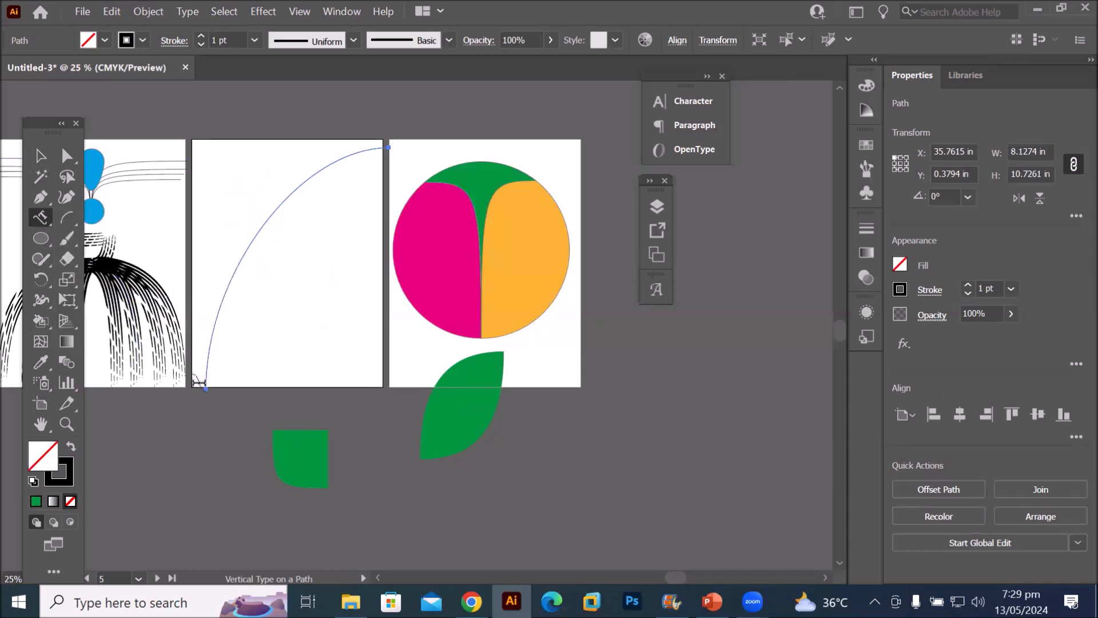
click(207, 378)
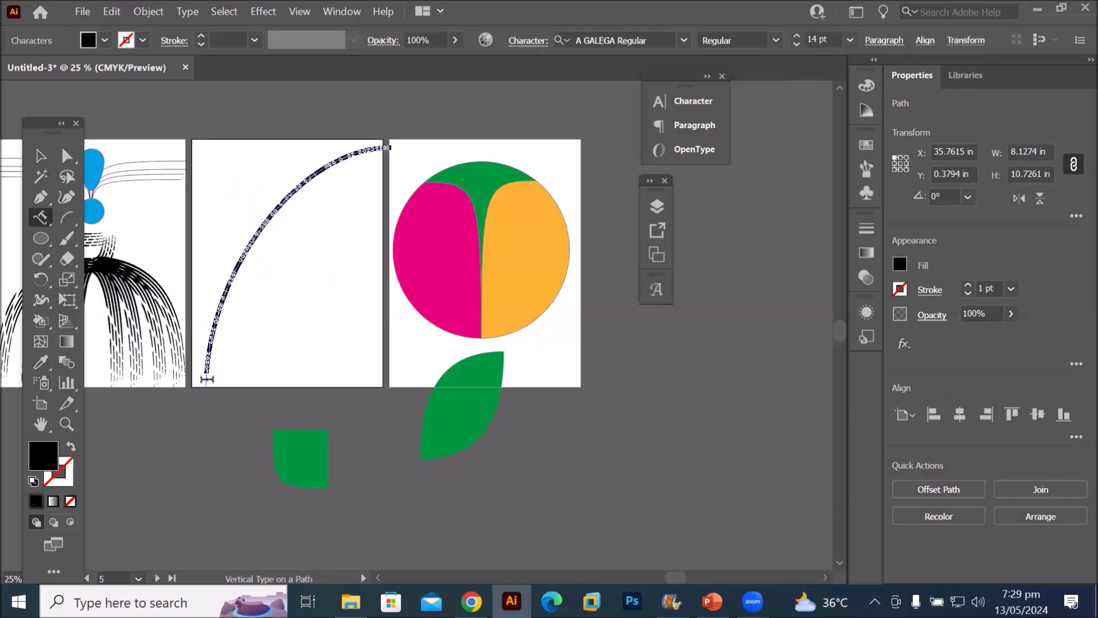
scroll(209, 364, up, 5)
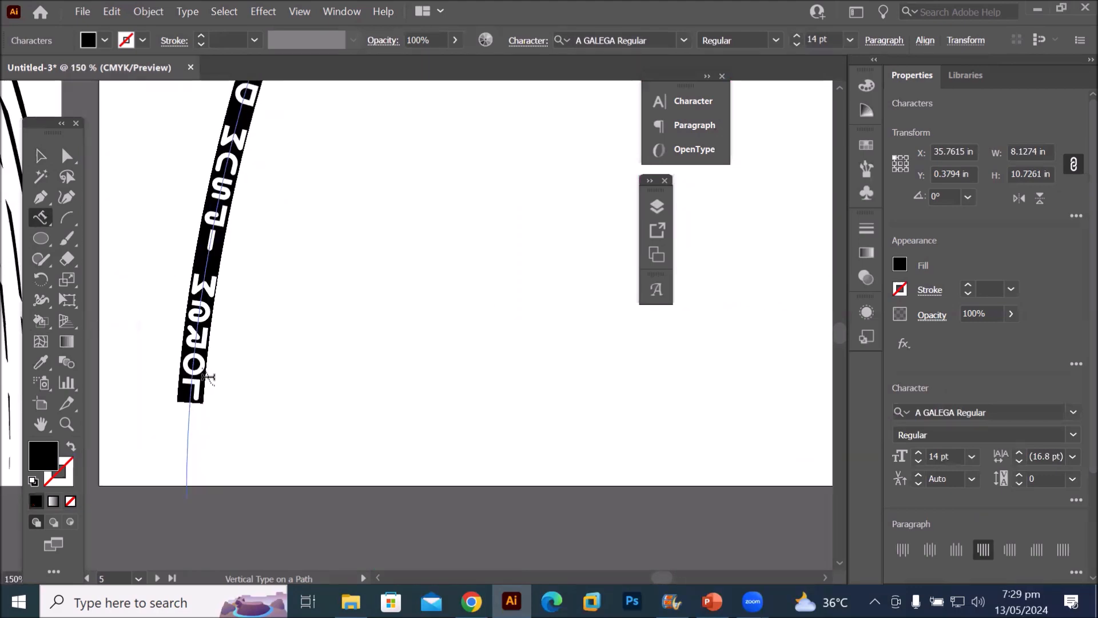
scroll(207, 377, down, 4)
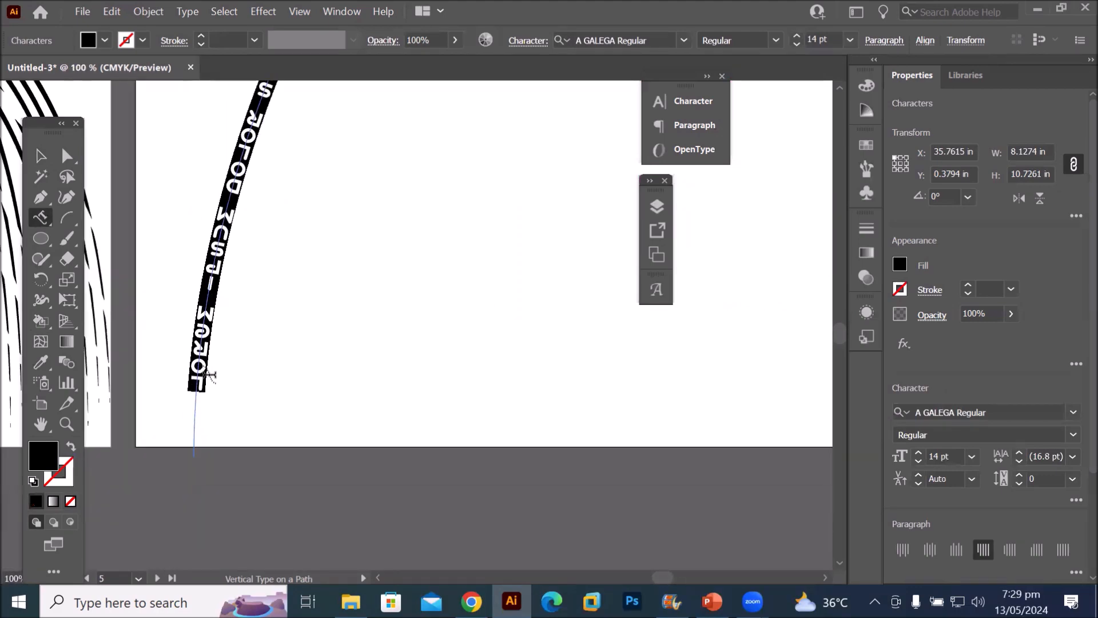
scroll(209, 376, down, 2)
scroll(350, 166, up, 3)
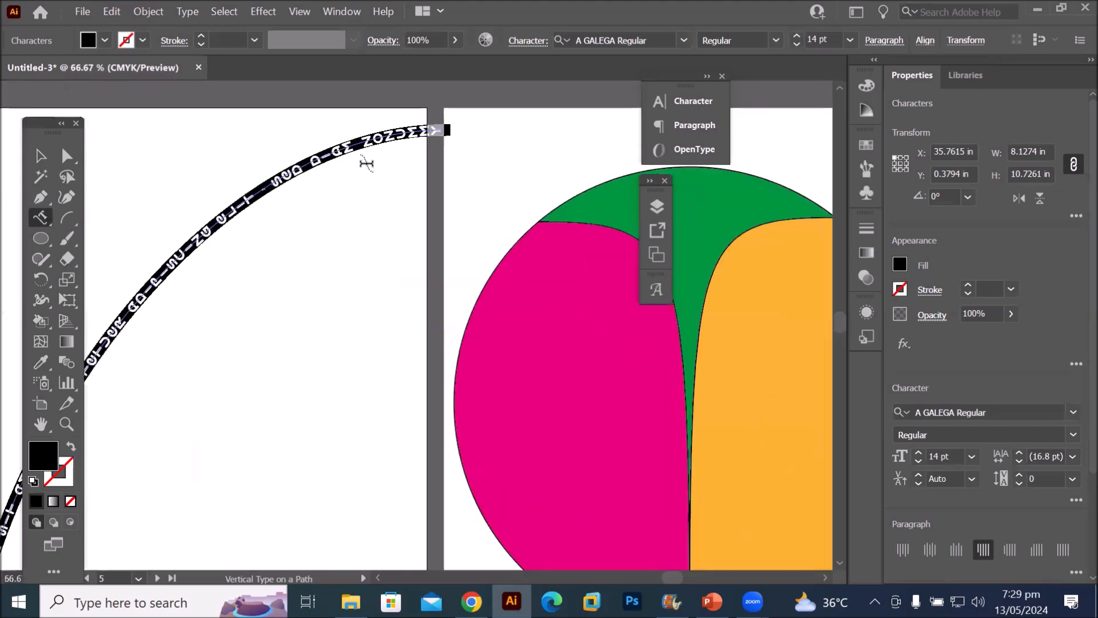
scroll(367, 165, up, 1)
scroll(366, 164, down, 5)
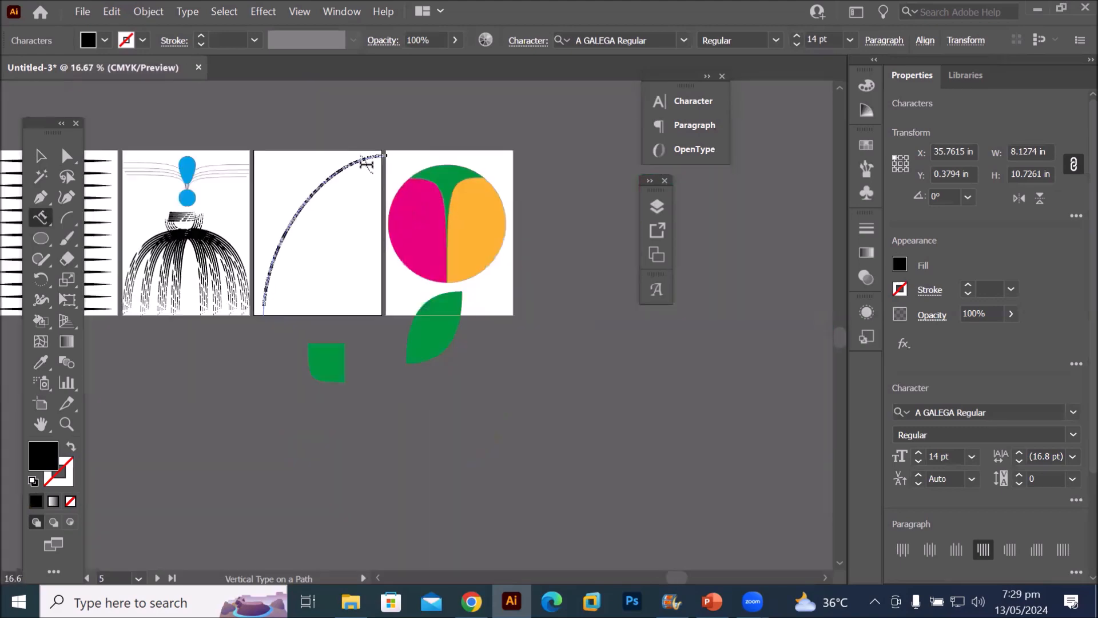
Duplicate the text arc, flip the copy horizontally, position it crossing the original on Artboard 5, and deselect it
click(40, 155)
drag(280, 235, 298, 250)
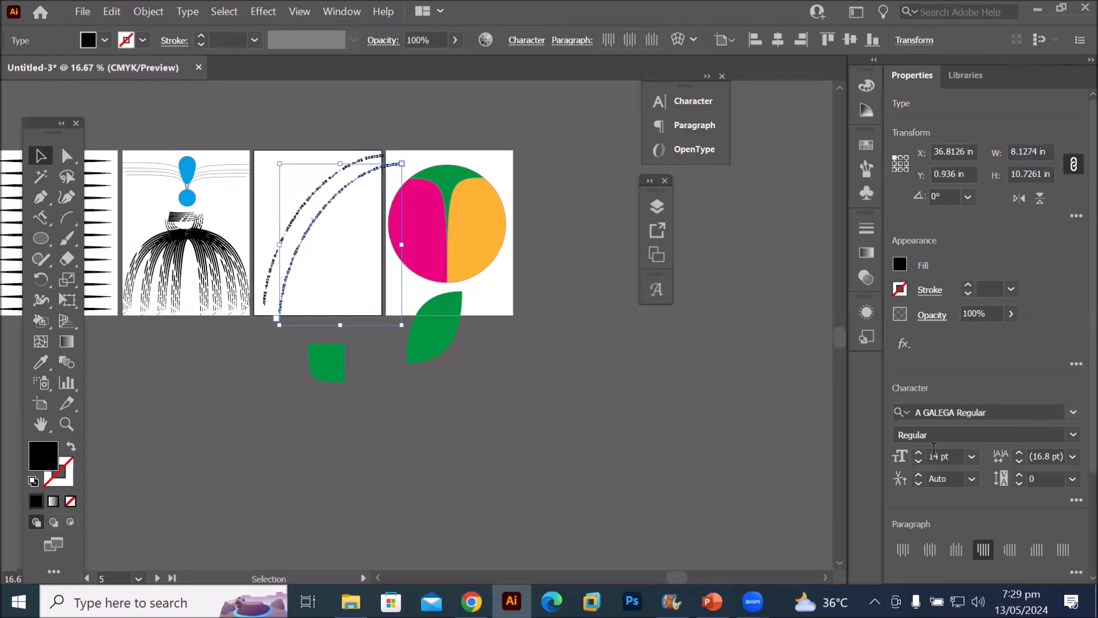
click(1018, 198)
drag(277, 254, 355, 246)
scroll(315, 197, up, 6)
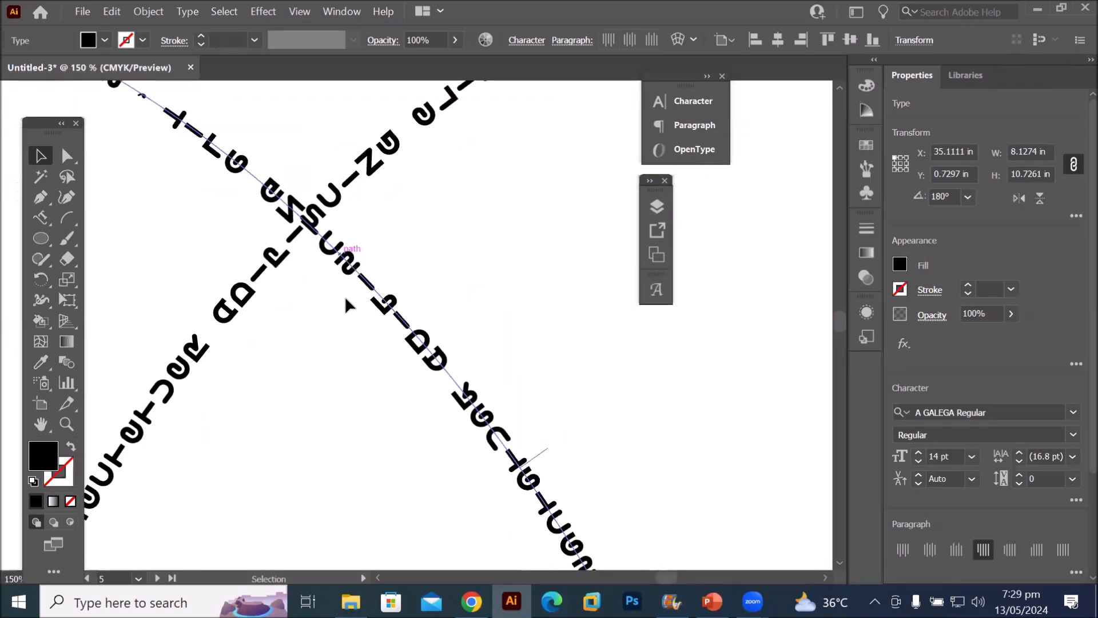
click(364, 366)
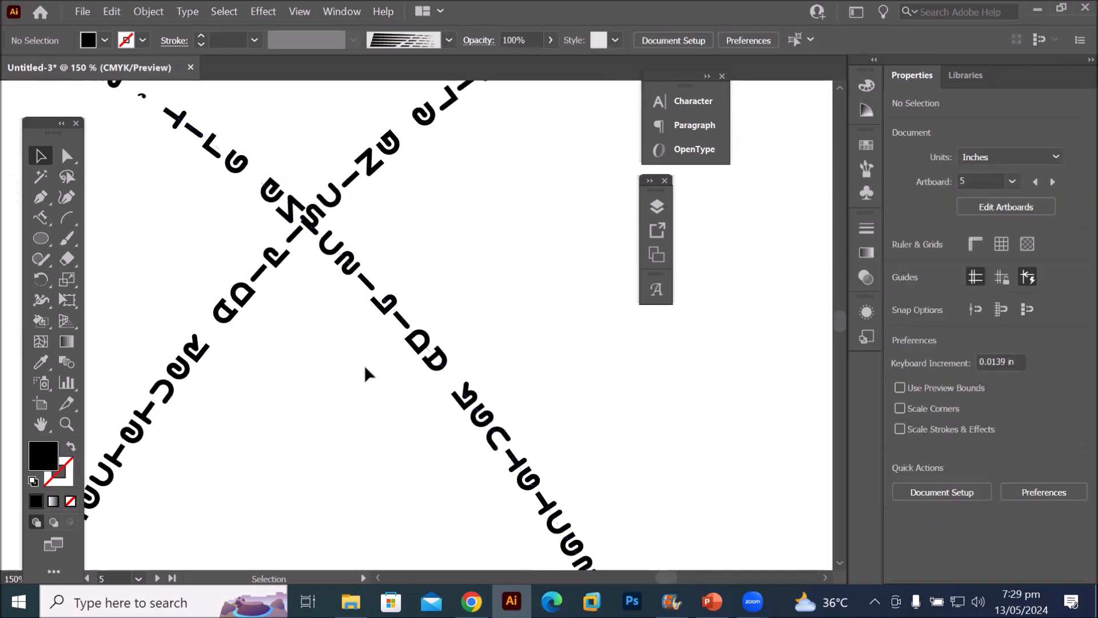
scroll(365, 365, down, 4)
scroll(403, 458, down, 2)
scroll(407, 466, down, 2)
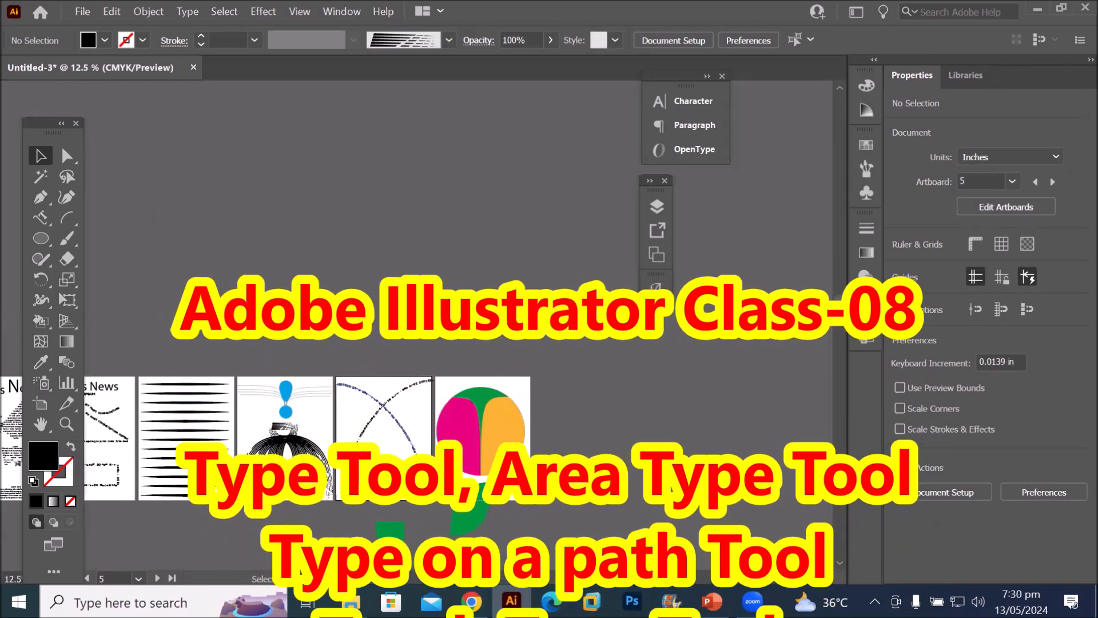